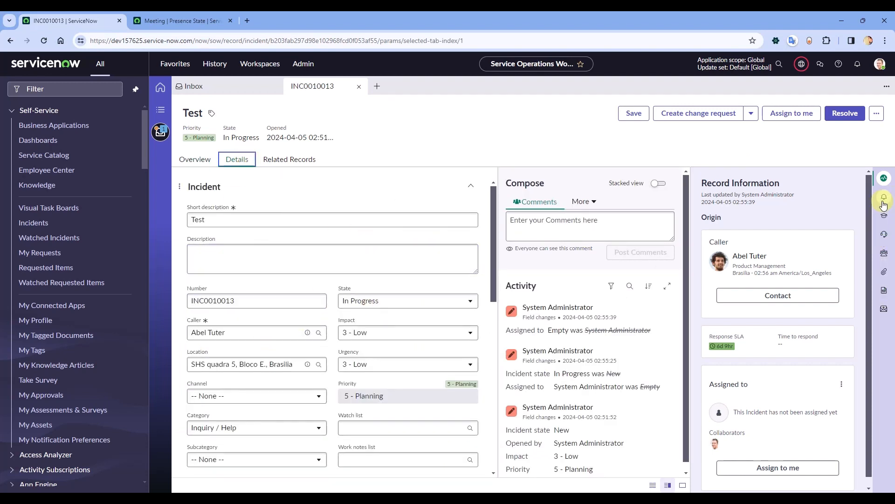
# Open the agent inbox beside incident INC0010013 and set the presence status to Available
pyautogui.click(161, 110)
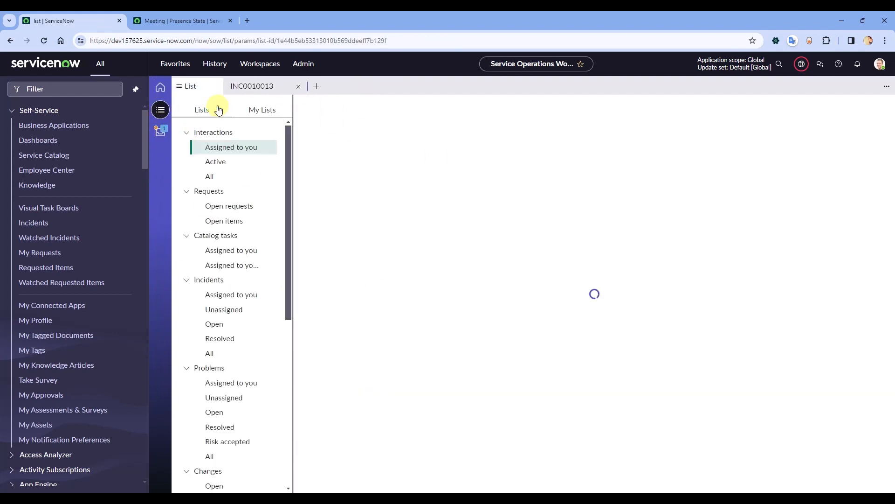
pyautogui.click(247, 86)
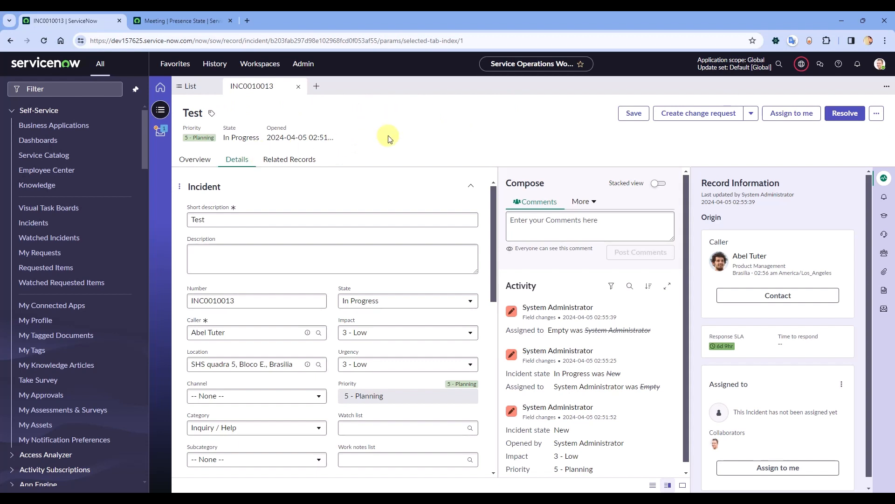
pyautogui.click(161, 139)
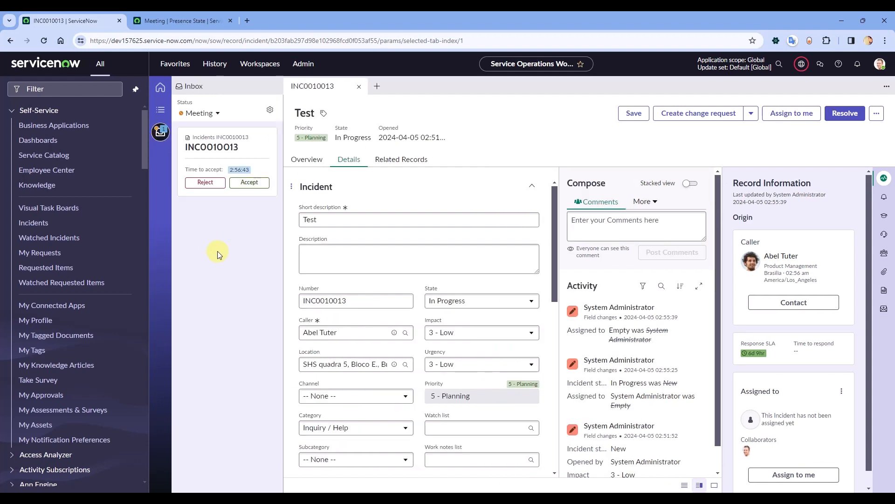
pyautogui.click(199, 114)
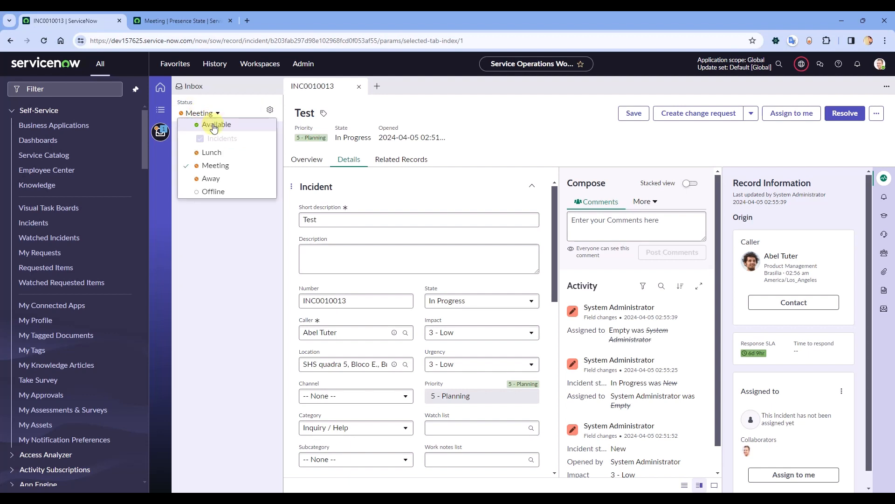
pyautogui.click(214, 126)
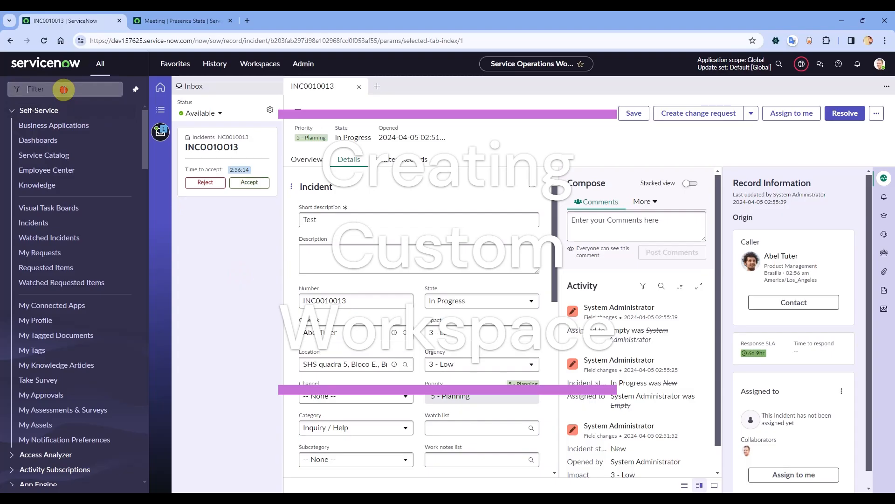
# Find App Engine Studio with the navigator filter "app", switch to it, and close the Presence State page
pyautogui.click(64, 90)
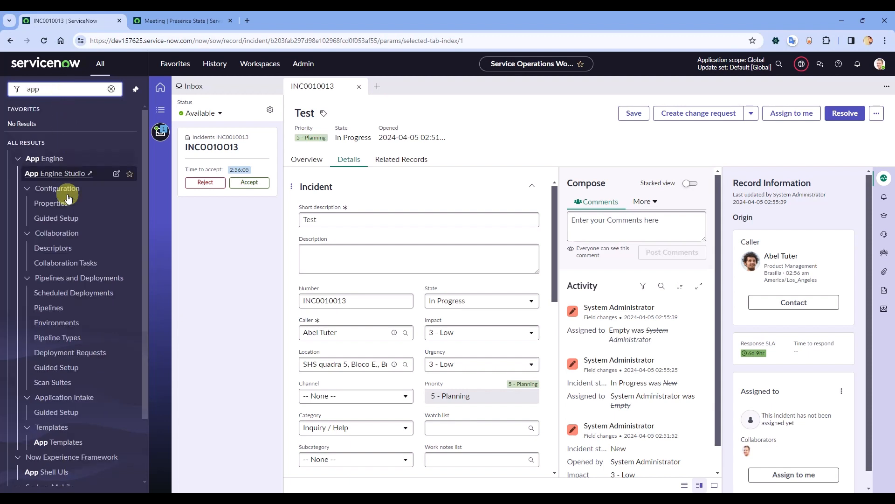
pyautogui.click(66, 173)
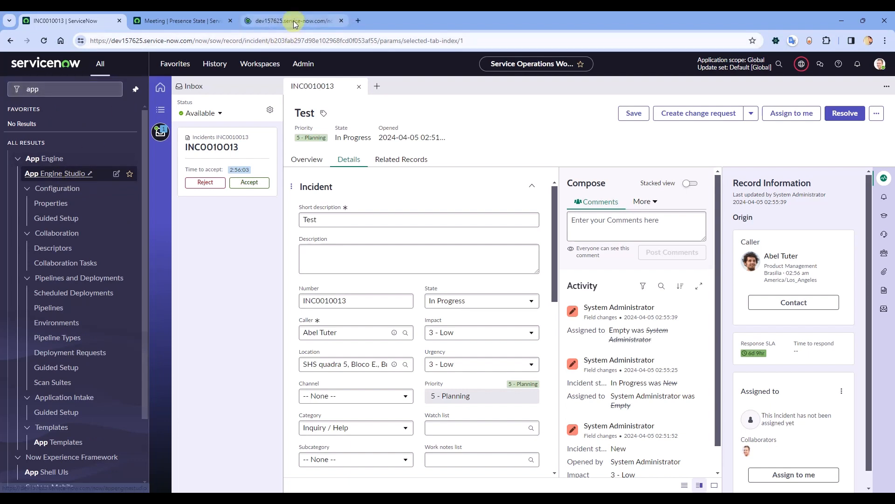
pyautogui.click(293, 20)
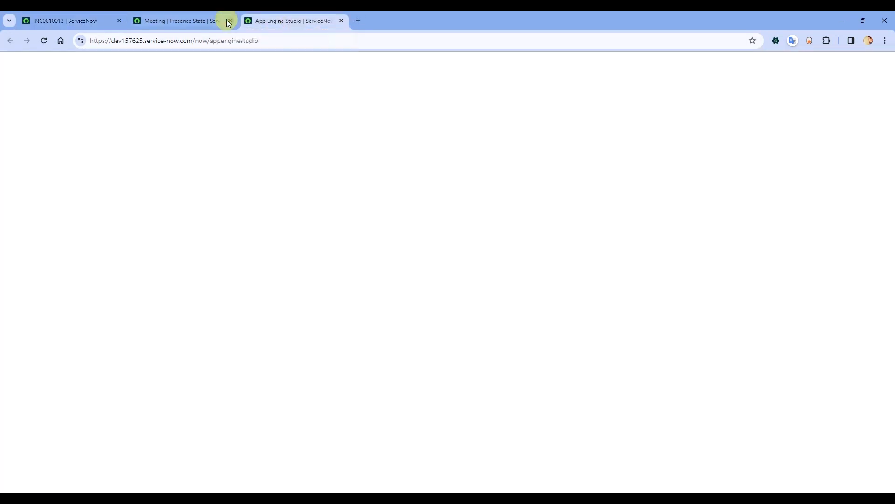
pyautogui.click(223, 21)
pyautogui.click(230, 20)
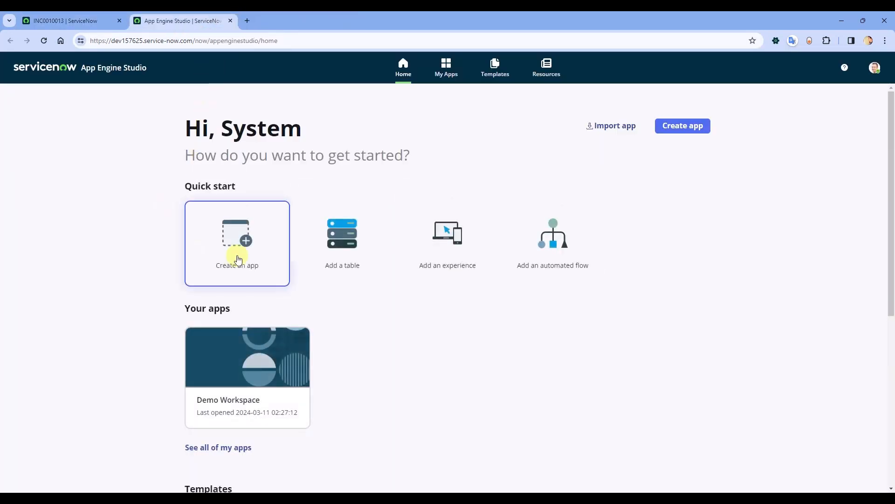
# Start a new app named Inbox Extension Demo and continue to its role setup
pyautogui.click(697, 126)
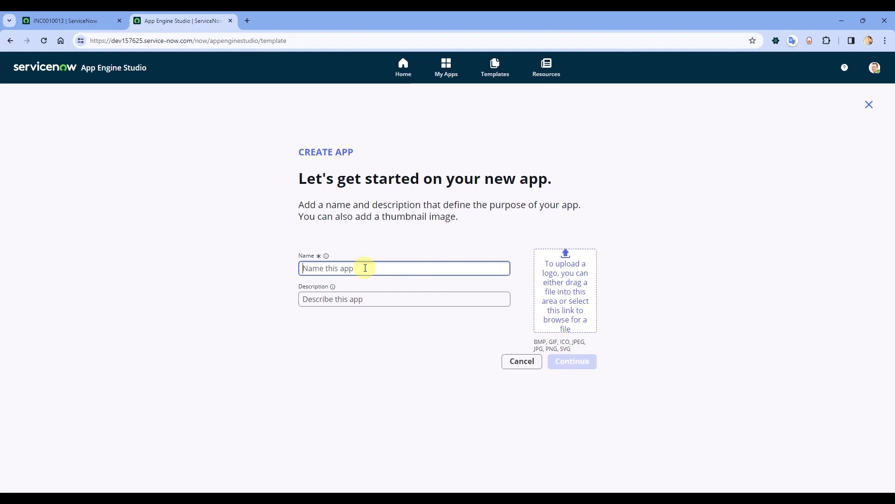
pyautogui.click(366, 268)
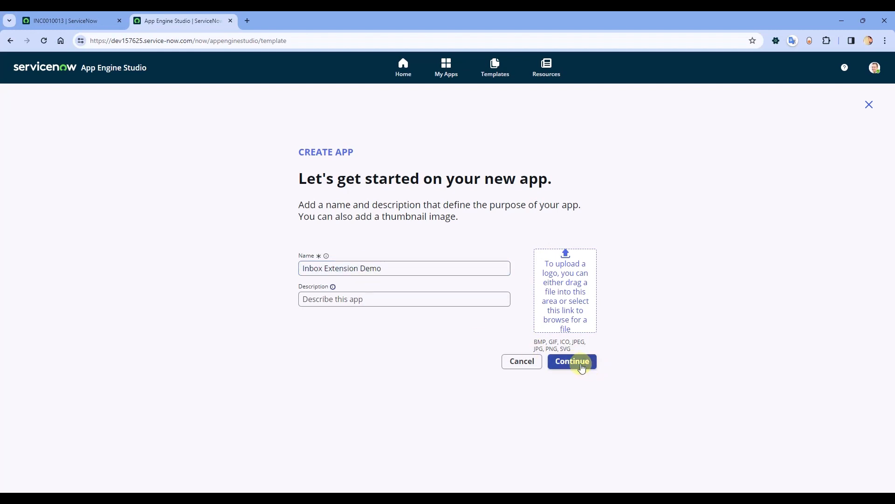
pyautogui.click(579, 362)
# Remove the default roles from the new app, finish creating it, and go to its app dashboard
pyautogui.click(585, 297)
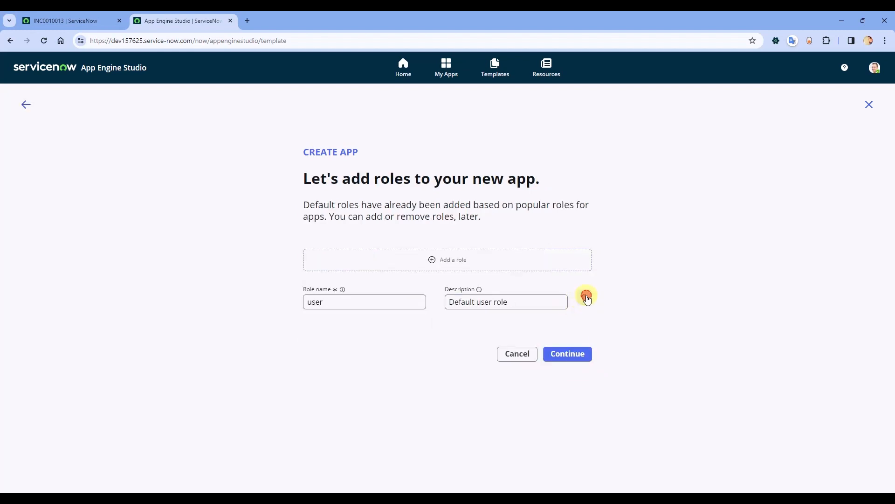
pyautogui.click(584, 297)
pyautogui.click(569, 403)
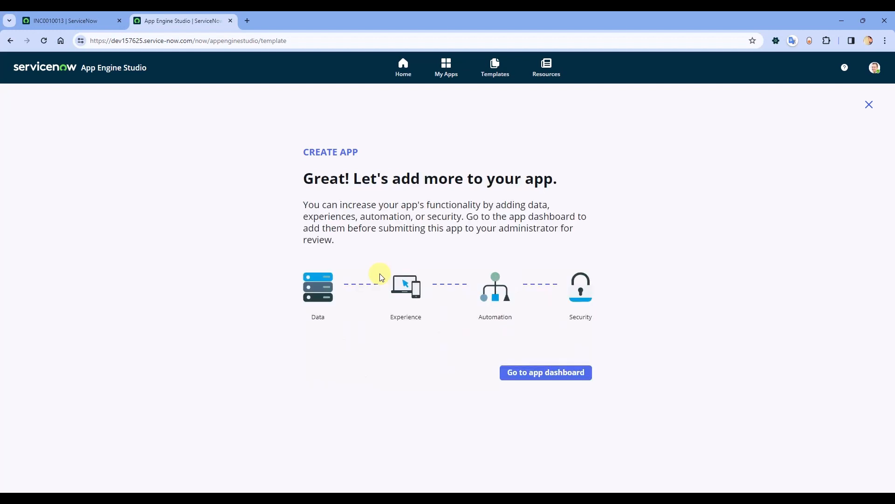
pyautogui.click(526, 373)
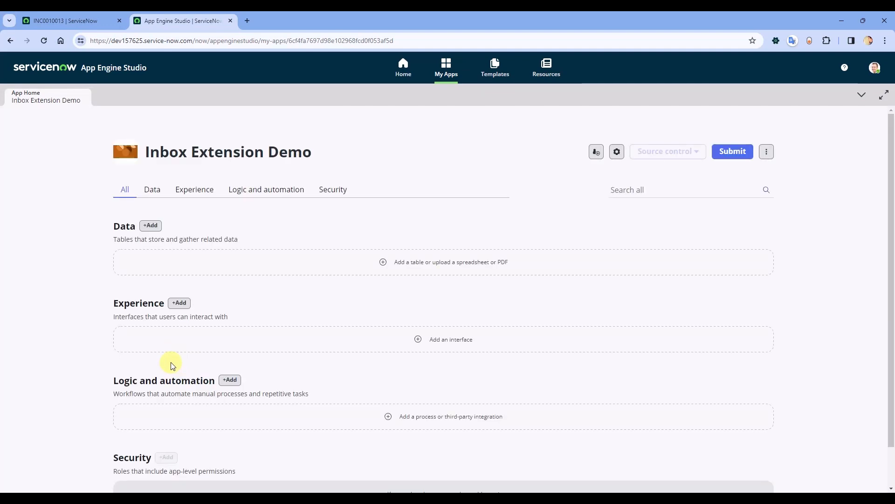
# Add a workspace experience to the app, keeping the suggested name and URL, and grant access to the admin role
pyautogui.click(443, 342)
pyautogui.click(166, 269)
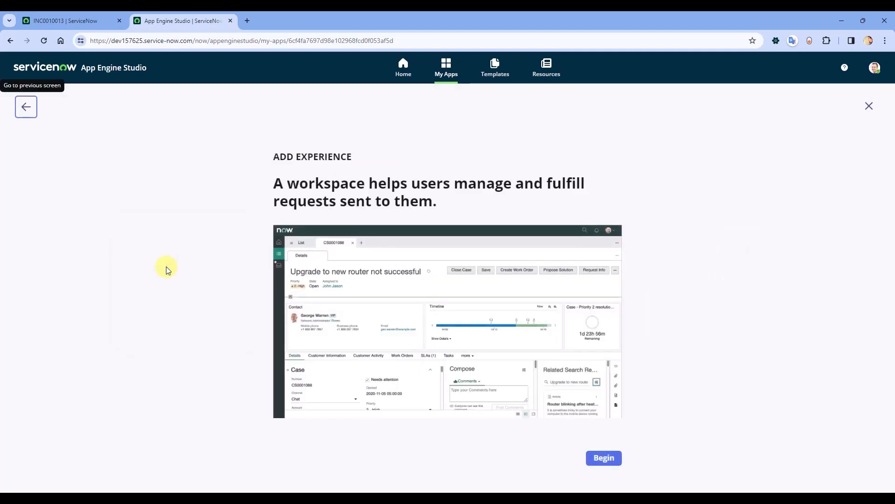
pyautogui.click(604, 457)
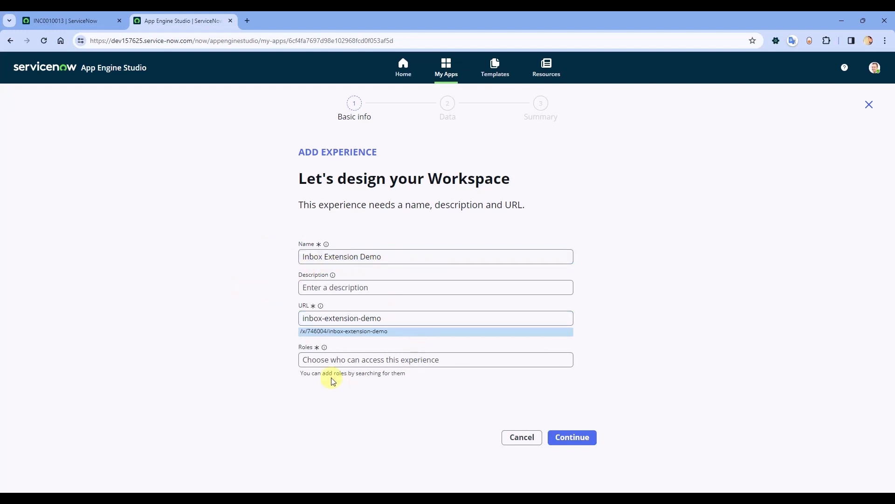
pyautogui.click(326, 361)
pyautogui.write('admin')
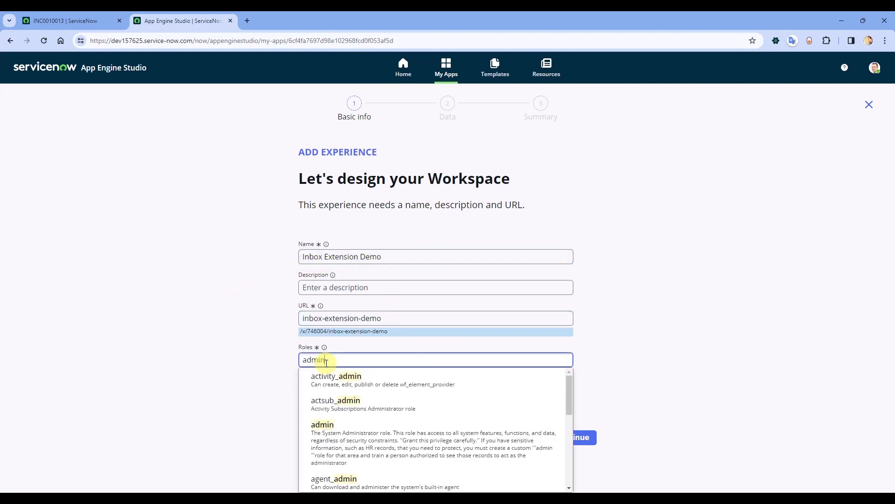
pyautogui.click(336, 376)
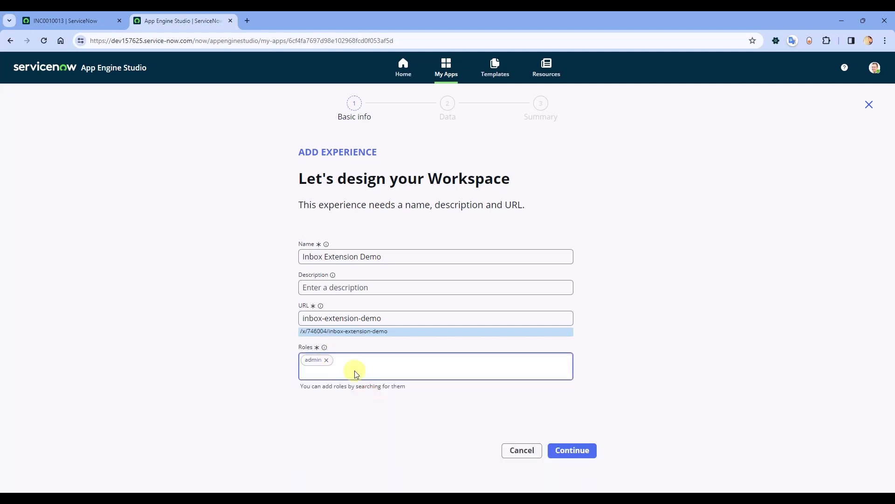
pyautogui.click(578, 451)
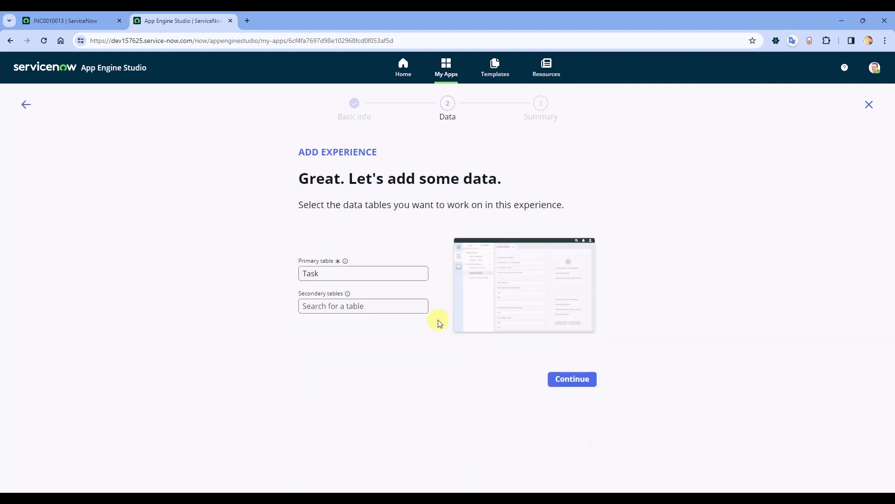
# Set the workspace's primary table to Incident
pyautogui.click(329, 273)
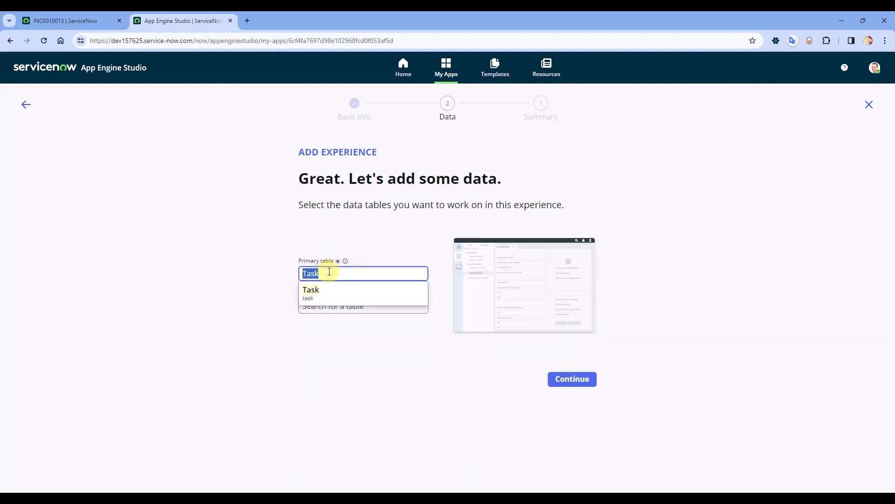
pyautogui.write('incident')
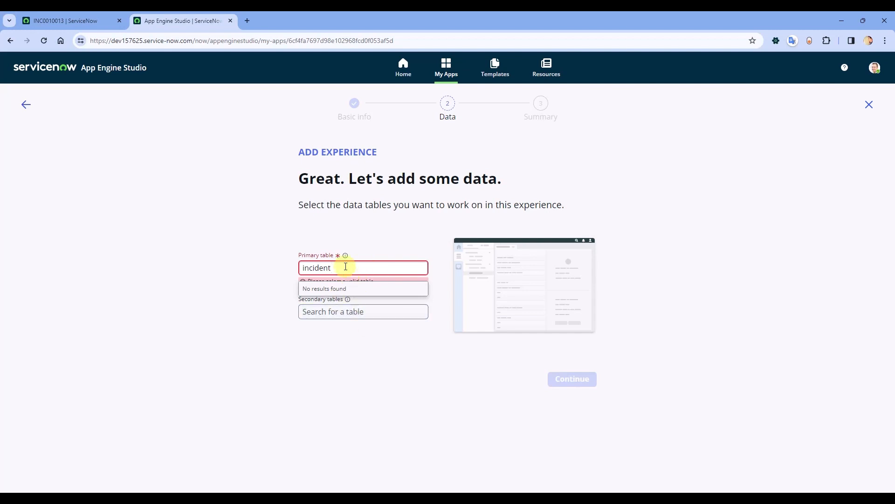
pyautogui.press('BackSpace')
pyautogui.press('BackSpace')
pyautogui.press('BackSpace')
pyautogui.press('BackSpace')
pyautogui.press('BackSpace')
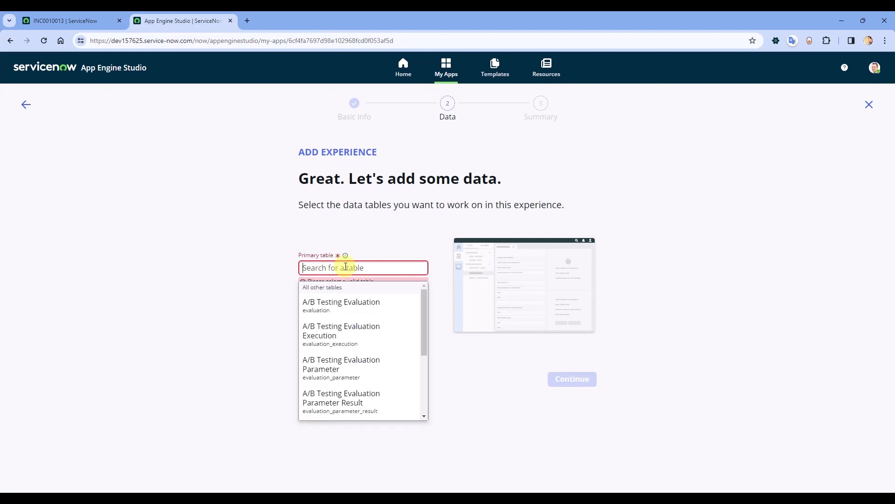
pyautogui.write('incident')
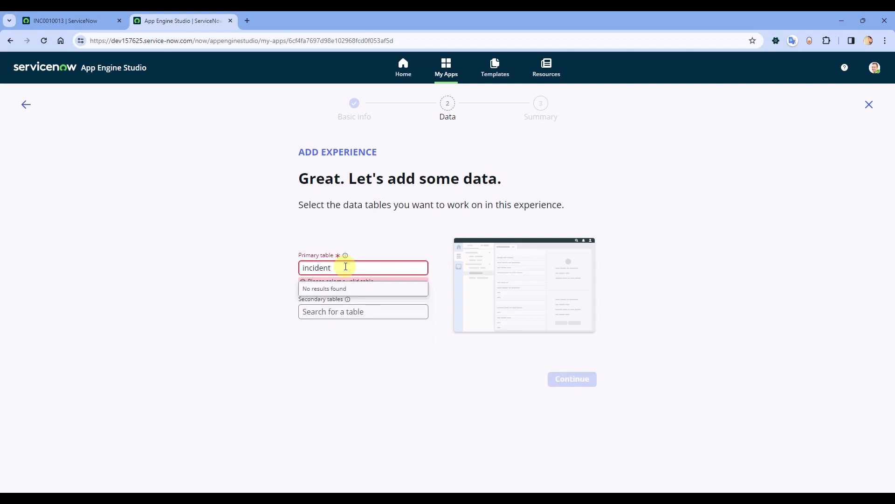
pyautogui.click(337, 305)
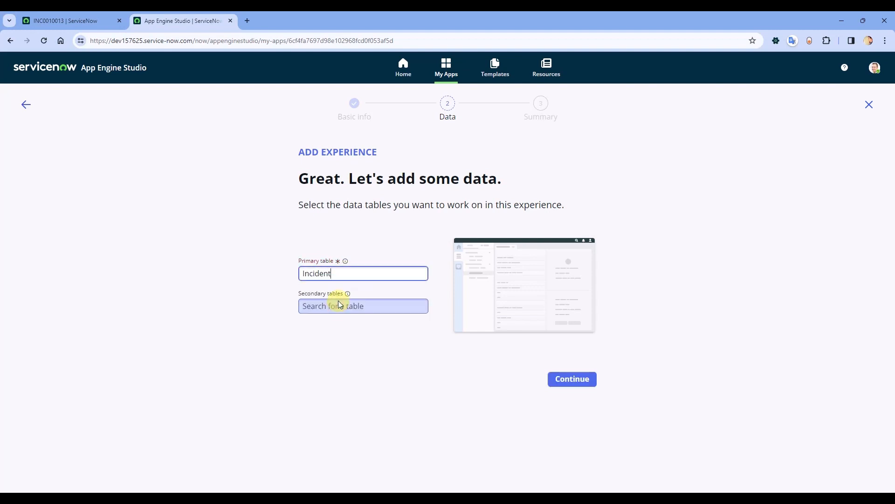
# Add Interaction as a secondary table and finish creating the workspace experience
pyautogui.click(352, 306)
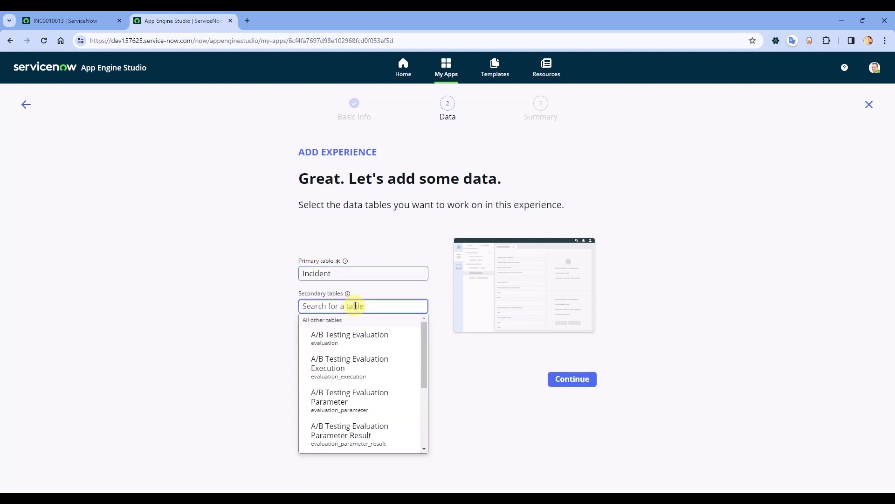
pyautogui.write('interaction')
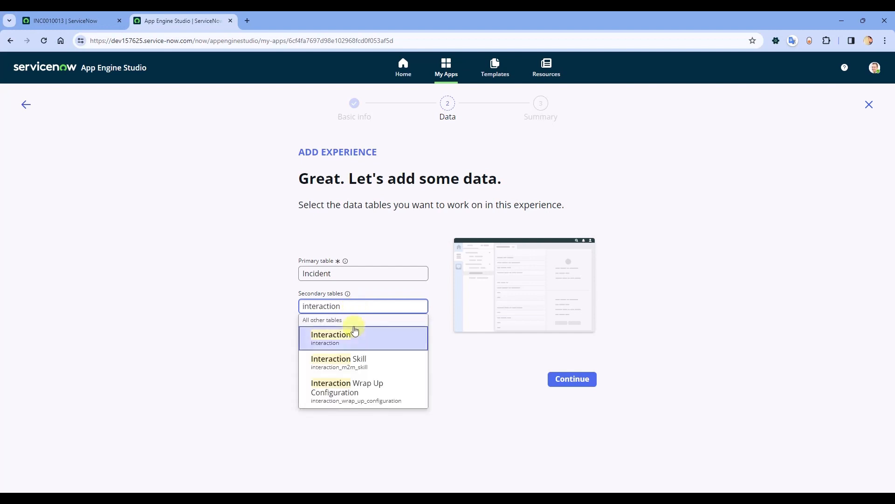
pyautogui.click(352, 335)
pyautogui.click(550, 378)
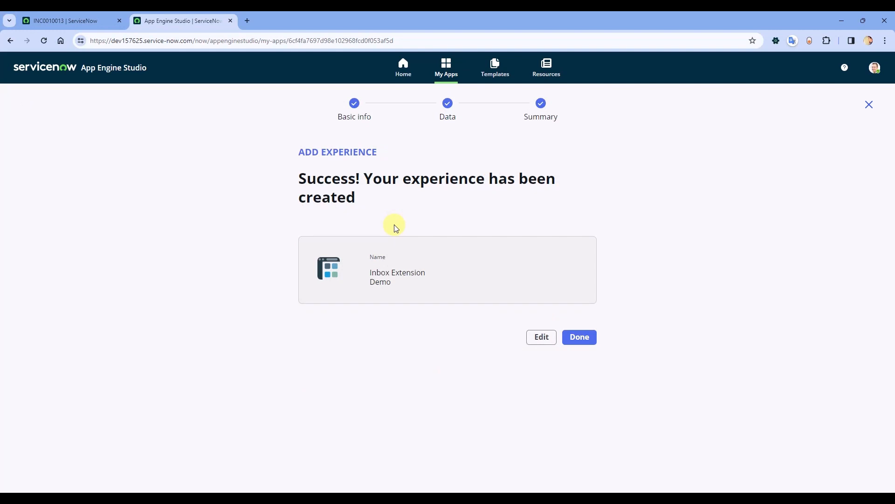
pyautogui.click(575, 338)
# Return to the INC0010013 page, reload it, dismiss the audio notice, and check the current application scope
pyautogui.click(82, 24)
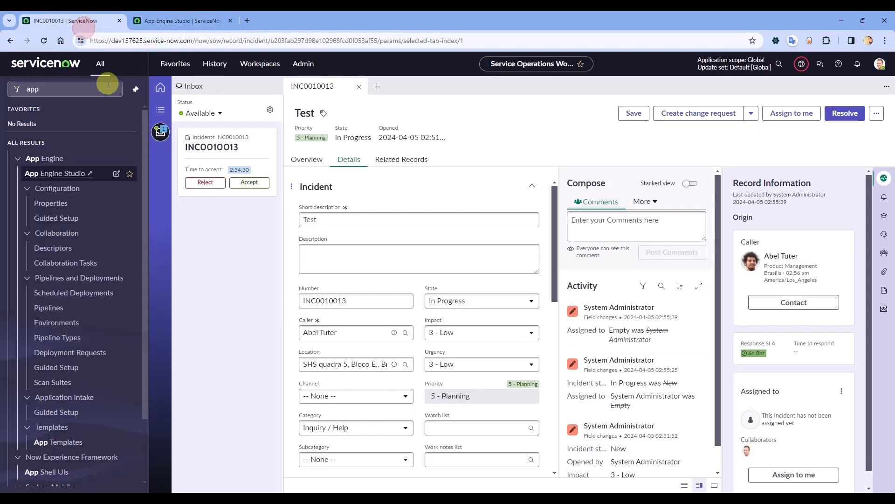
pyautogui.click(58, 90)
pyautogui.press('BackSpace')
pyautogui.press('BackSpace')
pyautogui.press('BackSpace')
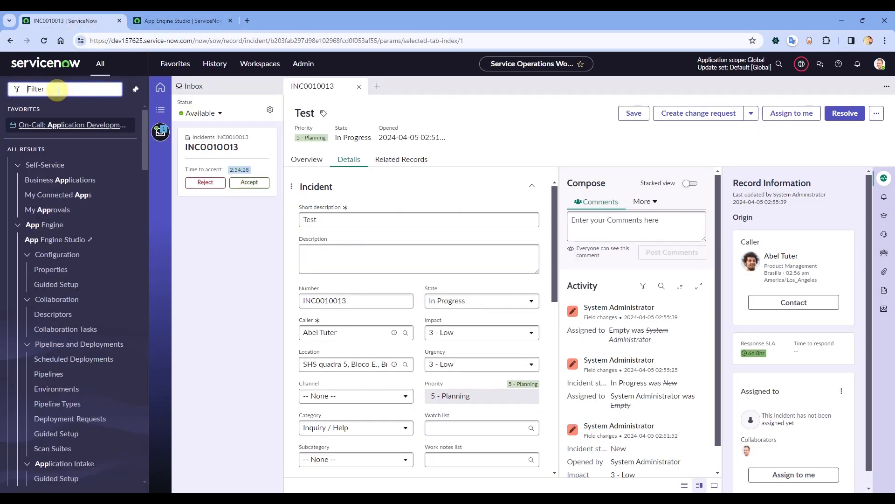
pyautogui.click(172, 41)
pyautogui.press('Return')
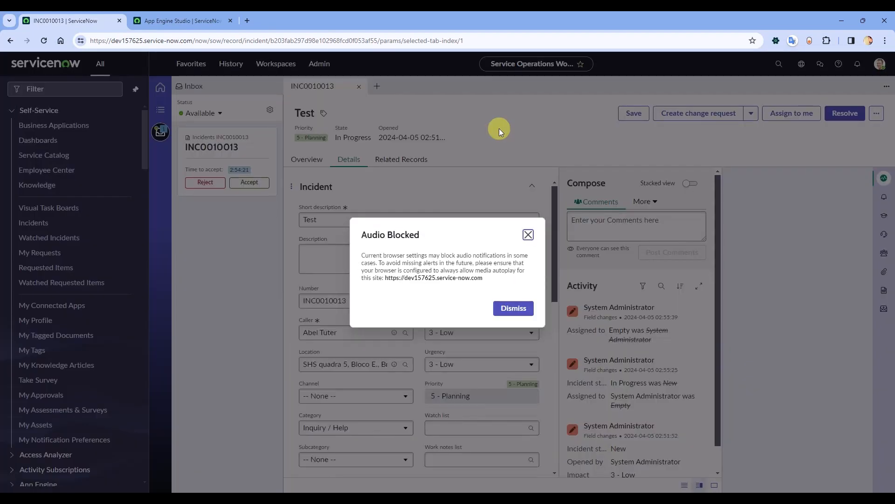
pyautogui.click(528, 235)
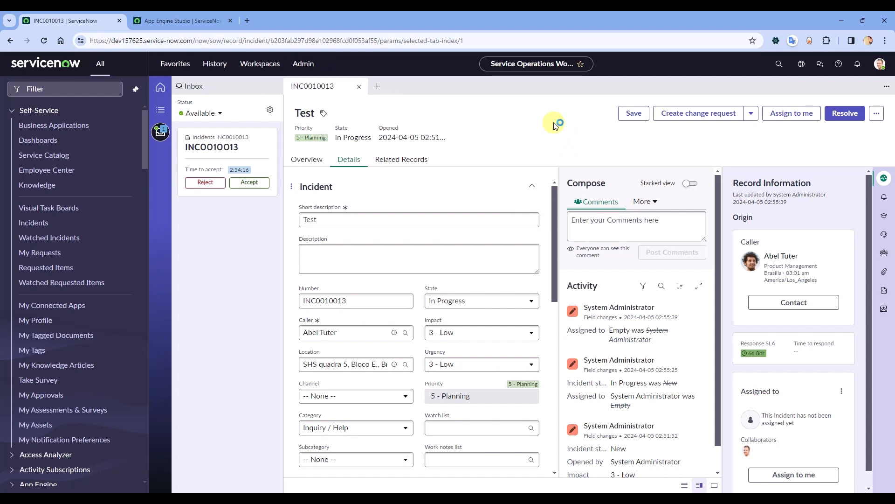
pyautogui.click(800, 64)
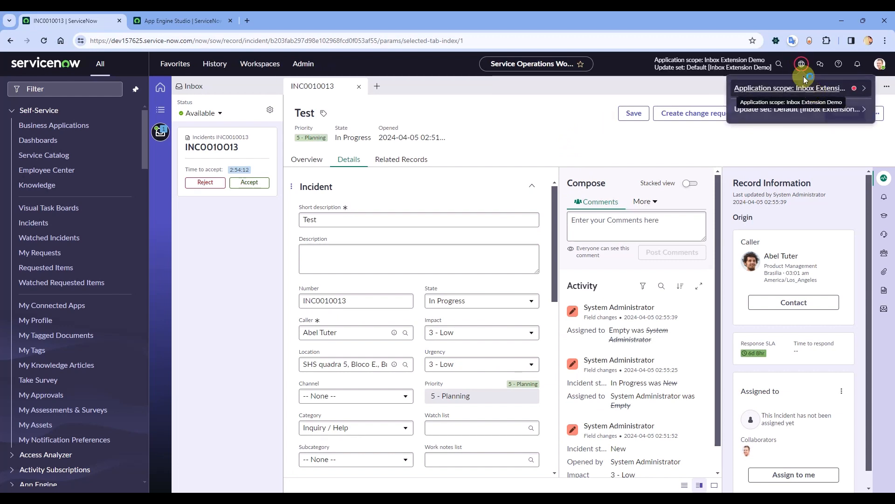
# Open the Inbox Extension Demo workspace from the available workspaces and switch to it
pyautogui.click(92, 89)
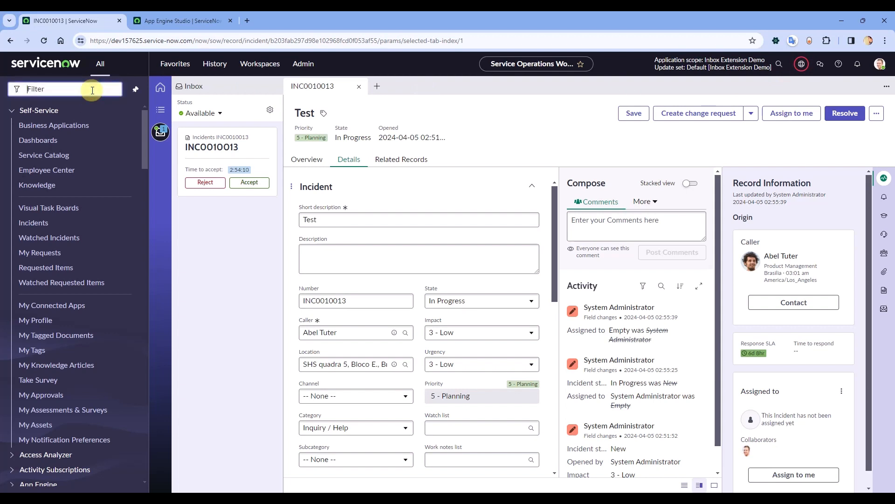
pyautogui.click(251, 67)
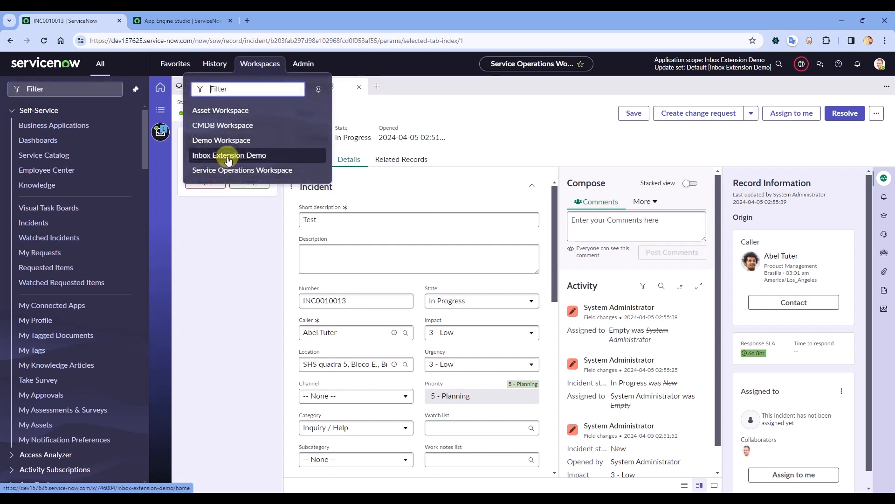
pyautogui.click(227, 154)
pyautogui.click(259, 19)
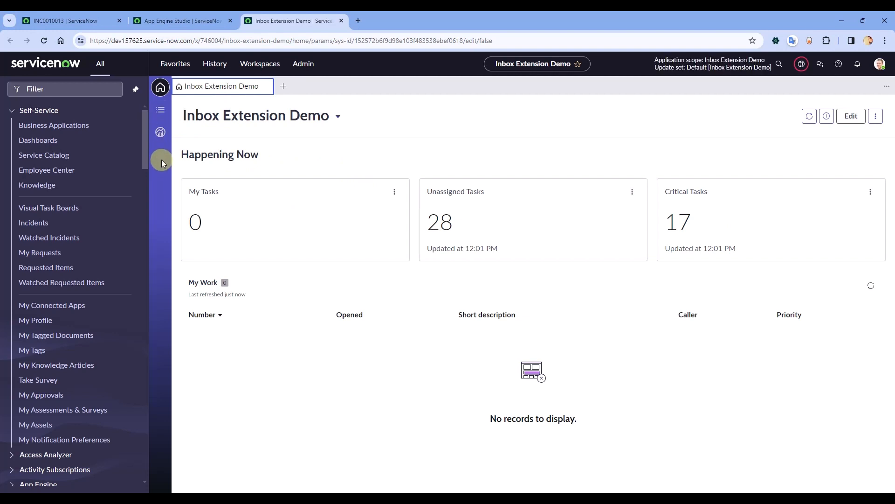
# Search the application navigator for experiences
pyautogui.click(87, 89)
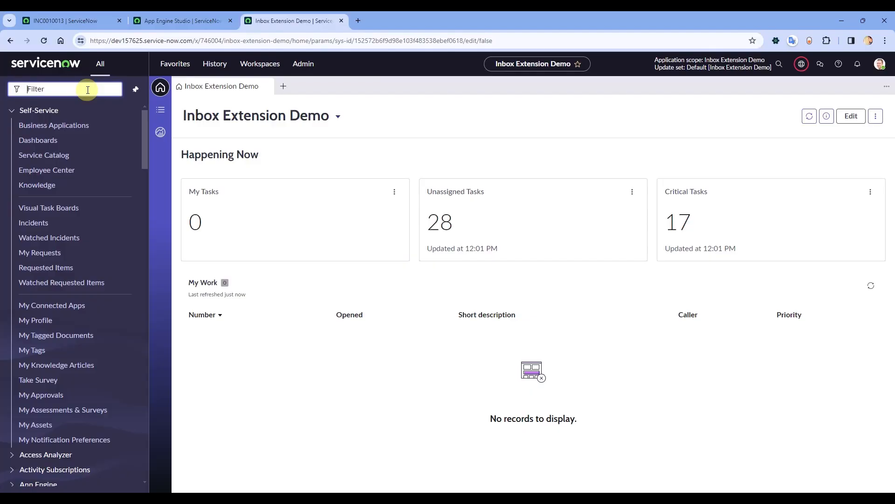
pyautogui.write('experiences')
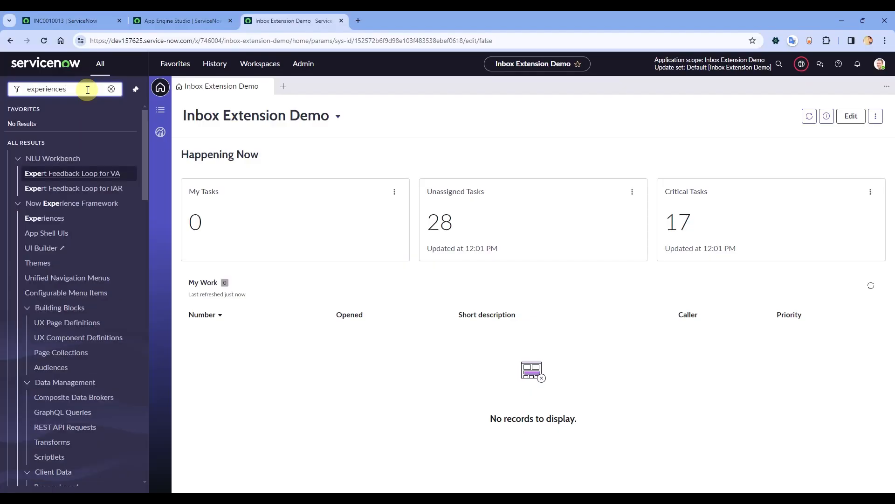
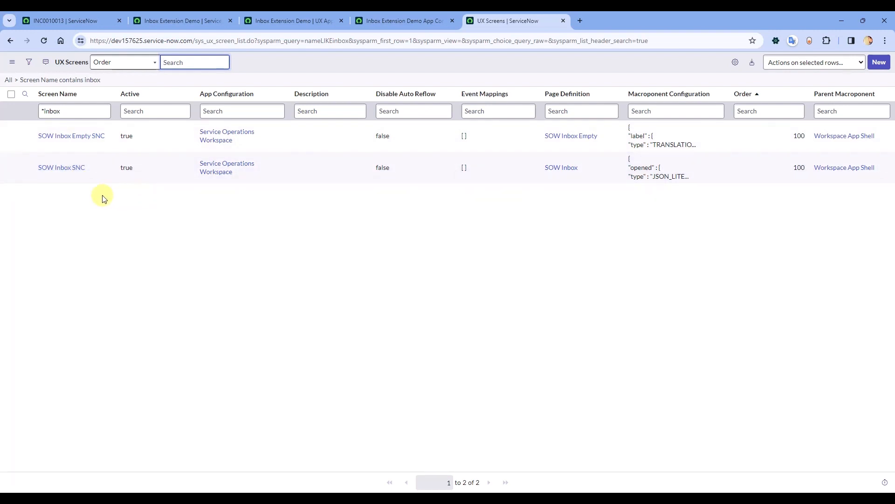
# Open the SOW Inbox SNC and SOW Inbox Empty SNC screen records in separate tabs and close the screen list
pyautogui.keyDown('ctrl'); pyautogui.click(70, 173); pyautogui.keyUp('ctrl')
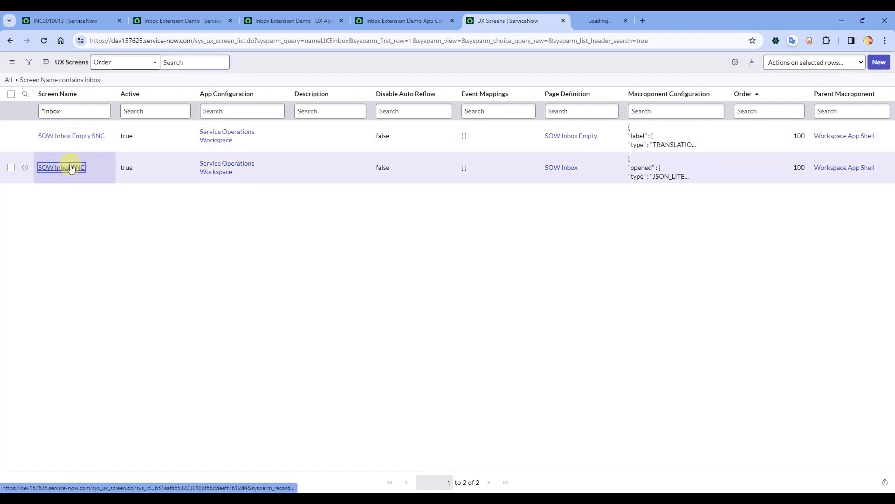
pyautogui.keyDown('ctrl'); pyautogui.click(73, 135); pyautogui.keyUp('ctrl')
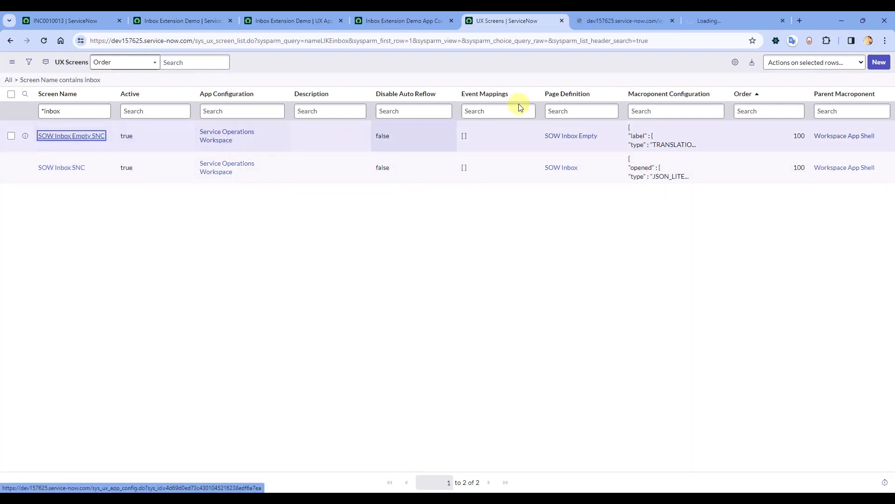
pyautogui.click(562, 20)
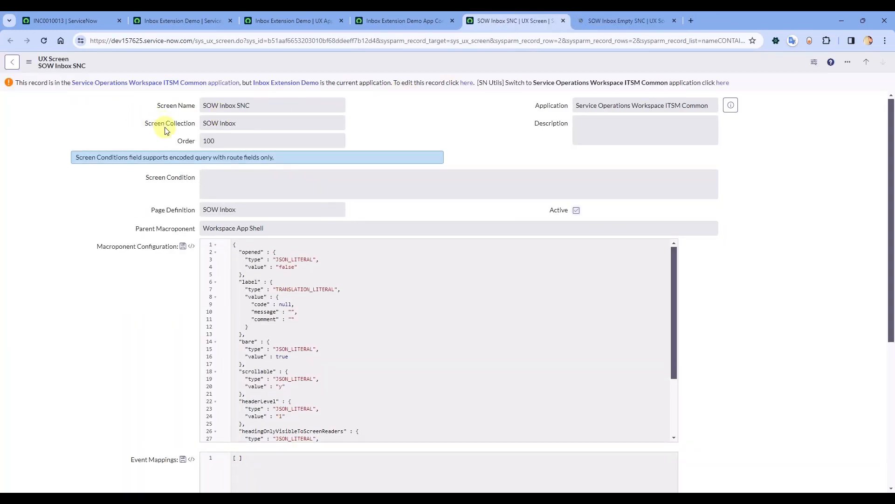
# Look up the Screen Collection sys_id of SOW Inbox SNC, open that collection record in its own tab and close the screen record
pyautogui.scroll(-5, 124, 276)
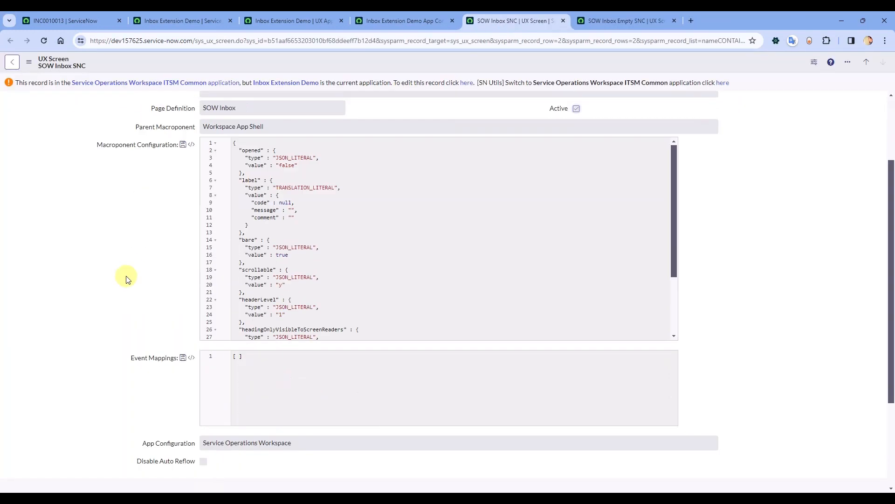
pyautogui.scroll(4, 128, 275)
pyautogui.scroll(1, 128, 274)
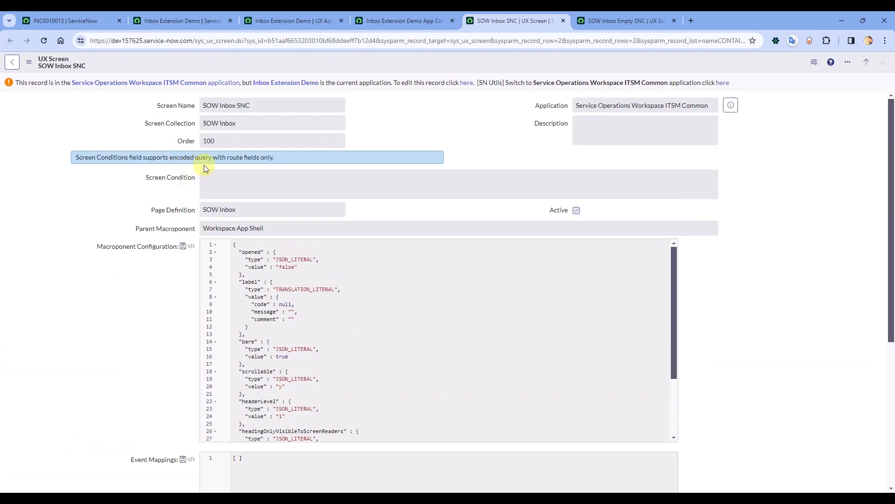
pyautogui.doubleClick(184, 123)
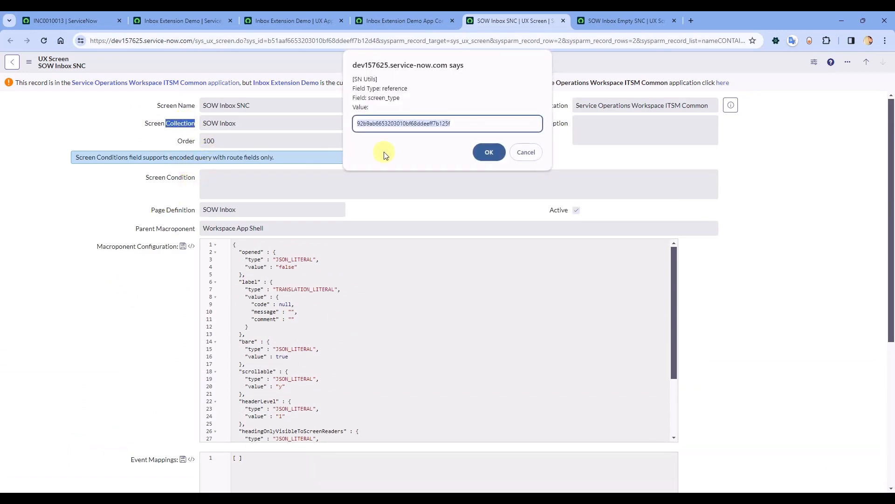
pyautogui.click(539, 157)
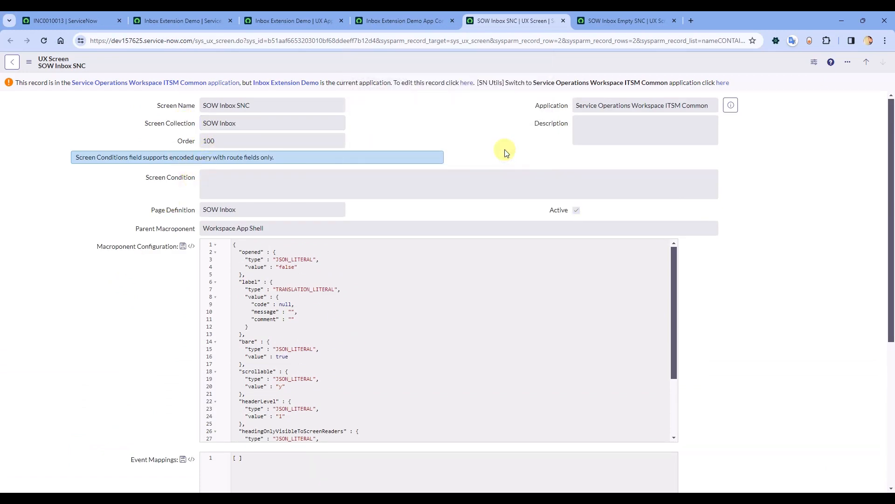
pyautogui.press('/')
pyautogui.hotkey('ctrl', 'v')
pyautogui.press('Return')
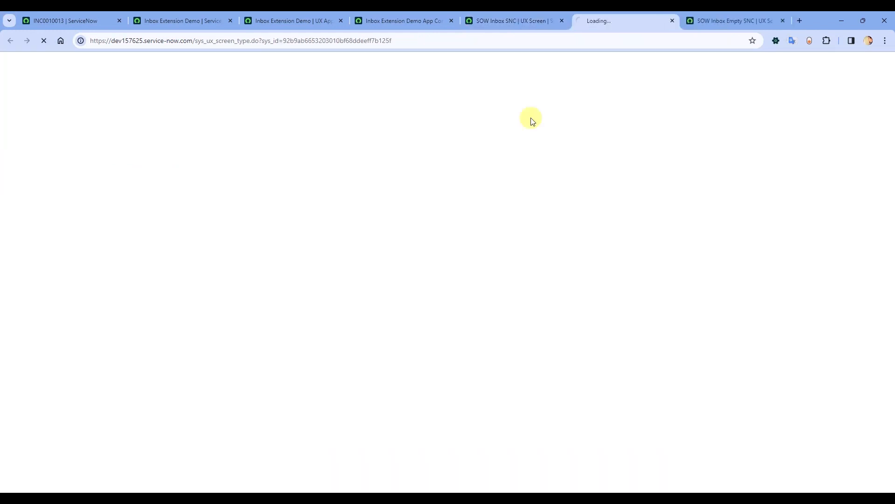
pyautogui.click(561, 19)
# Open the collection record referenced by SOW Inbox Empty SNC through its sys_id and close the originating screen record
pyautogui.click(637, 20)
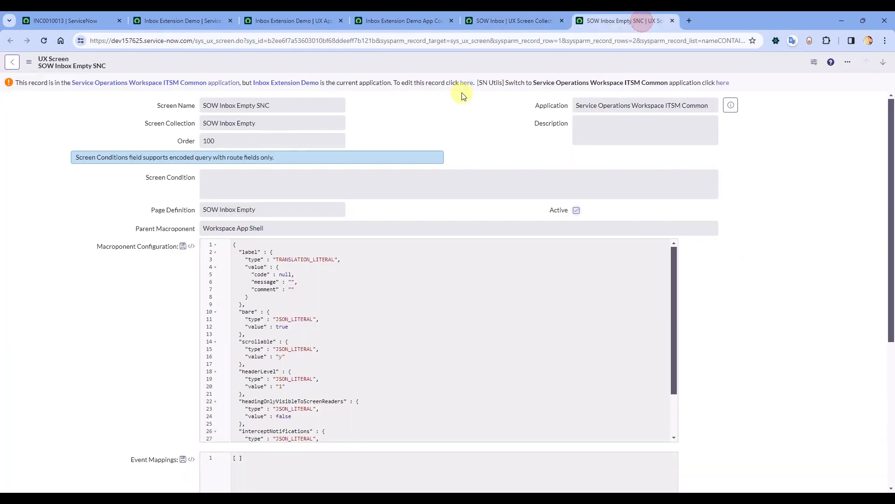
pyautogui.click(172, 124)
pyautogui.doubleClick(171, 124)
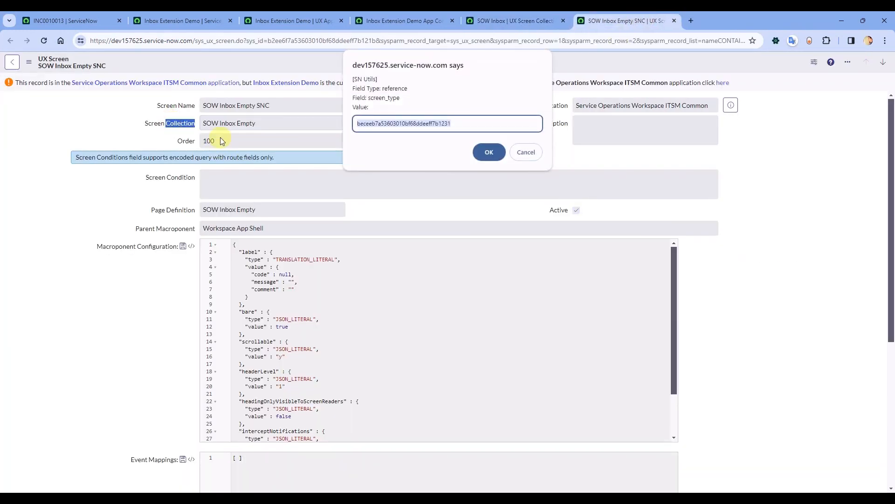
pyautogui.click(524, 152)
pyautogui.click(426, 144)
pyautogui.press('/')
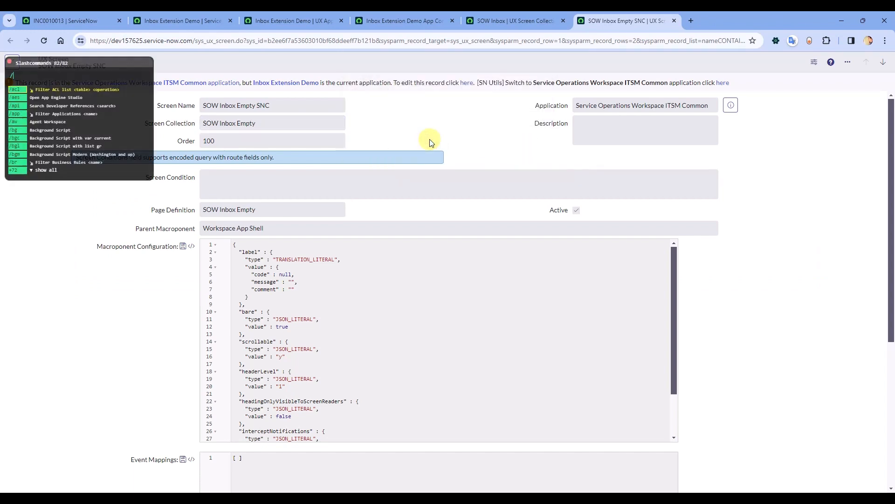
pyautogui.write('beceeb7a53603010bf68ddeeff7b1231')
pyautogui.press('Return')
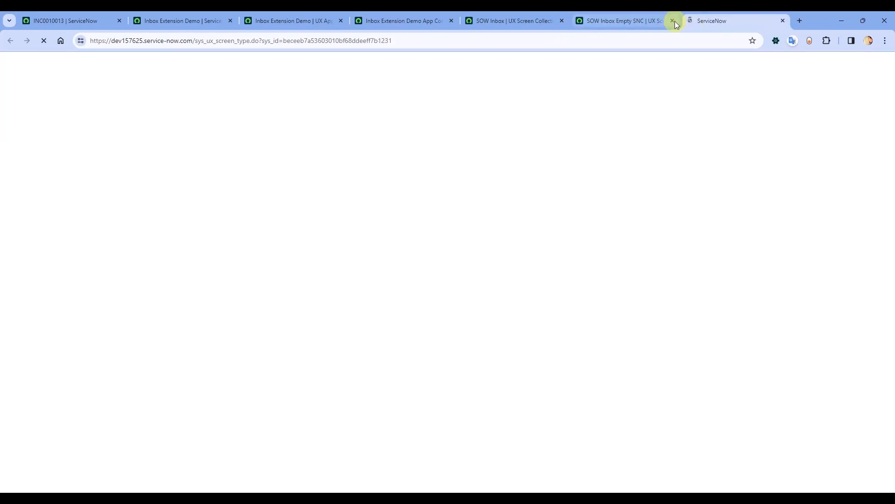
pyautogui.click(672, 20)
# Review the SOW Inbox and SOW Inbox Empty screen collections alongside the Inbox Extension Demo App Config record
pyautogui.click(522, 20)
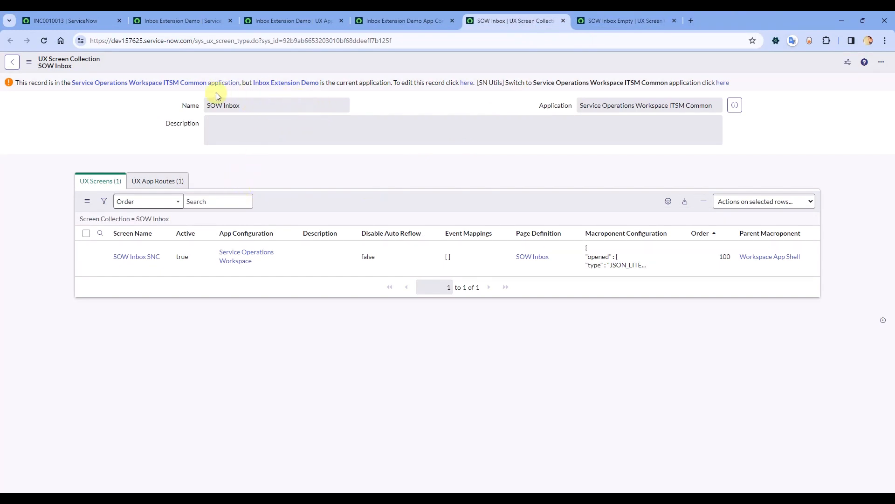
pyautogui.click(601, 22)
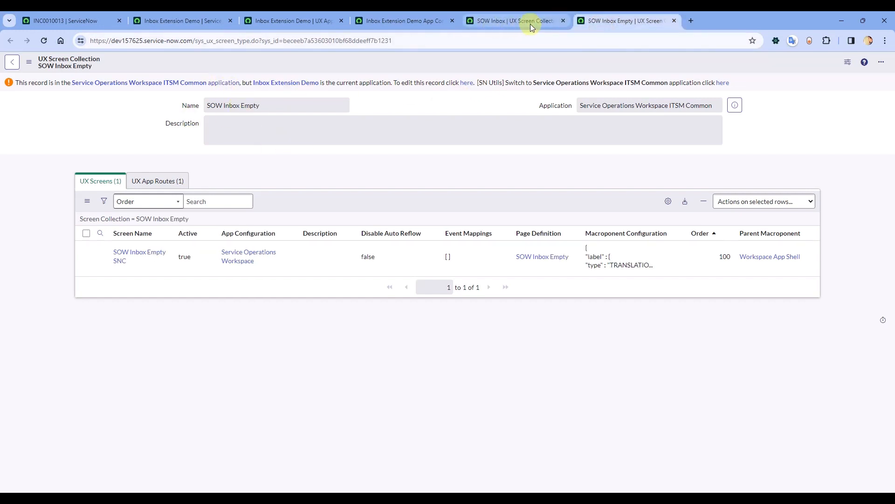
pyautogui.click(443, 22)
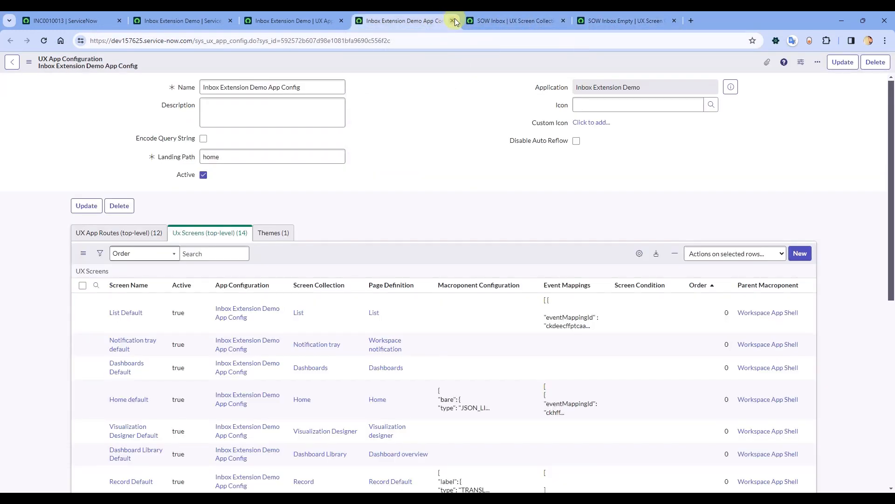
pyautogui.click(495, 21)
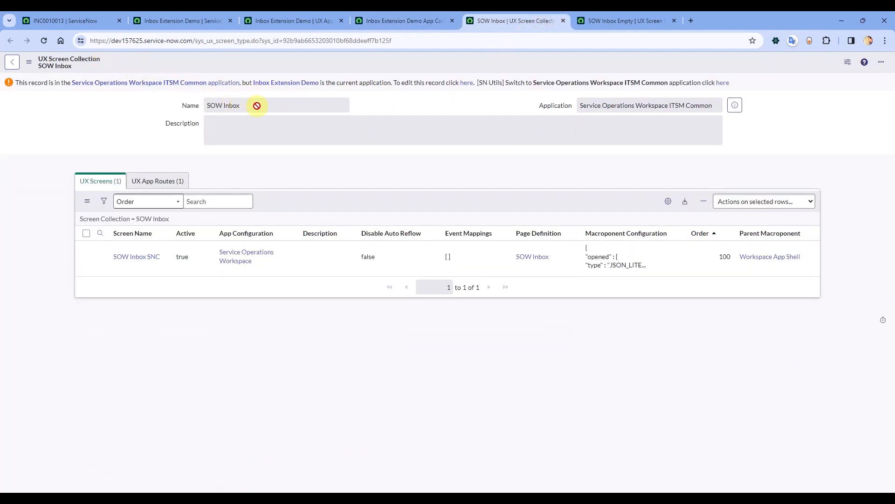
pyautogui.moveTo(256, 106); pyautogui.dragTo(200, 110)
pyautogui.click(118, 144)
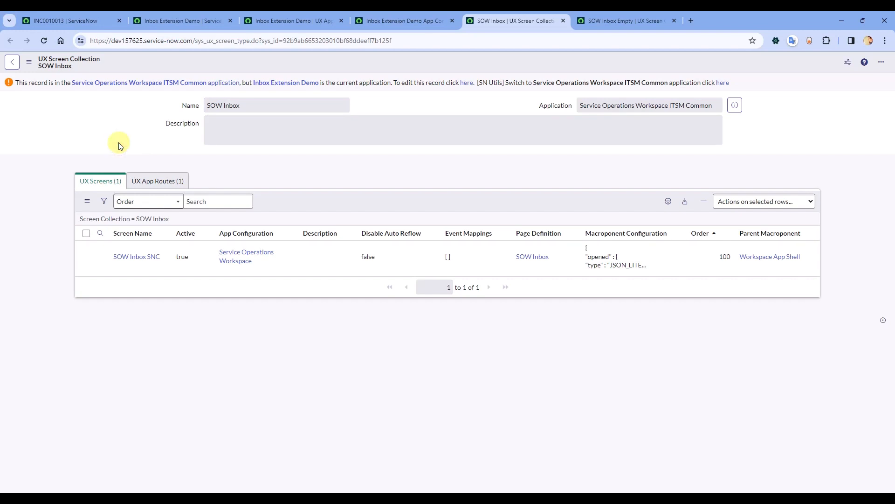
# Duplicate the SOW Inbox screen collection's browser tab and insert a copy of the record there, staying on the copy
pyautogui.rightClick(492, 22)
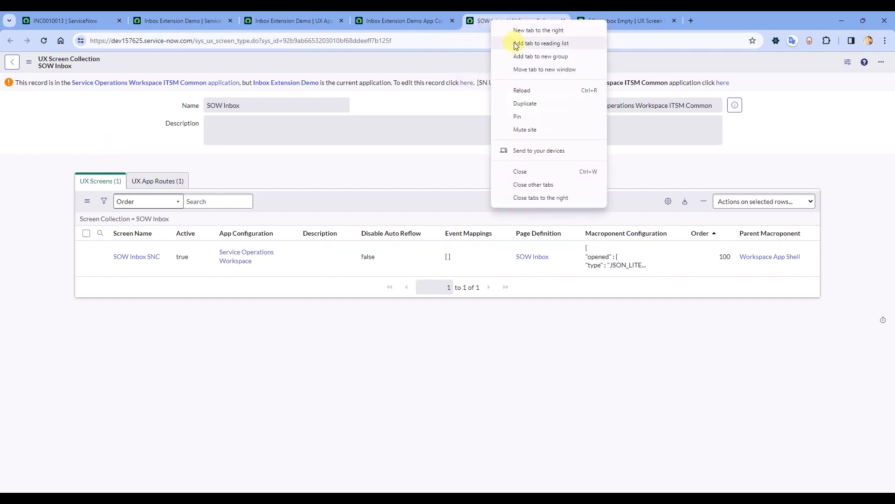
pyautogui.click(521, 102)
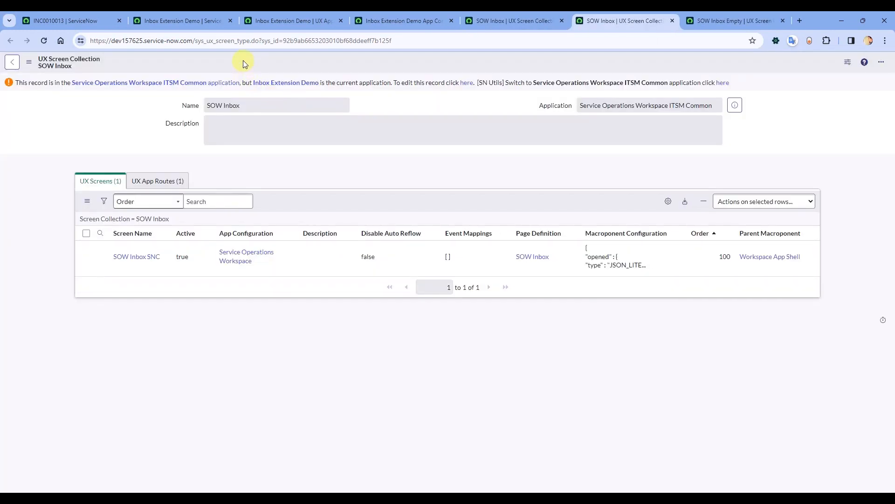
pyautogui.rightClick(243, 61)
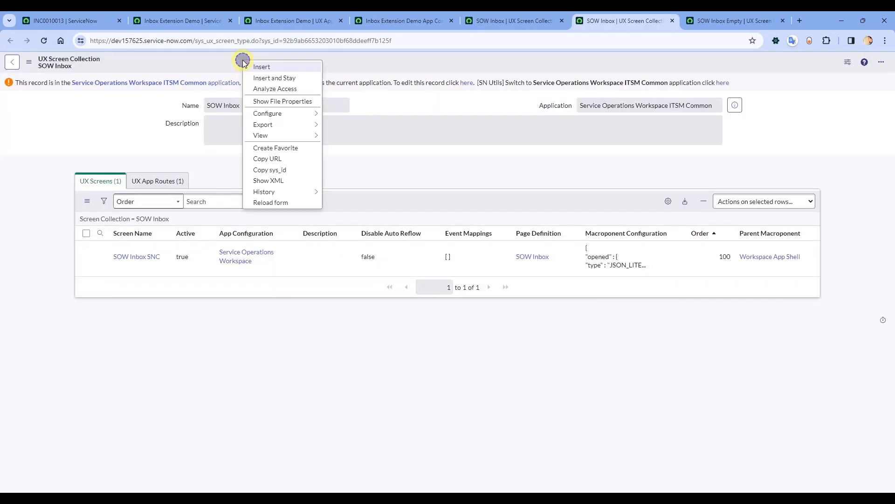
pyautogui.click(274, 78)
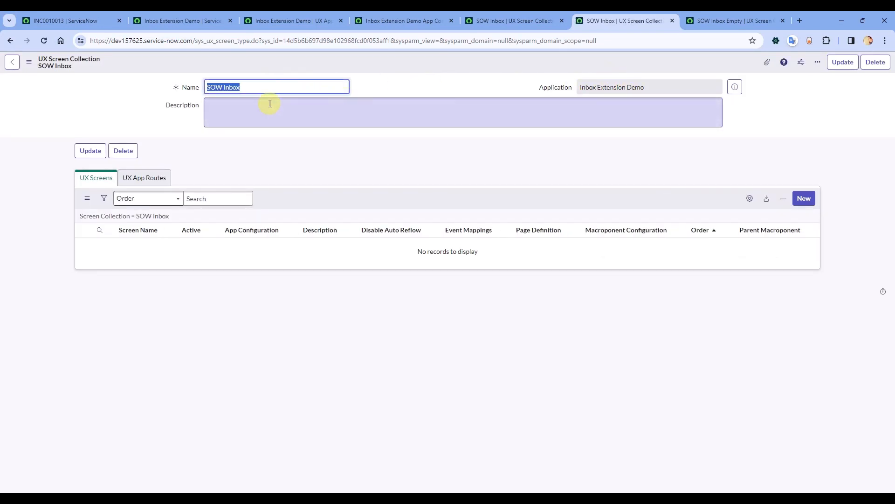
# Rename the copied screen collection to Inbox Screen Collection, save it and copy its sys_id
pyautogui.click(260, 85)
pyautogui.moveTo(225, 87); pyautogui.dragTo(201, 79)
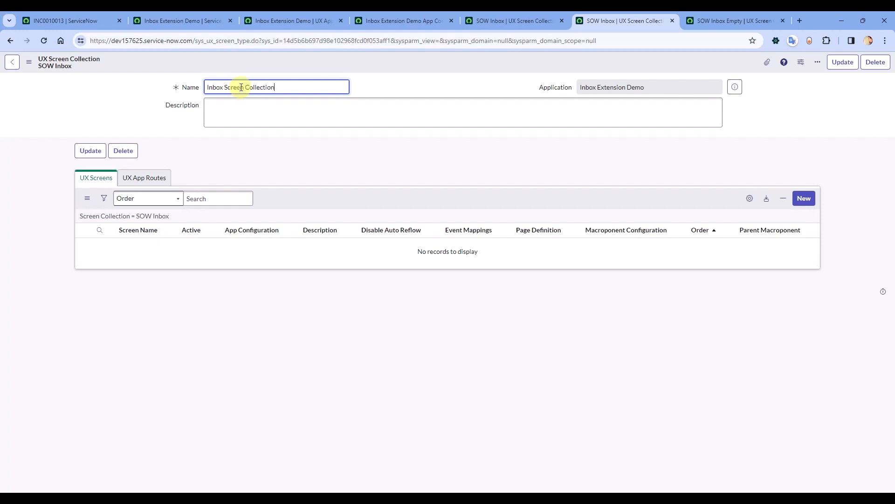
pyautogui.hotkey('ctrl', 's')
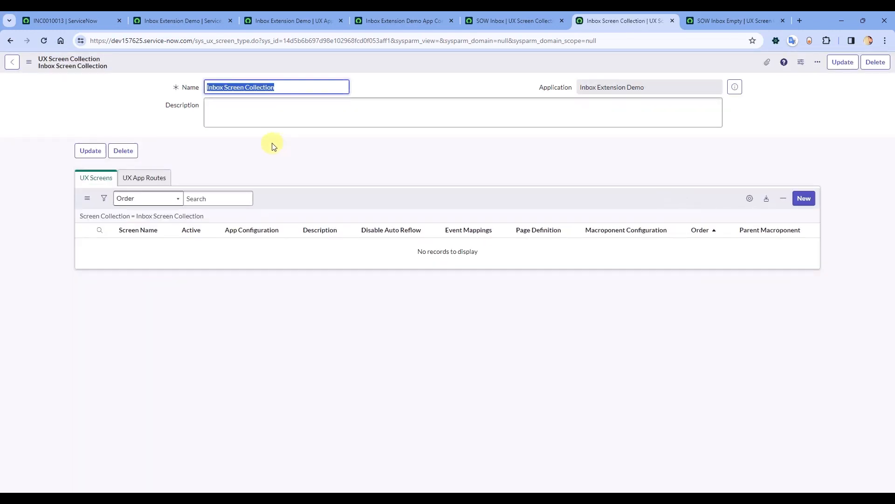
pyautogui.rightClick(481, 61)
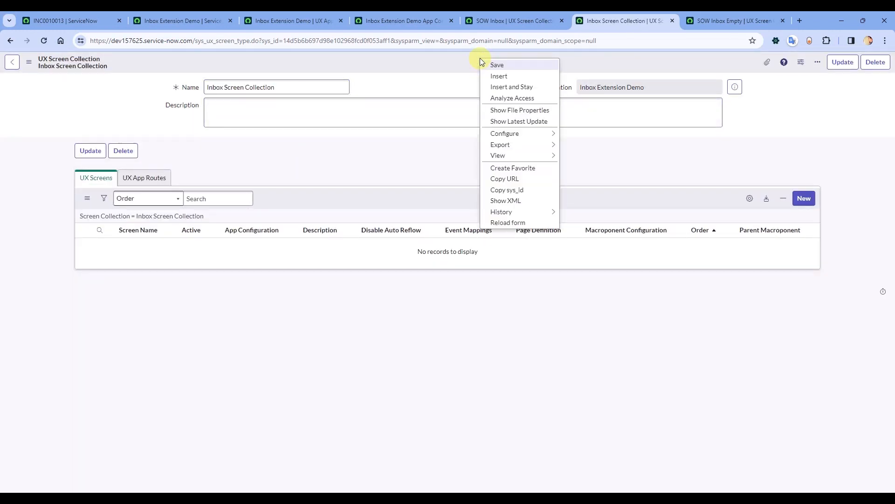
pyautogui.click(500, 191)
# Return to the original SOW Inbox collection and open its SOW Inbox SNC screen in a new tab placed right after it
pyautogui.click(491, 16)
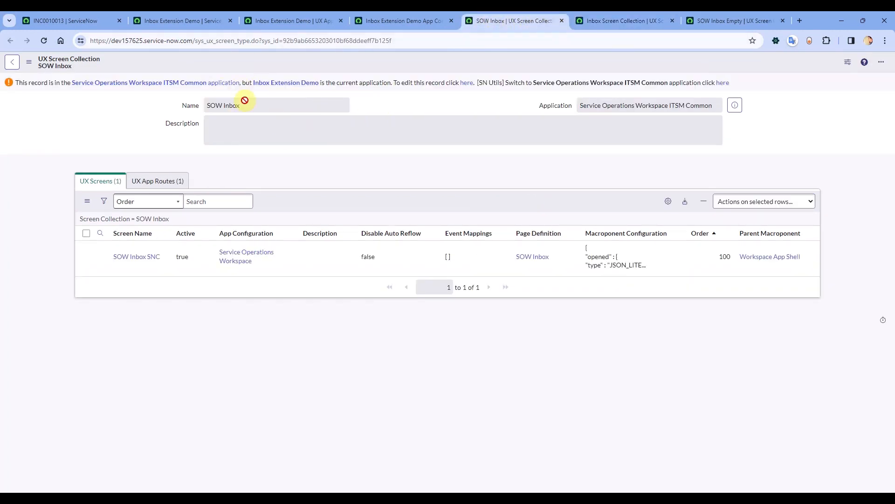
pyautogui.moveTo(581, 109); pyautogui.dragTo(650, 104)
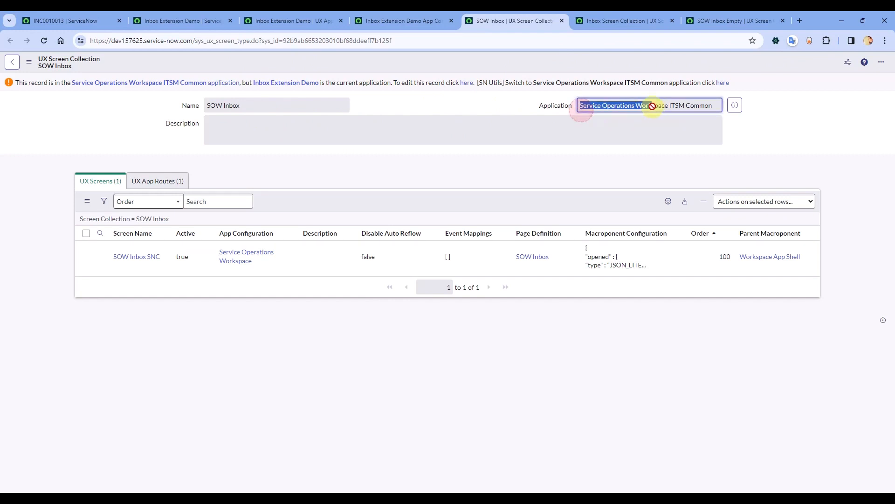
pyautogui.click(396, 106)
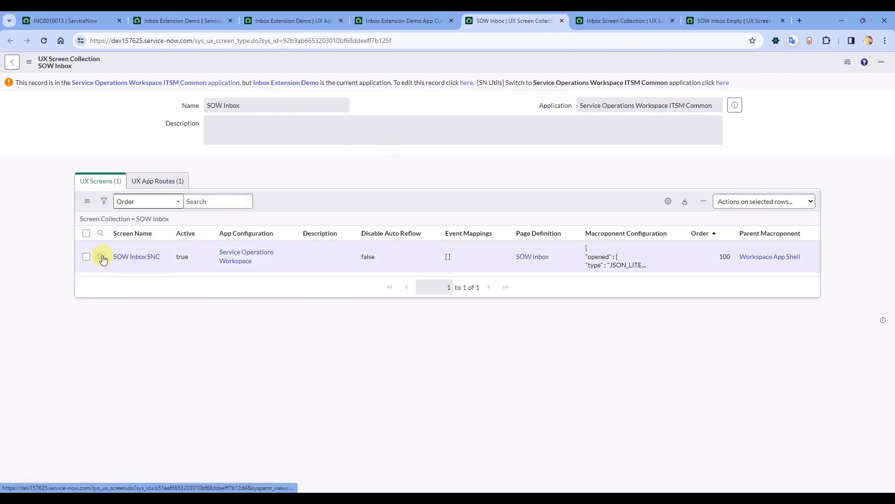
pyautogui.middleClick(101, 259)
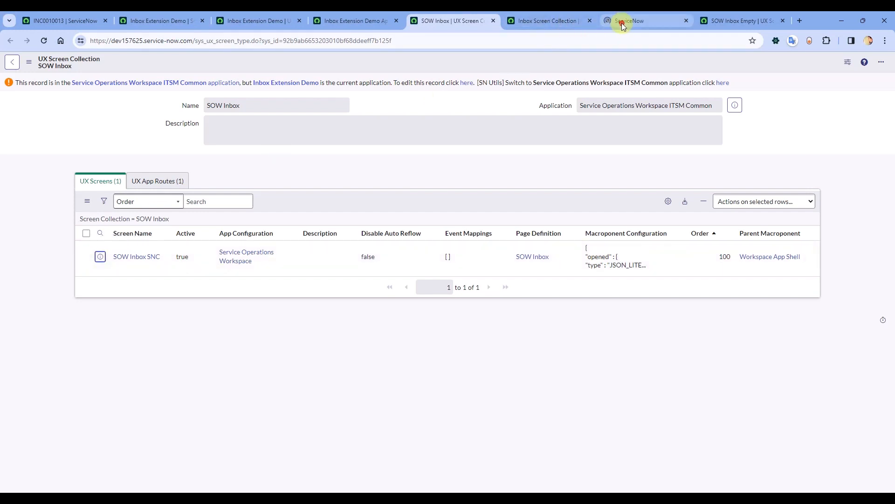
pyautogui.moveTo(645, 20); pyautogui.dragTo(549, 19)
# Open the SOW Inbox app route from the original collection in a new tab placed after the SOW Inbox SNC screen
pyautogui.click(475, 21)
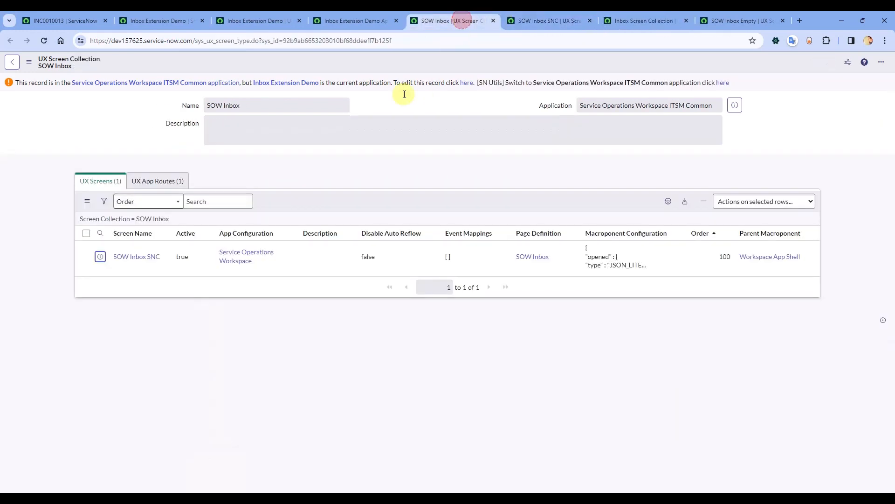
pyautogui.click(140, 182)
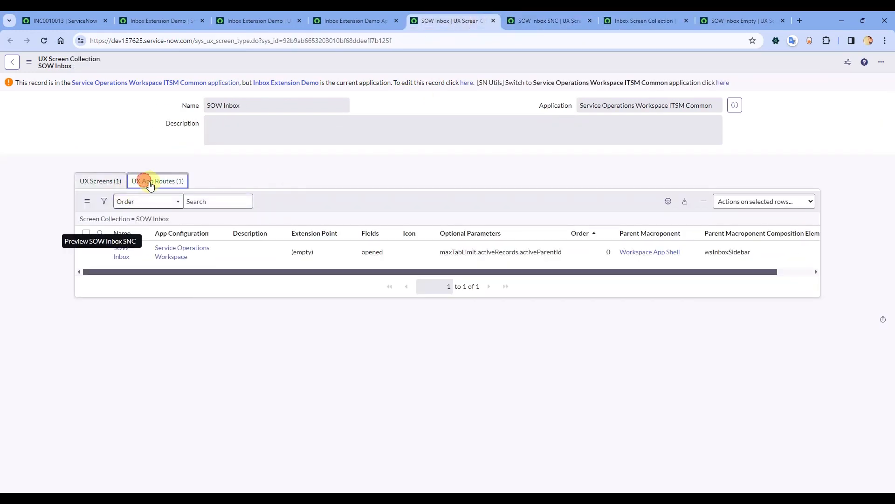
pyautogui.middleClick(101, 252)
pyautogui.moveTo(650, 25); pyautogui.dragTo(571, 20)
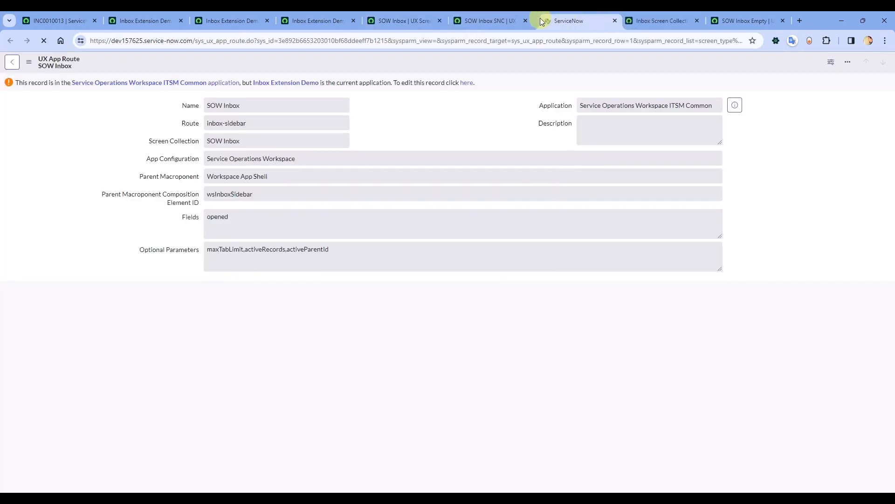
# On the SOW Inbox SNC screen record, set the Screen Collection to Inbox Screen Collection using its copied sys_id
pyautogui.click(489, 20)
pyautogui.doubleClick(161, 124)
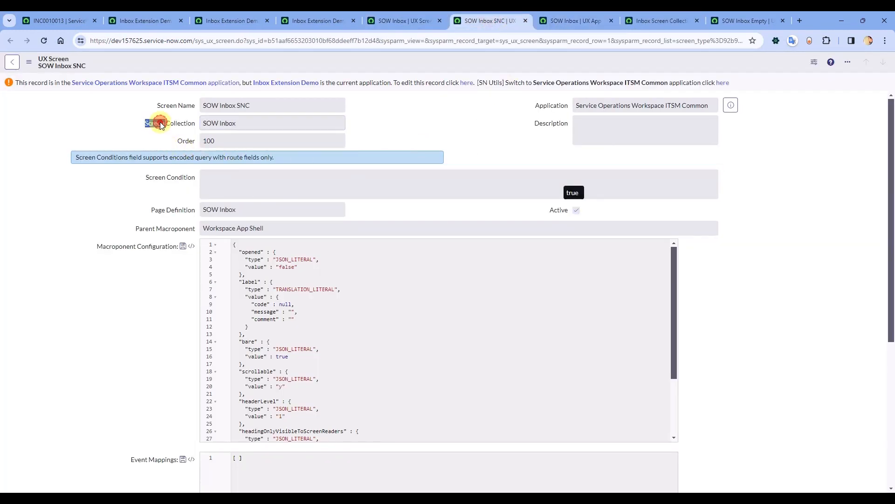
pyautogui.click(487, 151)
# Change the screen name to Inbox Screen and insert the record as a copy, staying on the copy
pyautogui.click(172, 106)
pyautogui.doubleClick(173, 106)
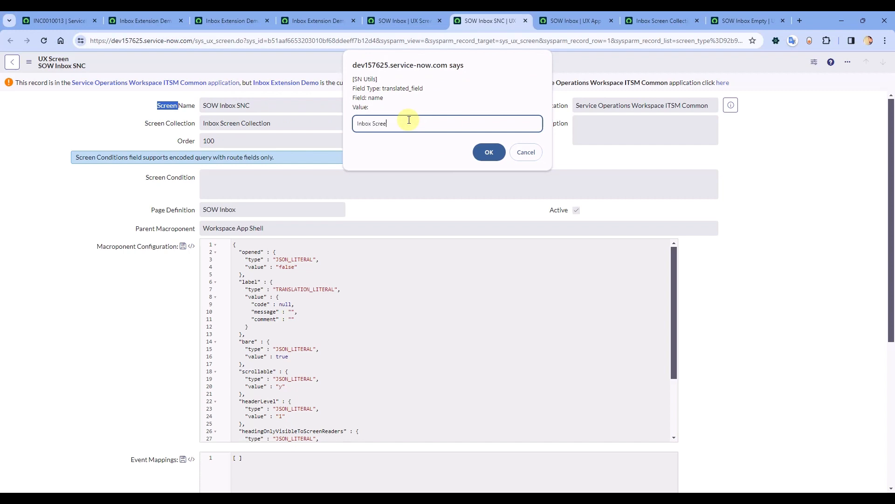
pyautogui.click(482, 149)
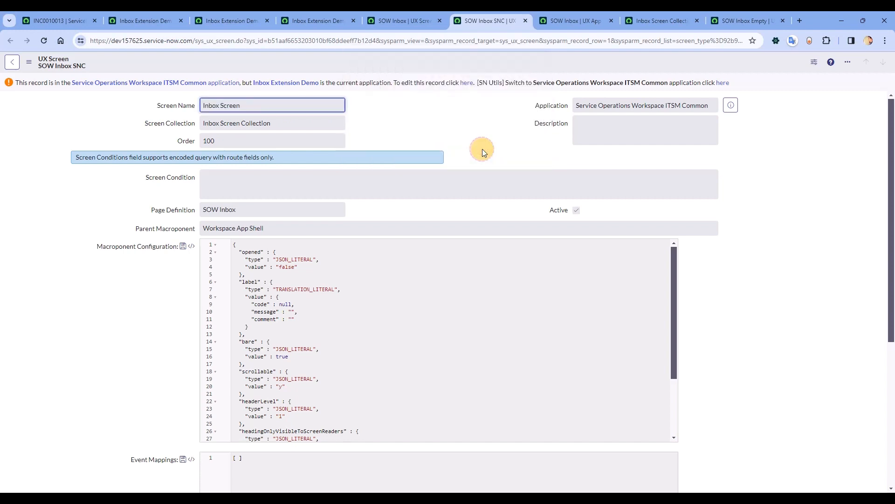
pyautogui.rightClick(372, 61)
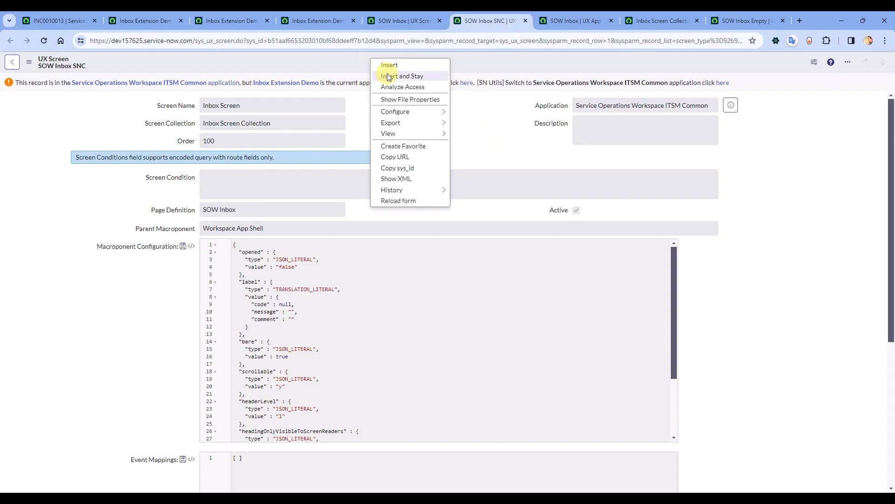
pyautogui.click(387, 75)
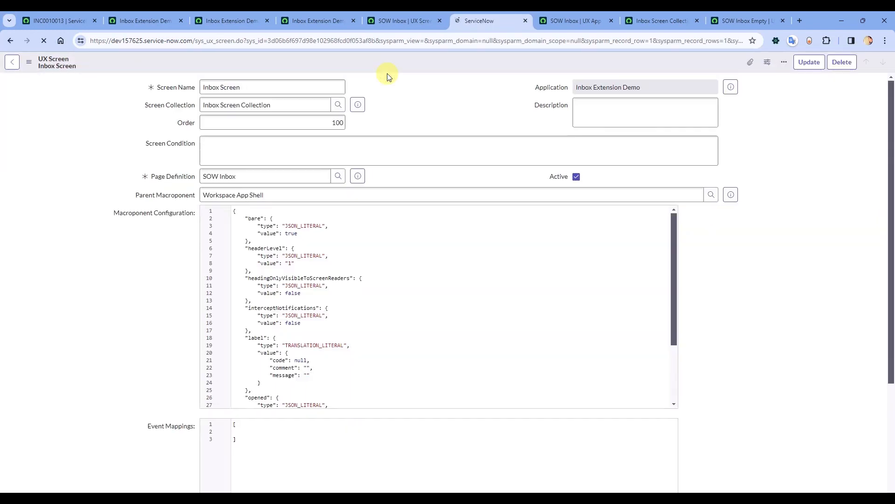
# On the SOW Inbox app route record, change the name to Inbox Route
pyautogui.click(570, 18)
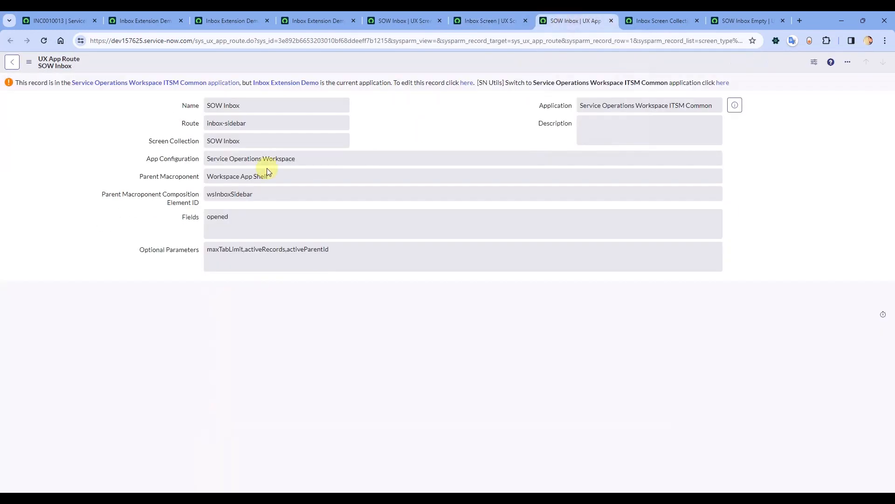
pyautogui.doubleClick(189, 105)
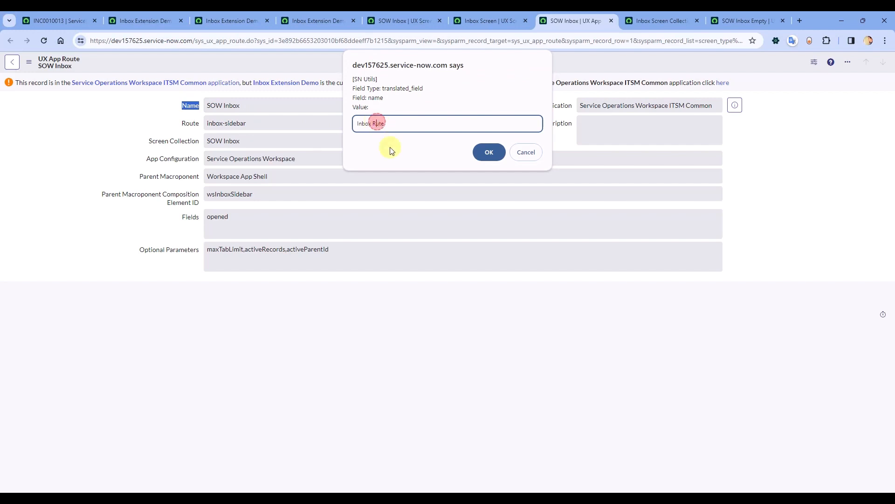
pyautogui.click(489, 153)
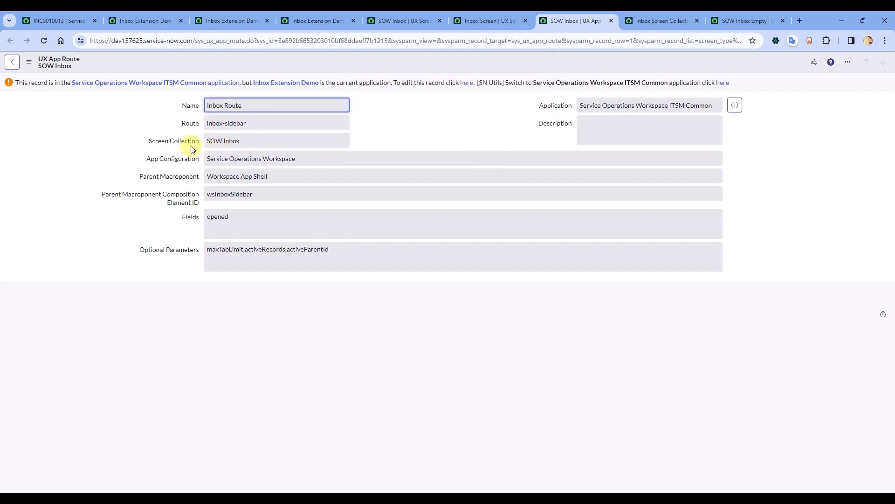
# Set the route's Screen Collection to sys_id 14d5b6b697d98e102968fcd0f053aff1 and insert the record as a copy, staying on the copy
pyautogui.doubleClick(190, 142)
pyautogui.write('14d5b6b697d98e102968fcd0f053aff1')
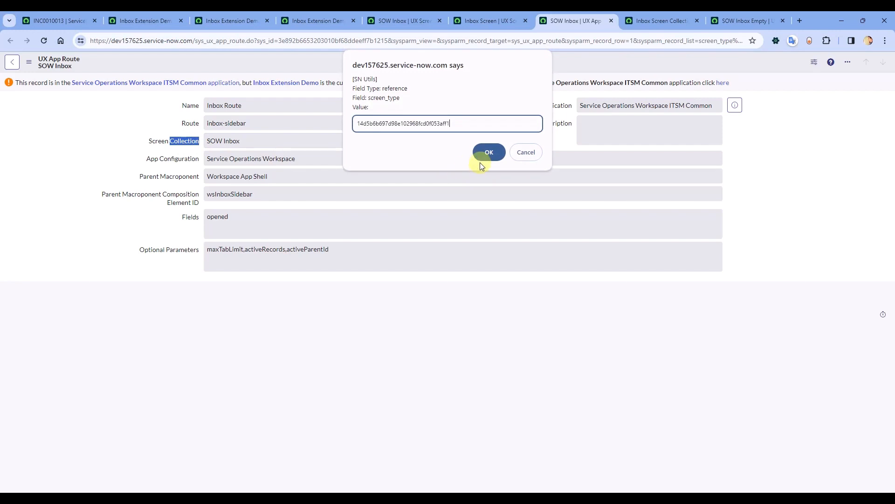
pyautogui.click(487, 153)
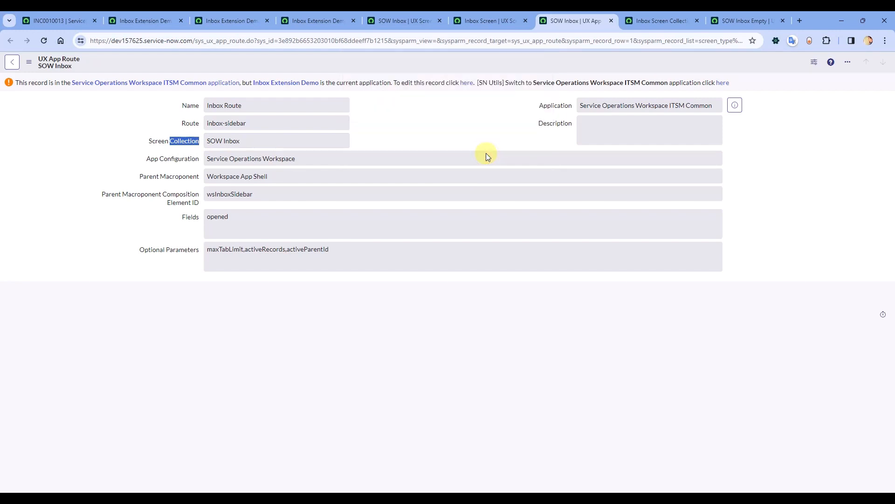
pyautogui.rightClick(321, 61)
pyautogui.click(340, 79)
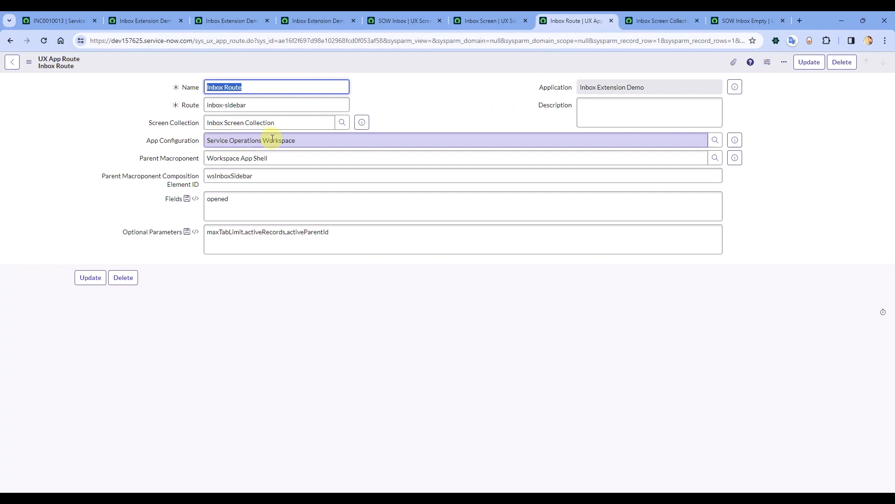
# From the Inbox Extension Demo workspace, open the Experiences list in a new tab and open the Inbox Extension Demo UX application record
pyautogui.click(485, 21)
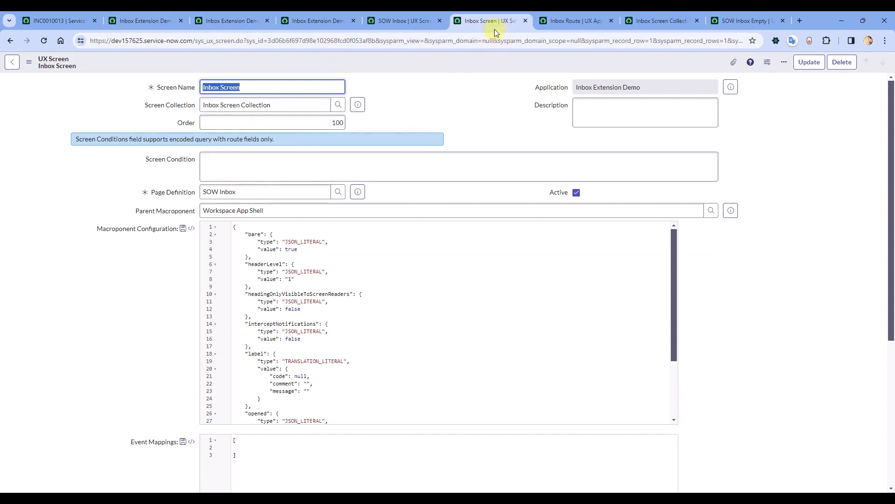
pyautogui.click(567, 21)
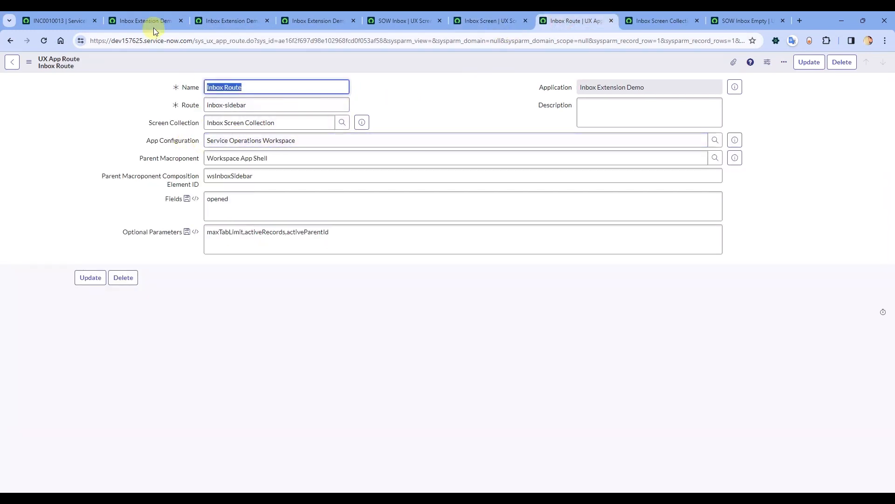
pyautogui.click(141, 19)
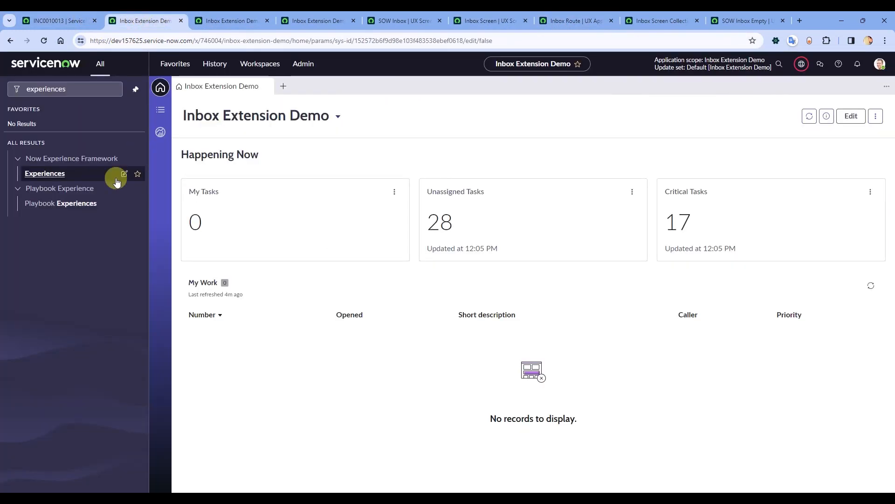
pyautogui.click(45, 175)
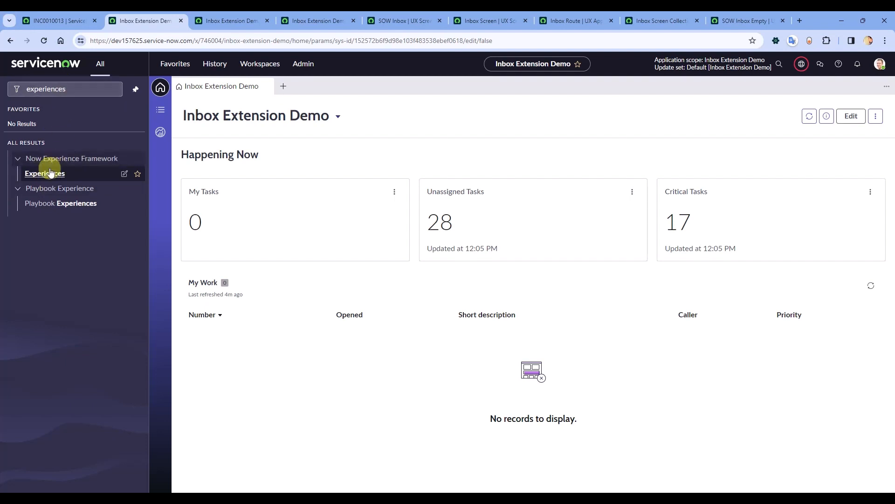
pyautogui.keyDown('ctrl'); pyautogui.click(48, 175); pyautogui.keyUp('ctrl')
pyautogui.click(195, 21)
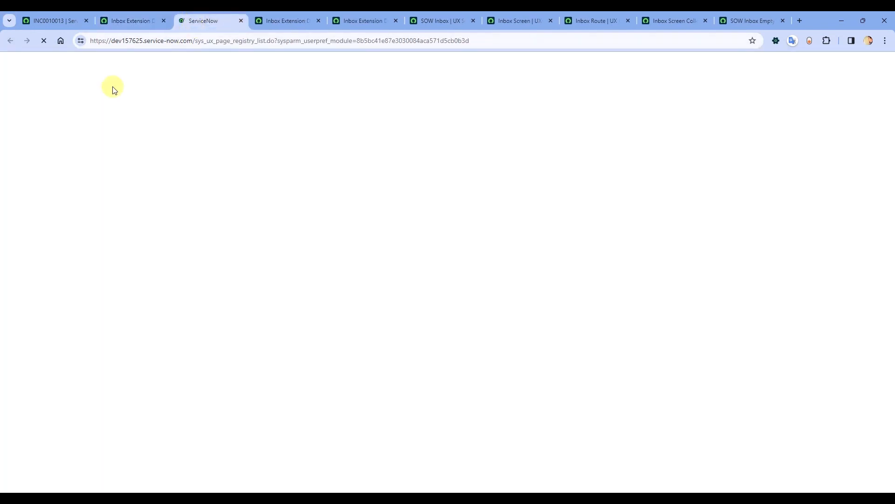
pyautogui.click(66, 127)
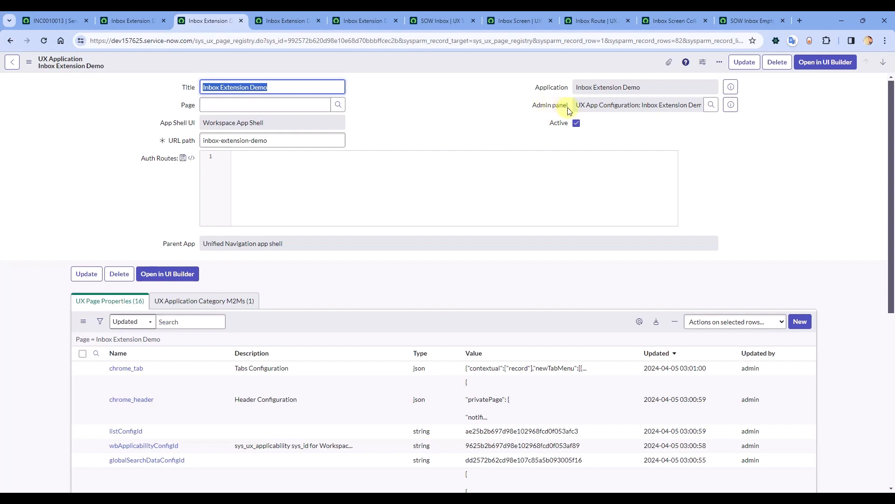
# Open the application's admin panel record, Inbox Extension Demo App Config, in a new tab and copy its sys_id
pyautogui.click(731, 104)
pyautogui.click(256, 21)
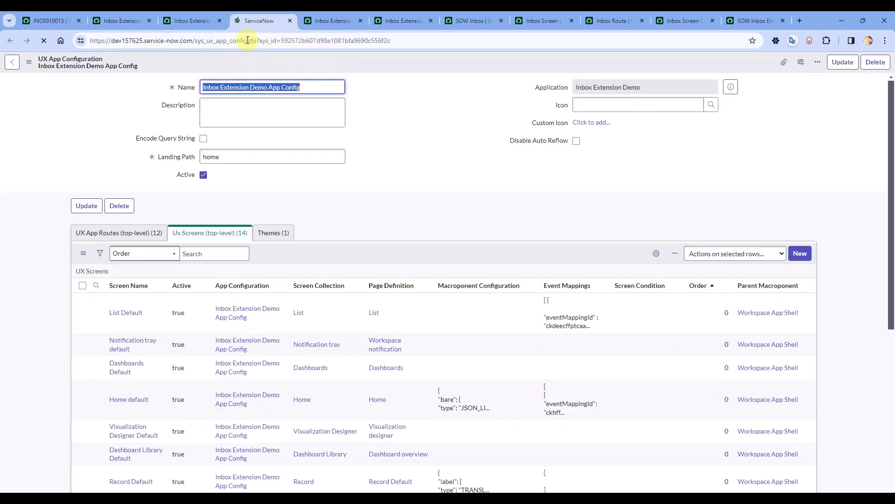
pyautogui.moveTo(196, 42); pyautogui.dragTo(235, 44)
pyautogui.click(185, 62)
pyautogui.rightClick(185, 63)
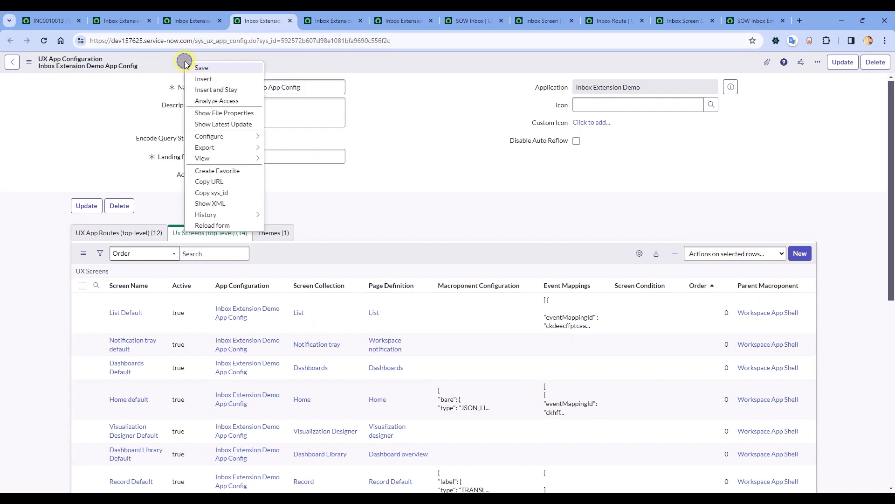
pyautogui.click(222, 193)
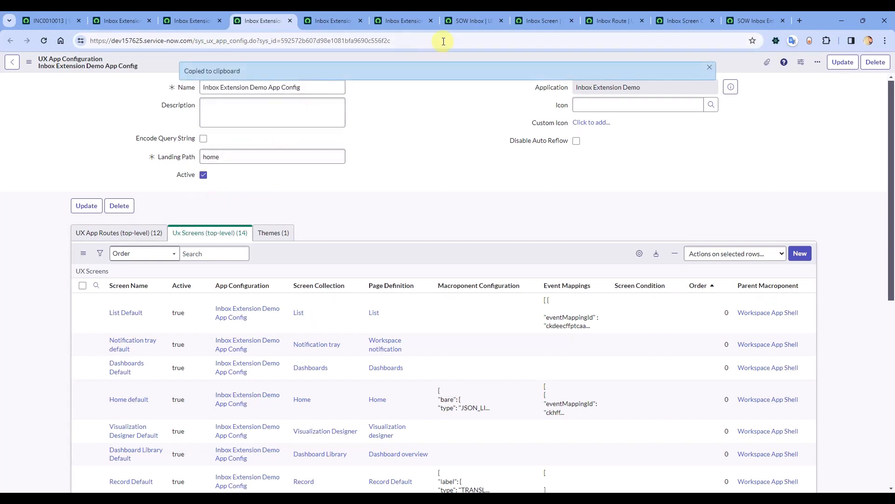
# Set the Inbox Screen record's App Configuration to Inbox Extension Demo App Config using the copied sys_id, and save the record
pyautogui.click(478, 20)
pyautogui.click(543, 22)
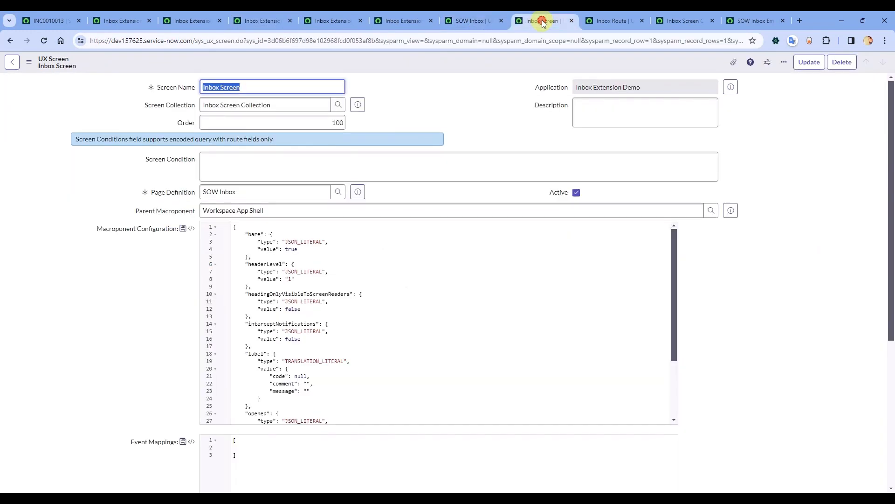
pyautogui.click(614, 20)
pyautogui.click(553, 18)
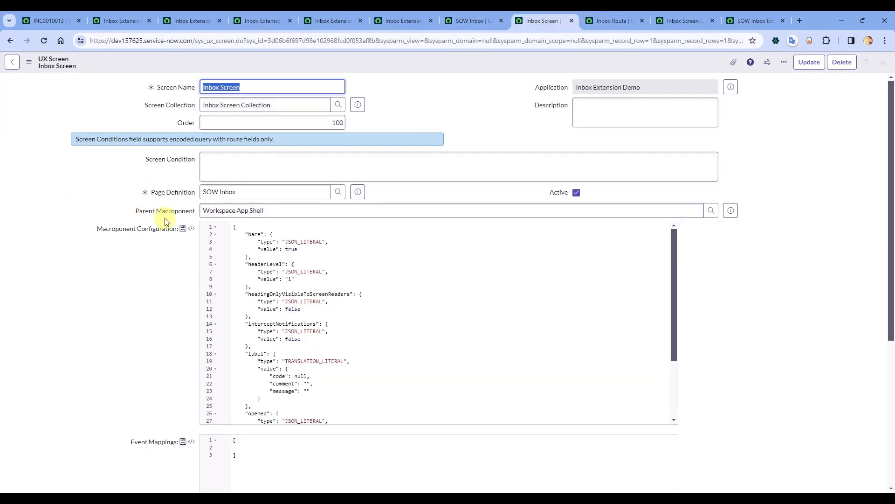
pyautogui.scroll(-3, 150, 269)
pyautogui.scroll(-2, 150, 269)
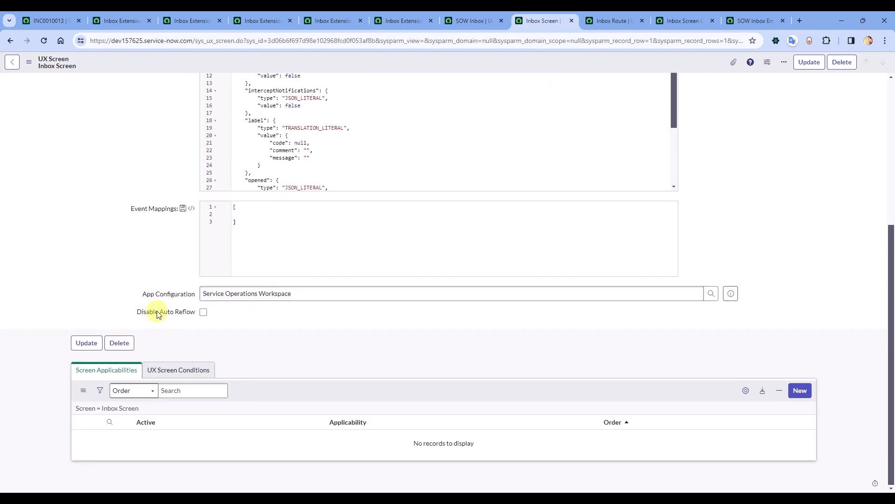
pyautogui.doubleClick(155, 293)
pyautogui.hotkey('ctrl', 'v')
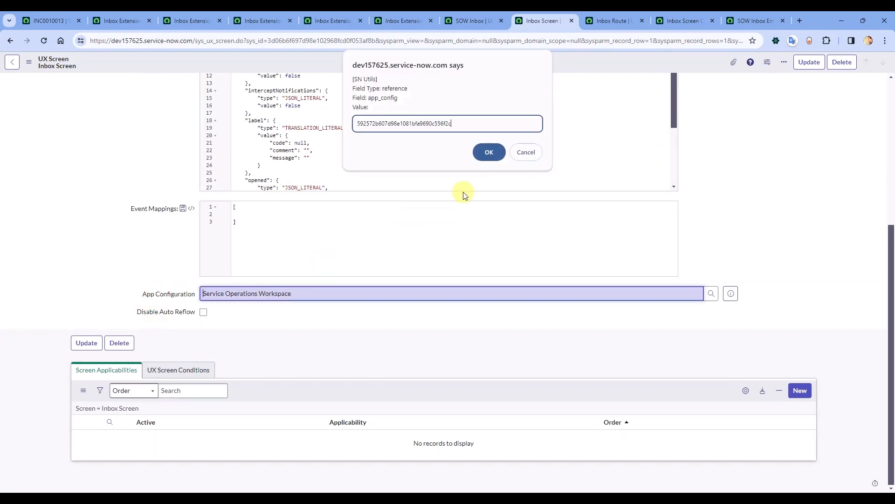
pyautogui.click(489, 152)
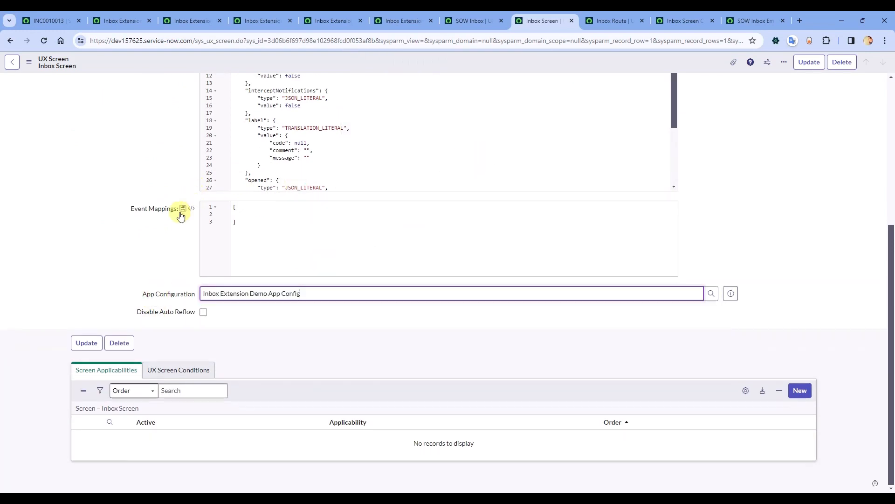
pyautogui.click(132, 237)
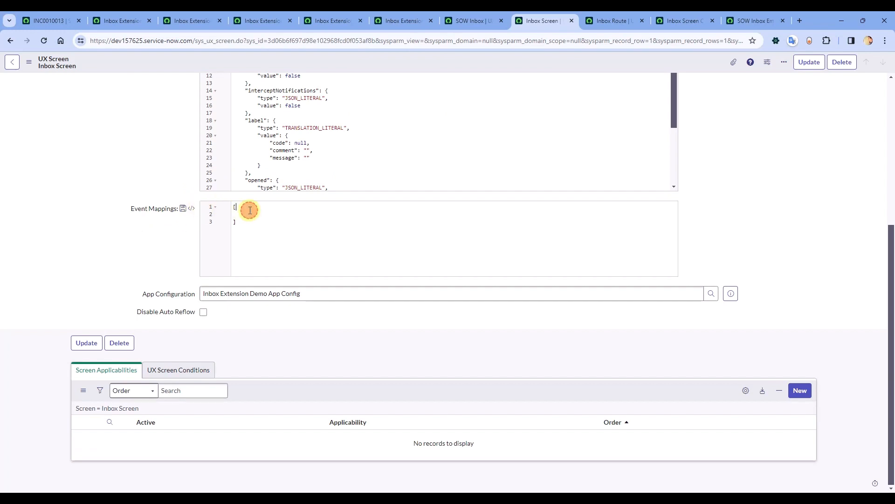
pyautogui.hotkey('ctrl', 's')
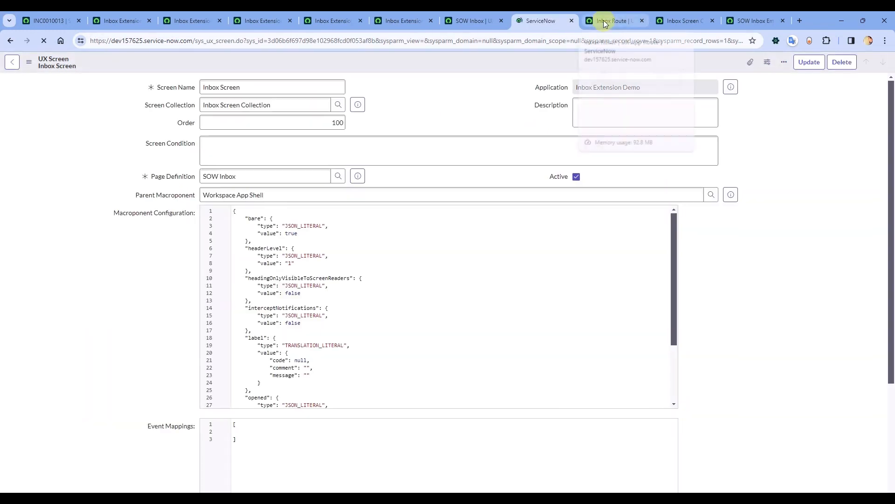
# Set the Inbox Route record's App Configuration to Inbox Extension Demo App Config using the copied sys_id, and save the record
pyautogui.click(604, 21)
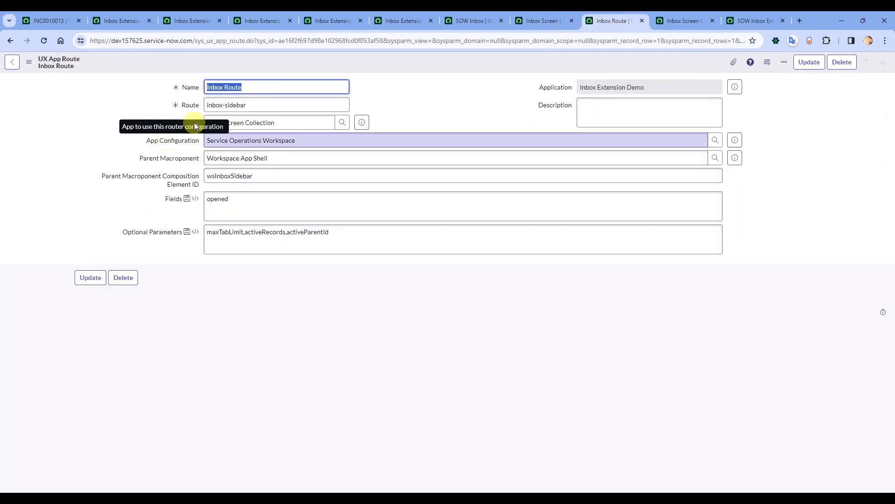
pyautogui.doubleClick(164, 142)
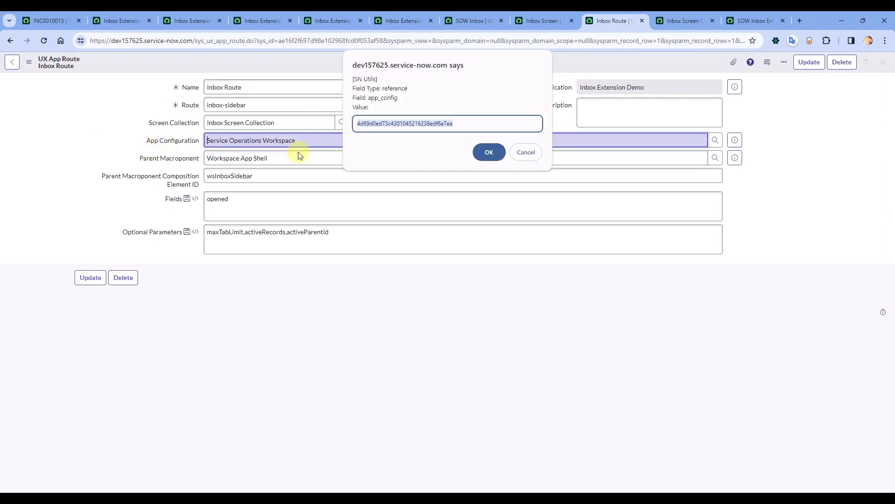
pyautogui.click(489, 152)
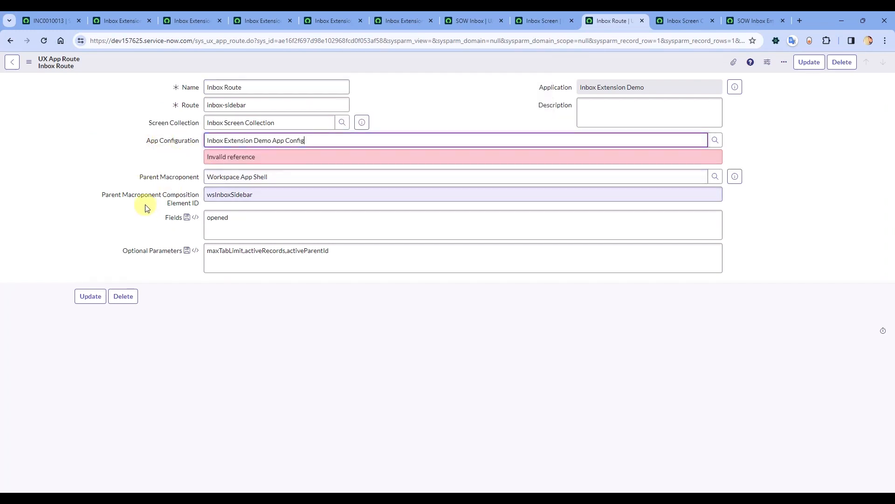
pyautogui.rightClick(253, 57)
pyautogui.click(267, 66)
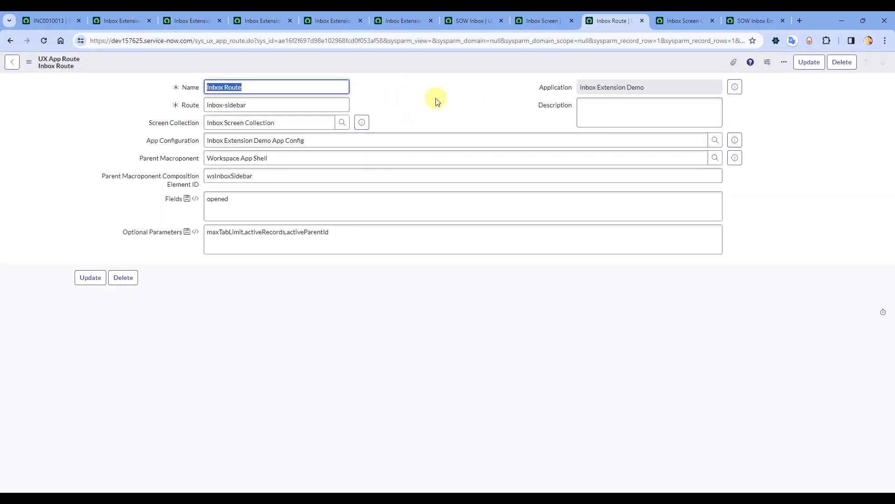
# Reload the Inbox Screen Collection record to check its related UX screens and app routes
pyautogui.click(673, 23)
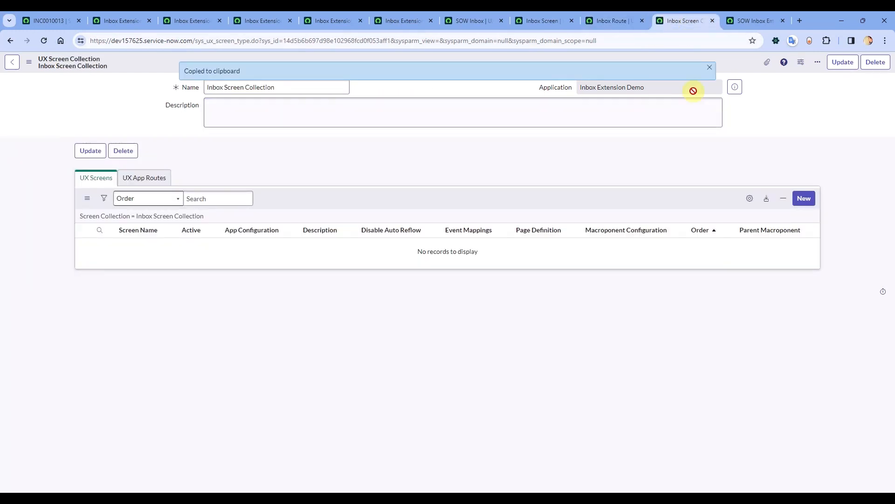
pyautogui.click(709, 68)
pyautogui.click(434, 45)
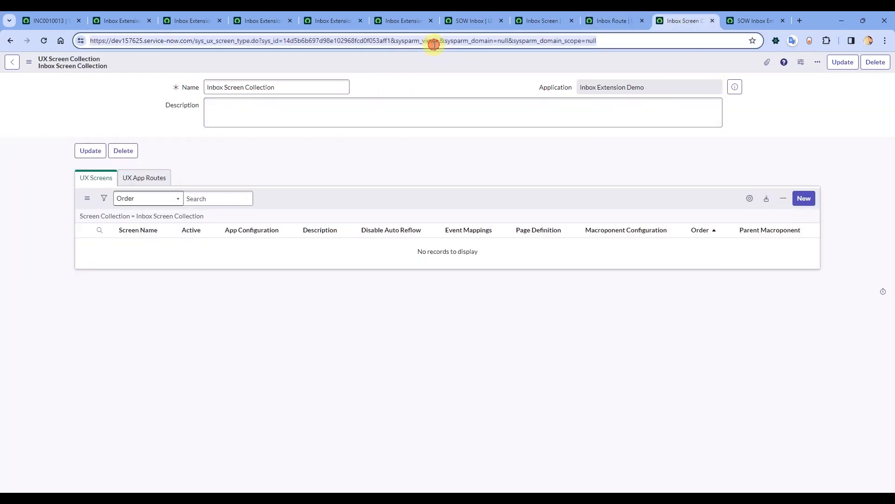
pyautogui.press('Return')
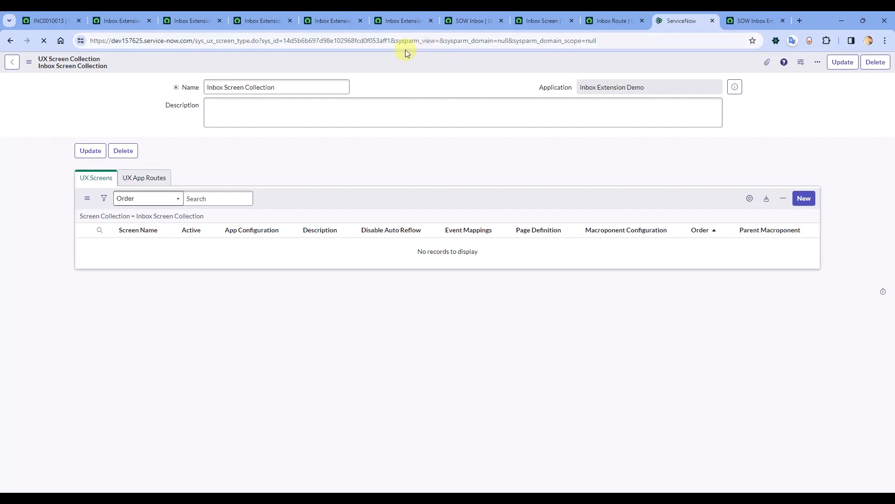
pyautogui.tripleClick(302, 88)
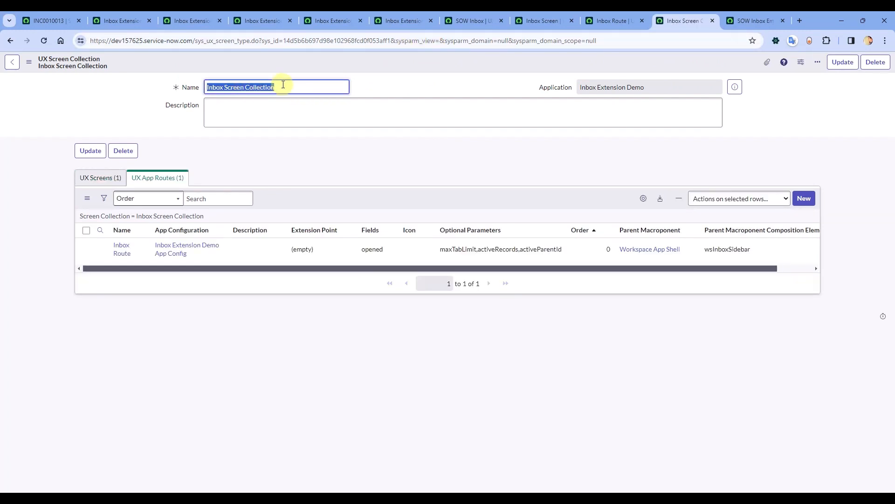
# Review the App Configuration assigned to the UX screen and UX app route related to Inbox Screen Collection
pyautogui.click(112, 179)
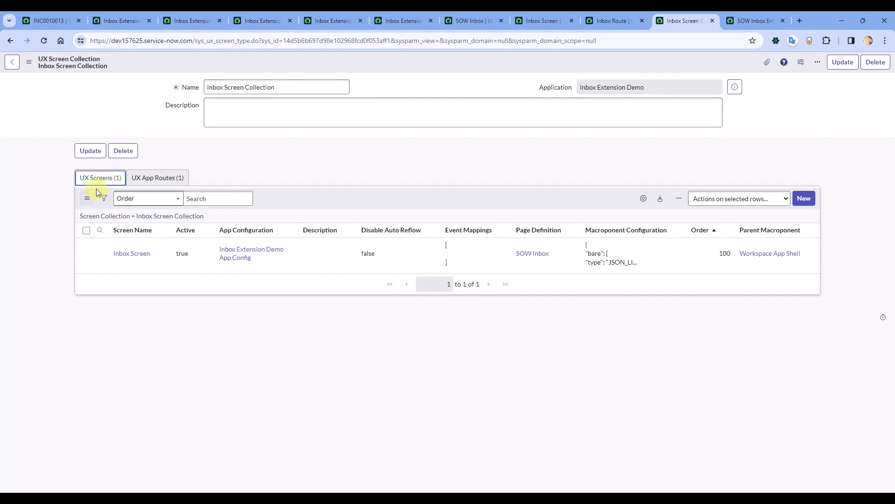
pyautogui.click(156, 180)
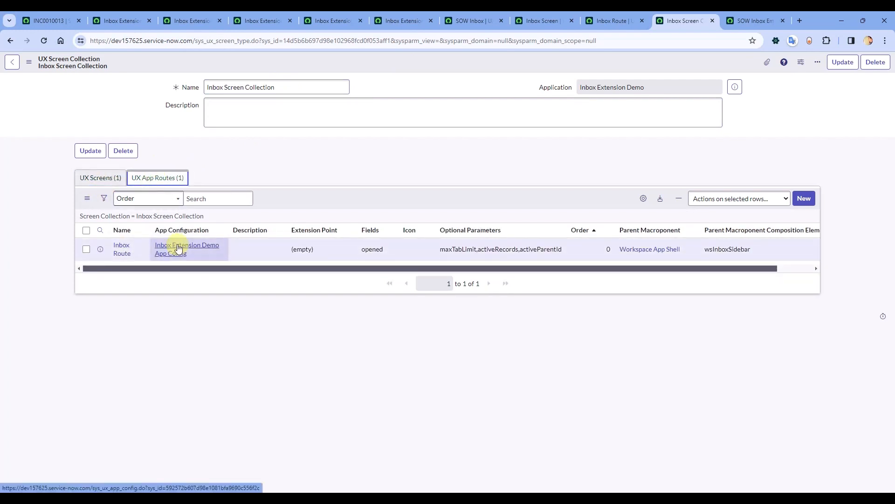
pyautogui.click(110, 178)
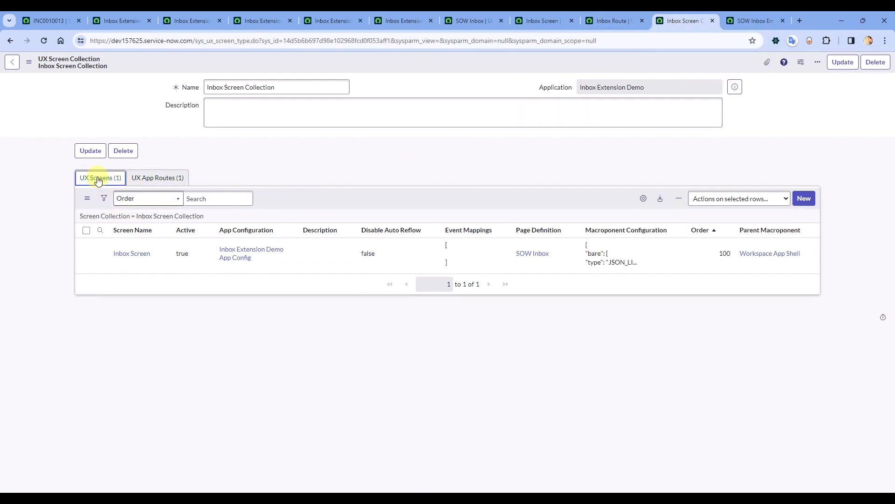
# Open the Inbox Screen record from the collection and open its page definition, SOW Inbox, in a new tab
pyautogui.click(100, 256)
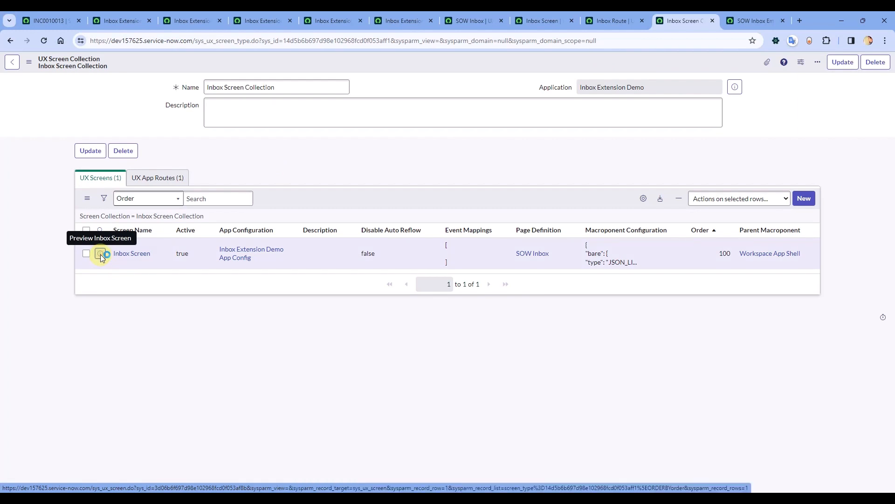
pyautogui.click(252, 275)
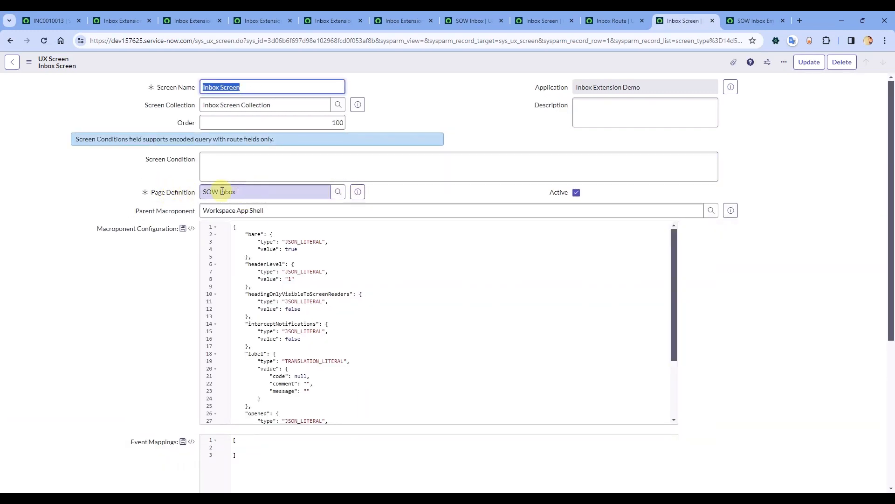
pyautogui.click(358, 193)
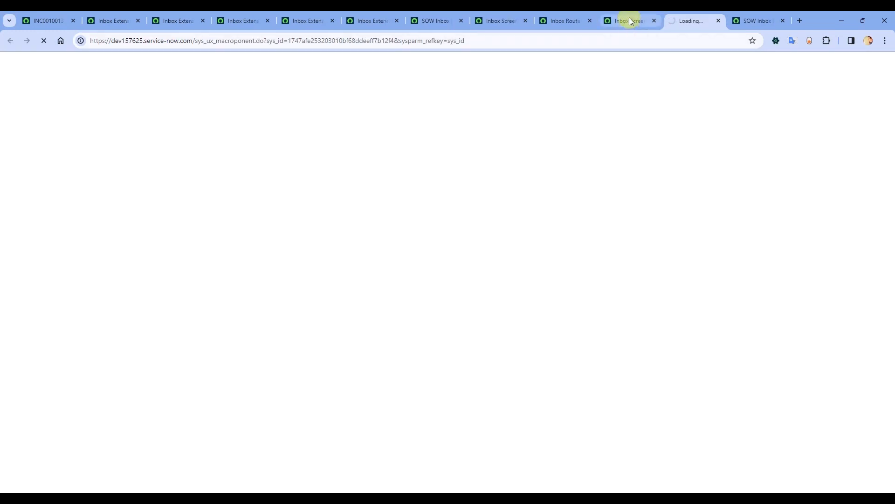
# Copy the Inbox Screen record's sys_id
pyautogui.click(630, 20)
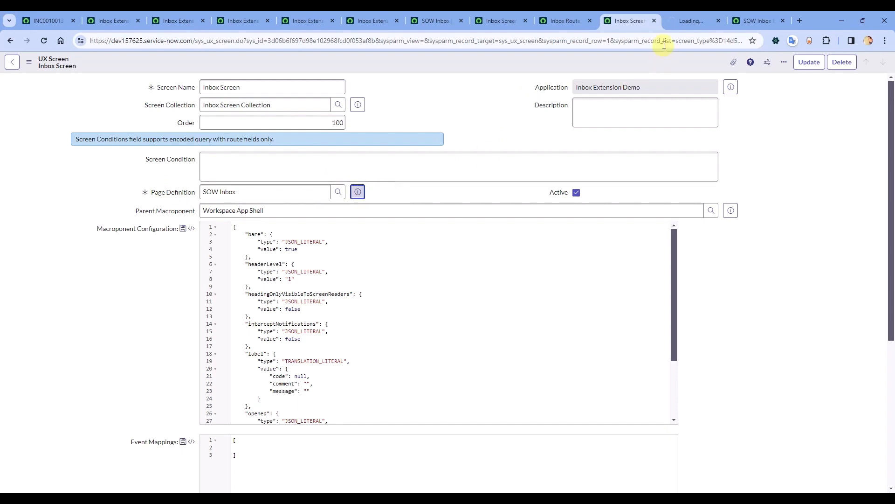
pyautogui.click(685, 20)
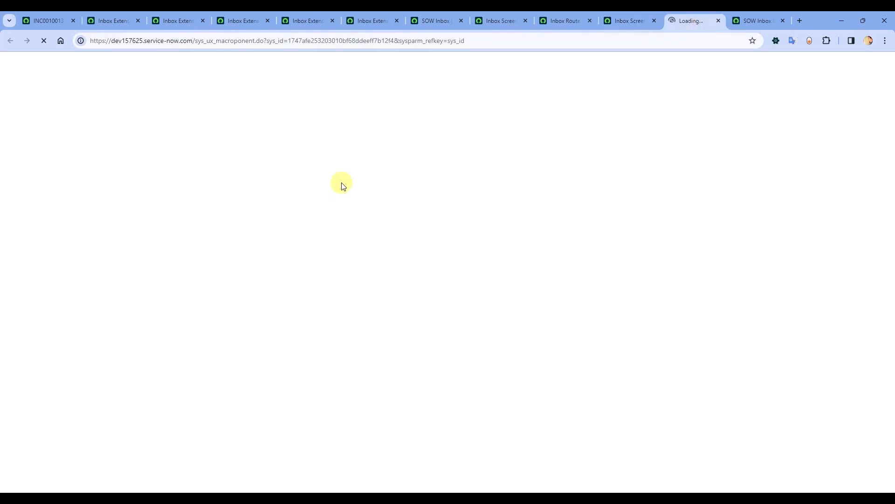
pyautogui.click(632, 23)
pyautogui.rightClick(260, 64)
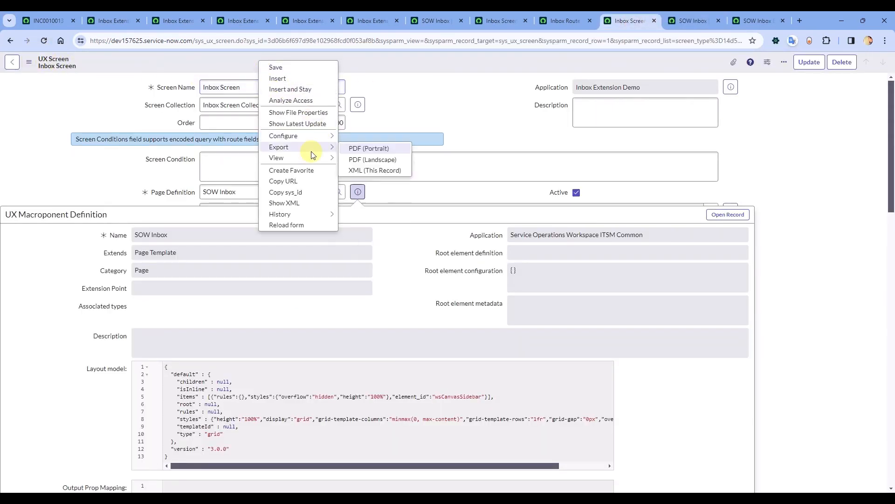
pyautogui.click(297, 192)
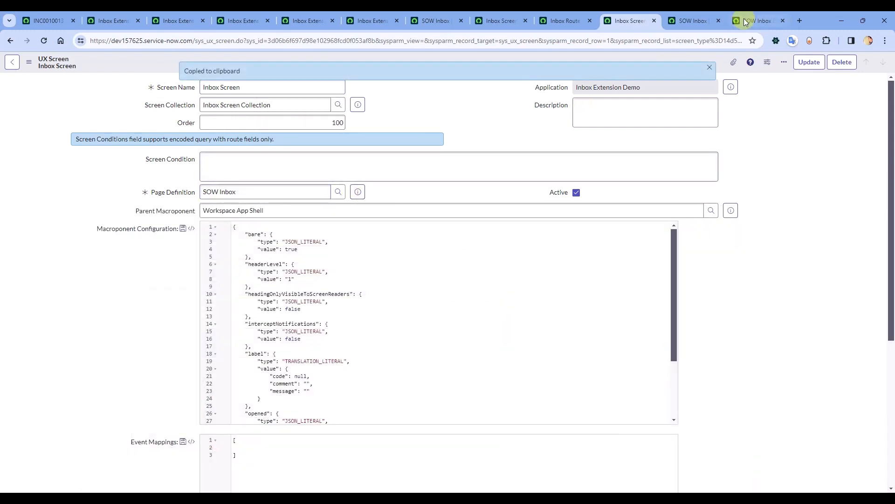
# Insert a copy of the SOW Inbox macroponent definition in Inbox Extension Demo, name it Inbox page, and save it
pyautogui.click(690, 21)
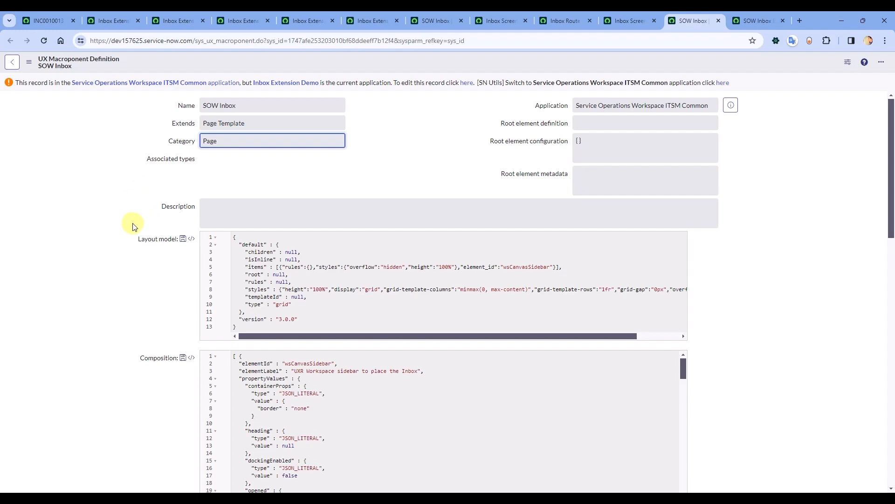
pyautogui.scroll(-12, 130, 226)
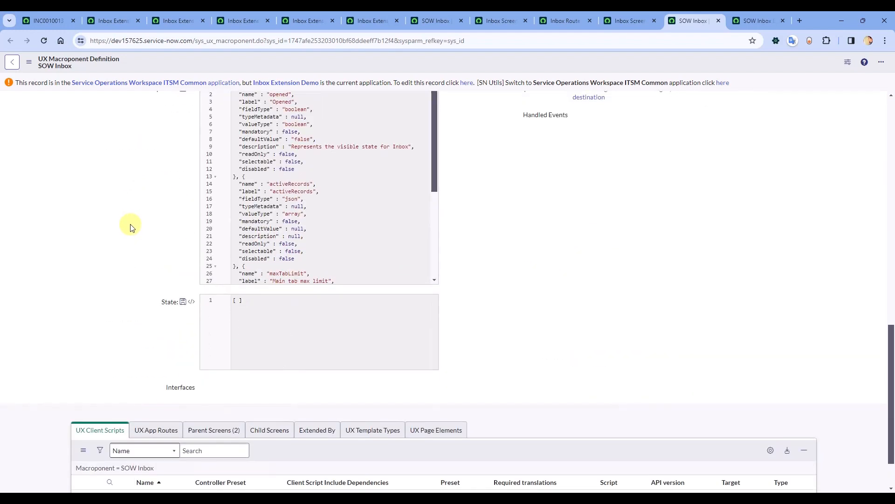
pyautogui.scroll(10, 130, 234)
pyautogui.scroll(2, 111, 194)
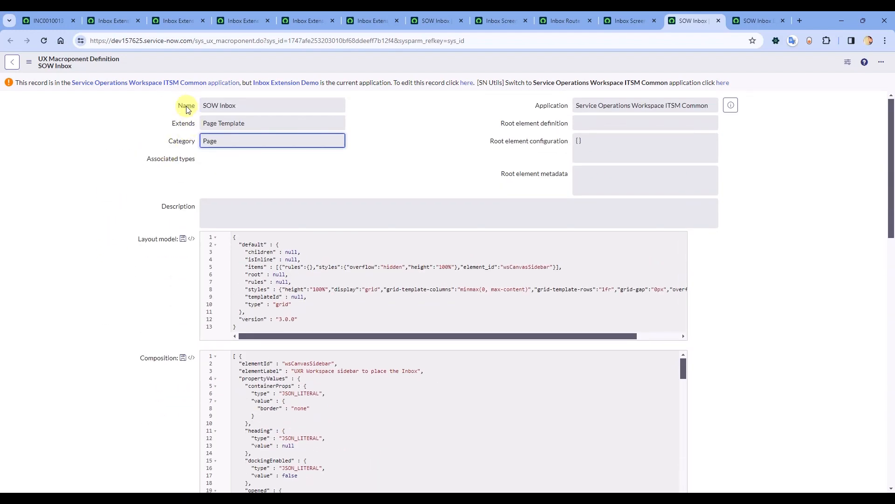
pyautogui.doubleClick(186, 106)
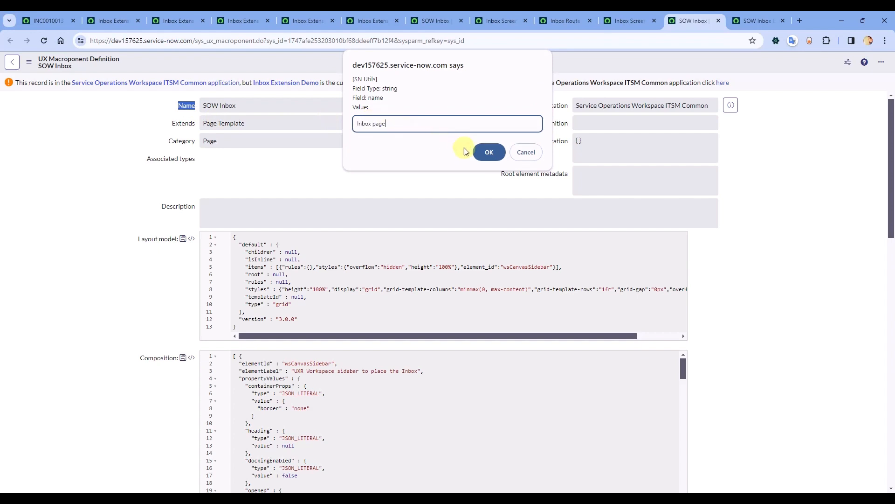
pyautogui.click(489, 152)
pyautogui.rightClick(310, 57)
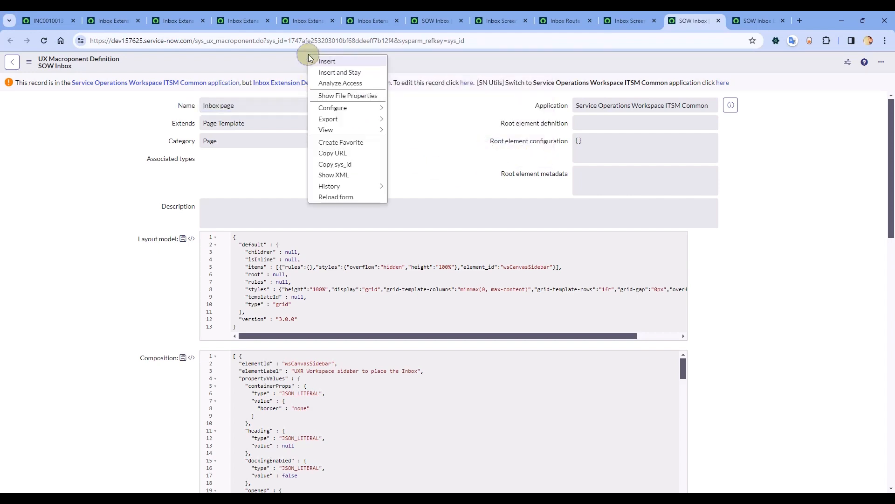
pyautogui.click(332, 72)
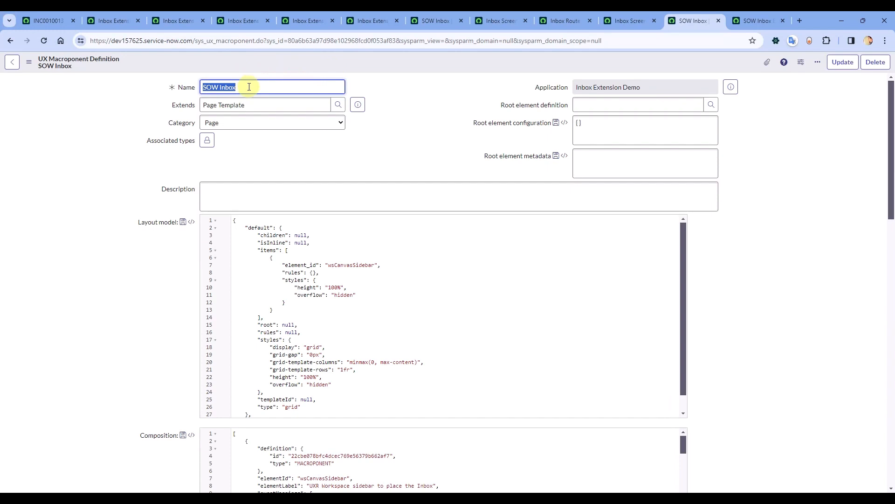
pyautogui.moveTo(249, 87); pyautogui.dragTo(235, 87)
pyautogui.press('Return')
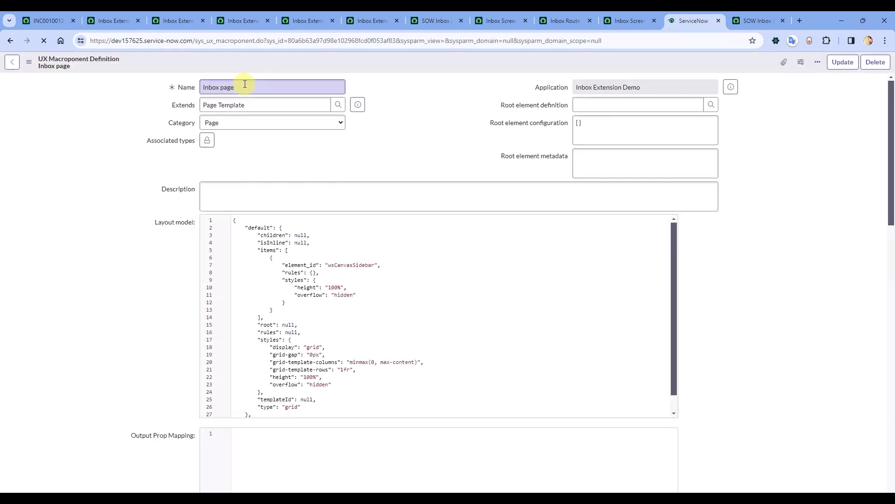
# Set the Inbox Screen record's Page Definition to Inbox page using that page's copied sys_id, and save the record
pyautogui.rightClick(257, 59)
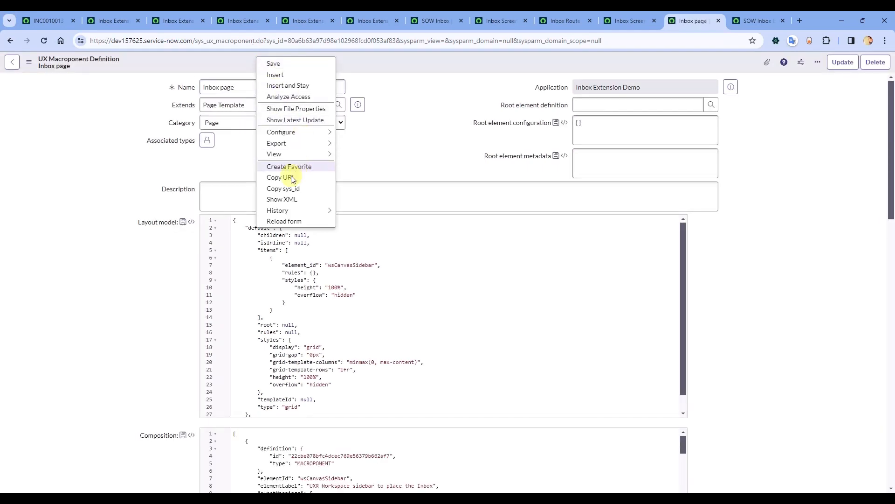
pyautogui.click(286, 188)
pyautogui.click(630, 21)
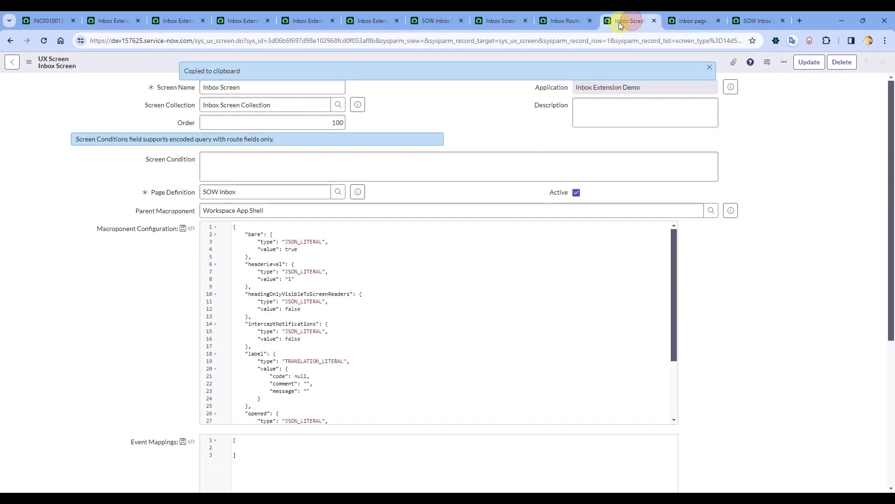
pyautogui.click(709, 71)
pyautogui.click(172, 193)
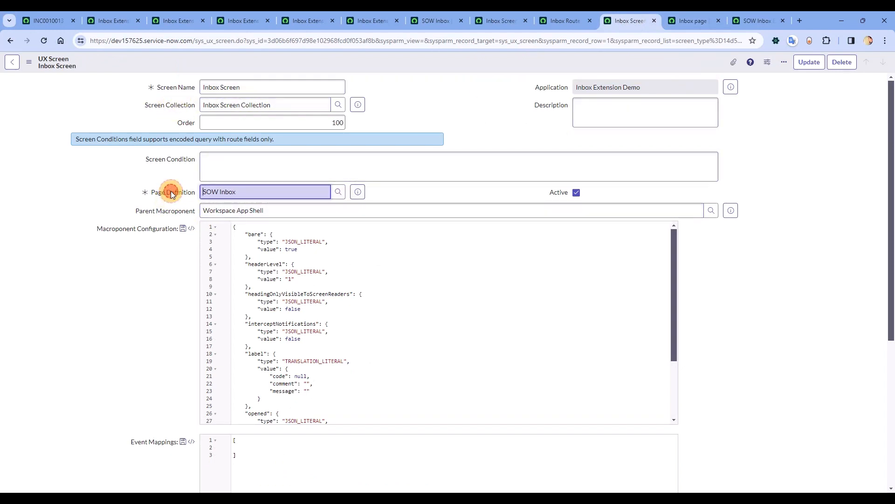
pyautogui.doubleClick(171, 193)
pyautogui.hotkey('ctrl', 'v')
pyautogui.click(489, 156)
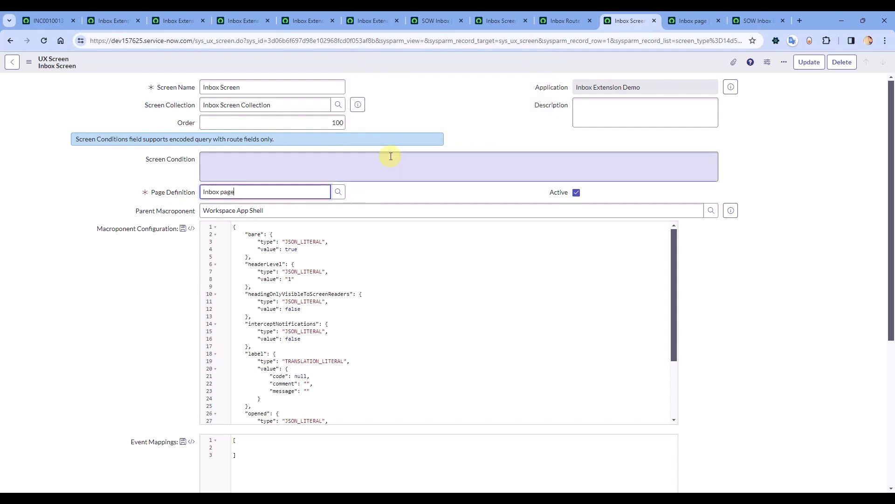
pyautogui.click(204, 64)
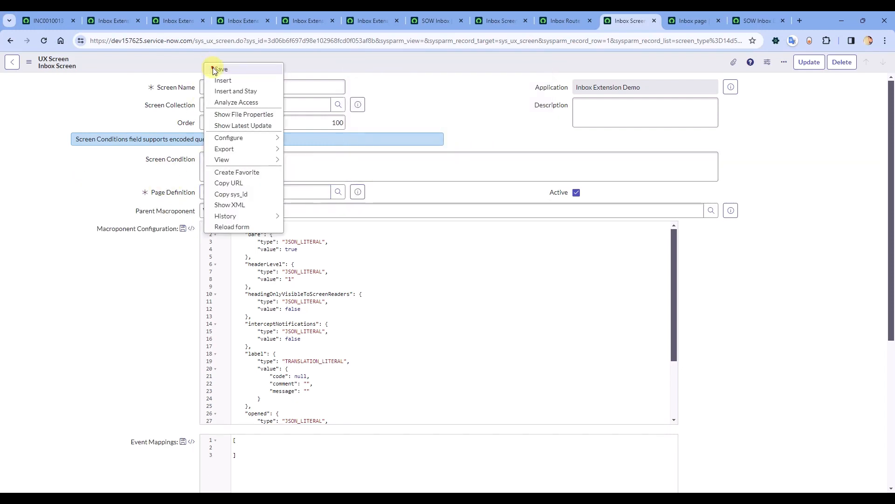
pyautogui.click(213, 67)
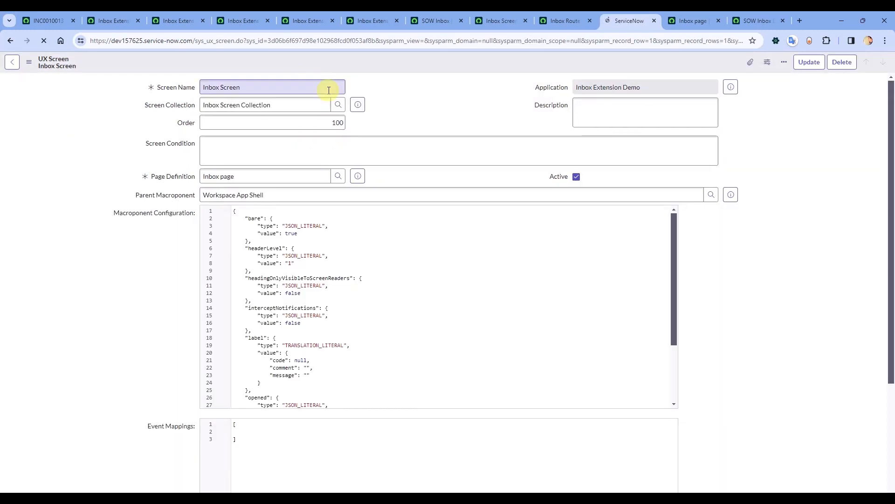
# Close the finished tabs, keeping only the incident, Inbox Extension Demo App Config and SOW Inbox Empty tabs open
pyautogui.click(735, 22)
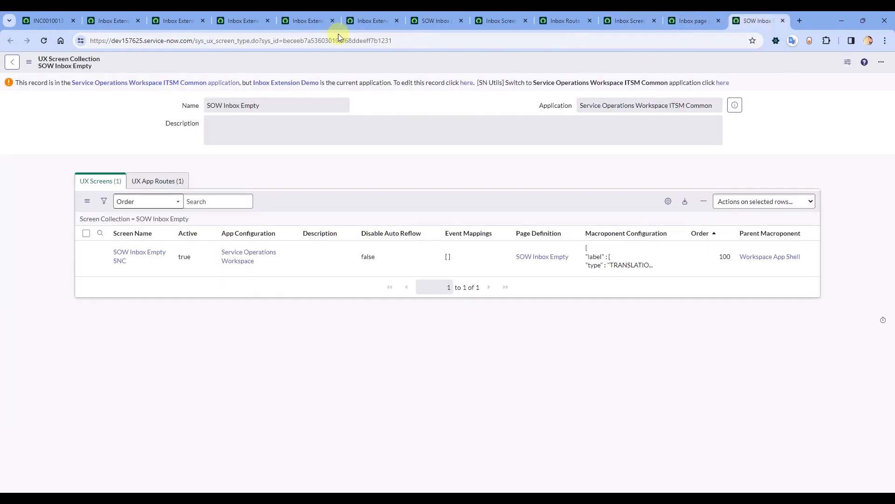
pyautogui.click(177, 21)
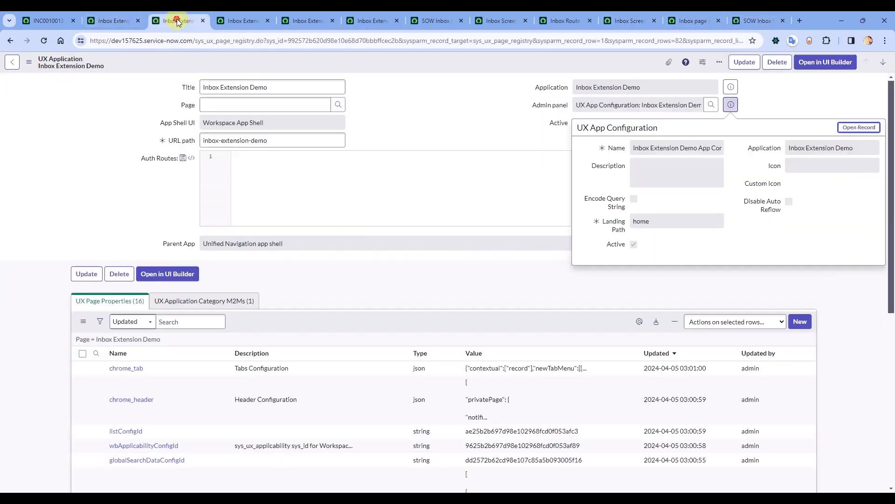
pyautogui.click(203, 22)
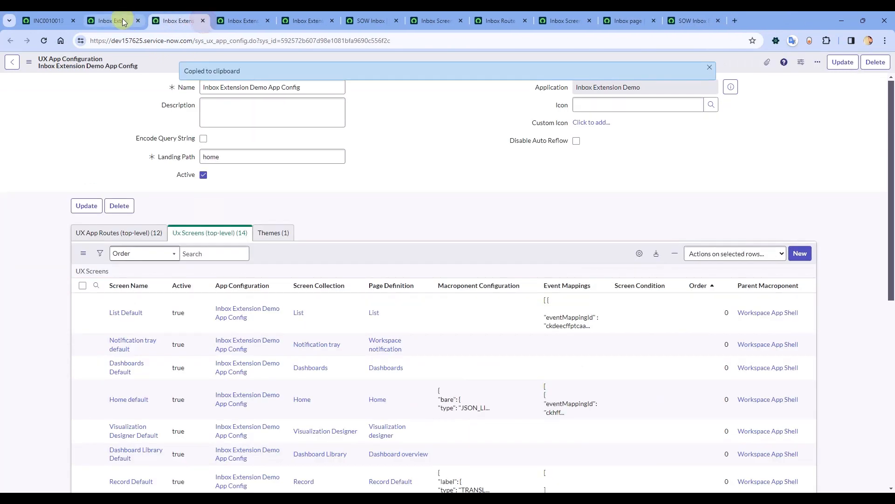
pyautogui.click(122, 22)
pyautogui.click(138, 21)
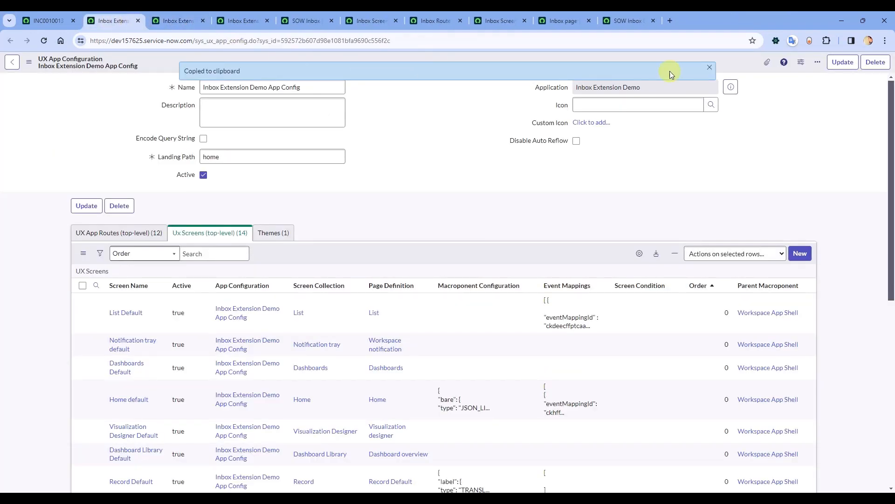
pyautogui.click(709, 67)
pyautogui.click(217, 21)
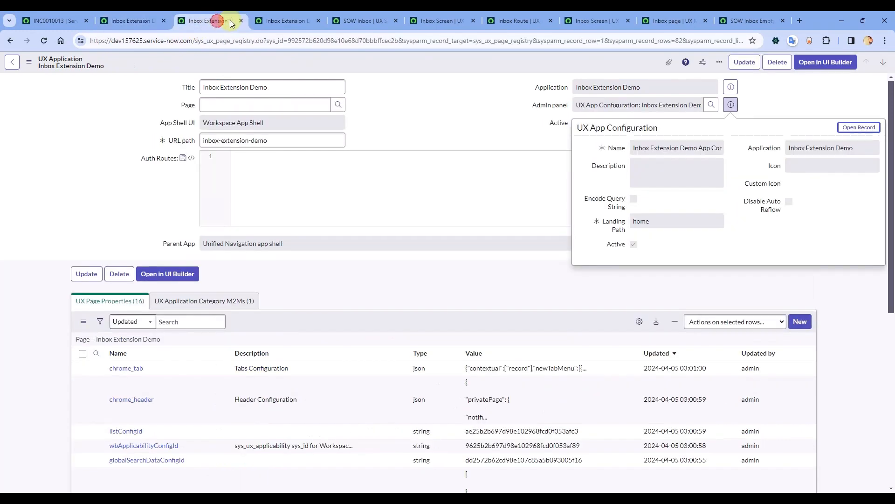
pyautogui.click(240, 21)
pyautogui.click(240, 21)
pyautogui.click(240, 21)
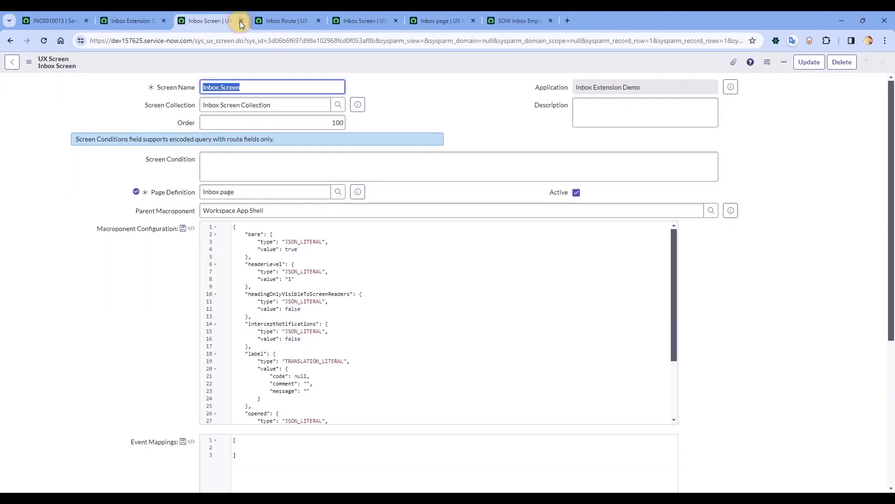
pyautogui.click(240, 21)
pyautogui.click(240, 21)
pyautogui.click(240, 21)
pyautogui.click(239, 21)
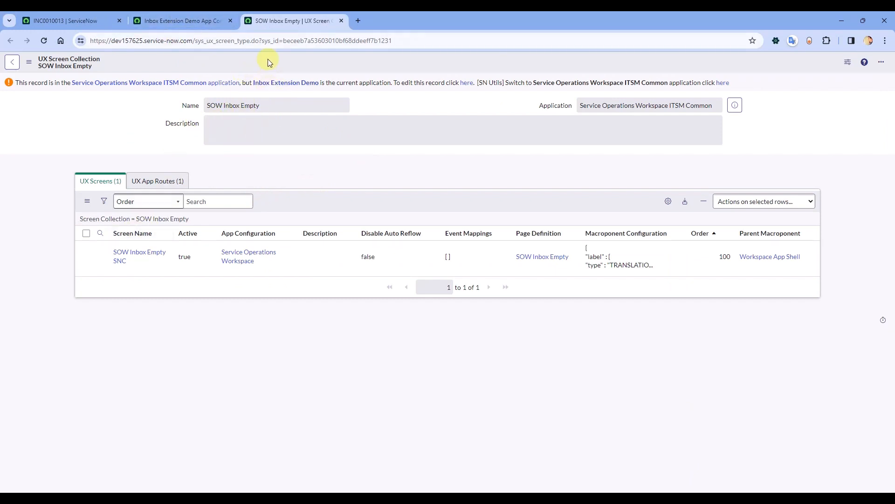
# Duplicate the SOW Inbox Empty screen collection's tab and insert a copy of that record
pyautogui.rightClick(293, 22)
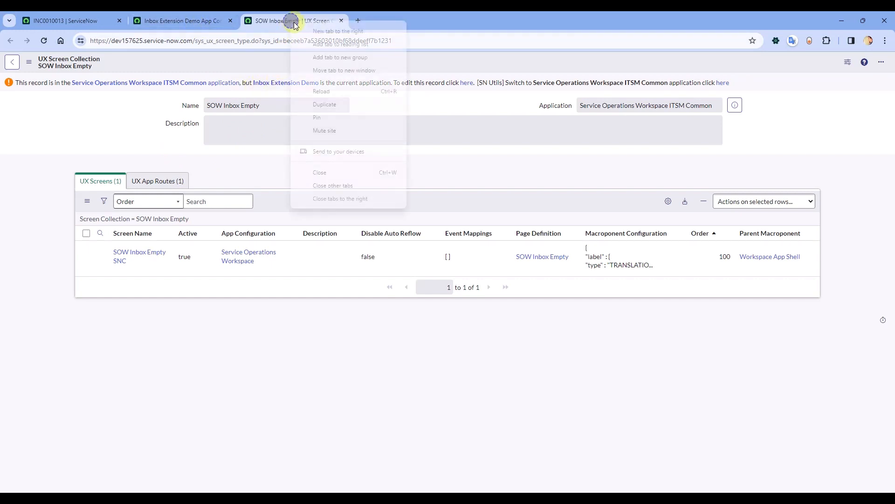
pyautogui.click(321, 103)
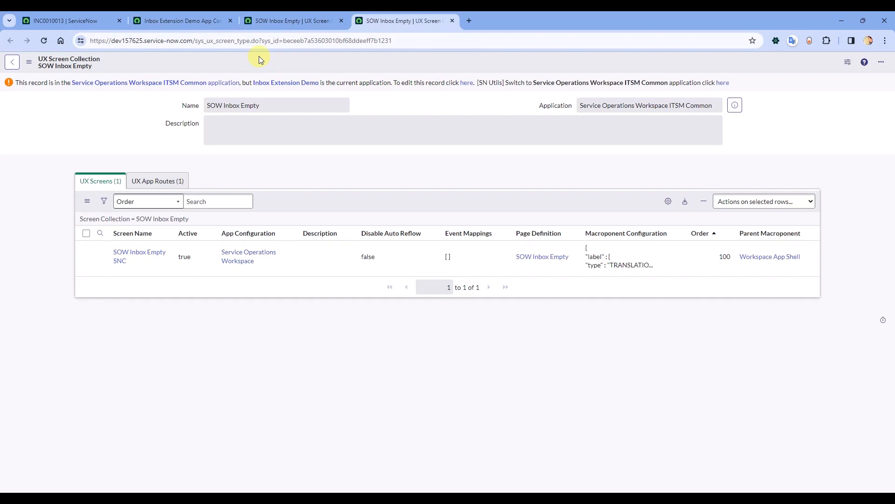
pyautogui.rightClick(258, 57)
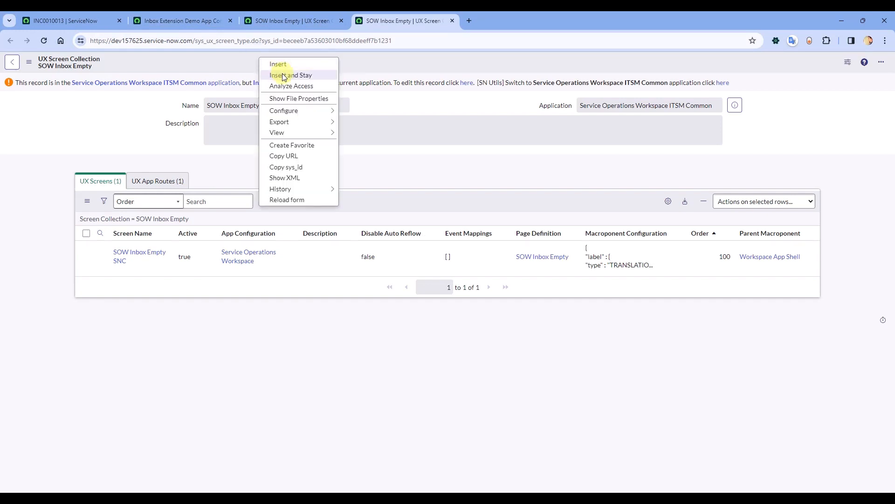
# Refresh the UX Screens list of Inbox Extension Demo App Config, sort it by Screen Name, and look for the Inbox Screen entry
pyautogui.click(188, 21)
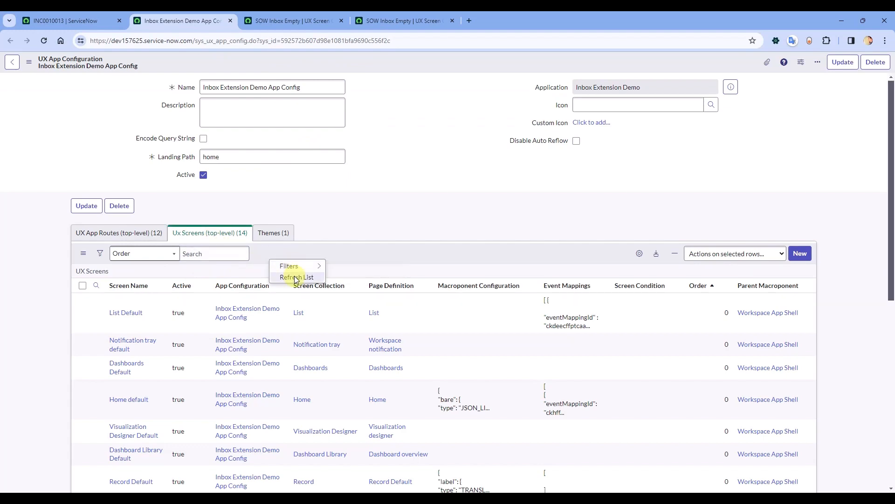
pyautogui.scroll(-6, 164, 323)
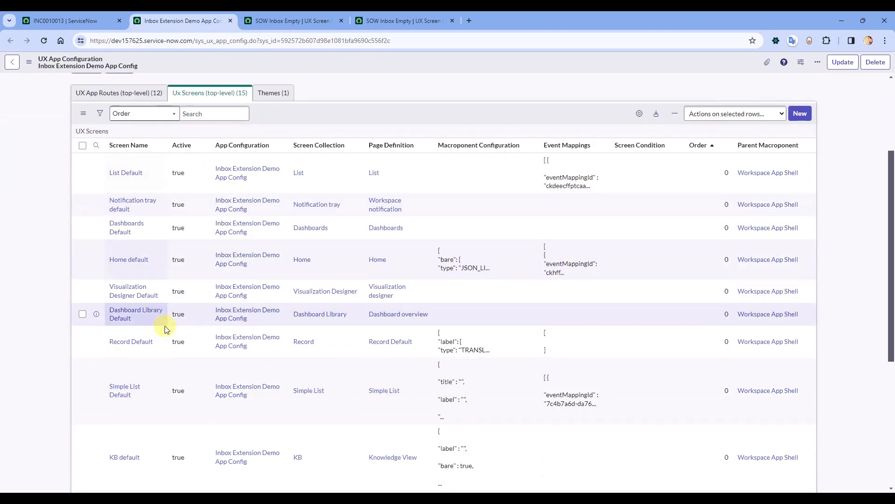
pyautogui.scroll(-2, 155, 345)
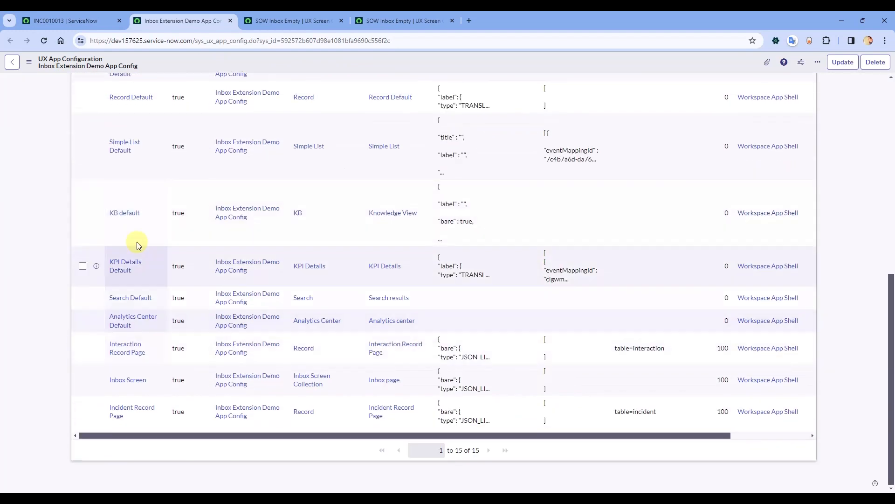
pyautogui.scroll(8, 159, 292)
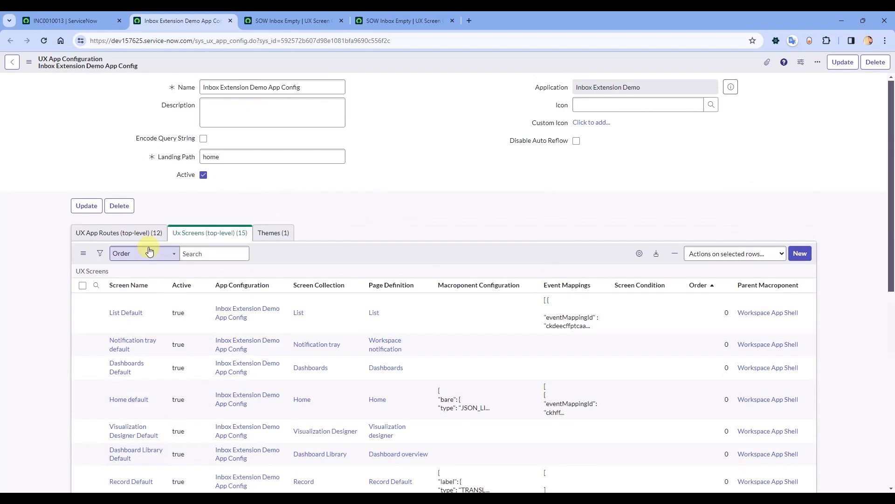
pyautogui.click(134, 286)
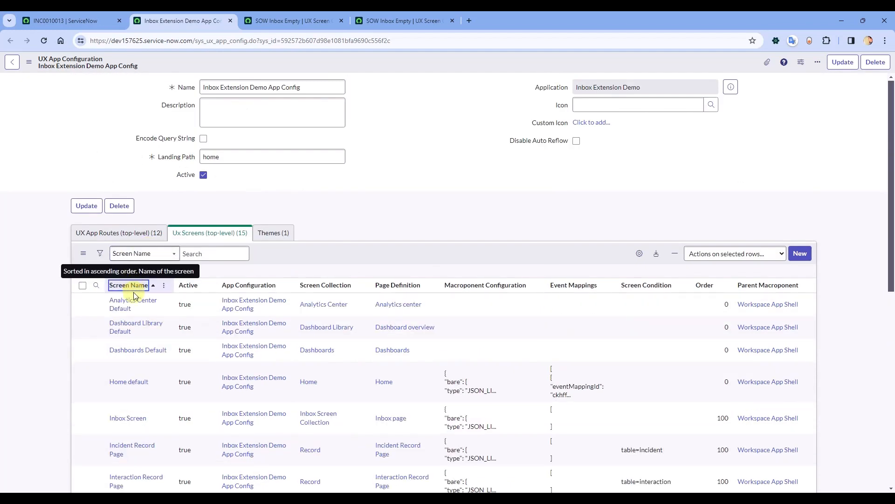
pyautogui.scroll(-5, 133, 292)
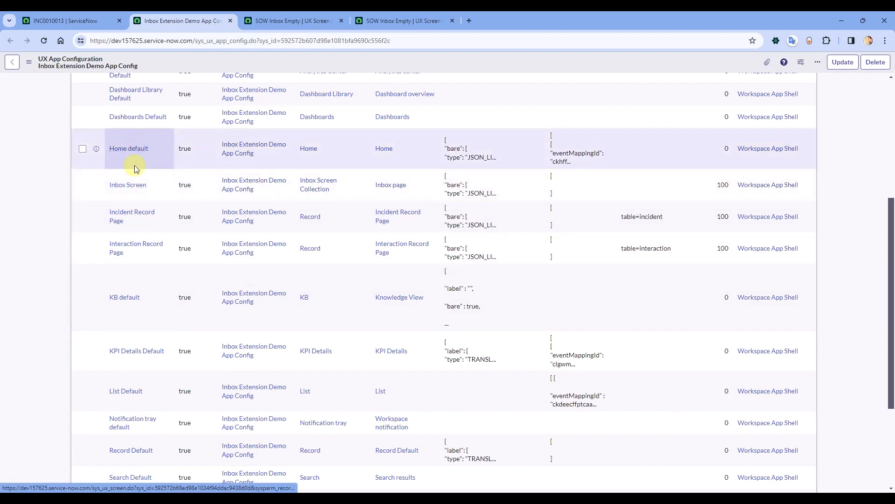
pyautogui.scroll(3, 204, 117)
# Insert a copy of the SOW Inbox Empty screen collection in Inbox Extension Demo and stay on the new record
pyautogui.click(404, 20)
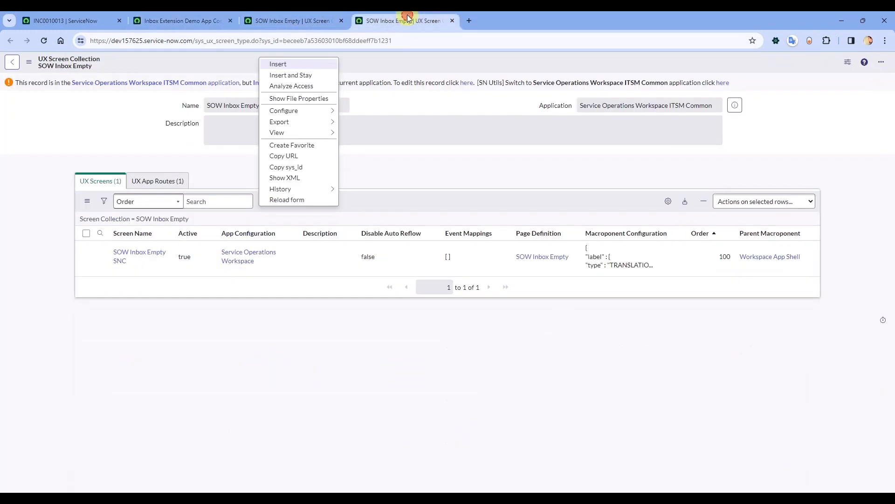
pyautogui.moveTo(314, 135)
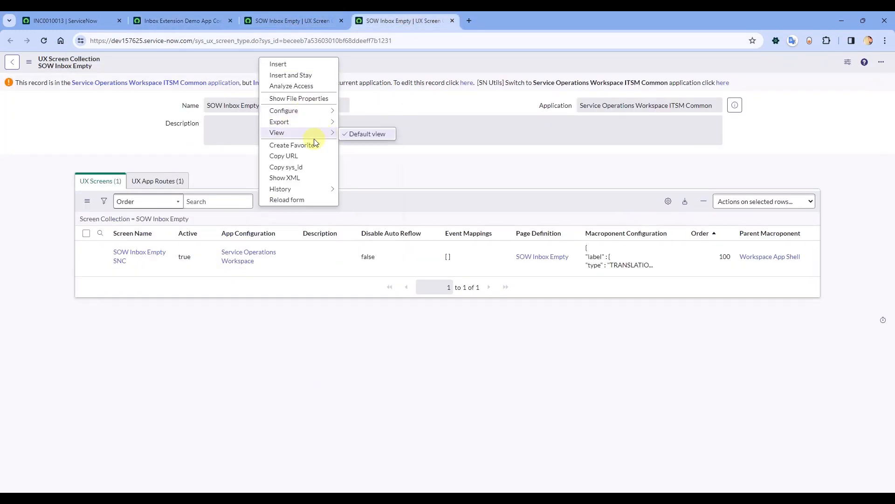
pyautogui.click(307, 77)
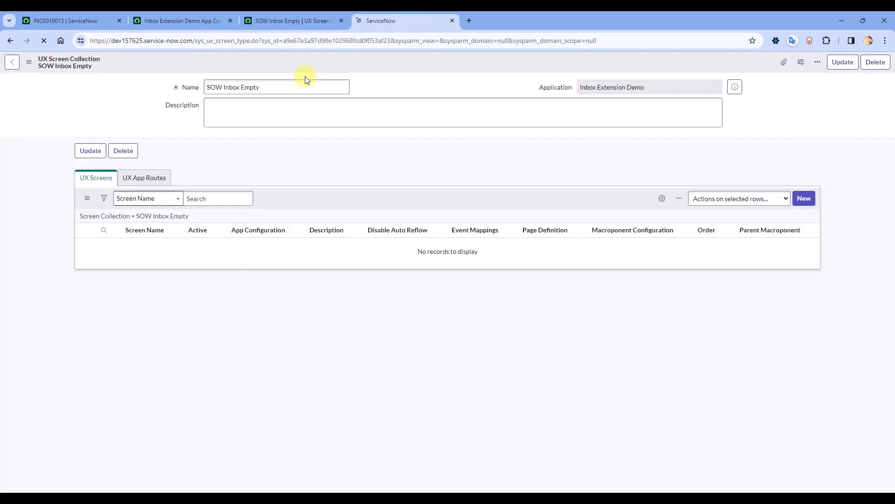
# Open the original SOW Inbox Empty collection's SOW Inbox Empty SNC screen and SOW Inbox Empty app route in separate tabs
pyautogui.click(300, 20)
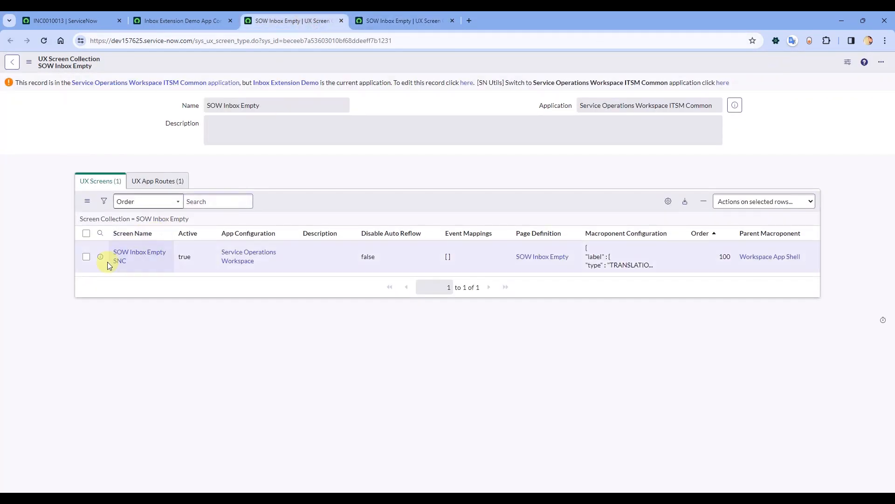
pyautogui.middleClick(102, 261)
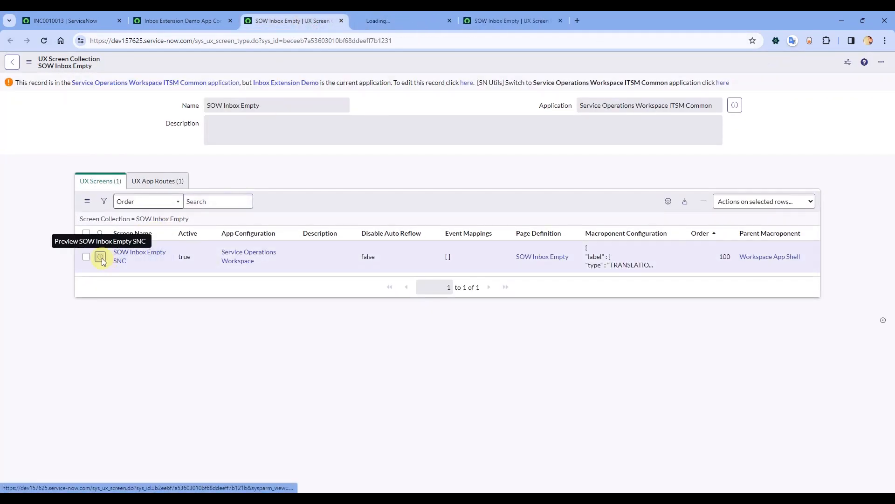
pyautogui.click(156, 181)
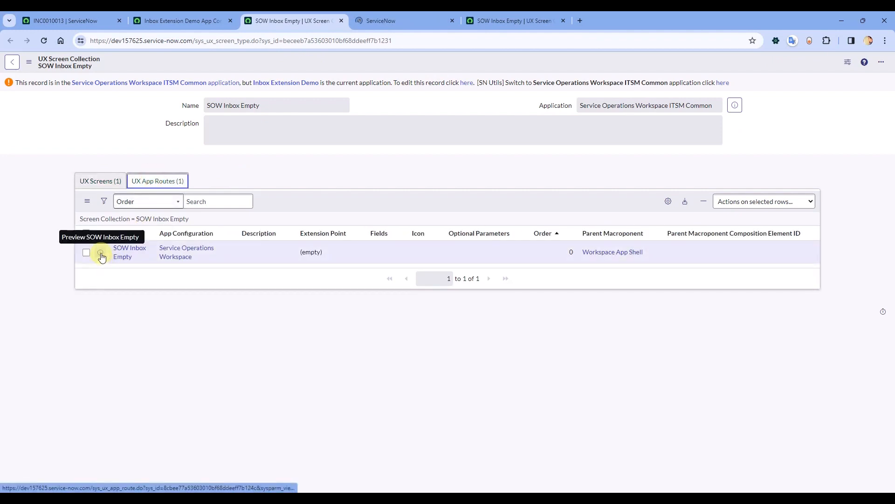
pyautogui.middleClick(101, 257)
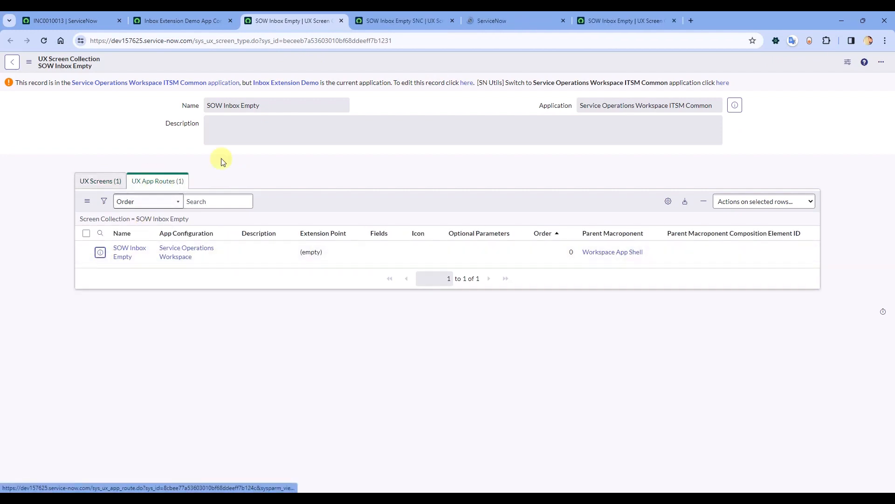
# Try to set the SOW Inbox Empty SNC screen's Screen Collection to the copied SOW Inbox Empty collection using its copied sys_id
pyautogui.click(399, 21)
pyautogui.click(606, 20)
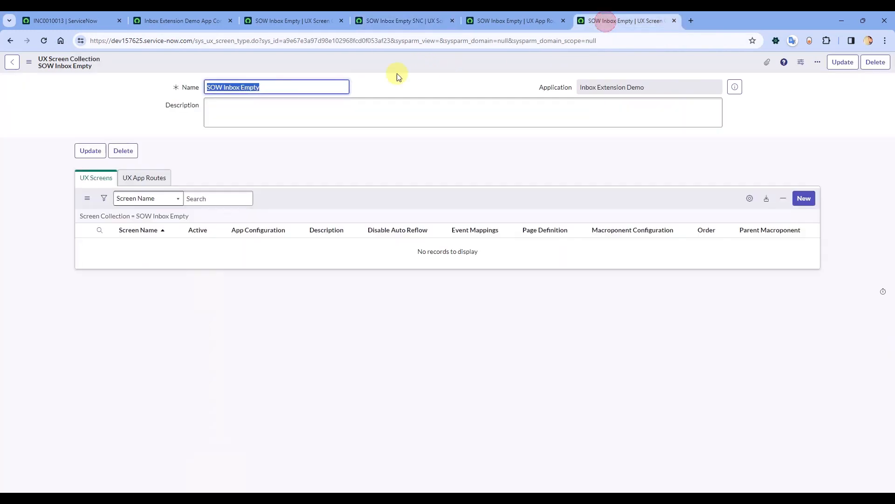
pyautogui.rightClick(372, 54)
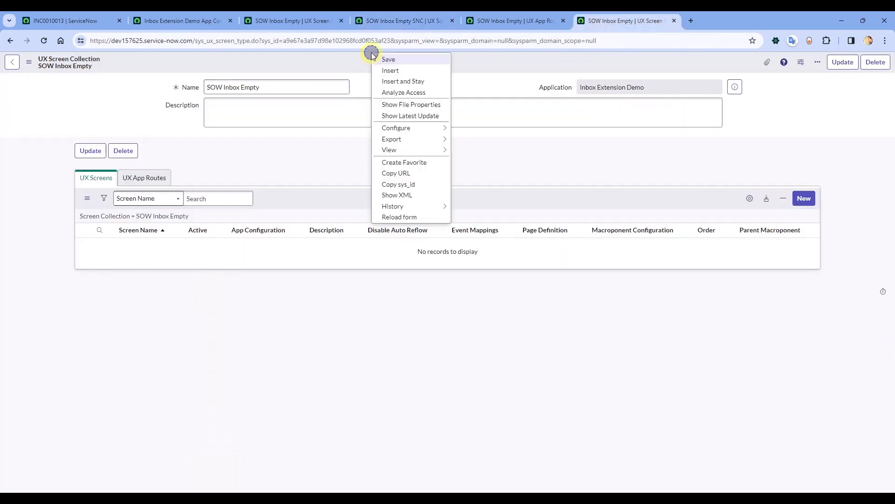
pyautogui.click(400, 184)
pyautogui.click(390, 24)
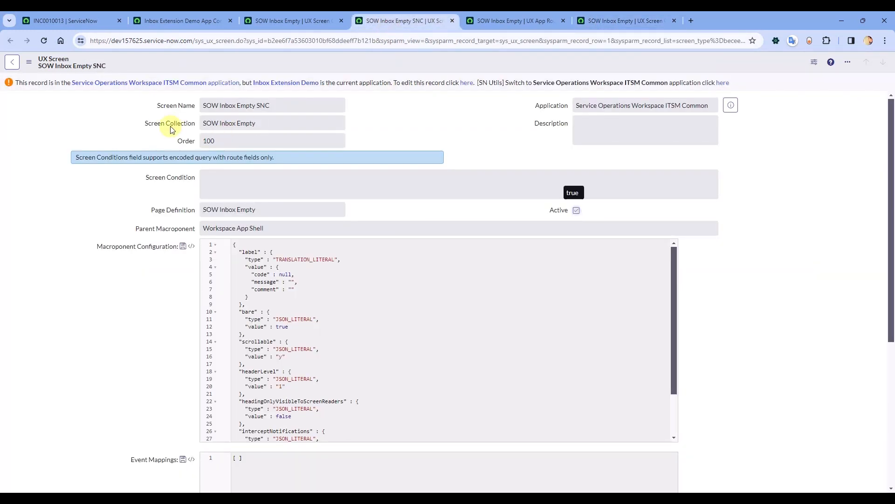
pyautogui.doubleClick(169, 126)
pyautogui.hotkey('ctrl', 'v')
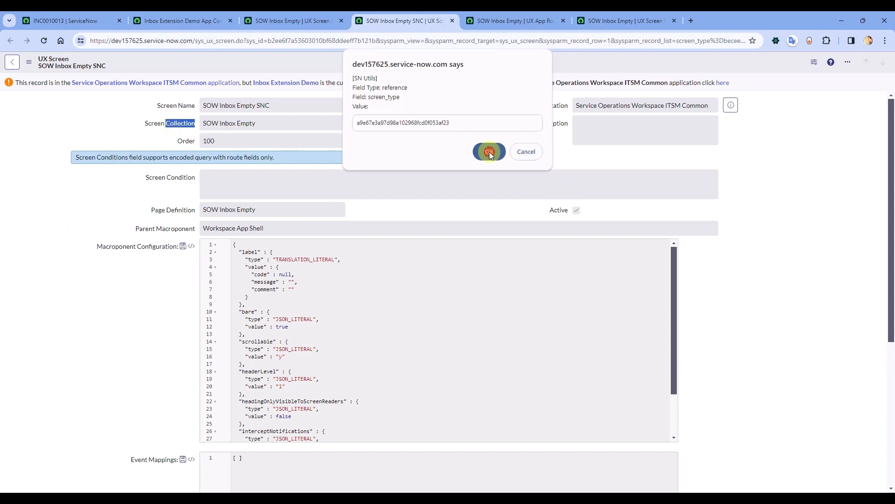
pyautogui.click(489, 152)
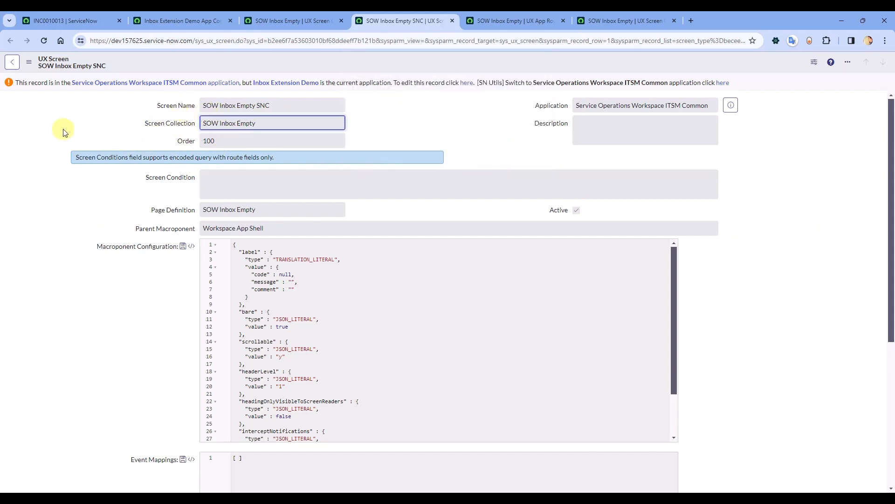
pyautogui.doubleClick(159, 123)
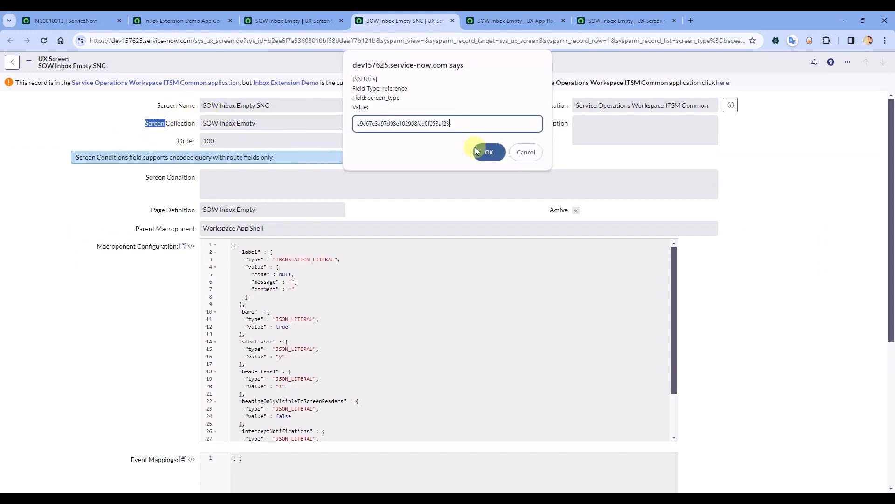
pyautogui.click(488, 150)
# Rename the copied SOW Inbox Empty screen collection to Inbox Empty Screen Collection and save it
pyautogui.click(619, 21)
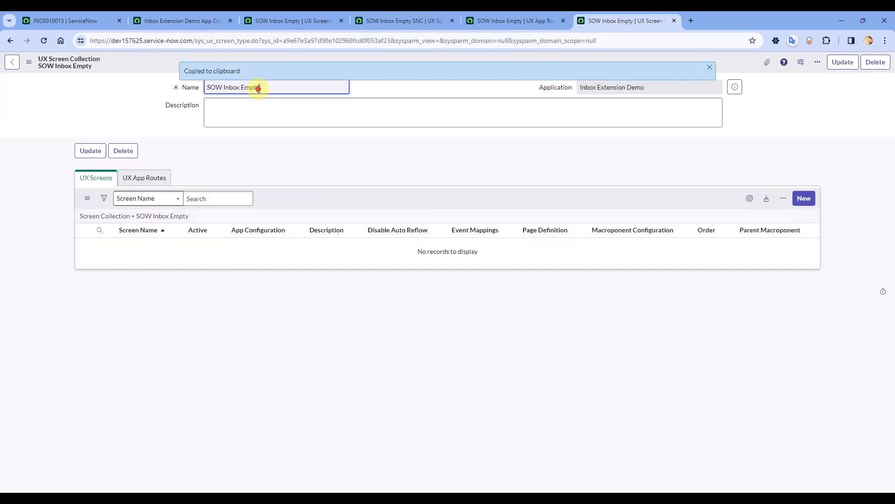
pyautogui.click(221, 87)
pyautogui.moveTo(225, 88); pyautogui.dragTo(151, 81)
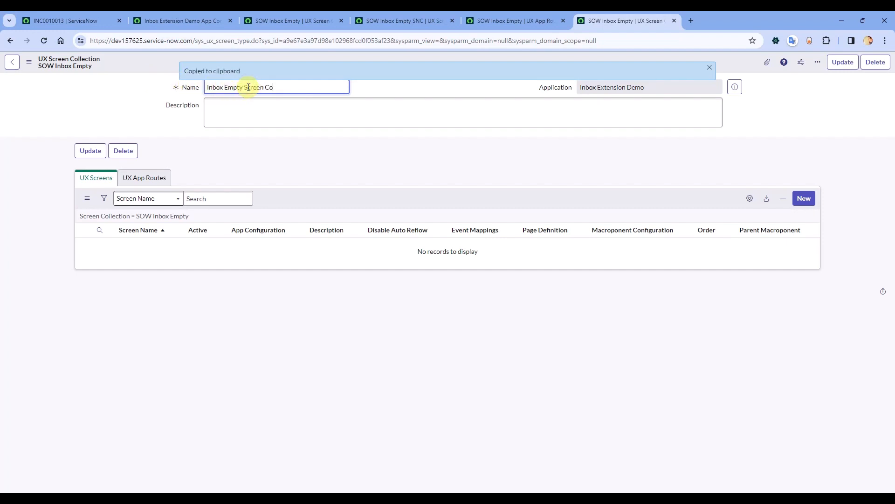
pyautogui.hotkey('ctrl', 's')
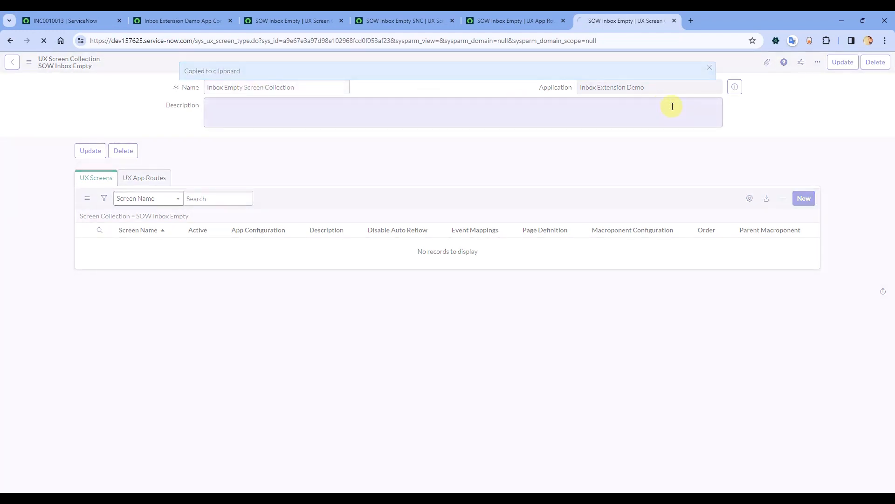
# Reload the SOW Inbox Empty SNC screen and set its Screen Collection to Inbox Empty Screen Collection using that collection's copied sys_id
pyautogui.rightClick(414, 62)
pyautogui.click(449, 194)
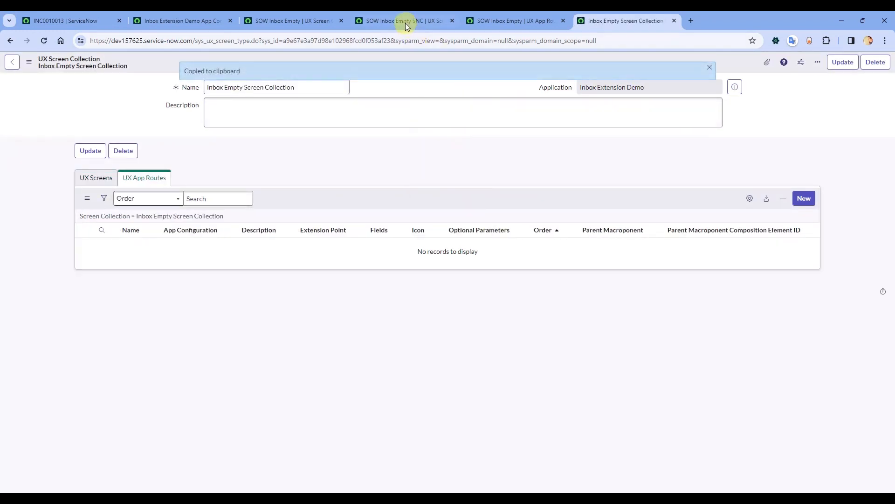
pyautogui.click(405, 21)
pyautogui.doubleClick(172, 124)
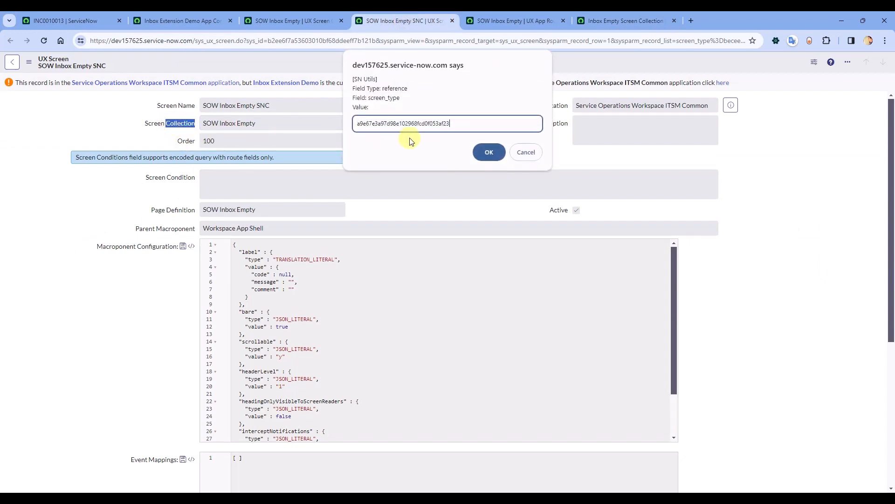
pyautogui.click(490, 152)
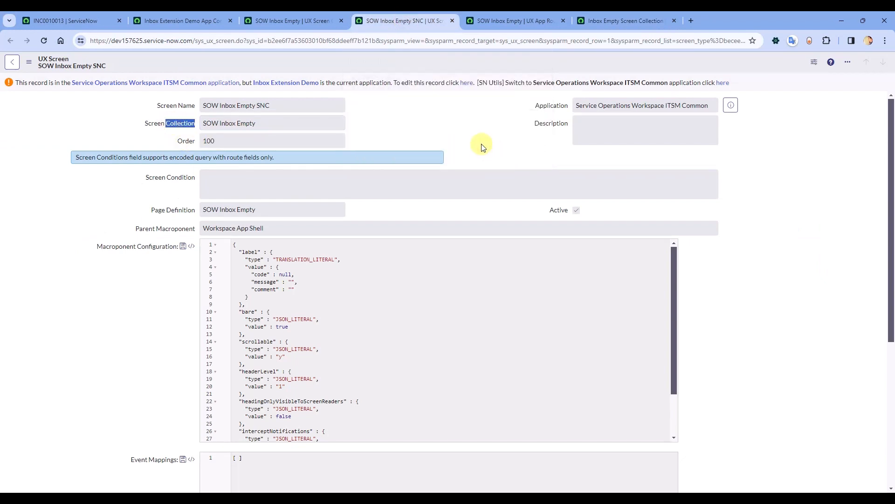
pyautogui.click(280, 38)
pyautogui.press('Return')
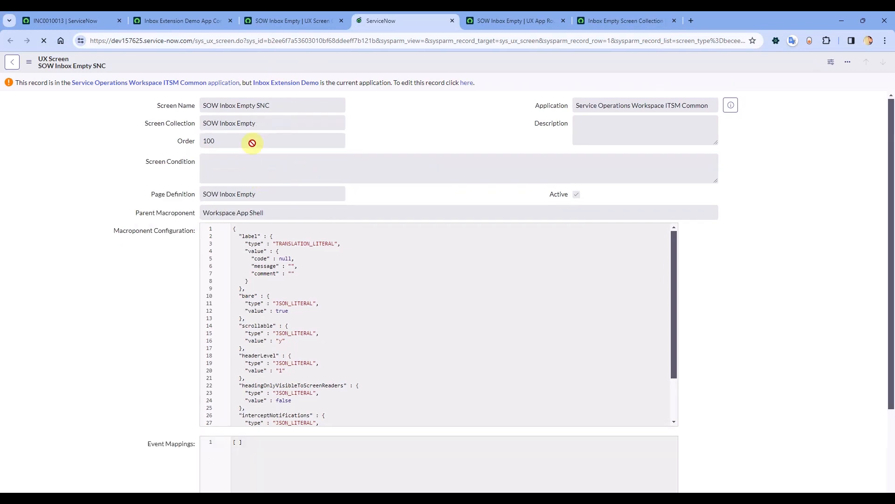
pyautogui.doubleClick(169, 126)
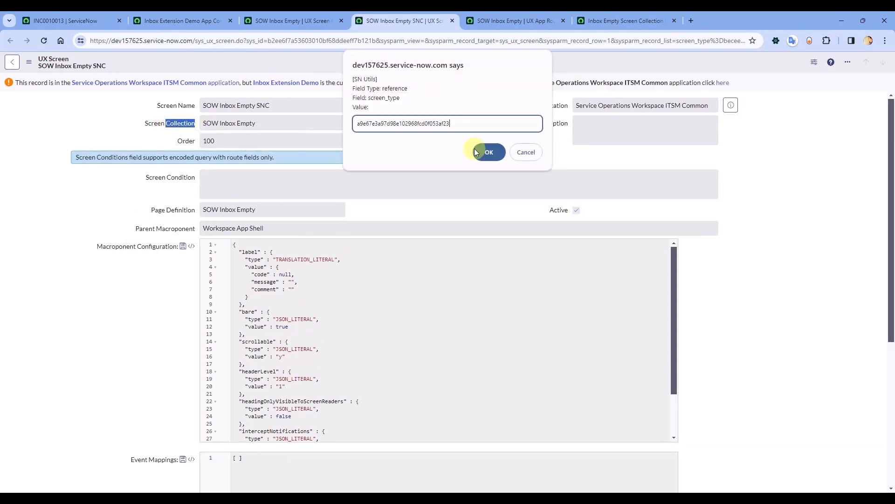
pyautogui.click(488, 151)
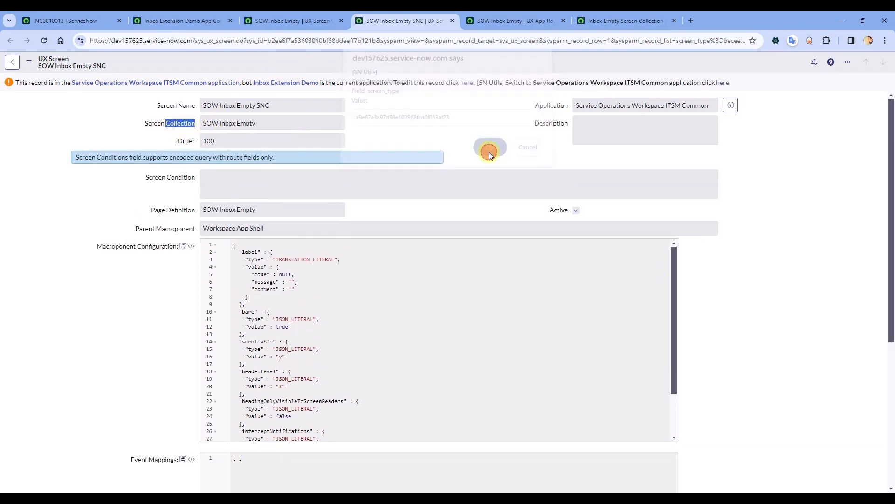
# Set the screen's name to Inbox Empty Screen and insert it as a new record, staying on the copy
pyautogui.doubleClick(189, 107)
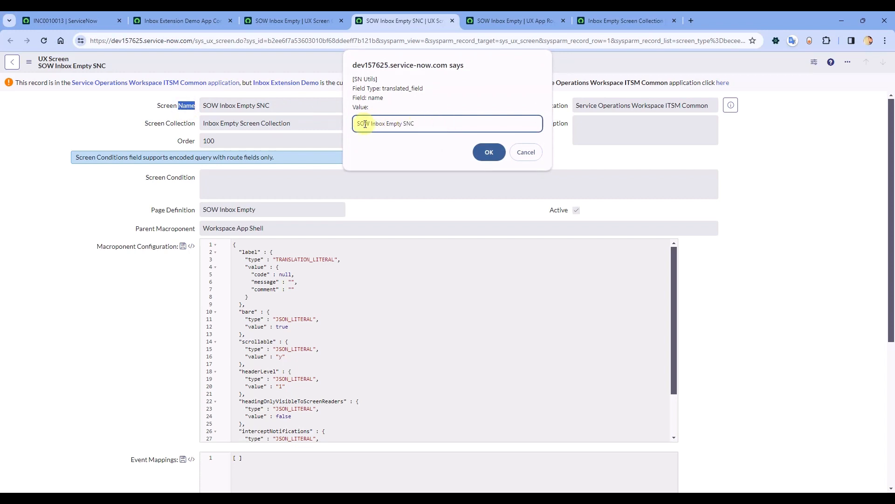
pyautogui.doubleClick(360, 123)
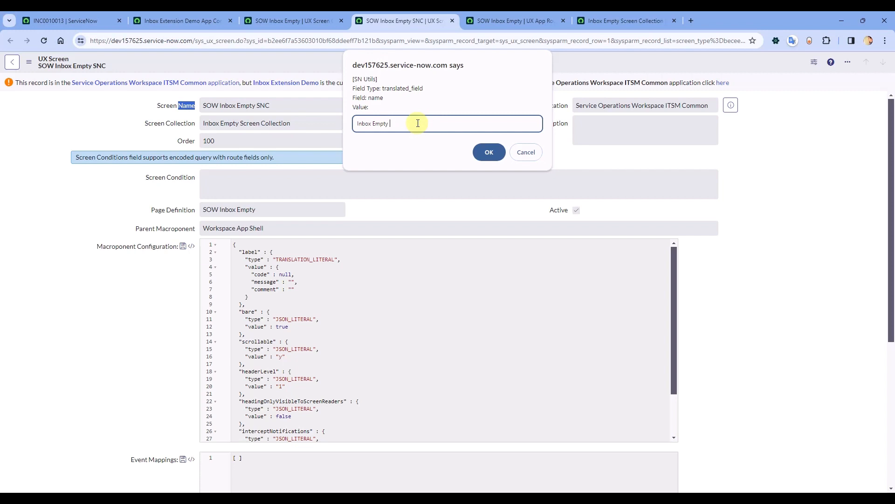
pyautogui.click(487, 151)
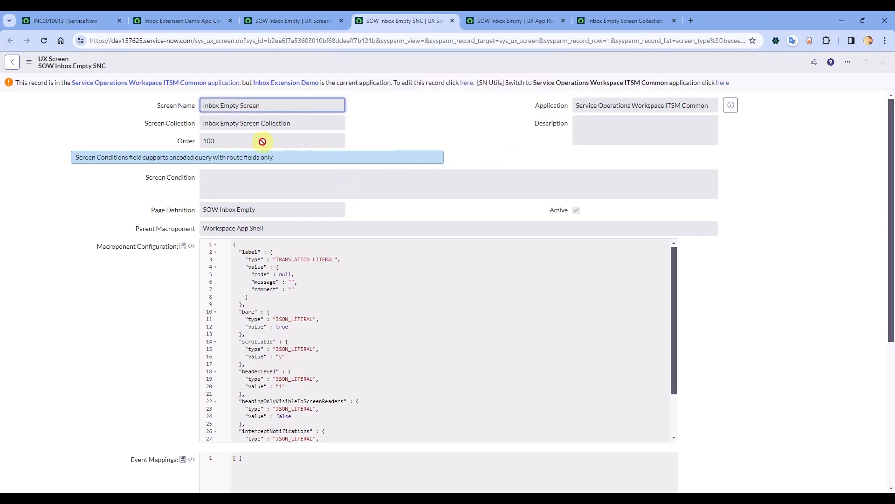
pyautogui.rightClick(247, 62)
pyautogui.click(272, 77)
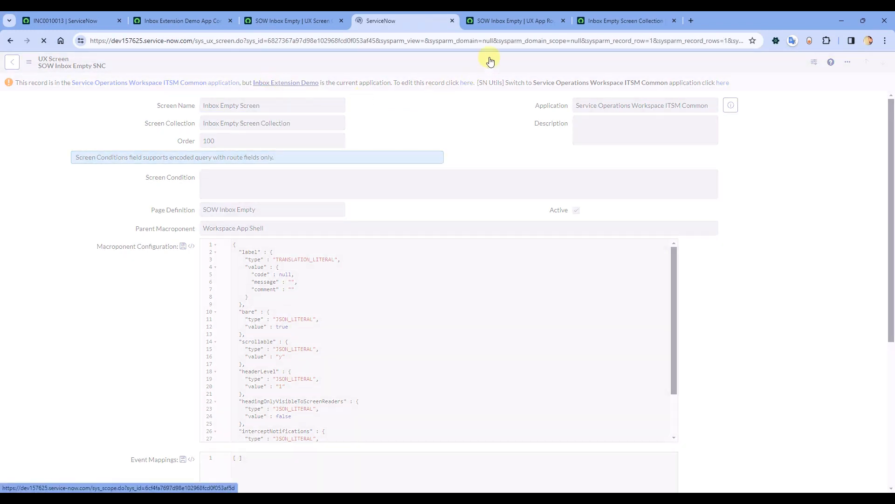
# Set the SOW Inbox Empty route's Screen Collection to Inbox Empty Screen Collection using that collection's copied sys_id
pyautogui.click(513, 20)
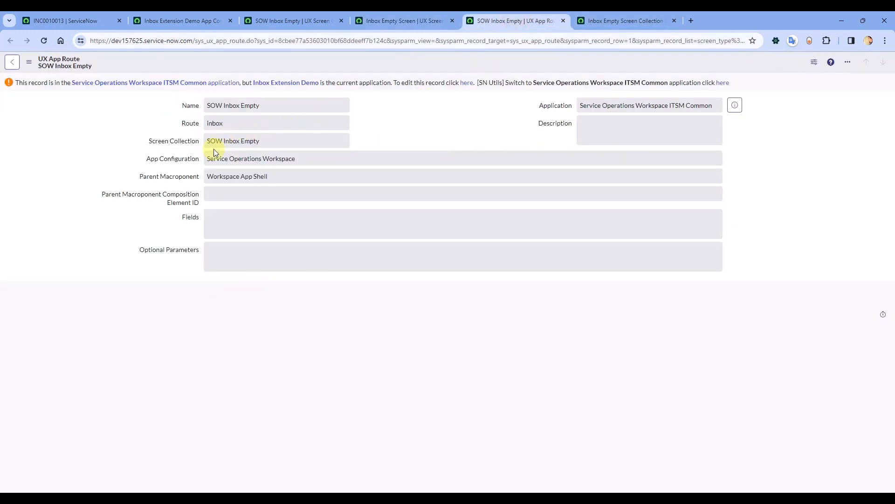
pyautogui.doubleClick(184, 142)
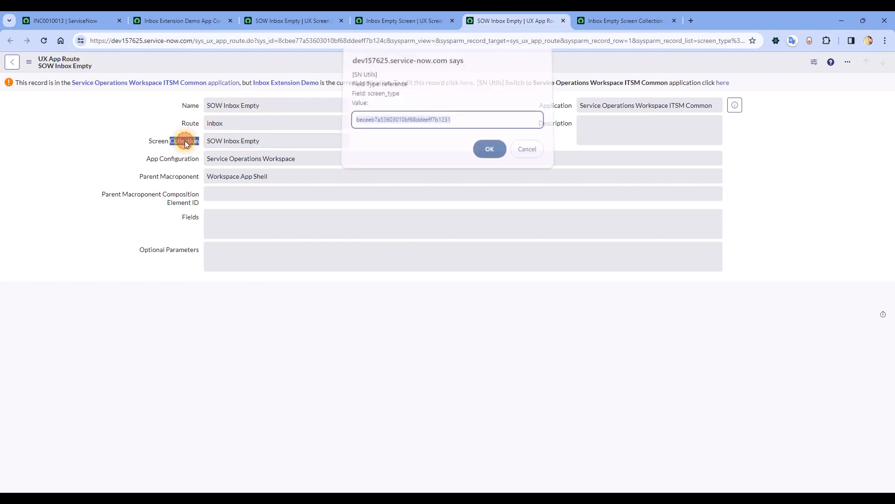
pyautogui.click(488, 153)
# Set the route's name to Inbox Empty Route and insert it as a new record, staying on the copy
pyautogui.doubleClick(191, 107)
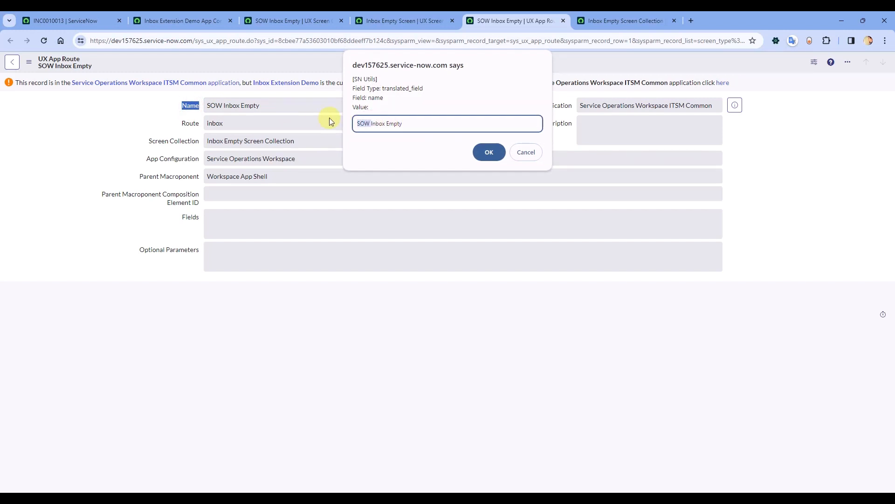
pyautogui.press('Delete')
pyautogui.click(487, 154)
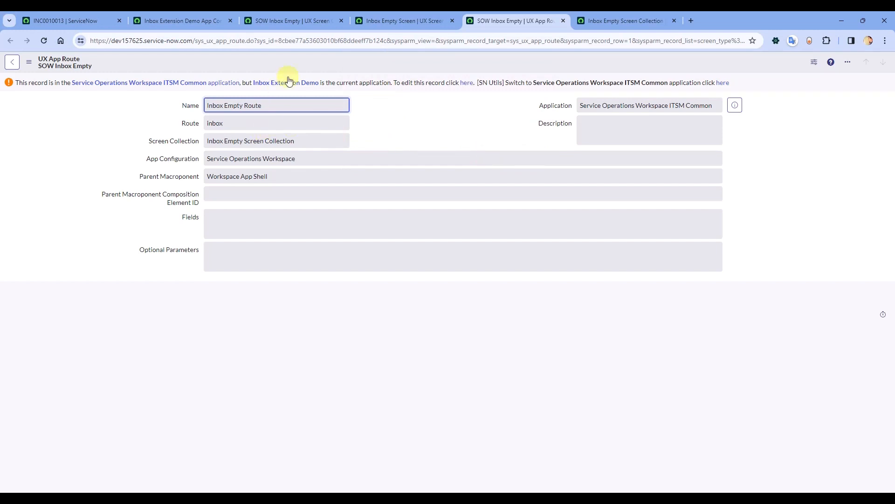
pyautogui.rightClick(293, 57)
pyautogui.click(303, 73)
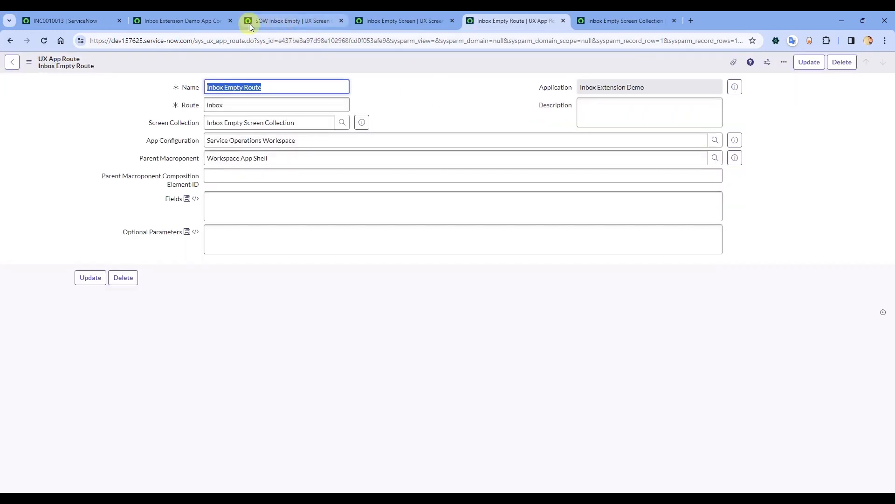
# Copy the Inbox Extension Demo App Config's sys_id and set it as the Inbox Empty Route's App Configuration
pyautogui.click(192, 23)
pyautogui.rightClick(281, 64)
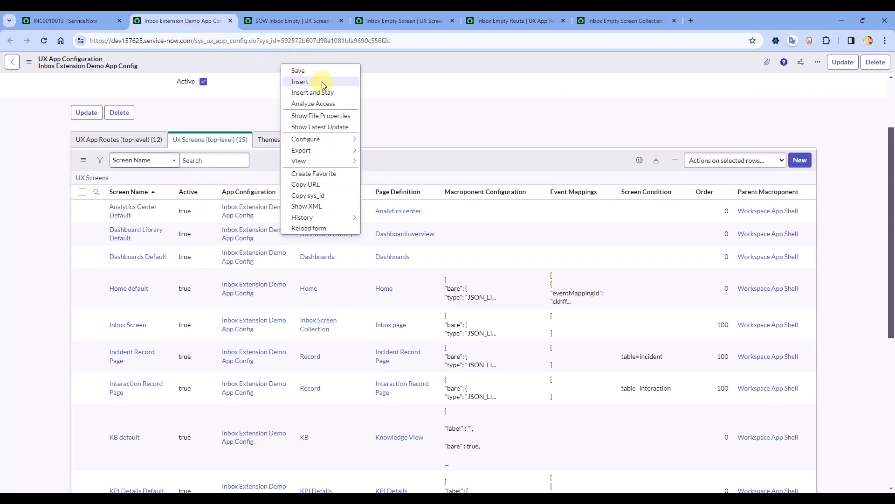
pyautogui.click(323, 192)
pyautogui.click(513, 21)
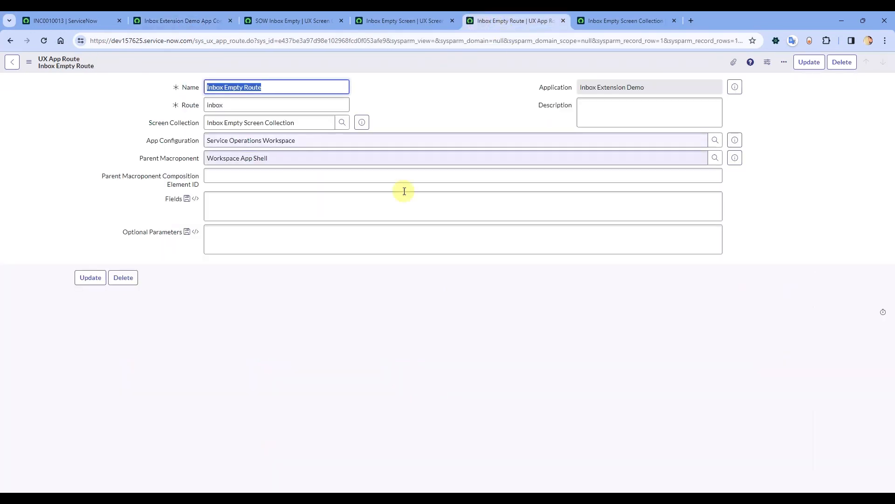
pyautogui.doubleClick(179, 142)
pyautogui.hotkey('ctrl', 'v')
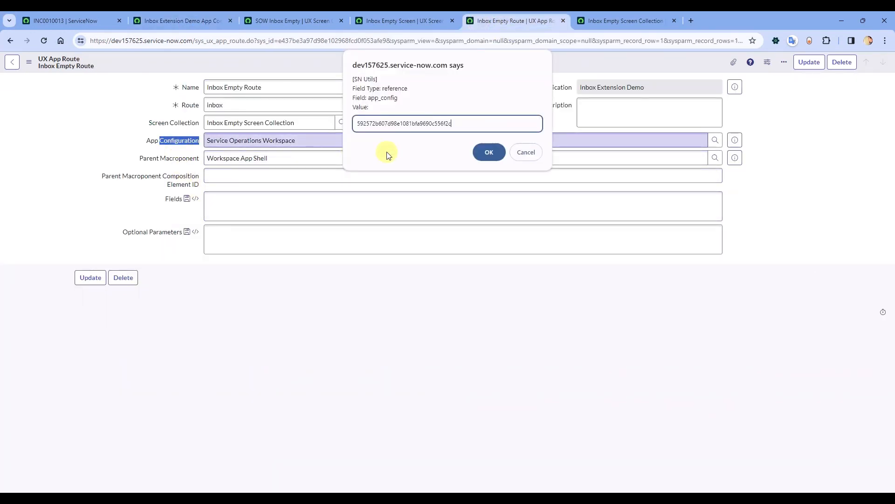
pyautogui.click(496, 152)
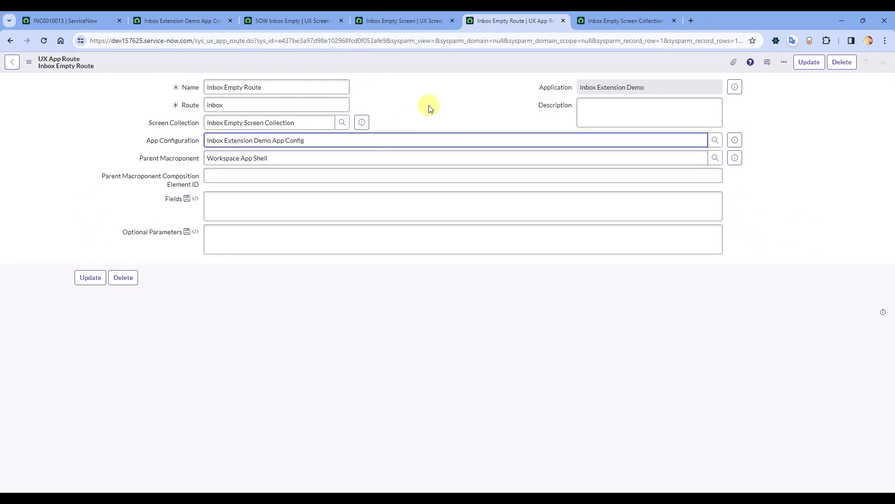
# Set the Inbox Empty Screen's App Configuration to Inbox Extension Demo App Config using its copied sys_id and save the screen
pyautogui.click(595, 21)
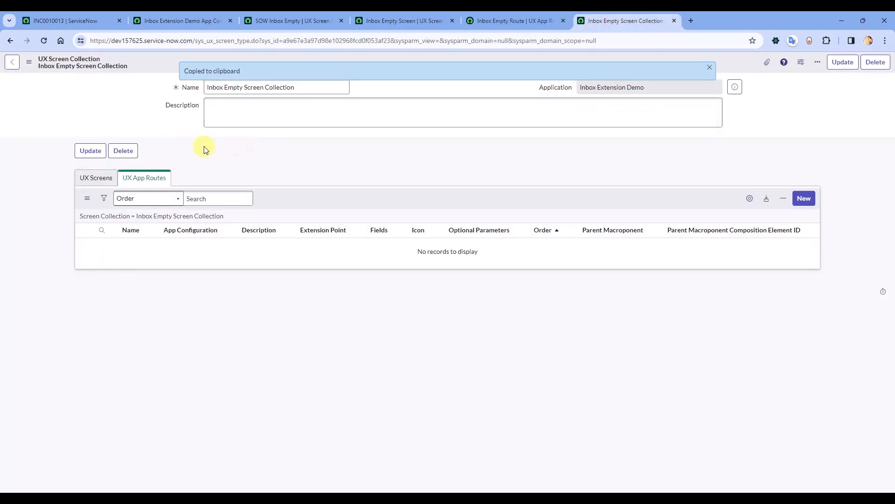
pyautogui.click(428, 20)
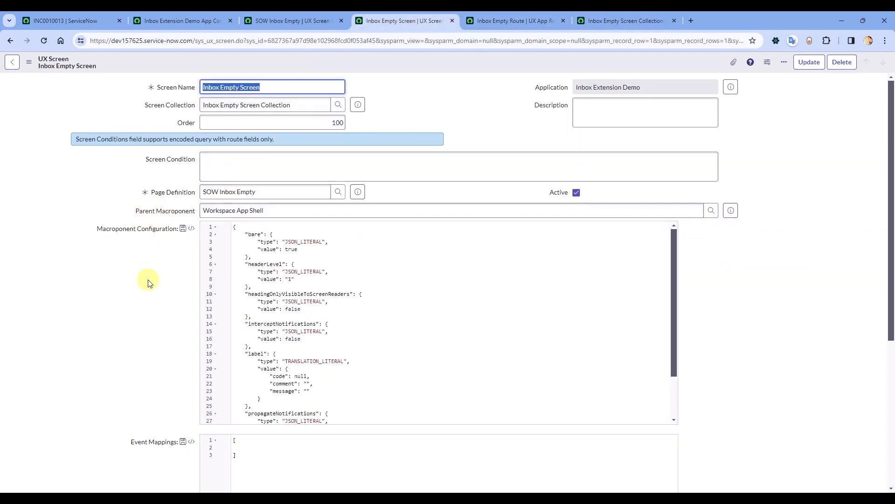
pyautogui.scroll(-5, 134, 310)
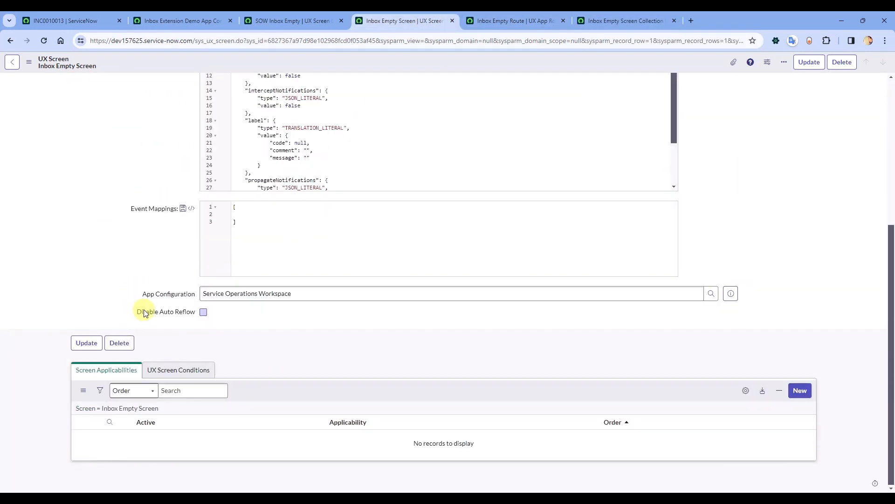
pyautogui.doubleClick(168, 294)
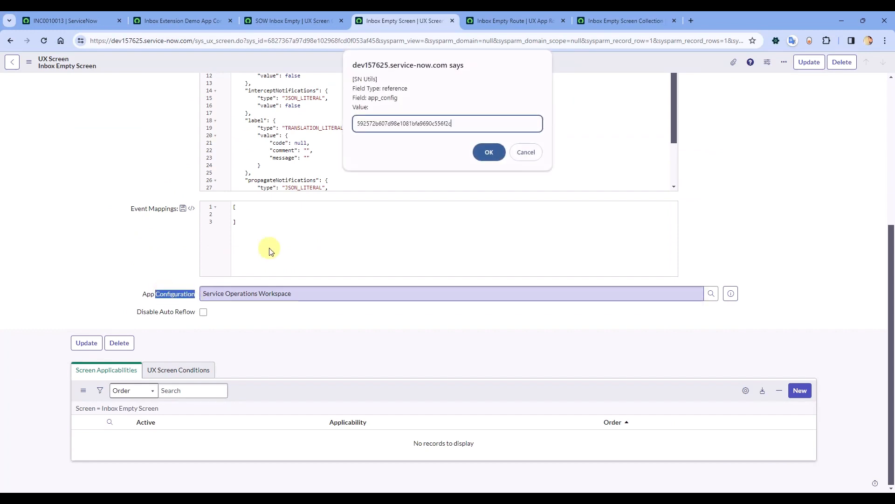
pyautogui.click(488, 152)
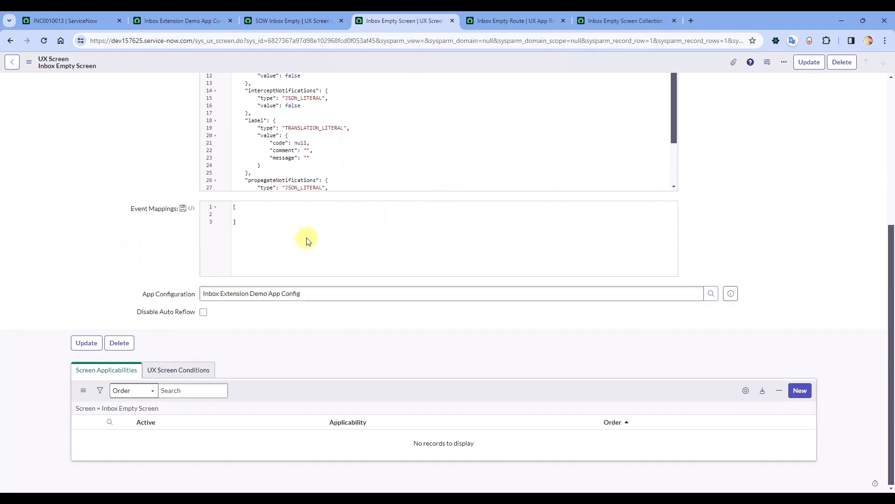
pyautogui.hotkey('ctrl', 's')
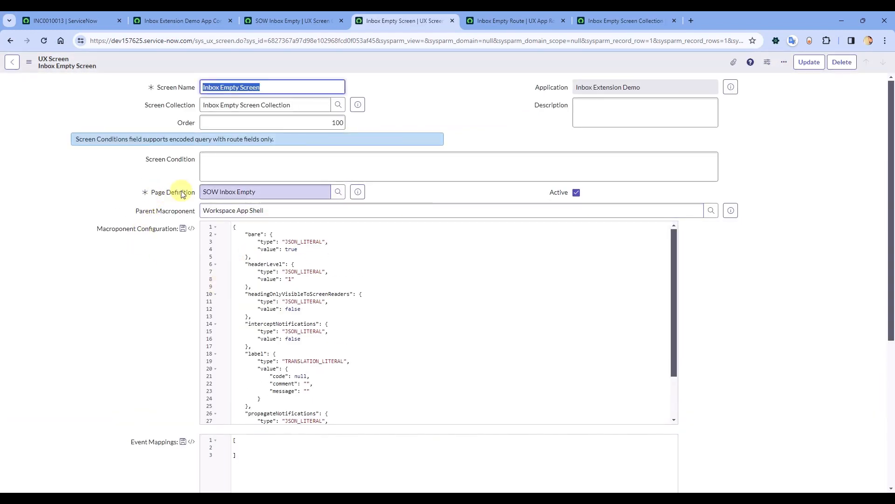
# Open the screen's SOW Inbox Empty page definition, enter the name Inbox Empty Page and insert it as a new record, staying on the copy
pyautogui.click(358, 195)
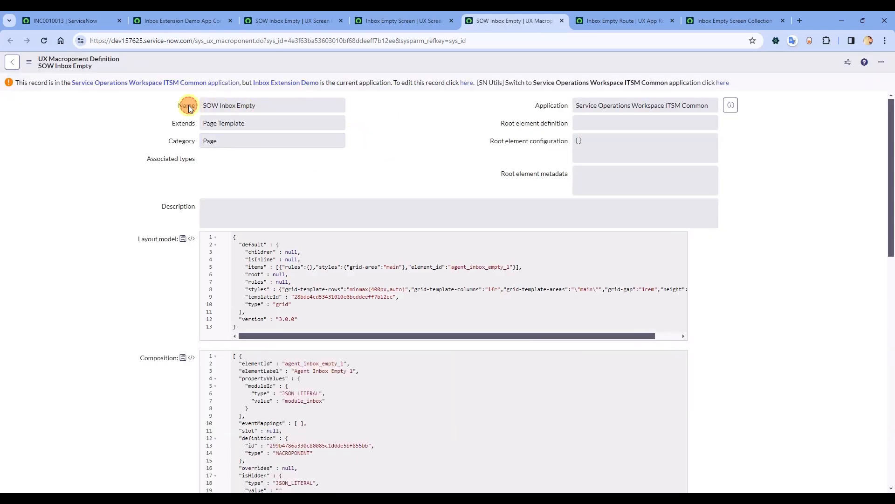
pyautogui.doubleClick(188, 107)
pyautogui.click(371, 123)
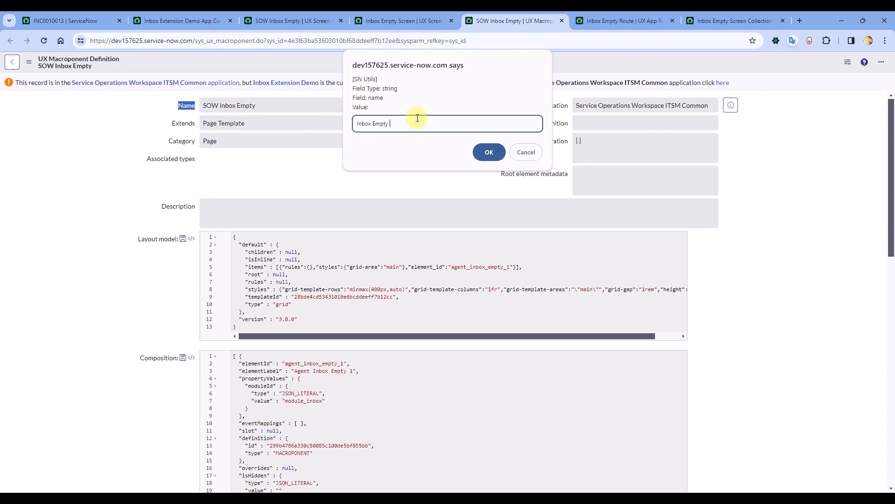
pyautogui.click(489, 152)
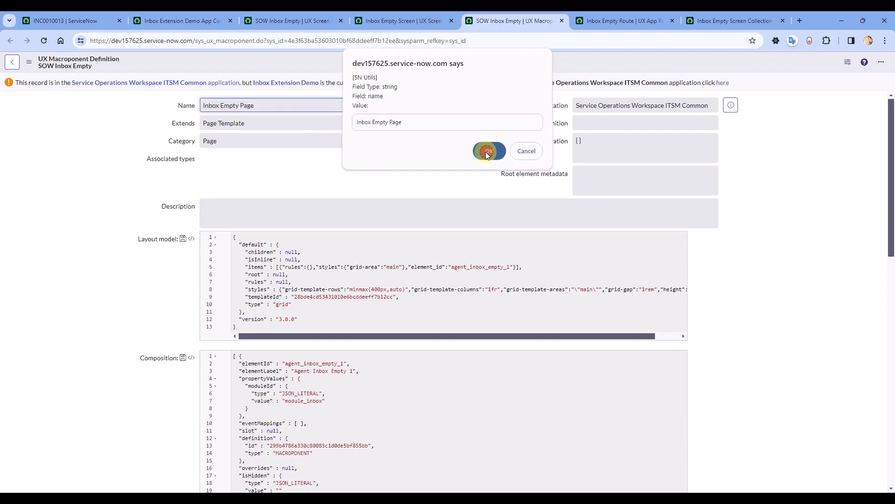
pyautogui.rightClick(275, 66)
pyautogui.click(292, 76)
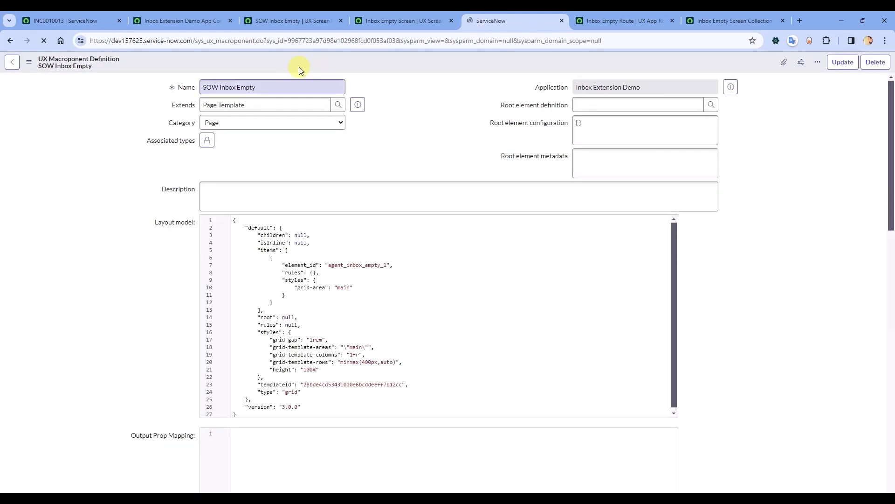
# Rename the copied page definition to Inbox Empty Page and save it
pyautogui.rightClick(299, 55)
pyautogui.click(264, 87)
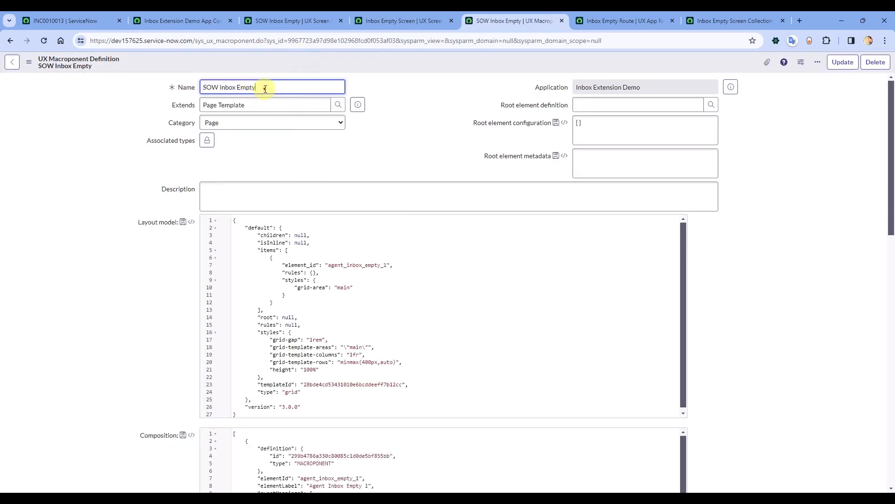
pyautogui.tripleClick(266, 87)
pyautogui.write('Inbox Empty Page')
pyautogui.hotkey('ctrl', 's')
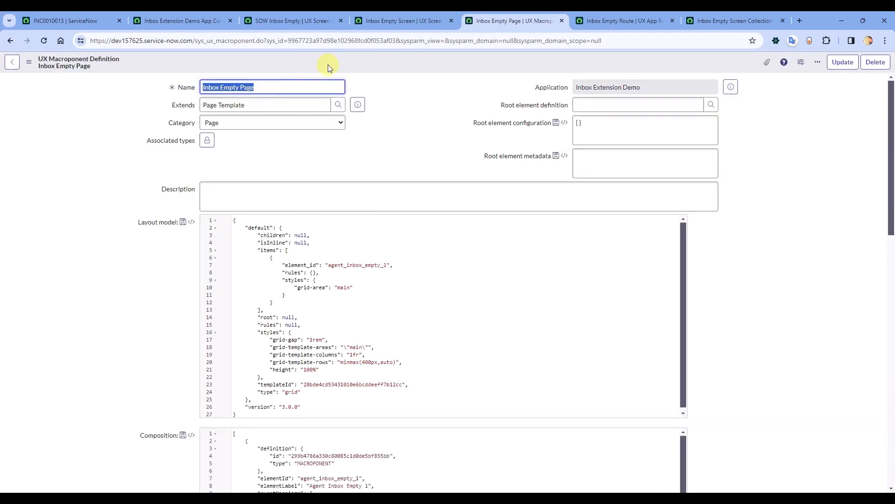
# Copy the Inbox Empty Page's sys_id, set it as the Inbox Empty Screen's Page Definition and save the screen
pyautogui.rightClick(328, 60)
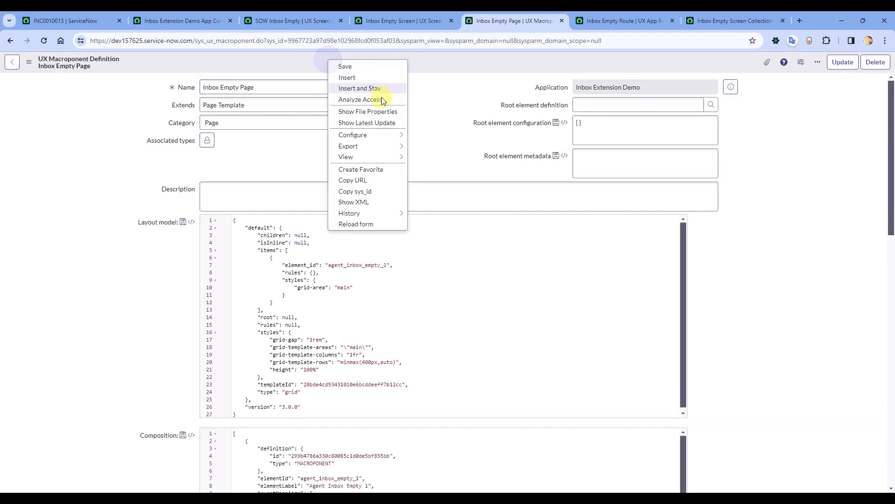
pyautogui.click(371, 191)
pyautogui.click(394, 22)
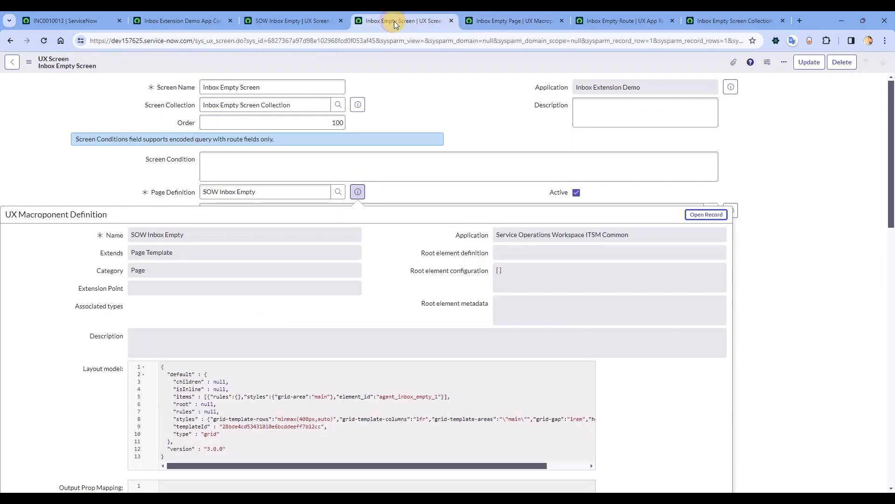
pyautogui.click(90, 167)
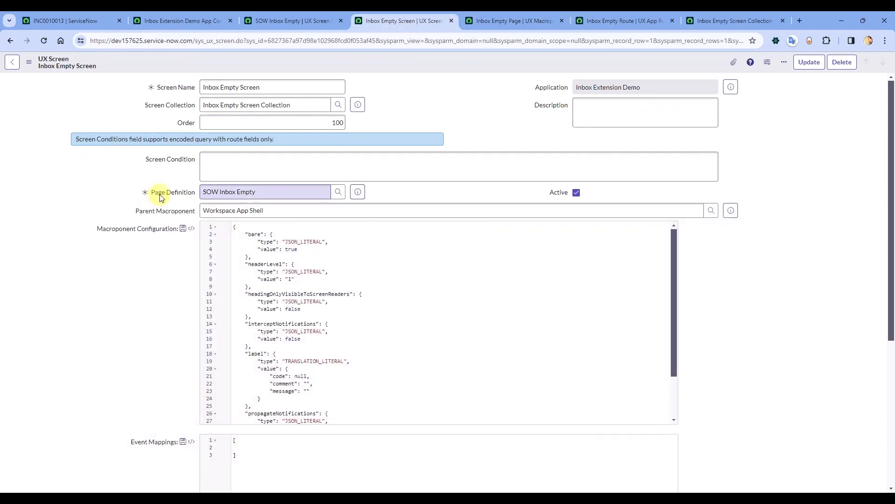
pyautogui.doubleClick(161, 194)
pyautogui.hotkey('ctrl', 'v')
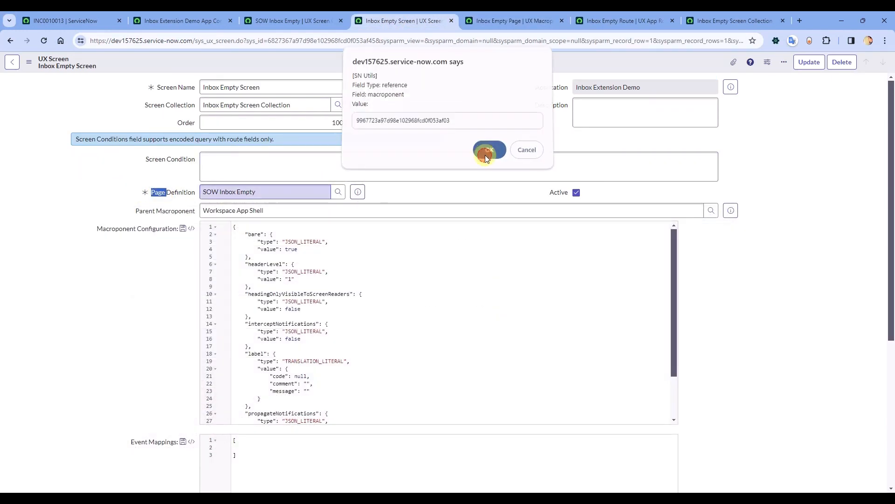
pyautogui.click(485, 154)
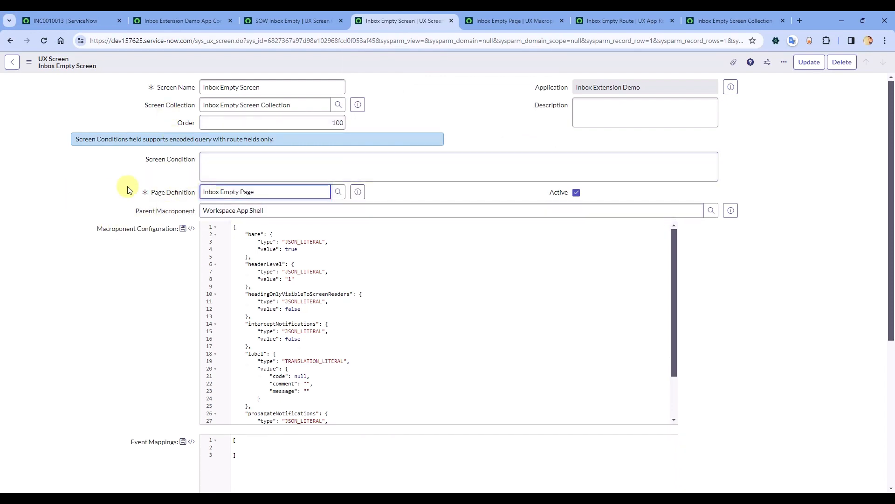
pyautogui.hotkey('ctrl', 's')
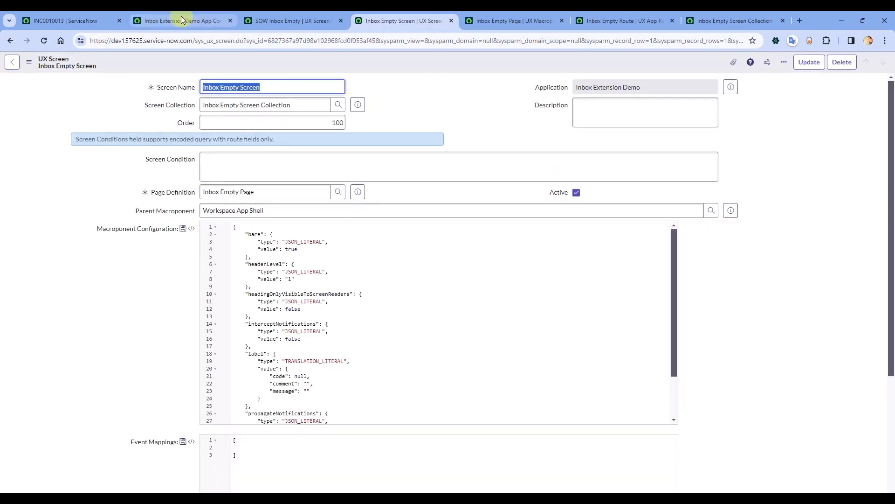
# Review the top-level UX screens of the Inbox Extension Demo App Config
pyautogui.click(181, 21)
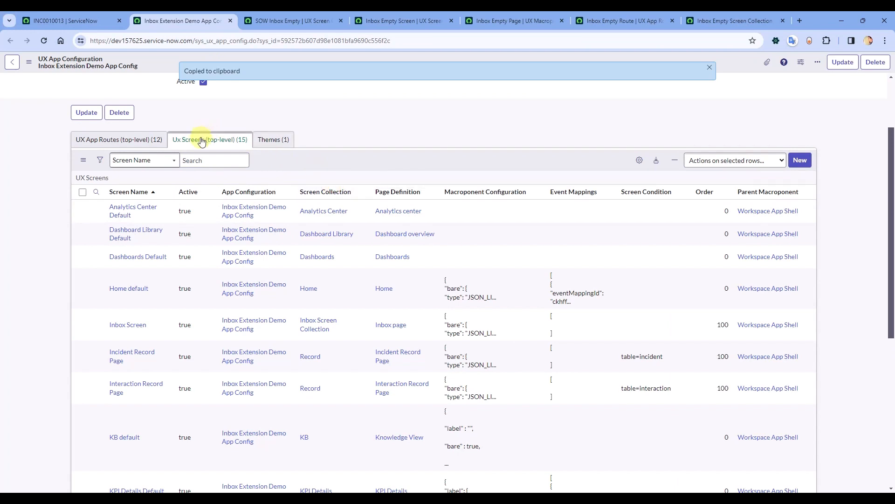
pyautogui.scroll(2, 202, 142)
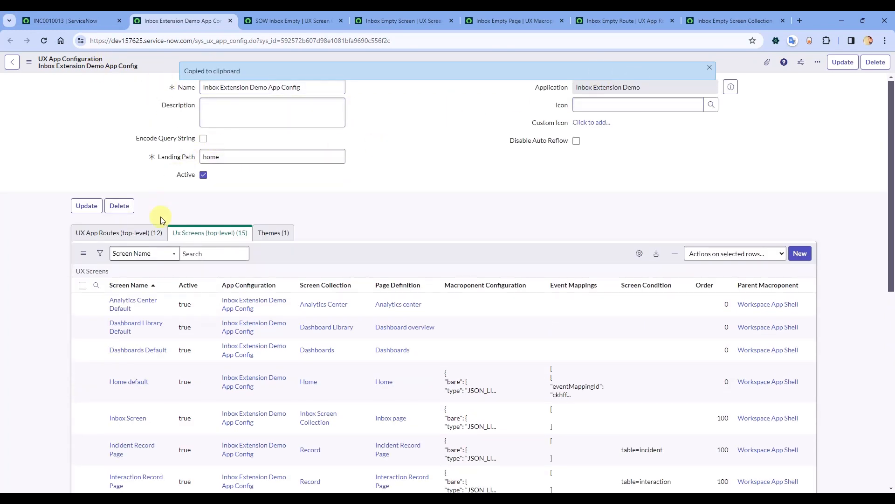
pyautogui.scroll(-3, 163, 221)
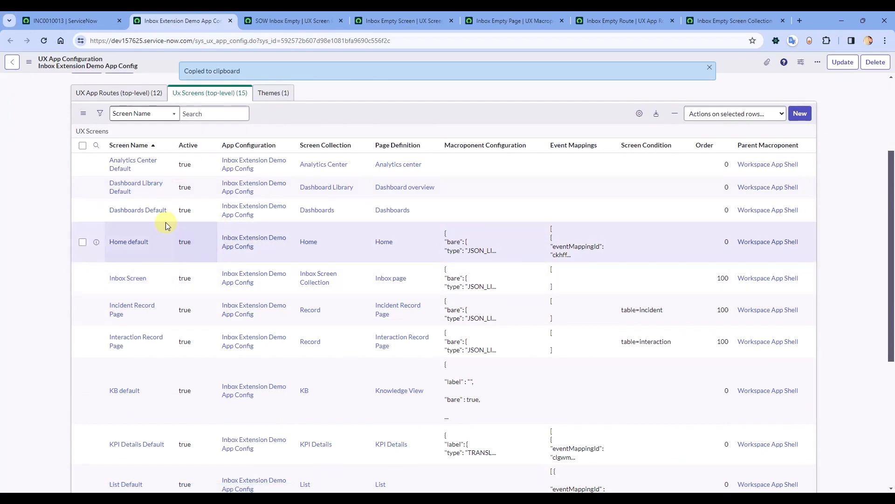
# Close the SOW Inbox Empty collection and open the Inbox Empty Screen Collection to check its related routes and screens
pyautogui.click(308, 21)
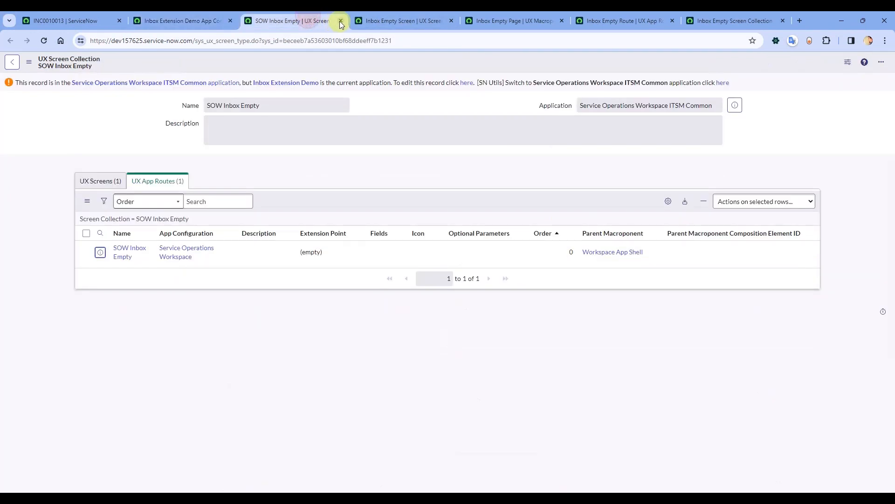
pyautogui.click(378, 41)
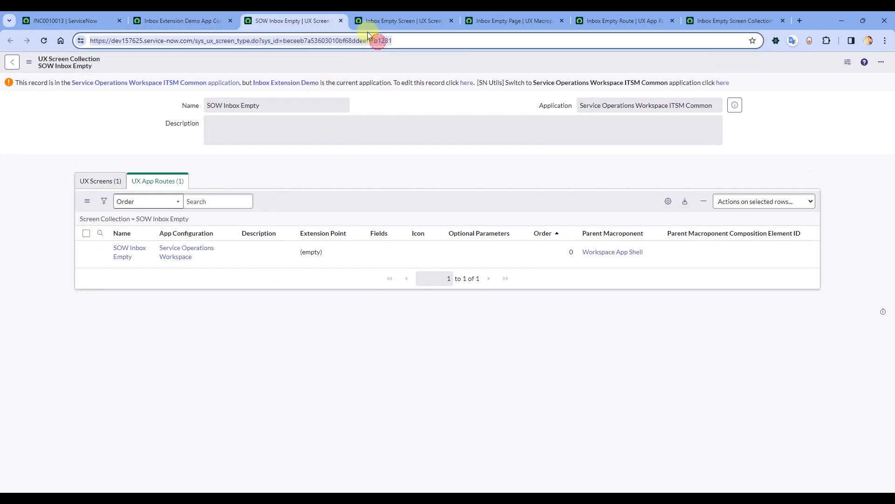
pyautogui.click(340, 21)
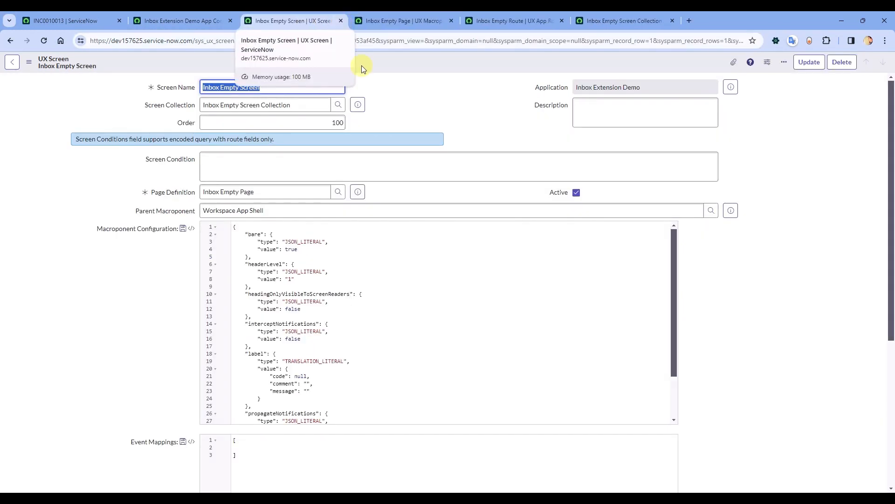
pyautogui.click(357, 105)
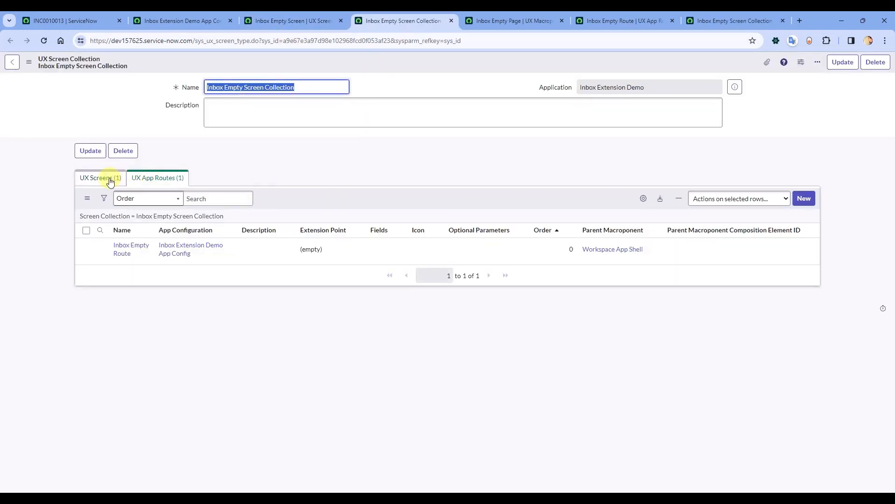
pyautogui.click(92, 182)
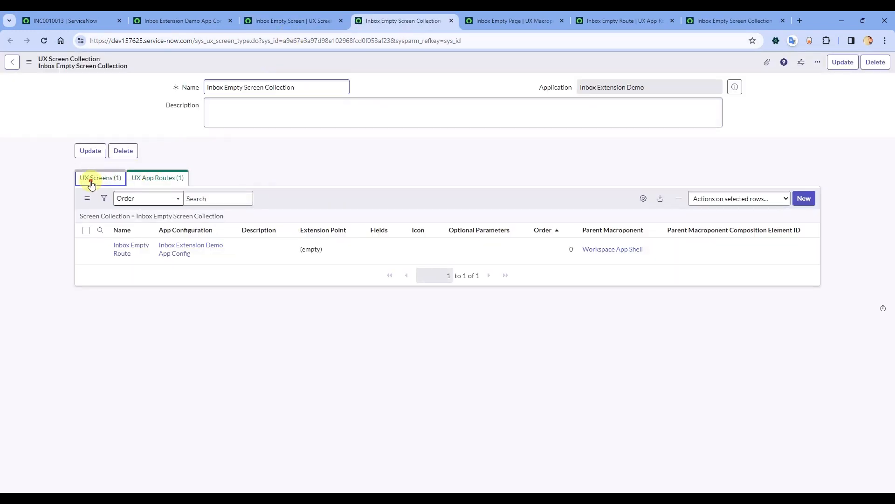
# Check the Inbox Empty Screen Collection's app routes, and reopen the Inbox Extension Demo App Config within the full platform navigation
pyautogui.click(150, 184)
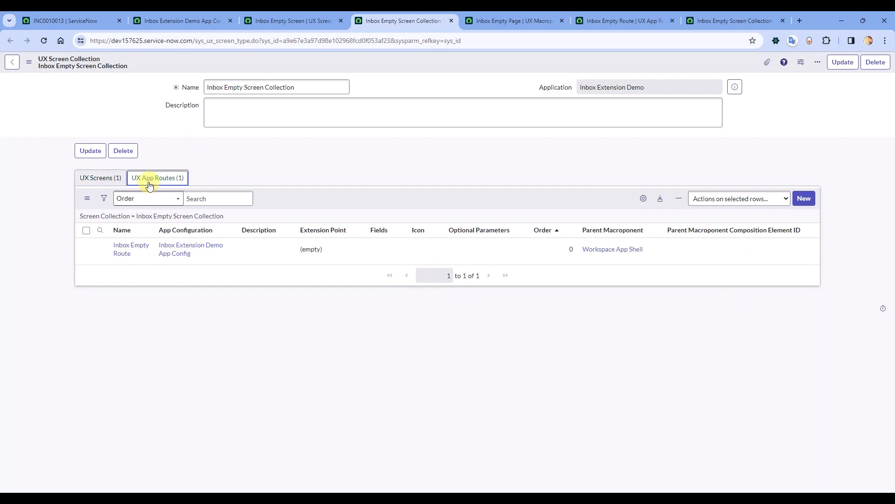
pyautogui.click(112, 20)
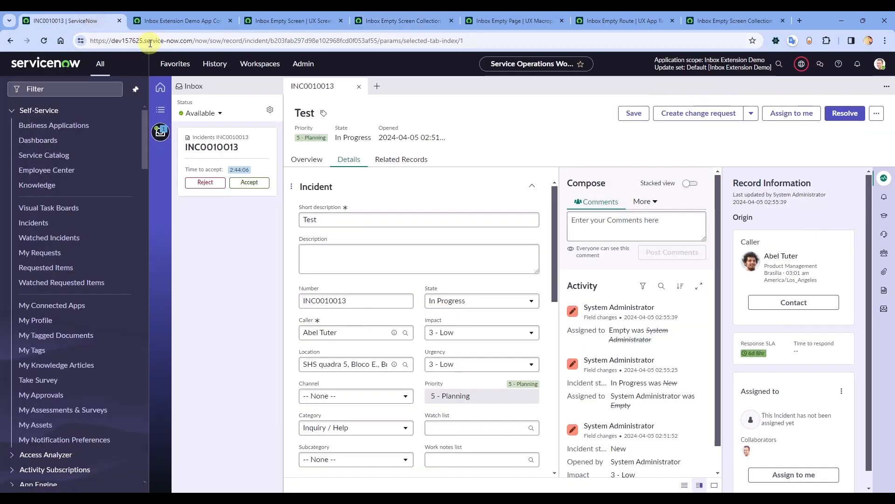
pyautogui.click(168, 21)
pyautogui.scroll(2, 74, 121)
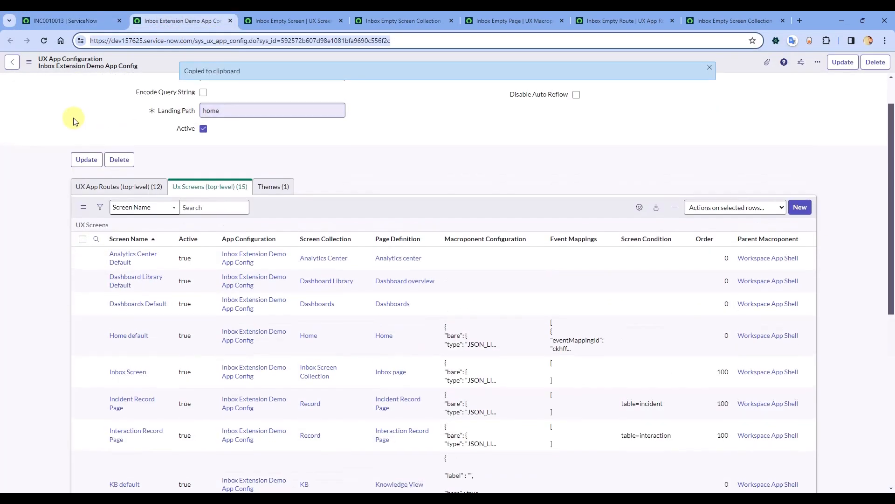
pyautogui.scroll(2, 73, 121)
# Close the leftover Inbox Empty screen, screen collection, page and route records, keeping the incident and the app configuration open
pyautogui.click(313, 21)
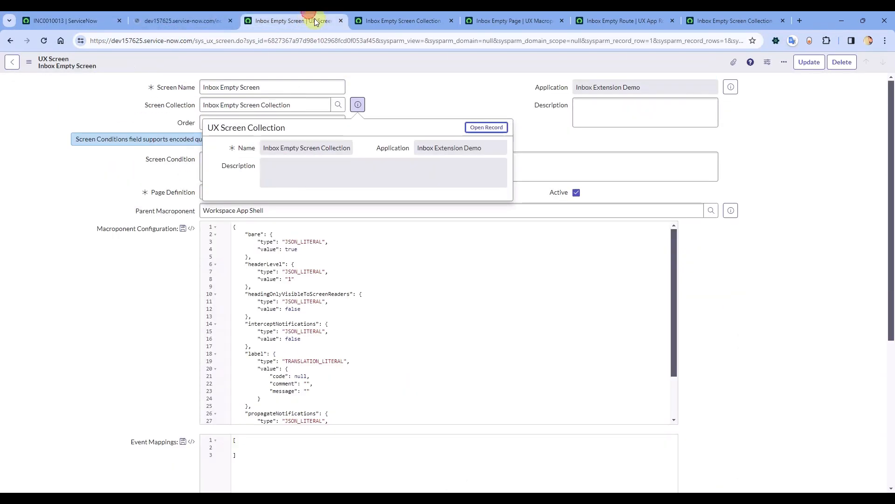
pyautogui.click(340, 21)
pyautogui.click(340, 22)
pyautogui.click(339, 22)
pyautogui.click(340, 21)
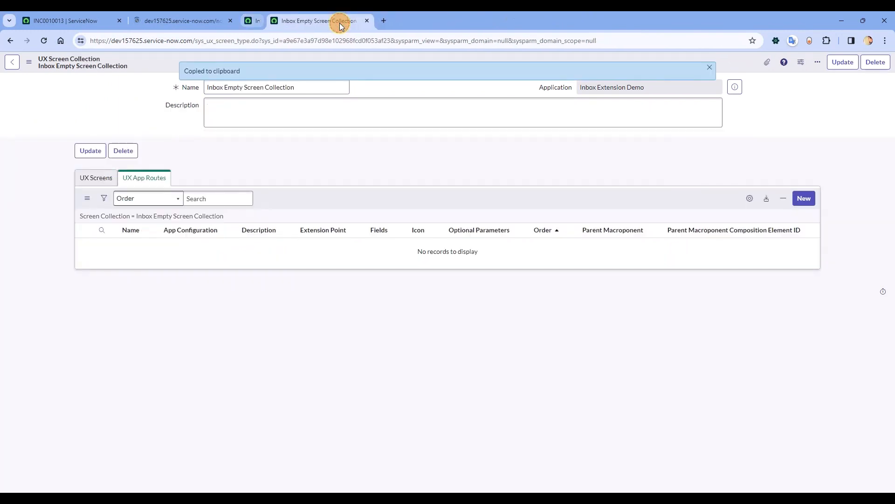
pyautogui.click(340, 22)
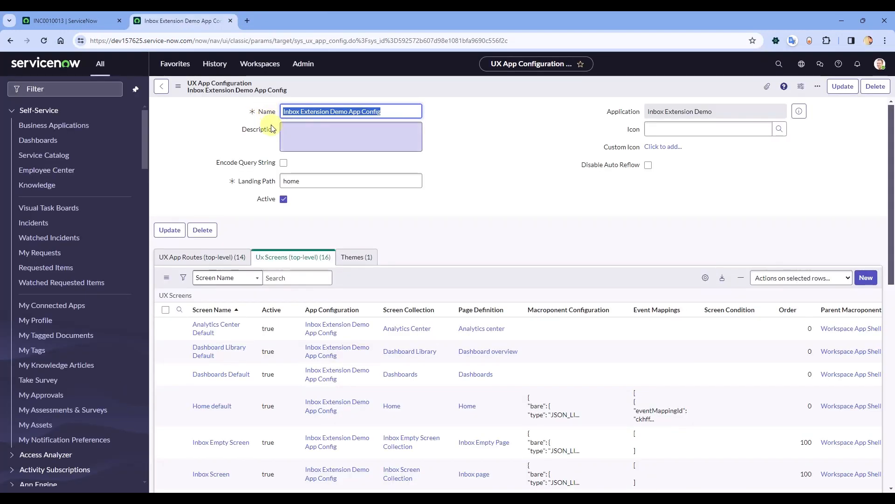
# Open the Inbox Extension Demo workspace in a separate browser tab to check its navigation toolbar
pyautogui.click(259, 63)
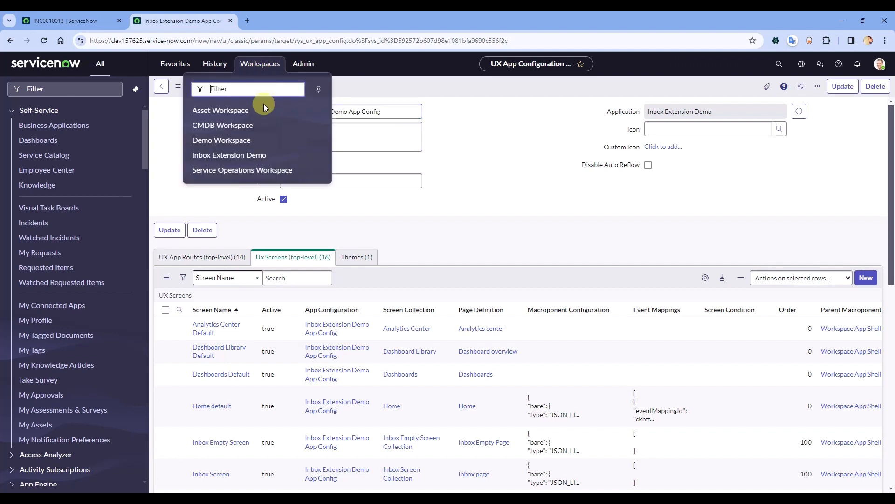
pyautogui.click(229, 157)
pyautogui.click(269, 21)
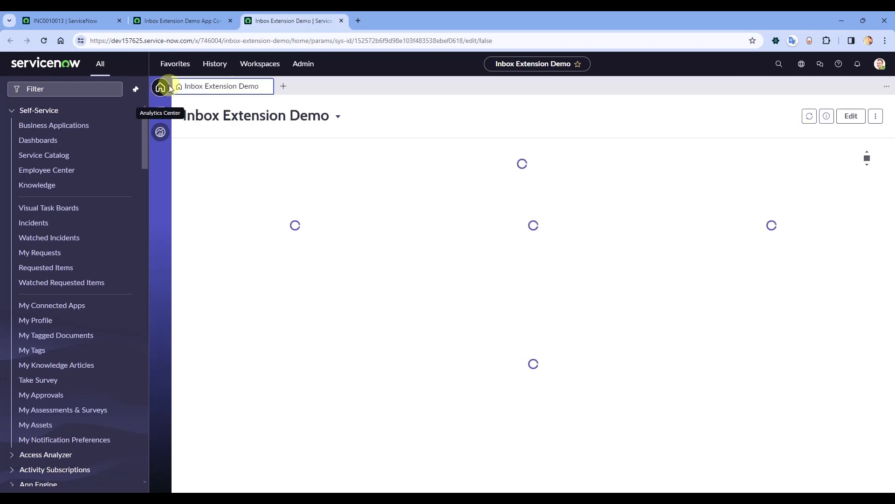
# Find Experiences in the navigator, open its list in a separate browser tab, and close the workspace and app configuration
pyautogui.click(172, 20)
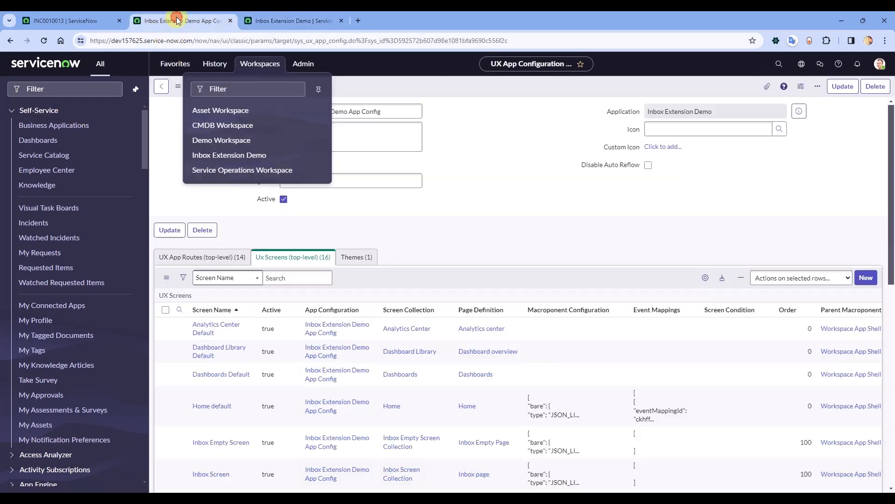
pyautogui.click(74, 89)
pyautogui.write('experiences')
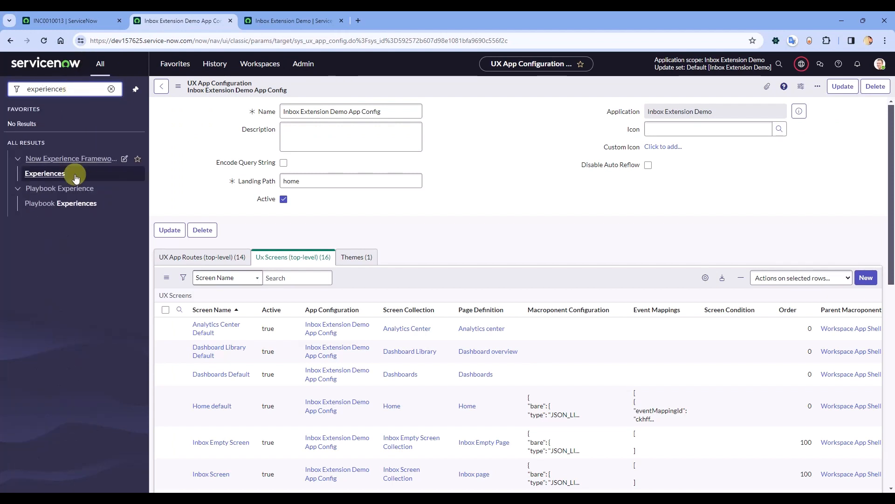
pyautogui.keyDown('ctrl'); pyautogui.click(53, 174); pyautogui.keyUp('ctrl')
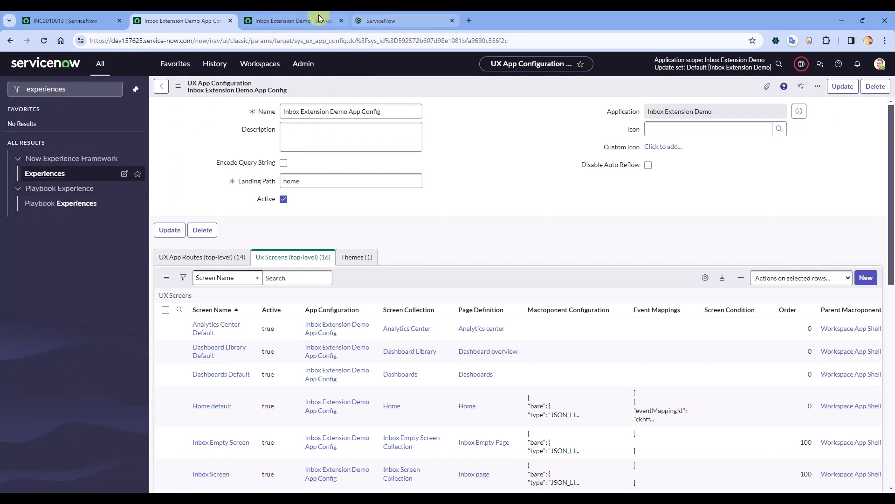
pyautogui.click(341, 20)
pyautogui.click(230, 20)
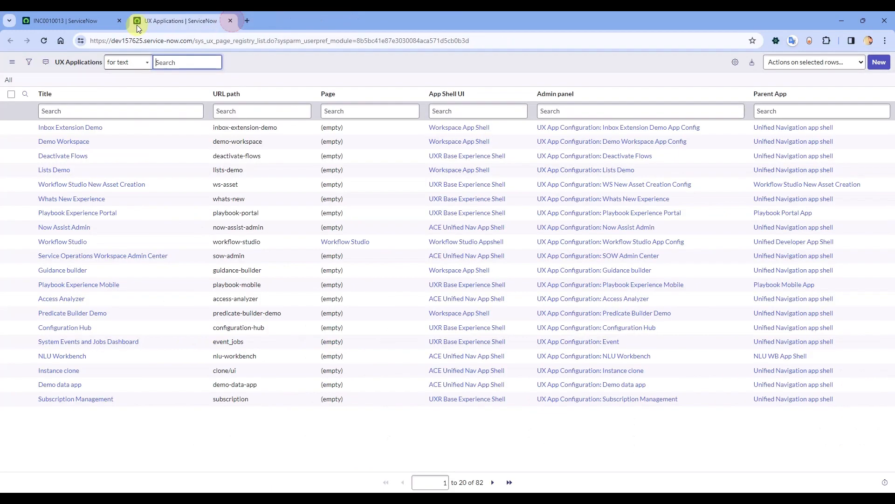
pyautogui.click(93, 21)
pyautogui.click(211, 21)
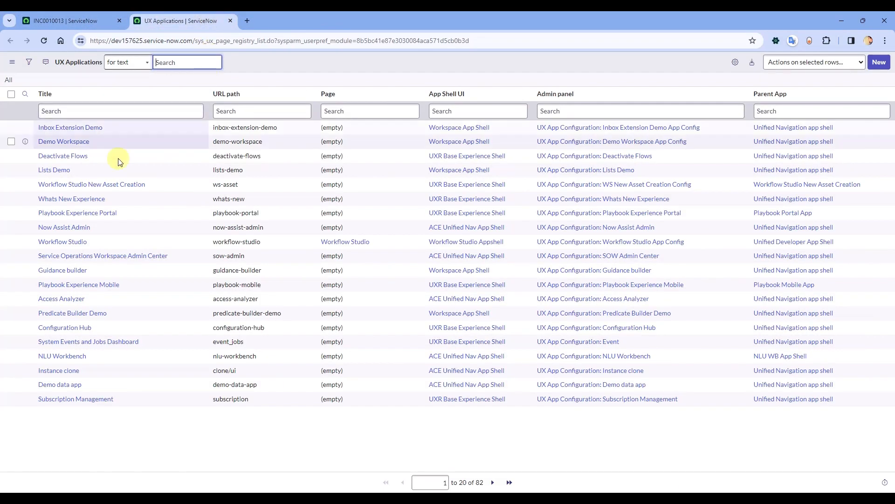
# Open the Inbox Extension Demo application record separately, then filter URL path by sow and open the Service Operations Workspace record
pyautogui.click(78, 132)
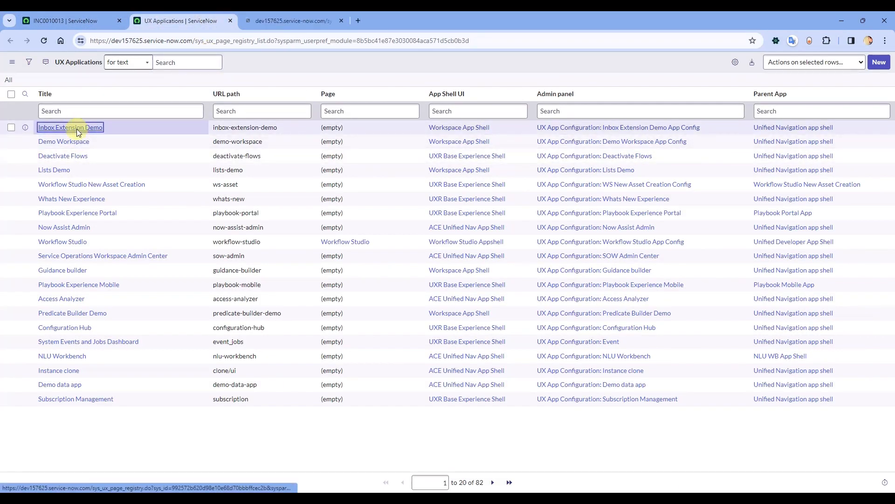
pyautogui.click(77, 111)
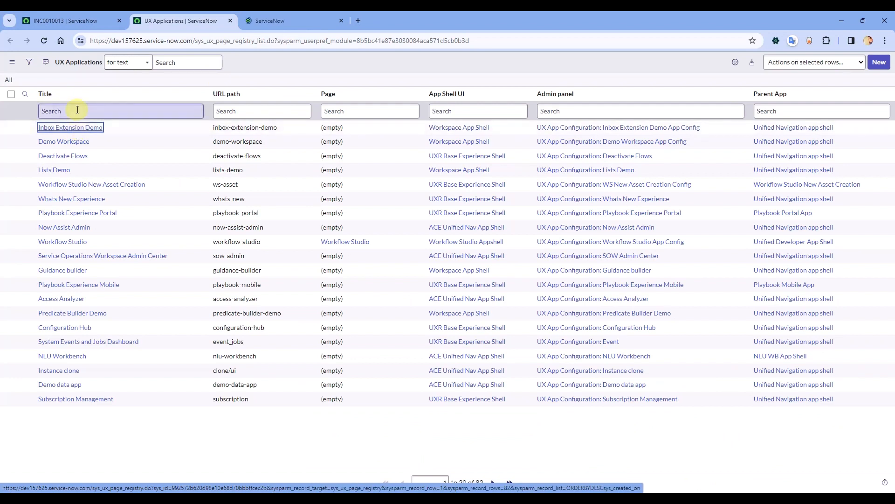
pyautogui.click(226, 111)
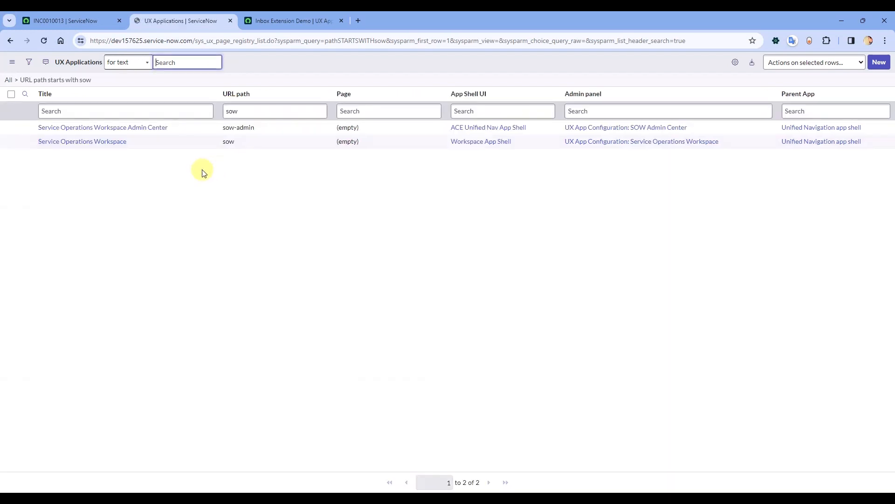
pyautogui.middleClick(112, 141)
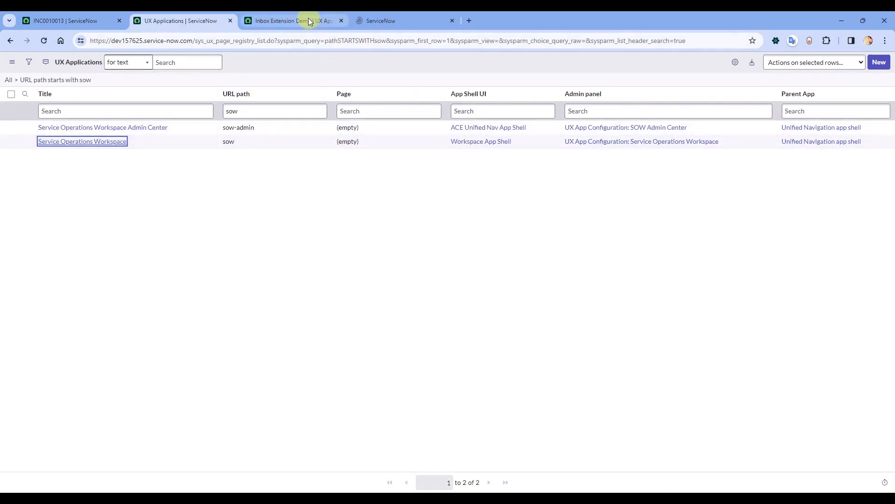
# Open the chrome_toolbar page property of both Inbox Extension Demo and Service Operations Workspace
pyautogui.click(299, 21)
pyautogui.scroll(-3, 172, 310)
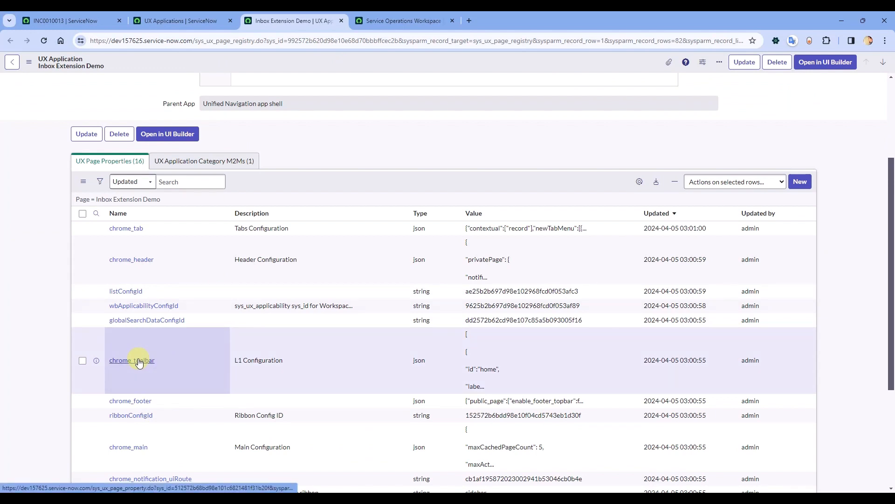
pyautogui.click(139, 363)
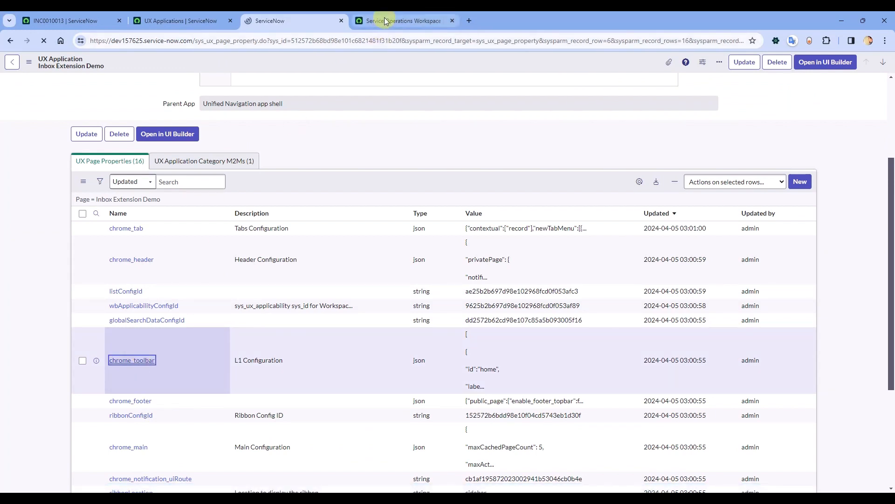
pyautogui.click(385, 19)
pyautogui.scroll(-5, 172, 348)
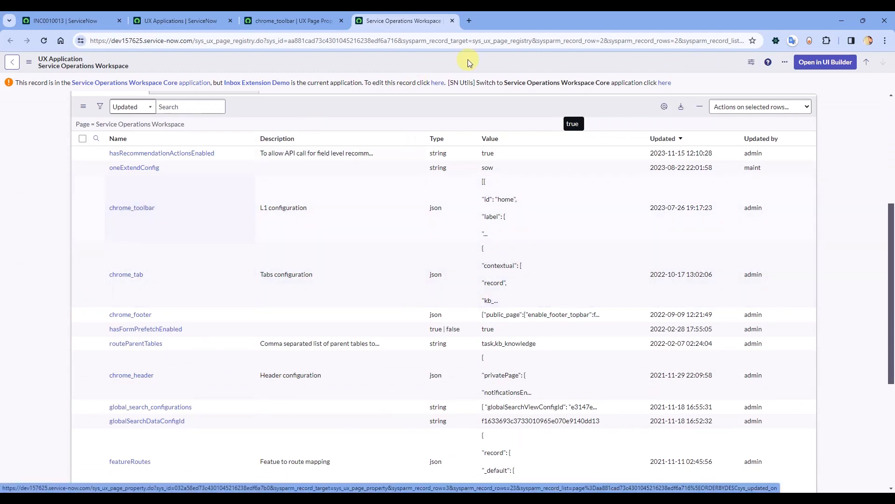
pyautogui.click(139, 210)
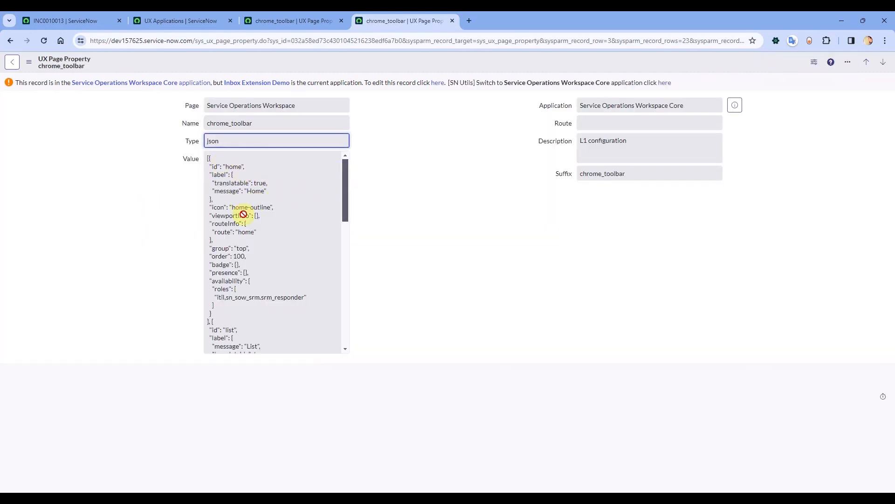
# Copy the inbox entry through the end of the JSON in the Service Operations Workspace chrome_toolbar value
pyautogui.moveTo(346, 177); pyautogui.dragTo(337, 282)
pyautogui.scroll(2, 247, 248)
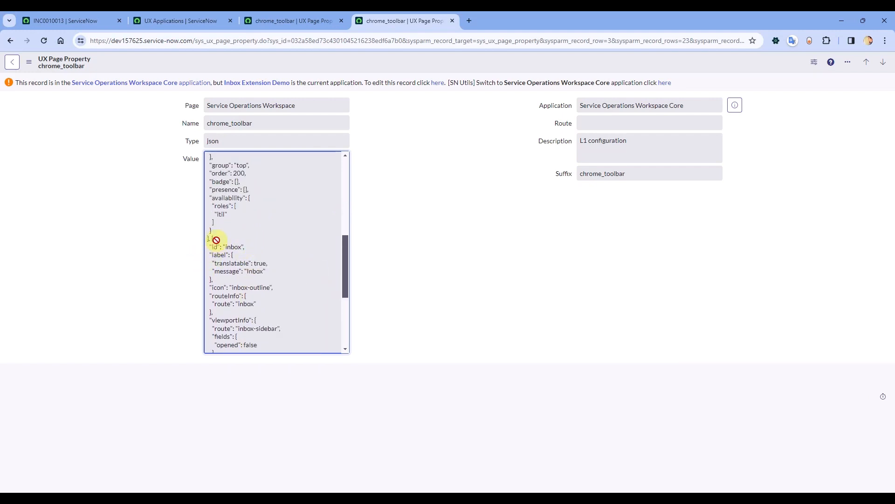
pyautogui.moveTo(213, 238); pyautogui.dragTo(209, 346)
pyautogui.scroll(-3, 222, 274)
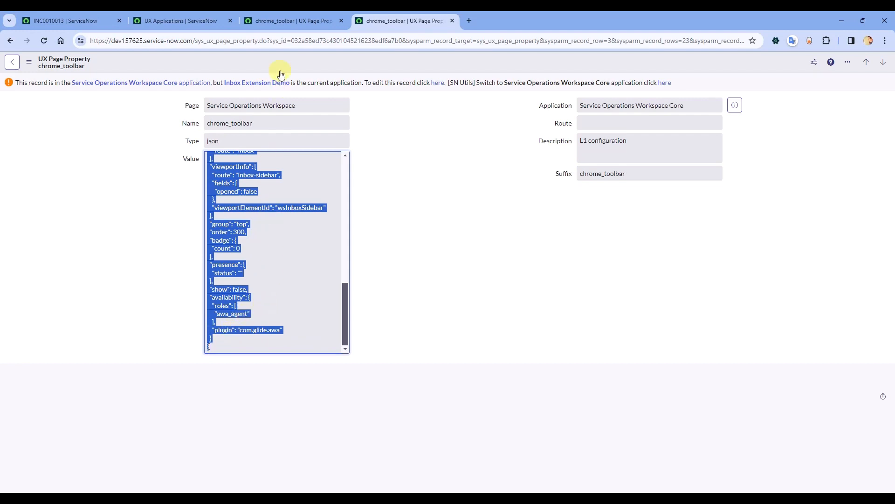
# Replace the analytics-center entry in Inbox Extension Demo's chrome_toolbar value with the copied inbox entry and save the property
pyautogui.click(279, 20)
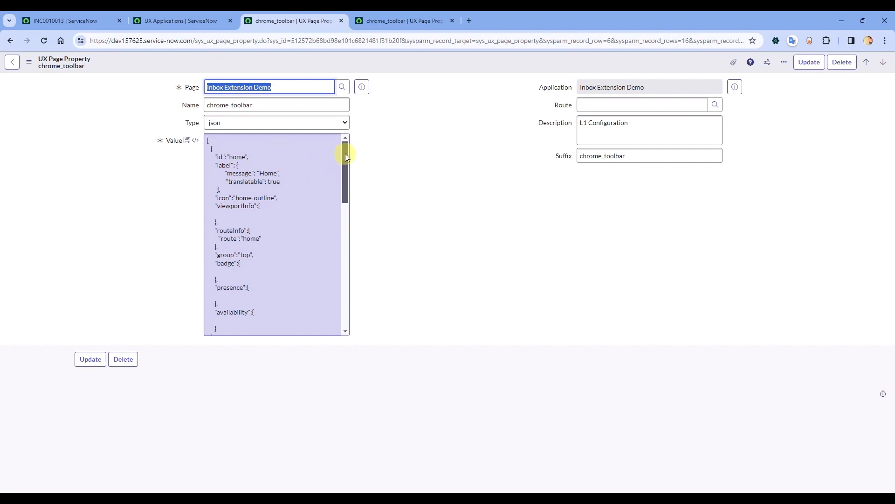
pyautogui.moveTo(345, 153); pyautogui.dragTo(343, 194)
pyautogui.moveTo(343, 214); pyautogui.dragTo(344, 252)
pyautogui.scroll(-2, 230, 227)
pyautogui.scroll(1, 217, 177)
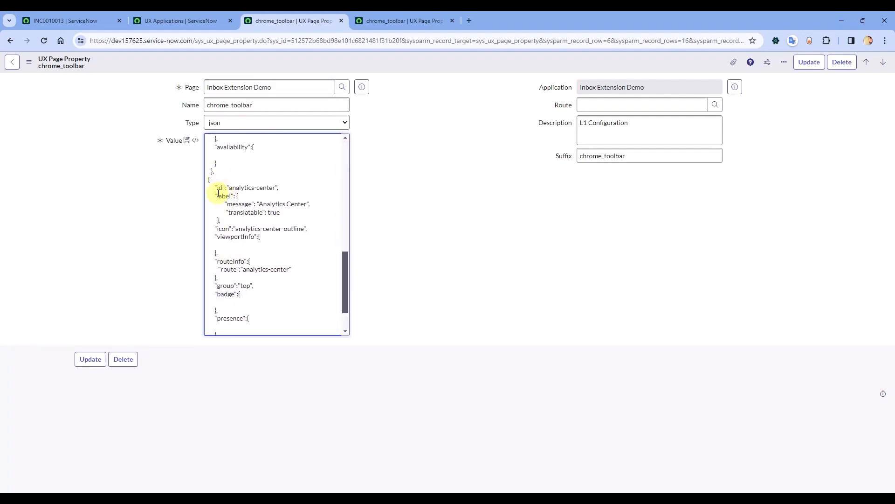
pyautogui.moveTo(210, 186); pyautogui.dragTo(216, 324)
pyautogui.hotkey('ctrl', 'v')
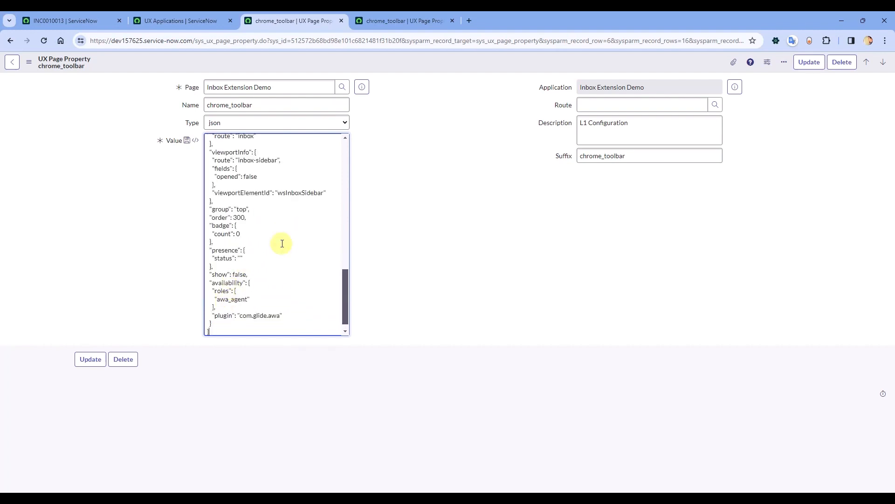
pyautogui.hotkey('ctrl', 's')
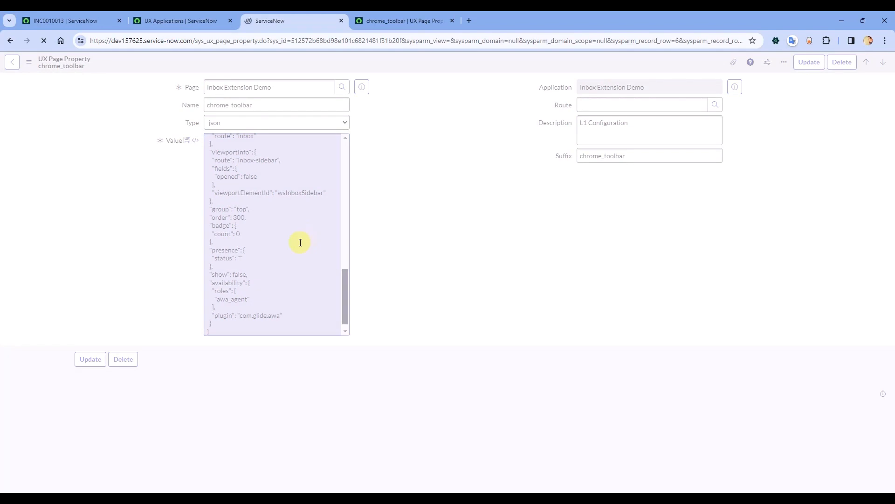
# Open the Inbox Extension Demo workspace in a separate browser tab and check its Inbox page
pyautogui.click(179, 20)
pyautogui.click(91, 21)
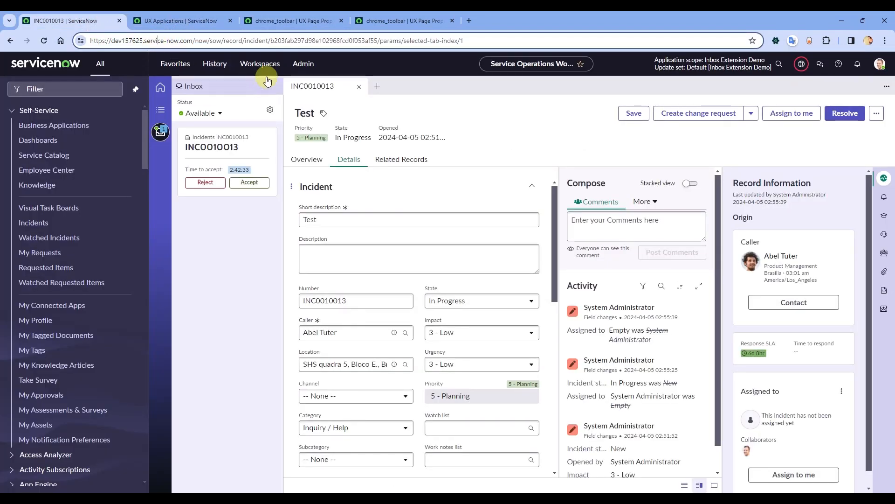
pyautogui.click(259, 64)
pyautogui.keyDown('ctrl'); pyautogui.click(217, 159); pyautogui.keyUp('ctrl')
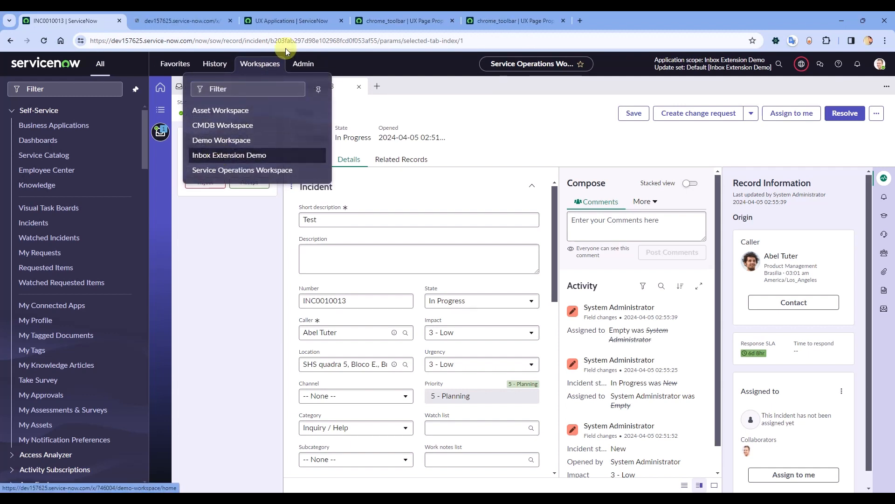
pyautogui.click(160, 21)
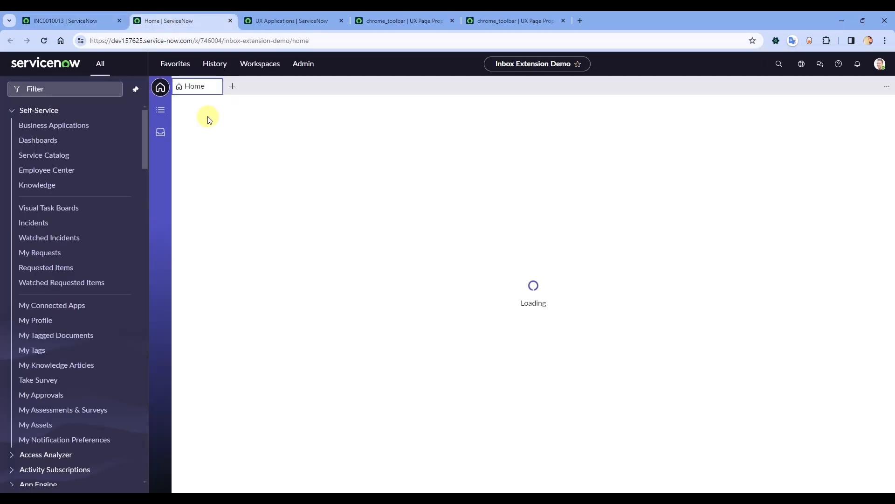
pyautogui.click(161, 134)
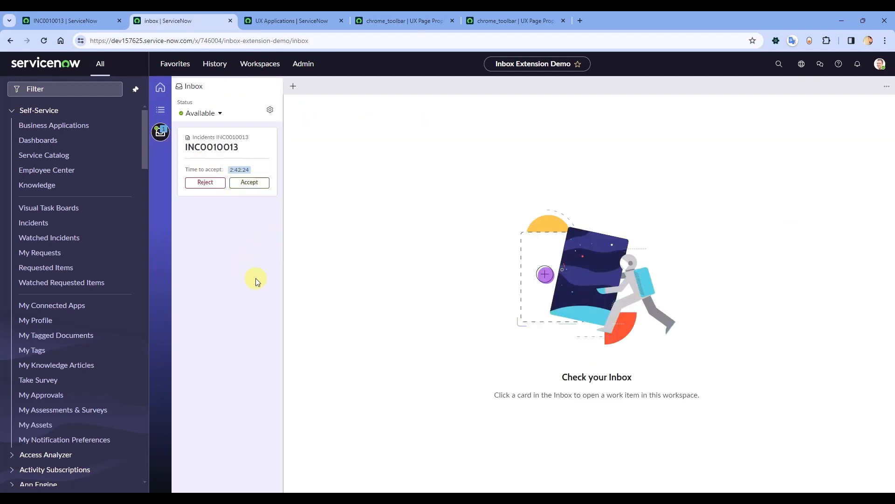
pyautogui.click(882, 64)
pyautogui.click(885, 65)
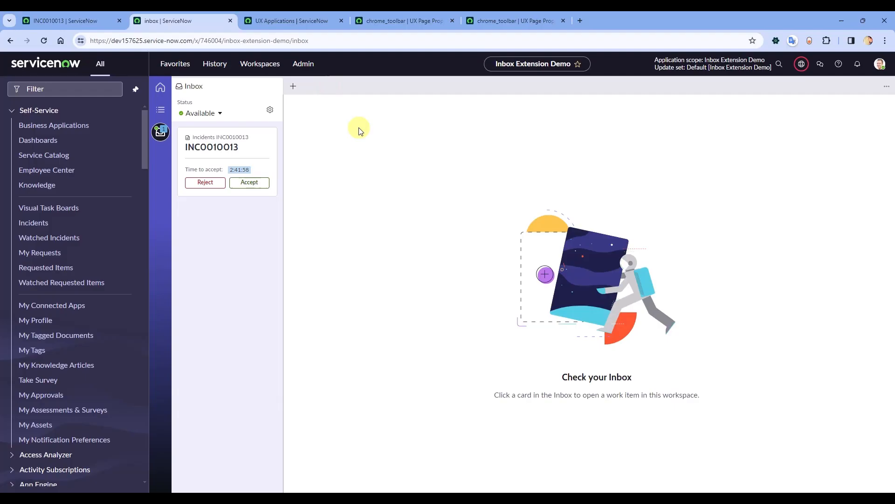
# Close the UX Applications, chrome_toolbar and incident browser tabs, keeping only the Inbox Extension Demo inbox page open
pyautogui.click(341, 23)
pyautogui.click(341, 23)
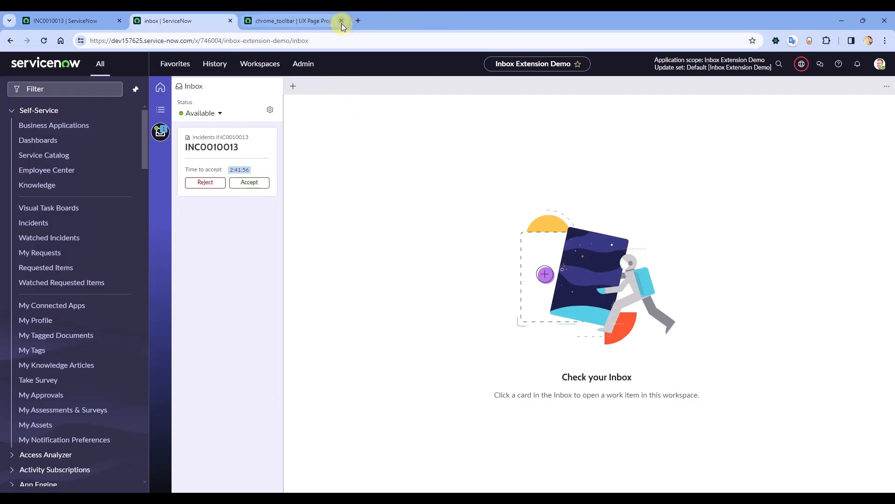
pyautogui.click(341, 23)
pyautogui.click(64, 89)
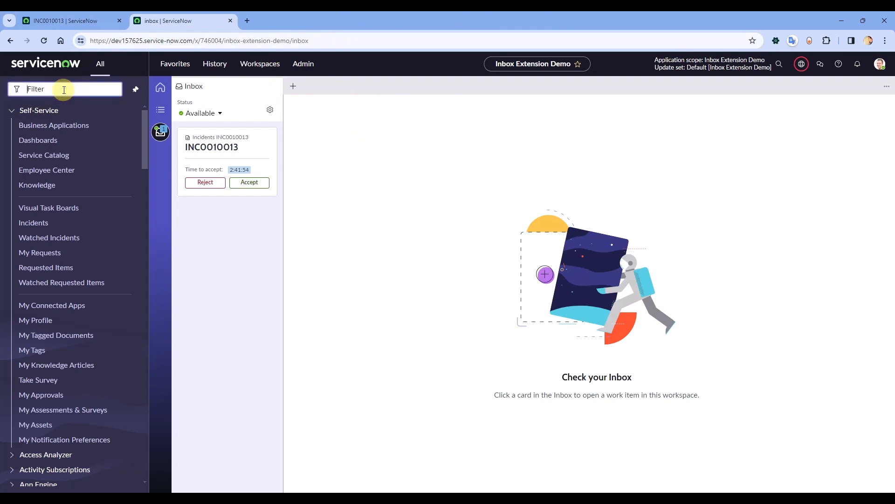
pyautogui.click(119, 21)
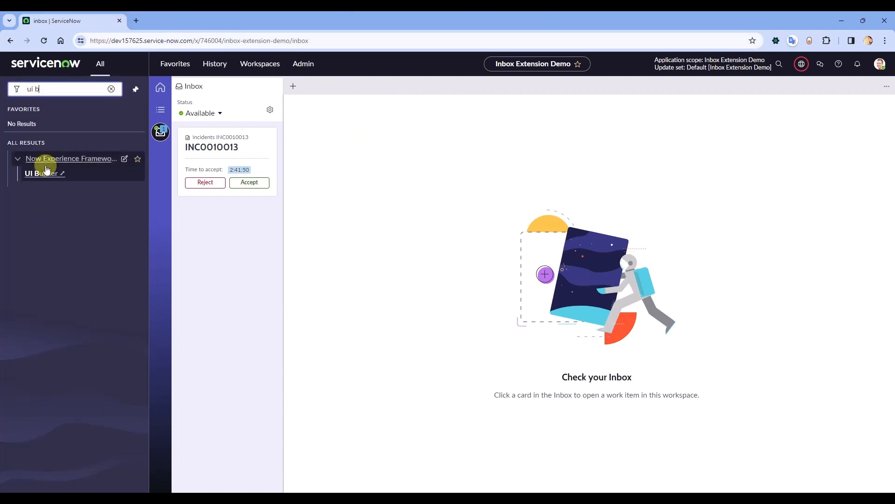
# Open the Inbox Extension Demo experience in UI Builder and look through its pages and variants alongside the workspace inbox
pyautogui.click(32, 175)
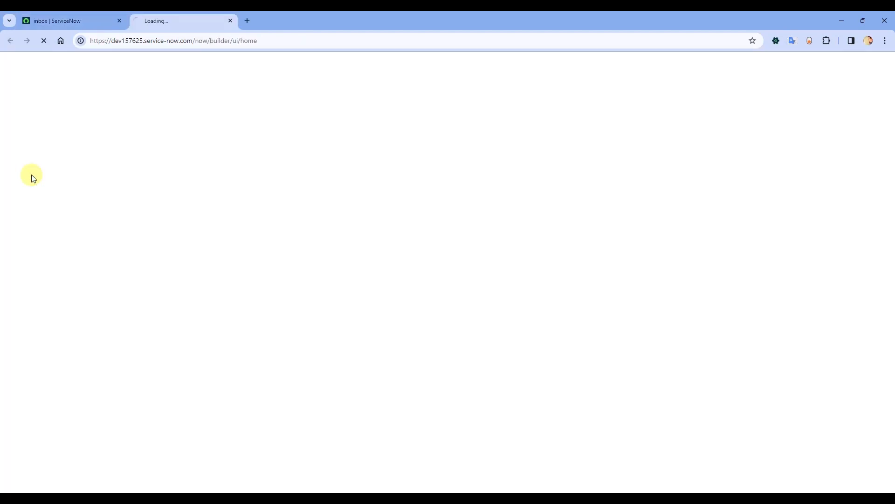
pyautogui.click(68, 20)
pyautogui.click(175, 21)
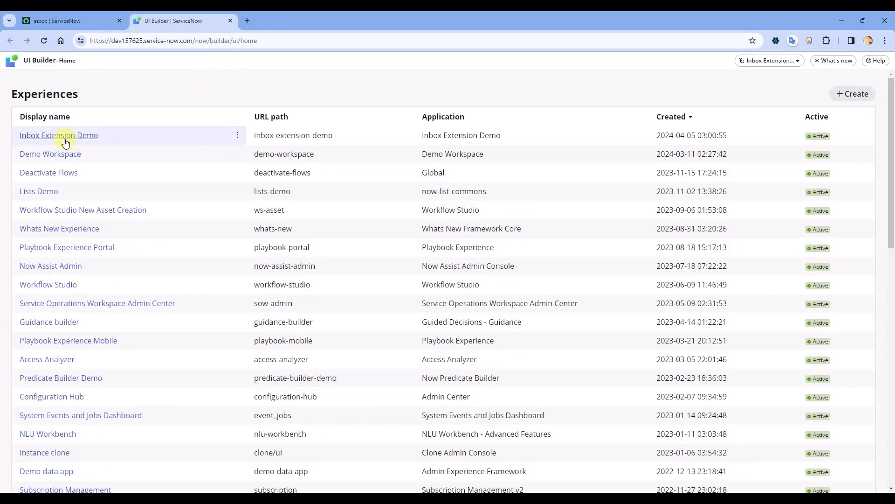
pyautogui.click(66, 142)
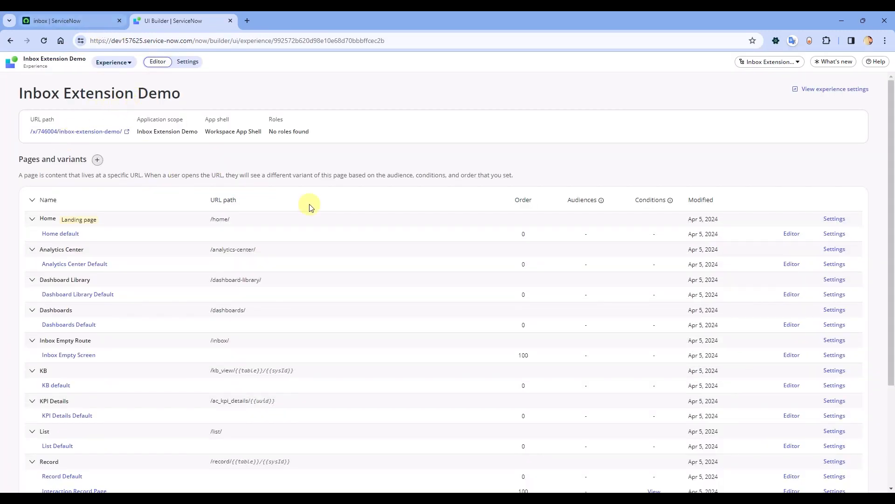
pyautogui.scroll(-3, 382, 242)
pyautogui.scroll(3, 121, 257)
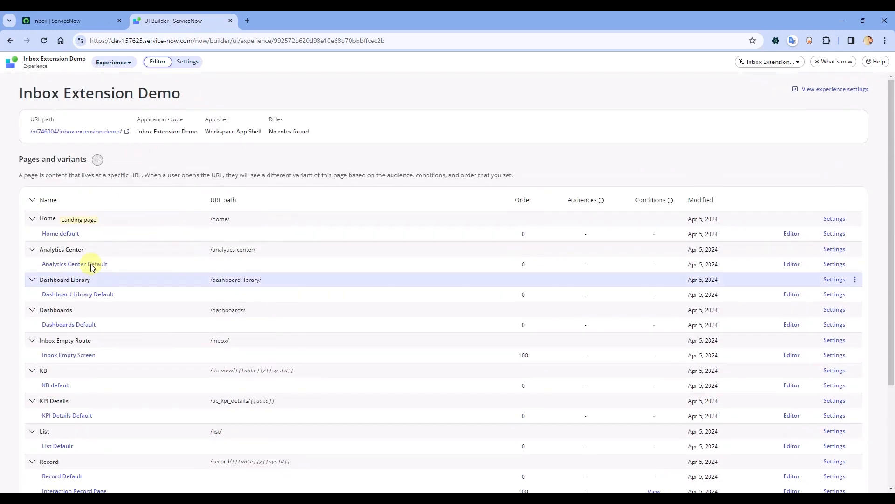
pyautogui.scroll(-3, 84, 373)
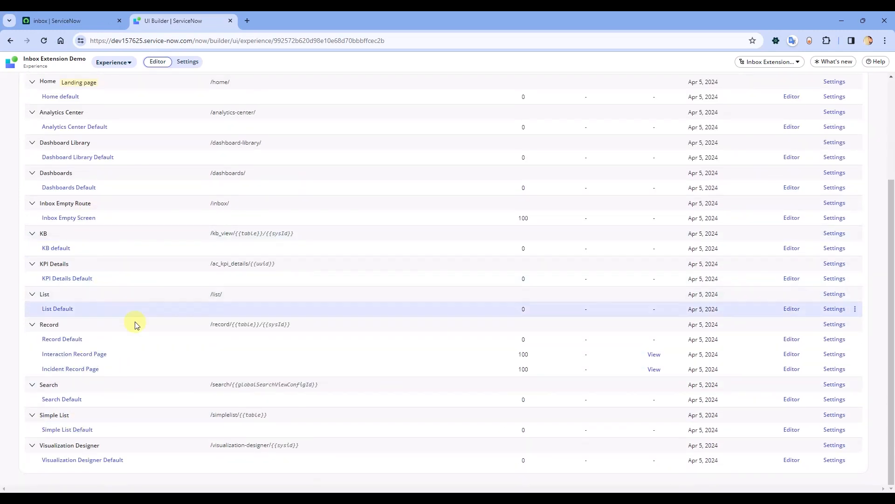
pyautogui.scroll(3, 116, 348)
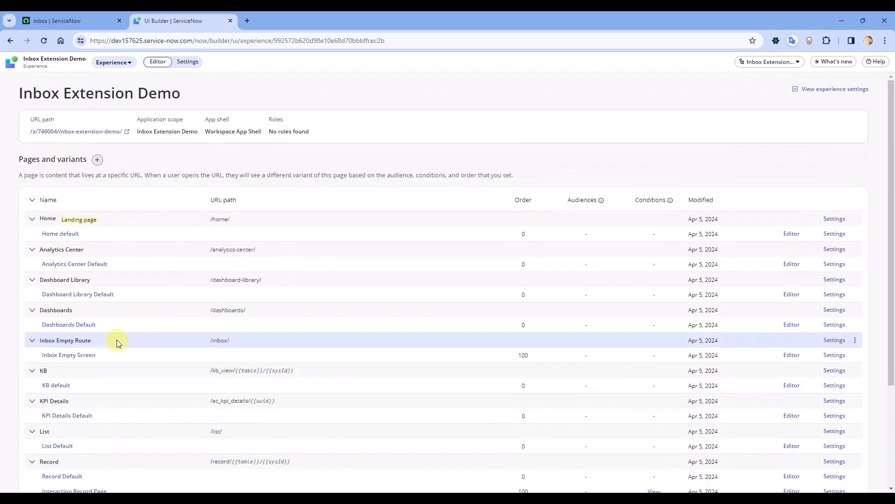
pyautogui.click(83, 23)
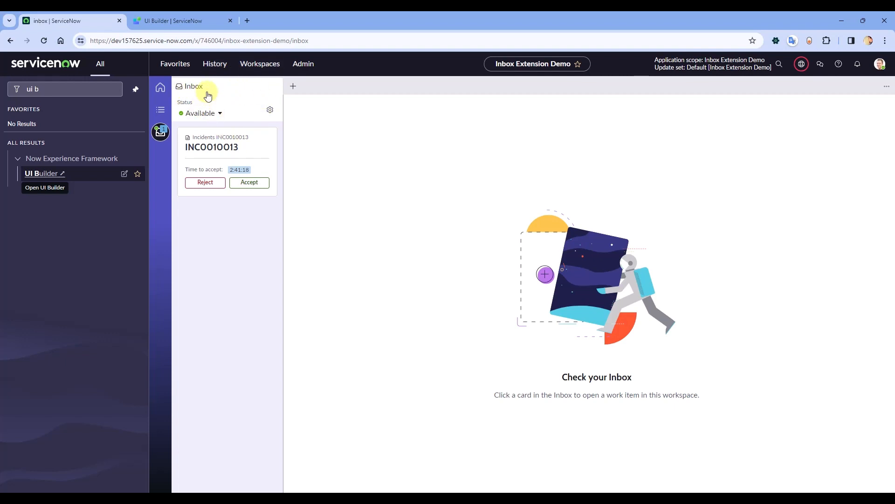
pyautogui.click(186, 24)
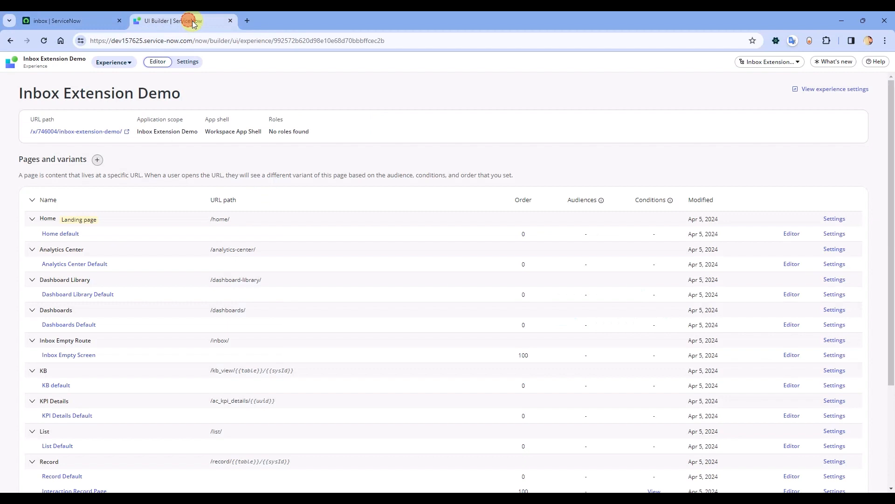
# Create a page from scratch named My Inbox Extension with path my-inbox-extension, no URL parameters and the variant My Inbox Extension Default
pyautogui.click(99, 161)
pyautogui.click(363, 266)
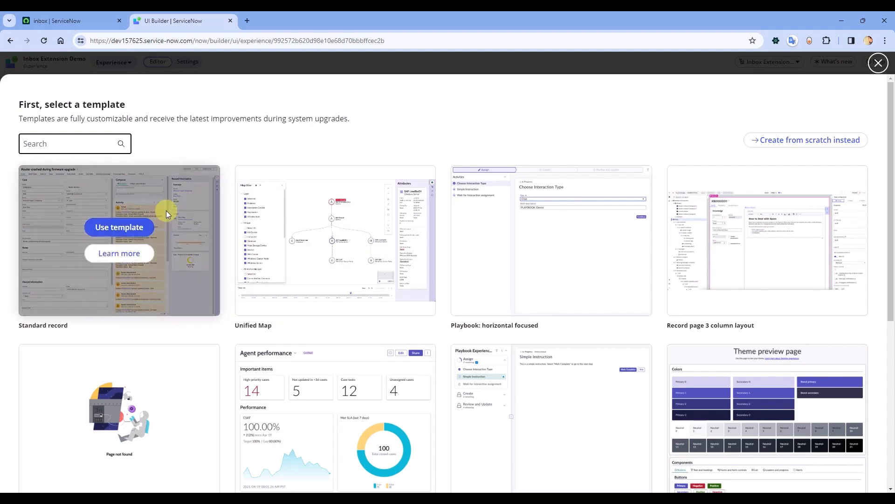
pyautogui.click(792, 141)
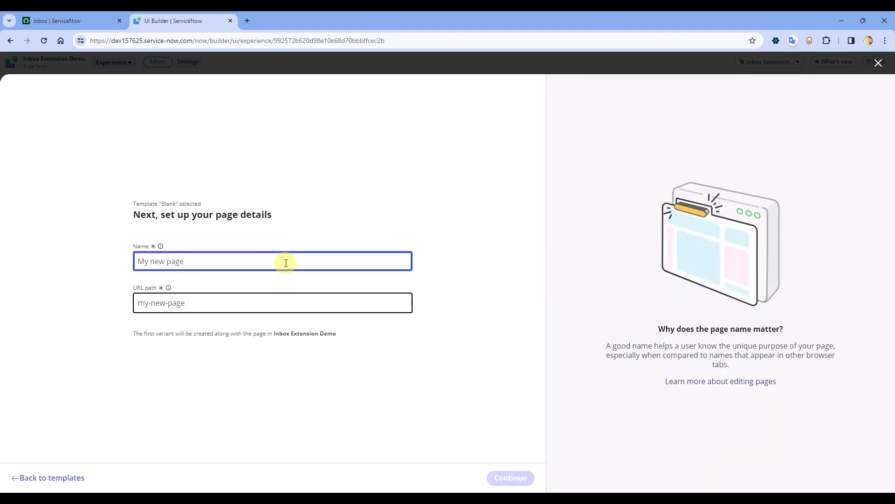
pyautogui.write('My Inbox Extension')
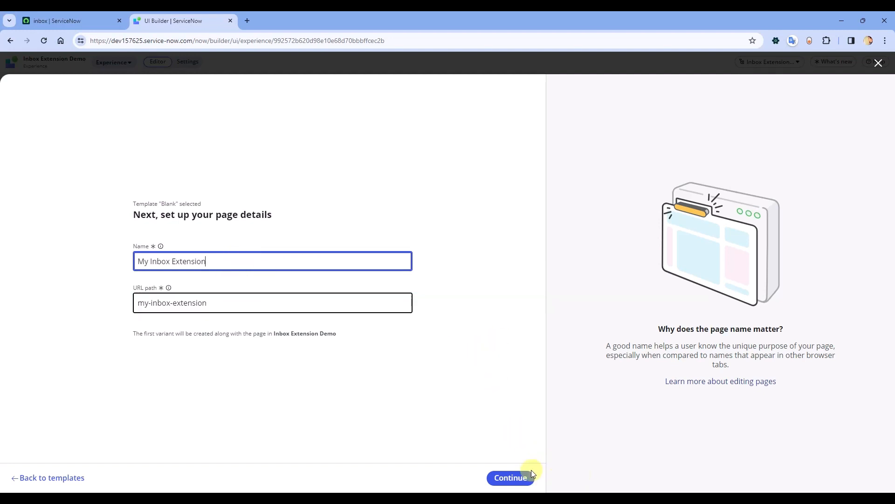
pyautogui.click(384, 478)
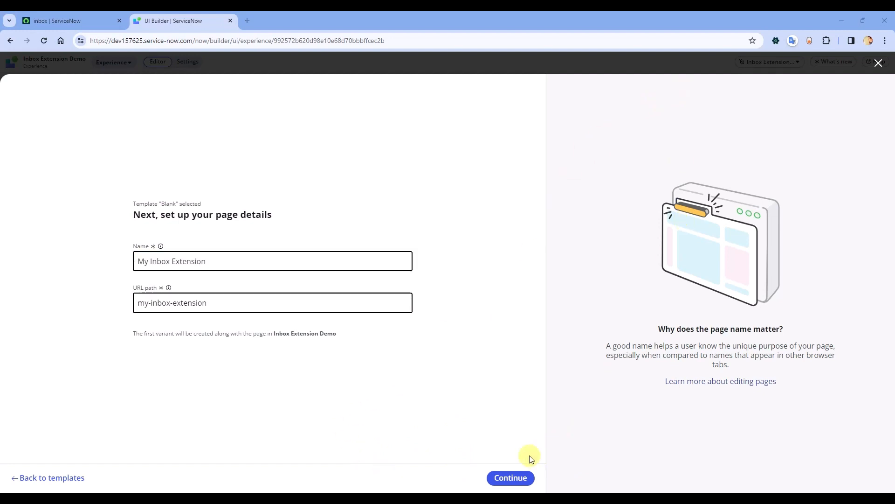
pyautogui.click(512, 477)
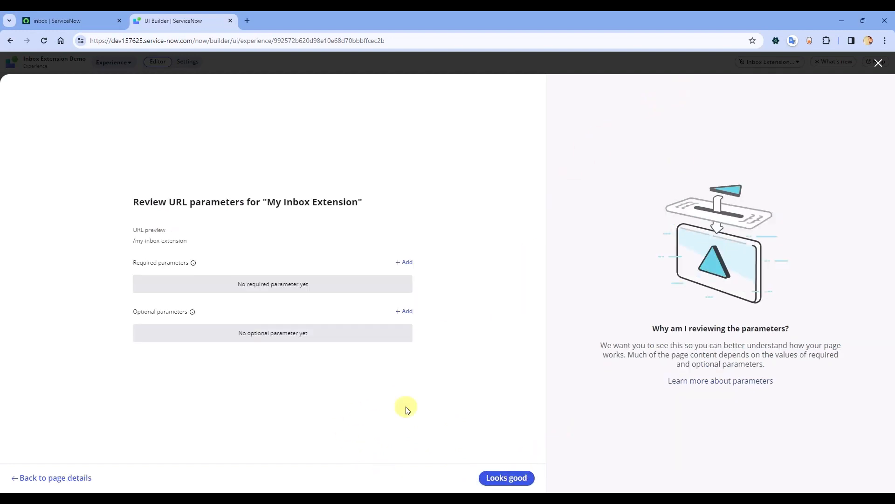
pyautogui.click(501, 480)
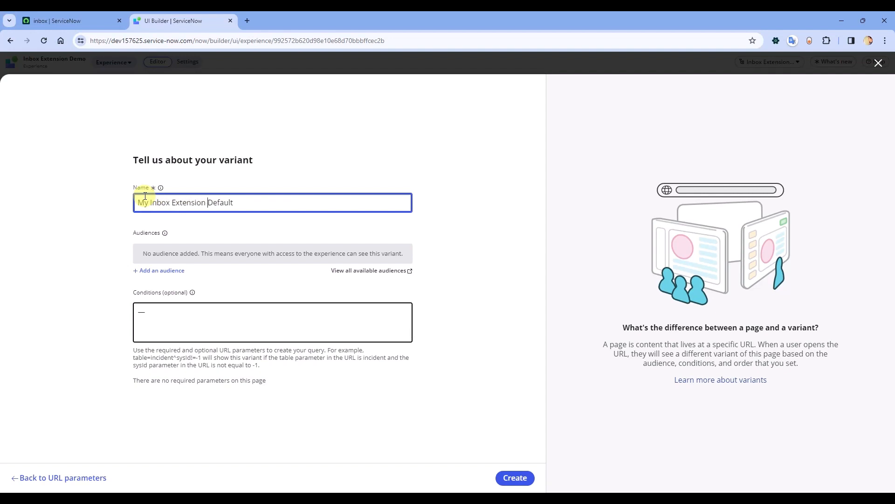
pyautogui.click(515, 478)
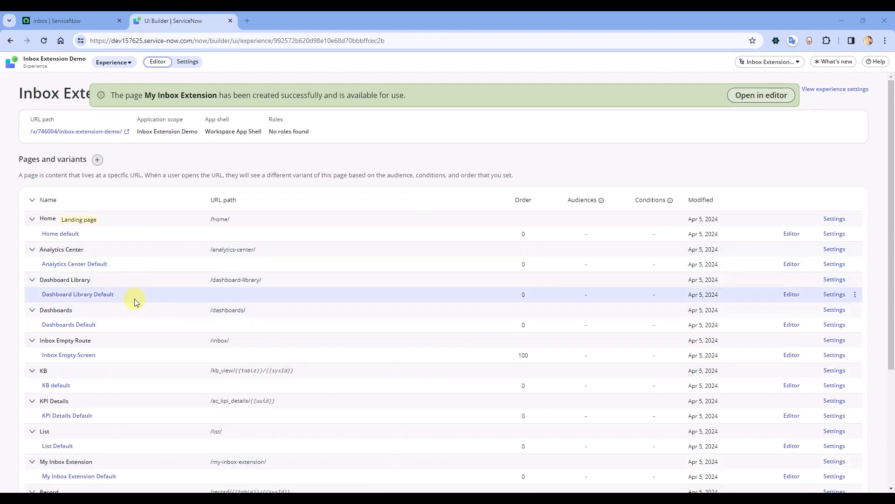
# Open the My Inbox Extension Default variant for editing and add a Container with preset None to its Body
pyautogui.scroll(-3, 121, 299)
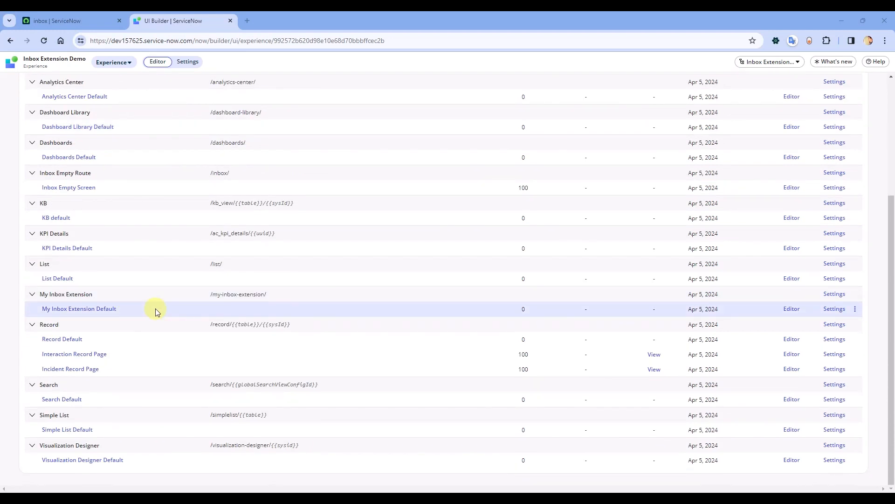
pyautogui.click(109, 309)
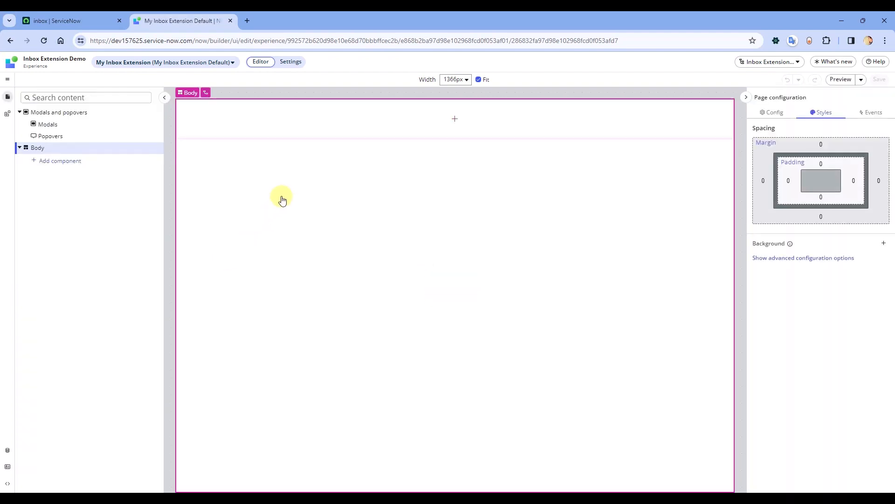
pyautogui.click(55, 166)
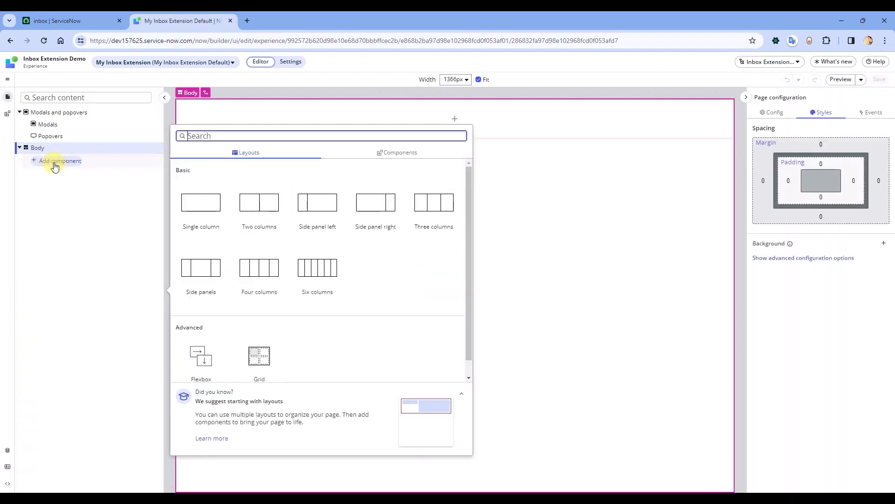
pyautogui.write('con')
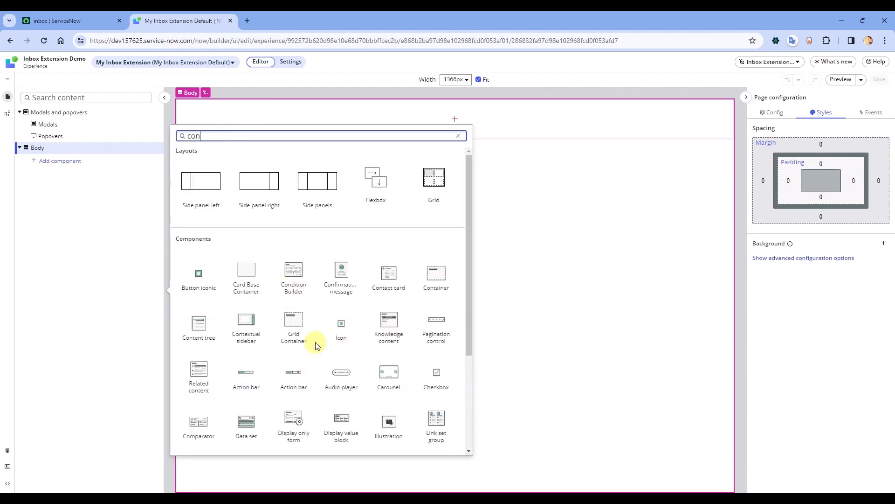
pyautogui.write('tainer')
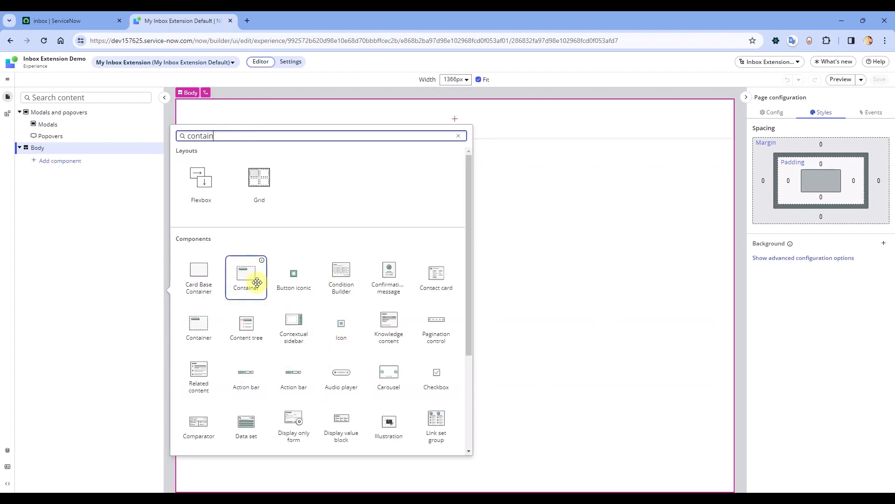
pyautogui.click(253, 281)
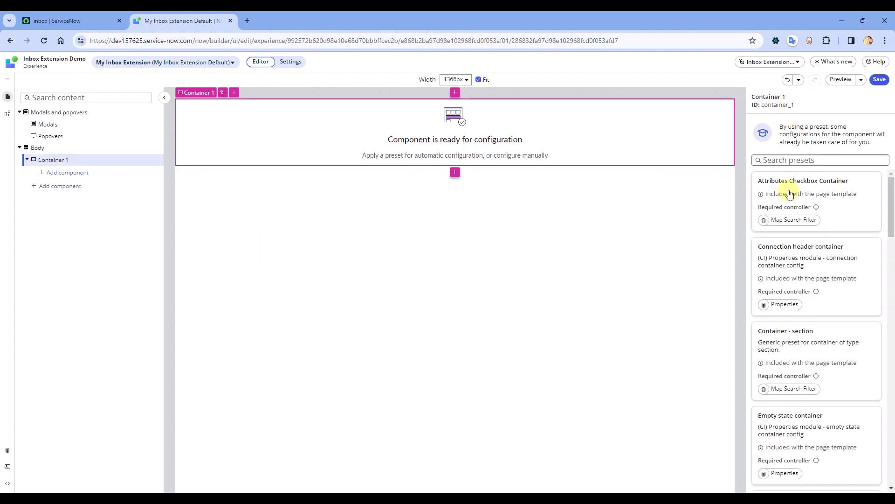
pyautogui.scroll(-8, 820, 290)
pyautogui.scroll(-10, 834, 359)
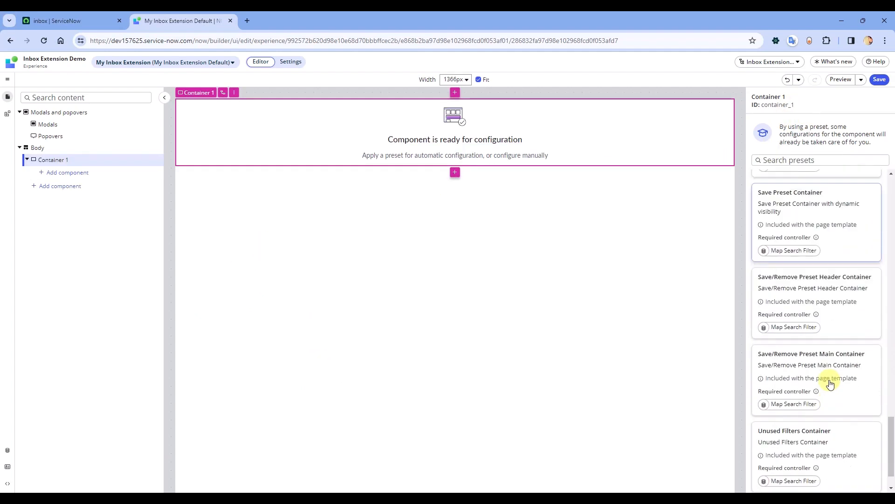
pyautogui.click(823, 465)
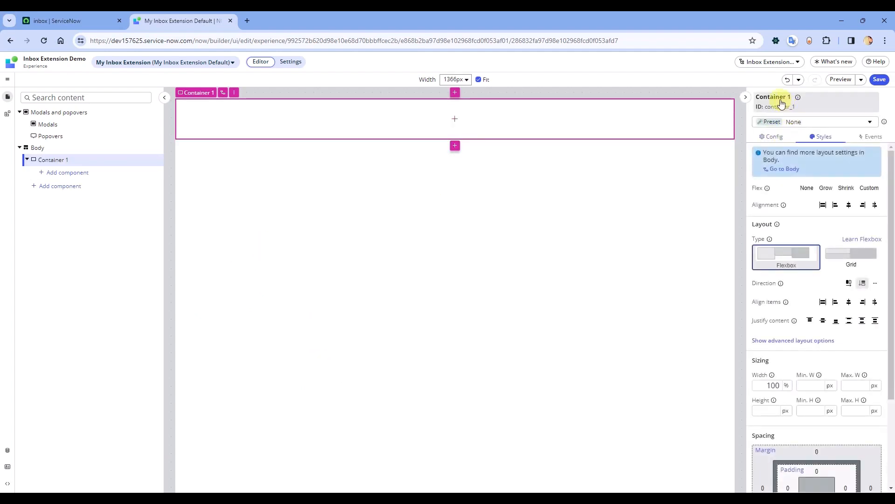
# Set the container's component label to My Inbox Extension Container and its ID to my_inbox_exension_container
pyautogui.click(775, 97)
pyautogui.tripleClick(703, 154)
pyautogui.write('My Inbox Extension Container')
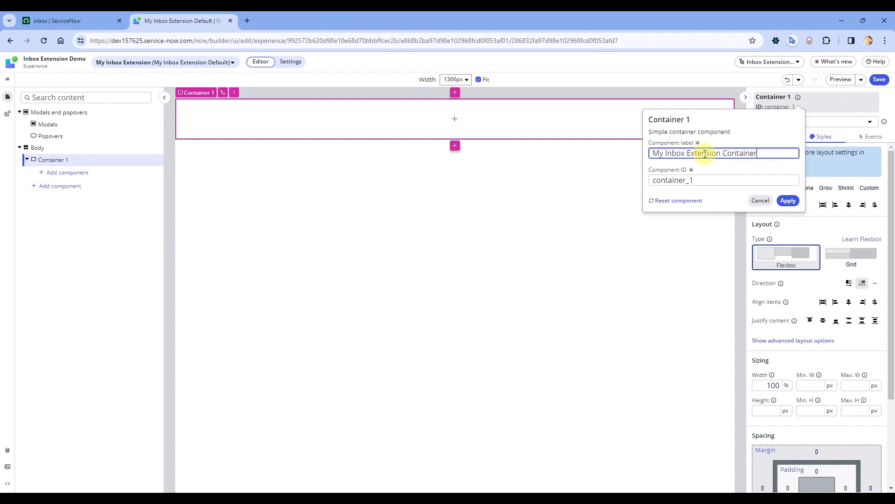
pyautogui.press('Tab')
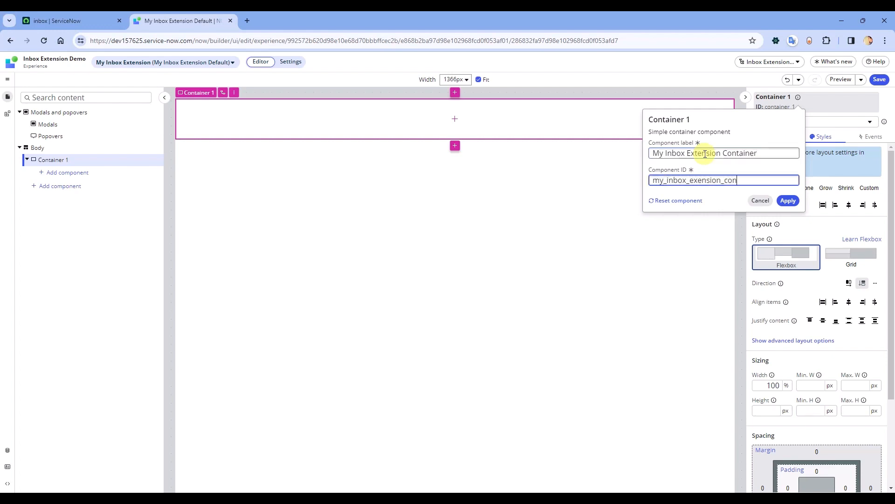
pyautogui.click(788, 200)
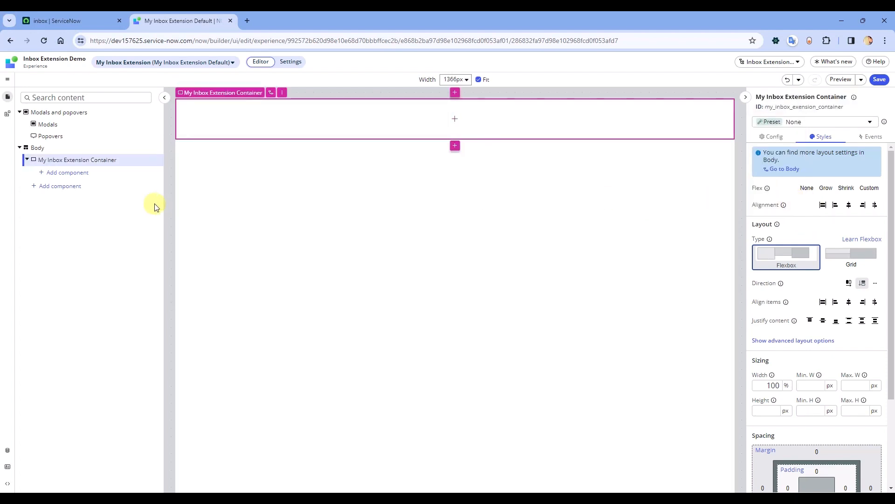
# Add a nested Container with preset None inside My Inbox Extension Container
pyautogui.click(78, 174)
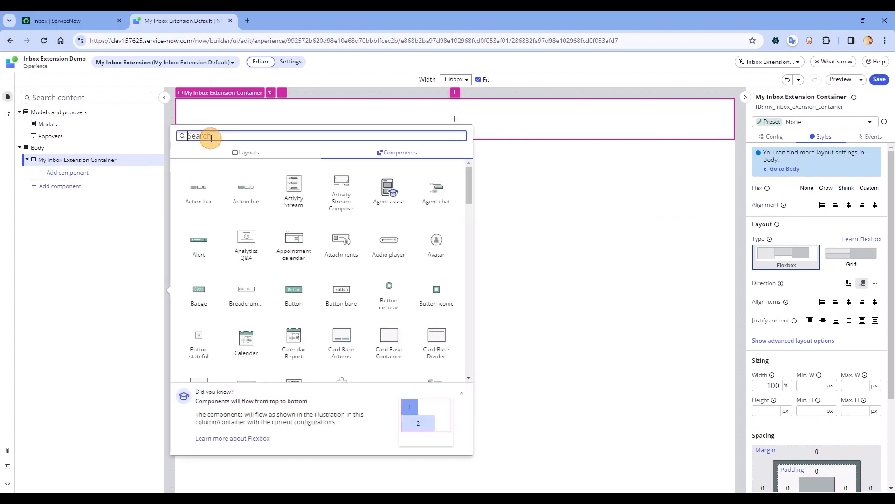
pyautogui.write('container')
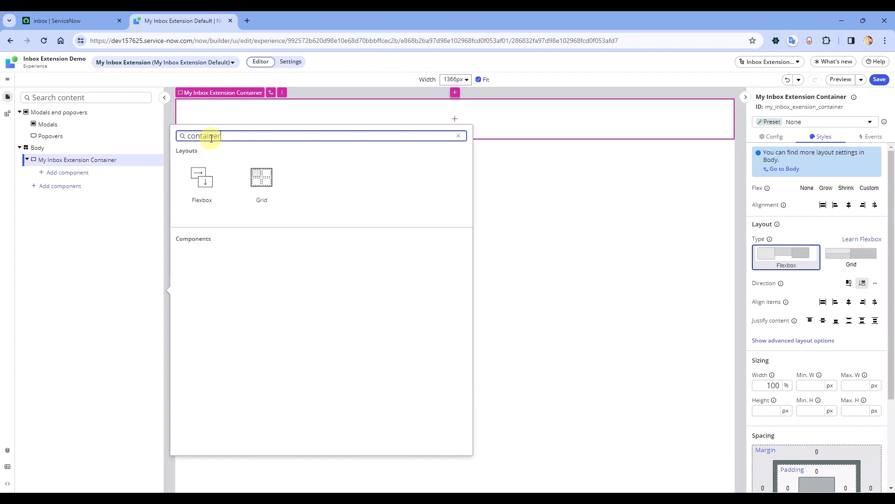
pyautogui.click(252, 282)
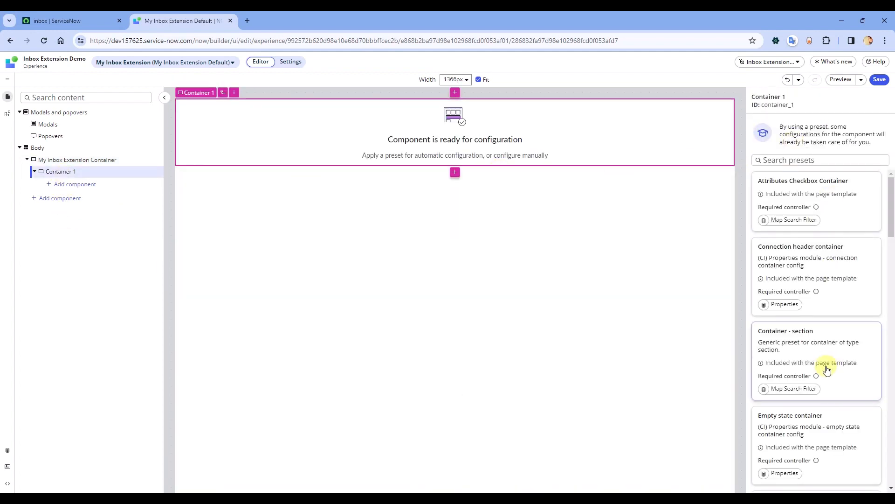
pyautogui.scroll(-10, 860, 352)
pyautogui.moveTo(891, 317); pyautogui.dragTo(892, 436)
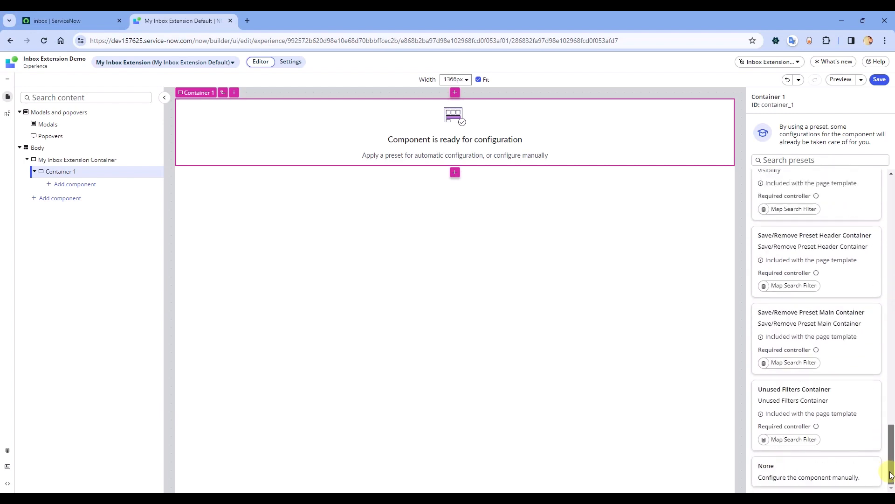
pyautogui.click(809, 471)
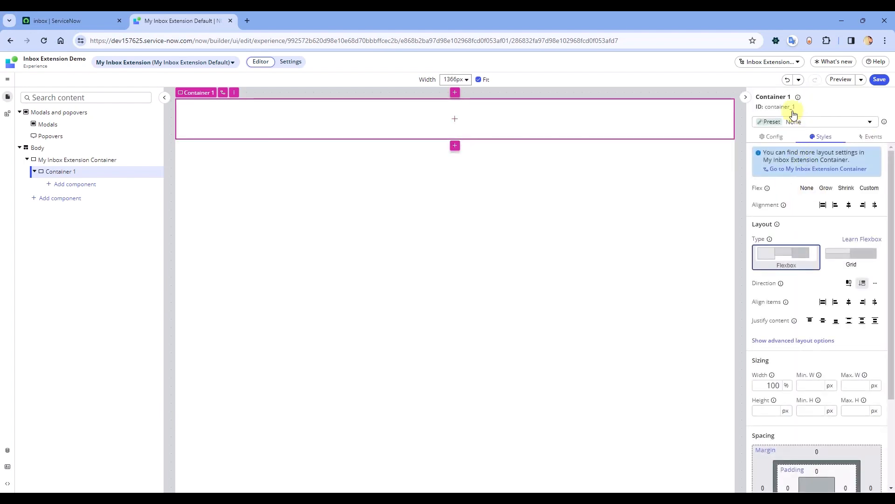
# Set the nested container's component label to Extension and its ID to extension, and save the page
pyautogui.click(779, 100)
pyautogui.tripleClick(709, 152)
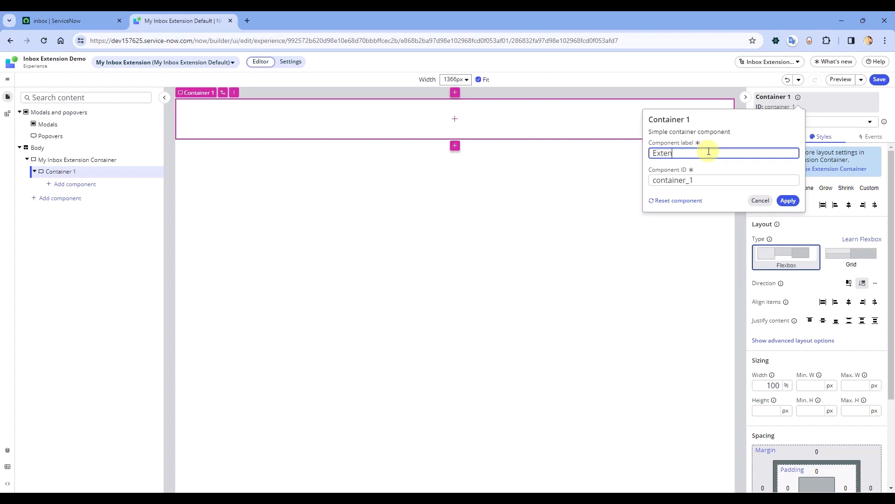
pyautogui.press('Tab')
pyautogui.write('ext')
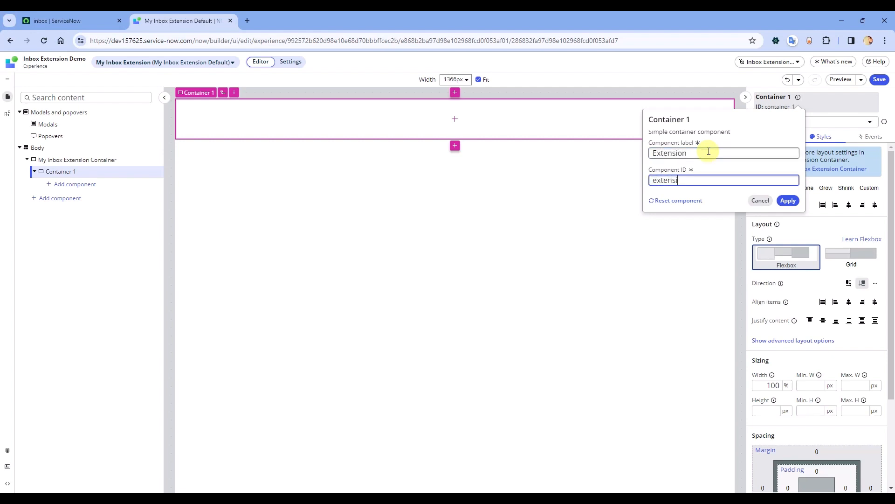
pyautogui.click(789, 200)
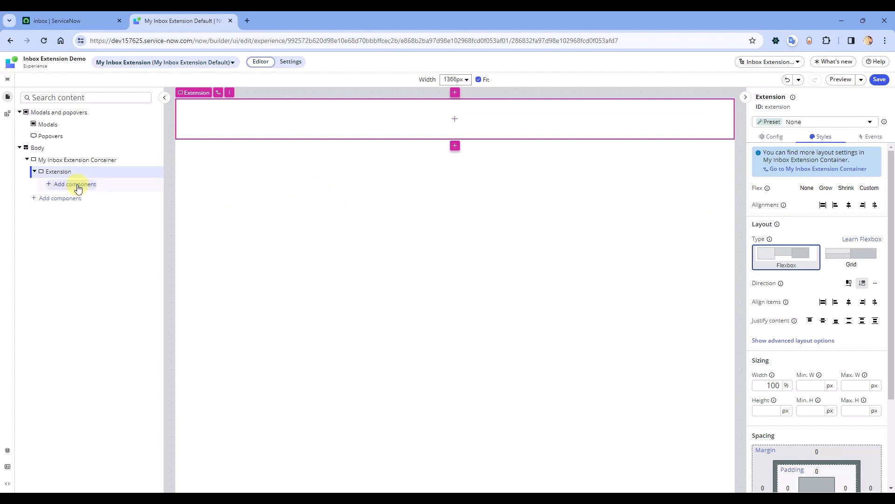
pyautogui.click(879, 80)
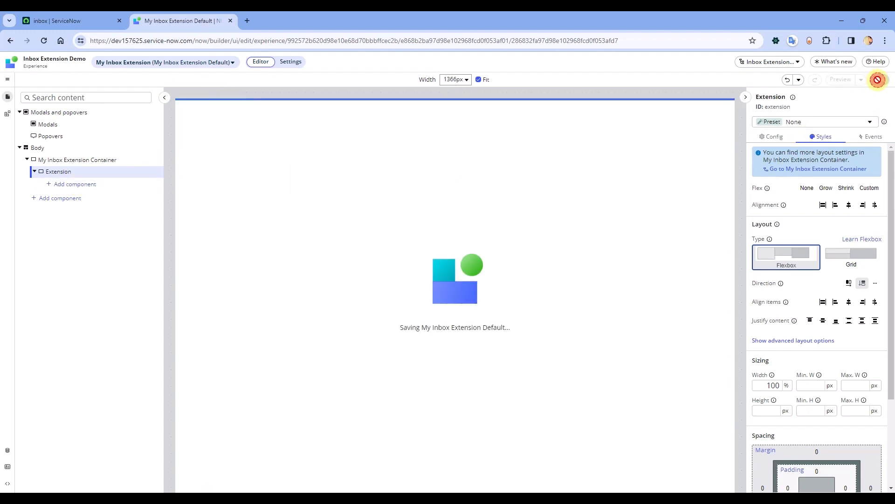
# Find Experiences in the ServiceNow navigator, open it in a new tab and open the Inbox Extension Demo record
pyautogui.click(71, 20)
pyautogui.click(52, 89)
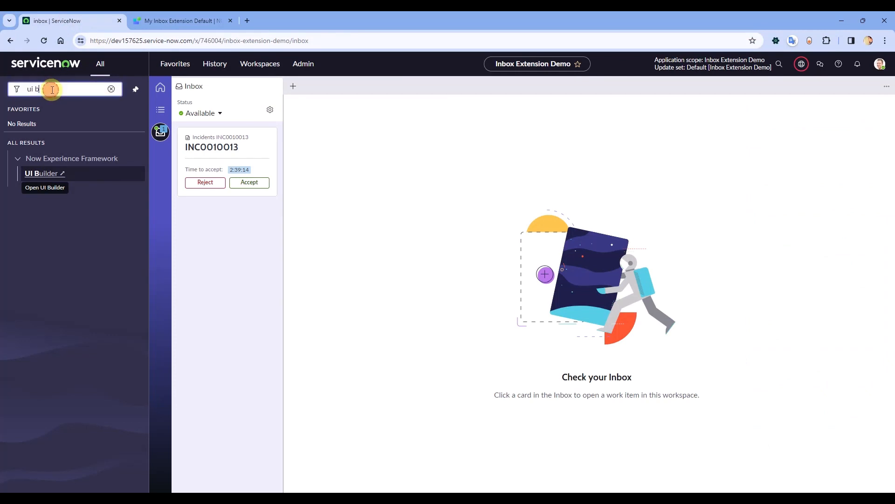
pyautogui.press('BackSpace')
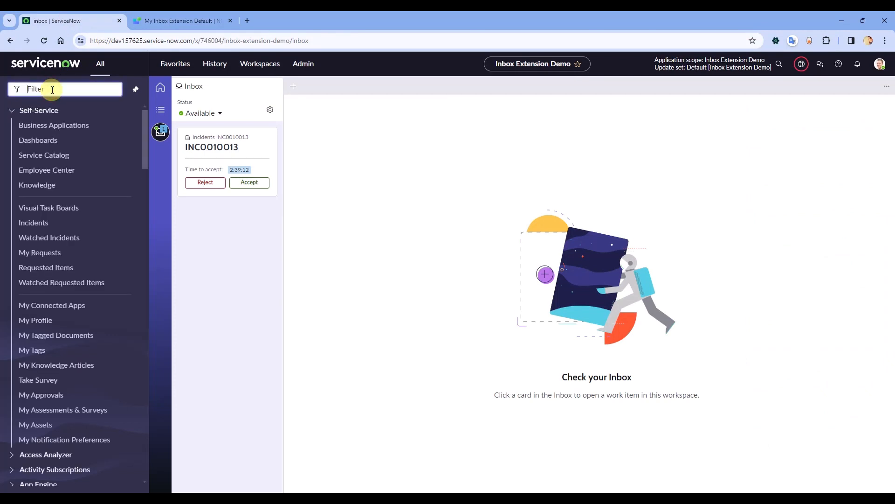
pyautogui.write('experiences')
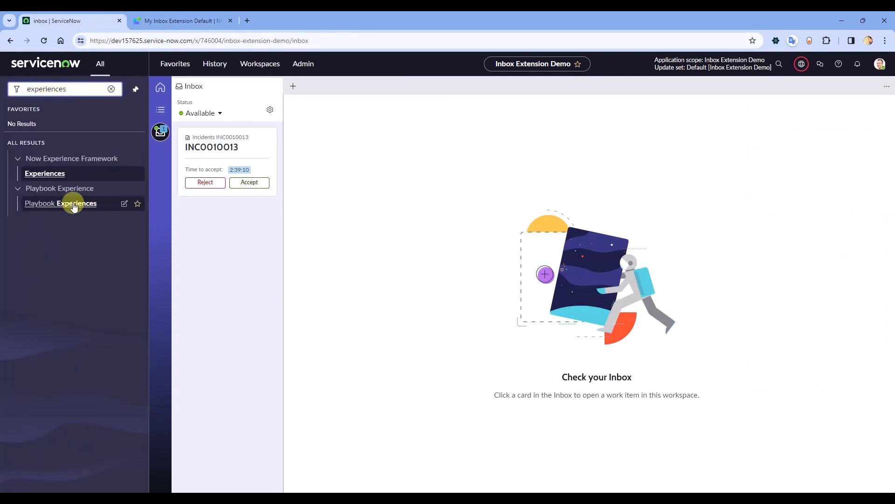
pyautogui.keyDown('ctrl'); pyautogui.click(59, 173); pyautogui.keyUp('ctrl')
pyautogui.click(303, 21)
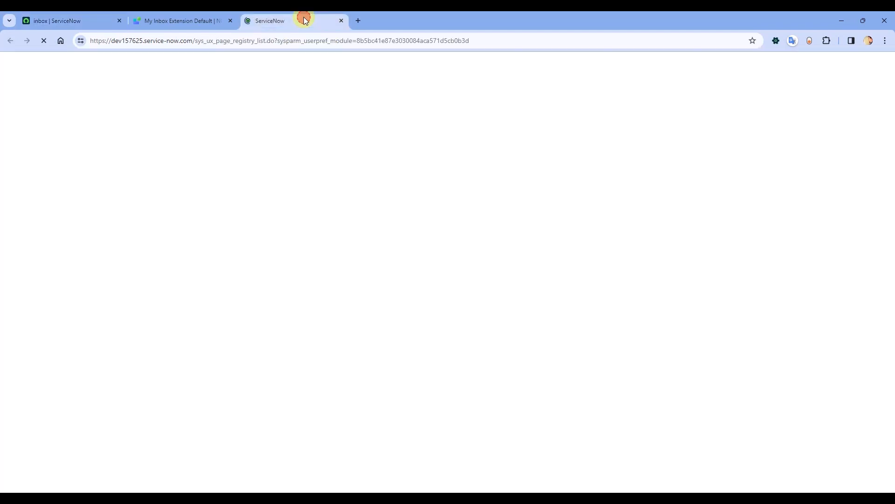
pyautogui.click(76, 127)
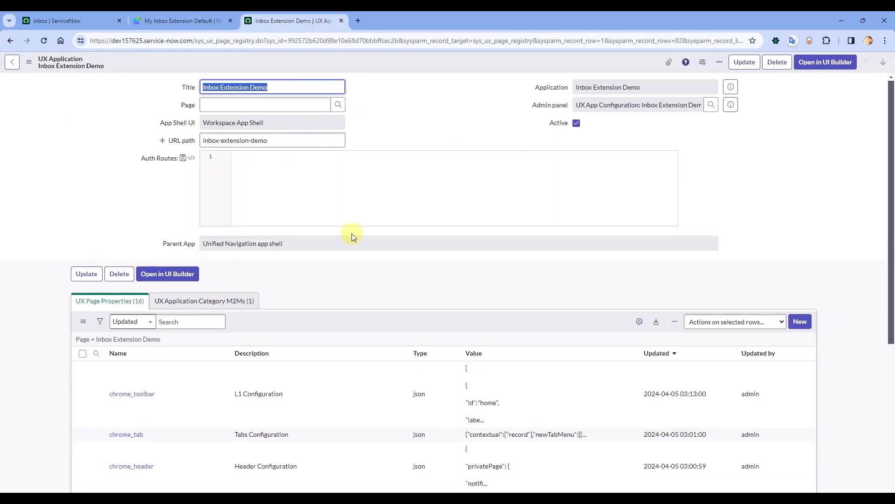
# Open the record's admin panel configuration and, from its UX screens, the Inbox page definition of Inbox Screen
pyautogui.click(730, 105)
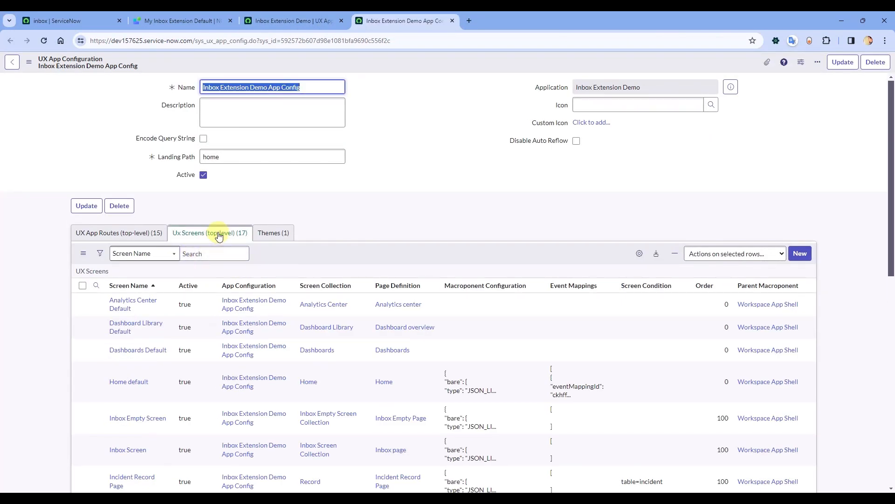
pyautogui.scroll(-3, 205, 223)
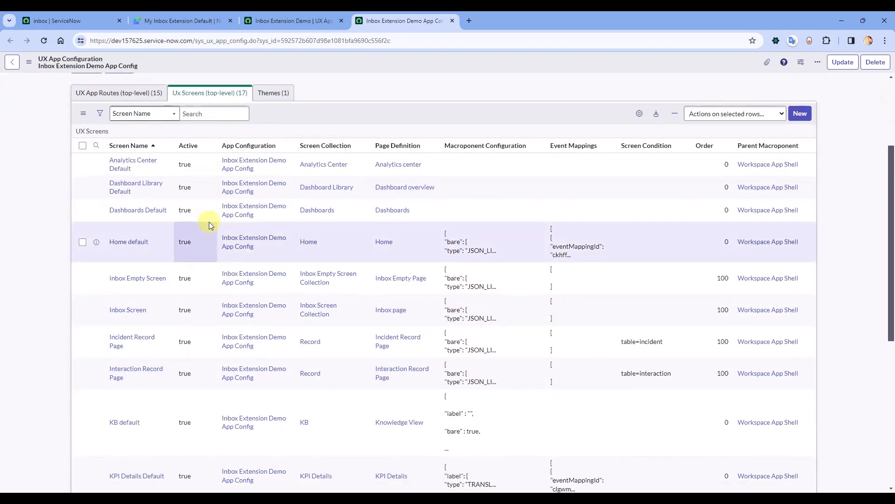
pyautogui.click(391, 310)
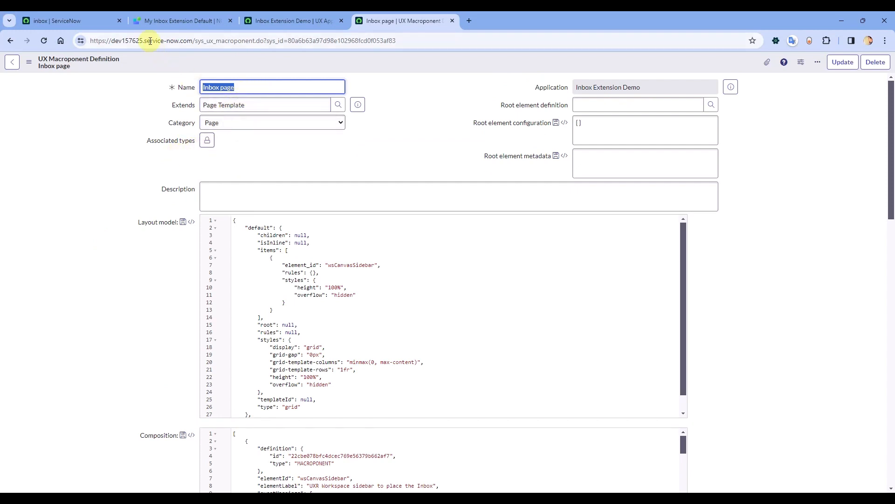
# Examine the Inbox page's Composition JSON, from the wsCanvasSidebar element to its overrides, against the workspace's inbox view
pyautogui.click(93, 20)
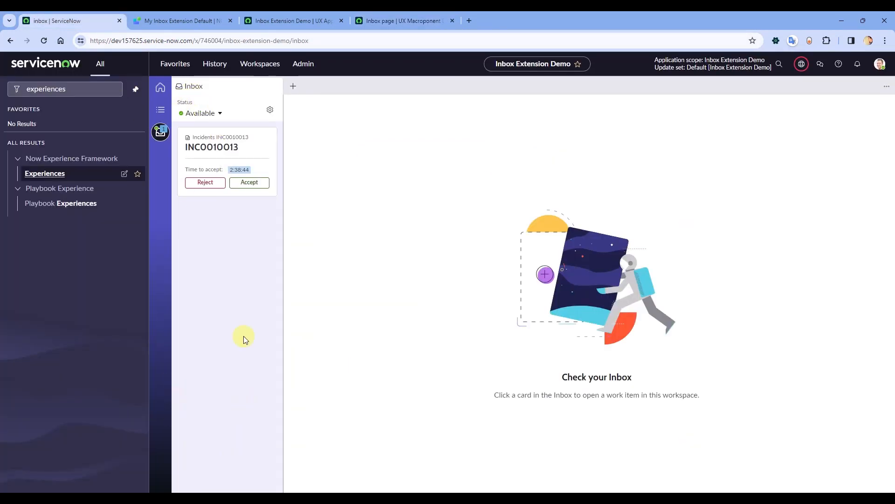
pyautogui.click(388, 20)
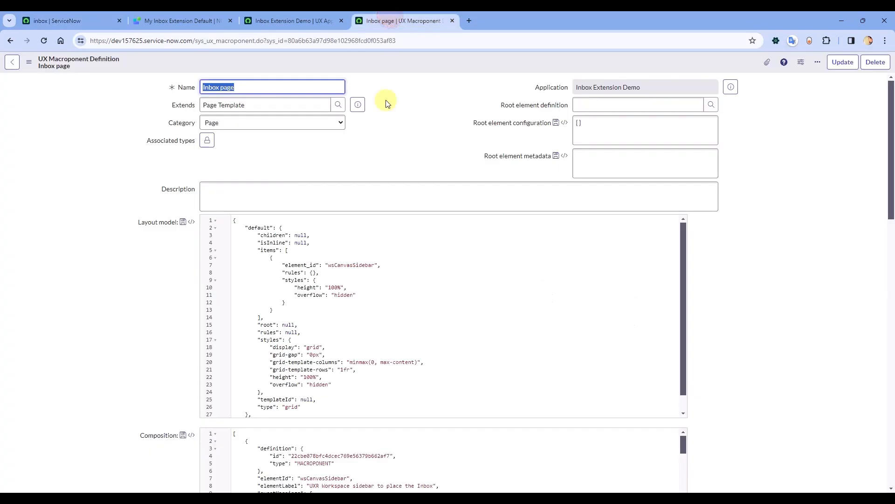
pyautogui.scroll(-3, 77, 278)
pyautogui.scroll(-4, 86, 294)
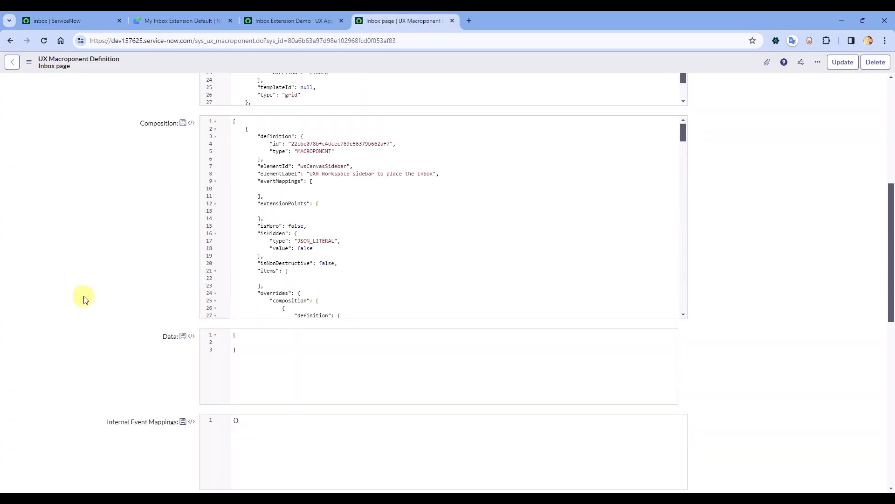
pyautogui.scroll(-3, 296, 219)
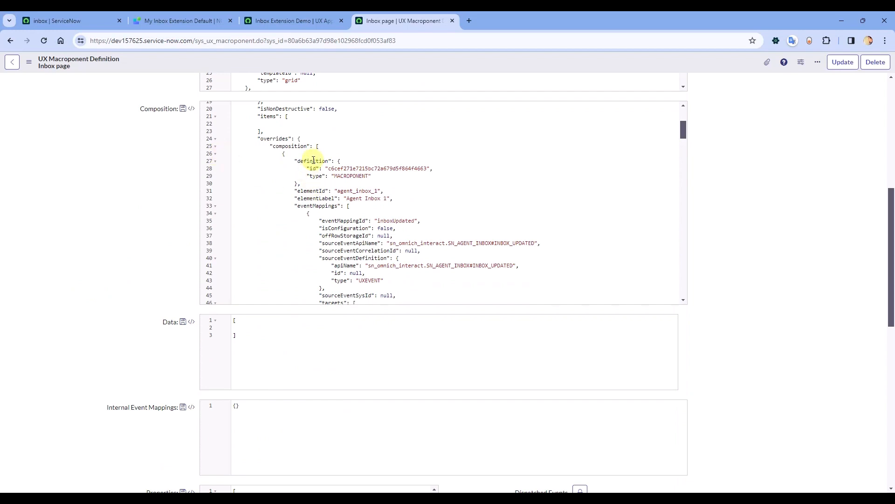
pyautogui.scroll(3, 318, 206)
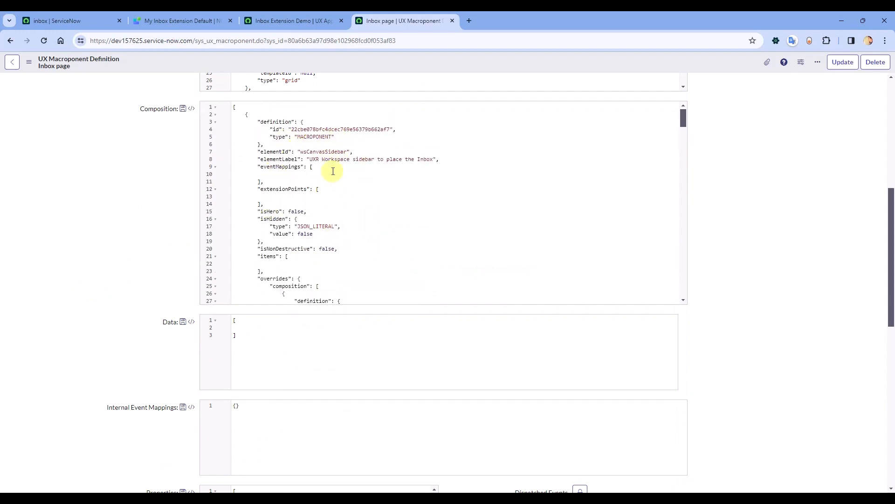
pyautogui.scroll(-2, 368, 193)
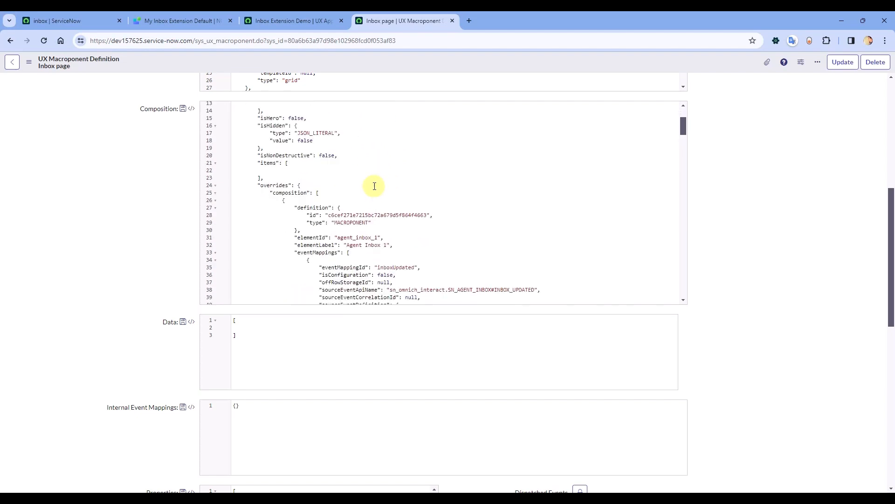
pyautogui.scroll(-1, 345, 190)
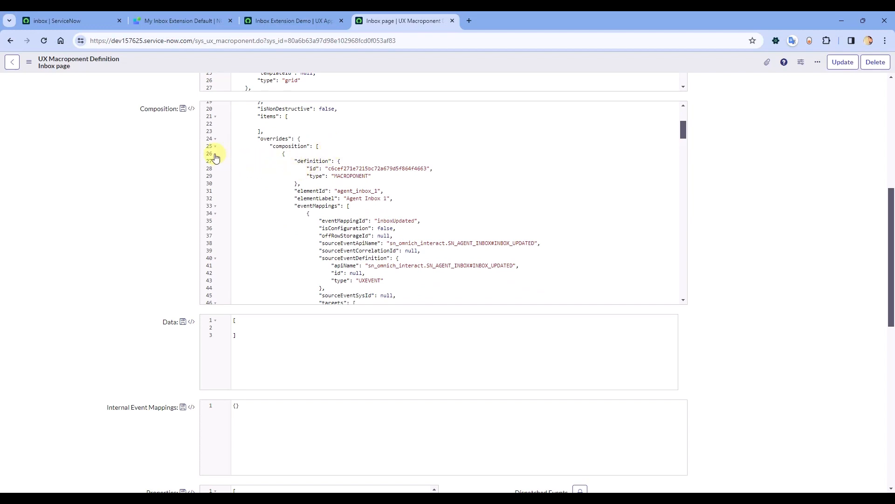
# Inspect the agent_inbox_1 object in the Composition overrides, compare it with the Extension container in UI Builder, and collapse its code block
pyautogui.click(282, 155)
pyautogui.write('{')
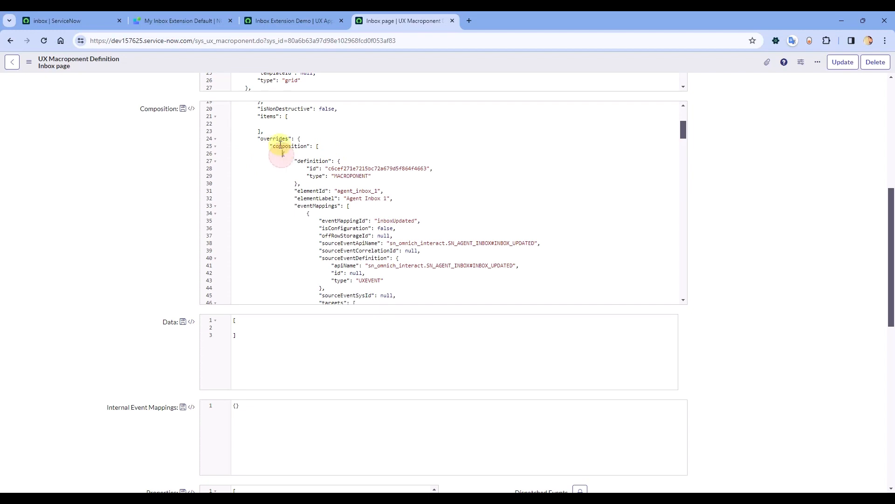
pyautogui.moveTo(283, 154); pyautogui.dragTo(285, 183)
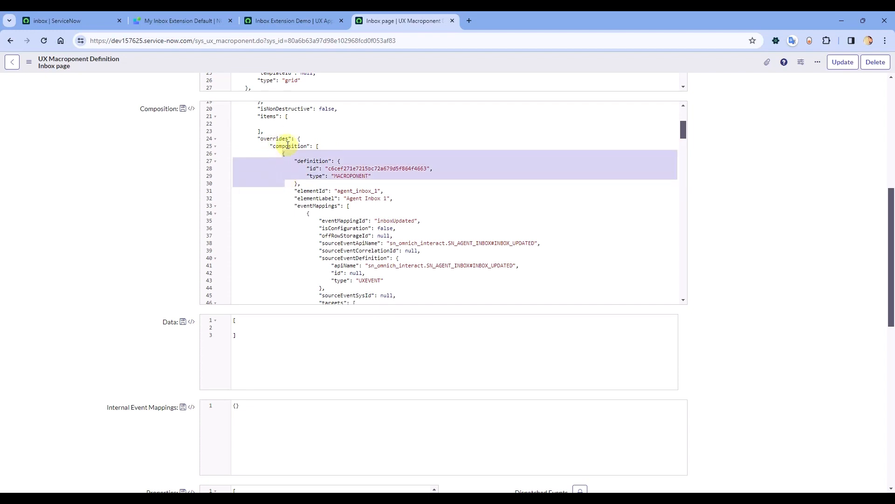
pyautogui.click(195, 22)
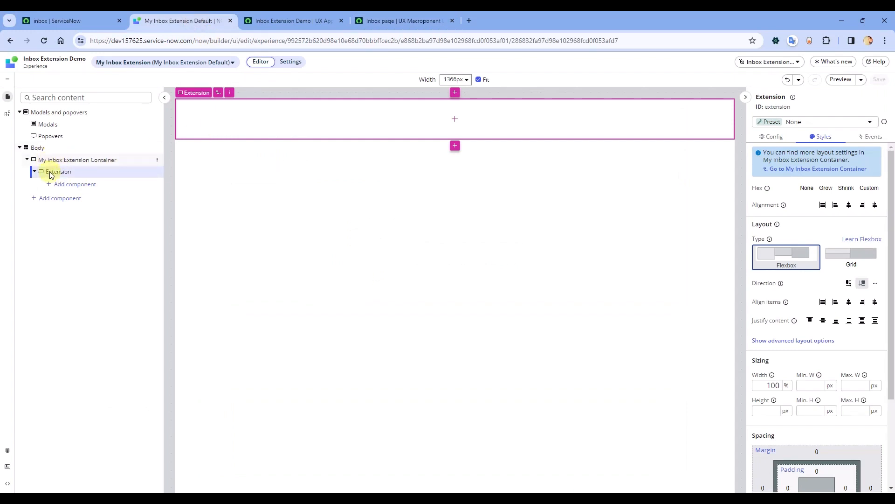
pyautogui.click(388, 22)
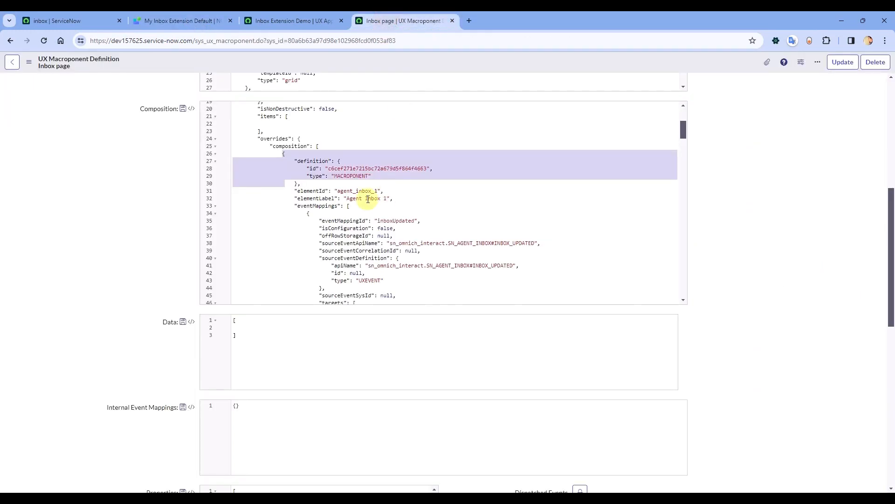
pyautogui.click(336, 191)
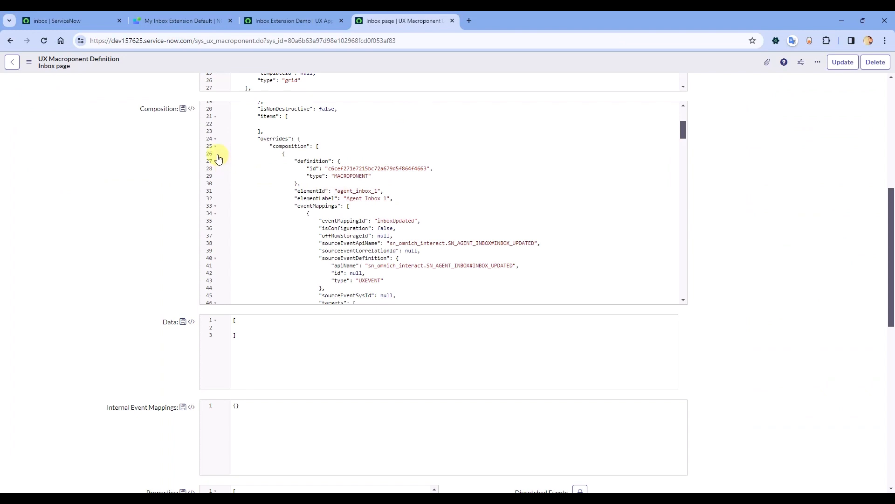
pyautogui.doubleClick(351, 191)
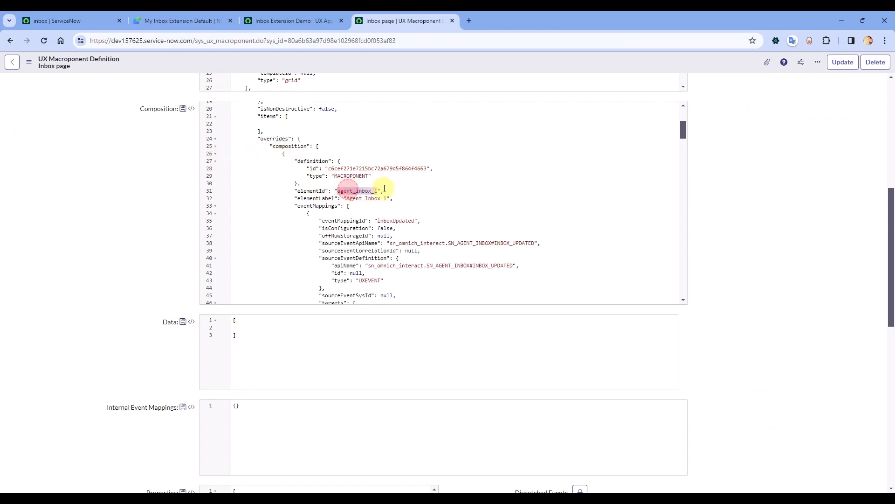
pyautogui.click(216, 154)
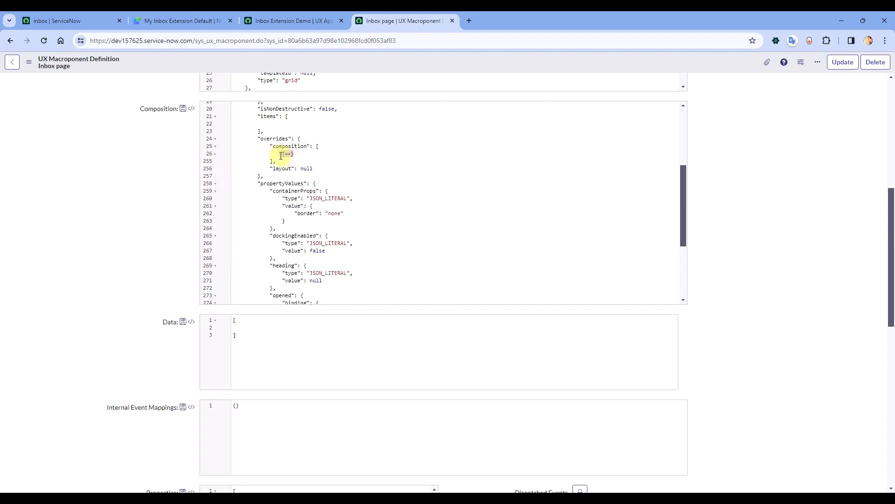
# Switch to UI Builder and open the page definition of My Inbox Extension Default
pyautogui.click(184, 20)
pyautogui.click(7, 80)
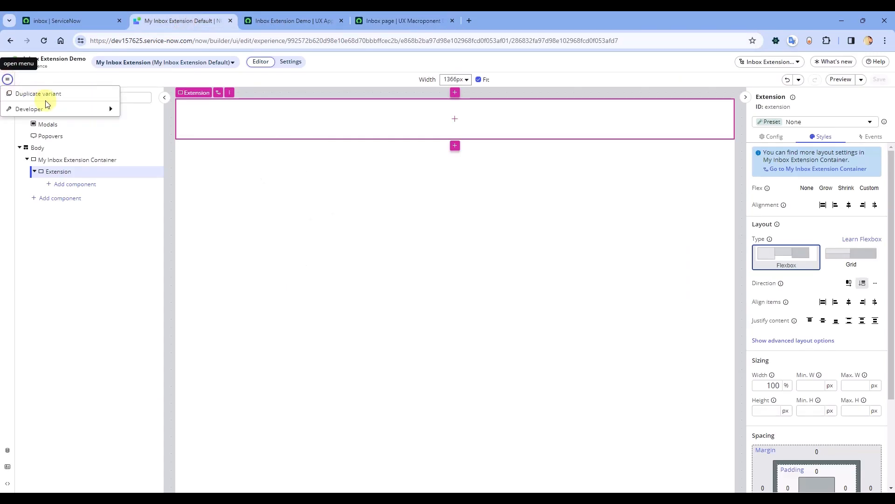
pyautogui.moveTo(54, 108)
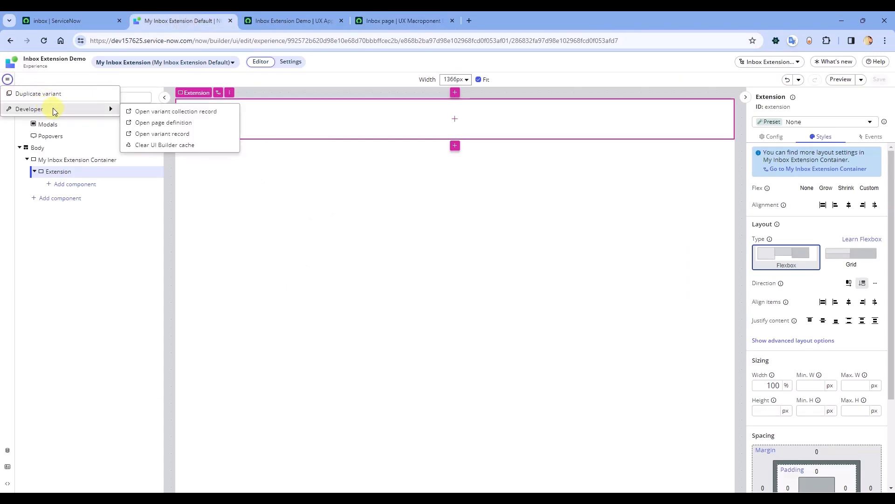
pyautogui.click(168, 125)
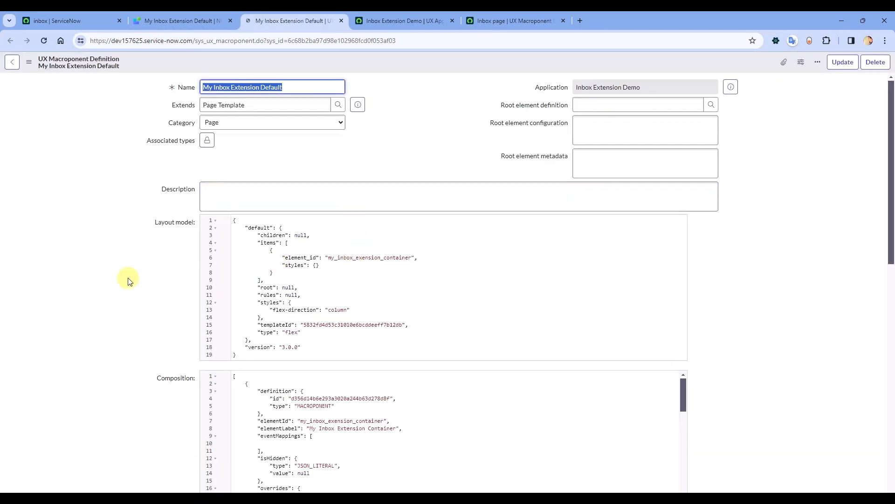
# In the Composition JSON, collapse the Extension object and the layout block under My Inbox Extension Container's overrides, and return to UI Builder
pyautogui.scroll(-5, 121, 284)
pyautogui.scroll(-1, 155, 272)
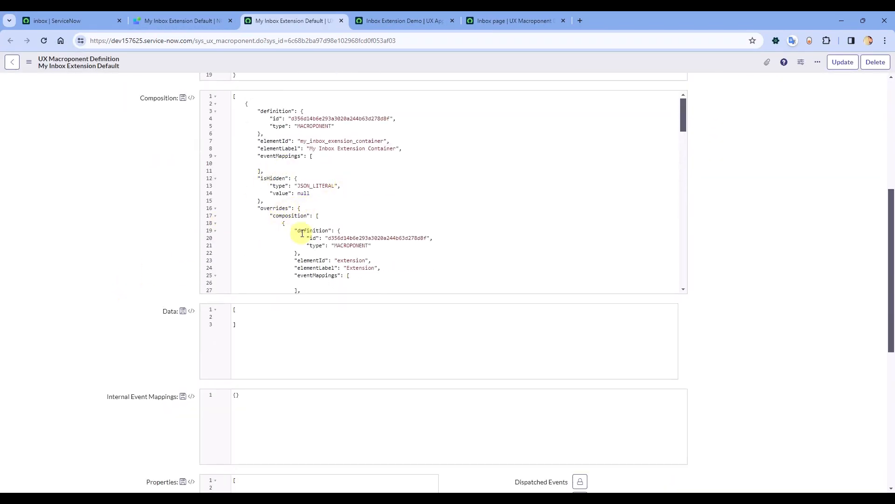
pyautogui.scroll(-1, 267, 232)
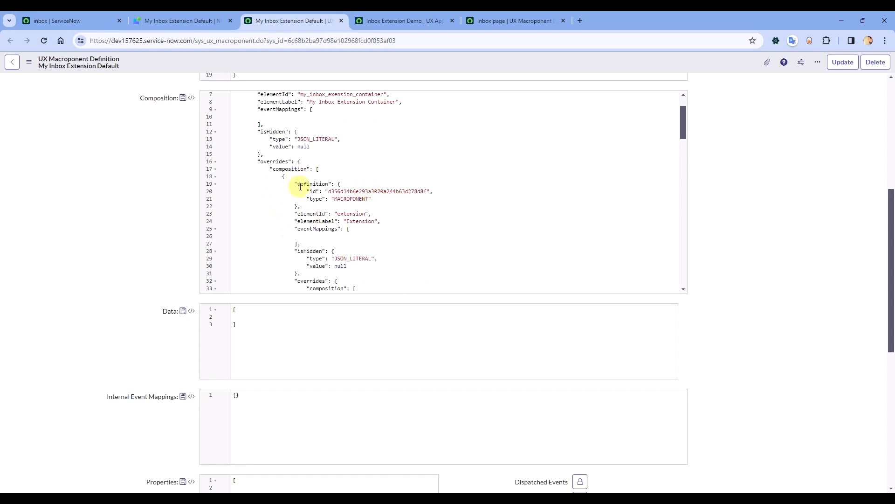
pyautogui.click(216, 177)
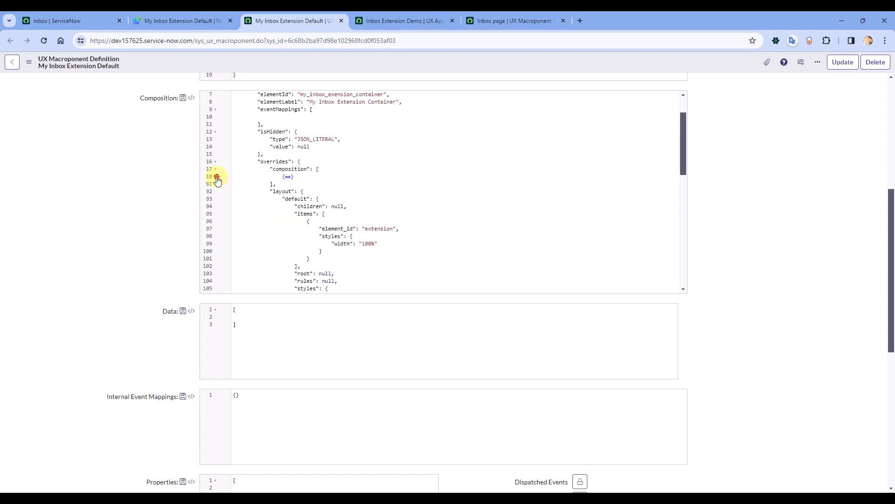
pyautogui.click(216, 192)
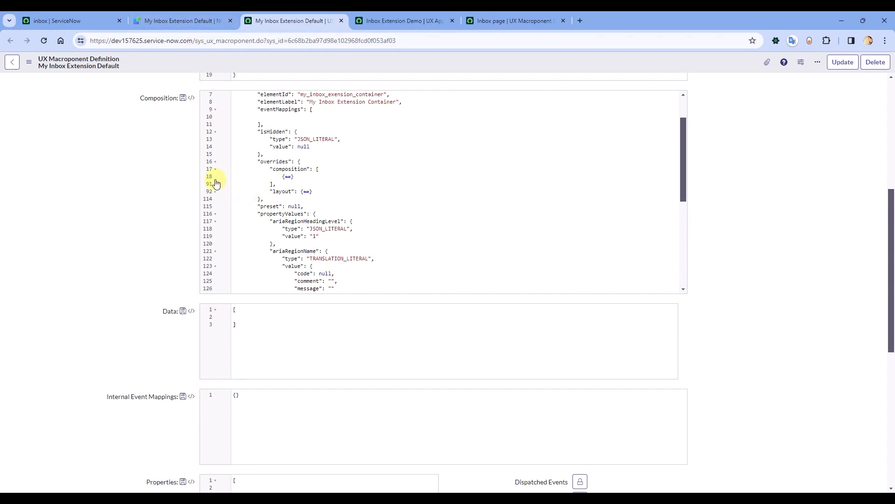
pyautogui.click(189, 23)
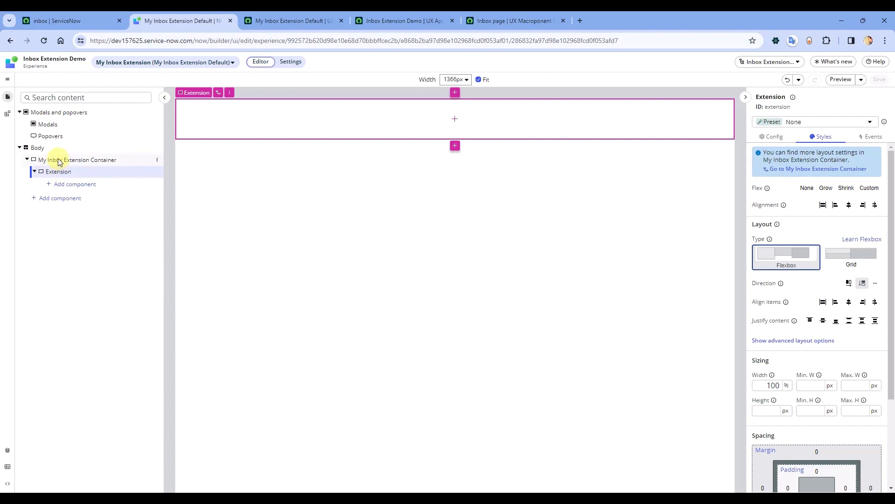
# In the My Inbox Extension Default macroponent's Composition, paste the copied component block after the Extension element inside My Inbox Extension Container
pyautogui.click(298, 21)
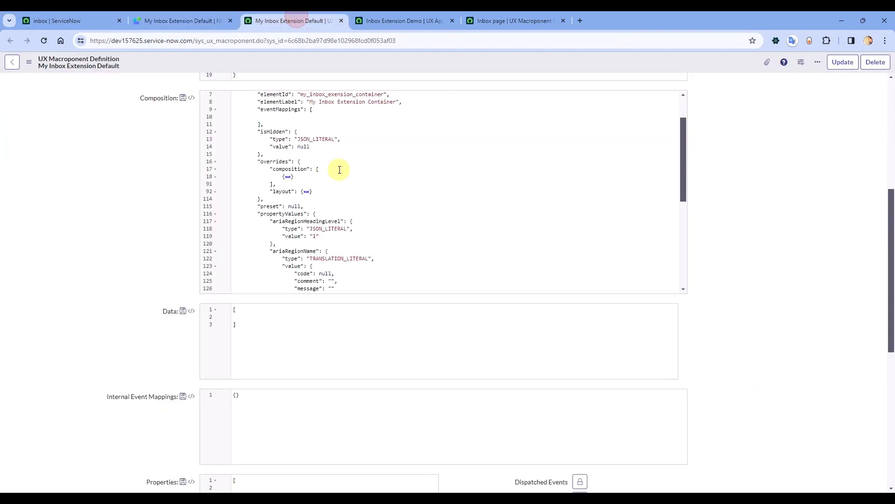
pyautogui.click(216, 177)
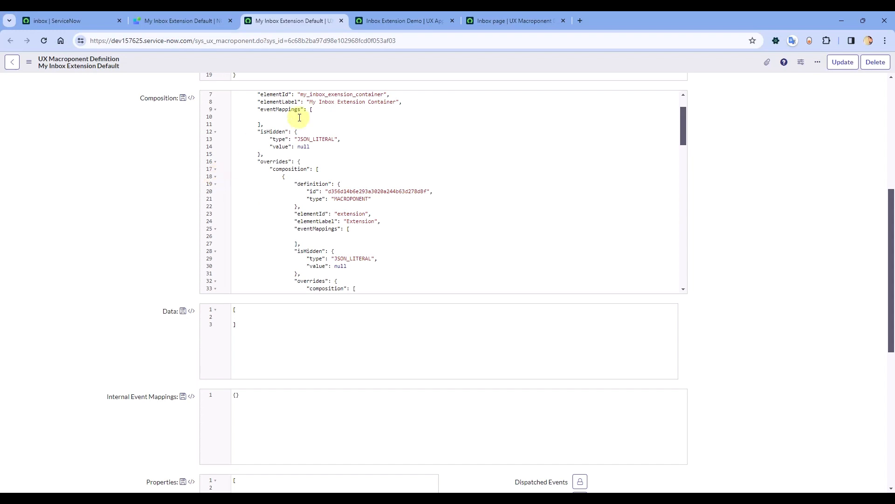
pyautogui.scroll(2, 300, 118)
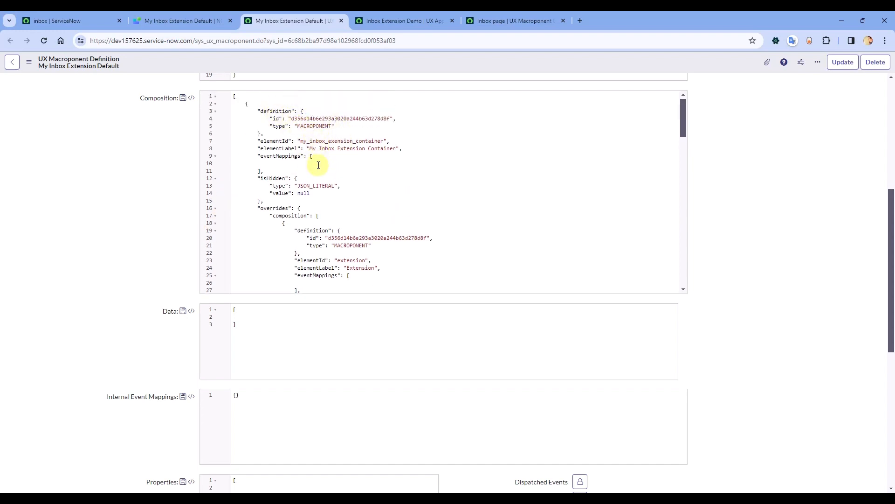
pyautogui.scroll(-3, 314, 166)
pyautogui.scroll(-2, 313, 187)
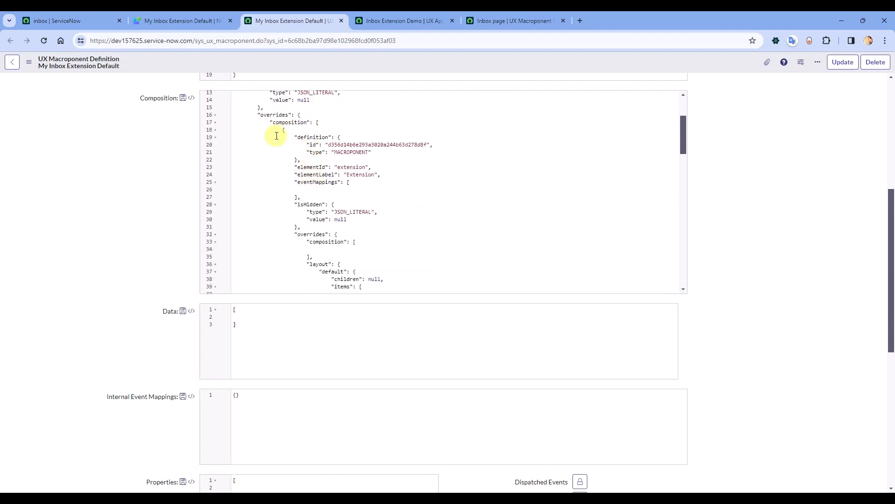
pyautogui.click(216, 130)
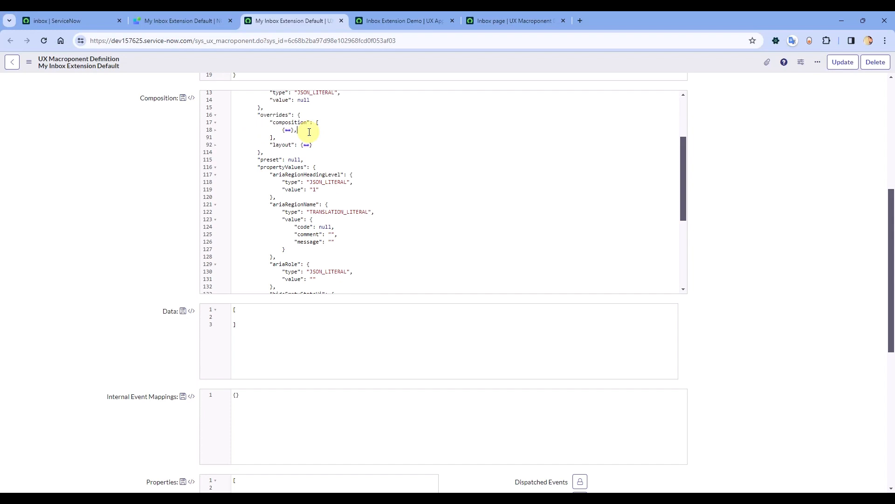
pyautogui.press('Return')
pyautogui.hotkey('ctrl', 'v')
# Copy the entire Composition JSON into the validator at jsonlint.com and validate it
pyautogui.hotkey('ctrl', 'a')
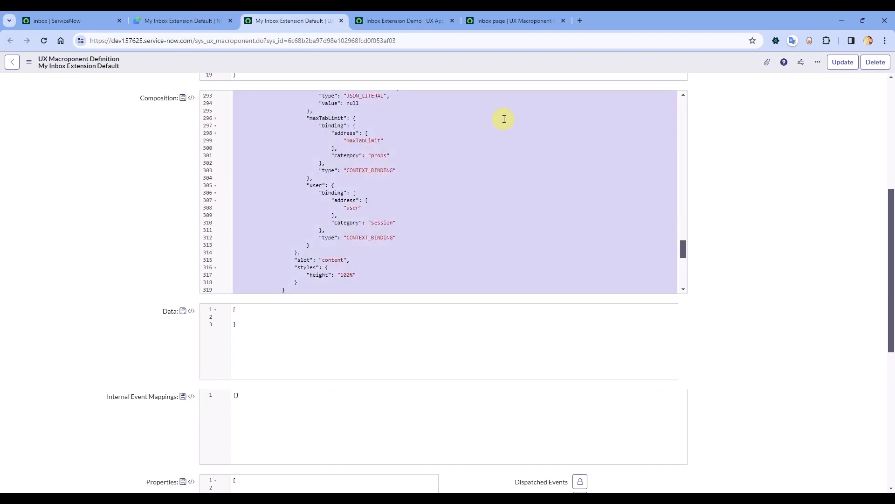
pyautogui.click(581, 26)
pyautogui.write('jsonlint.com')
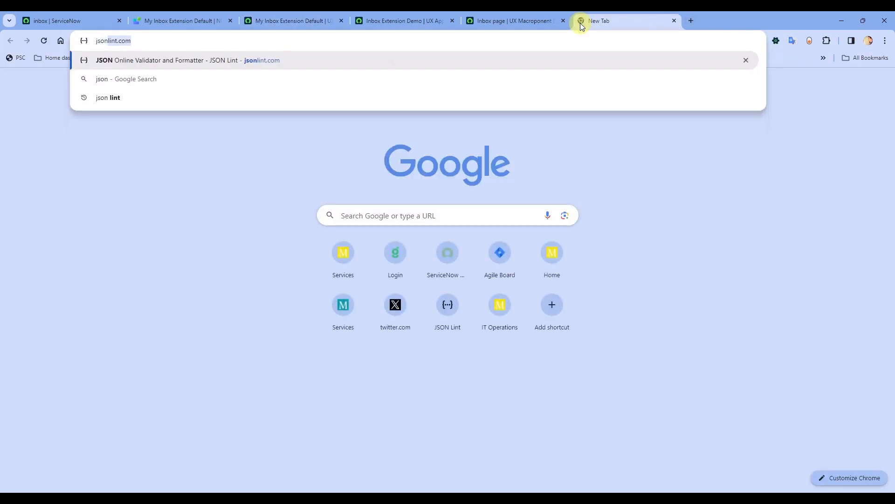
pyautogui.press('Return')
pyautogui.hotkey('ctrl', 'v')
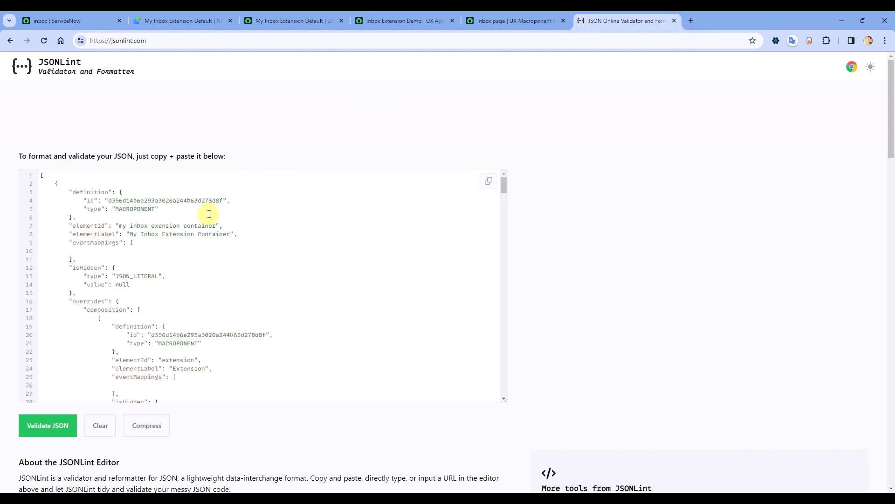
pyautogui.click(63, 426)
# Replace the My Inbox Extension Default macroponent's Composition with the JSON formatted by JSONLint and save the record
pyautogui.click(148, 301)
pyautogui.hotkey('ctrl', 'a')
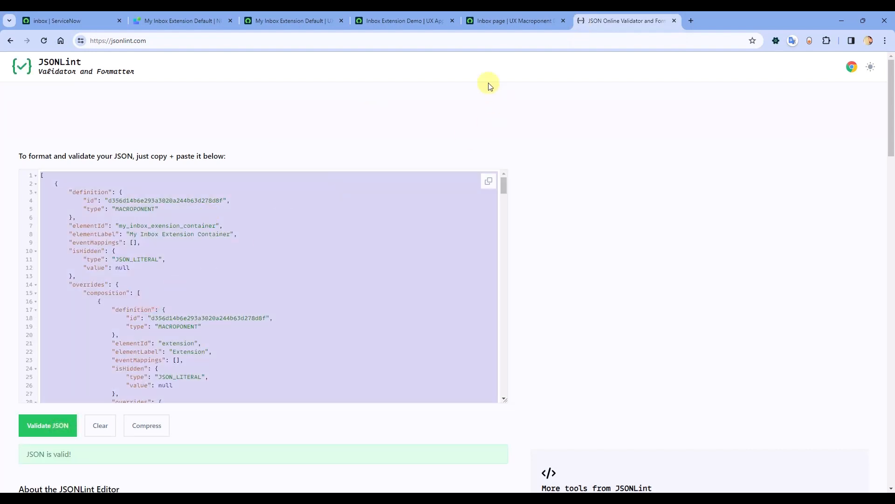
pyautogui.click(303, 20)
pyautogui.click(365, 24)
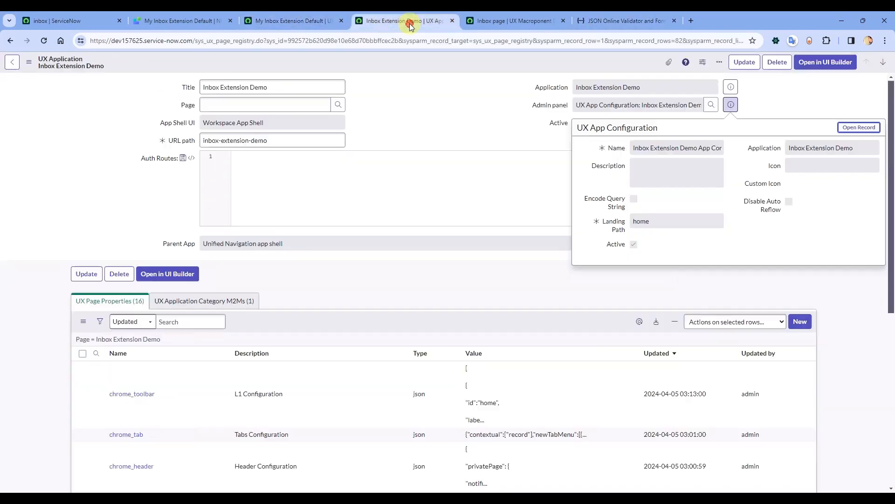
pyautogui.click(485, 21)
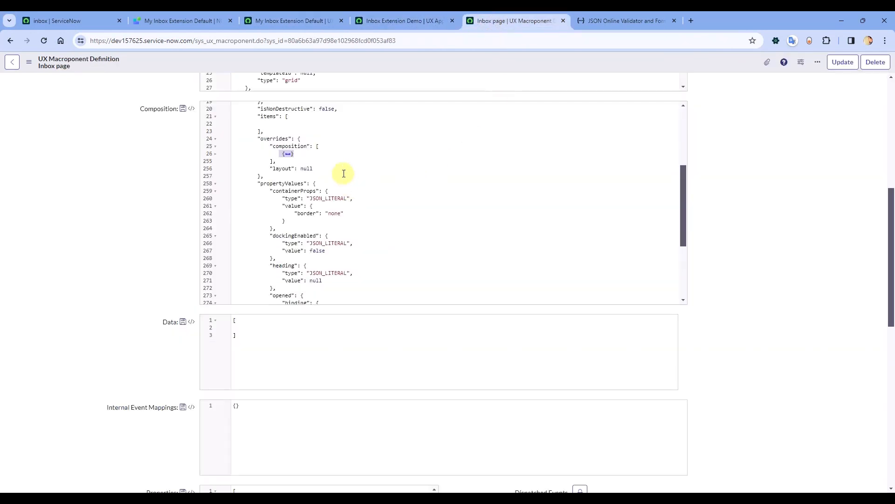
pyautogui.click(294, 23)
pyautogui.click(338, 176)
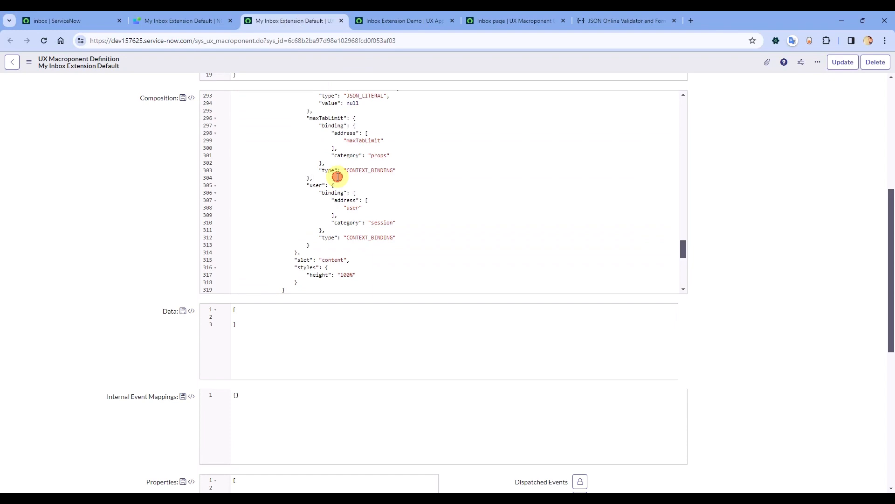
pyautogui.hotkey('ctrl', 'a')
pyautogui.hotkey('ctrl', 'v')
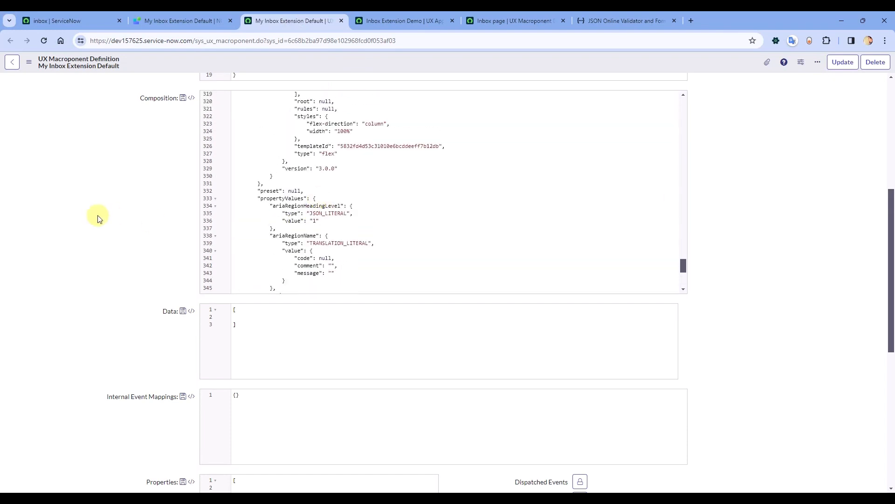
pyautogui.scroll(5, 96, 227)
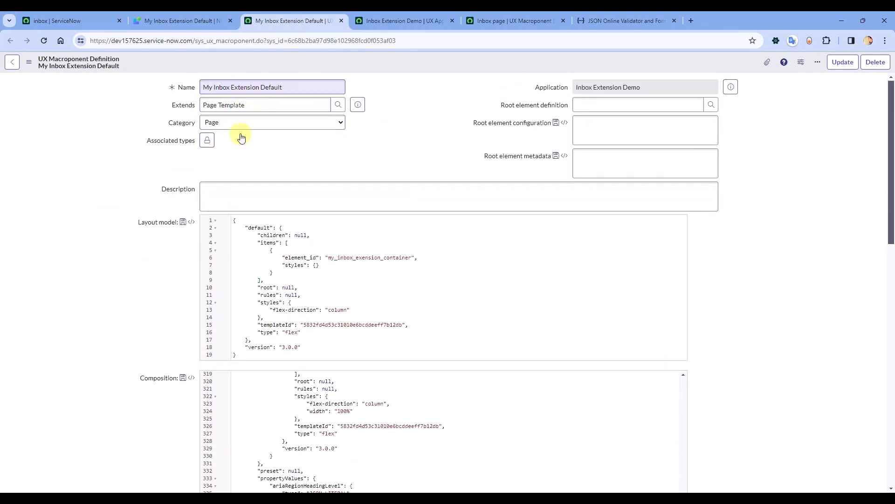
pyautogui.scroll(-4, 89, 324)
pyautogui.hotkey('ctrl', 's')
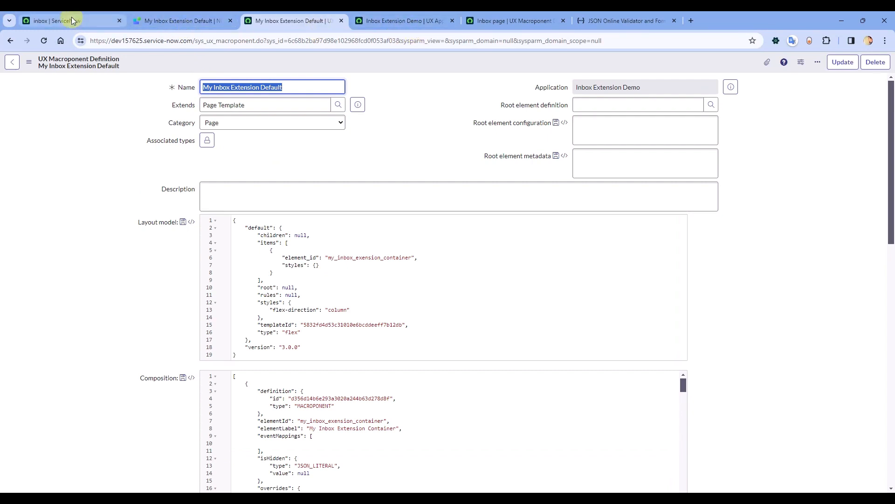
# Reload the My Inbox Extension Default page in UI Builder to check its component tree
pyautogui.click(179, 21)
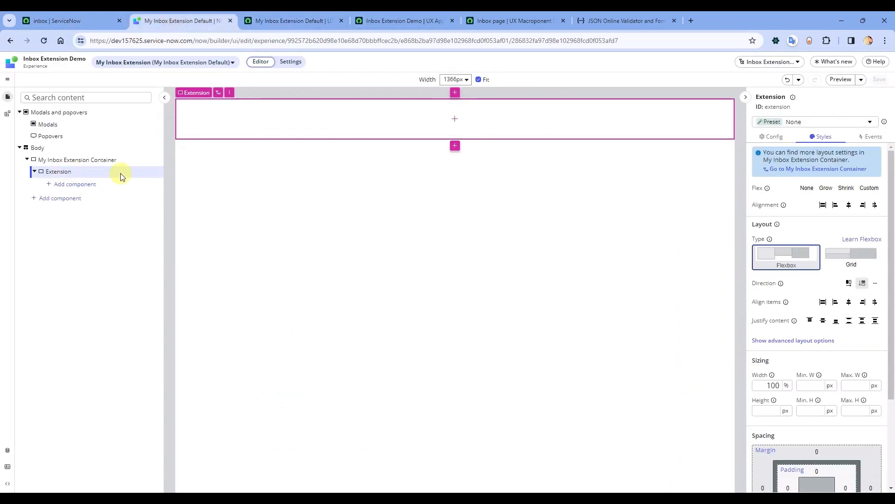
pyautogui.click(214, 42)
pyautogui.press('Return')
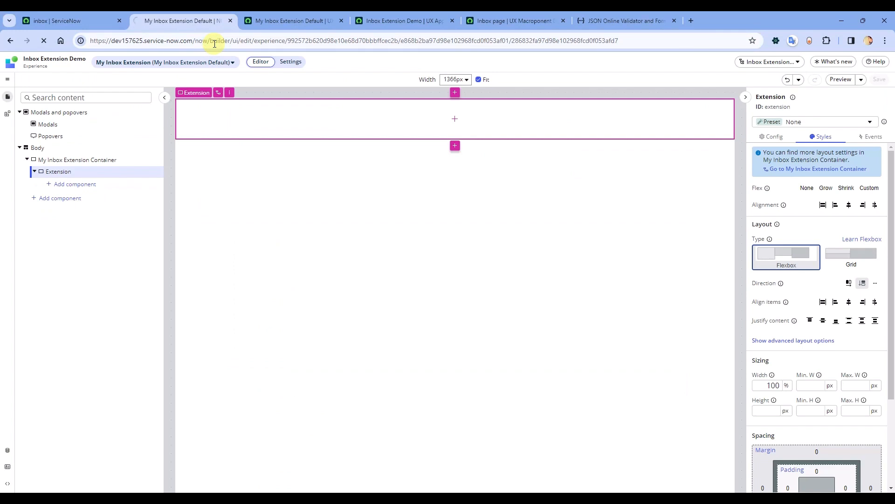
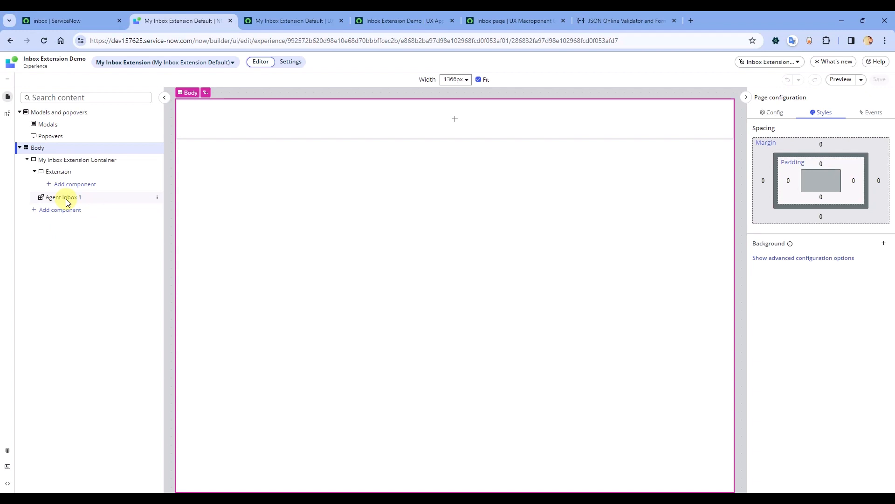
# Return to the JSONLint copy and fold the Extension element in the composition overrides to locate the Agent Inbox 1 element
pyautogui.click(601, 20)
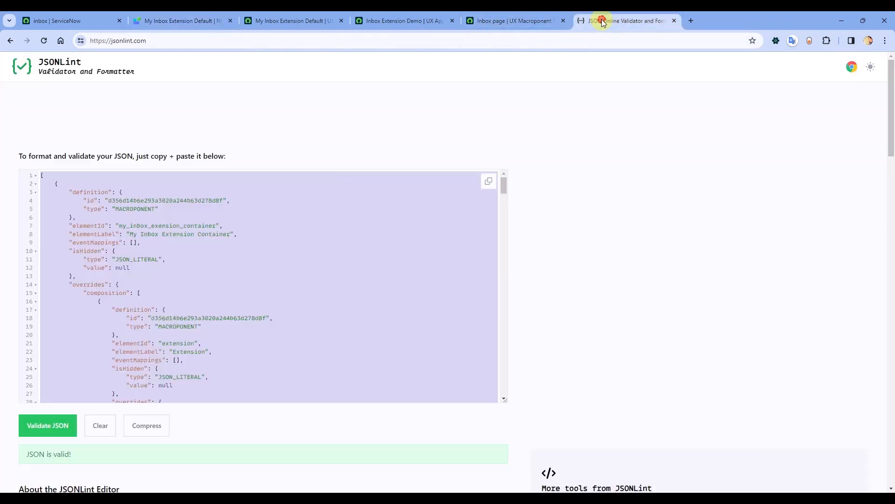
pyautogui.click(213, 315)
pyautogui.scroll(-4, 196, 298)
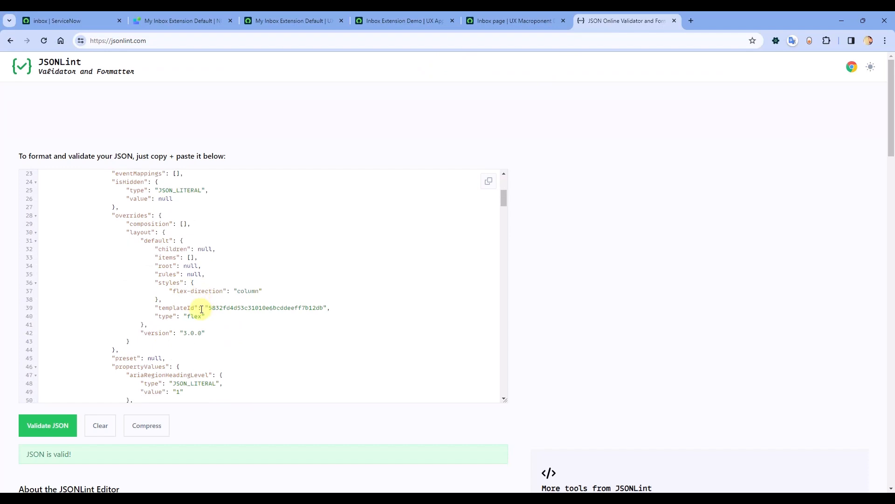
pyautogui.scroll(4, 201, 308)
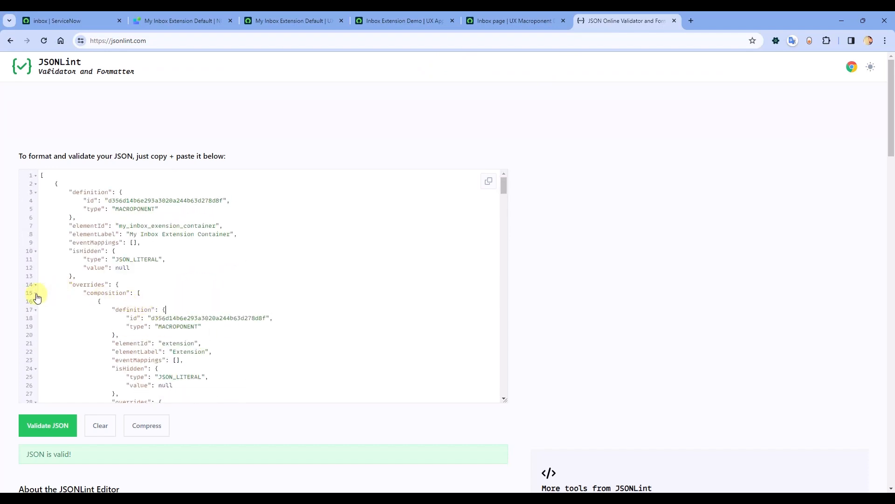
pyautogui.click(36, 293)
pyautogui.click(37, 302)
pyautogui.click(36, 293)
pyautogui.click(36, 302)
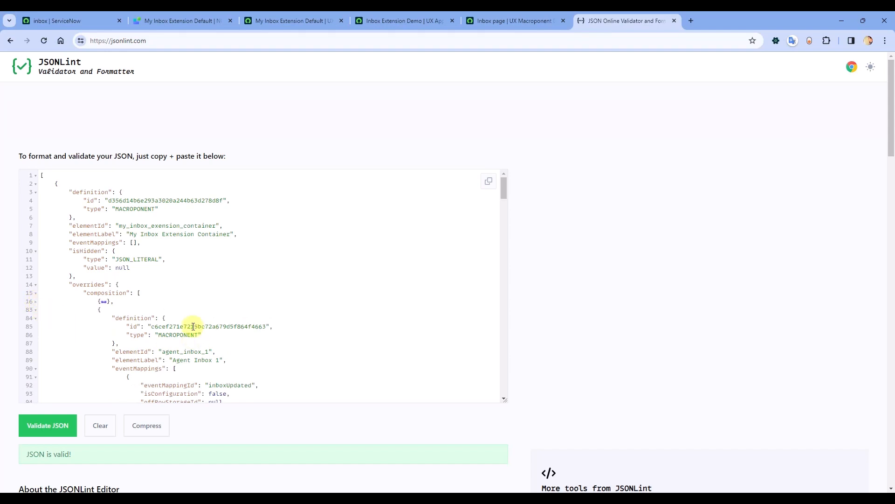
# Set the Agent Inbox 1 element's slot to null and copy the whole JSON
pyautogui.scroll(-2, 195, 325)
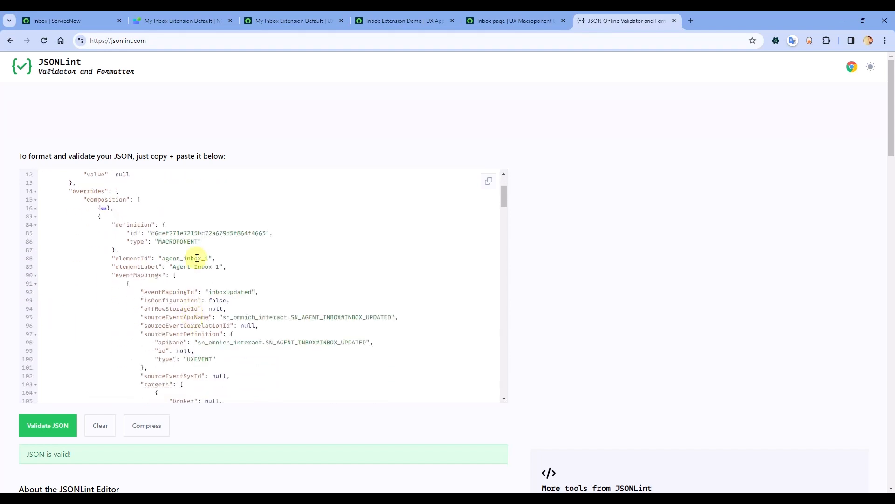
pyautogui.click(36, 276)
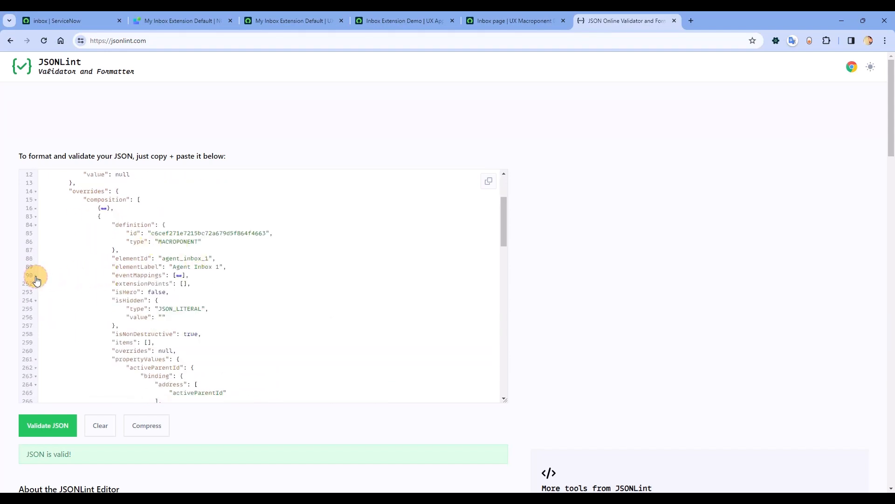
pyautogui.click(35, 360)
pyautogui.scroll(-2, 70, 346)
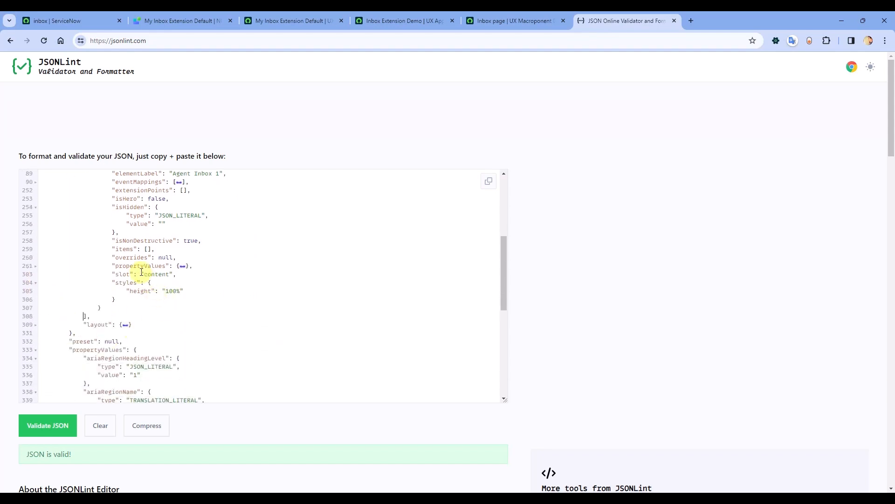
pyautogui.moveTo(141, 274); pyautogui.dragTo(173, 274)
pyautogui.write('null')
pyautogui.hotkey('ctrl', 'a')
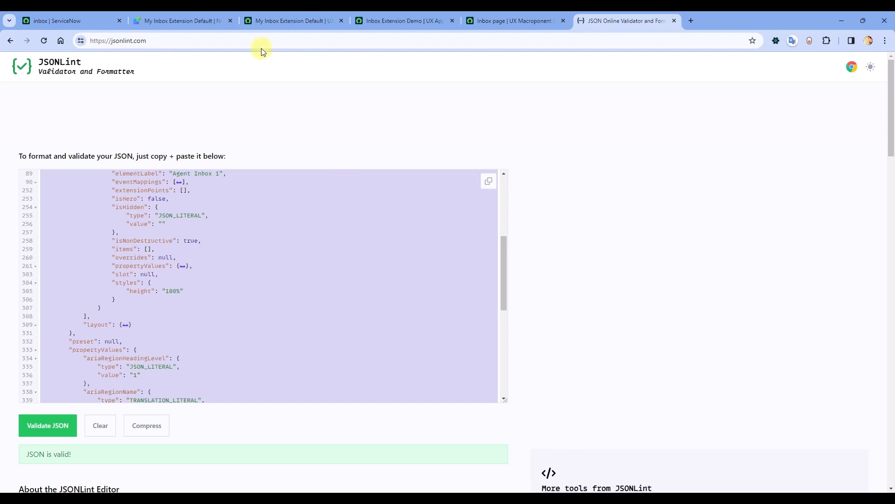
# Replace the My Inbox Extension Default macroponent's Composition with the JSON containing the null slot and save the record
pyautogui.click(298, 24)
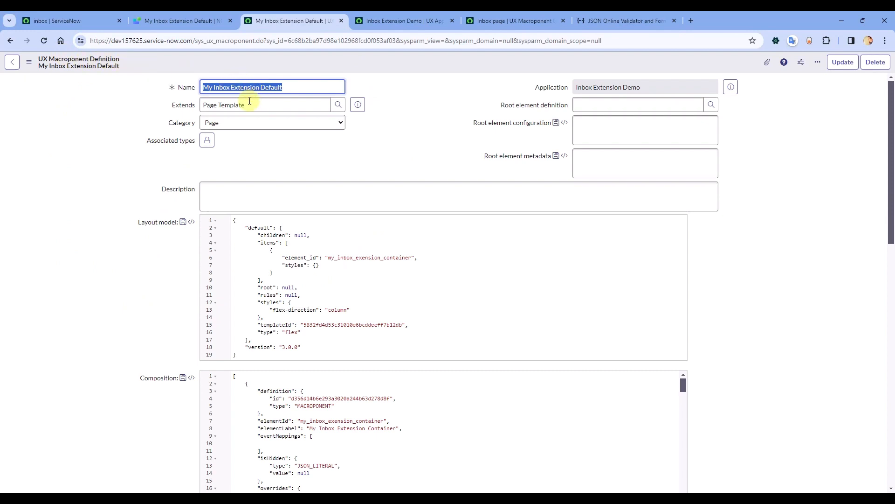
pyautogui.click(167, 22)
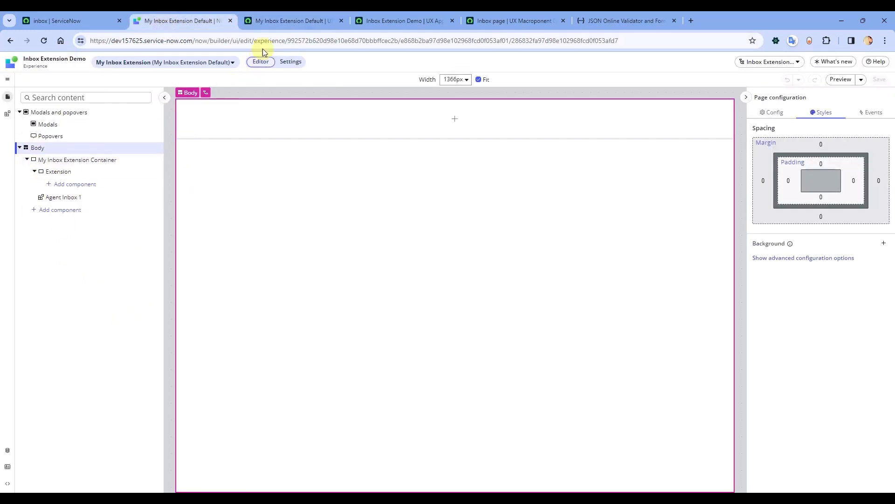
pyautogui.click(272, 20)
pyautogui.scroll(-5, 186, 294)
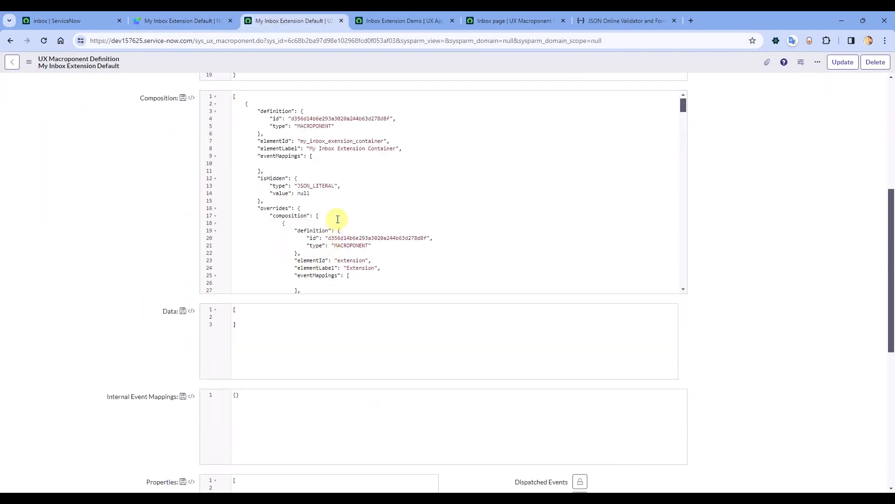
pyautogui.hotkey('ctrl', 'a')
pyautogui.hotkey('ctrl', 'v')
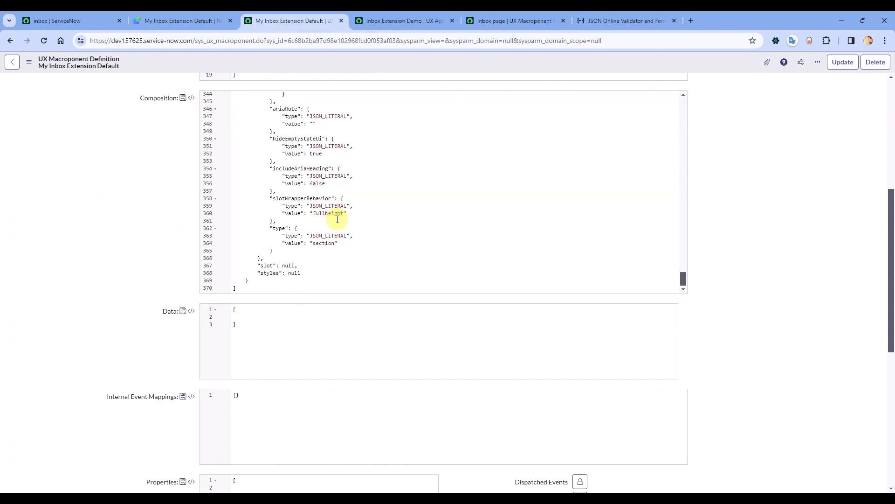
pyautogui.doubleClick(289, 266)
pyautogui.scroll(3, 344, 256)
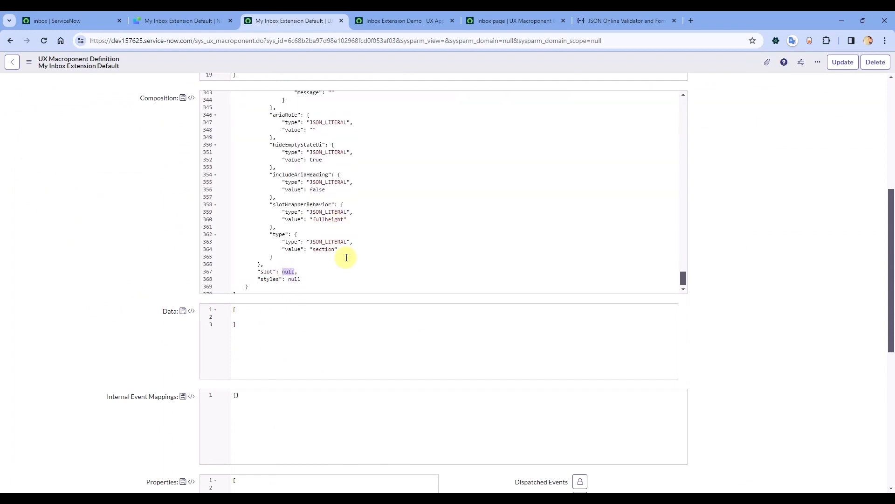
pyautogui.scroll(-3, 354, 253)
pyautogui.hotkey('ctrl', 's')
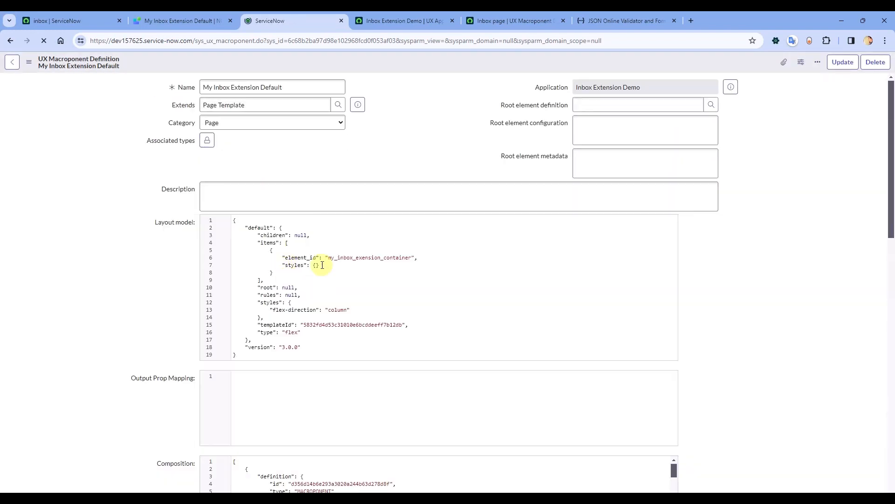
# Return to UI Builder and reload the My Inbox Extension page to load the updated composition
pyautogui.click(189, 23)
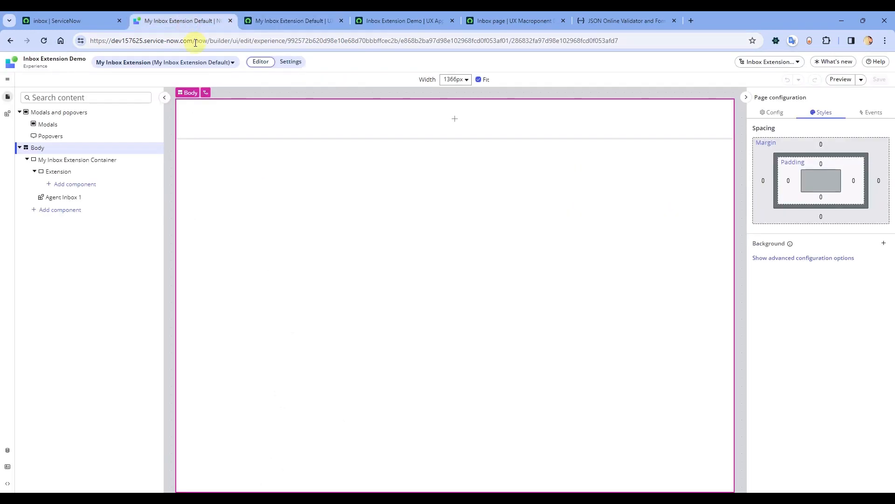
pyautogui.click(195, 41)
pyautogui.press('Return')
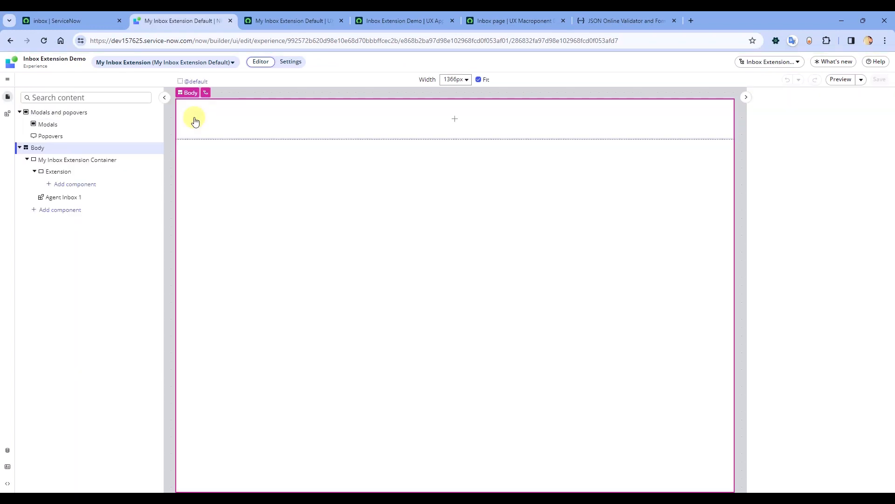
# Add a Button component inside the Extension container with preset None for manual configuration
pyautogui.click(74, 186)
pyautogui.click(300, 295)
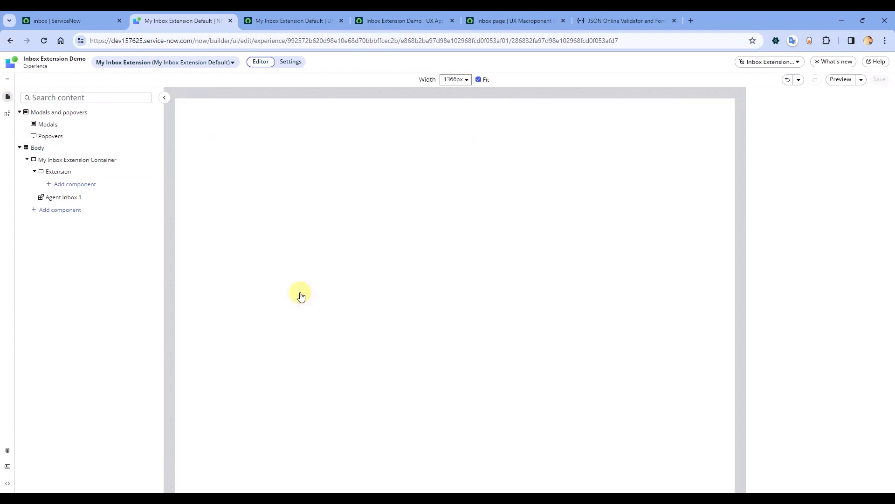
pyautogui.scroll(-6, 843, 344)
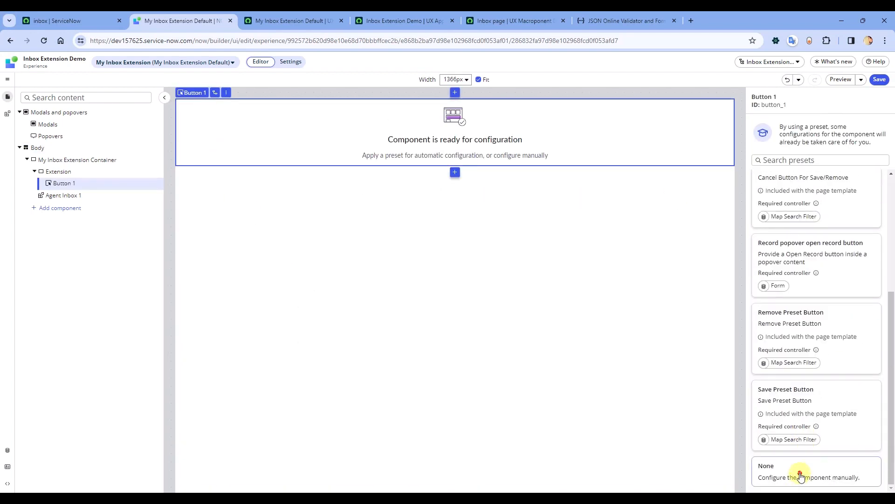
pyautogui.click(800, 476)
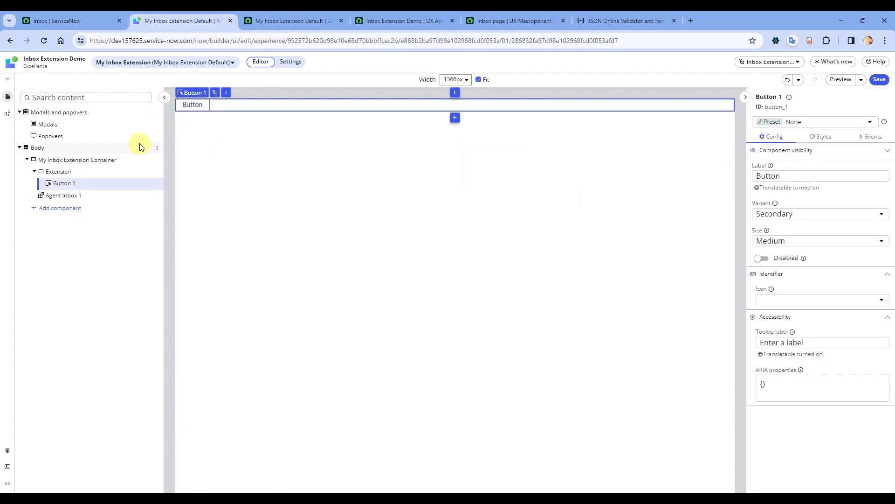
# Set the button's label to "Hello button" and save the page
pyautogui.doubleClick(792, 177)
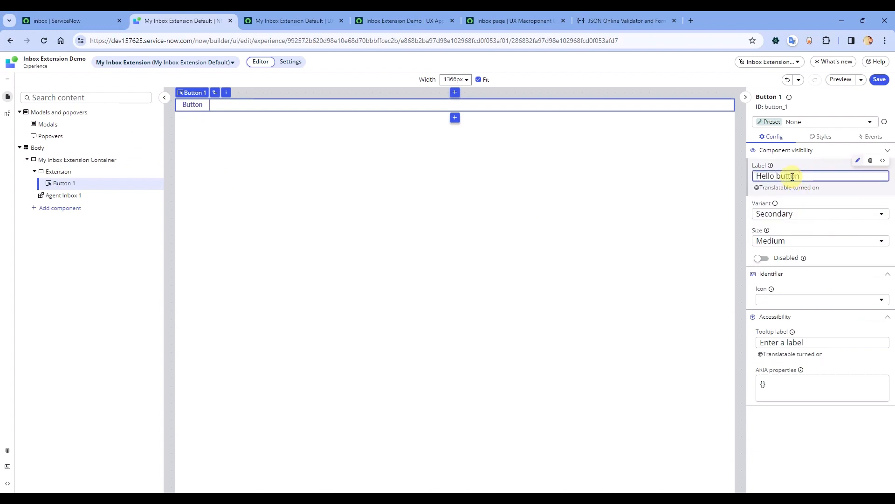
pyautogui.click(743, 207)
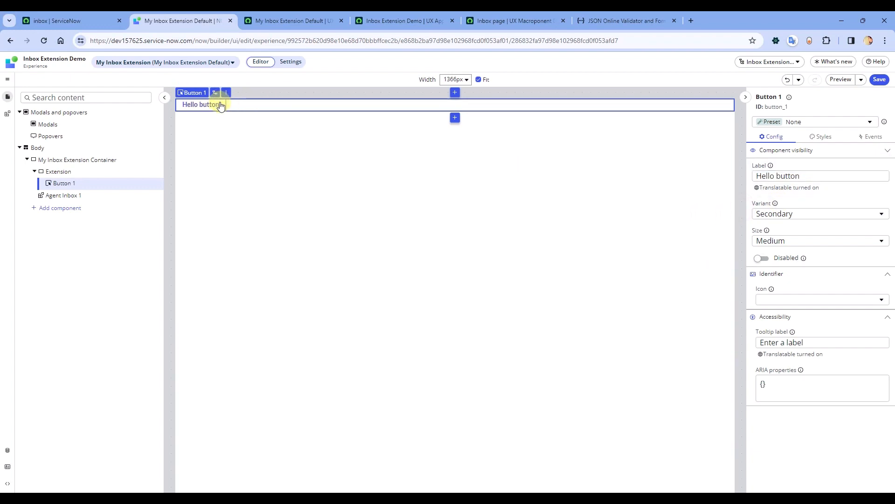
pyautogui.click(880, 81)
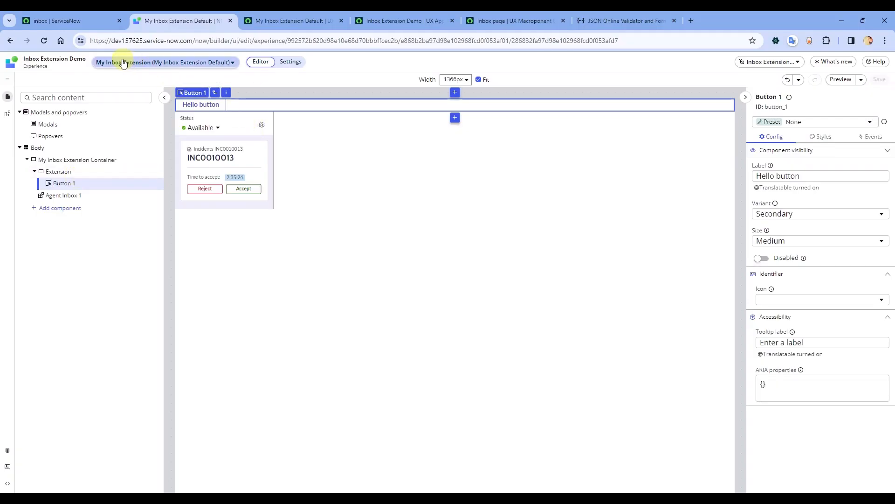
# Reload the Inbox Extension Demo workspace at its inbox and dismiss the Audio Blocked dialog to check the Inbox sidebar
pyautogui.click(112, 21)
pyautogui.click(162, 41)
pyautogui.press('Return')
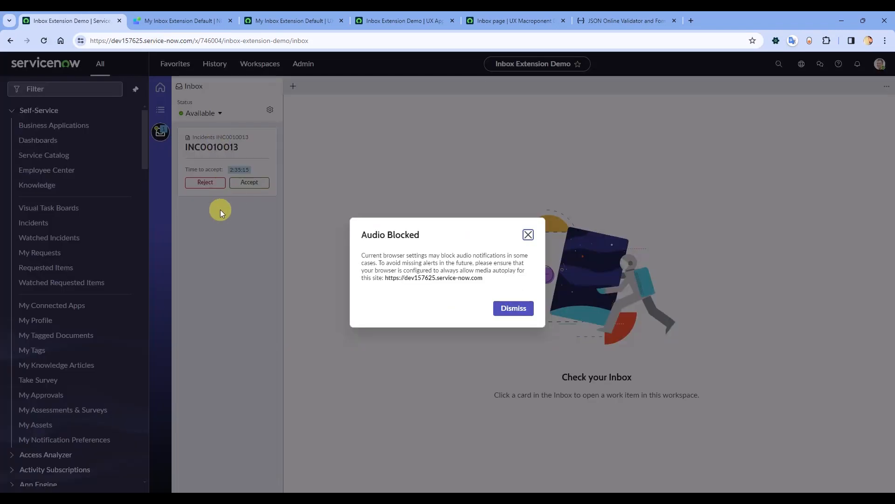
pyautogui.click(528, 235)
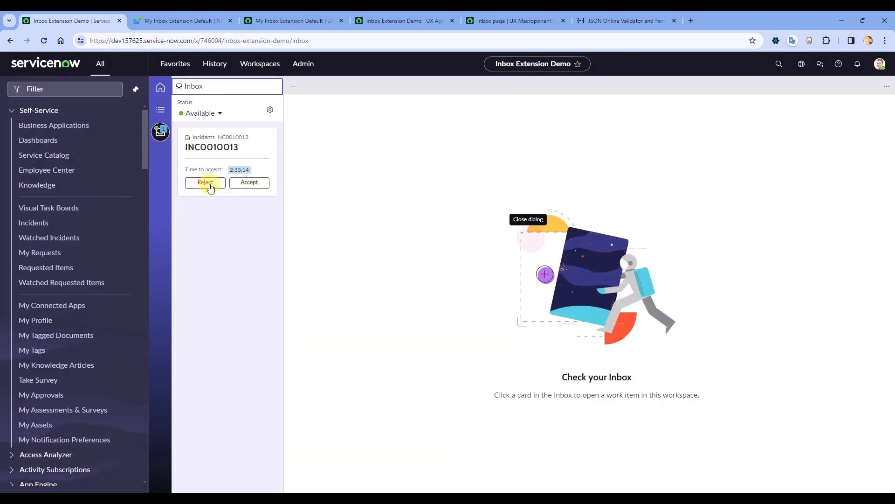
# Close the open record tabs and the JSONLint tab, keeping only the workspace and UI Builder
pyautogui.click(178, 21)
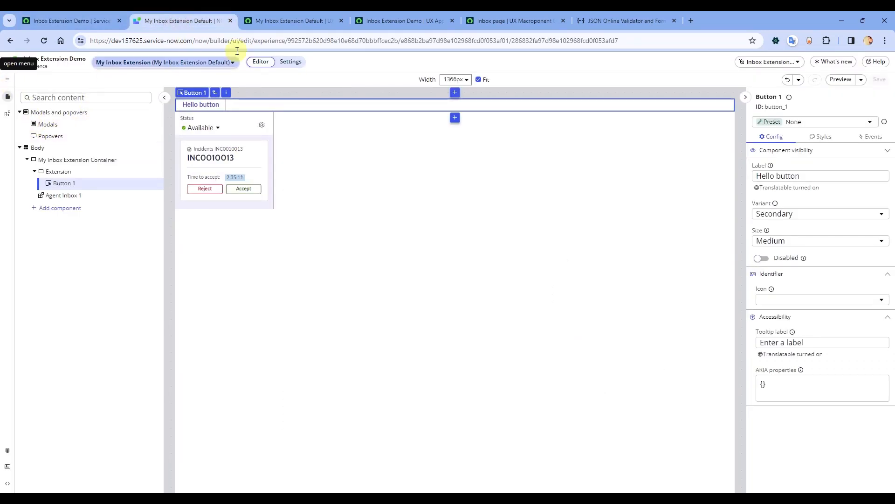
pyautogui.click(275, 21)
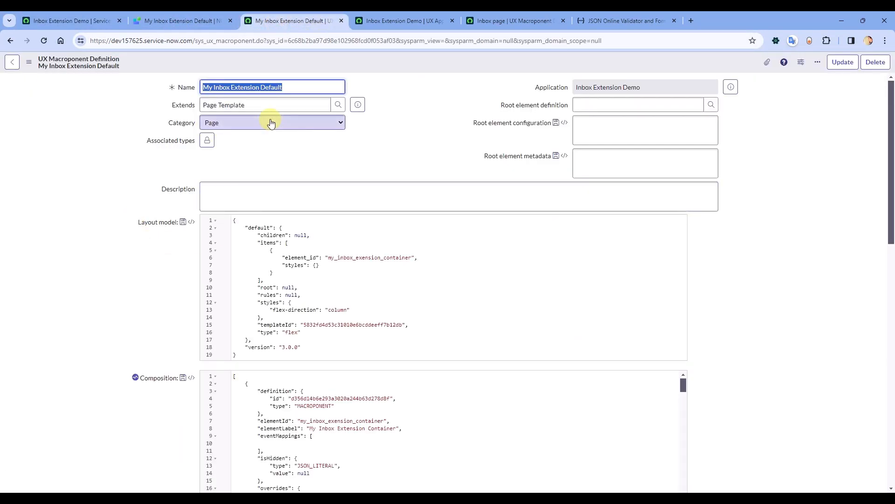
pyautogui.press('XF86MonBrightnessUp')
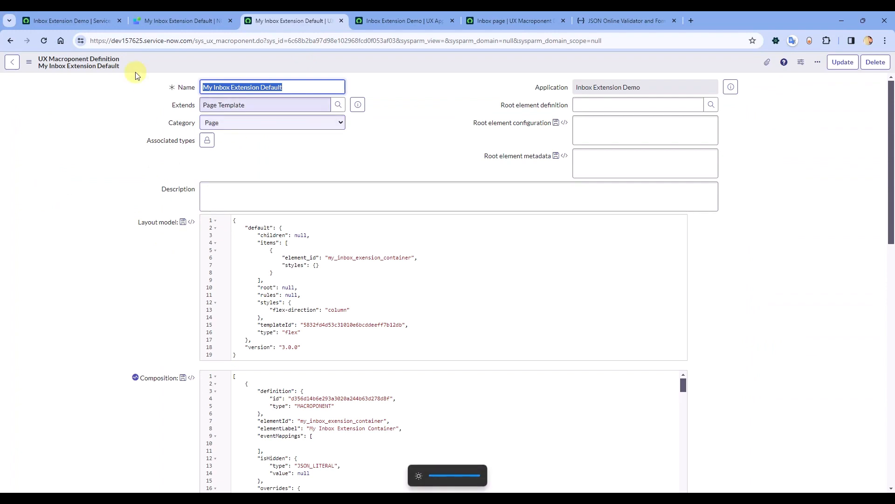
pyautogui.click(170, 21)
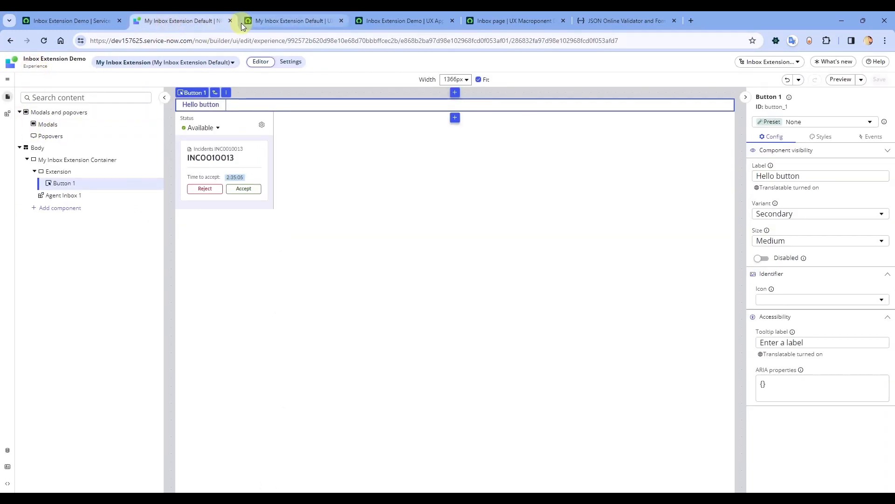
pyautogui.click(341, 21)
pyautogui.click(342, 21)
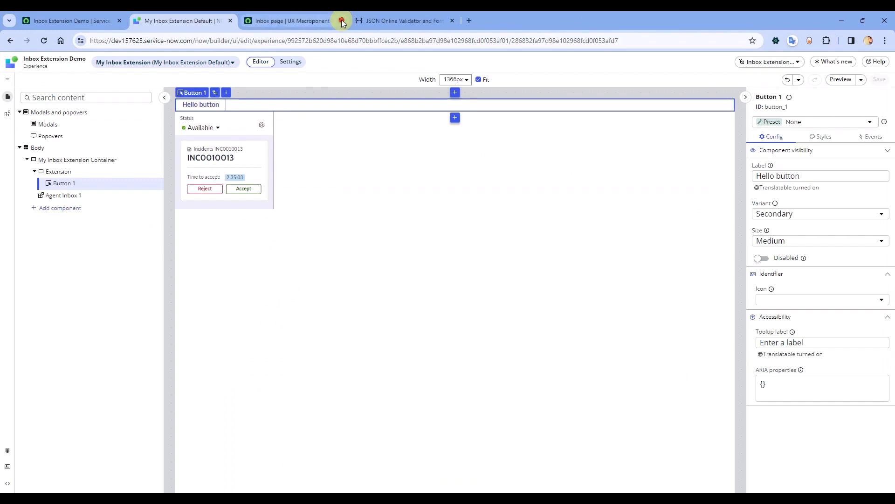
pyautogui.click(342, 21)
pyautogui.click(341, 21)
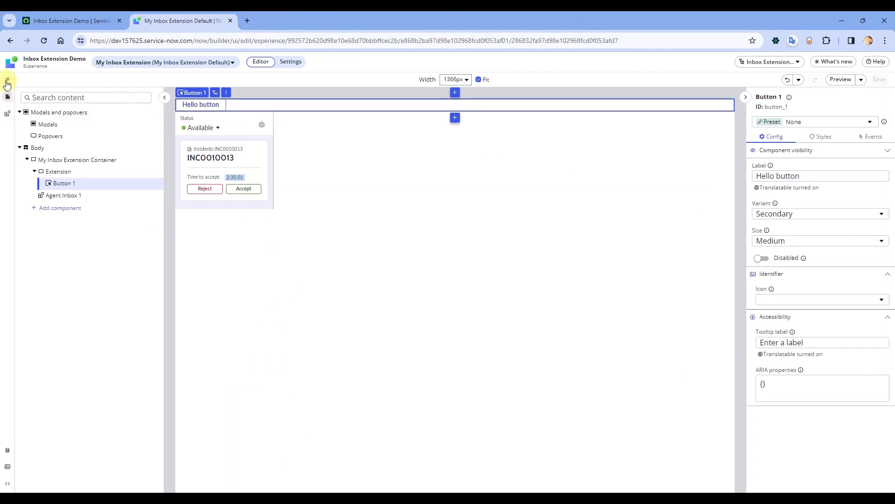
# Open the My Inbox Extension Default page definition record from UI Builder's developer options
pyautogui.click(7, 80)
pyautogui.moveTo(32, 109)
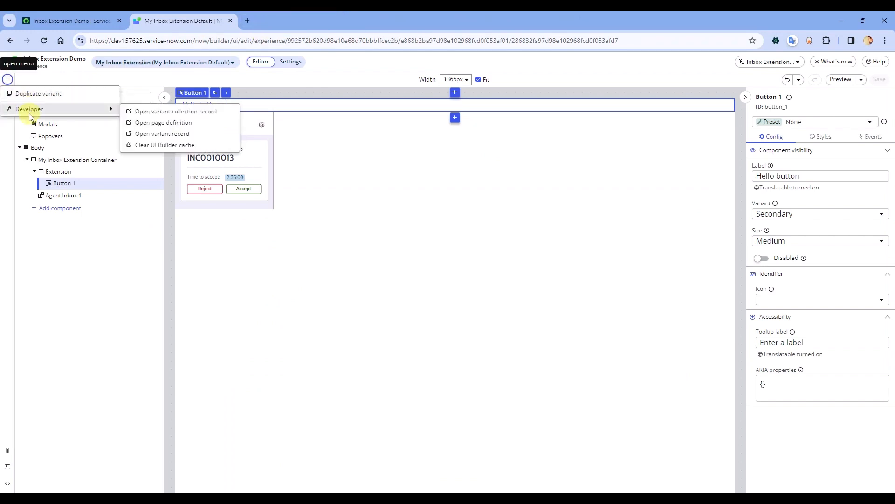
pyautogui.click(156, 123)
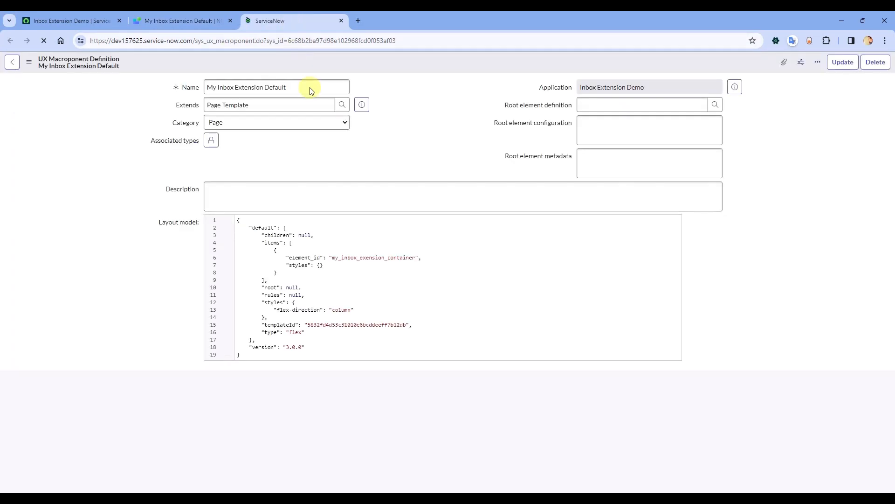
# Search the workspace navigator for "experiences" and open the Experiences list in its own tab beside UI Builder
pyautogui.click(99, 22)
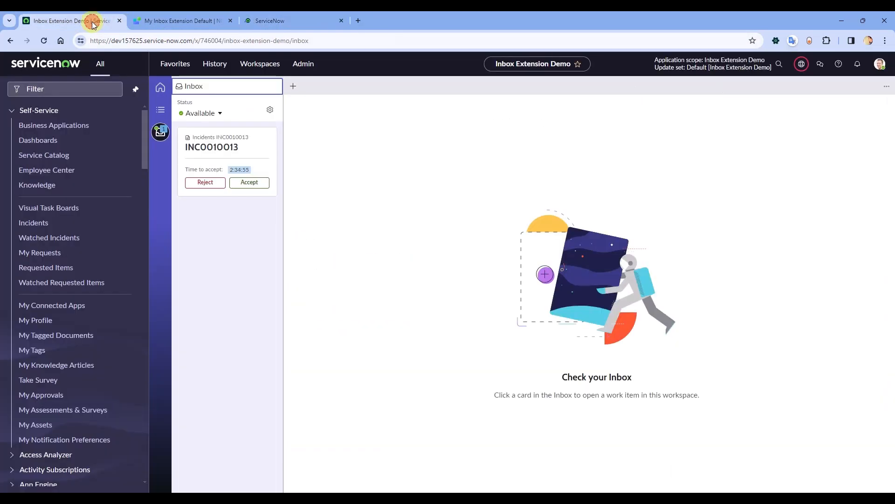
pyautogui.click(75, 92)
pyautogui.write('ex')
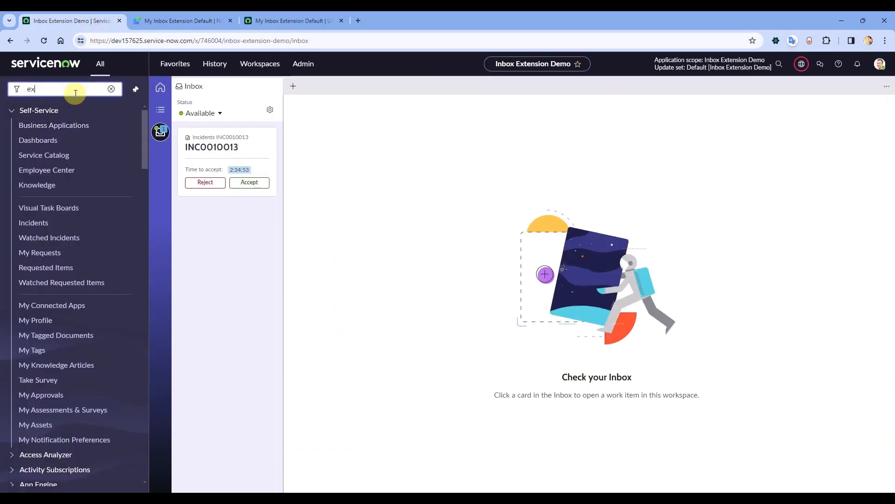
pyautogui.write('periences')
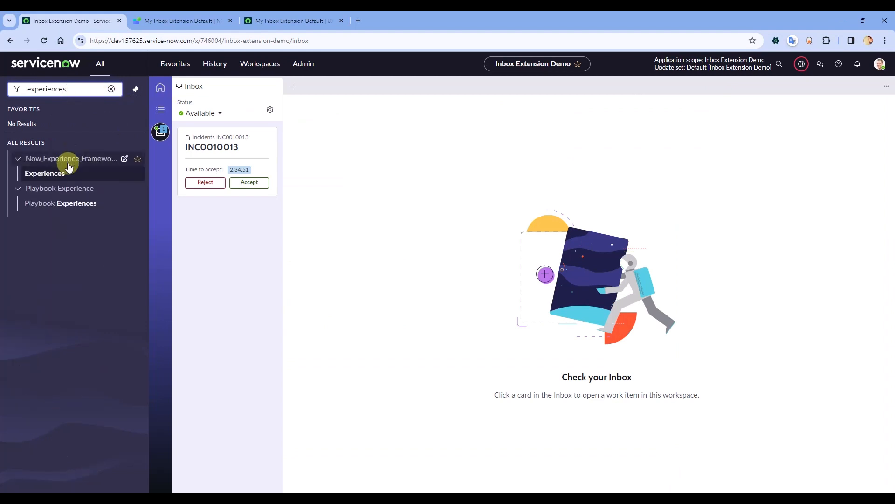
pyautogui.middleClick(44, 174)
pyautogui.moveTo(188, 17); pyautogui.dragTo(289, 16)
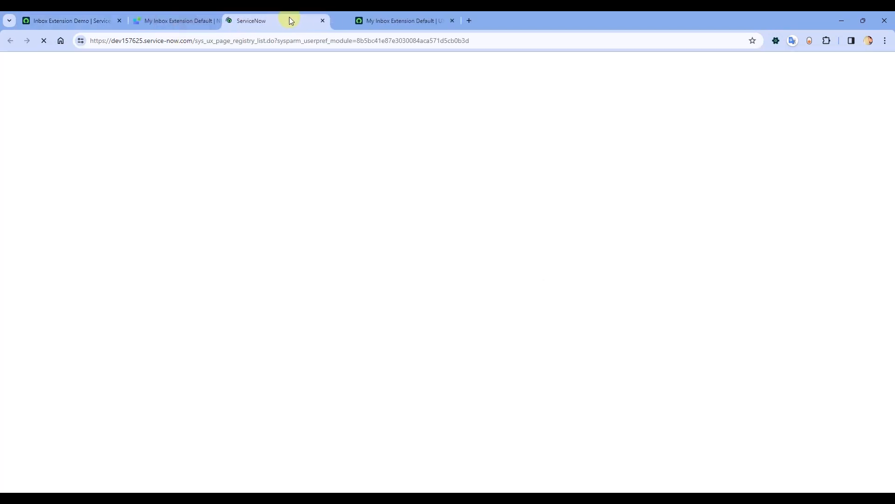
# Open the Inbox page definition used by the Inbox Screen through the Inbox Extension Demo application's app configuration, closing the application record
pyautogui.click(72, 132)
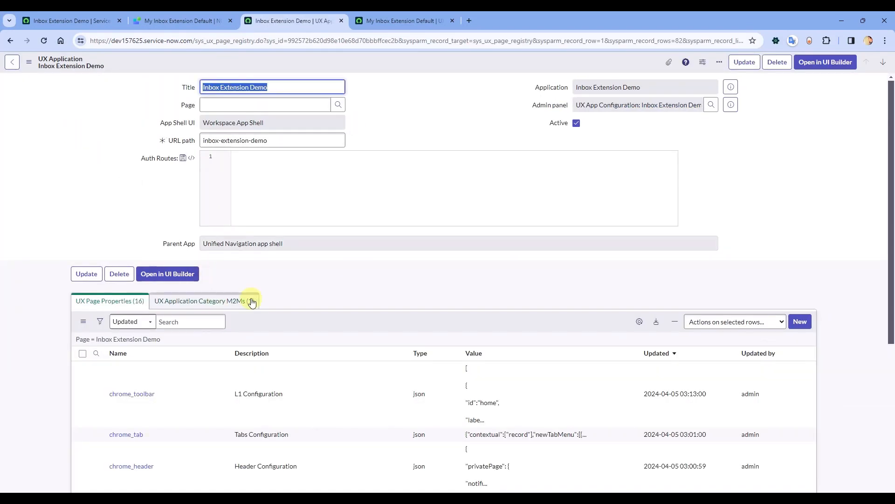
pyautogui.keyDown('ctrl'); pyautogui.click(731, 105); pyautogui.keyUp('ctrl')
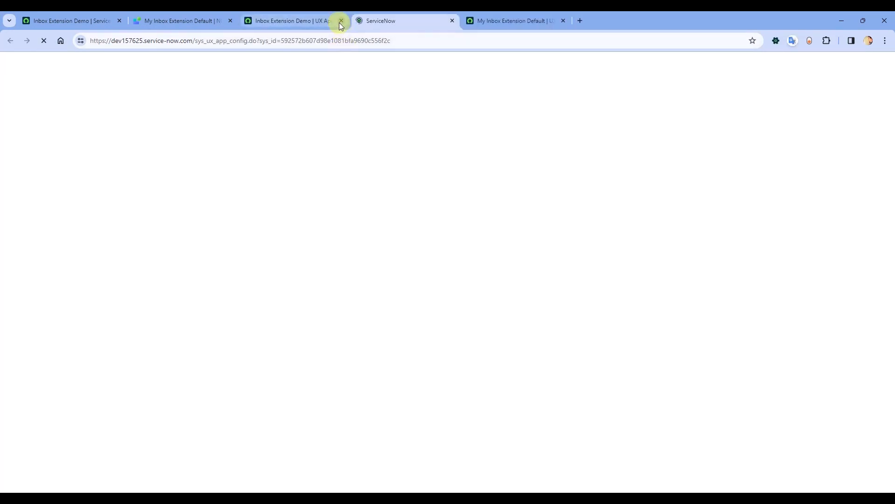
pyautogui.click(341, 20)
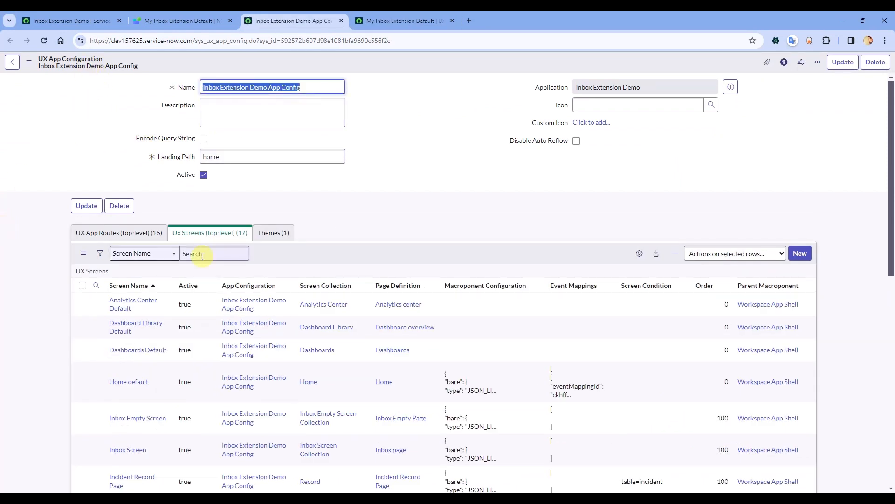
pyautogui.scroll(-4, 139, 209)
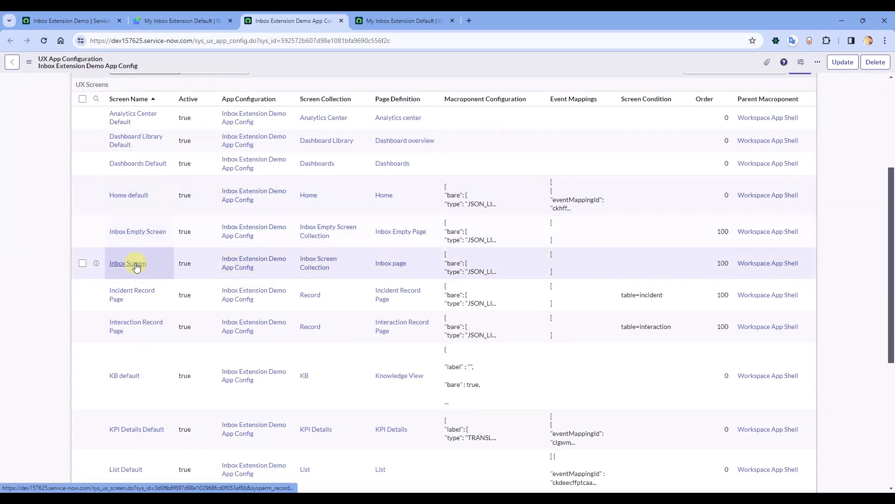
pyautogui.click(392, 266)
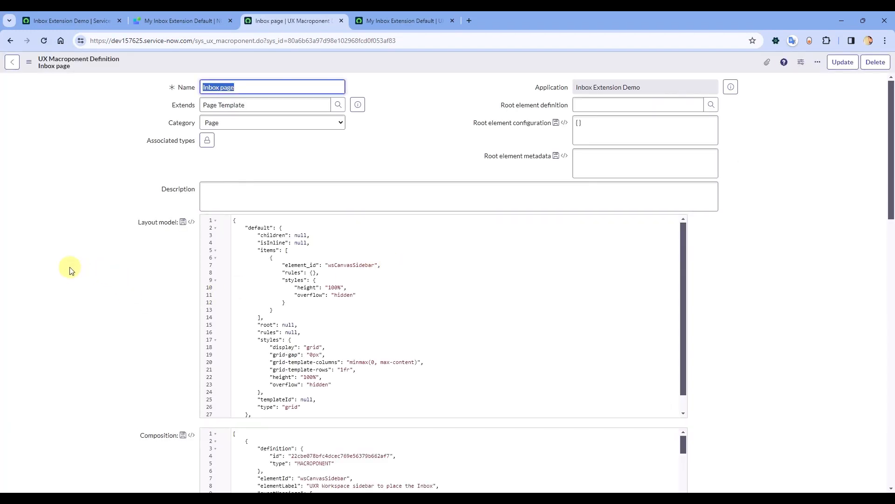
# Examine the Inbox page's layout model and composition, including the Agent Inbox 1 element in the sidebar's overrides
pyautogui.scroll(-8, 70, 268)
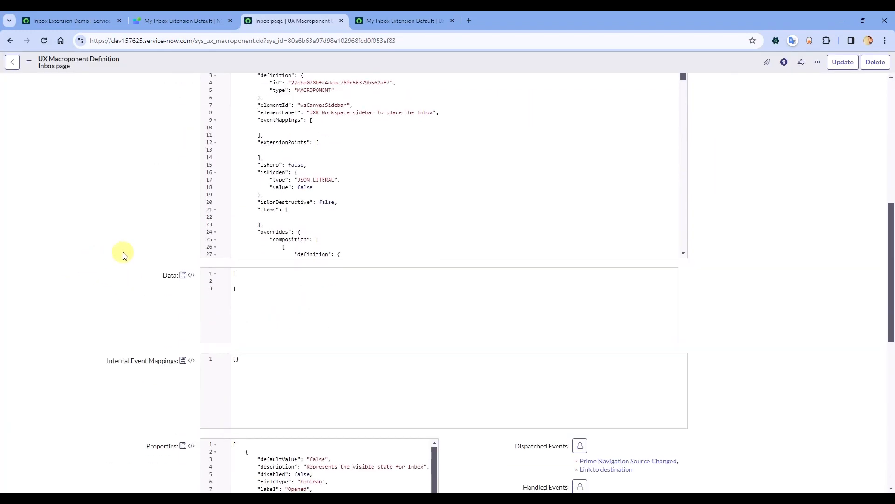
pyautogui.scroll(2, 113, 261)
pyautogui.scroll(4, 116, 259)
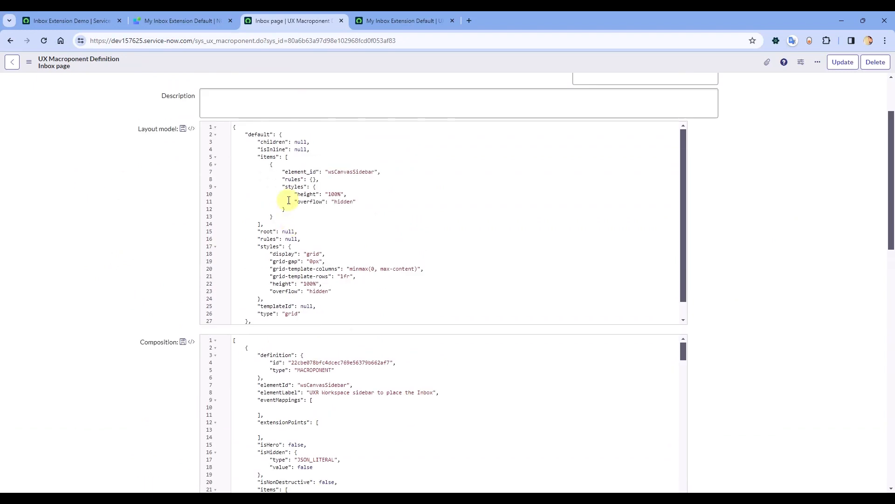
pyautogui.moveTo(260, 149); pyautogui.dragTo(373, 240)
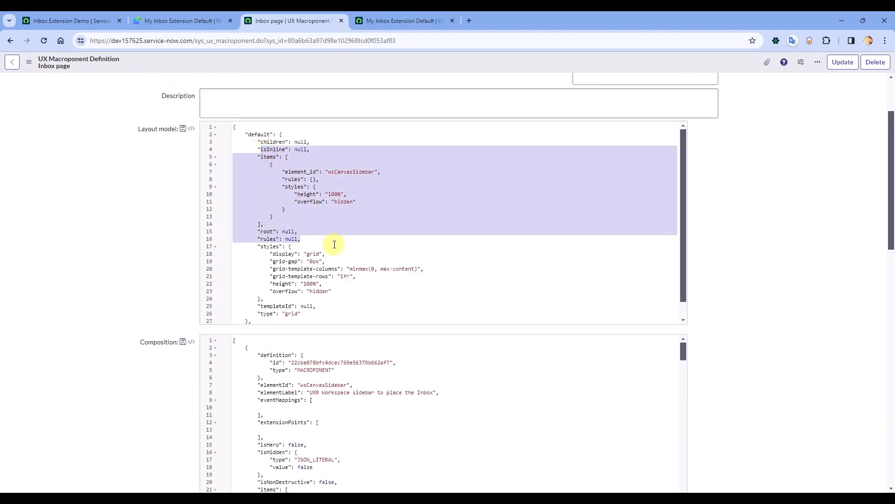
pyautogui.scroll(-4, 92, 292)
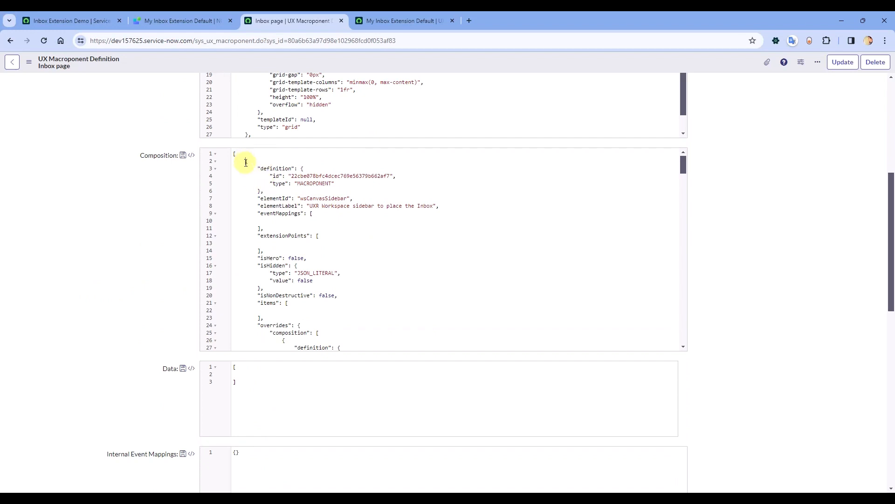
pyautogui.moveTo(245, 161); pyautogui.dragTo(342, 242)
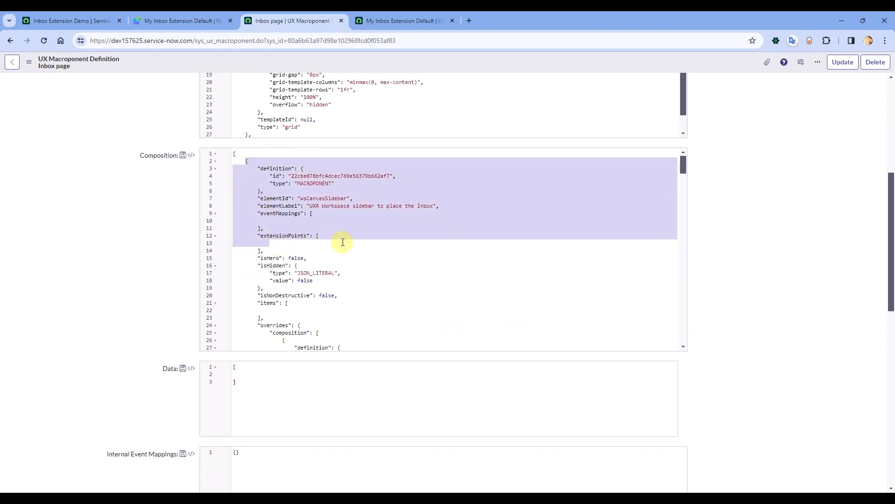
pyautogui.click(344, 242)
pyautogui.scroll(-2, 327, 257)
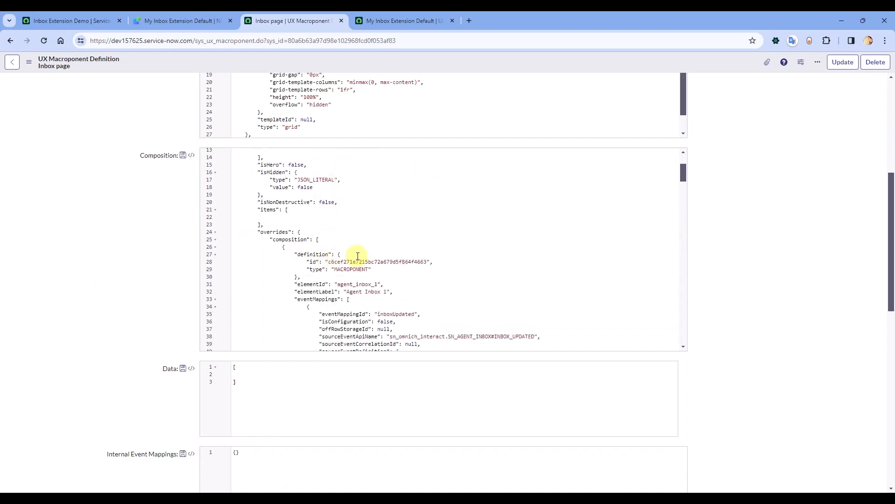
pyautogui.scroll(-1, 357, 256)
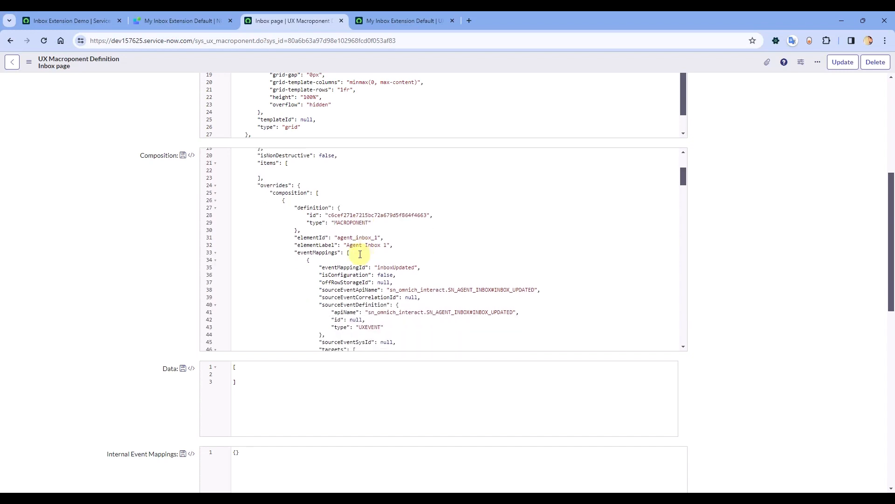
pyautogui.click(282, 199)
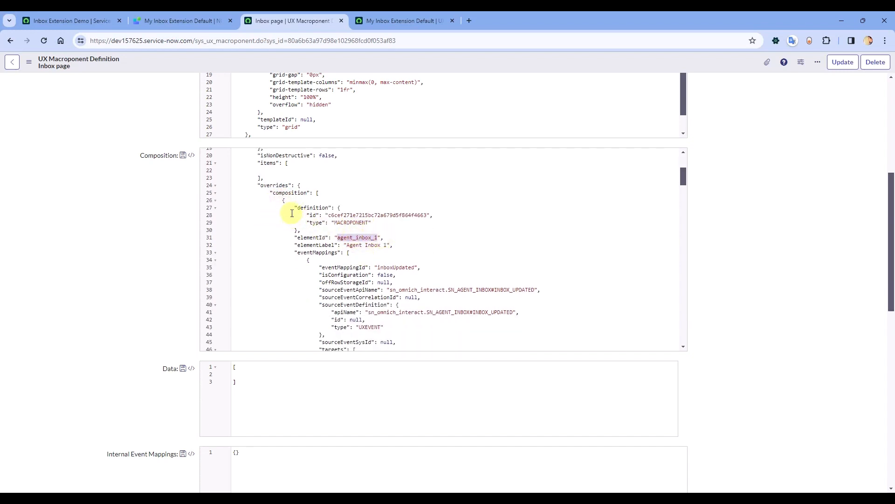
# Collapse the nested sections of the Agent Inbox 1 element in the Inbox page's composition and examine its slot value
pyautogui.click(215, 252)
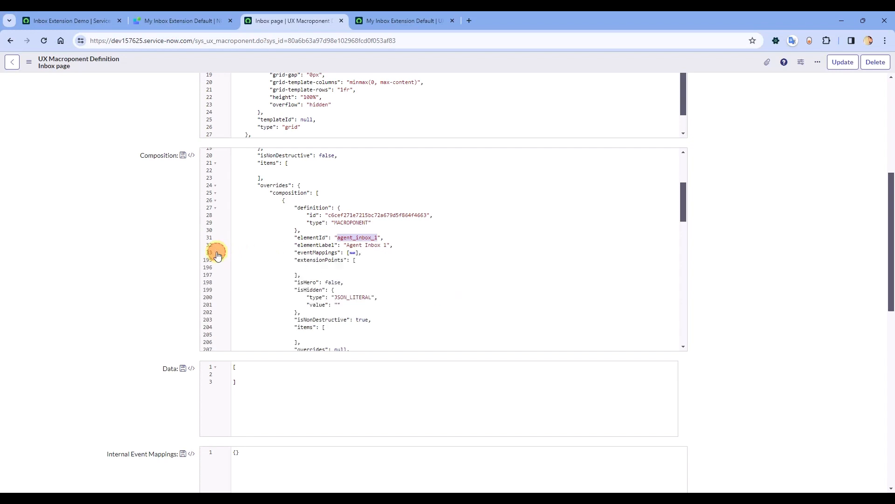
pyautogui.click(215, 260)
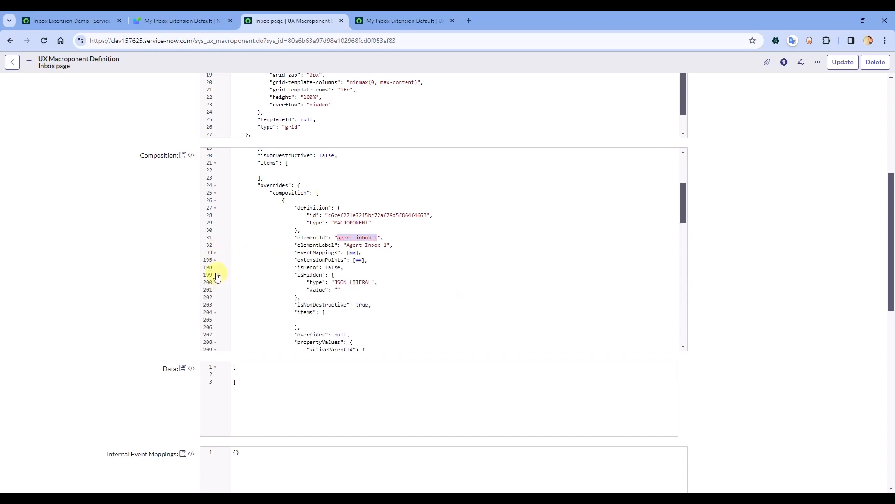
pyautogui.click(216, 275)
pyautogui.click(215, 289)
pyautogui.click(216, 304)
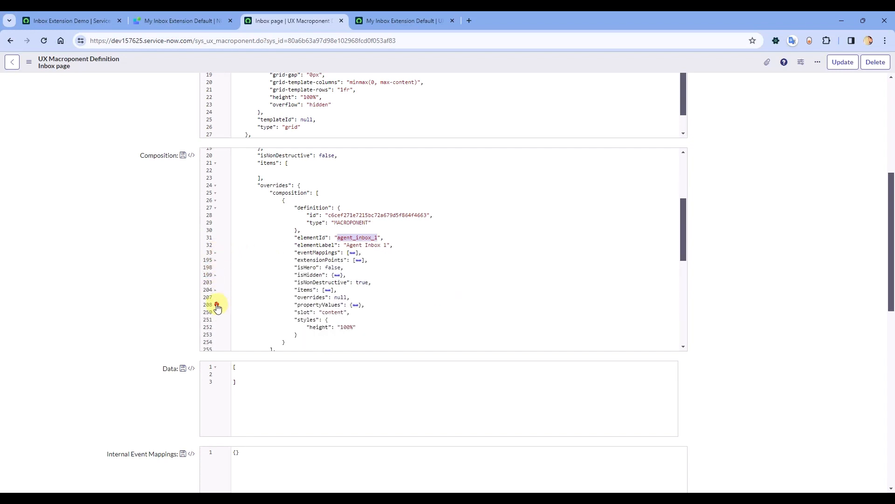
pyautogui.click(320, 313)
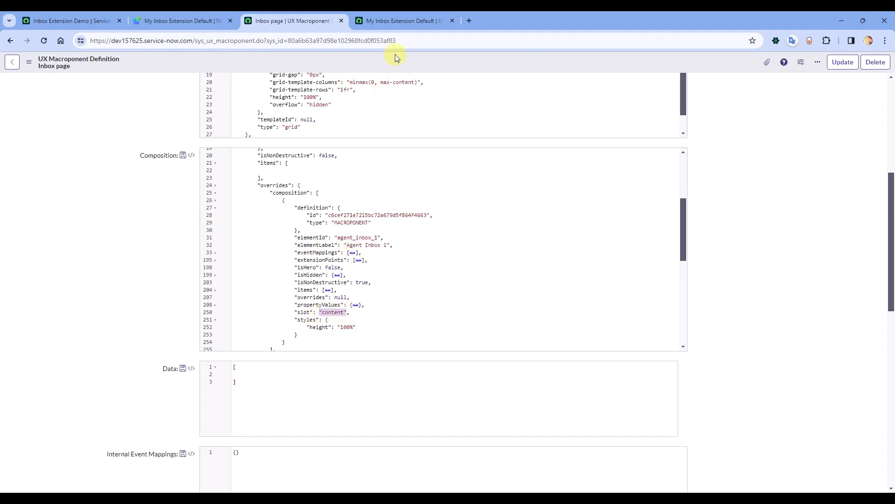
# Copy the whole My Inbox Extension Container block from the My Inbox Extension Default definition's composition, checking its structure against UI Builder
pyautogui.click(391, 22)
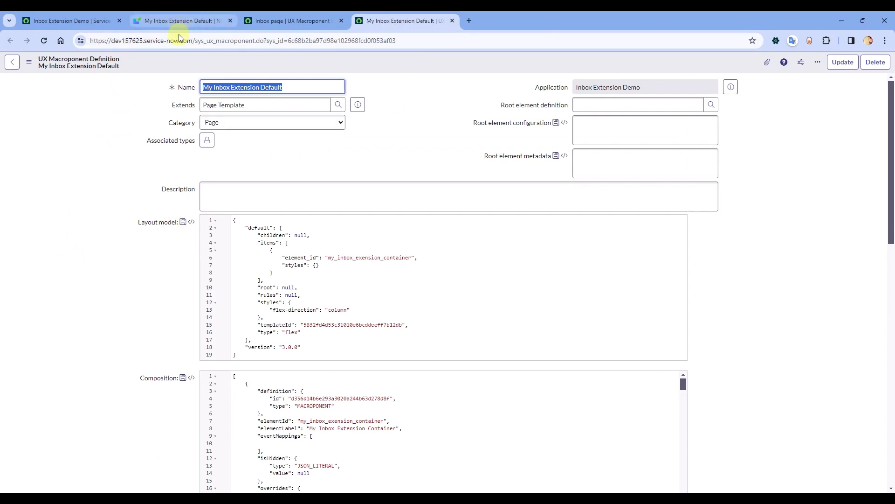
pyautogui.scroll(-4, 182, 253)
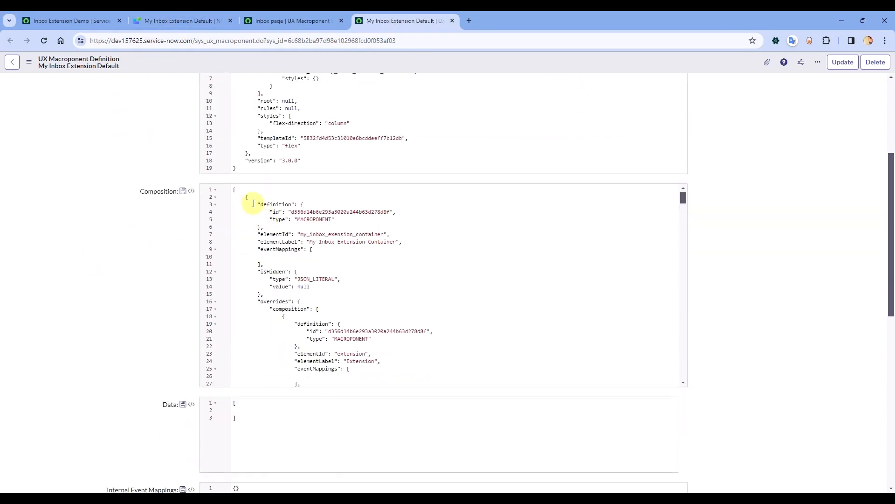
pyautogui.moveTo(247, 199); pyautogui.dragTo(262, 237)
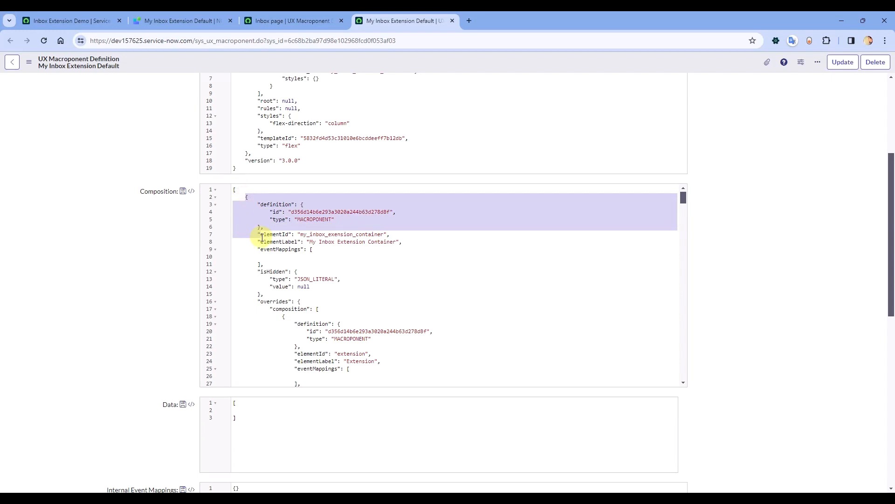
pyautogui.click(218, 198)
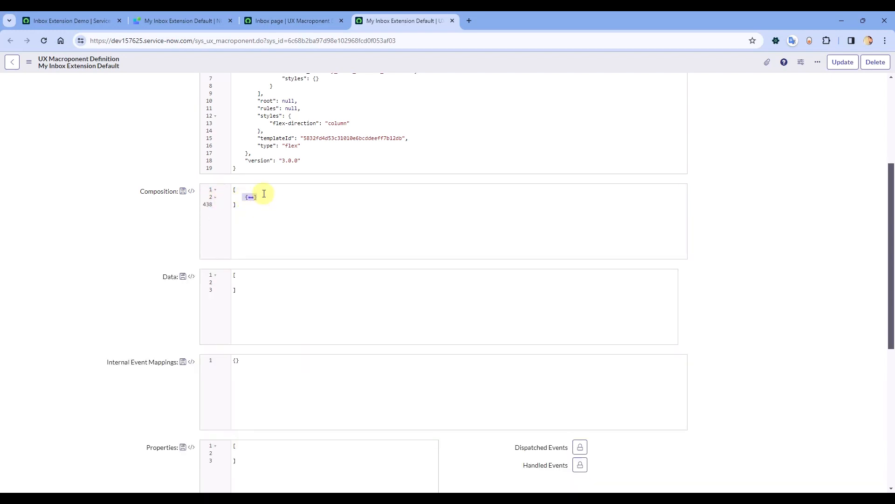
pyautogui.click(181, 19)
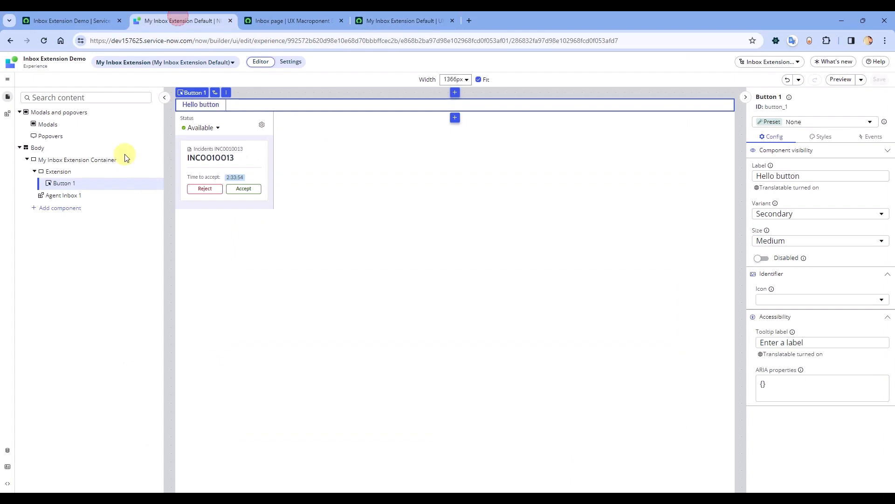
pyautogui.click(26, 160)
pyautogui.click(27, 159)
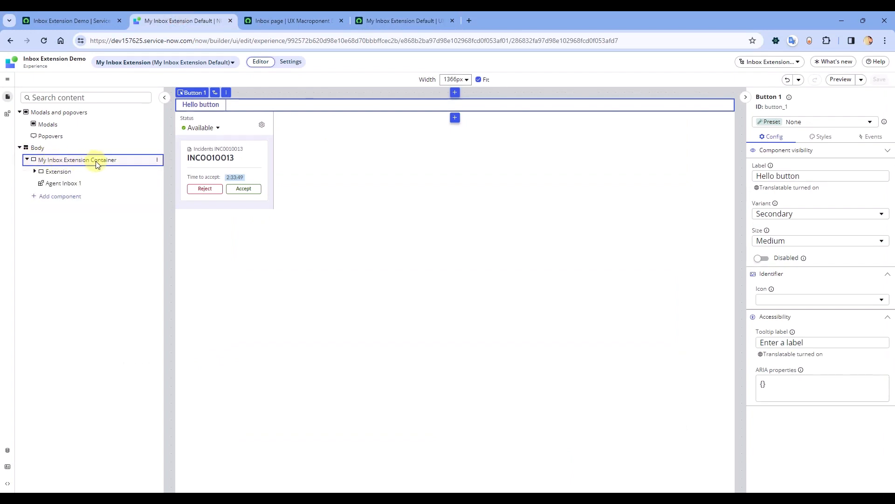
pyautogui.click(378, 21)
pyautogui.click(272, 200)
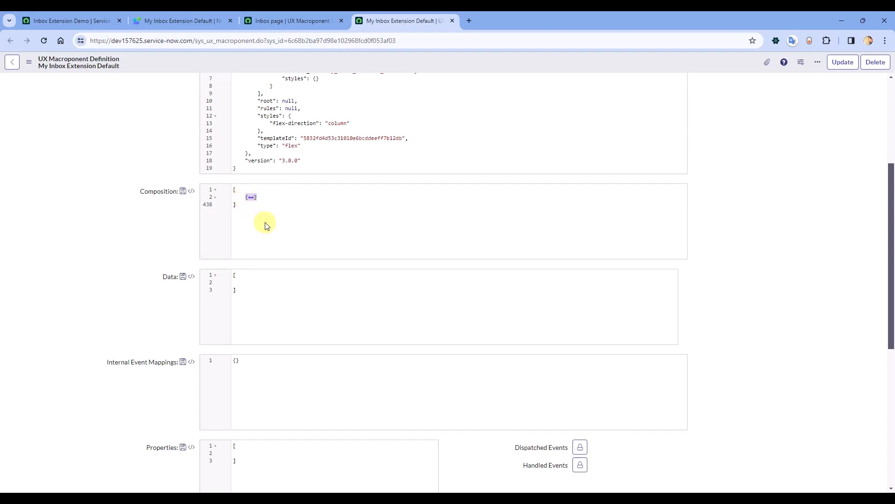
# Replace the Agent Inbox 1 block in the Inbox page's composition overrides with the copied container block and set its slot to "content"
pyautogui.click(290, 21)
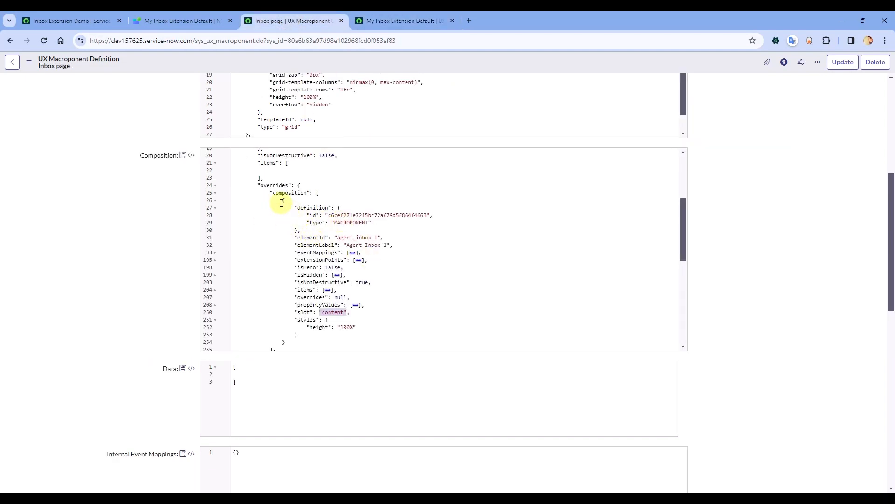
pyautogui.click(216, 201)
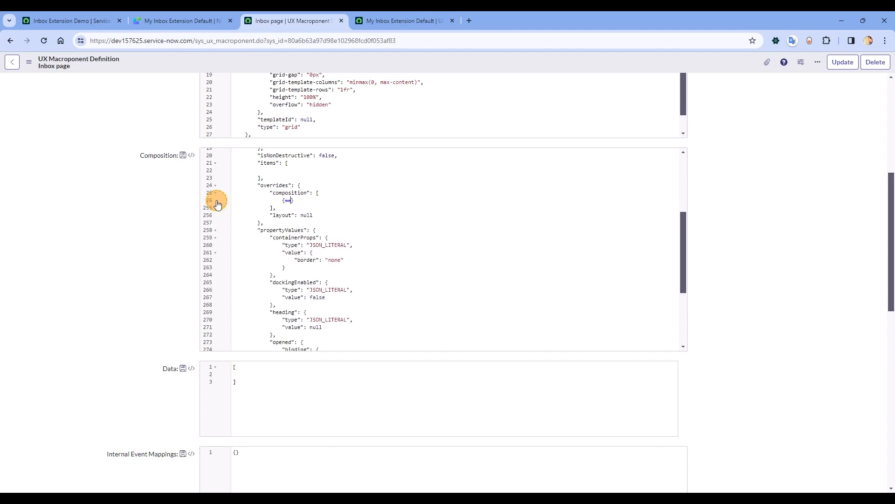
pyautogui.click(297, 200)
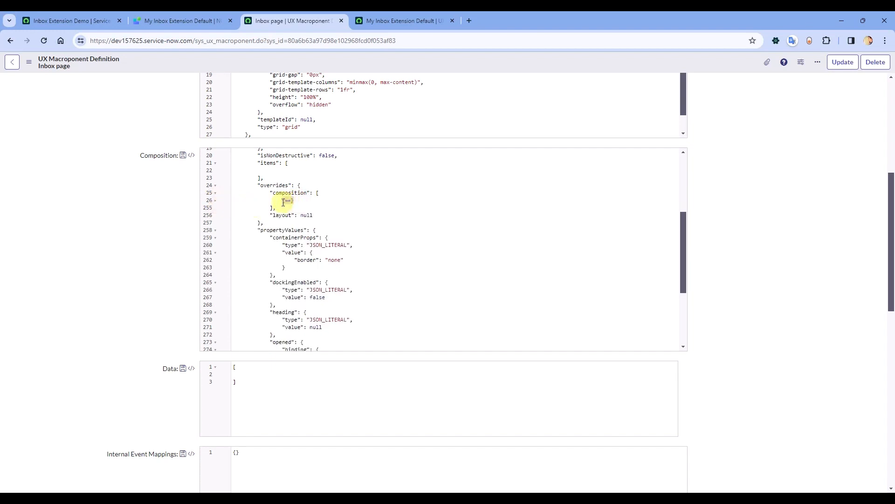
pyautogui.hotkey('ctrl', 'End')
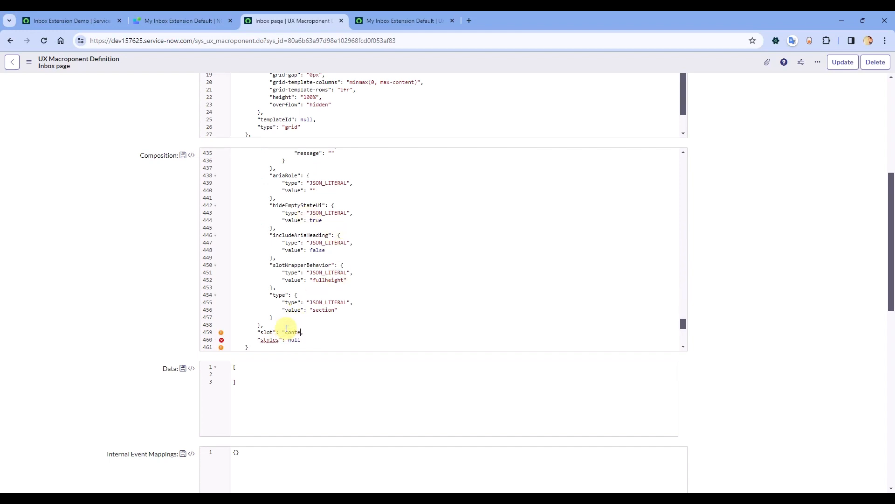
pyautogui.click(310, 331)
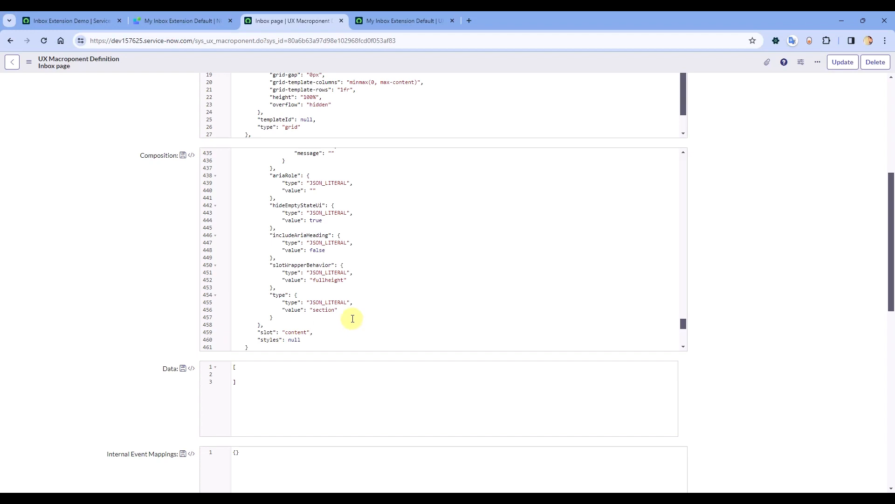
# Copy the Inbox page's entire composition into JSONLint in a new browser tab and validate it
pyautogui.hotkey('ctrl', 'a')
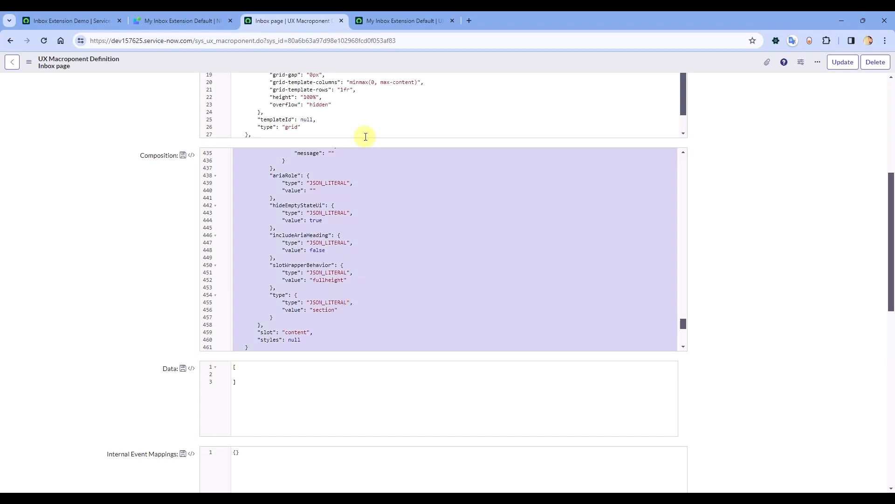
pyautogui.click(469, 21)
pyautogui.write('json')
pyautogui.press('Return')
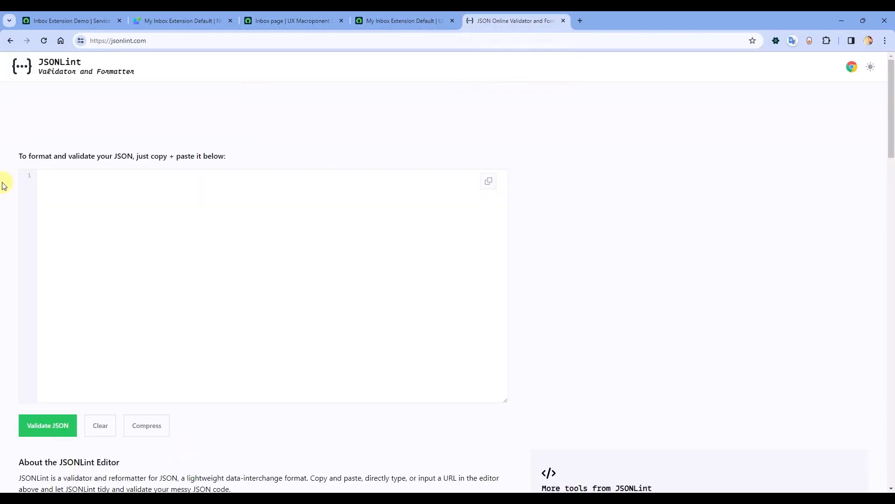
pyautogui.hotkey('ctrl', 'v')
pyautogui.click(54, 425)
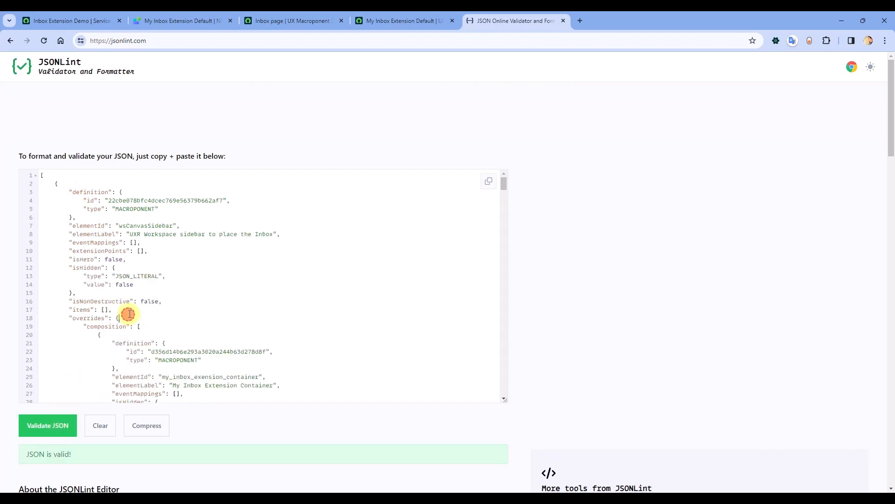
# Replace the Inbox page's composition with the formatted JSON from JSONLint and save the record
pyautogui.click(126, 314)
pyautogui.hotkey('ctrl', 'a')
pyautogui.click(280, 21)
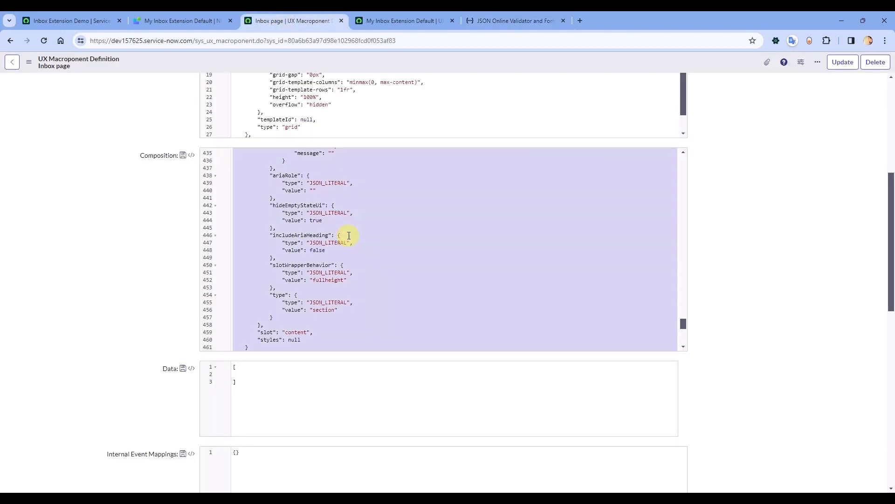
pyautogui.hotkey('ctrl', 'v')
pyautogui.hotkey('ctrl', 's')
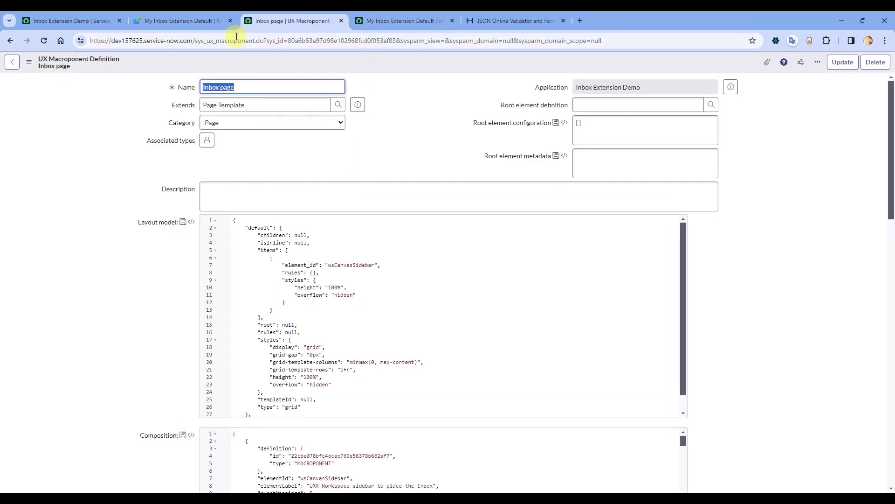
# Reload the Inbox Extension Demo workspace, dismiss the Audio Blocked notice and check the Hello button in the Inbox sidebar
pyautogui.click(69, 20)
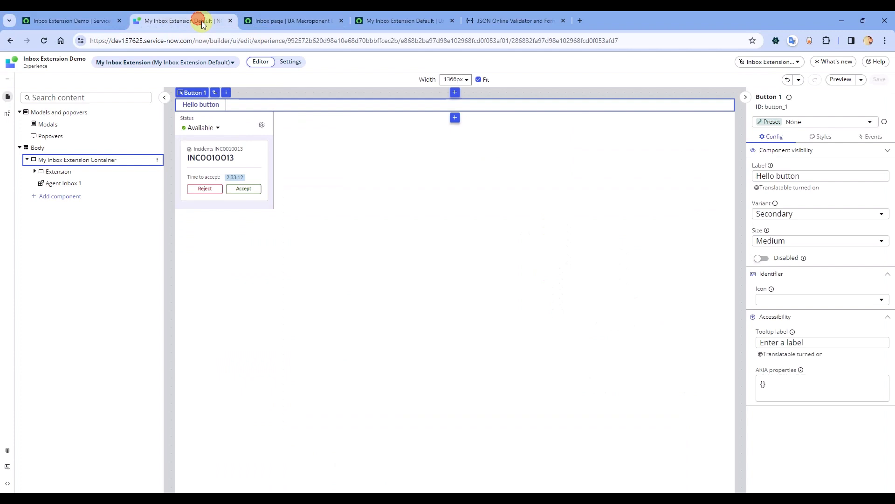
pyautogui.click(196, 20)
pyautogui.click(280, 21)
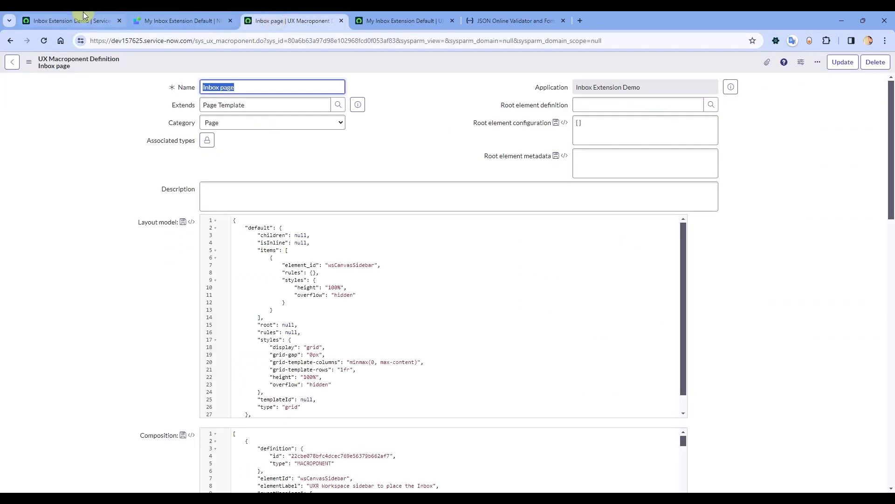
pyautogui.click(70, 21)
pyautogui.click(148, 41)
pyautogui.press('Return')
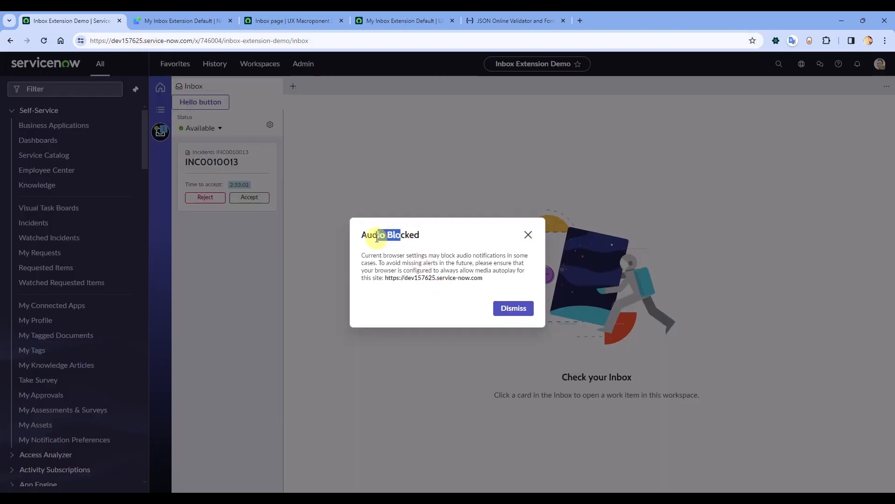
pyautogui.click(526, 237)
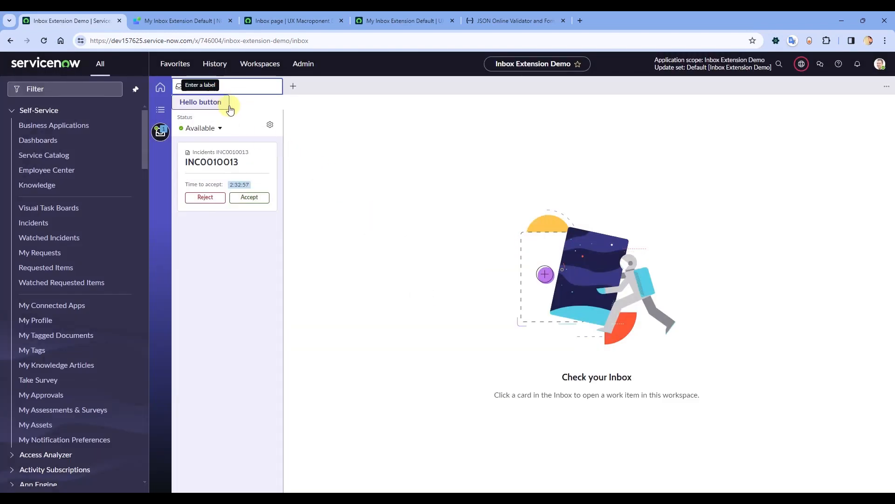
pyautogui.click(249, 280)
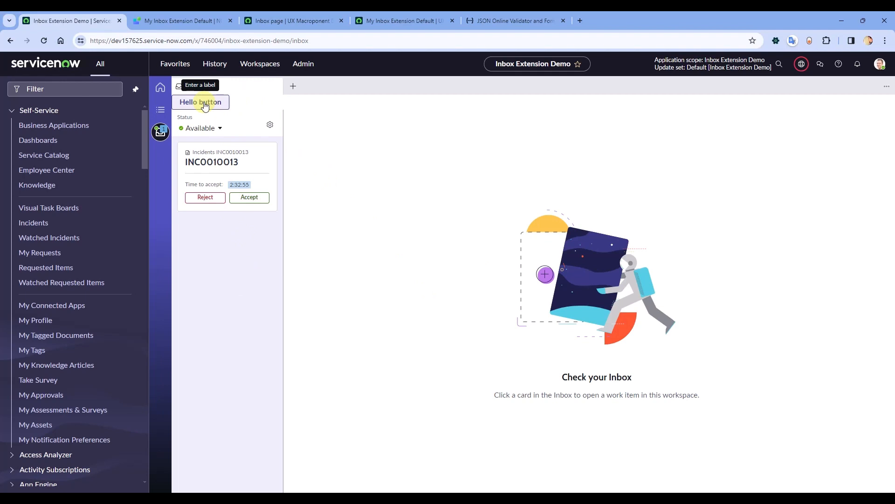
# Review the Extension container and its button in UI Builder alongside the Inbox page definition and the workspace's Inbox
pyautogui.click(285, 21)
pyautogui.click(203, 20)
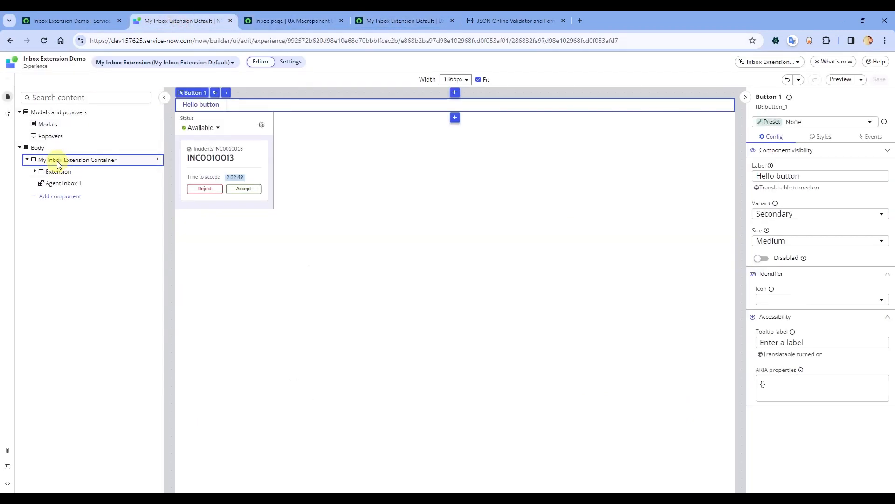
pyautogui.click(35, 173)
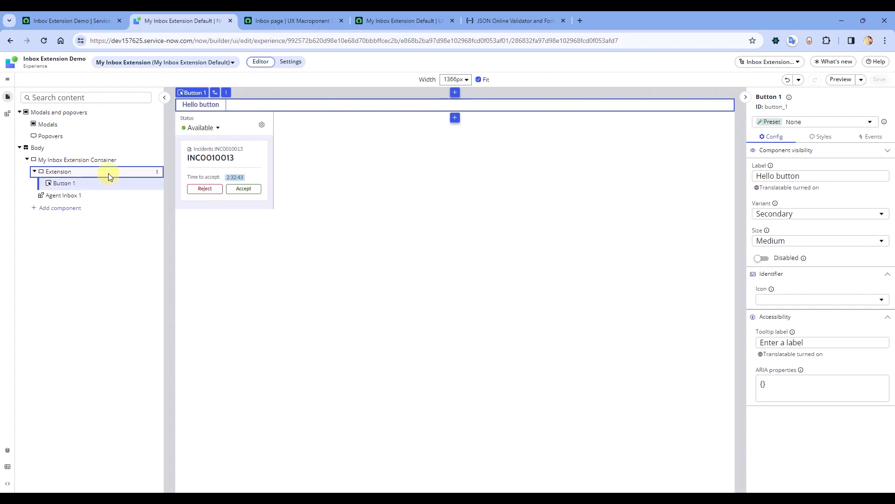
pyautogui.click(282, 22)
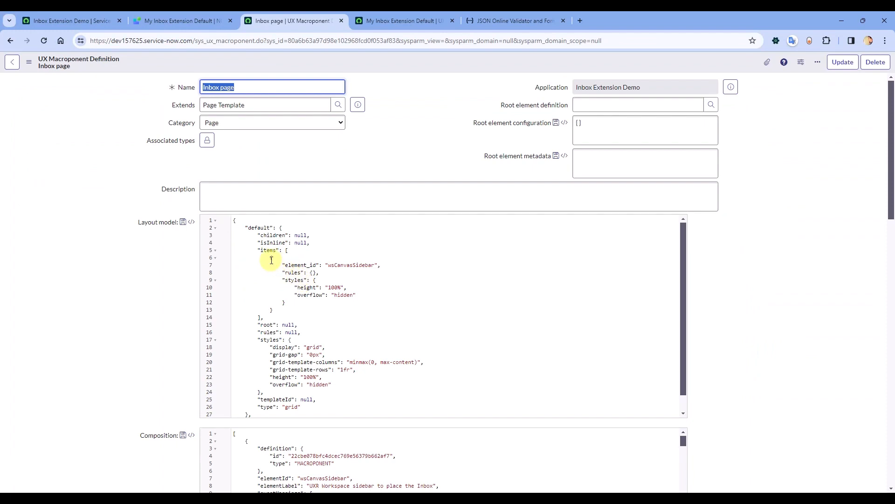
pyautogui.click(74, 21)
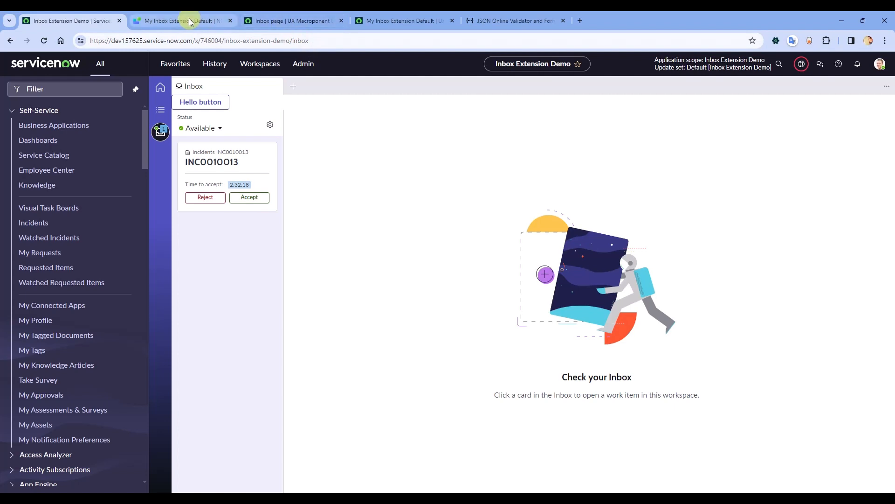
pyautogui.click(184, 21)
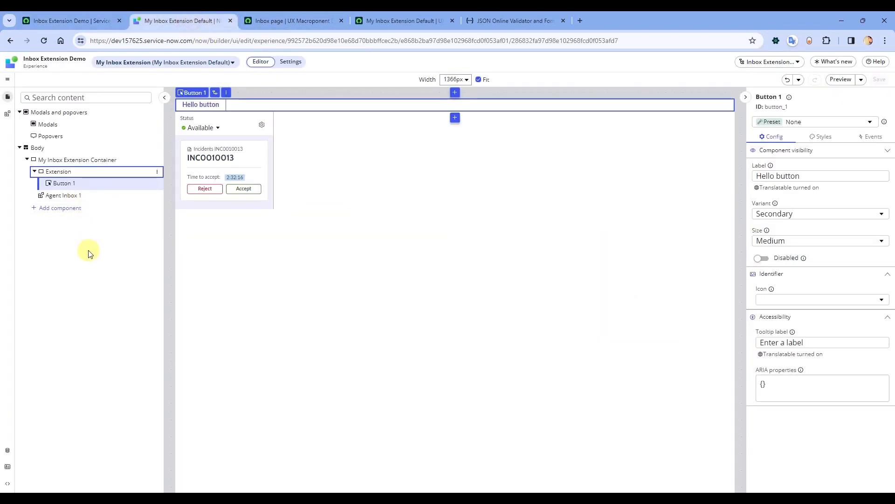
pyautogui.click(82, 183)
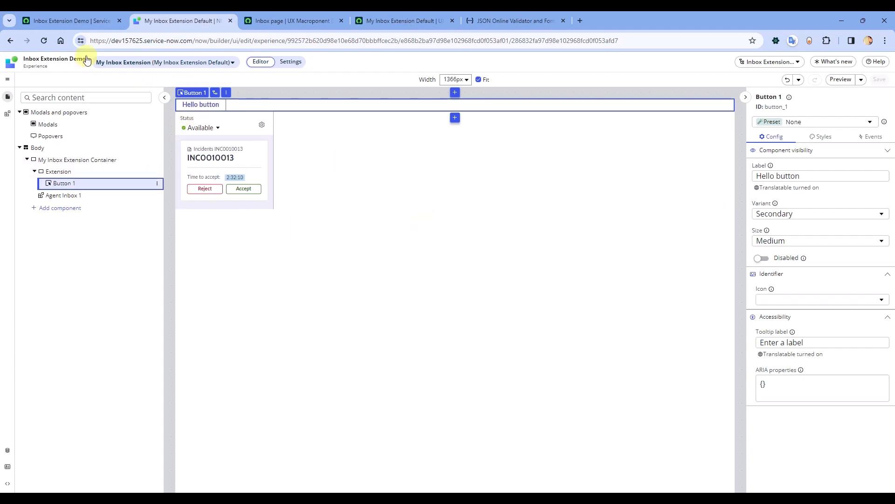
# Close the Inbox page definition, My Inbox Extension Default definition and JSONLint tabs
pyautogui.click(304, 21)
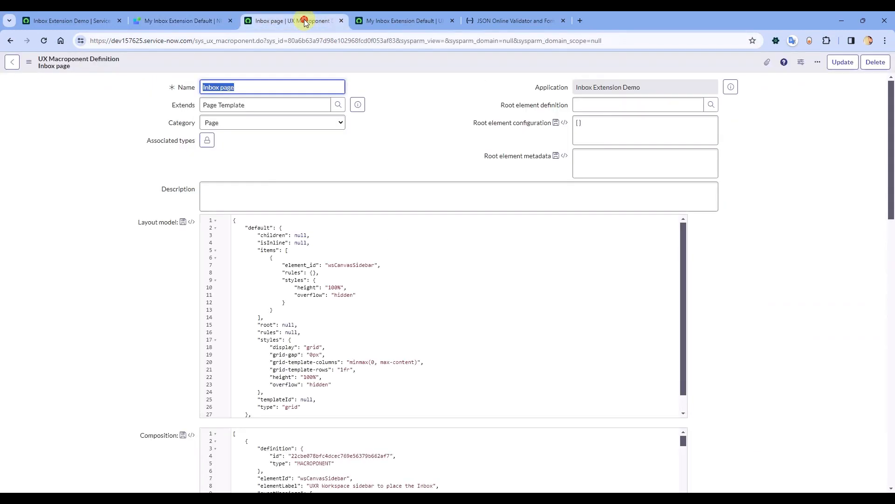
pyautogui.click(341, 20)
pyautogui.click(342, 21)
pyautogui.click(341, 21)
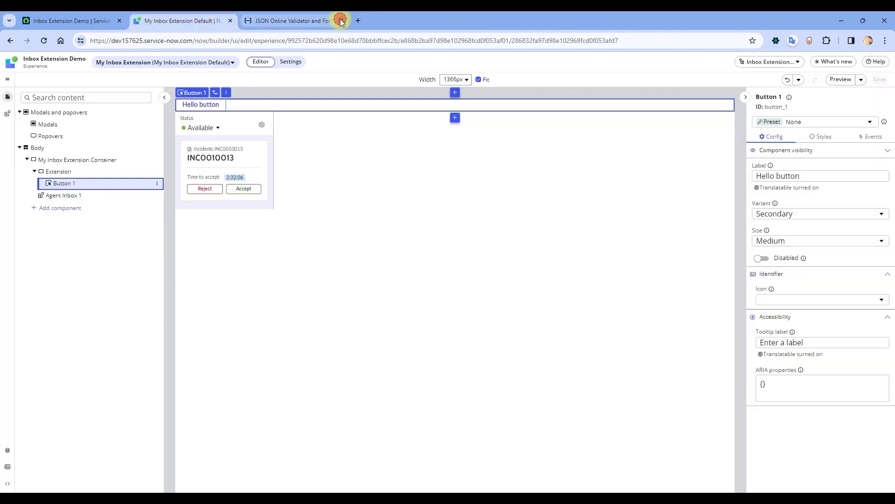
# Delete the Hello button from the Extension container
pyautogui.click(85, 171)
pyautogui.click(86, 184)
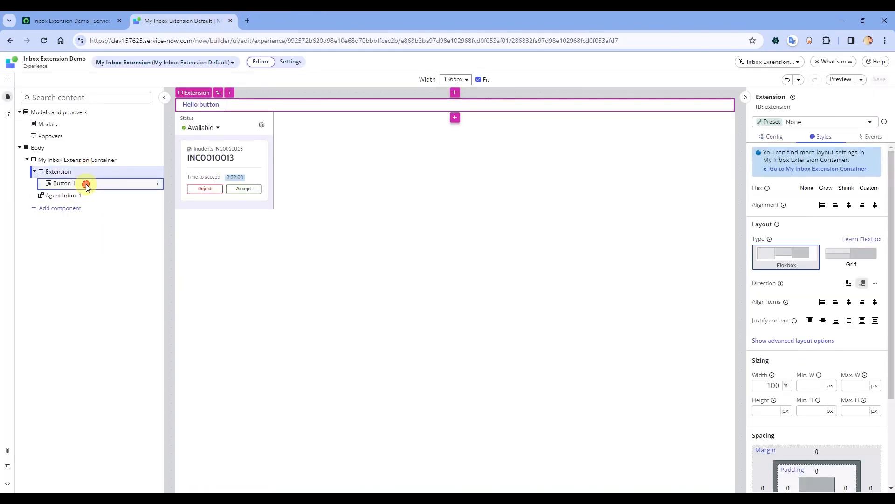
pyautogui.click(157, 183)
pyautogui.click(195, 246)
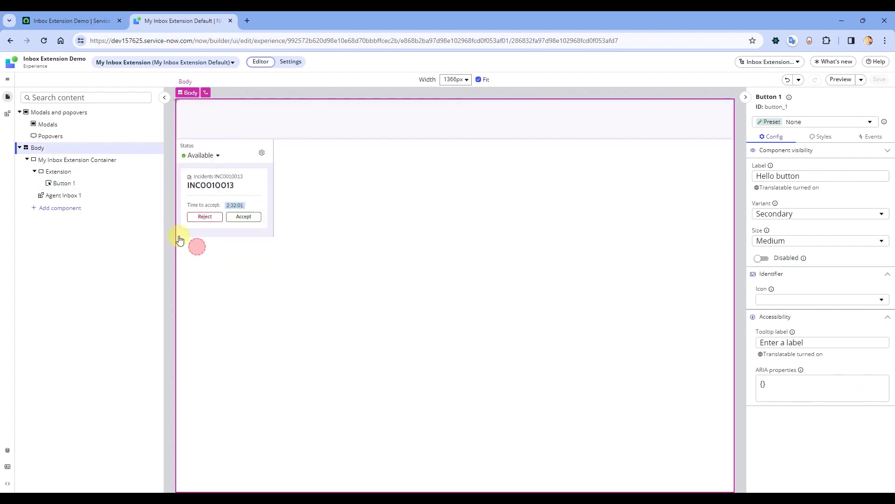
# Search the components for "tab" and add a Tabs component to the empty Extension container
pyautogui.click(71, 184)
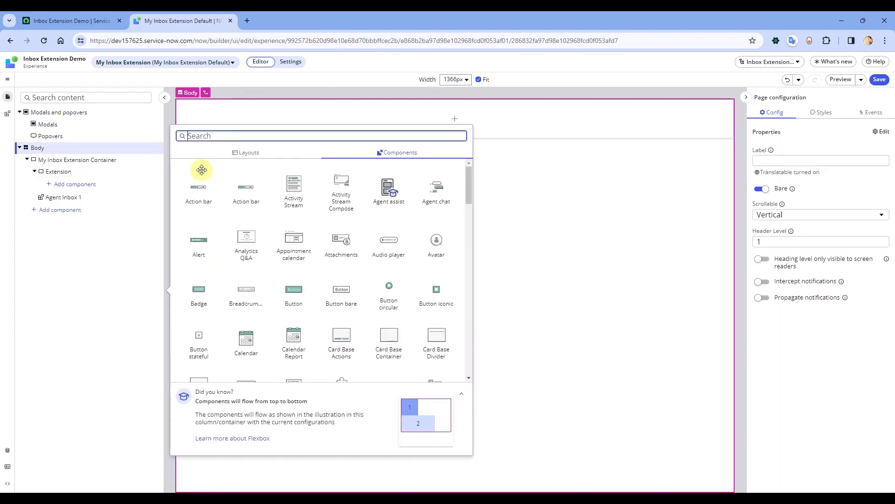
pyautogui.write('tab')
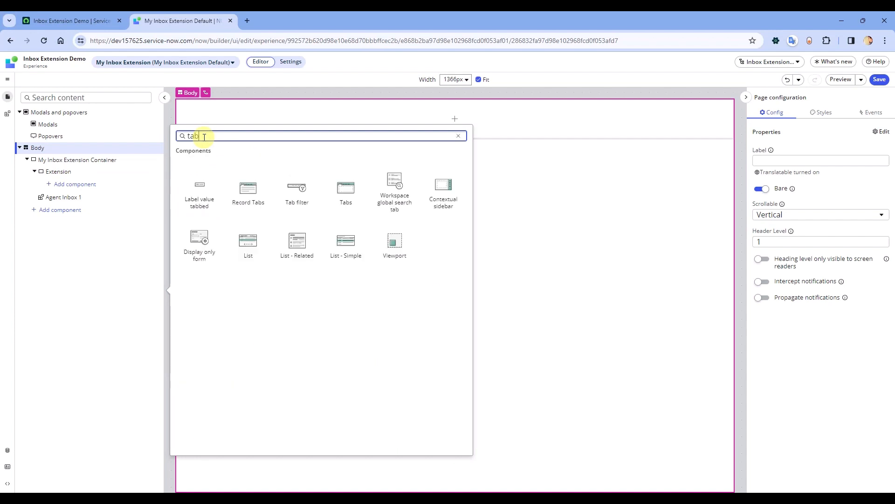
pyautogui.click(350, 197)
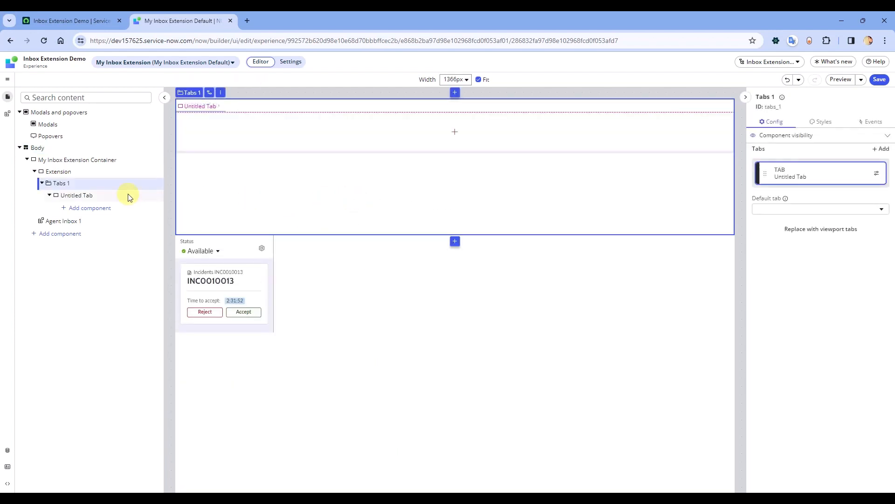
# Change the Tabs component's label to "Extension tabs" and apply it
pyautogui.click(782, 97)
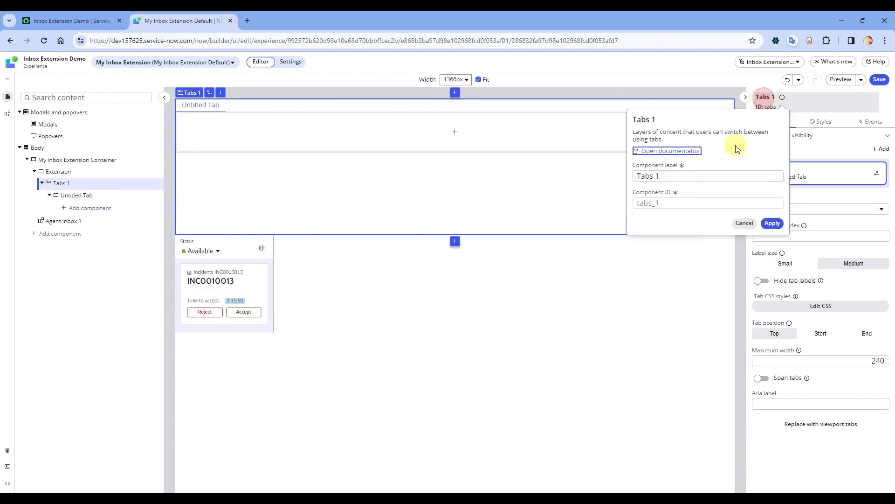
pyautogui.click(676, 177)
pyautogui.tripleClick(679, 180)
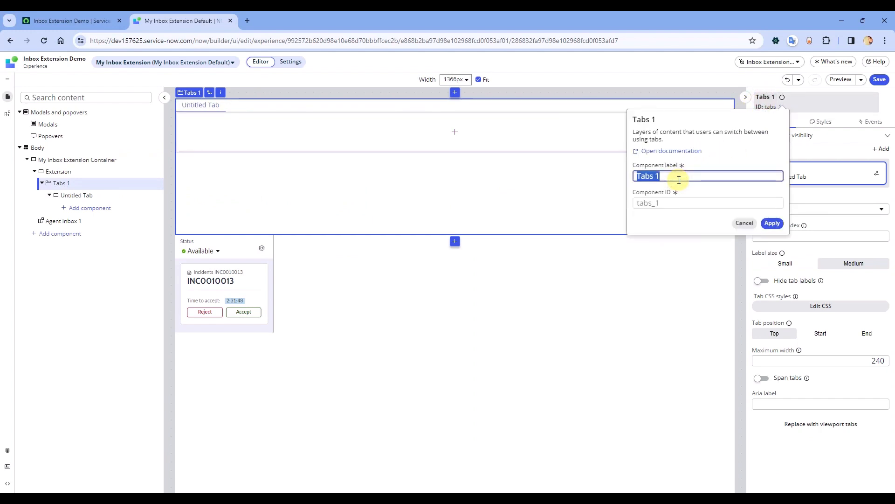
pyautogui.write('Extension tabs')
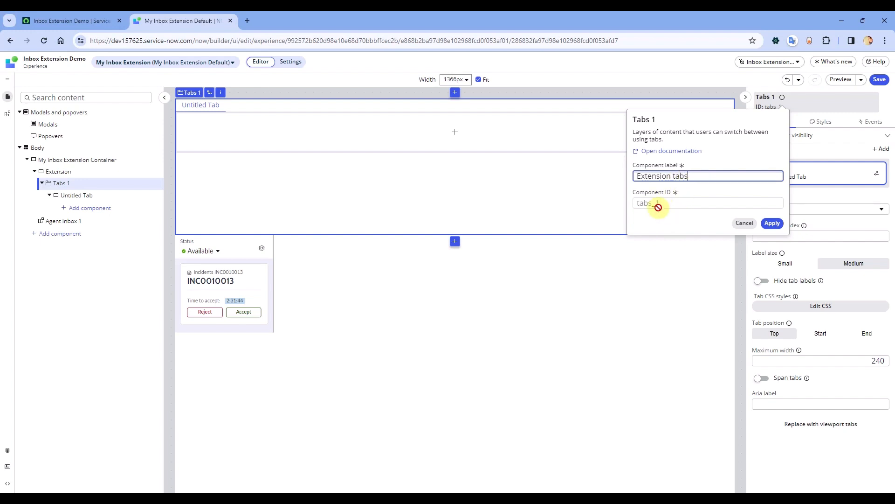
pyautogui.click(772, 223)
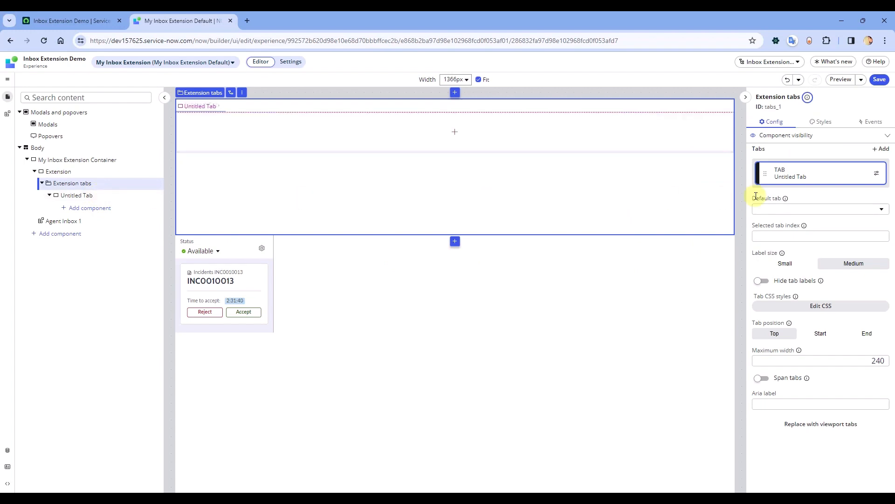
# Add a tab to Extension tabs based on a page collection and start creating a new collection for it
pyautogui.click(884, 153)
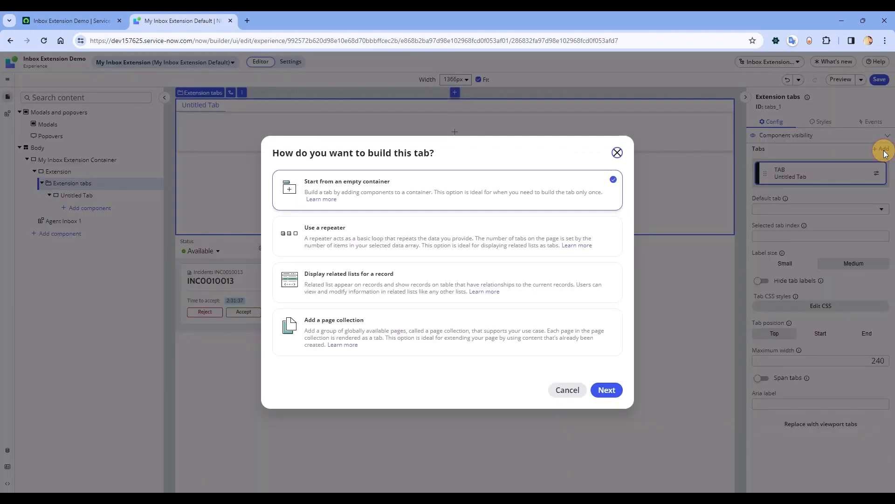
pyautogui.click(391, 325)
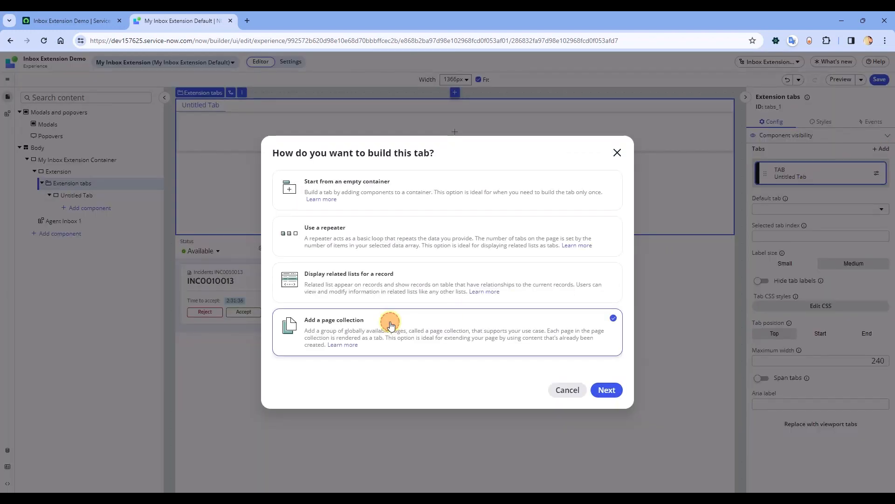
pyautogui.click(607, 390)
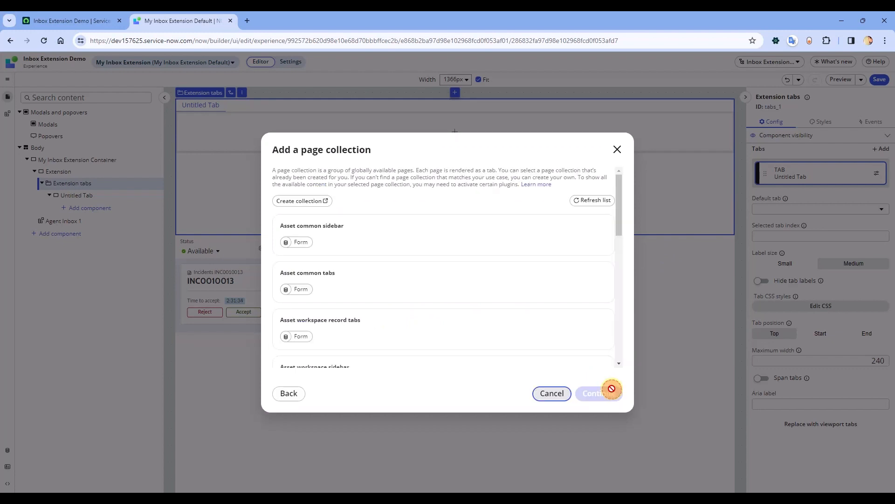
pyautogui.click(307, 202)
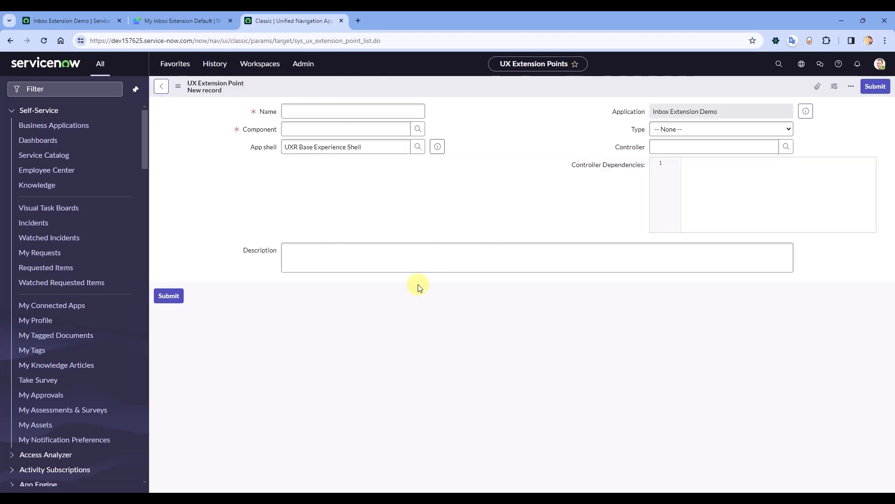
# Name the new UX extension point "My Inbox Extension Page Collection" and set its component to Tabs
pyautogui.click(317, 146)
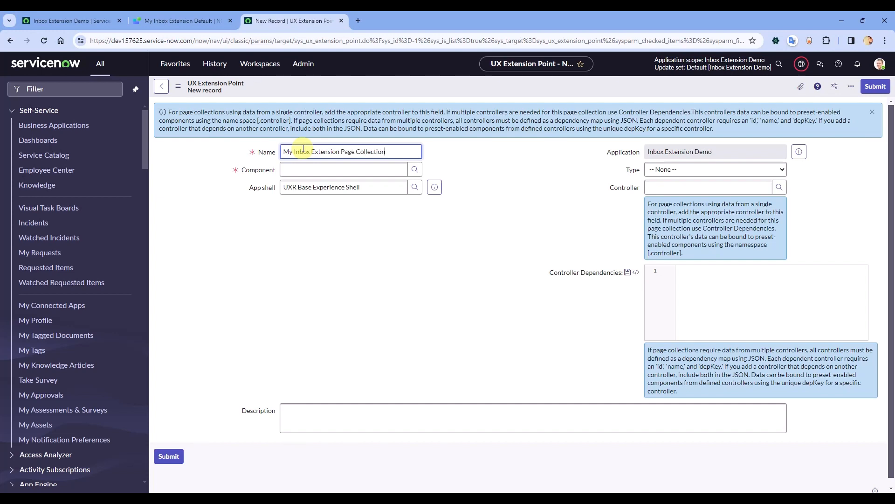
pyautogui.click(294, 170)
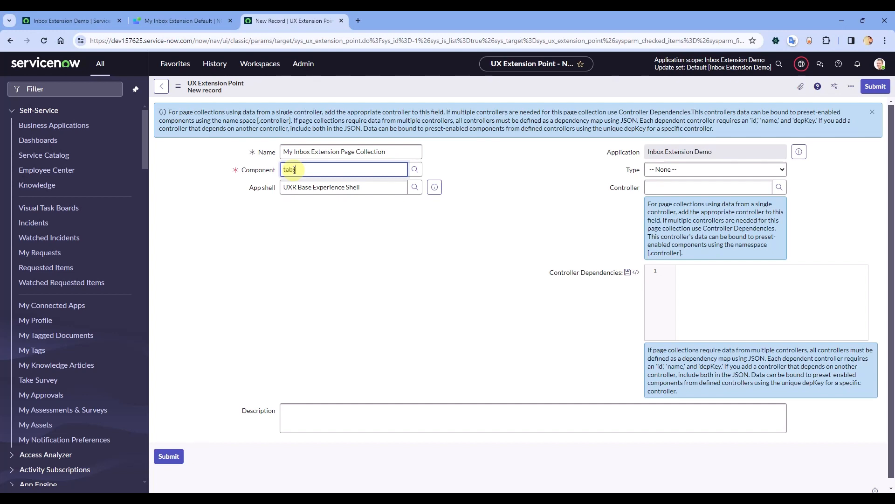
pyautogui.write('tab')
pyautogui.click(314, 183)
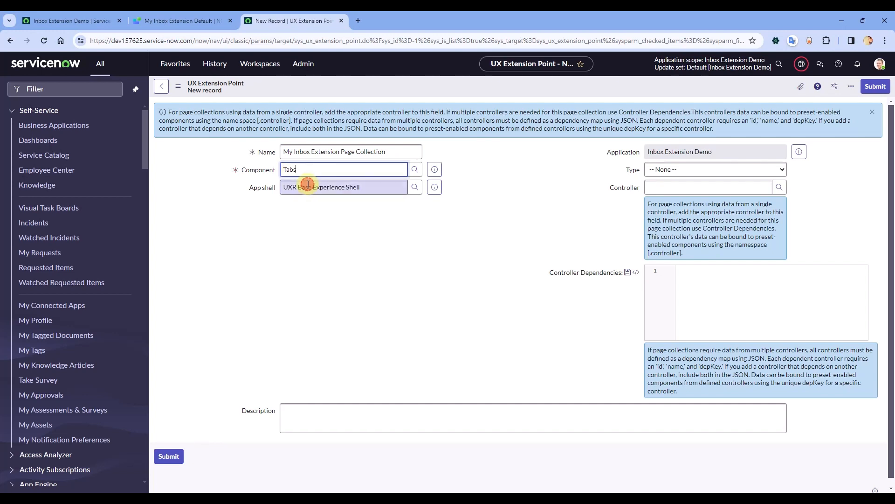
pyautogui.moveTo(364, 187); pyautogui.dragTo(288, 187)
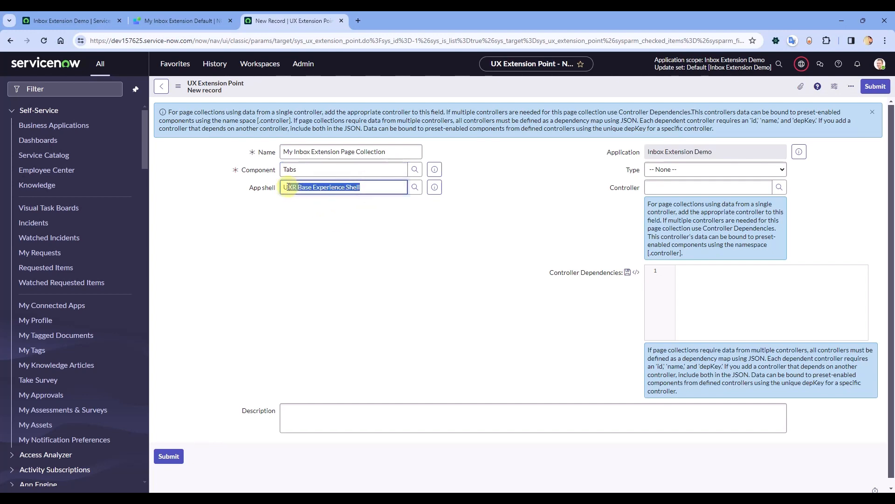
pyautogui.click(300, 207)
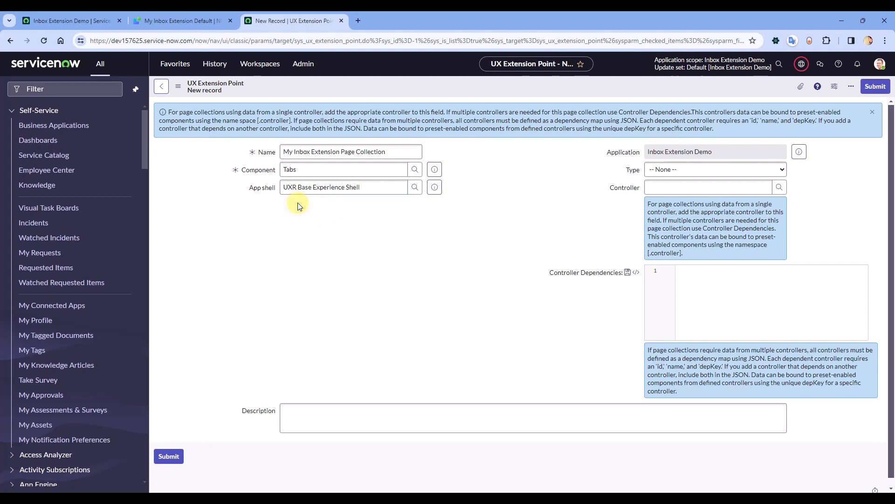
# Look up the available UX controllers for the extension point's Controller field and copy the table name sys_ux_controller from the lookup's address
pyautogui.click(665, 185)
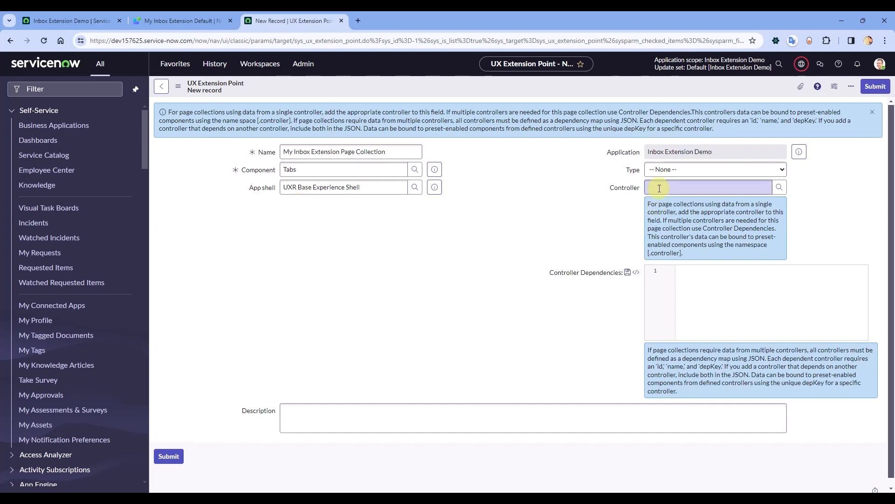
pyautogui.click(164, 20)
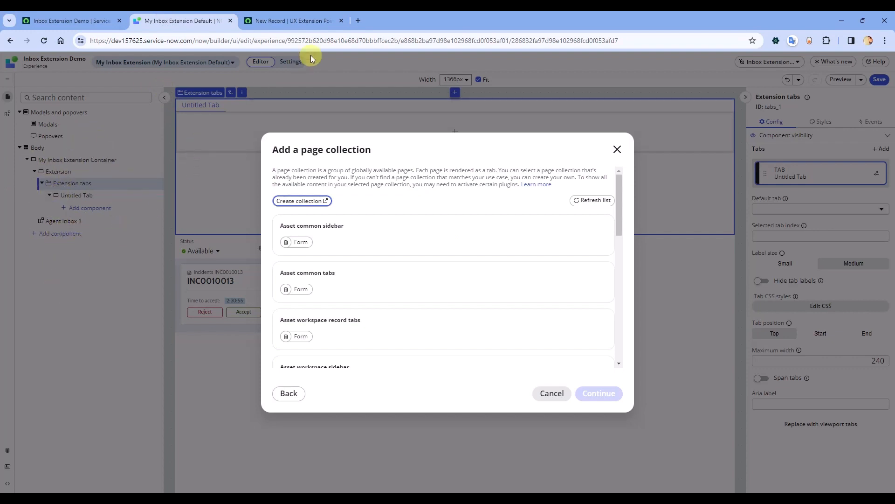
pyautogui.click(290, 20)
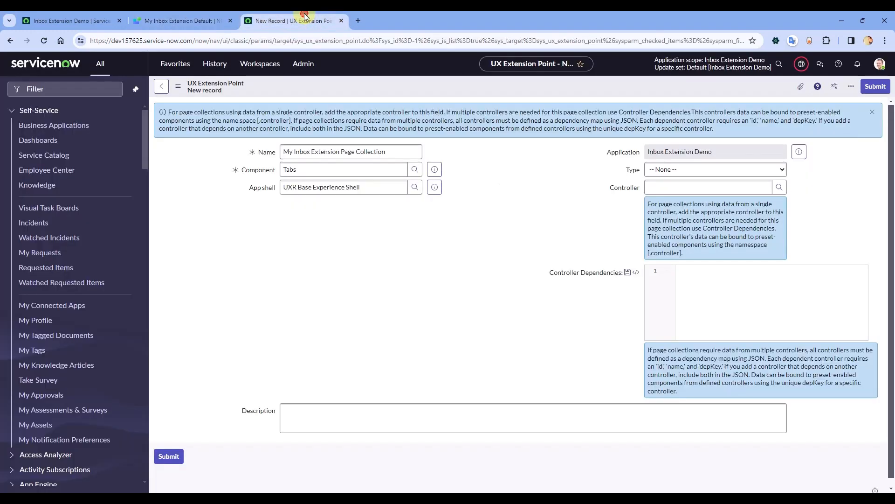
pyautogui.click(780, 188)
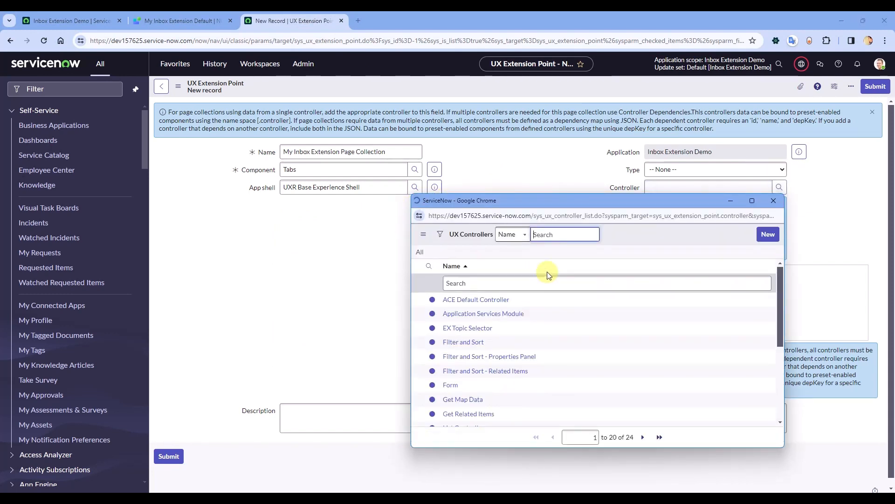
pyautogui.moveTo(533, 215); pyautogui.dragTo(576, 221)
pyautogui.hotkey('ctrl', 'c')
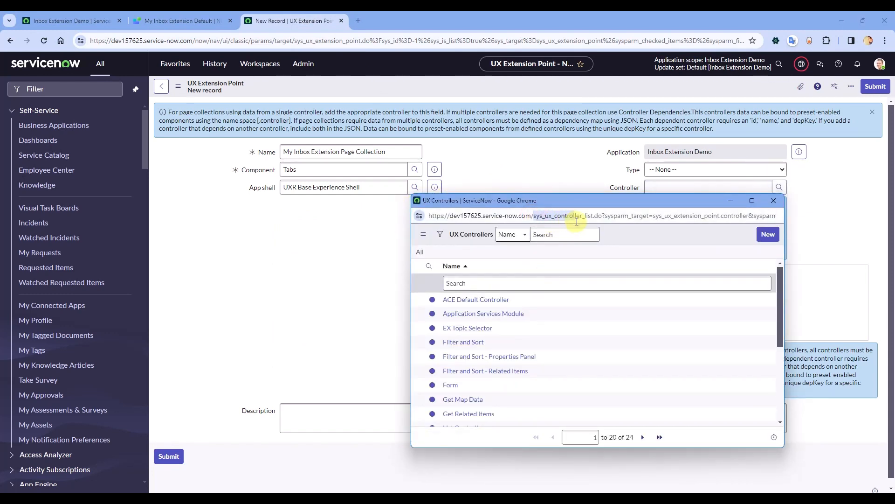
pyautogui.click(772, 201)
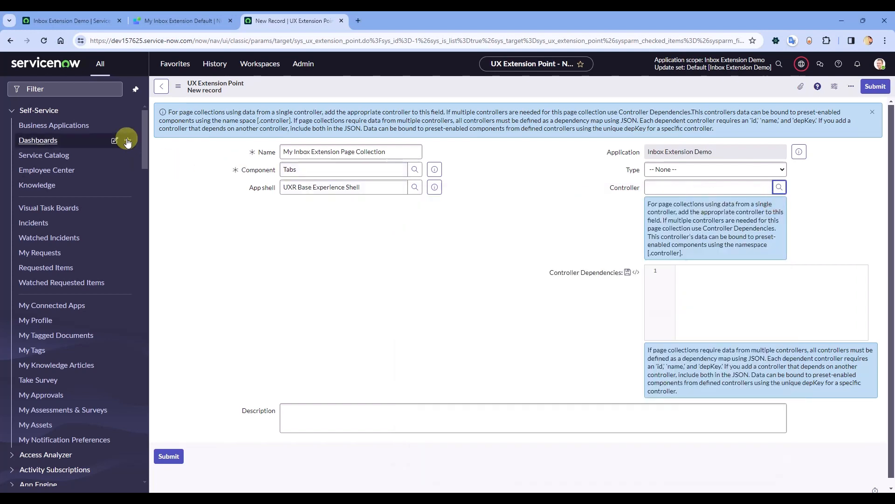
# Open the list of the sys_ux_controller table in its own browser tab
pyautogui.click(96, 90)
pyautogui.hotkey('ctrl', 'v')
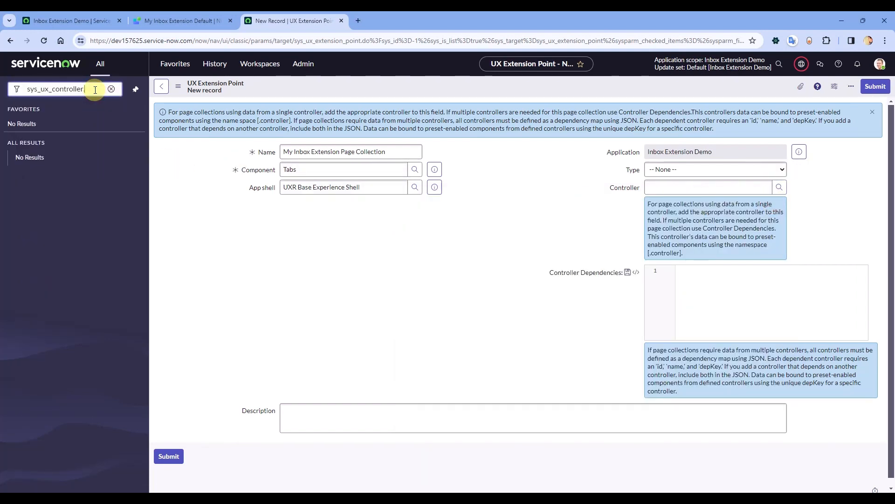
pyautogui.press('Return')
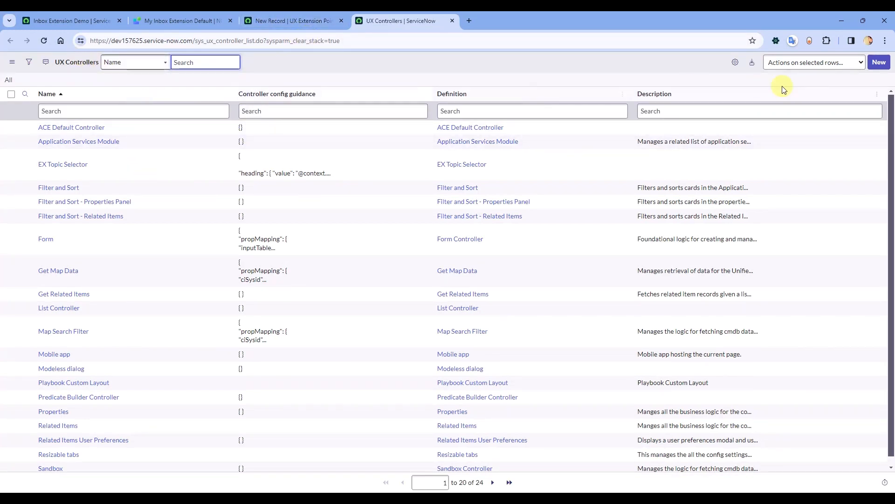
# Start a new UX controller named "My Inbox Extension Controller" and create a new macroponent definition from its Definition lookup
pyautogui.click(872, 69)
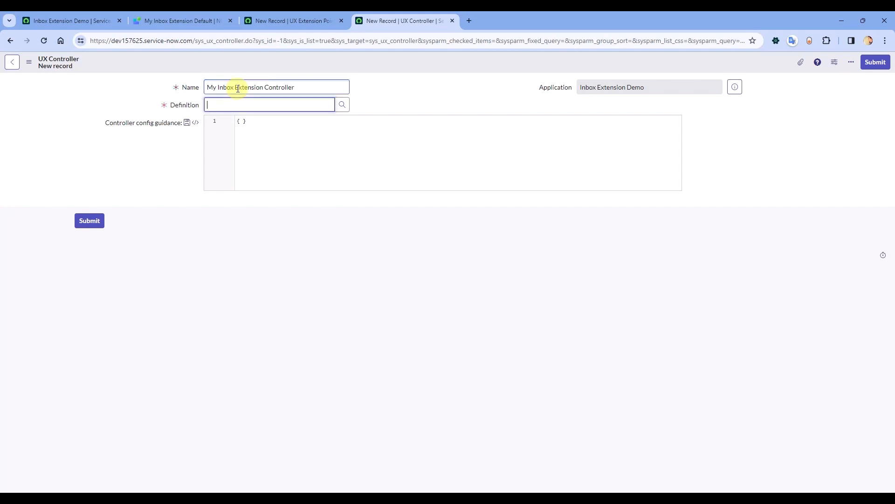
pyautogui.click(207, 105)
pyautogui.click(342, 104)
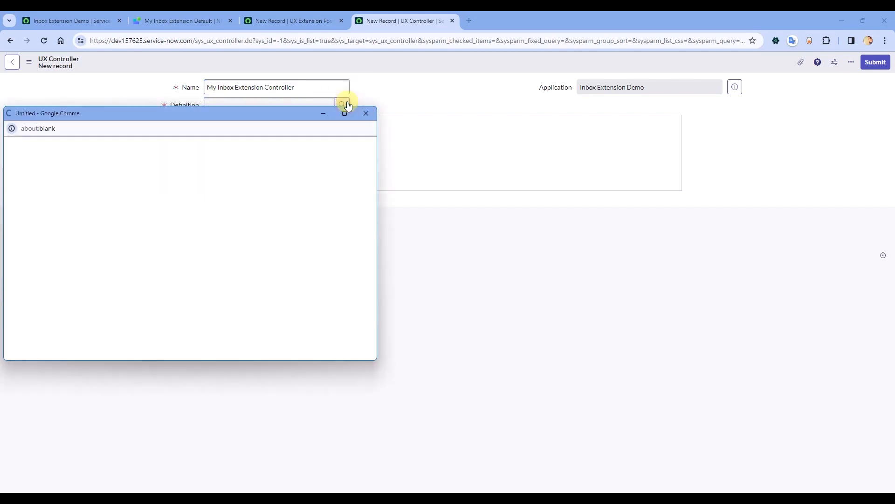
pyautogui.click(242, 114)
pyautogui.moveTo(247, 118); pyautogui.dragTo(318, 167)
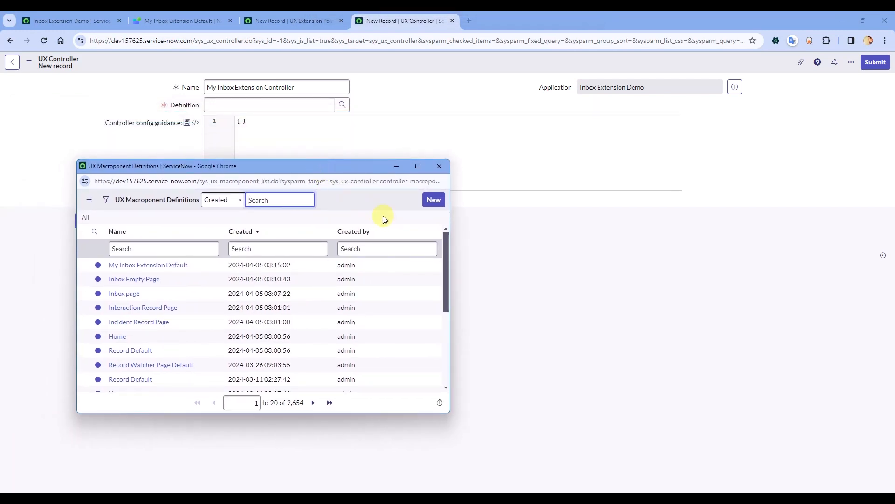
pyautogui.click(433, 200)
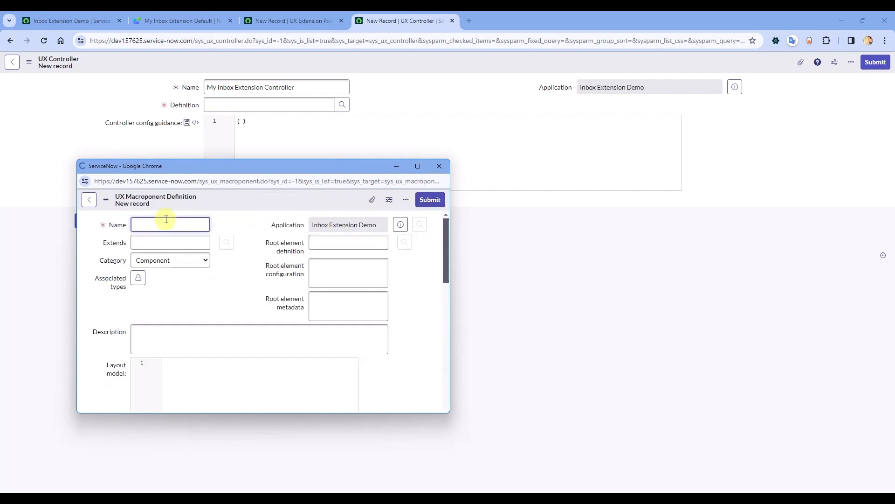
# Name the macroponent definition "My Inbox Extension Definition", set its category to Controller, submit it, and save the UX controller
pyautogui.click(150, 221)
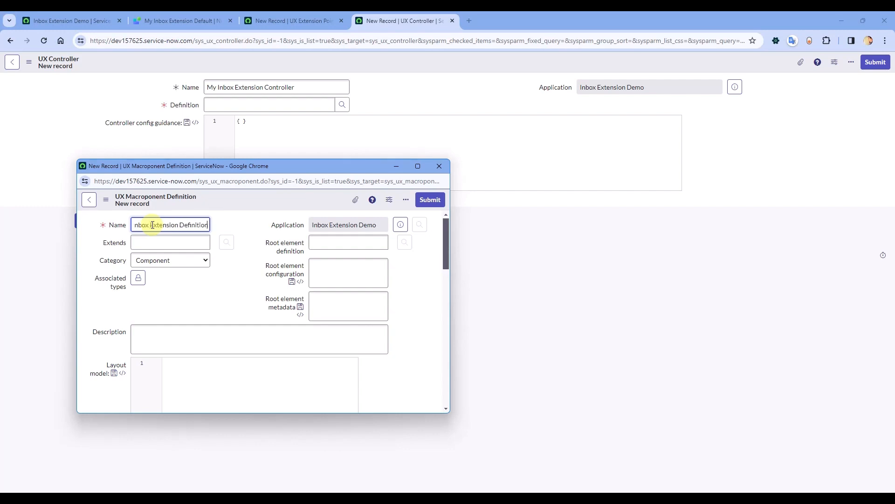
pyautogui.click(165, 262)
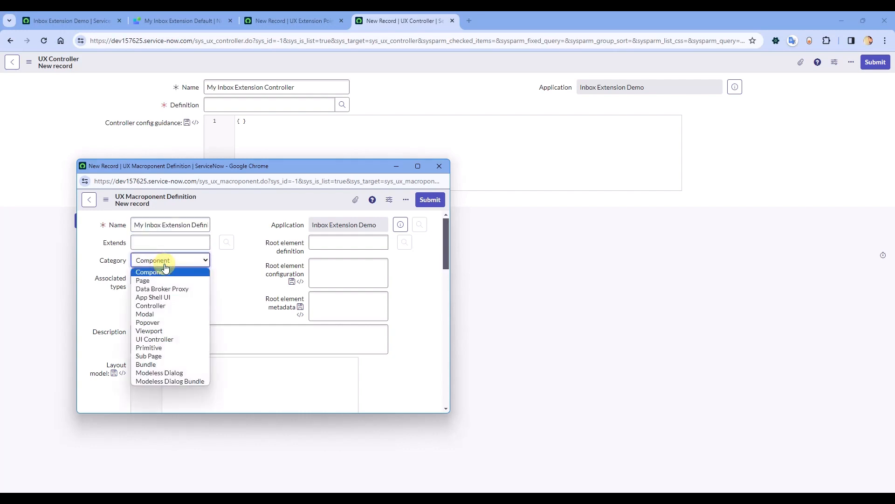
pyautogui.click(162, 308)
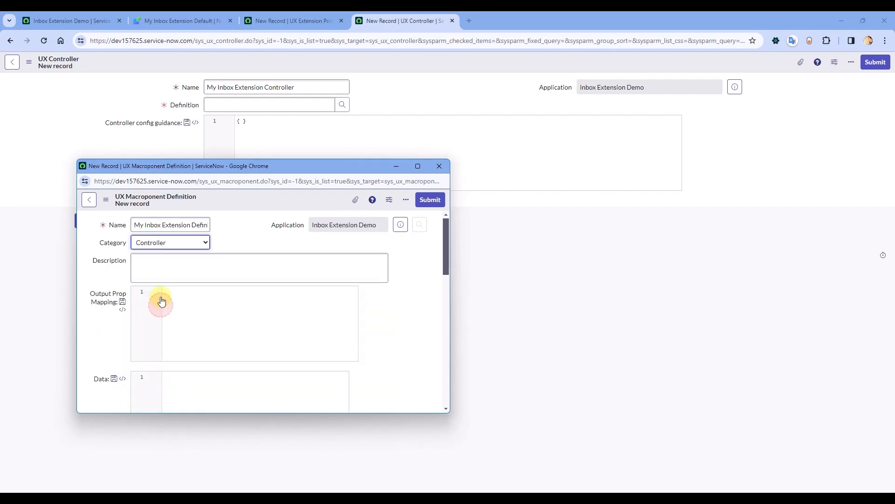
pyautogui.scroll(-10, 254, 298)
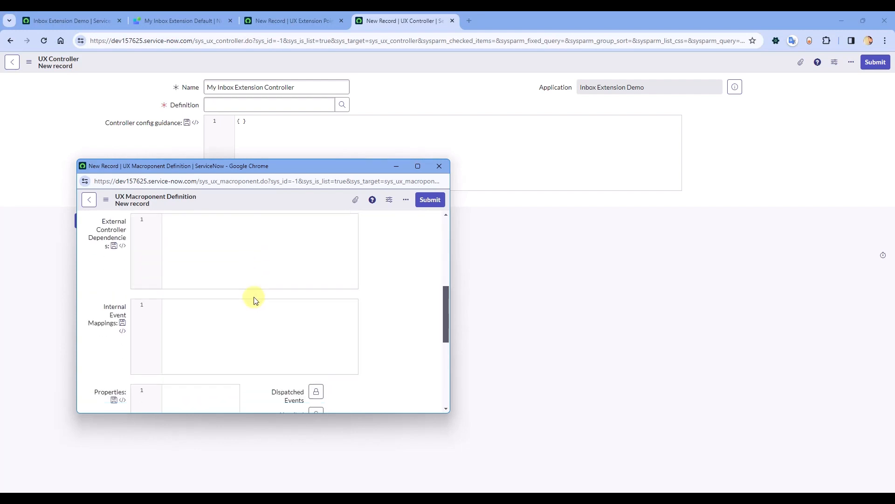
pyautogui.scroll(10, 380, 340)
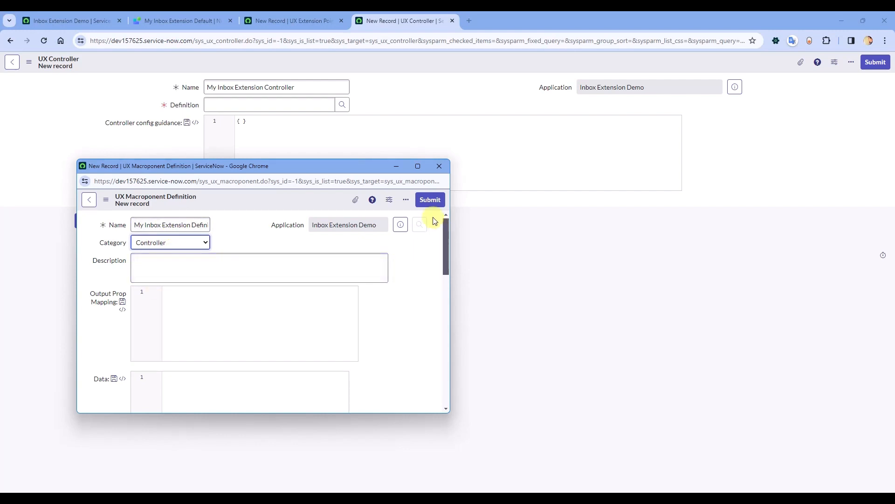
pyautogui.click(430, 200)
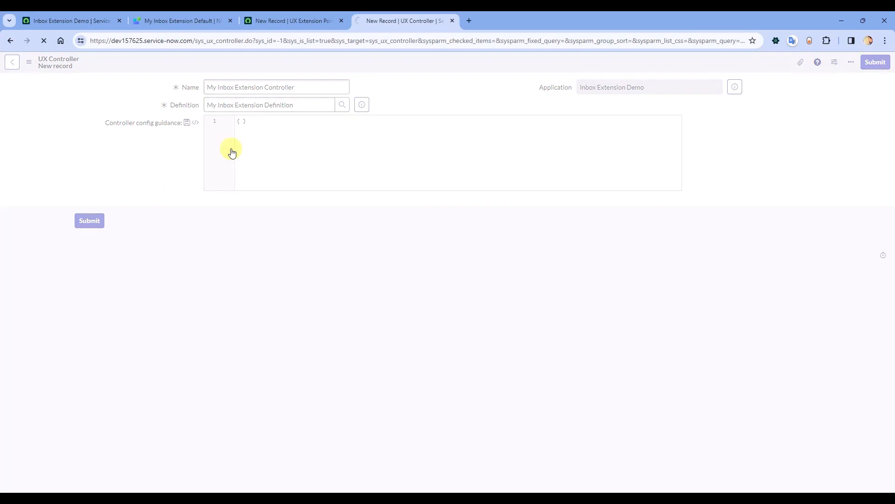
# Assign My Inbox Extension Controller as the Controller of the My Inbox Extension Page Collection extension point and save the record
pyautogui.tripleClick(280, 113)
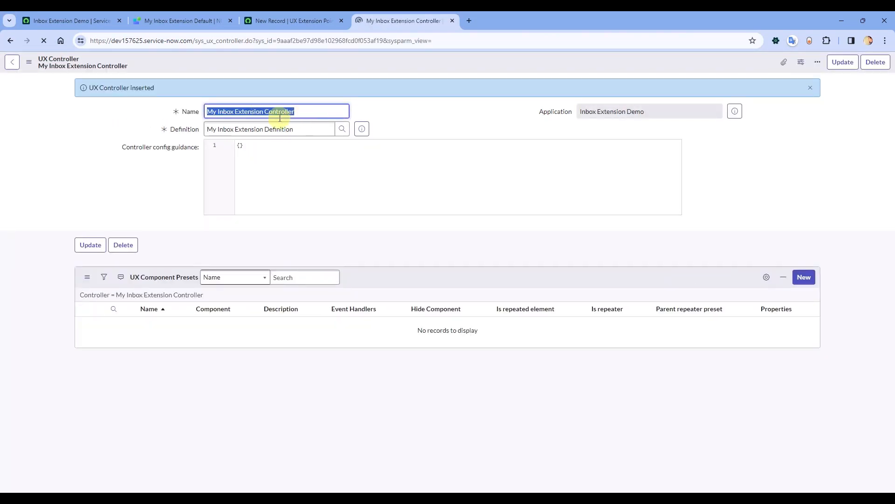
pyautogui.click(289, 21)
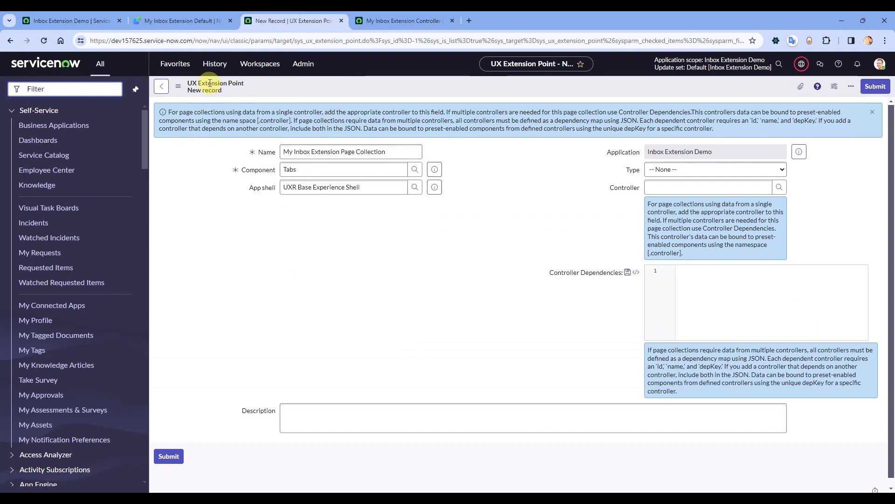
pyautogui.click(674, 185)
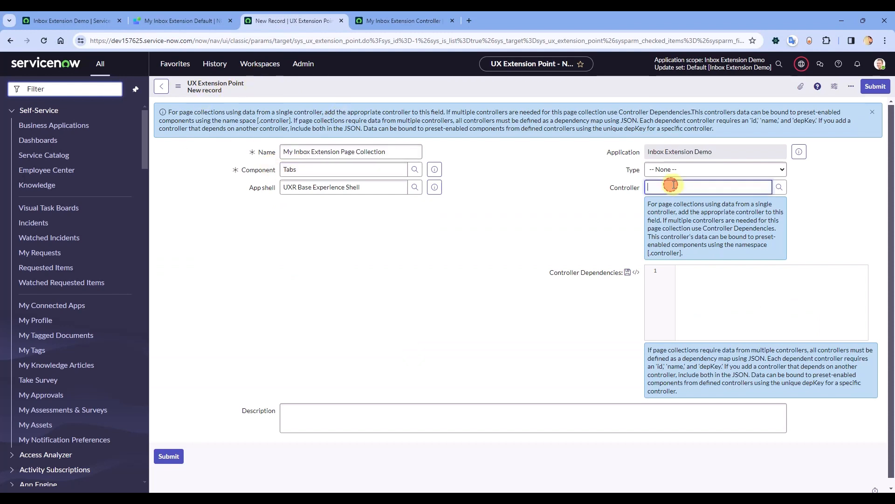
pyautogui.click(679, 200)
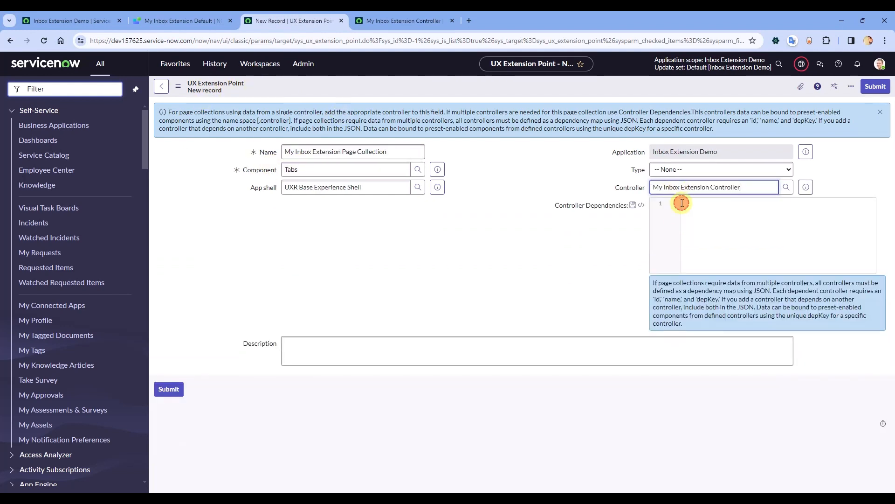
pyautogui.hotkey('ctrl', 's')
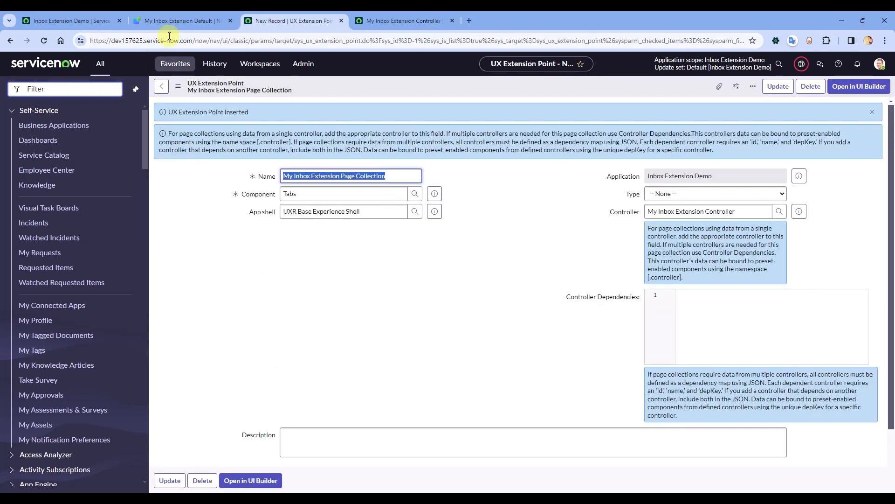
# Back in UI Builder, refresh the page collection list and add My Inbox Extension Page Collection to the Extension tabs
pyautogui.click(174, 20)
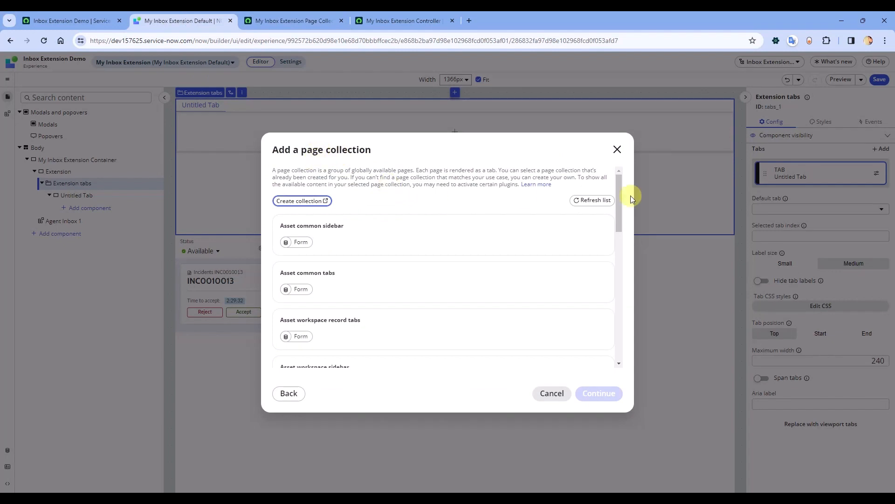
pyautogui.click(597, 201)
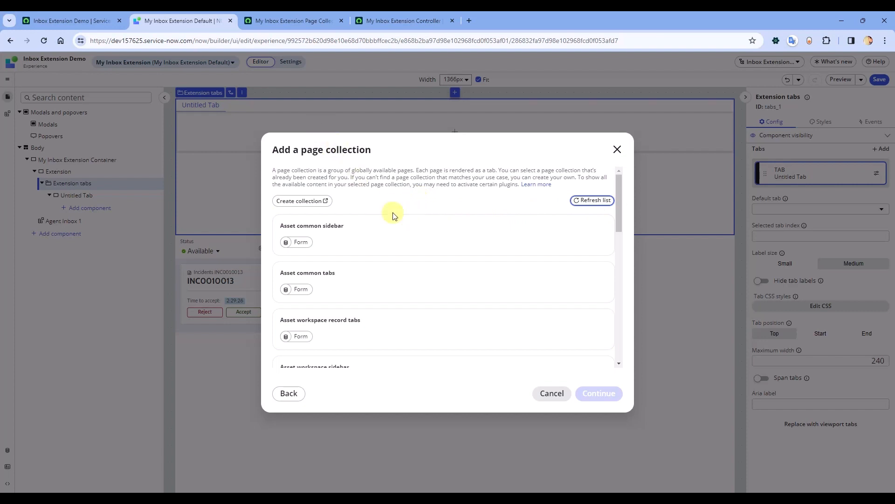
pyautogui.scroll(-5, 394, 218)
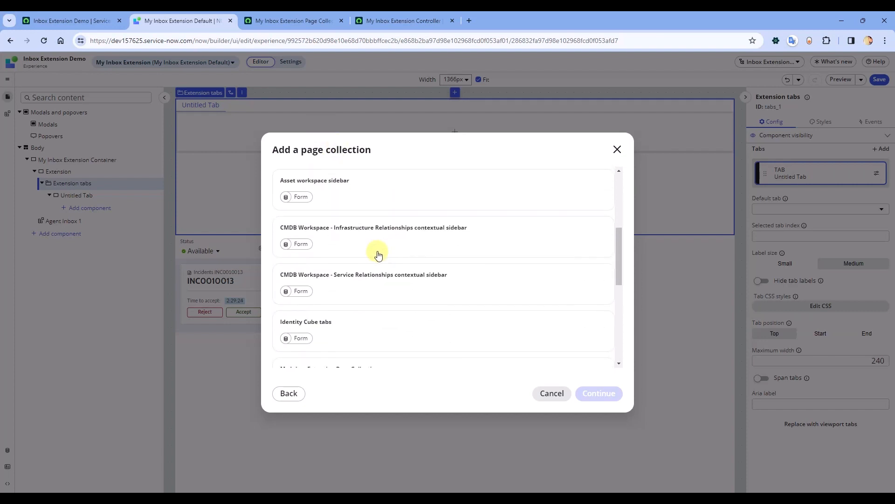
pyautogui.scroll(-1, 396, 263)
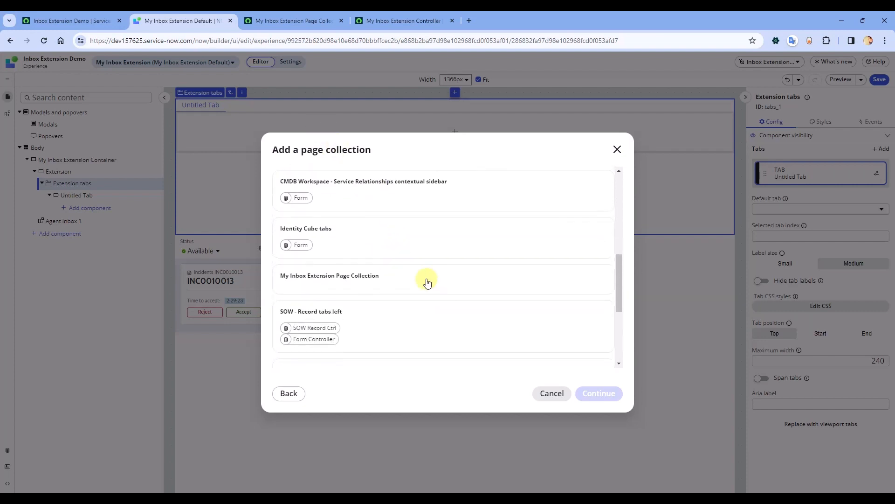
pyautogui.click(395, 280)
pyautogui.click(586, 393)
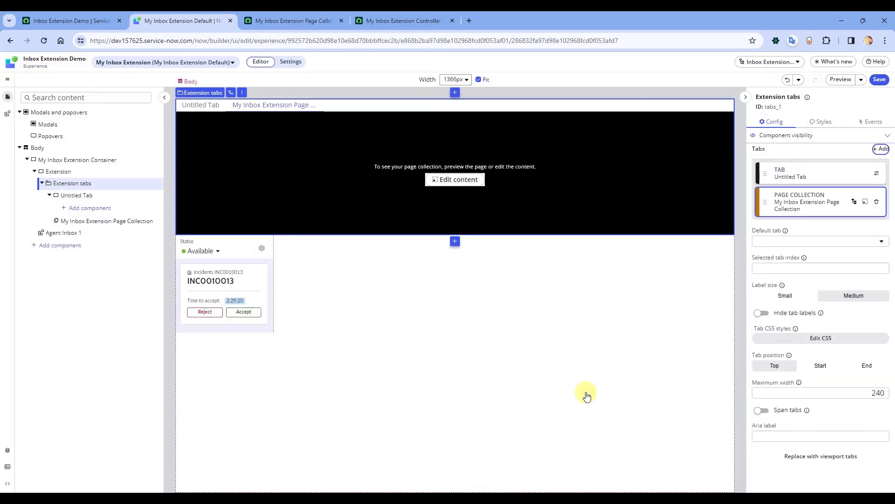
# Delete Untitled Tab from the Extension tabs component and save the page
pyautogui.click(876, 176)
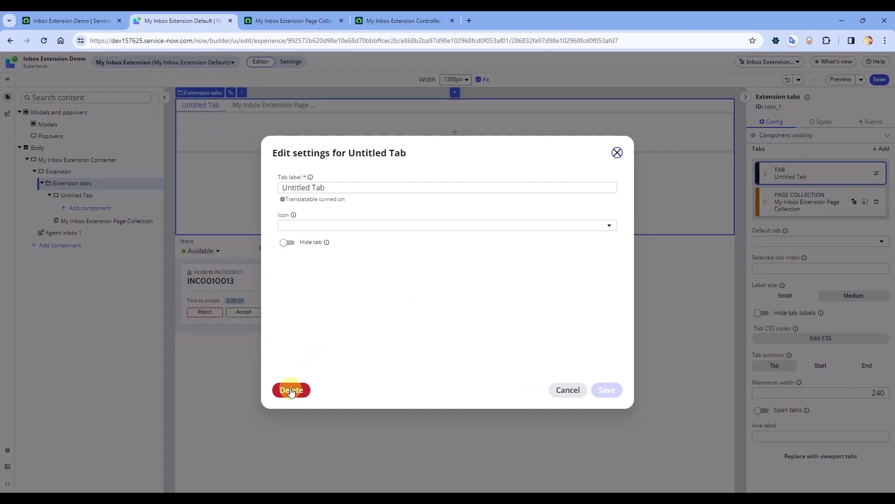
pyautogui.click(291, 389)
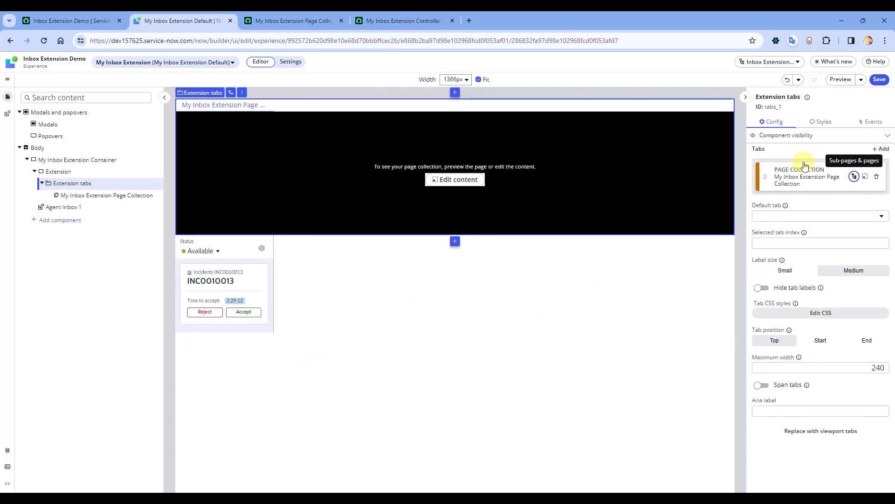
pyautogui.click(880, 81)
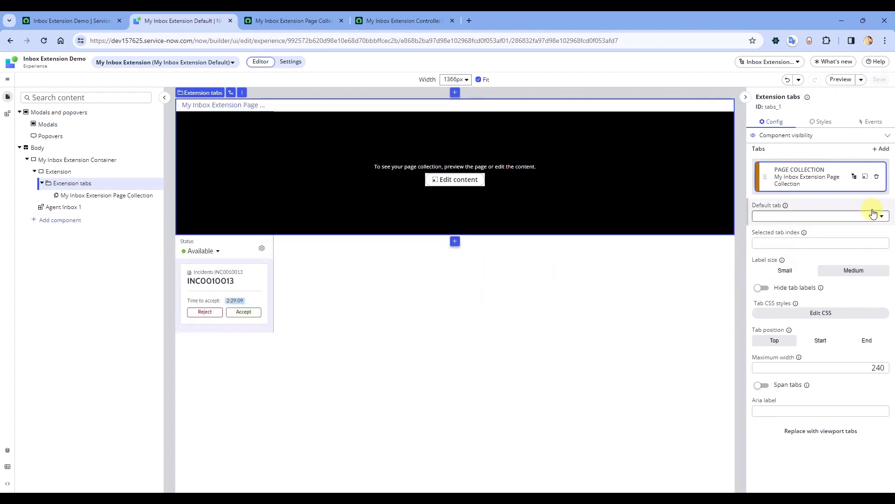
# Open the page collection for editing and create a page named "My Inbox Extension Page" with the variant "My Inbox Extension Page Default"
pyautogui.click(865, 176)
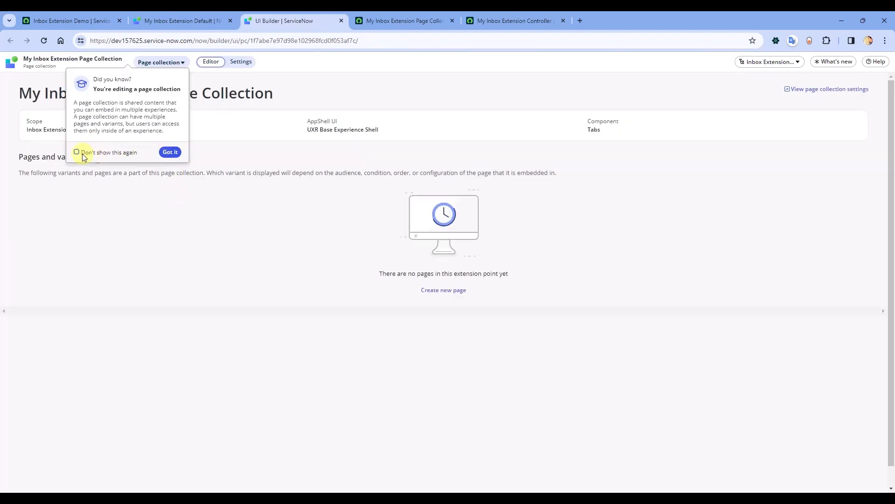
pyautogui.click(168, 153)
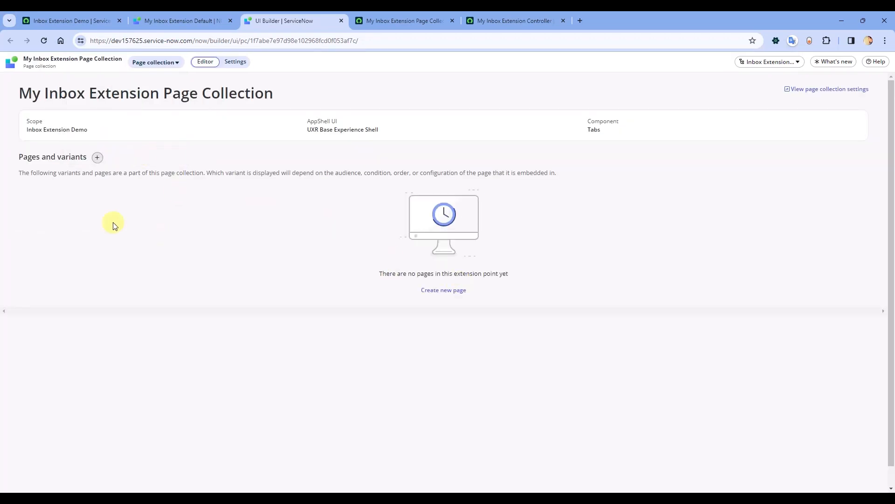
pyautogui.click(444, 290)
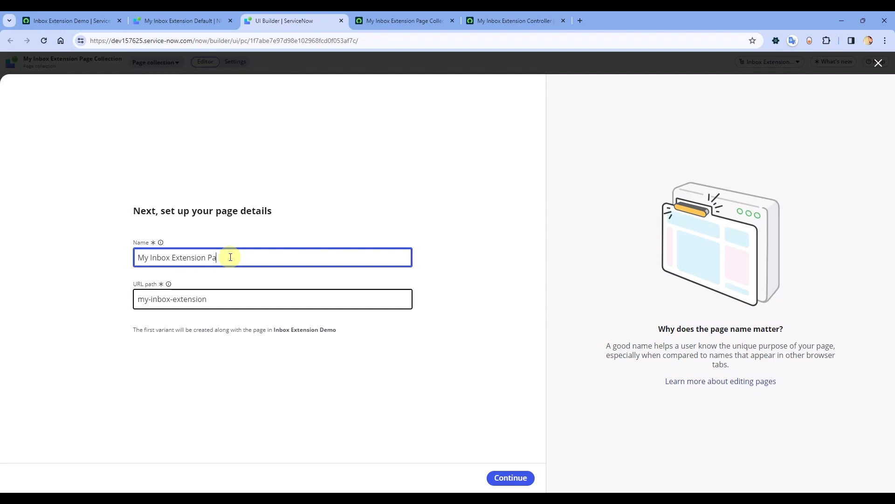
pyautogui.tripleClick(230, 257)
pyautogui.hotkey('ctrl', 'c')
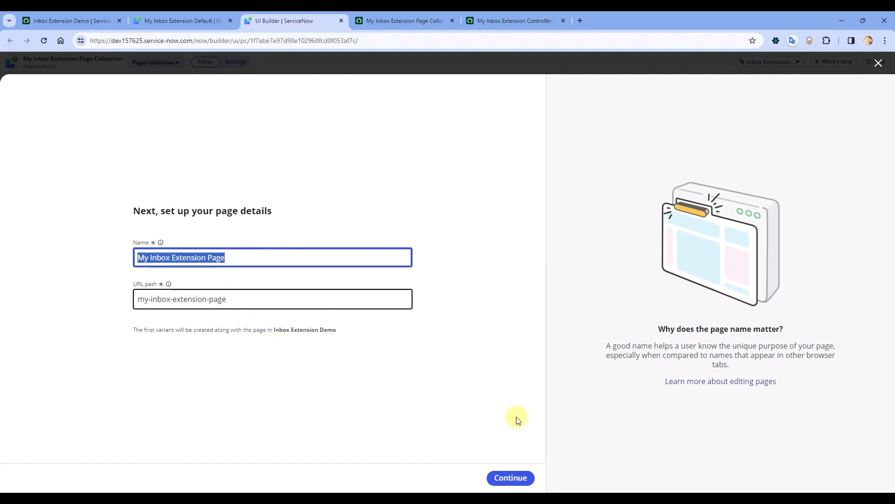
pyautogui.click(510, 476)
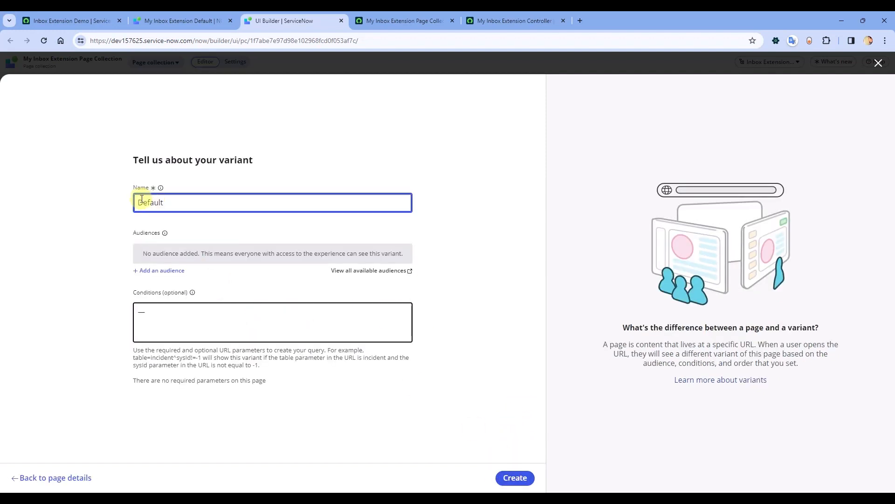
pyautogui.hotkey('ctrl', 'v')
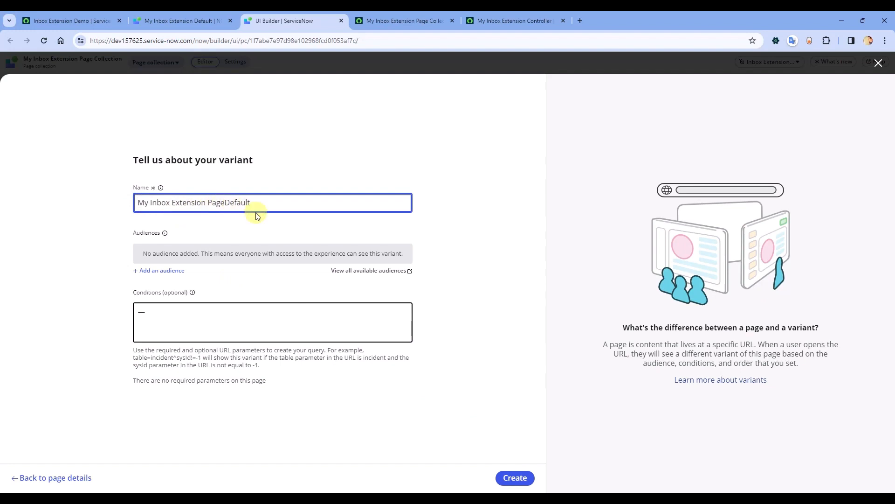
pyautogui.click(517, 476)
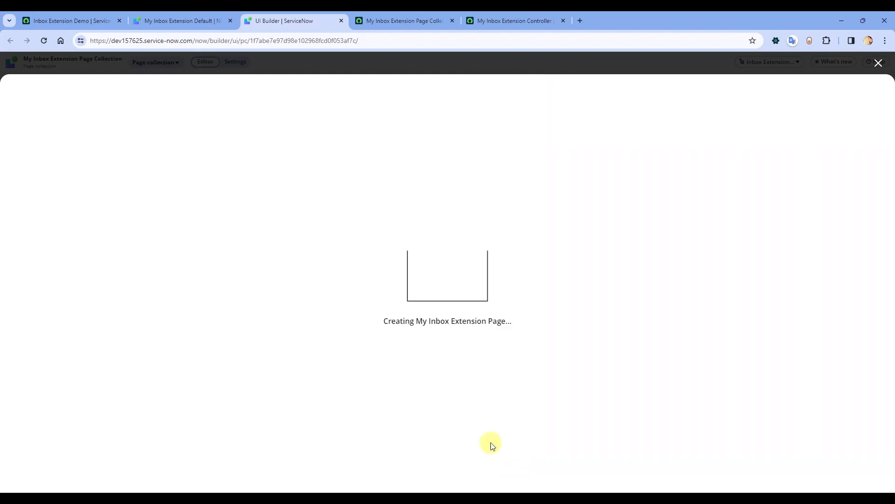
# Add a Container component to the new page's Body with the preset None
pyautogui.click(111, 233)
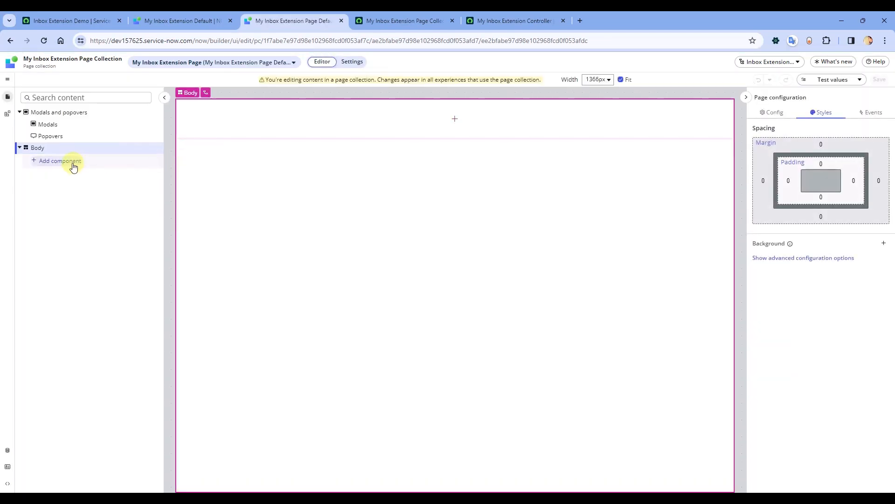
pyautogui.click(73, 163)
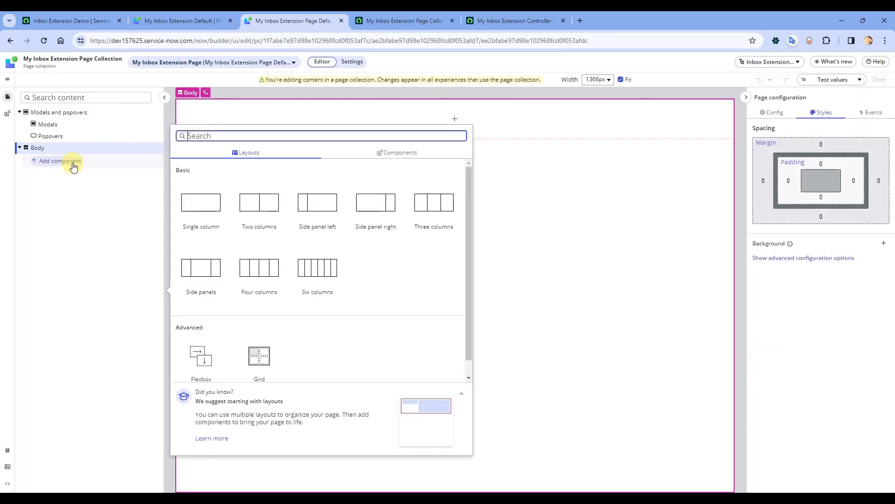
pyautogui.click(220, 135)
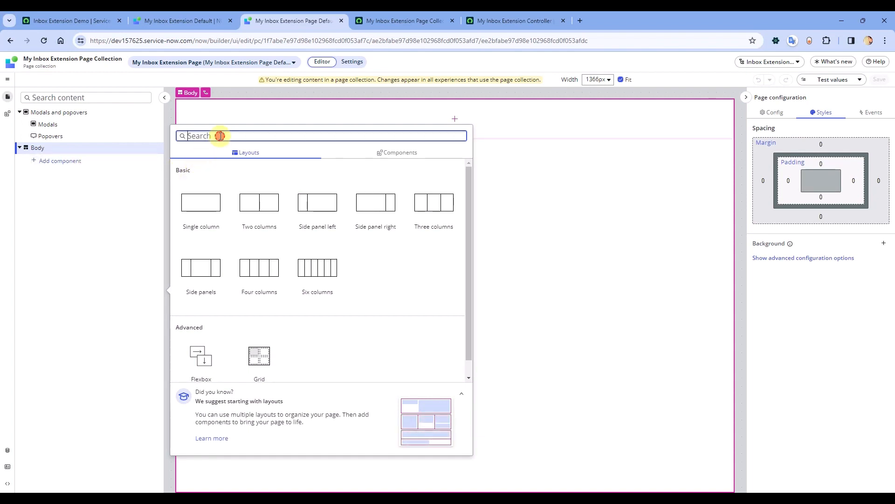
pyautogui.write('contain')
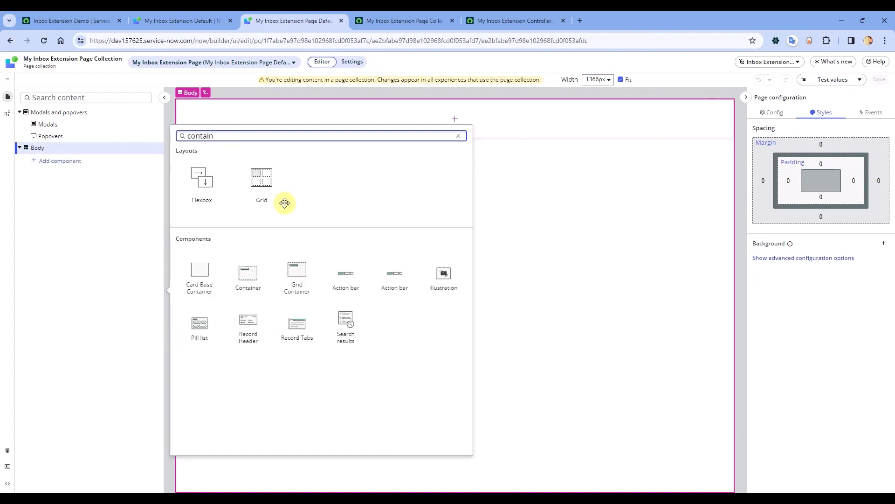
pyautogui.click(251, 280)
pyautogui.click(62, 173)
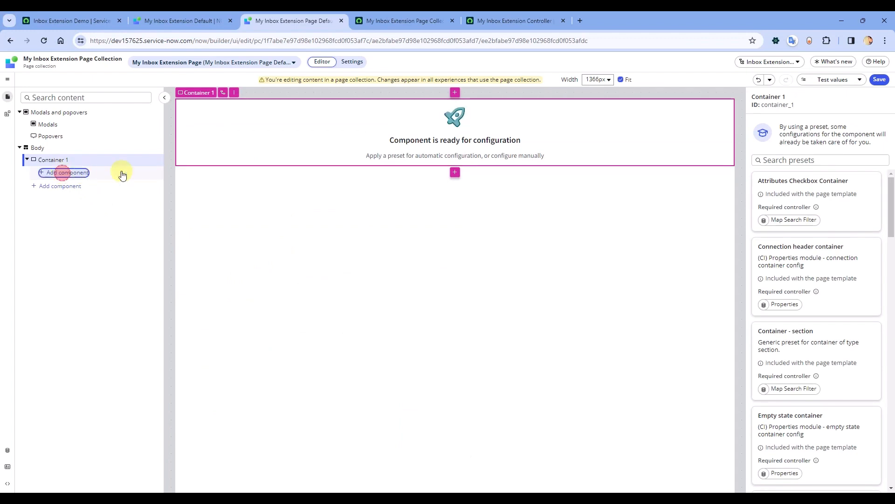
pyautogui.scroll(-15, 834, 369)
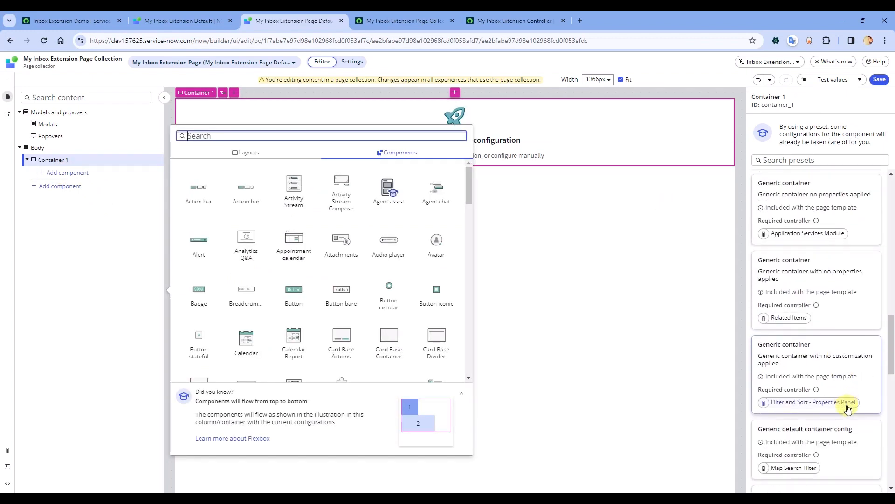
pyautogui.scroll(-5, 845, 420)
pyautogui.click(849, 476)
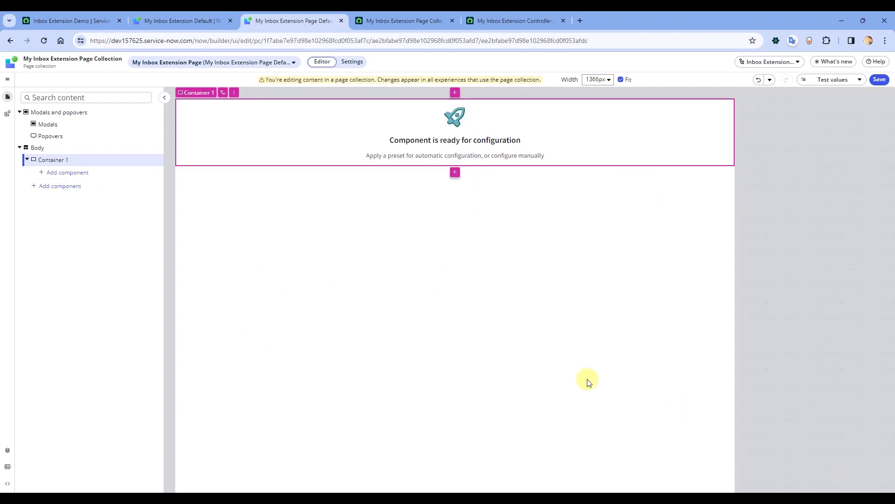
# Add a Highlighted value to Container 1 with the preset None and set its label to "Hello from extension page"
pyautogui.click(78, 173)
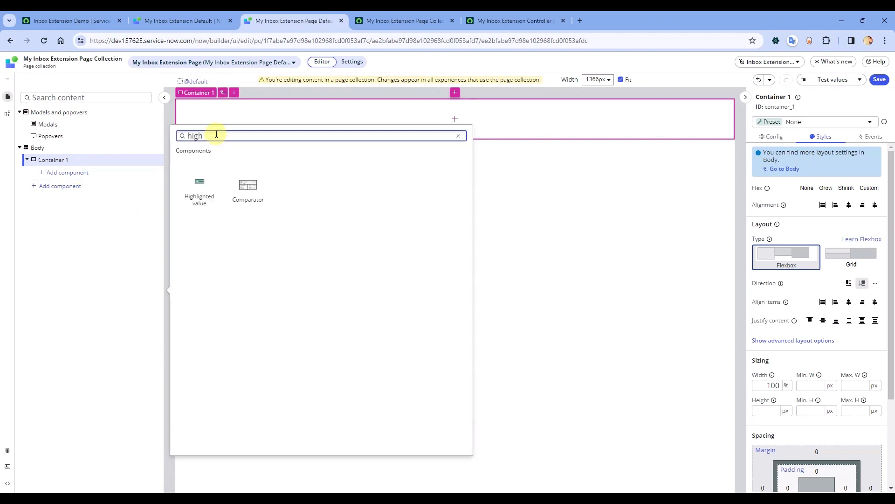
pyautogui.click(200, 195)
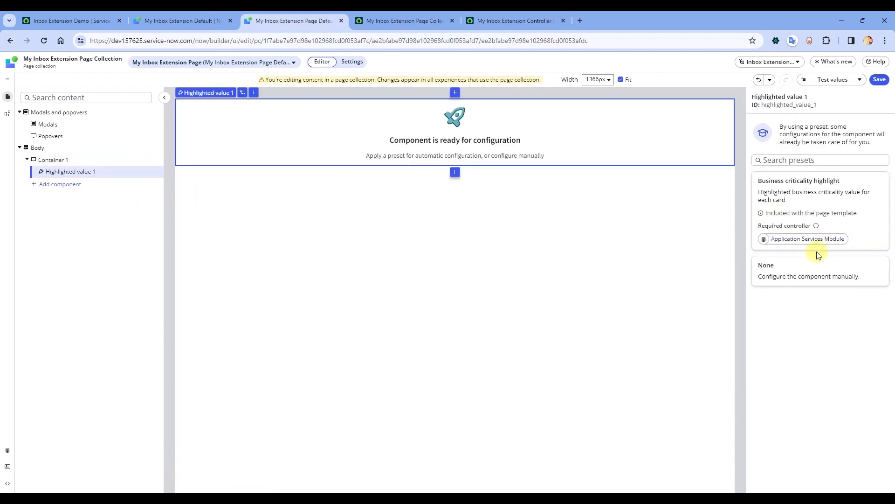
pyautogui.click(813, 264)
pyautogui.click(800, 176)
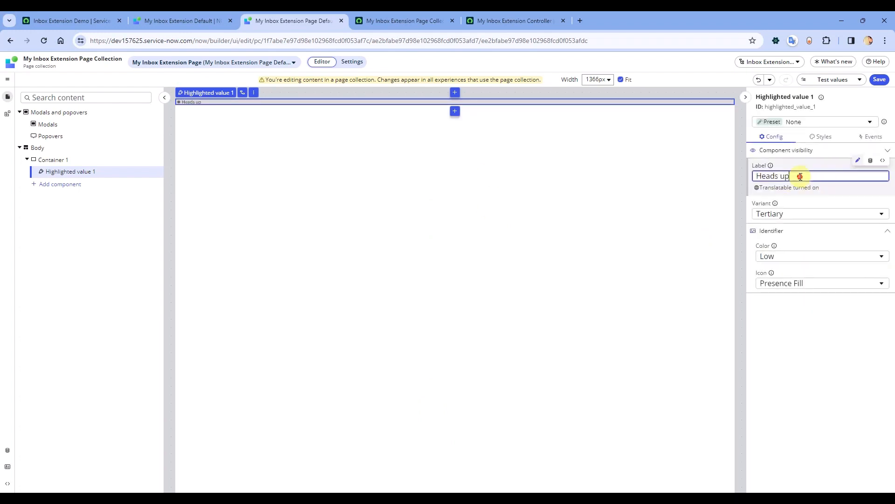
pyautogui.hotkey('ctrl', 'a')
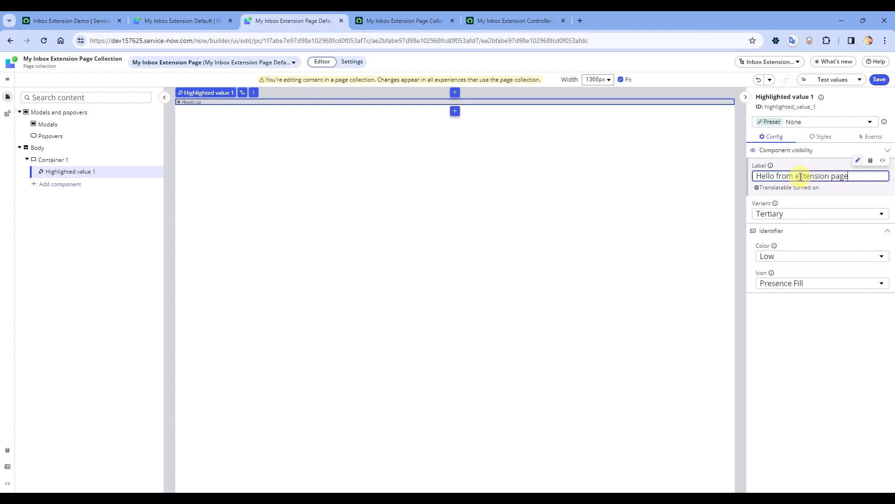
# Set the highlighted value's color to Positive and its variant to Tertiary, and save the page
pyautogui.click(784, 214)
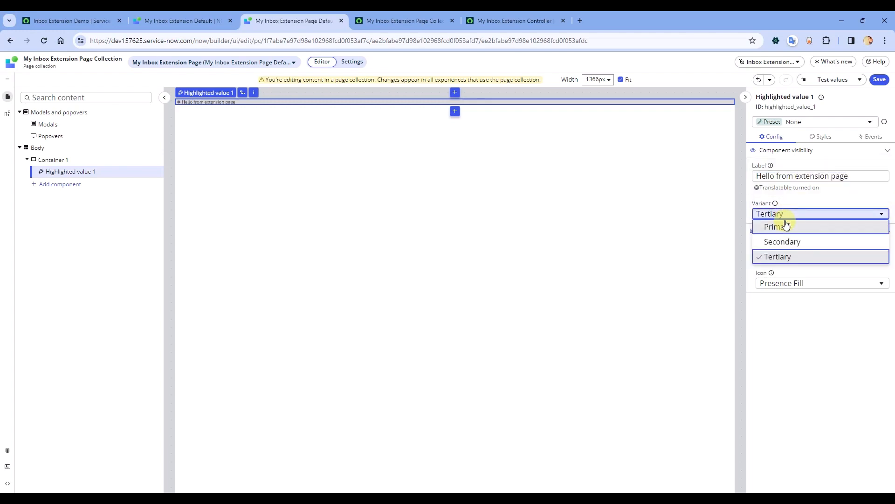
pyautogui.click(785, 241)
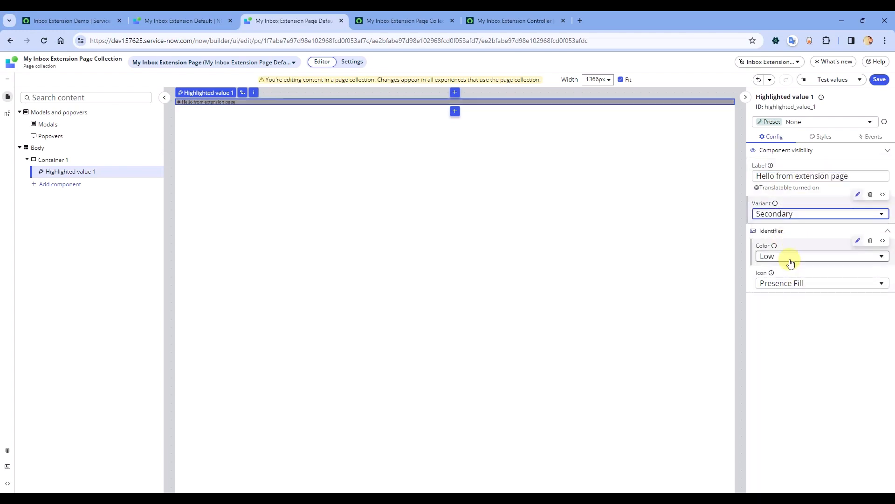
pyautogui.click(789, 258)
pyautogui.click(790, 329)
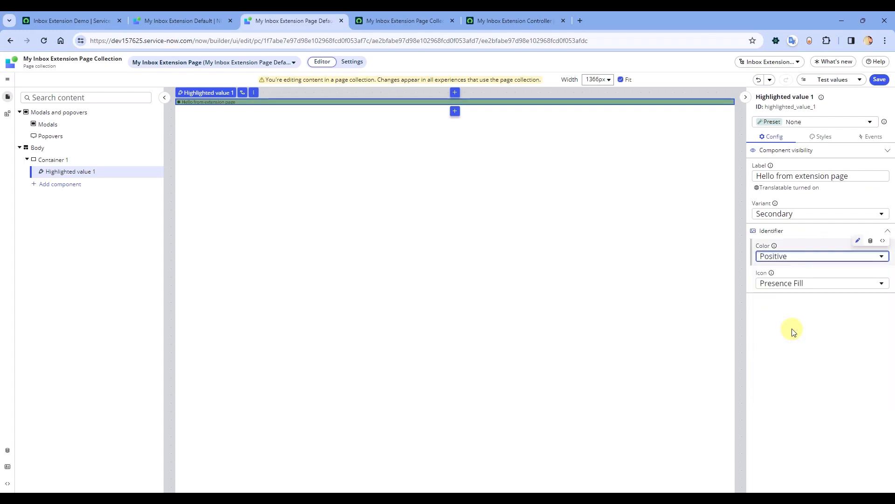
pyautogui.click(793, 214)
pyautogui.click(787, 257)
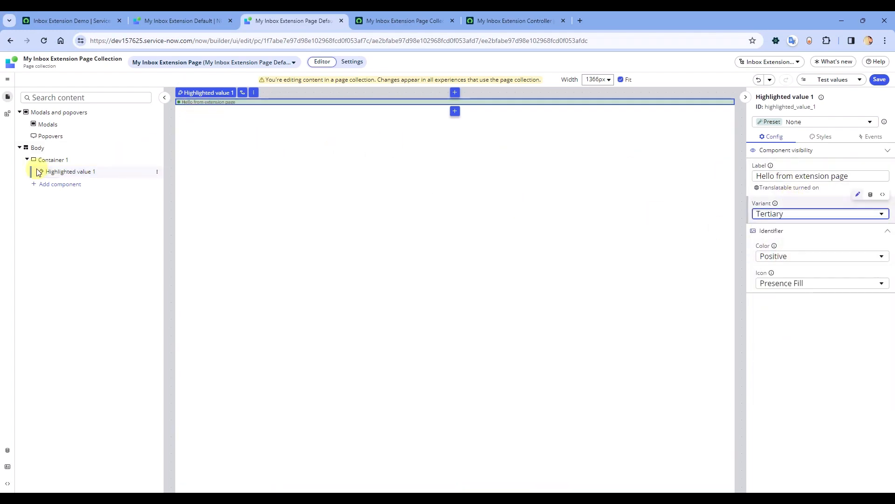
pyautogui.click(880, 79)
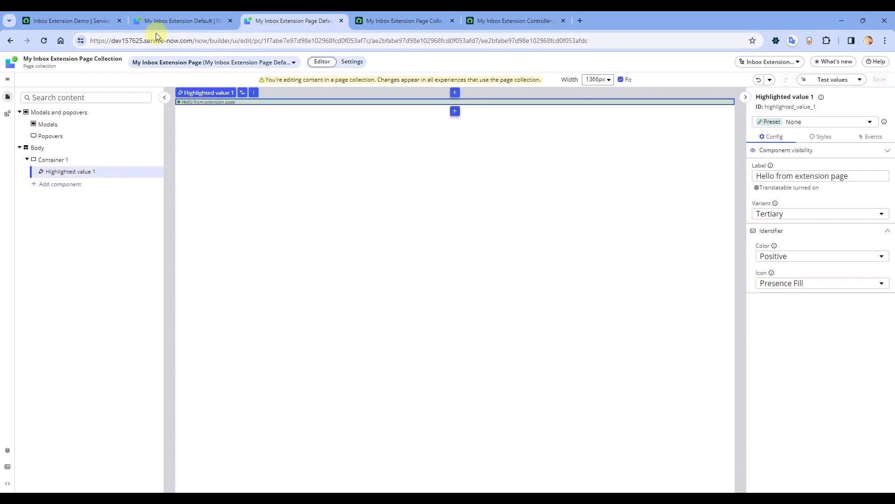
# Preview the My Inbox Extension page from its experience variant and check the highlighted text in the extension tab
pyautogui.click(164, 24)
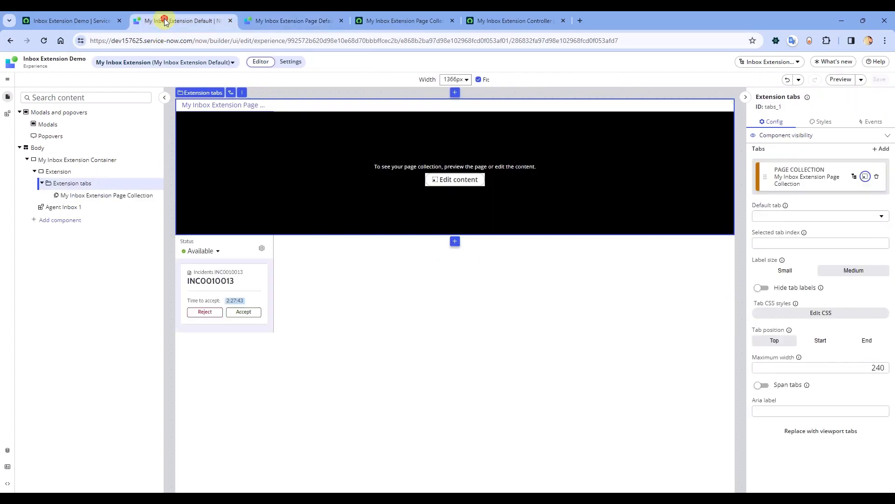
pyautogui.click(862, 83)
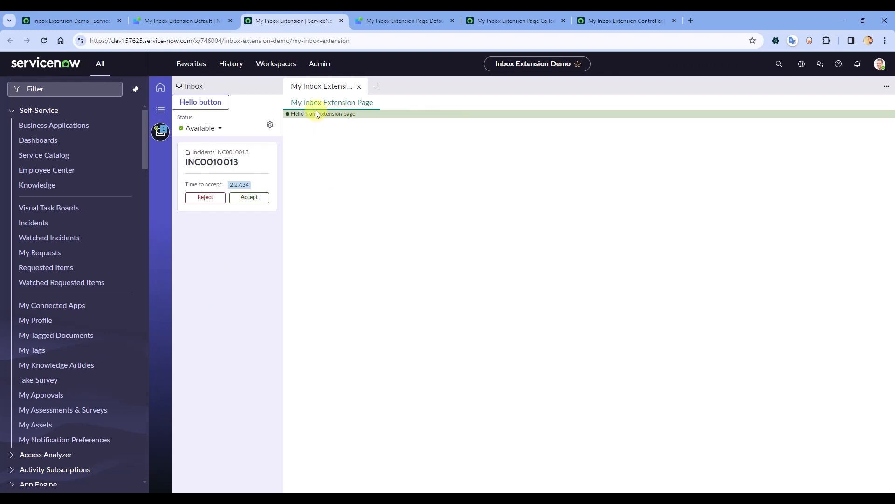
pyautogui.moveTo(365, 117); pyautogui.dragTo(299, 115)
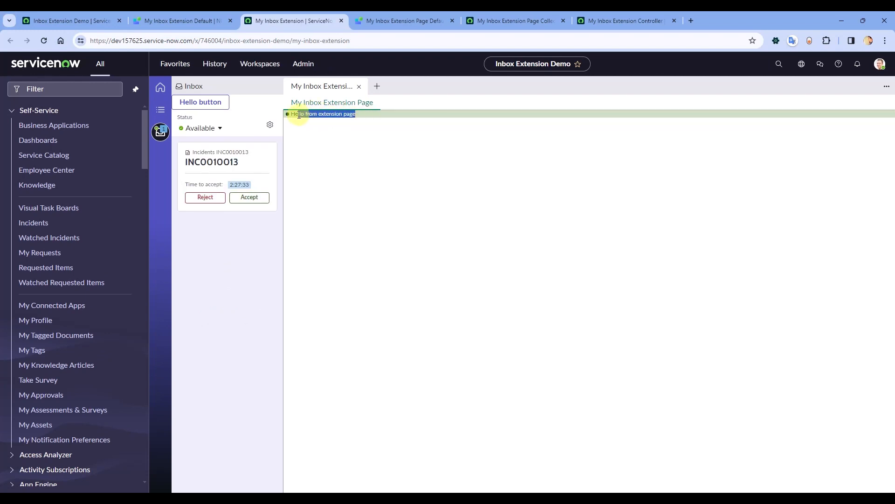
pyautogui.click(330, 149)
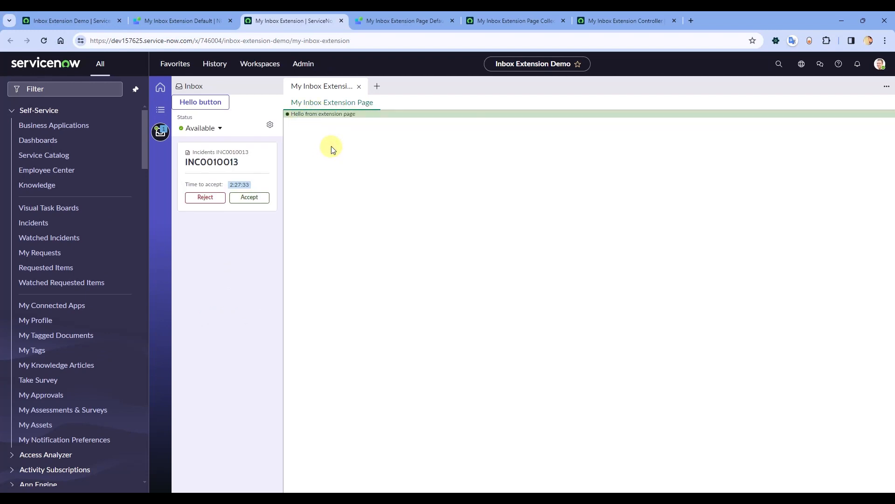
# Open the page definition record of My Inbox Extension Default from UI Builder and close the preview, page collection and controller browser tabs
pyautogui.click(172, 21)
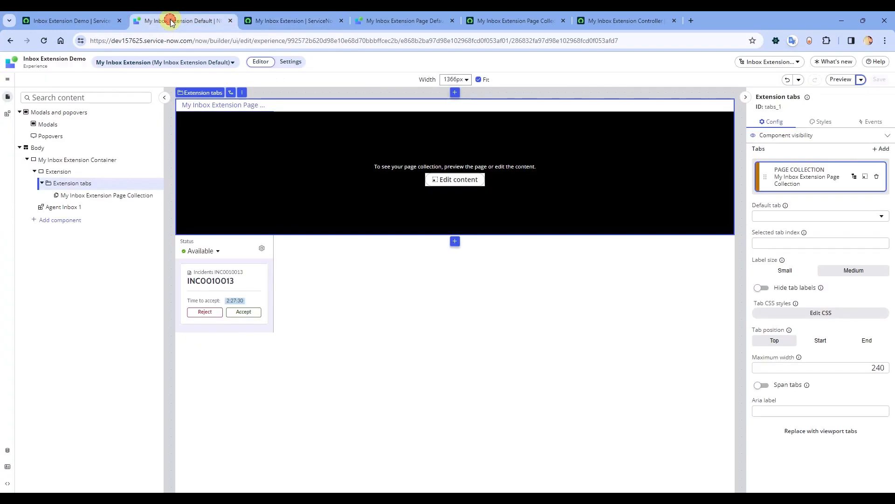
pyautogui.click(7, 82)
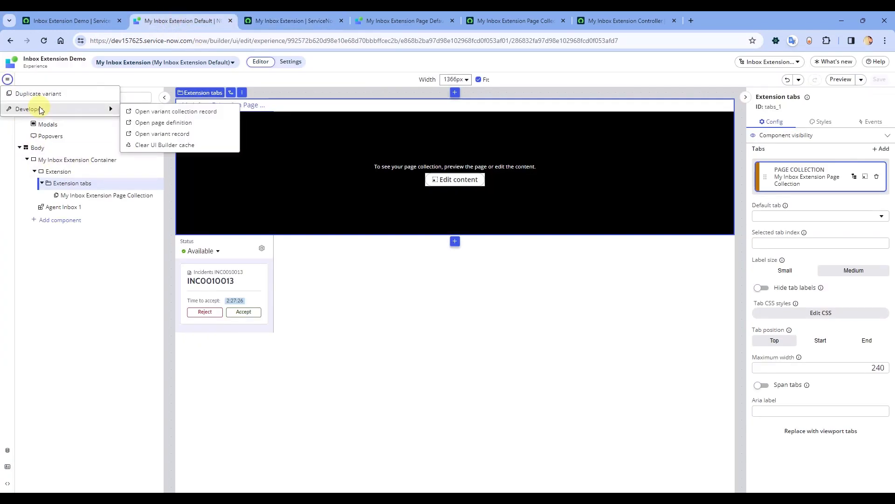
pyautogui.moveTo(111, 109)
pyautogui.click(157, 123)
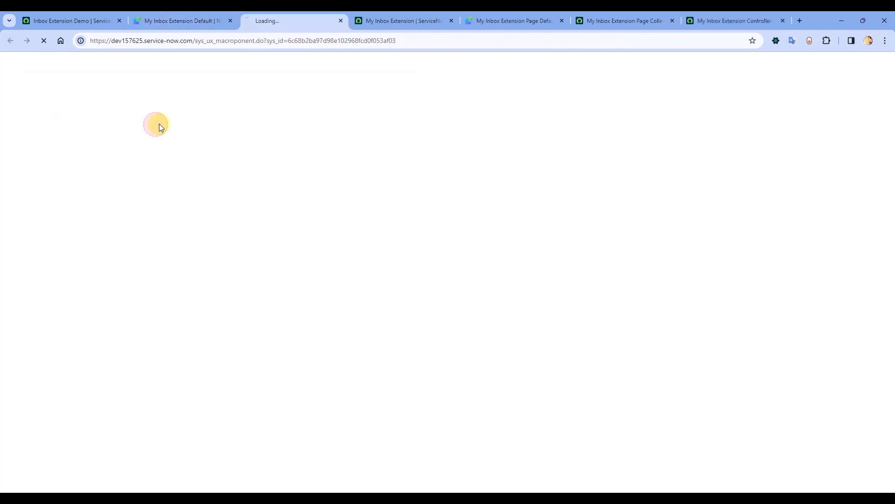
pyautogui.click(451, 21)
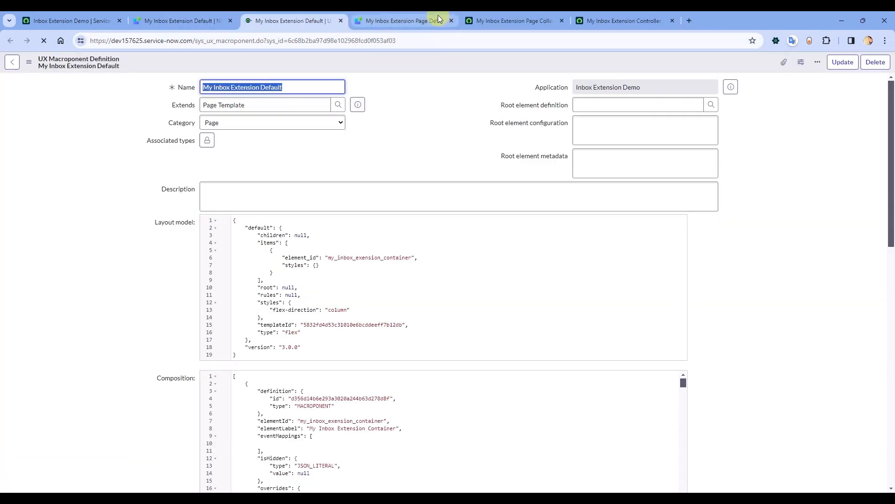
pyautogui.click(451, 20)
pyautogui.click(452, 20)
pyautogui.click(453, 21)
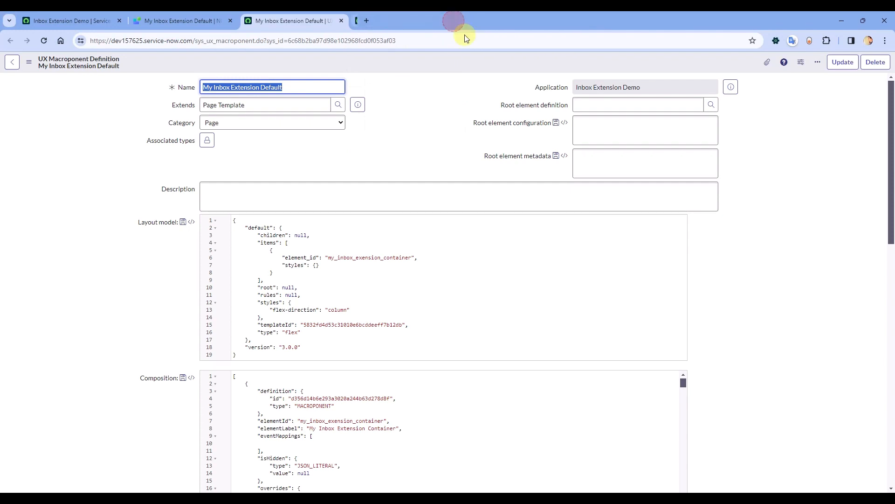
# Collapse the My Inbox Extension Container entry in the definition's Composition JSON and select the whole collapsed object
pyautogui.scroll(-5, 146, 282)
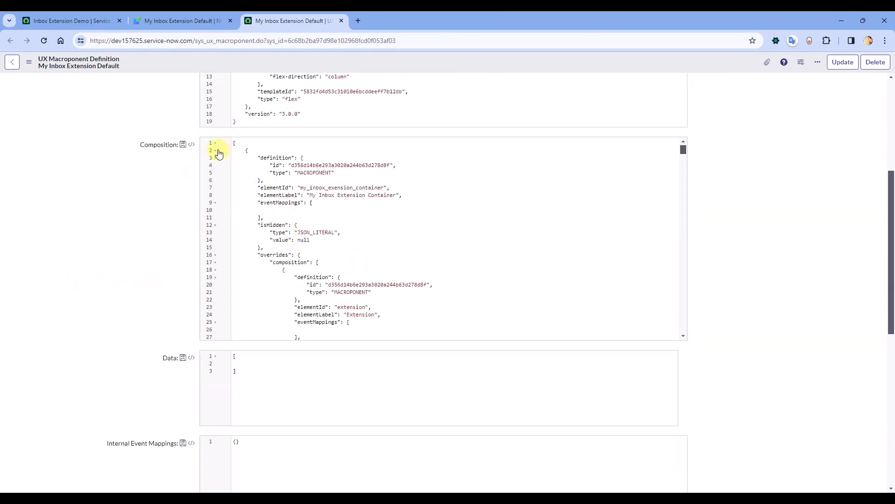
pyautogui.click(216, 151)
pyautogui.moveTo(243, 150); pyautogui.dragTo(255, 152)
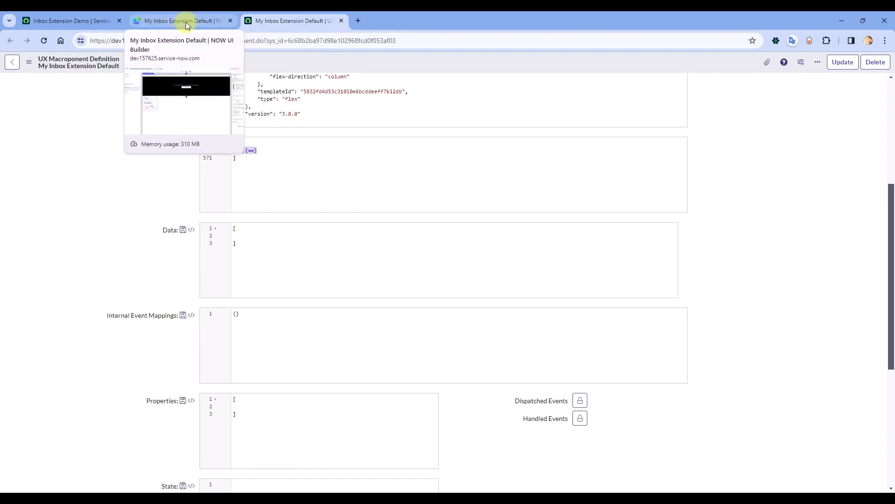
pyautogui.click(70, 21)
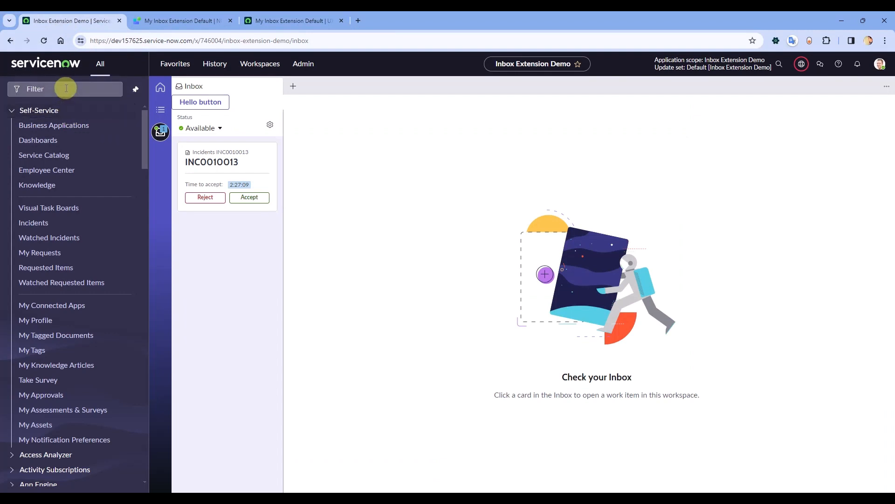
pyautogui.click(219, 69)
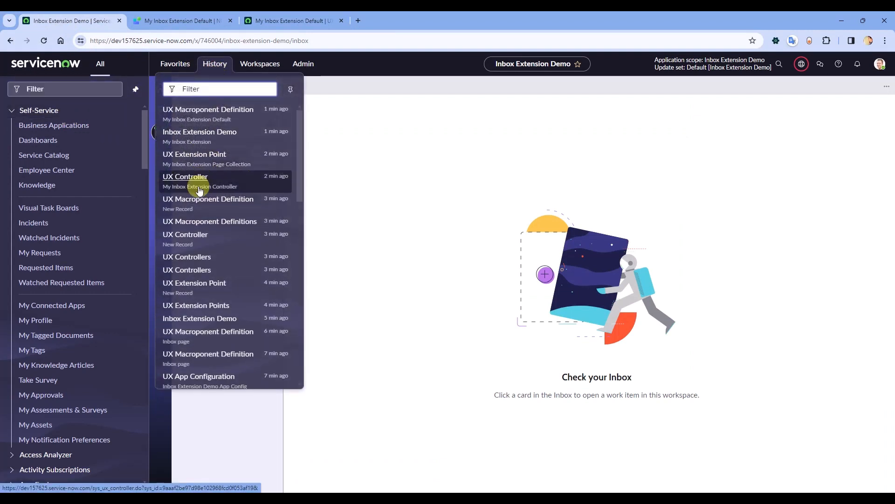
pyautogui.keyDown('ctrl'); pyautogui.click(204, 332); pyautogui.keyUp('ctrl')
pyautogui.click(173, 21)
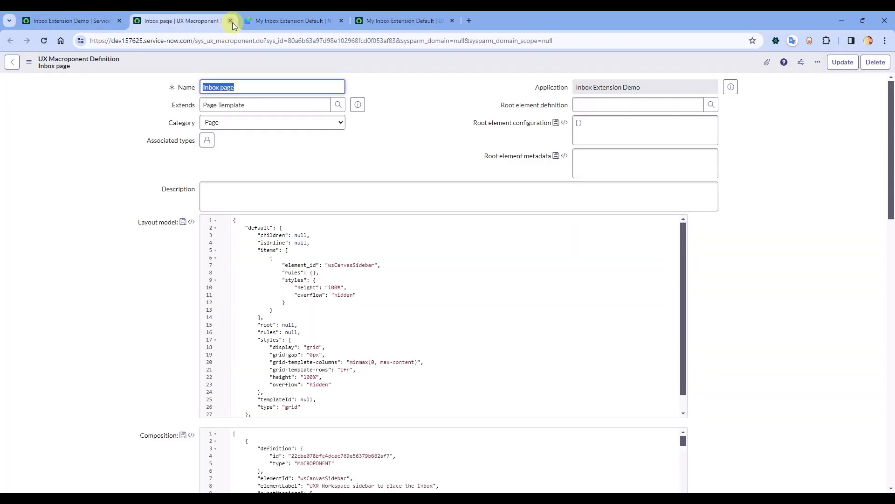
pyautogui.click(231, 21)
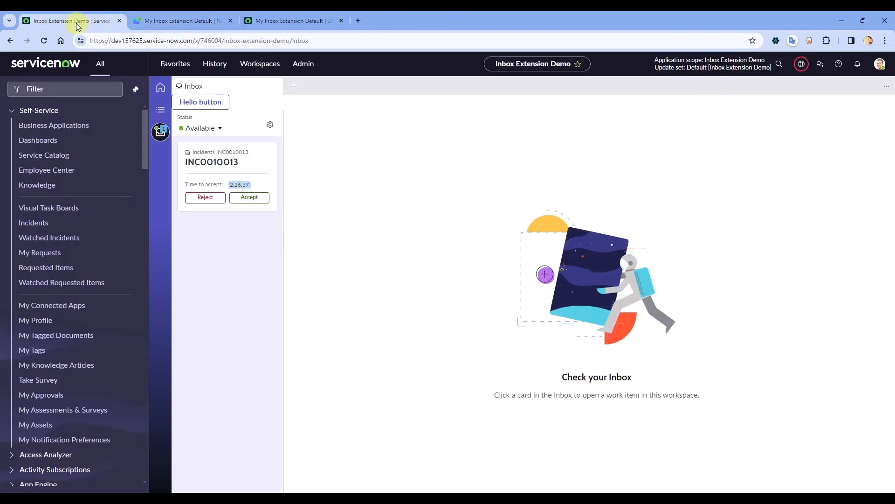
# Open the Inbox page macroponent definition through the Inbox Extension Demo experience's app configuration and its UX screens
pyautogui.click(54, 90)
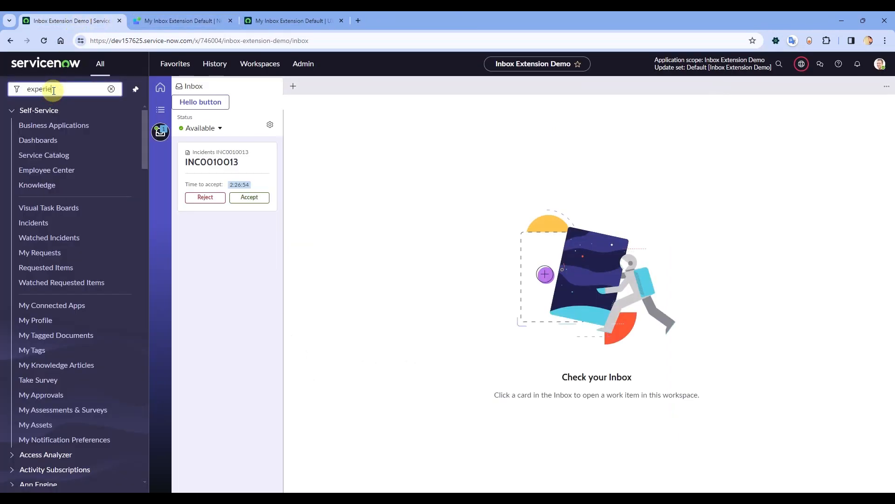
pyautogui.click(52, 178)
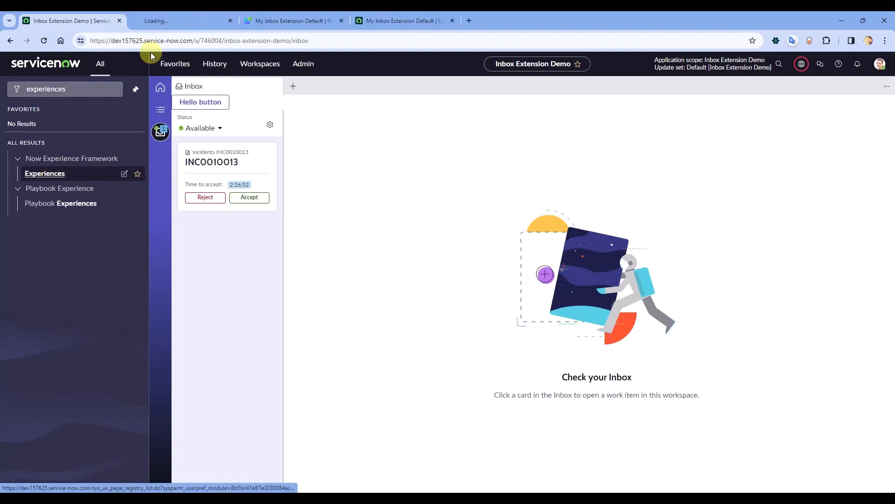
pyautogui.click(177, 18)
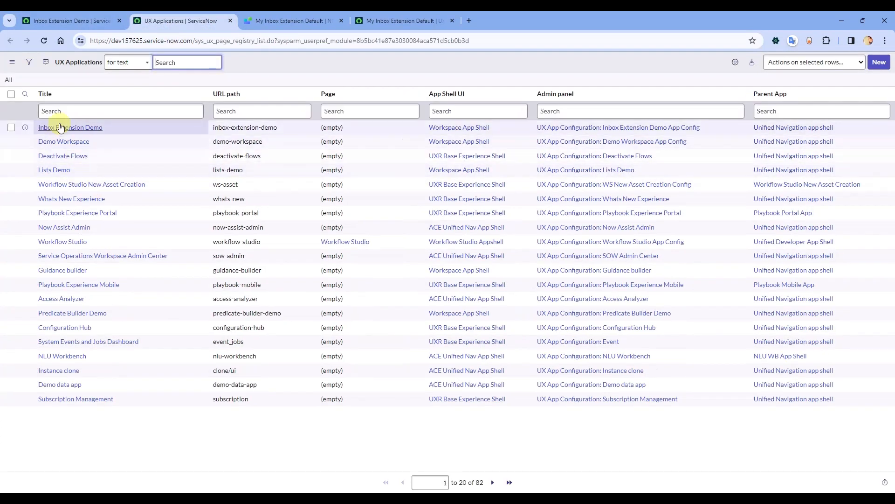
pyautogui.click(61, 126)
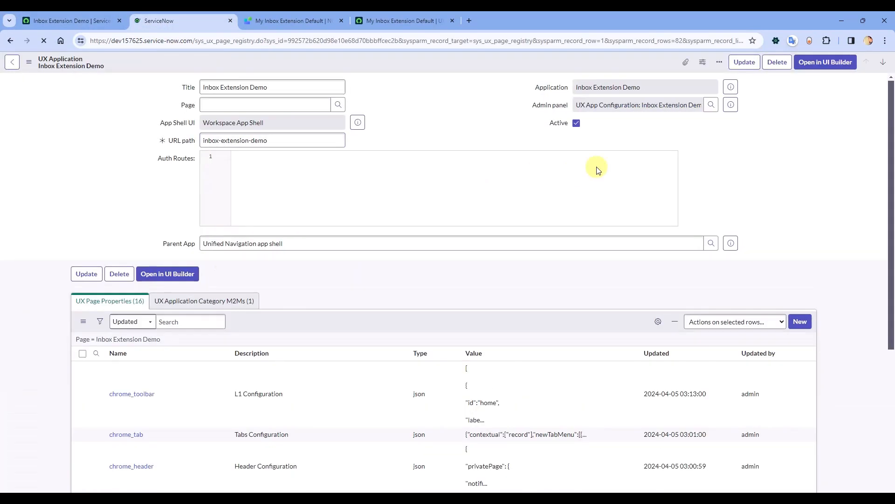
pyautogui.click(728, 105)
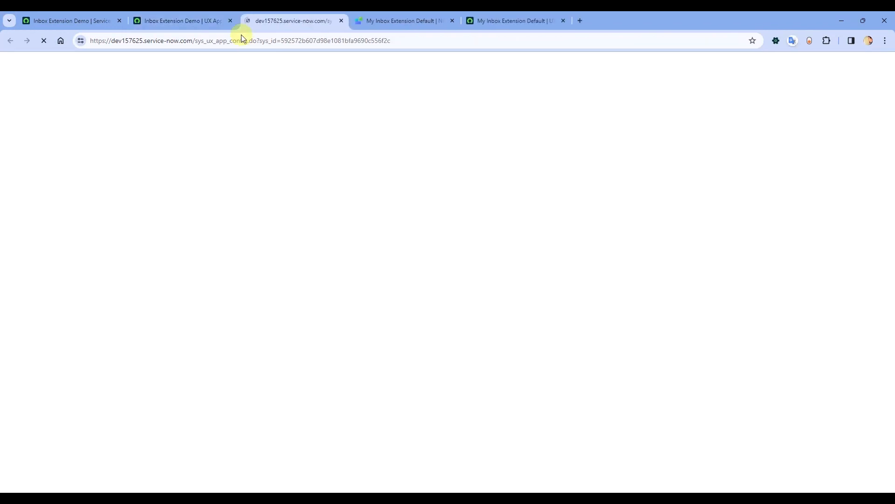
pyautogui.click(232, 22)
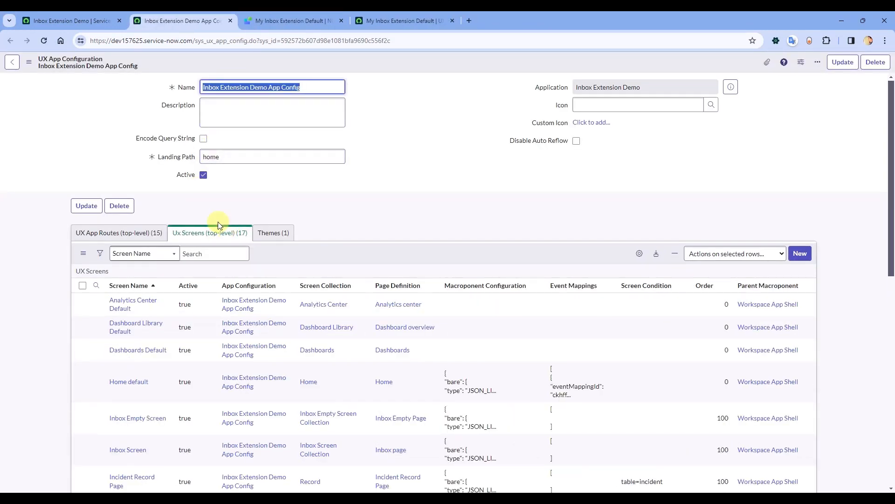
pyautogui.scroll(-3, 189, 236)
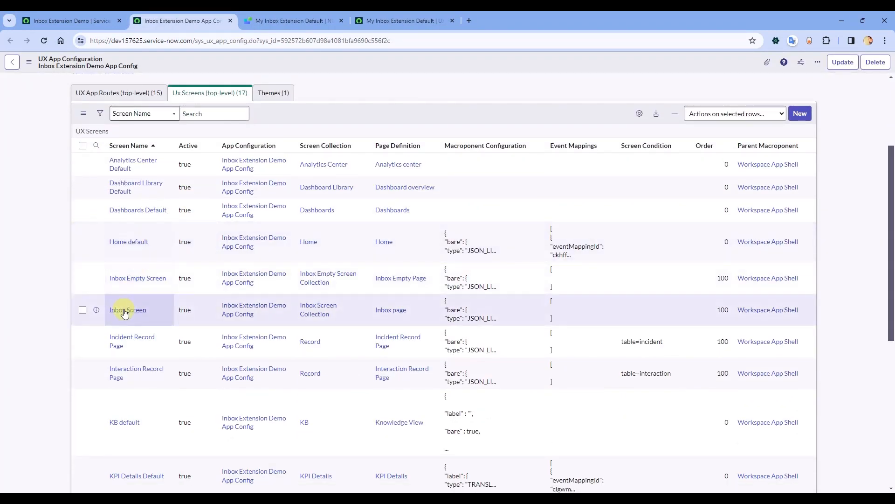
pyautogui.click(392, 309)
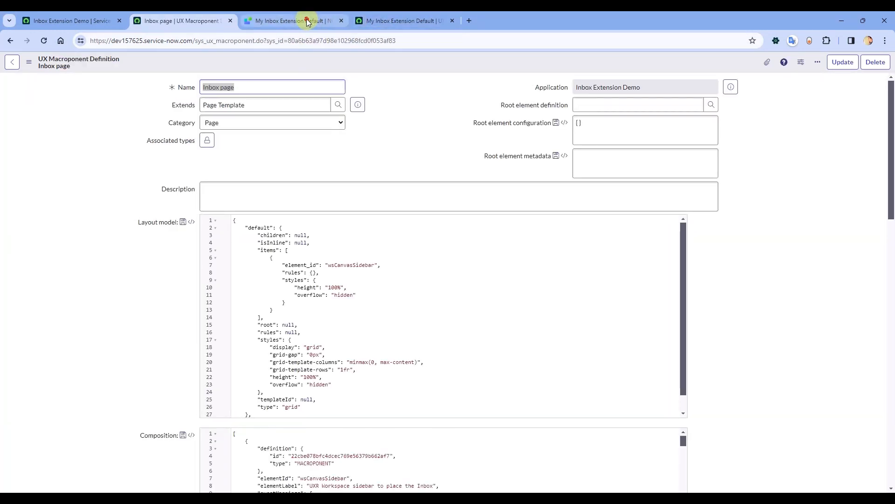
# Replace the nested container object under overrides in the Inbox page's Composition JSON with the My Inbox Extension Container object copied from My Inbox Extension Default
pyautogui.click(306, 21)
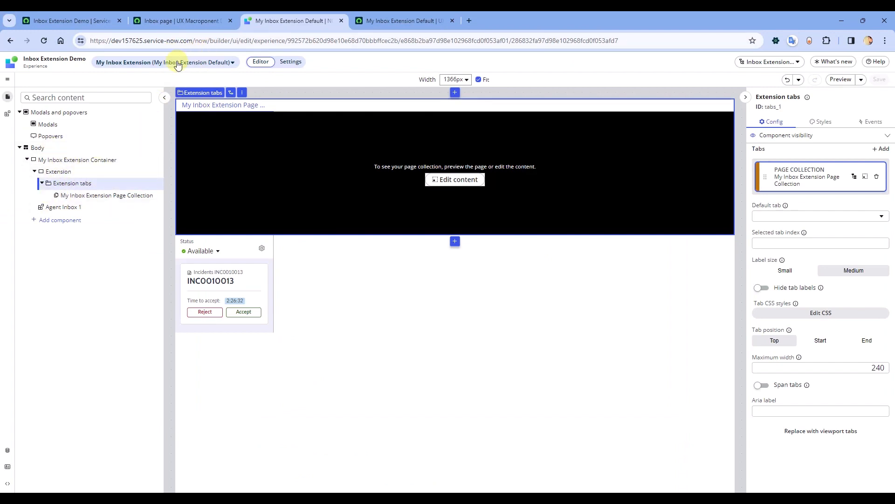
pyautogui.click(180, 20)
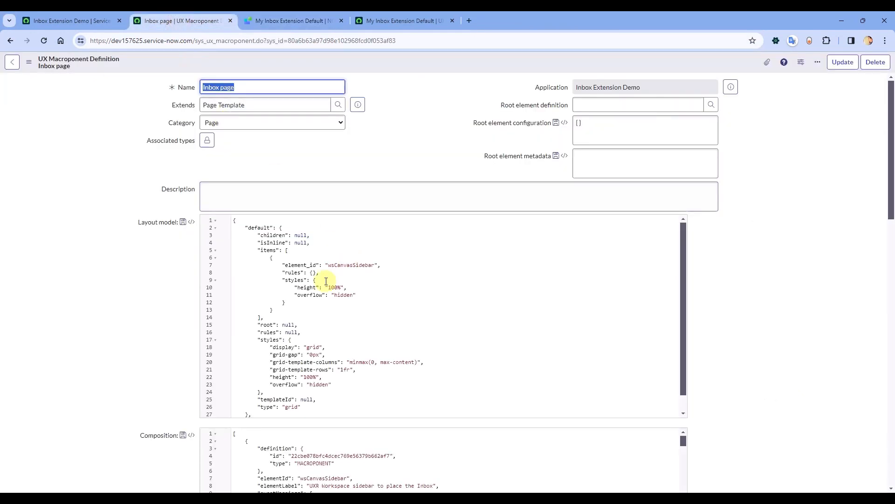
pyautogui.click(383, 20)
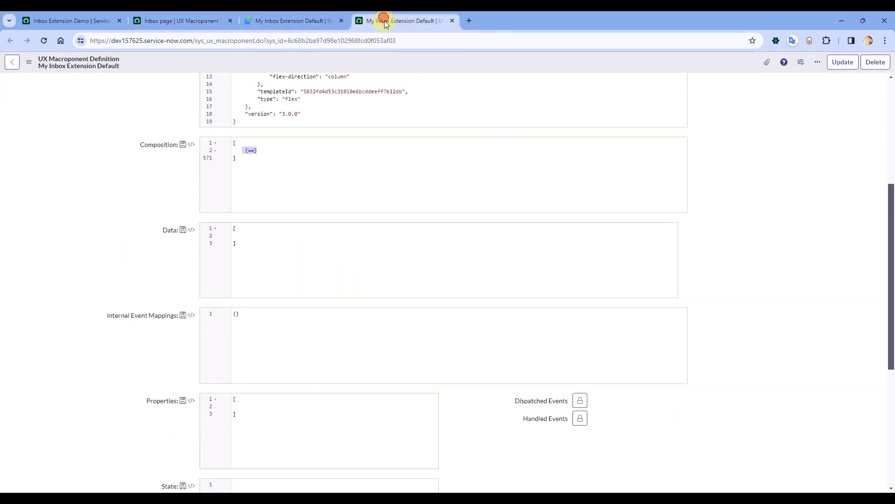
pyautogui.click(269, 150)
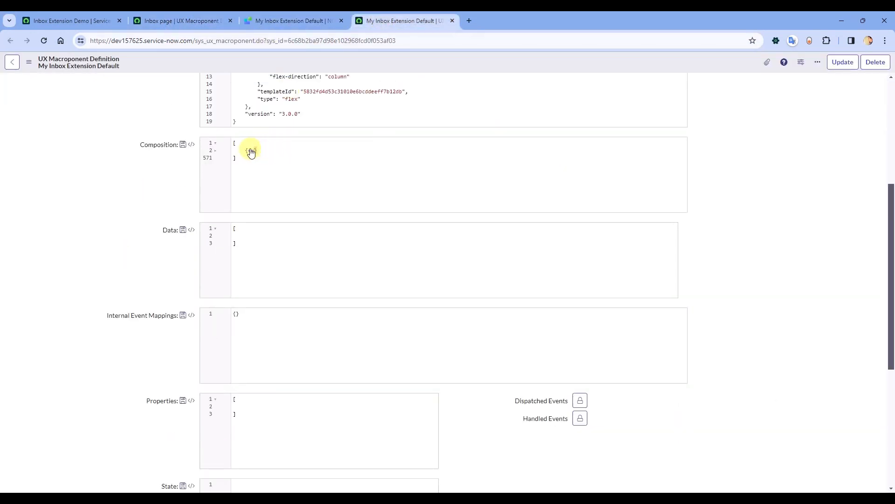
pyautogui.click(205, 20)
pyautogui.scroll(-3, 310, 274)
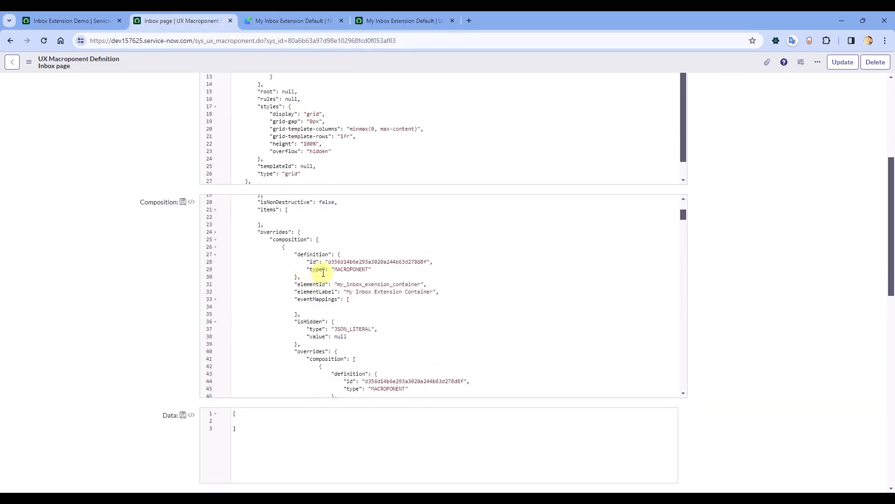
pyautogui.click(218, 247)
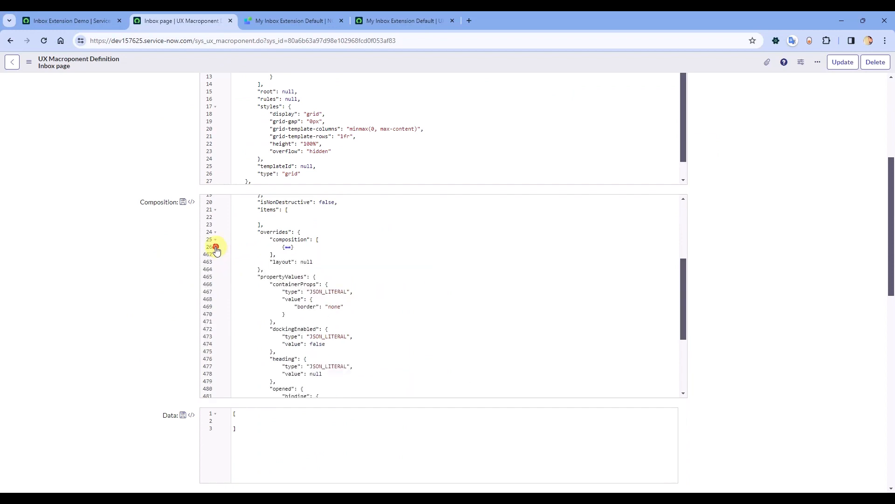
pyautogui.keyDown('shift'); pyautogui.click(303, 247); pyautogui.keyUp('shift')
pyautogui.hotkey('ctrl', 'v')
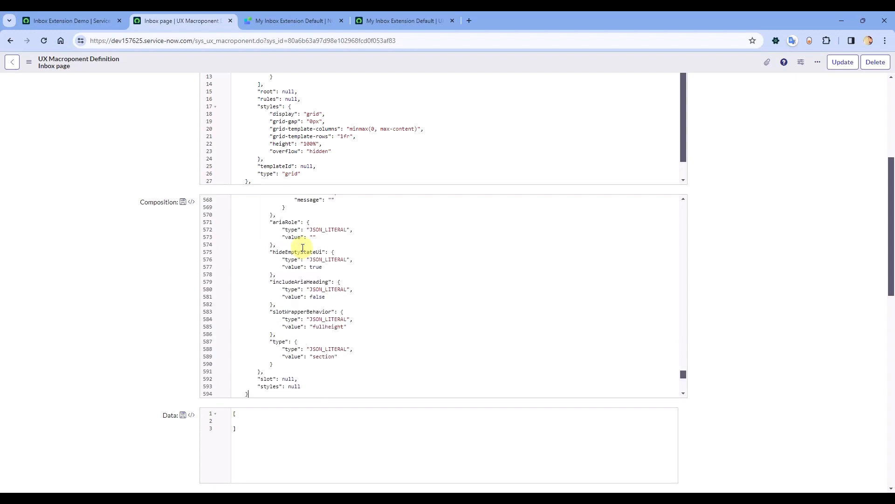
# Copy the Inbox page's full Composition JSON into jsonlint.com, validate and reformat it, and select the formatted result
pyautogui.hotkey('ctrl', 'a')
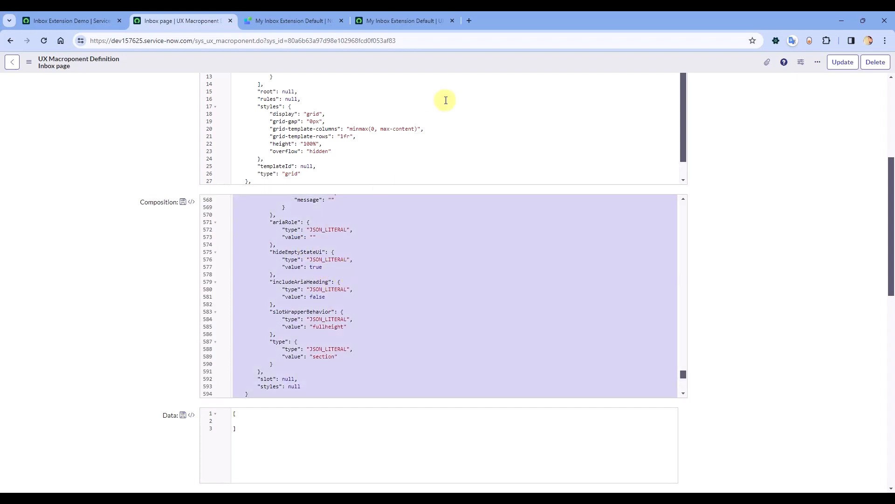
pyautogui.click(469, 21)
pyautogui.write('jsonlint')
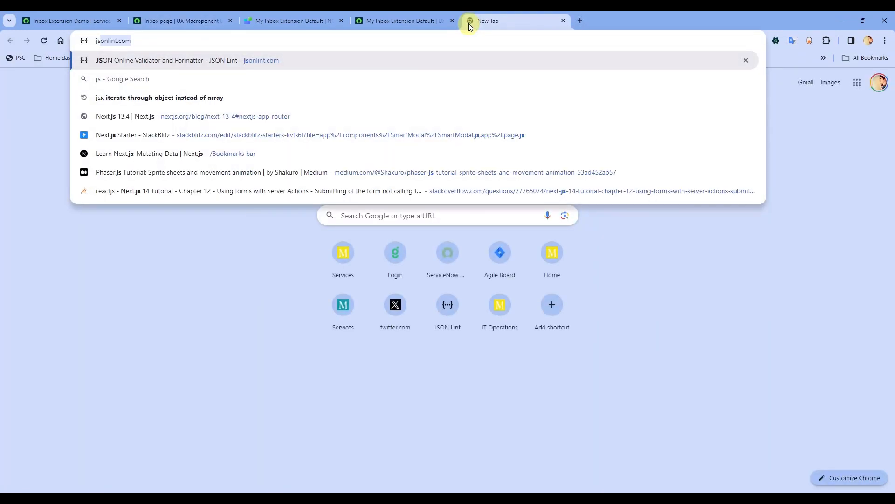
pyautogui.press('Return')
pyautogui.click(93, 211)
pyautogui.hotkey('ctrl', 'v')
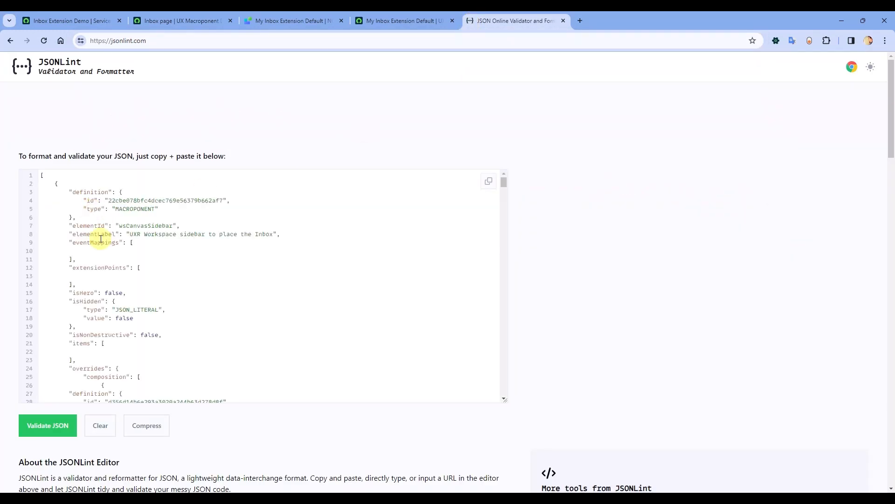
pyautogui.click(40, 425)
pyautogui.click(173, 303)
pyautogui.hotkey('ctrl', 'a')
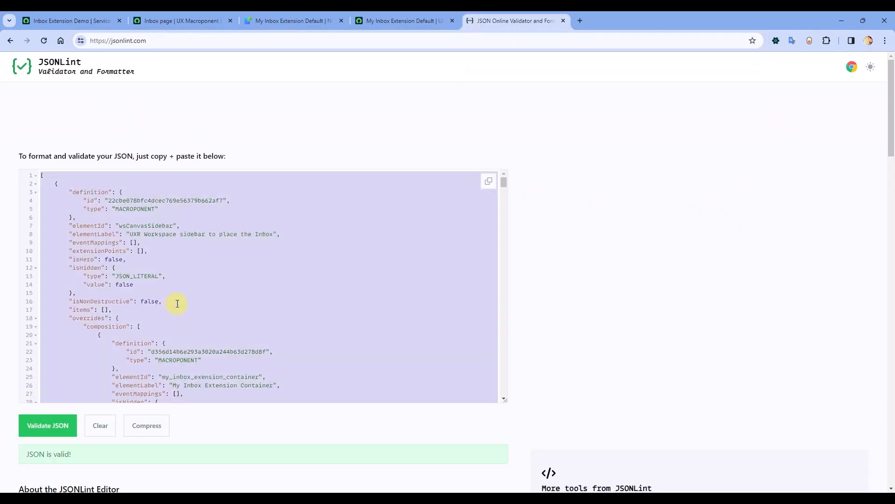
# Replace the Inbox page's whole Composition with the validated, formatted JSON and save the macroponent record
pyautogui.click(188, 20)
pyautogui.click(353, 256)
pyautogui.hotkey('ctrl', 'a')
pyautogui.hotkey('ctrl', 'v')
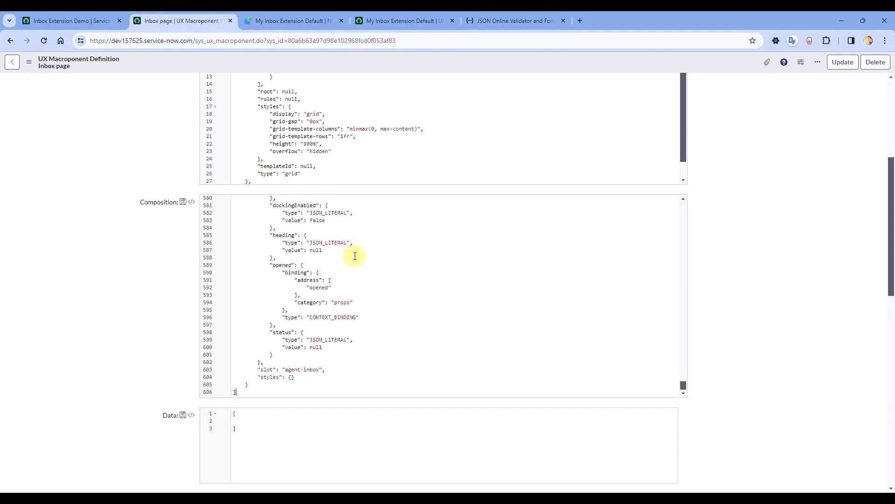
pyautogui.hotkey('ctrl', 's')
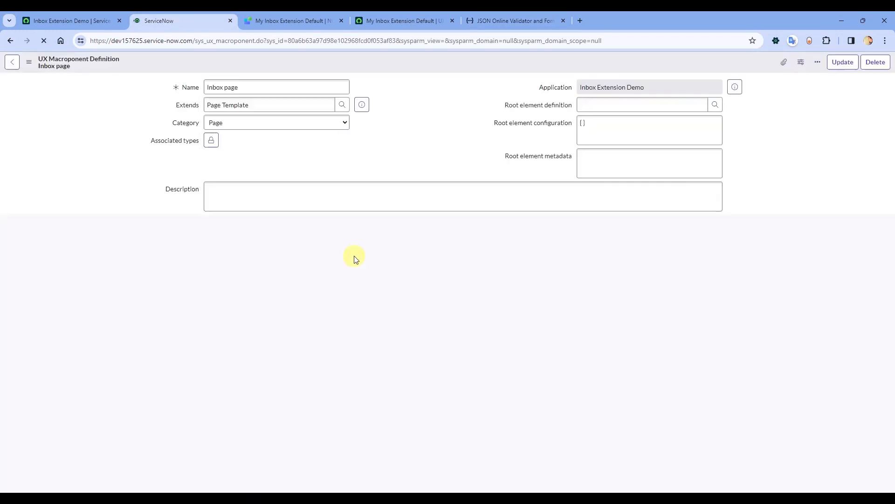
# Reload the Inbox Extension Demo workspace and check how its Inbox sidebar renders
pyautogui.click(80, 21)
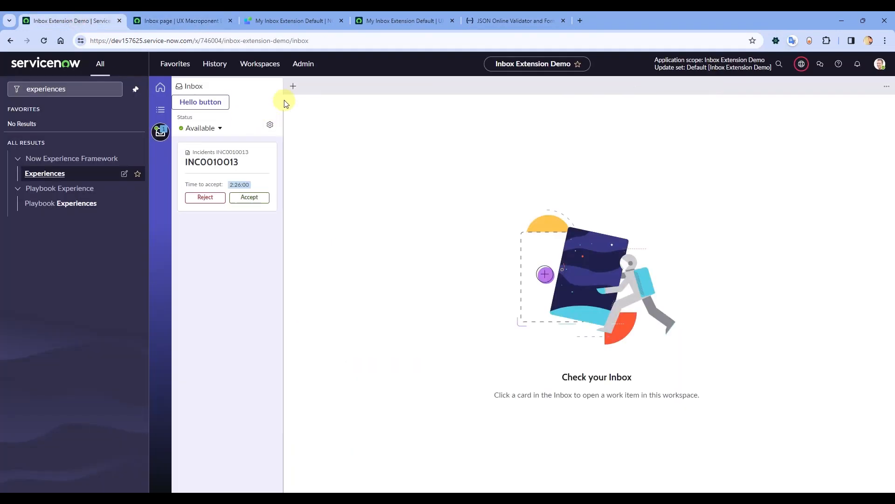
pyautogui.click(238, 42)
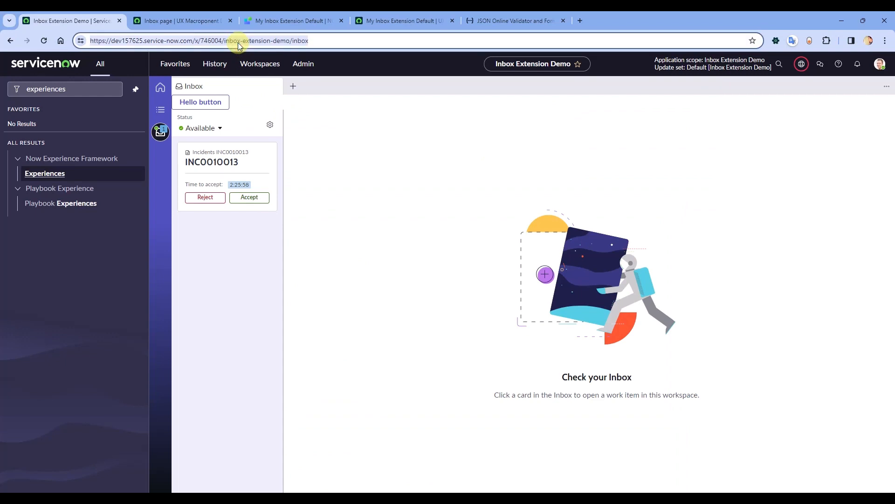
pyautogui.press('Return')
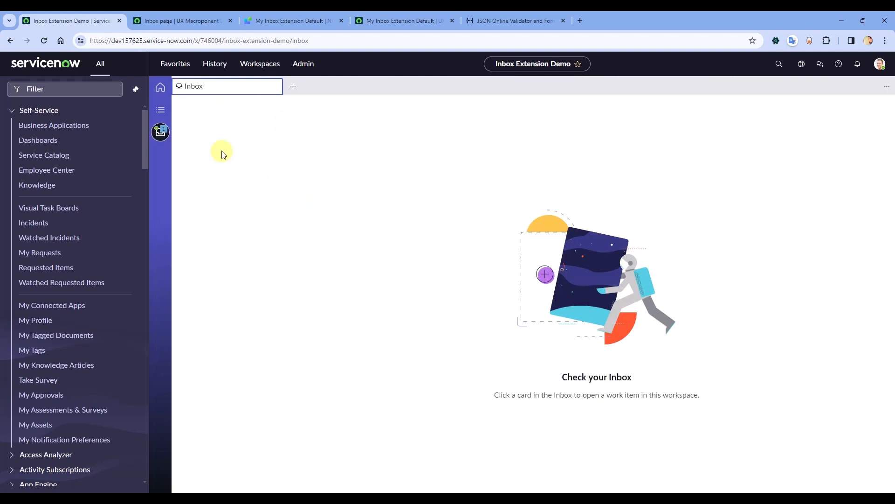
pyautogui.click(159, 138)
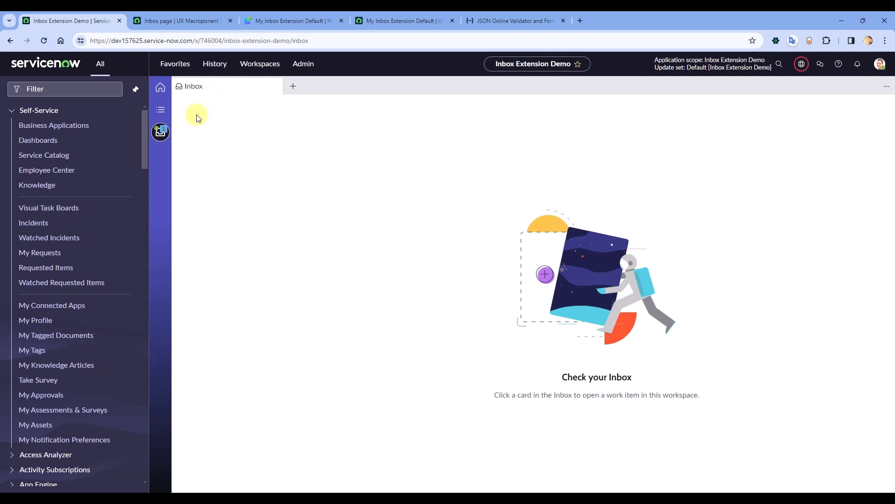
# Locate the My Inbox Extension Container entry in the Inbox page's Composition JSON and collapse its overrides and propertyValues objects
pyautogui.click(289, 21)
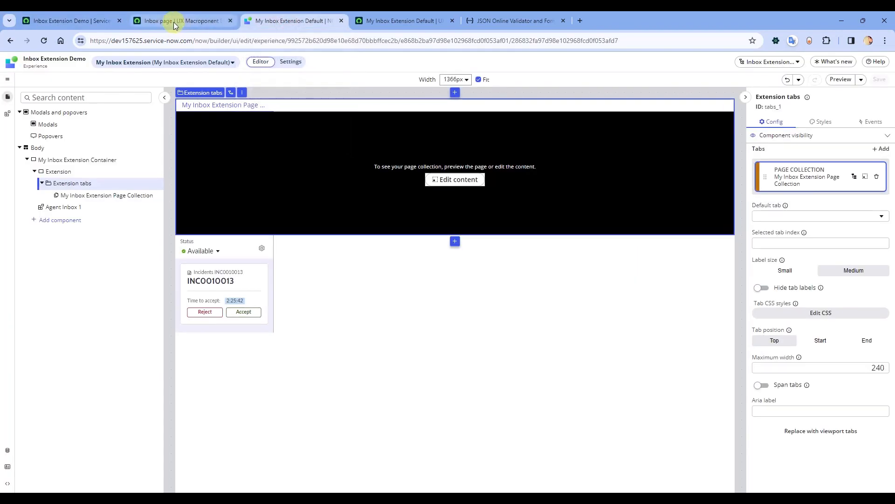
pyautogui.click(177, 20)
pyautogui.scroll(-5, 143, 337)
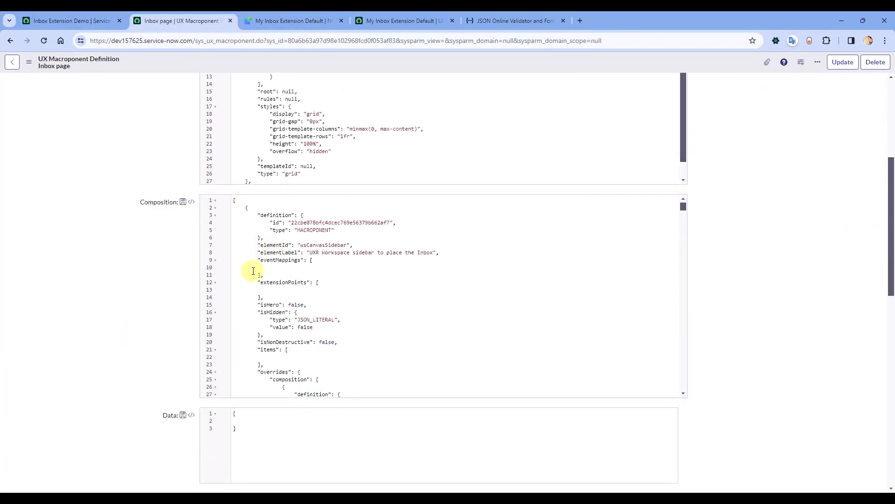
pyautogui.scroll(-4, 242, 261)
pyautogui.scroll(2, 250, 261)
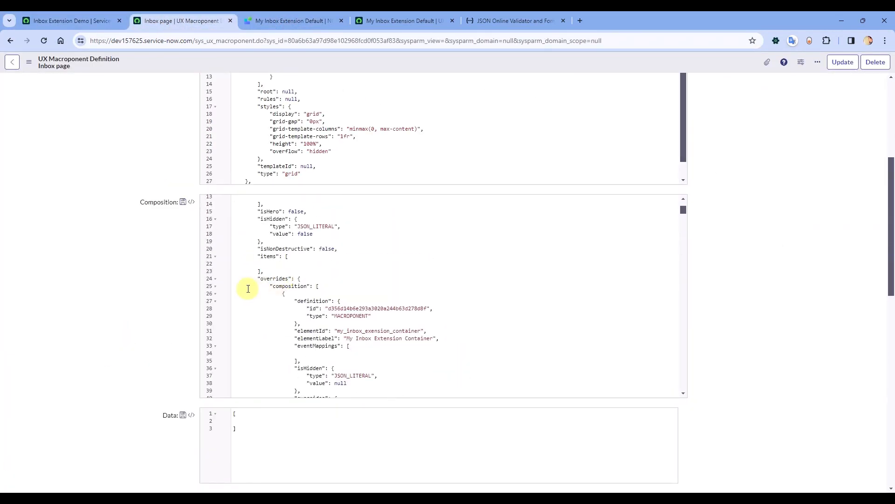
pyautogui.click(216, 294)
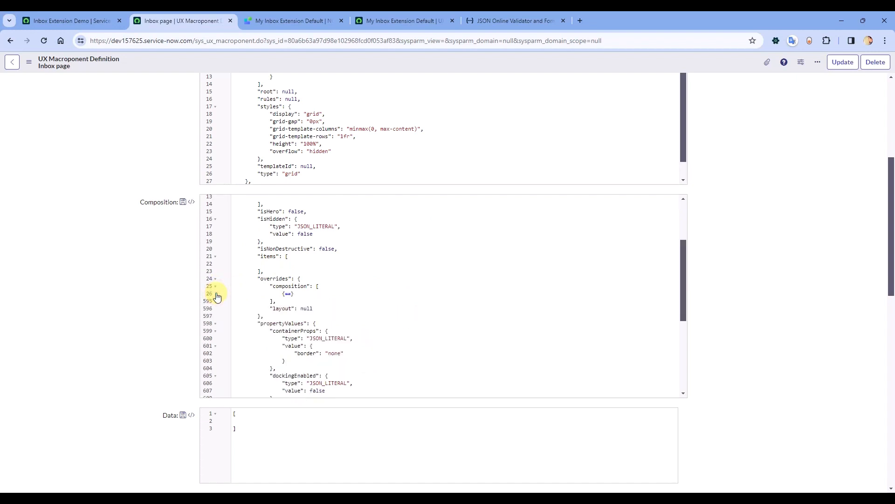
pyautogui.click(216, 294)
pyautogui.scroll(-3, 238, 298)
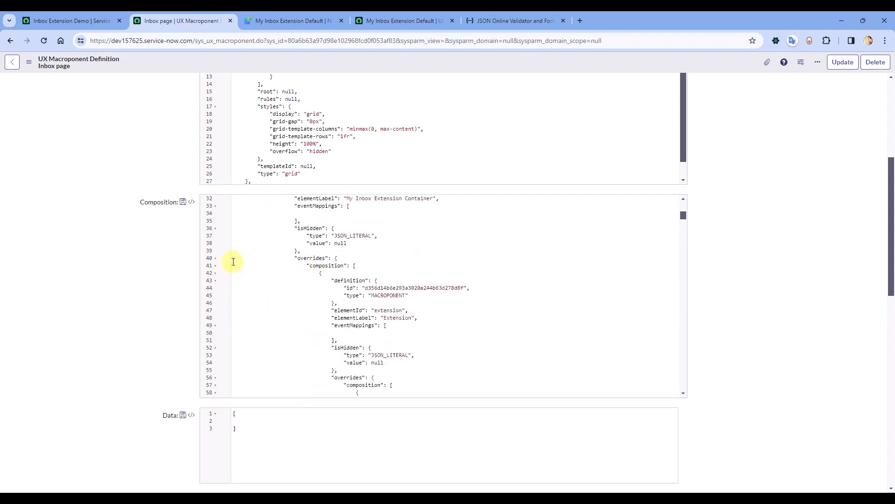
pyautogui.click(215, 258)
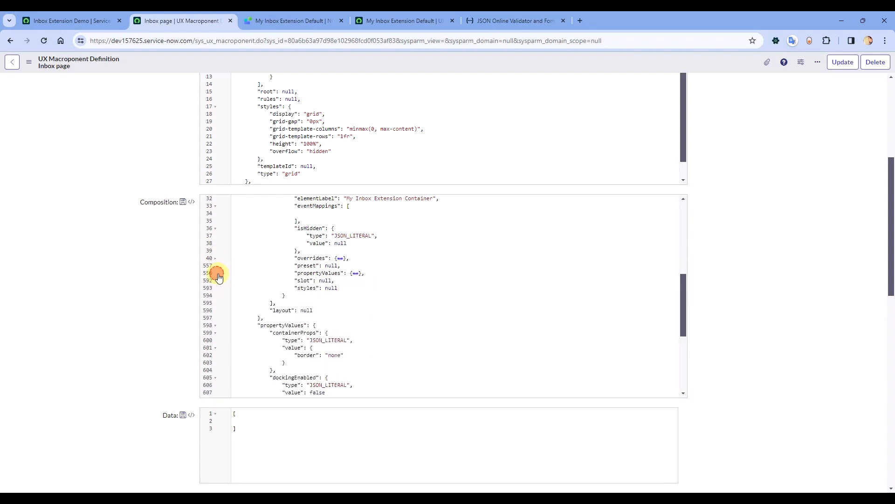
# Set the My Inbox Extension Container's slot to "content" and save the Inbox page macroponent
pyautogui.click(321, 281)
pyautogui.write('[')
pyautogui.moveTo(321, 279); pyautogui.dragTo(348, 279)
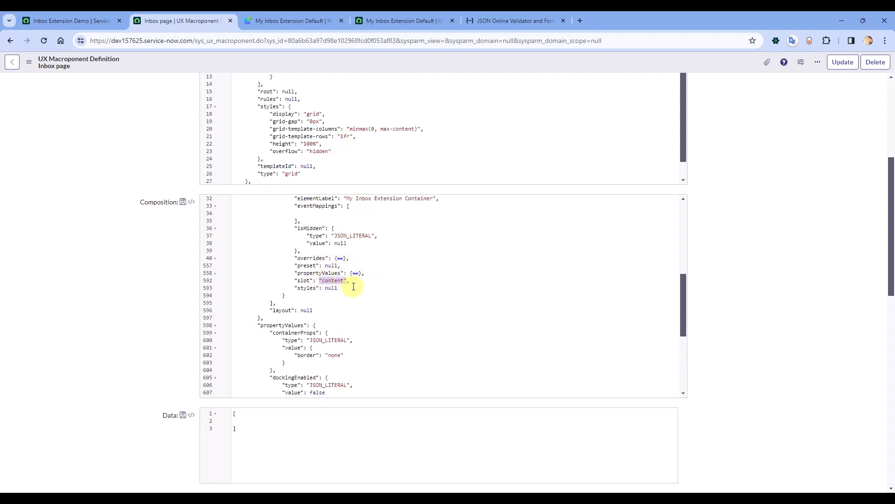
pyautogui.hotkey('ctrl', 's')
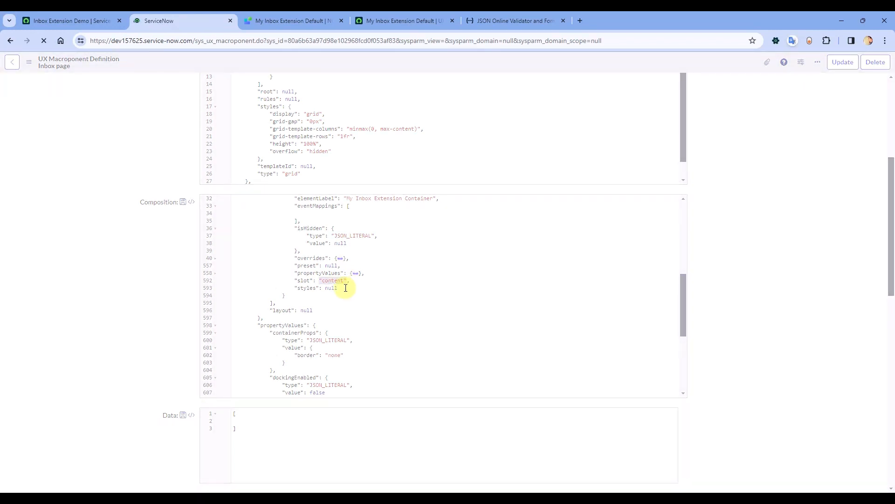
# Reload the Inbox Extension Demo workspace, dismiss the Audio Blocked dialog, and check the extension page's tab and text above the Inbox
pyautogui.click(75, 21)
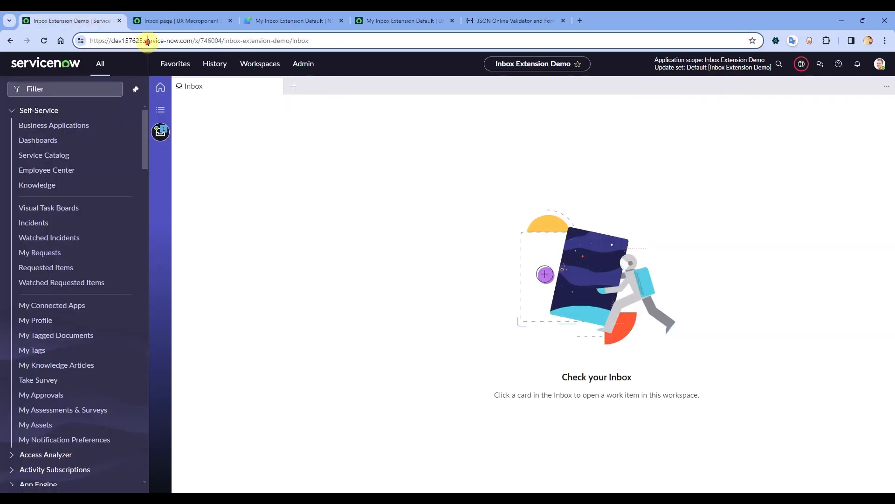
pyautogui.click(147, 42)
pyautogui.press('Return')
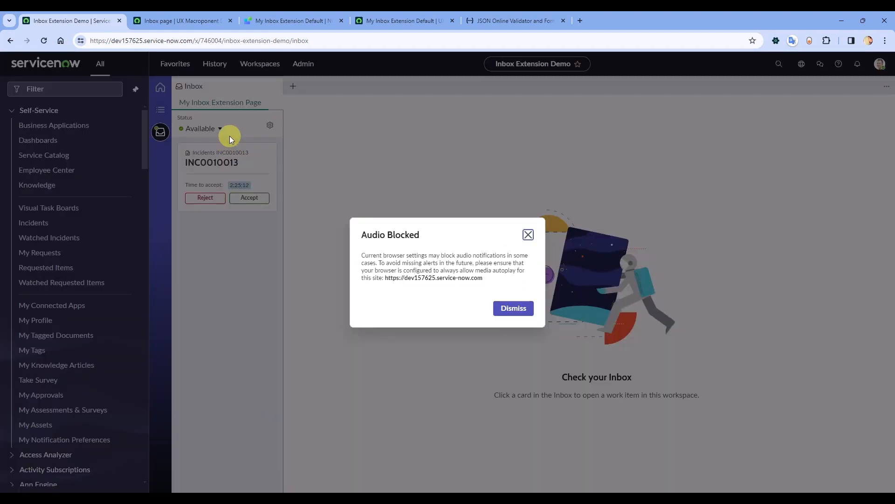
pyautogui.click(529, 235)
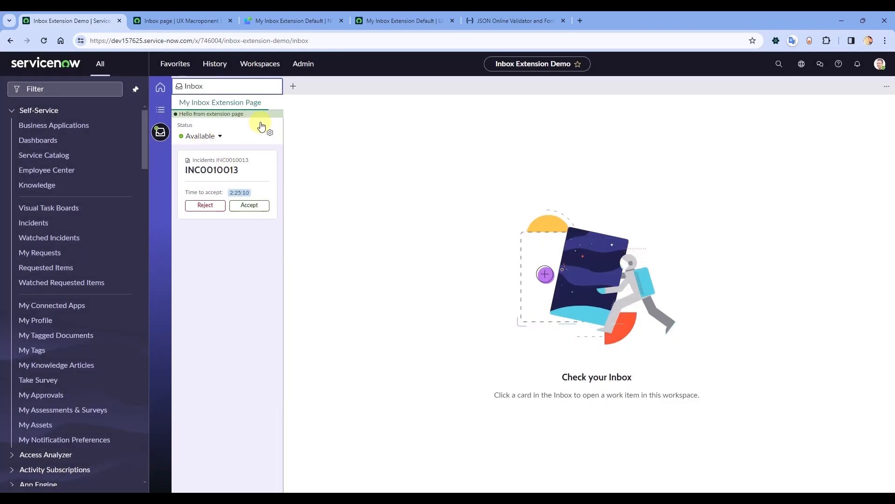
pyautogui.moveTo(248, 119); pyautogui.dragTo(177, 105)
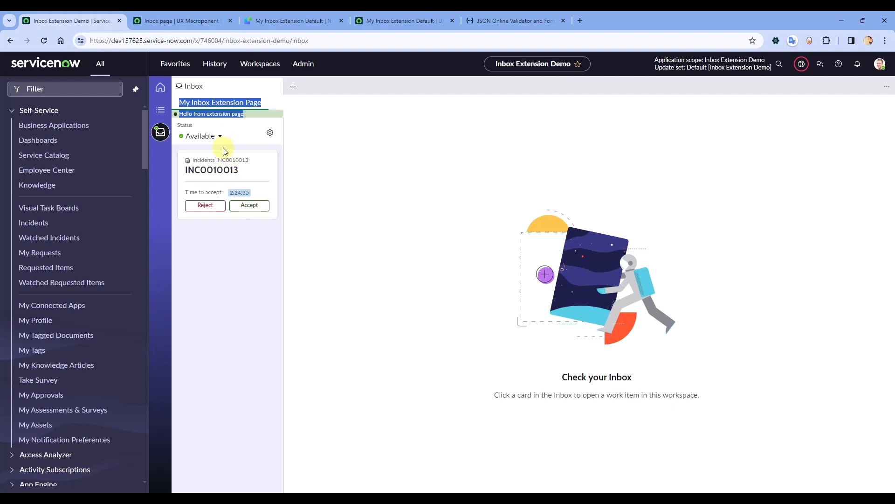
pyautogui.click(209, 248)
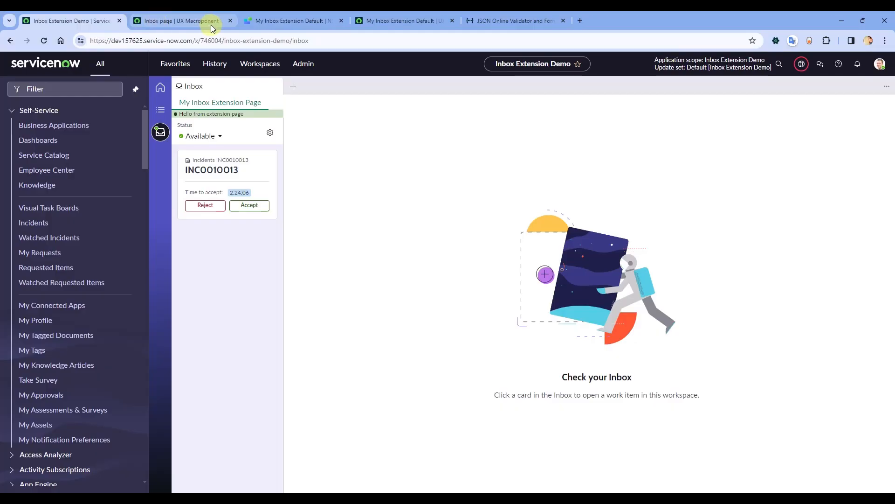
# Close the browser tabs for the Inbox page definition, the My Inbox Extension Default editor and definition, and JSONLint
pyautogui.click(230, 21)
pyautogui.click(231, 21)
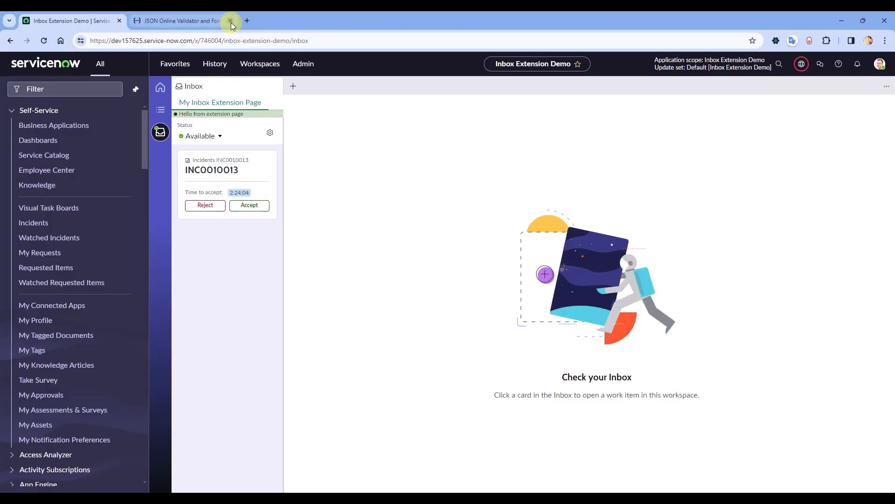
pyautogui.click(231, 21)
# Filter the workspace's navigation for "ui b", open UI Builder, and switch to its Home page
pyautogui.click(78, 90)
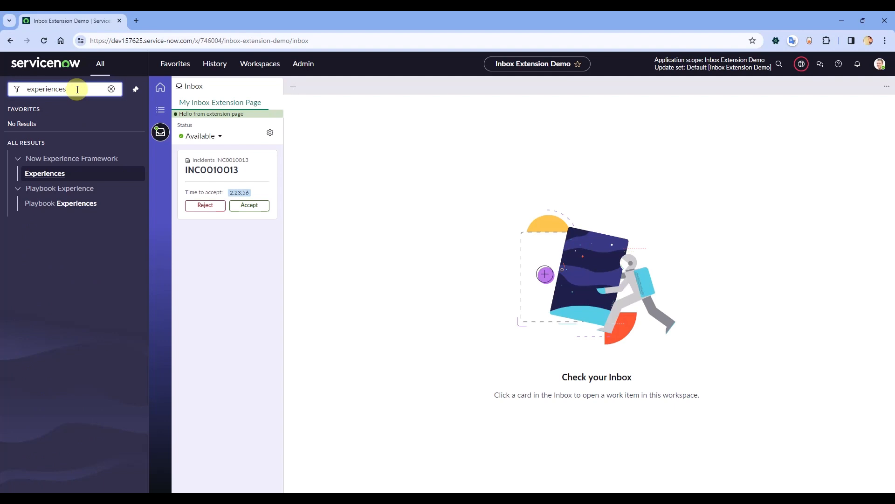
pyautogui.moveTo(77, 90); pyautogui.dragTo(20, 62)
pyautogui.write('ui b')
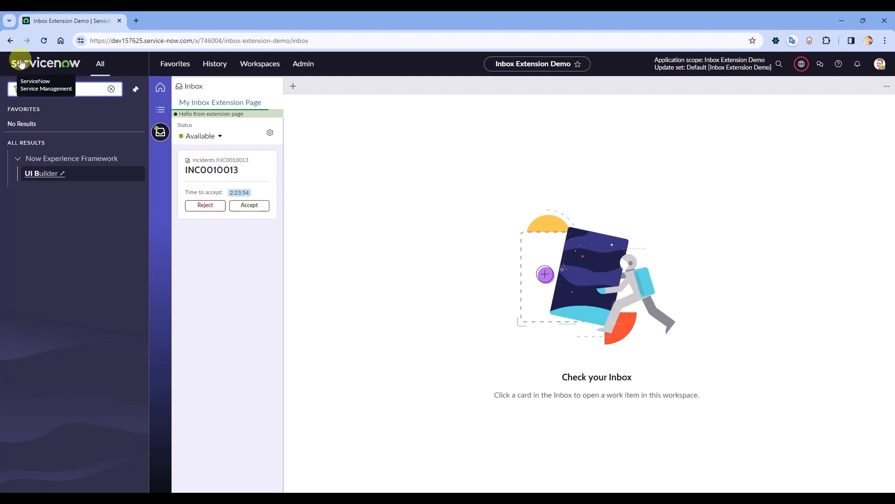
pyautogui.click(45, 174)
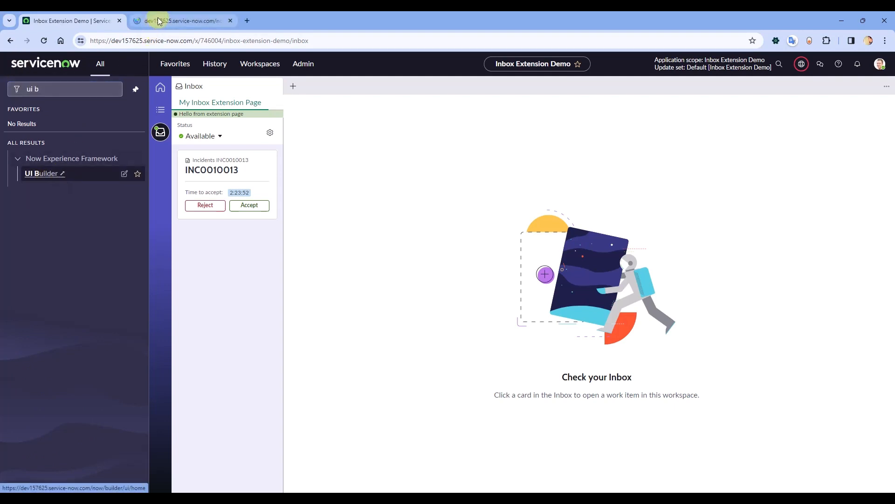
pyautogui.click(159, 21)
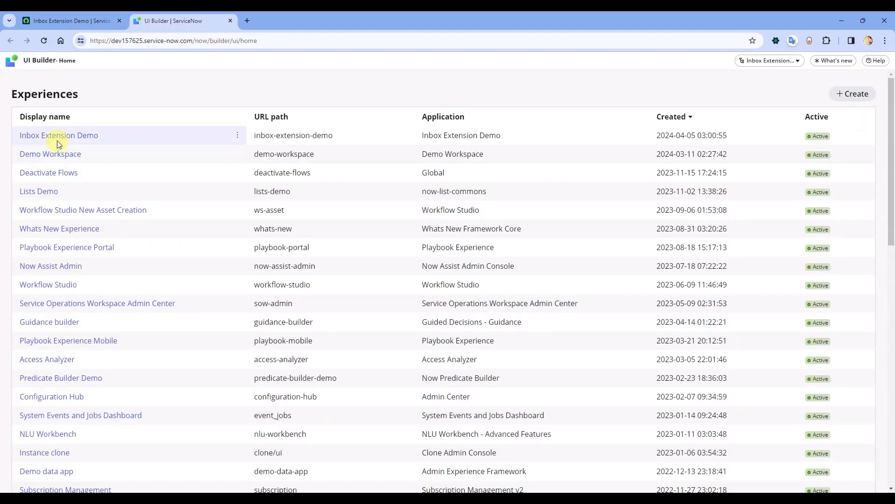
# Open the My Inbox Extension Default page variant of the Inbox Extension Demo experience in the editor
pyautogui.click(56, 135)
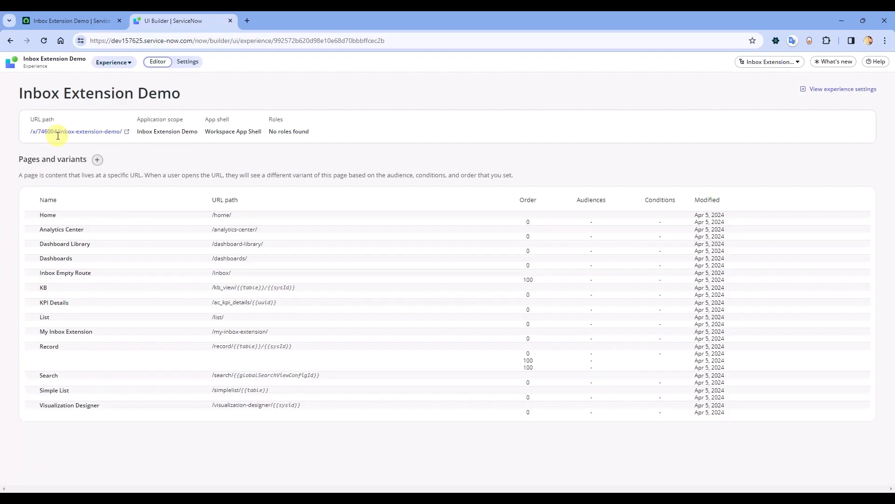
pyautogui.scroll(-3, 174, 224)
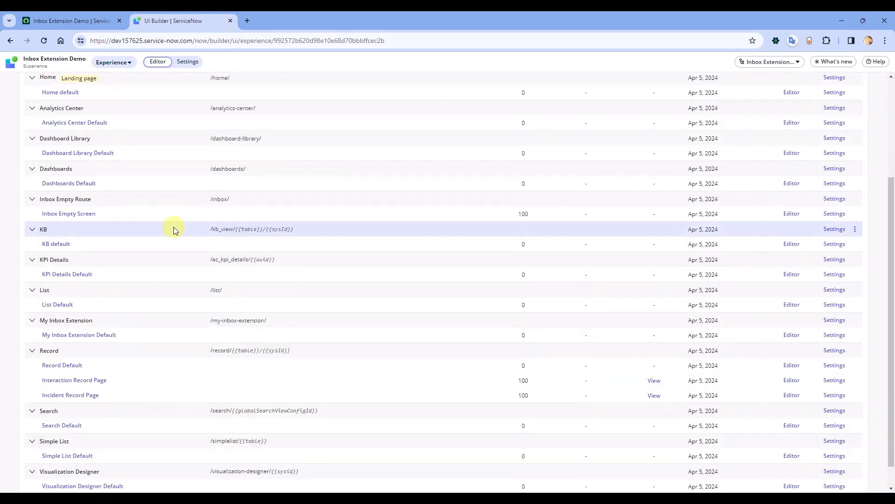
pyautogui.scroll(-1, 175, 226)
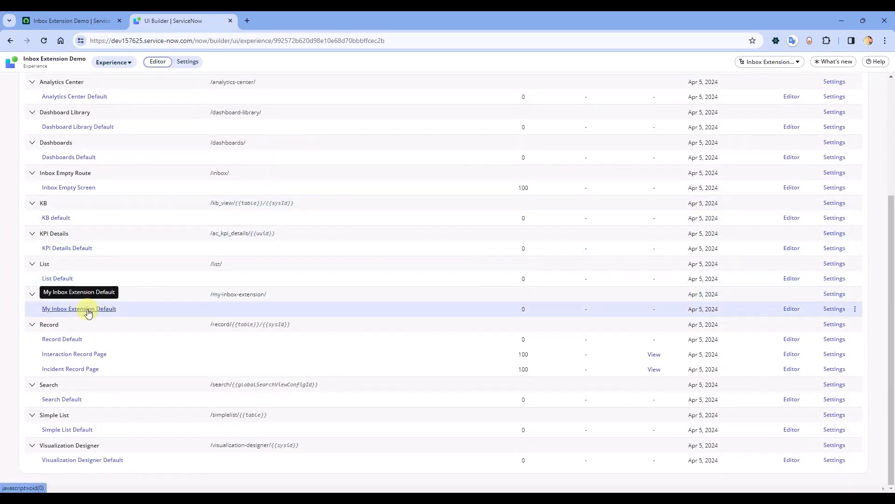
pyautogui.click(88, 311)
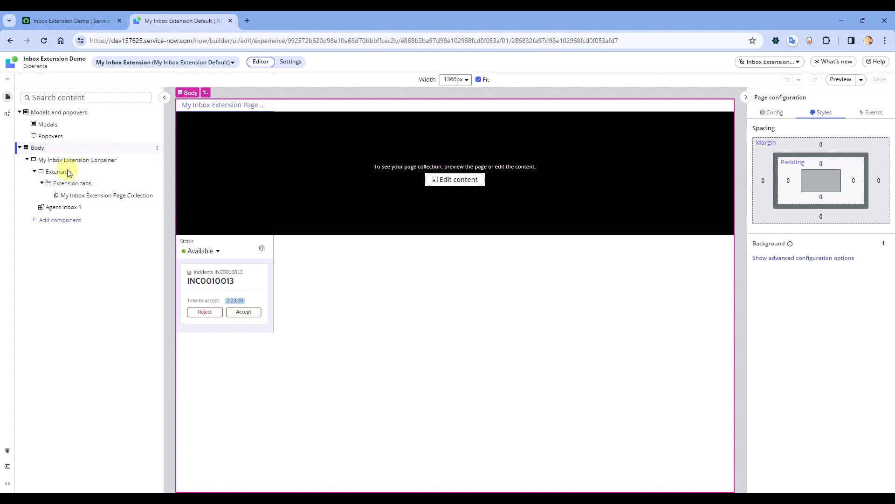
# Open My Inbox Extension Page Collection from the Extension tabs component and close the My Inbox Extension Default browser tab
pyautogui.click(81, 196)
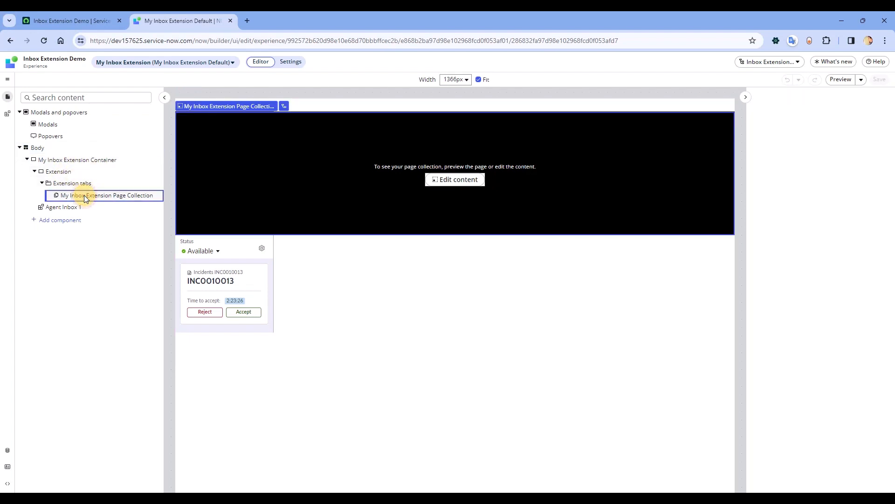
pyautogui.click(89, 183)
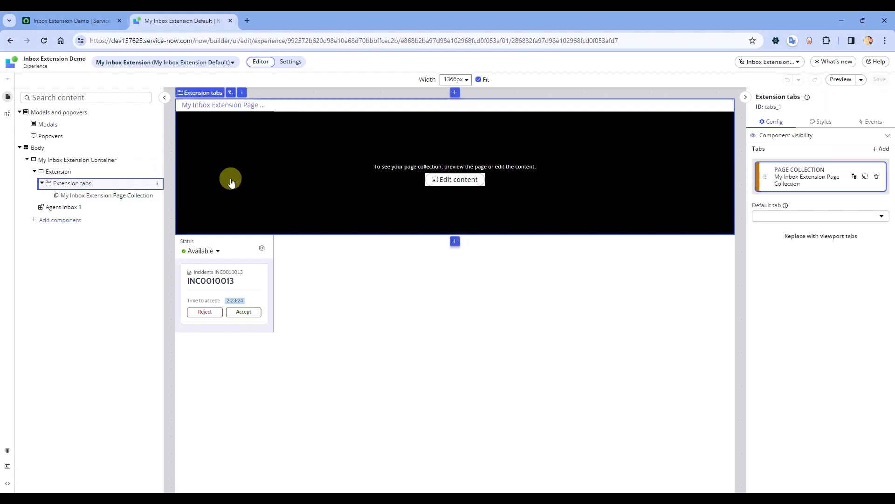
pyautogui.click(865, 177)
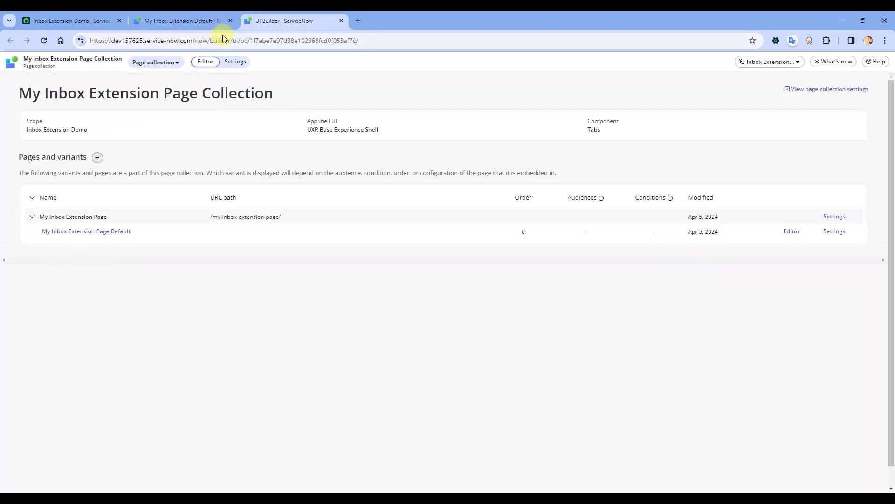
pyautogui.click(204, 20)
pyautogui.click(232, 20)
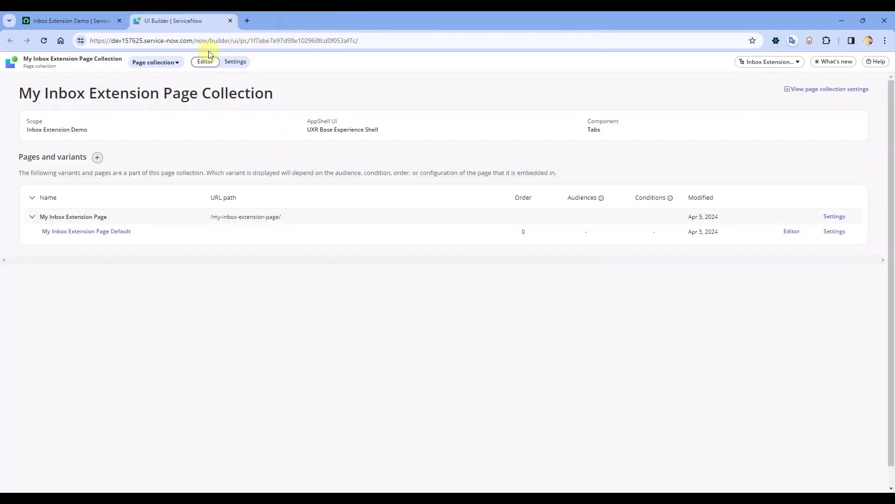
# In My Inbox Extension Page Default, add a Button component after Highlighted value 1 with no preset
pyautogui.click(97, 234)
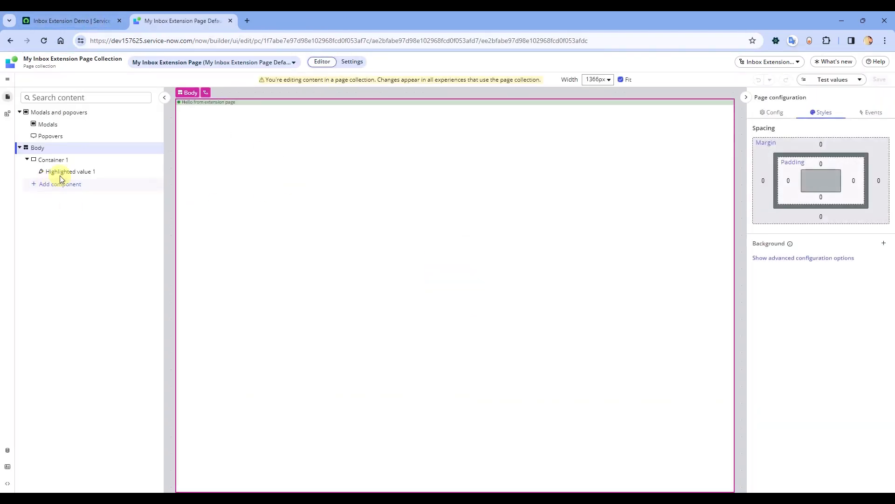
pyautogui.click(73, 176)
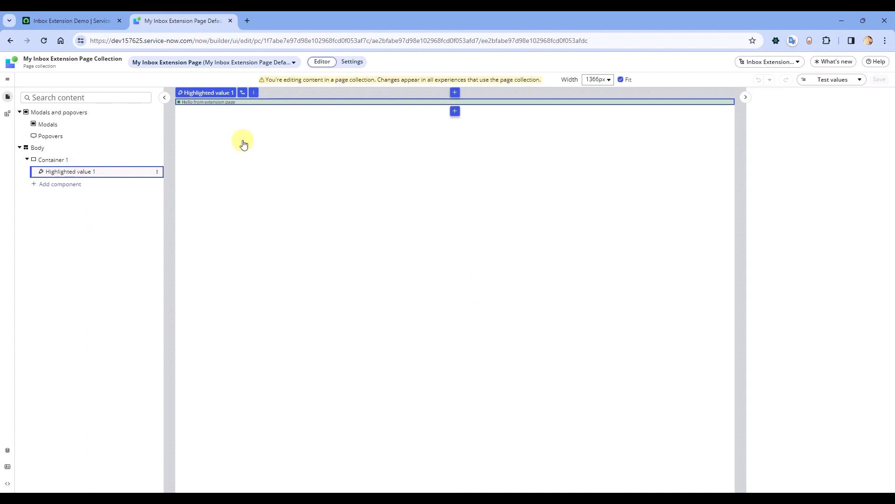
pyautogui.click(157, 174)
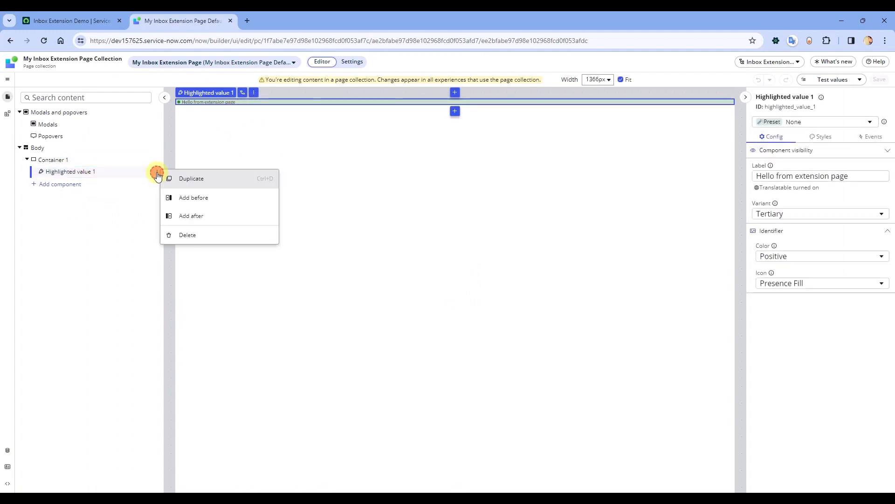
pyautogui.click(198, 218)
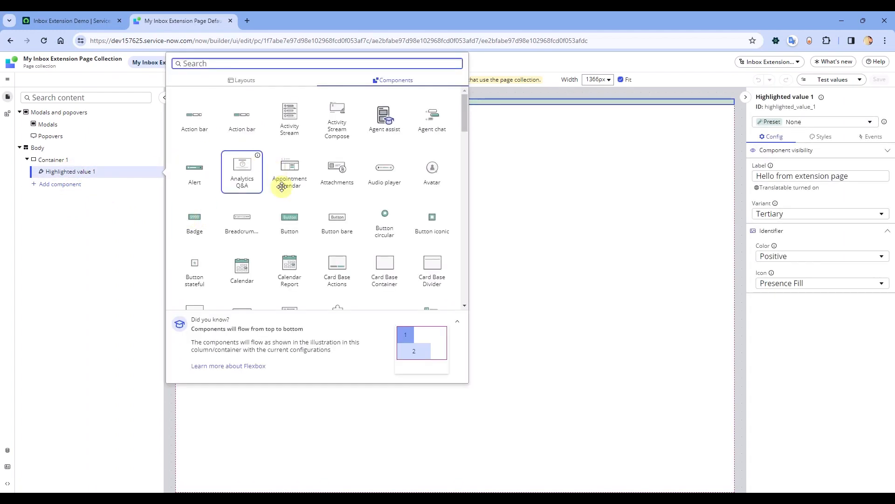
pyautogui.click(292, 227)
pyautogui.scroll(-10, 845, 202)
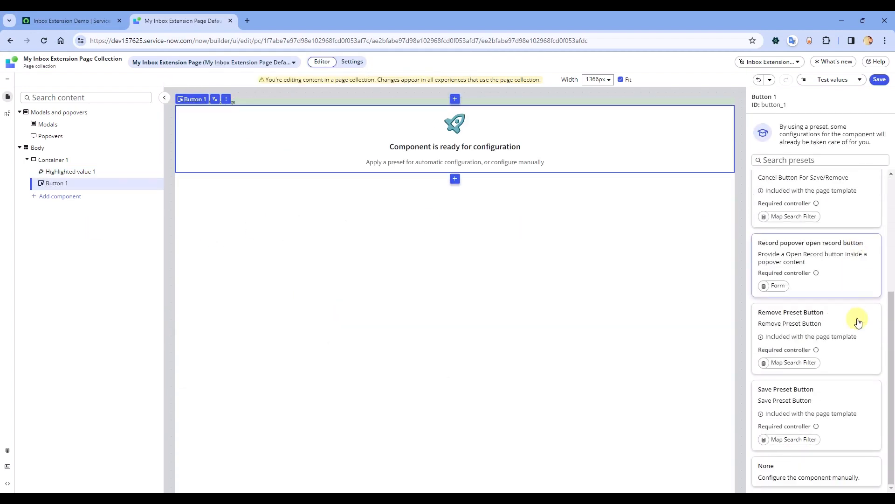
pyautogui.click(810, 466)
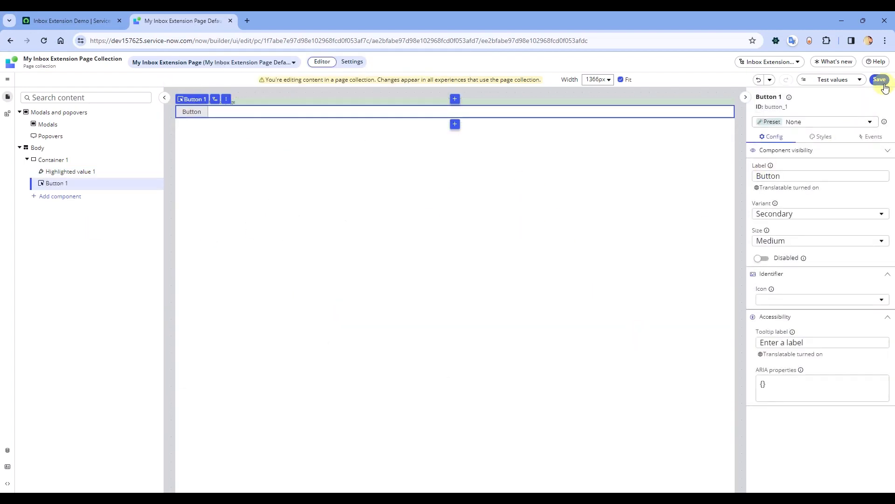
# Label the new button "Hello from page collection" and save the page
pyautogui.doubleClick(791, 177)
pyautogui.write('Hel')
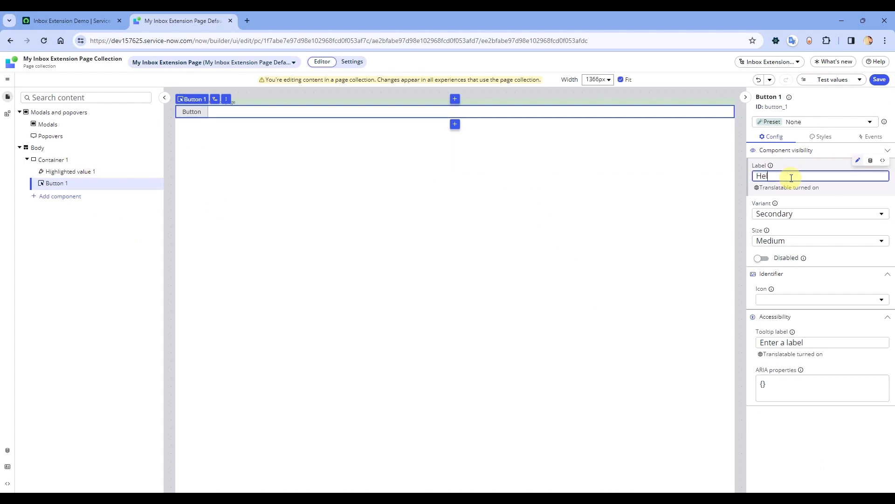
pyautogui.write('lo from page collection')
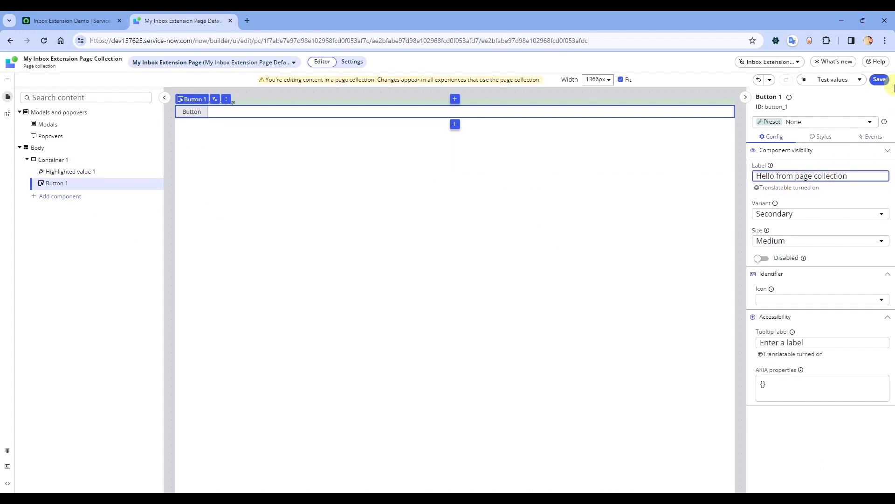
pyautogui.click(880, 80)
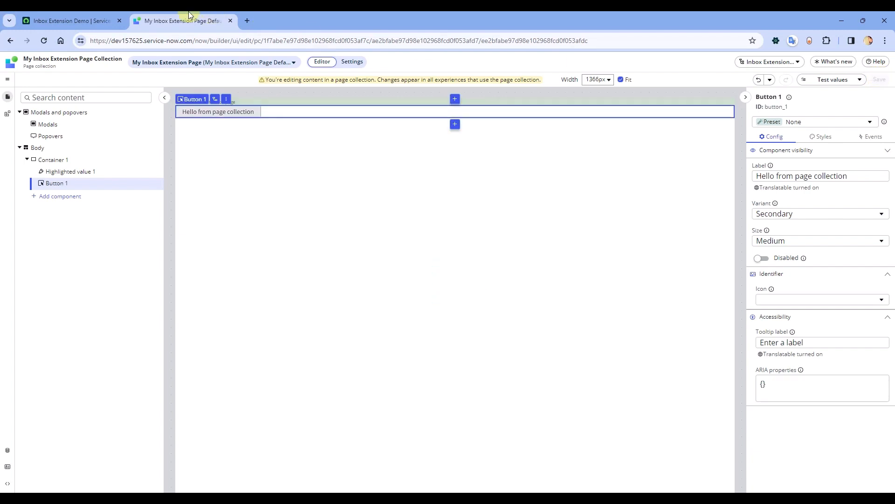
# Reload the Inbox Extension Demo workspace, dismiss the Audio Blocked dialog, and compare the extension tab's content with the page in UI Builder
pyautogui.click(91, 22)
pyautogui.click(116, 40)
pyautogui.press('Return')
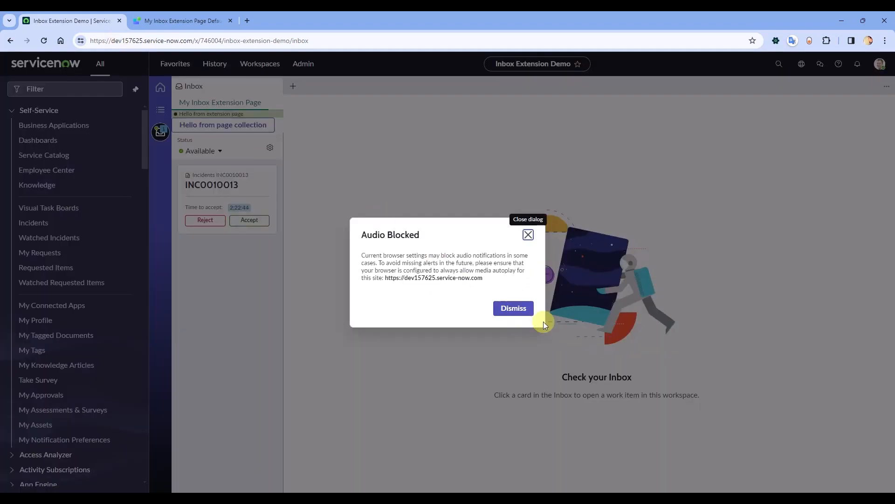
pyautogui.click(514, 308)
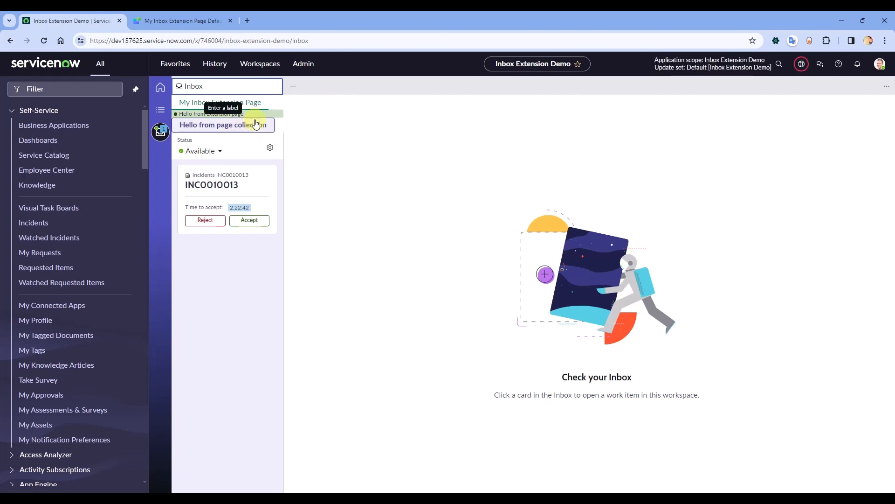
pyautogui.click(192, 21)
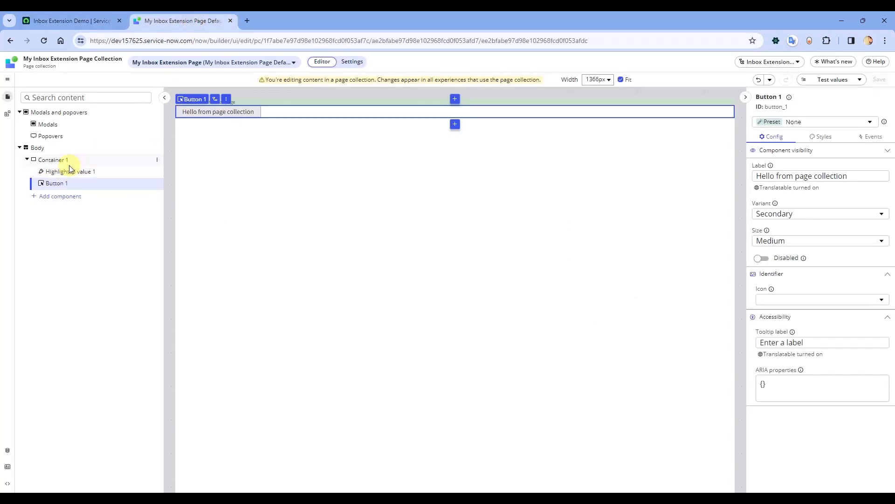
pyautogui.click(77, 20)
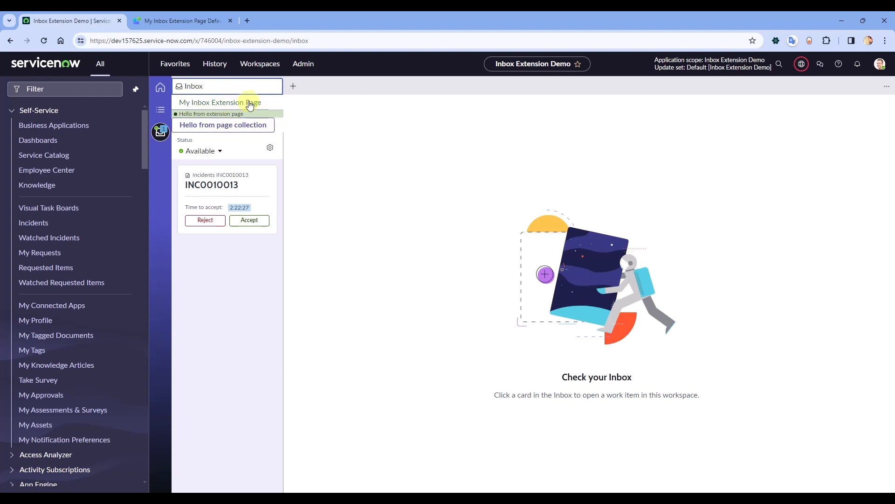
pyautogui.click(225, 102)
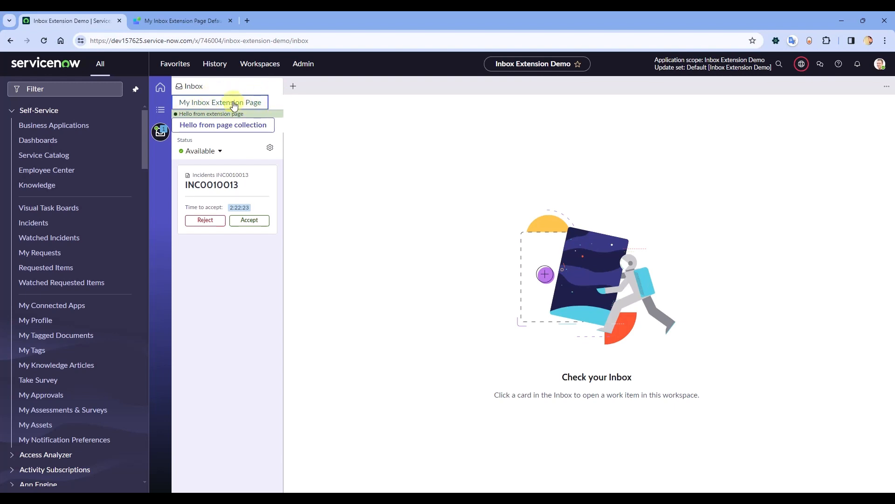
# Return to UI Builder and open the general settings of My Inbox Extension Page
pyautogui.click(199, 20)
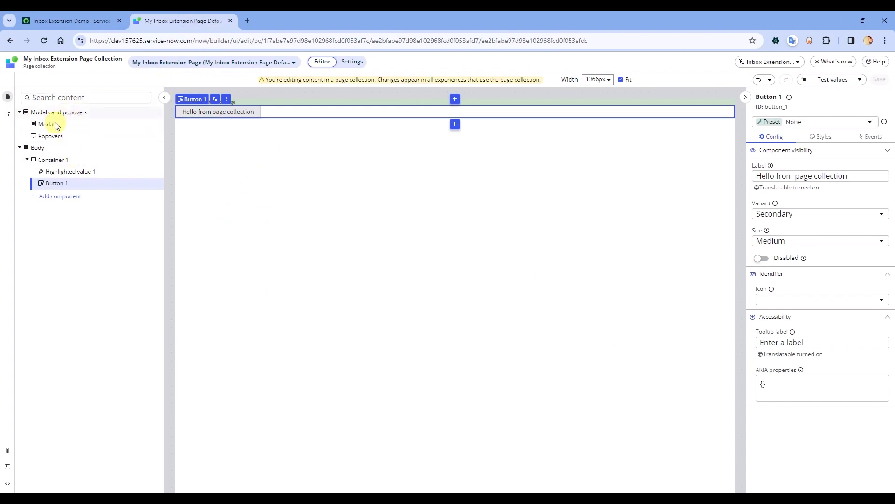
pyautogui.click(351, 63)
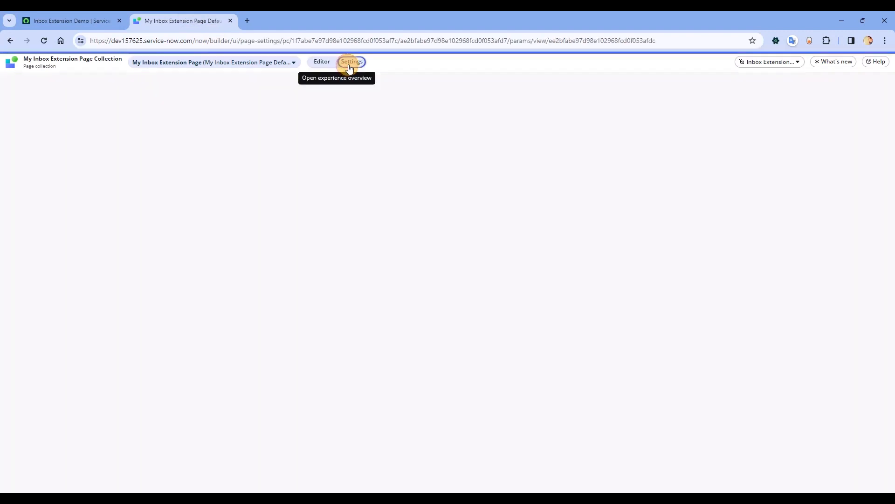
pyautogui.click(37, 93)
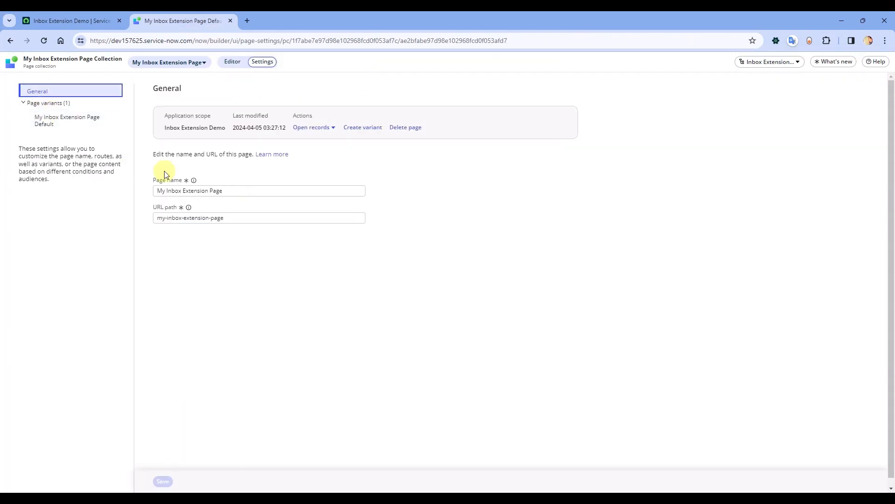
# Rename the page to "Test" and save the settings
pyautogui.moveTo(225, 191); pyautogui.dragTo(142, 192)
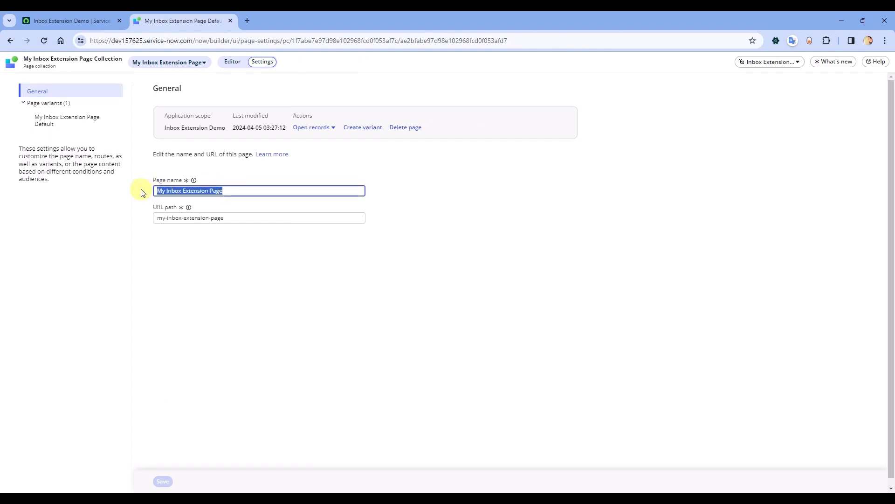
pyautogui.write('Test')
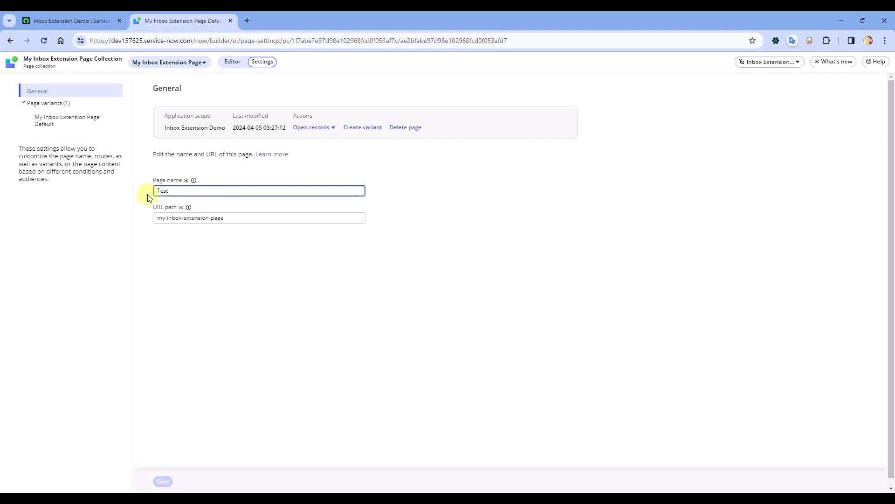
pyautogui.click(242, 312)
pyautogui.click(164, 480)
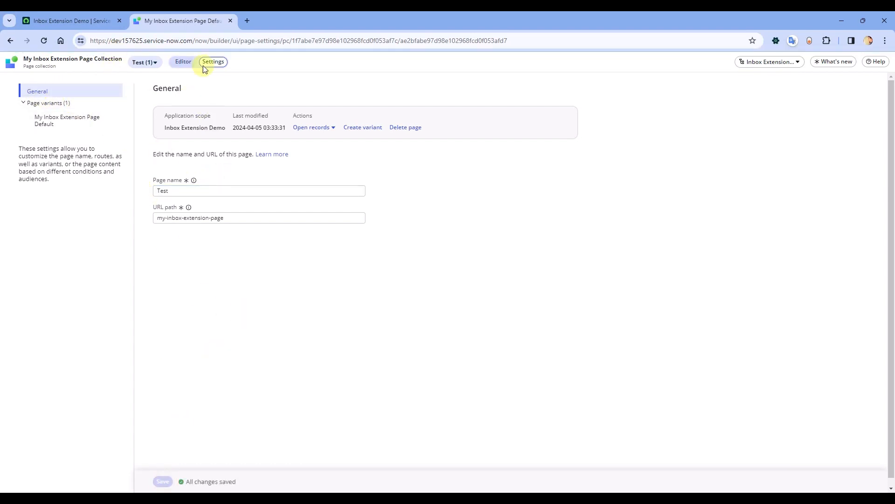
# Reload the workspace, dismiss the Audio Blocked dialog, and check the renamed page's tab above the Inbox
pyautogui.click(90, 19)
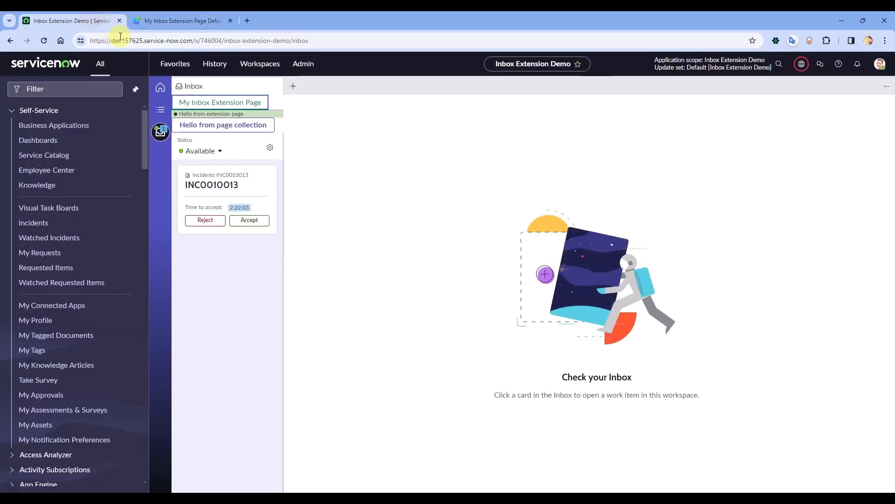
pyautogui.press('Return')
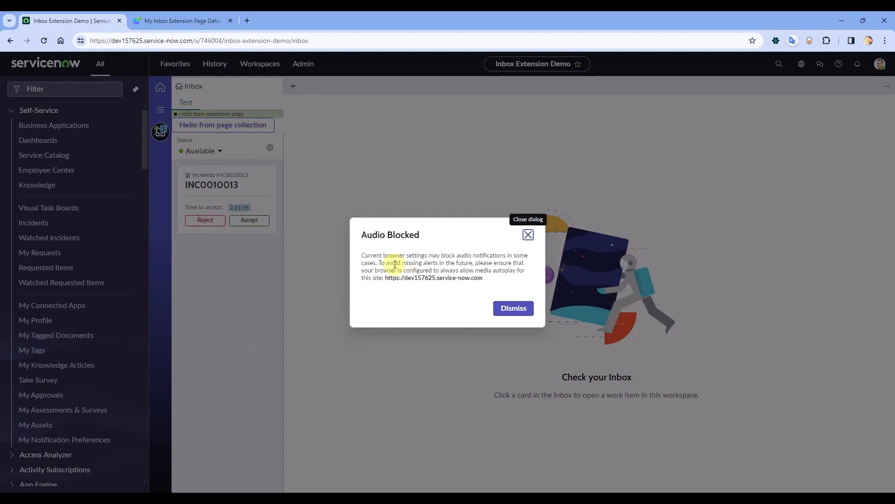
pyautogui.moveTo(365, 237); pyautogui.dragTo(511, 288)
pyautogui.click(511, 288)
pyautogui.click(513, 309)
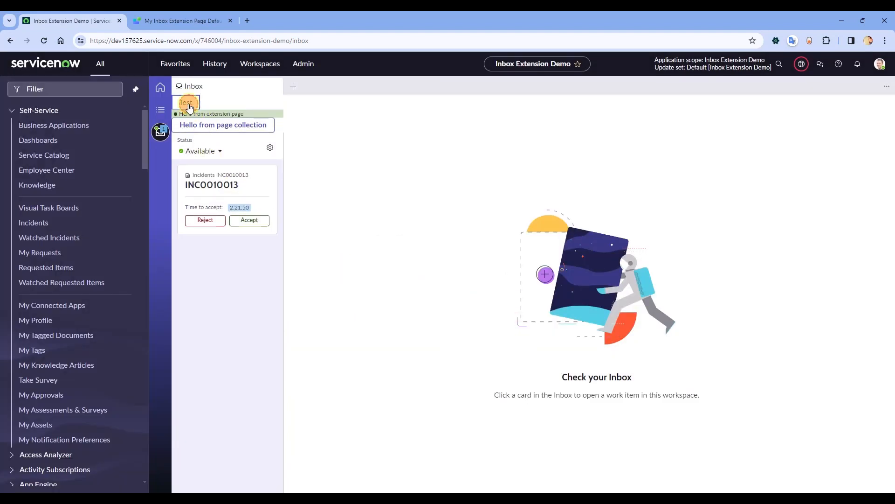
# In UI Builder, try renaming the extension page to "&nbsp;" and save the settings
pyautogui.click(183, 21)
pyautogui.moveTo(172, 189); pyautogui.dragTo(140, 191)
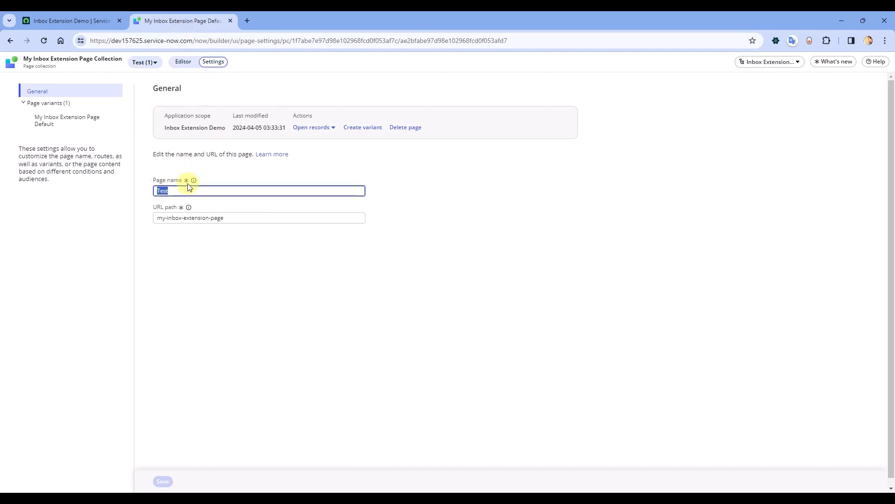
pyautogui.click(229, 301)
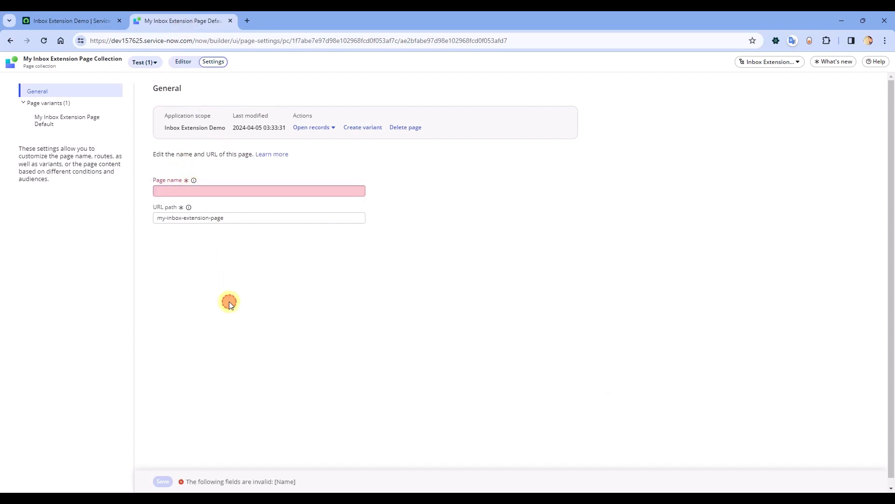
pyautogui.click(163, 190)
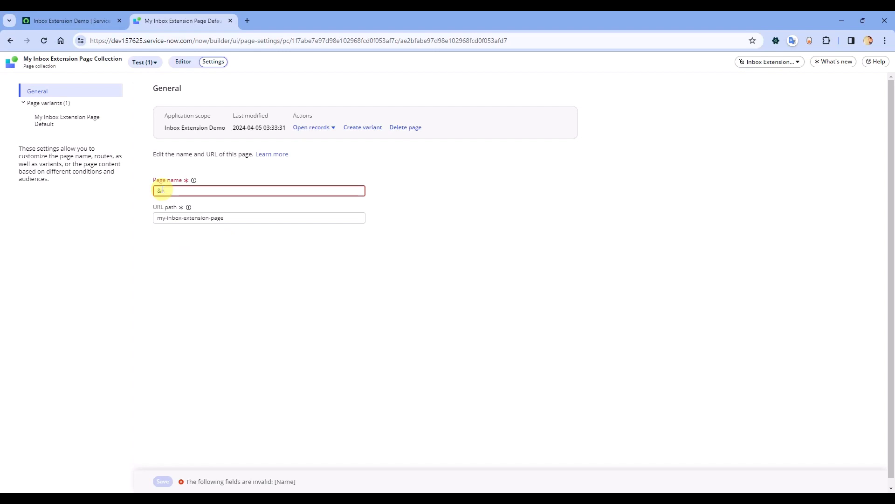
pyautogui.write('&nbsp;')
pyautogui.doubleClick(172, 195)
pyautogui.click(199, 289)
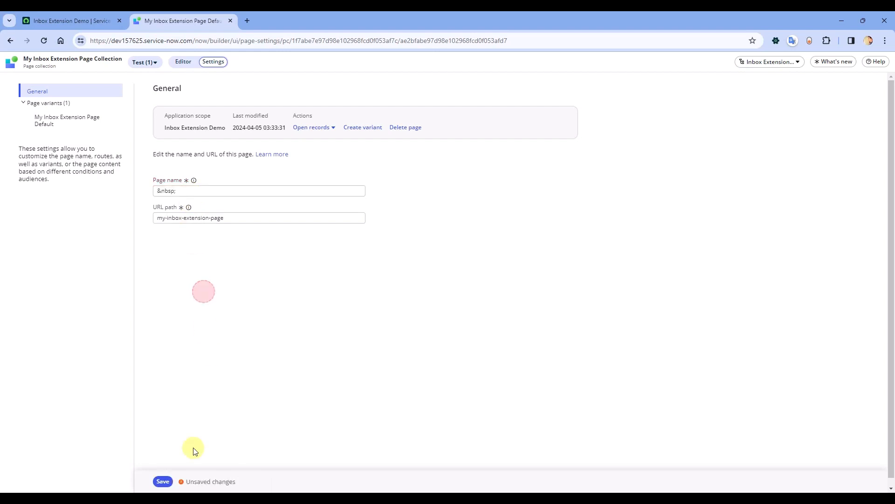
pyautogui.click(162, 482)
# Reload the Inbox Extension Demo workspace, dismiss the Audio Blocked dialog, and check how the "&nbsp;" page name renders on the tab
pyautogui.click(94, 20)
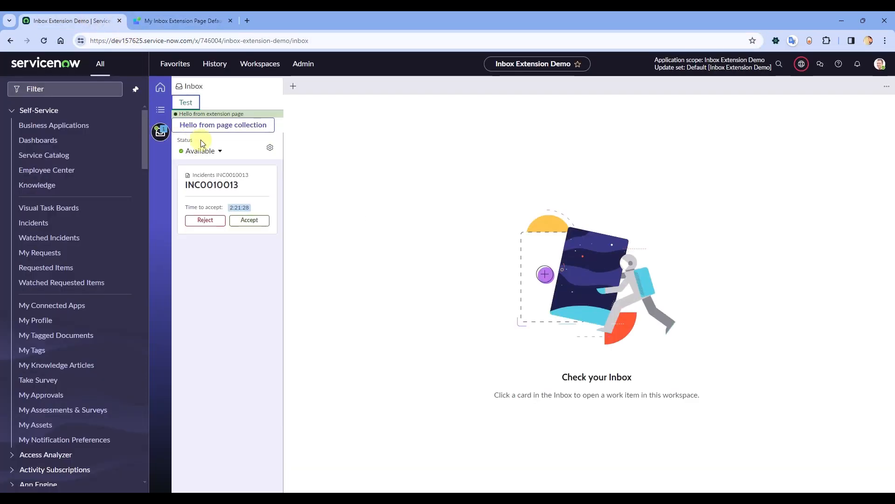
pyautogui.press('F5')
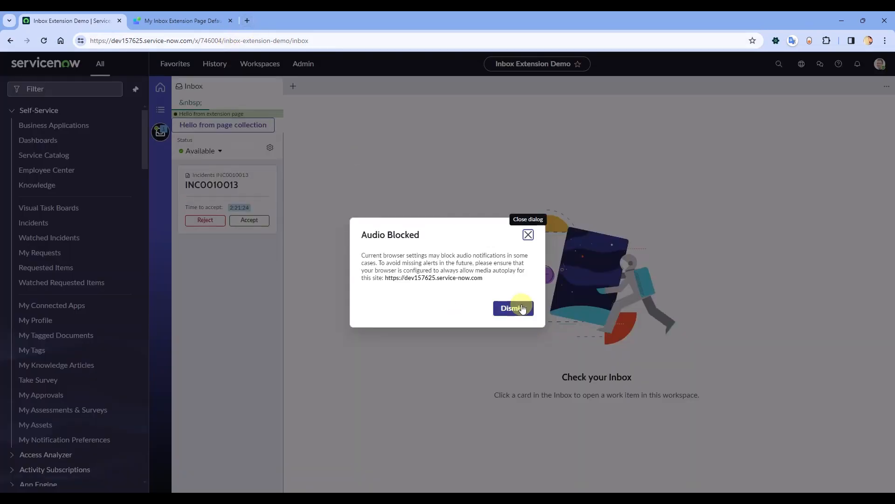
pyautogui.click(517, 308)
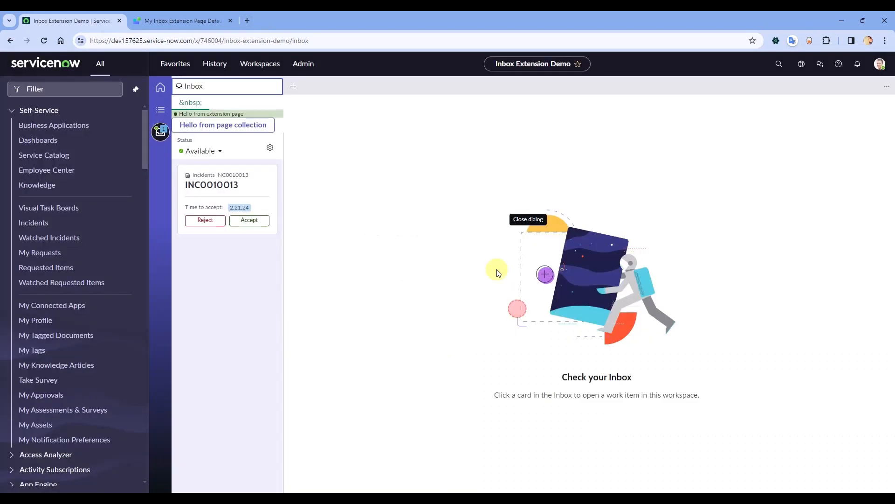
# Search Google for "ascii icons and symboles" in a new browser tab and keep only Toptal's HTML Symbols, Entities and Codes page open
pyautogui.click(247, 21)
pyautogui.write('a')
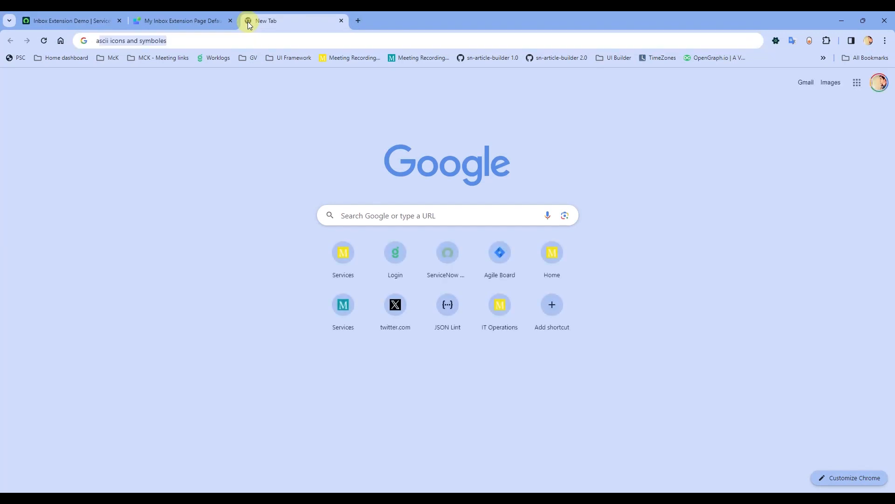
pyautogui.write('scii')
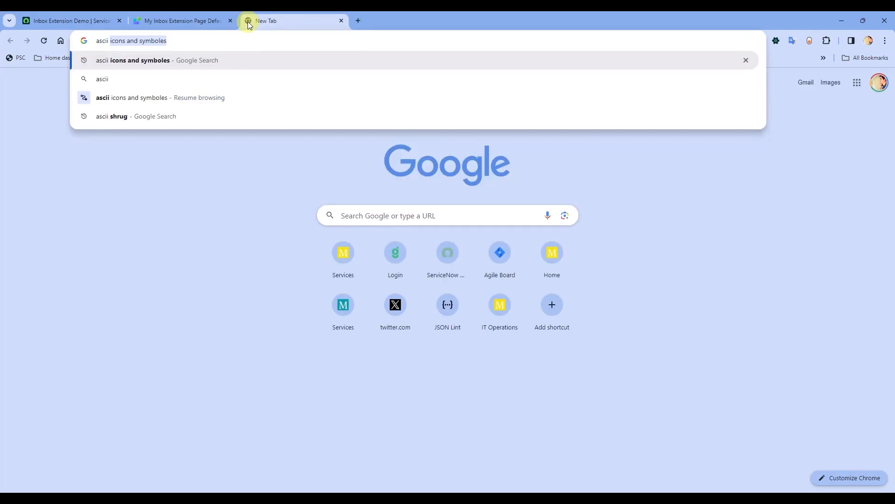
pyautogui.press('Return')
pyautogui.middleClick(181, 224)
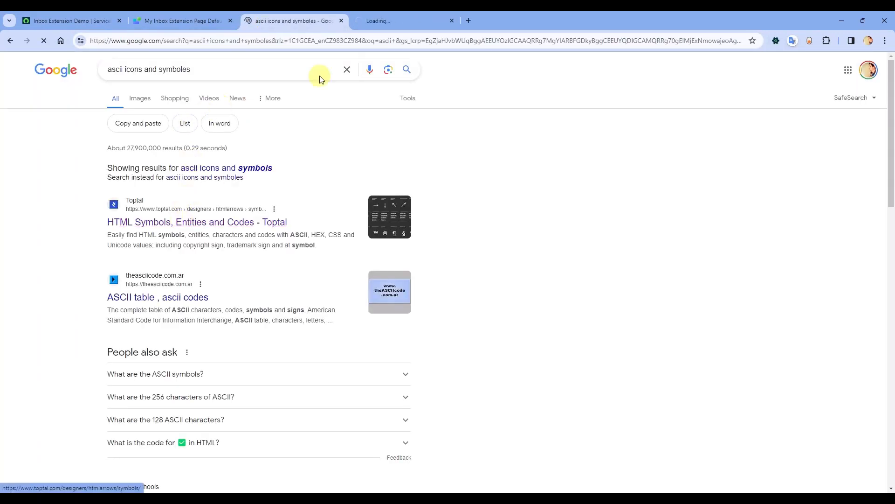
pyautogui.click(340, 21)
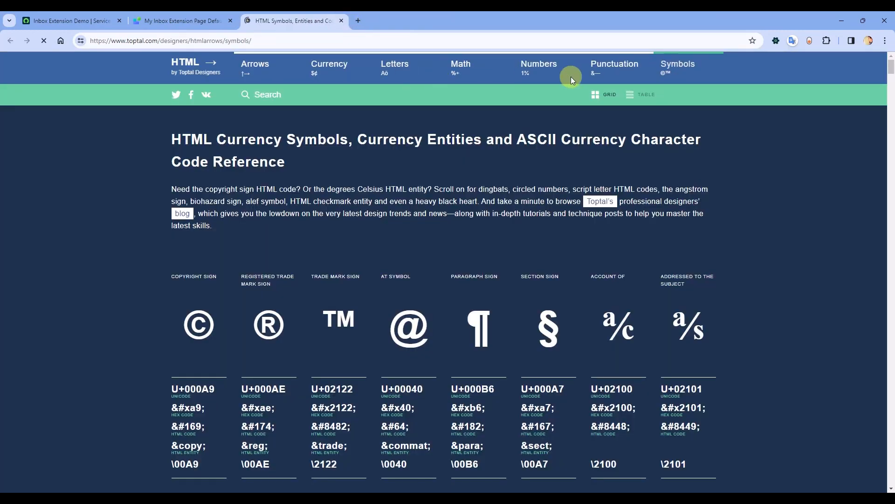
# Find the biohazard sign in Toptal's Symbols section and copy the character
pyautogui.click(620, 69)
pyautogui.click(676, 63)
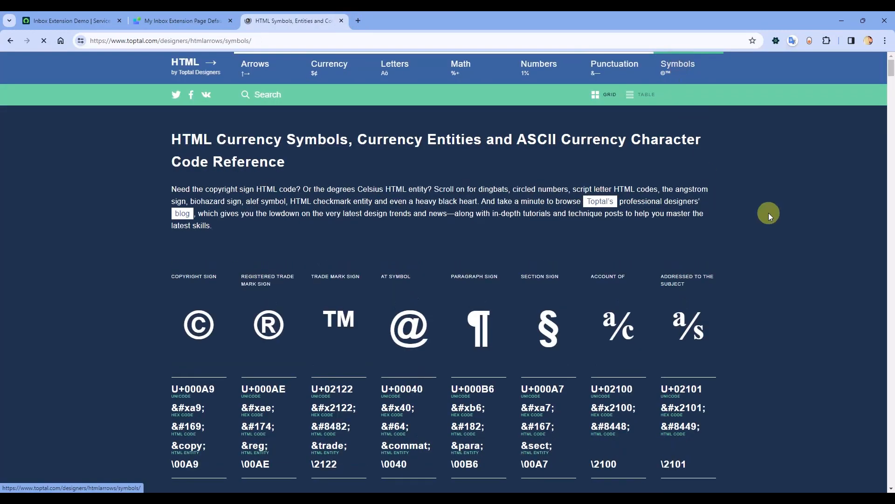
pyautogui.moveTo(891, 72); pyautogui.dragTo(891, 182)
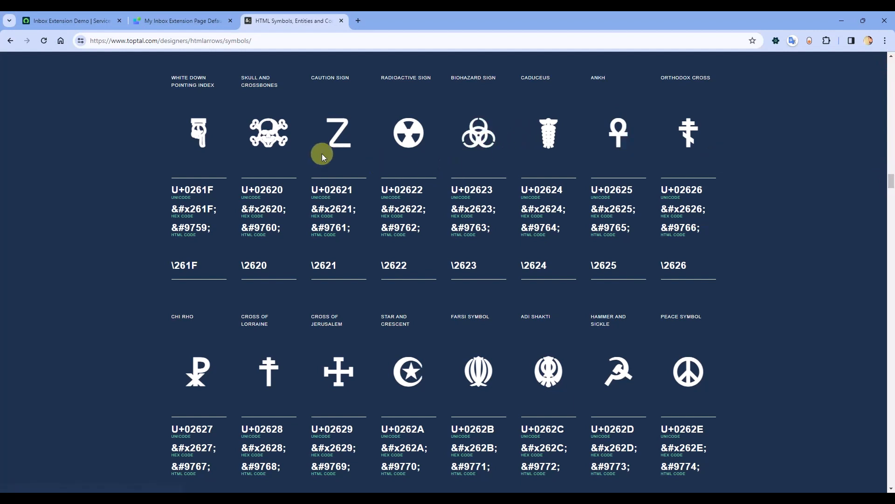
pyautogui.moveTo(501, 134); pyautogui.dragTo(469, 142)
pyautogui.hotkey('ctrl', 'c')
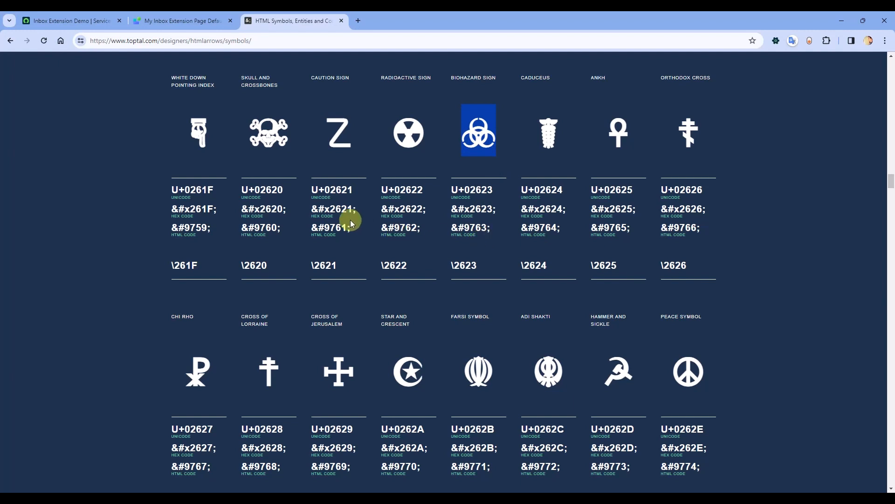
# Replace the extension page's name in UI Builder with the copied biohazard symbol and save the settings
pyautogui.click(169, 20)
pyautogui.tripleClick(182, 191)
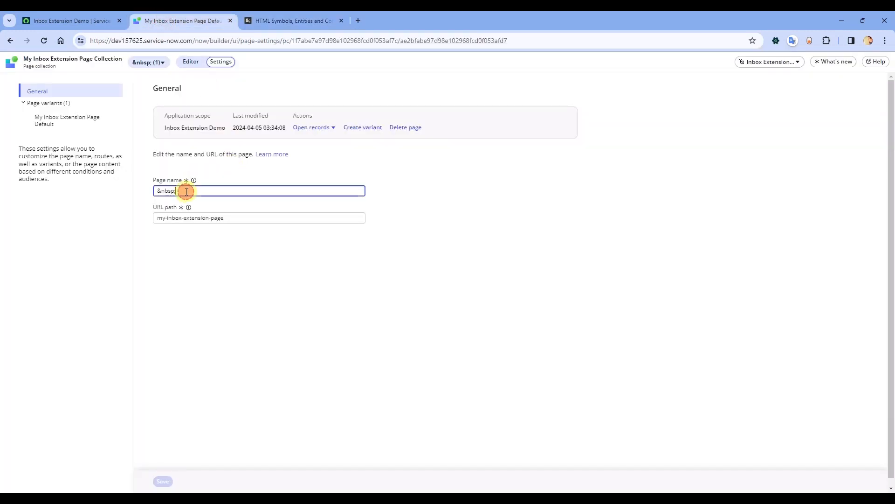
pyautogui.hotkey('ctrl', 'v')
pyautogui.click(270, 286)
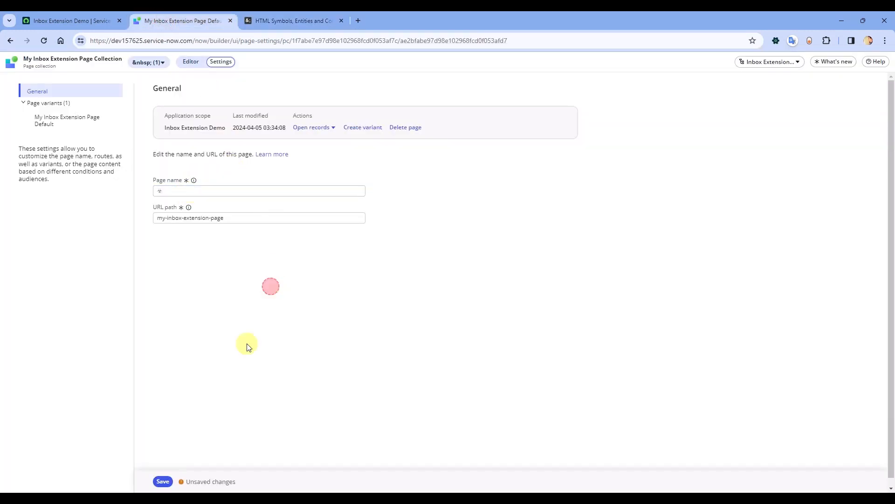
pyautogui.click(167, 481)
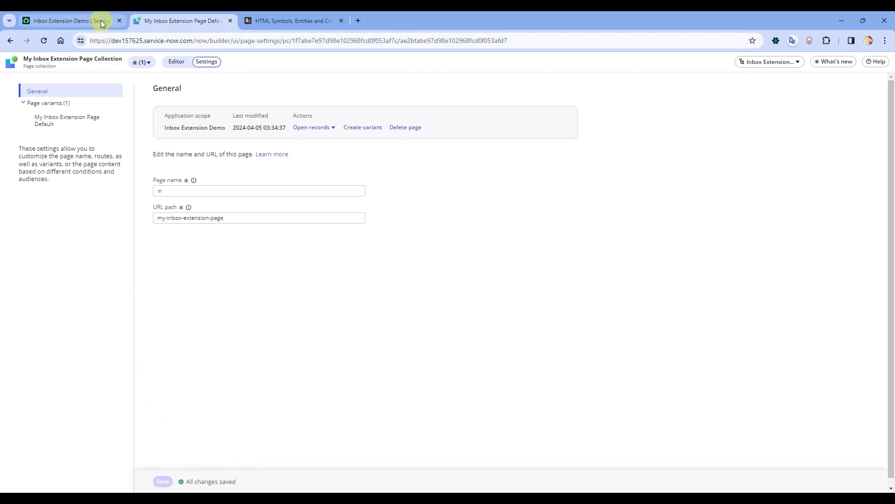
# Reload the workspace, dismiss the Audio Blocked dialog, and check the biohazard symbol on the extension tab
pyautogui.click(101, 20)
pyautogui.click(129, 40)
pyautogui.press('Return')
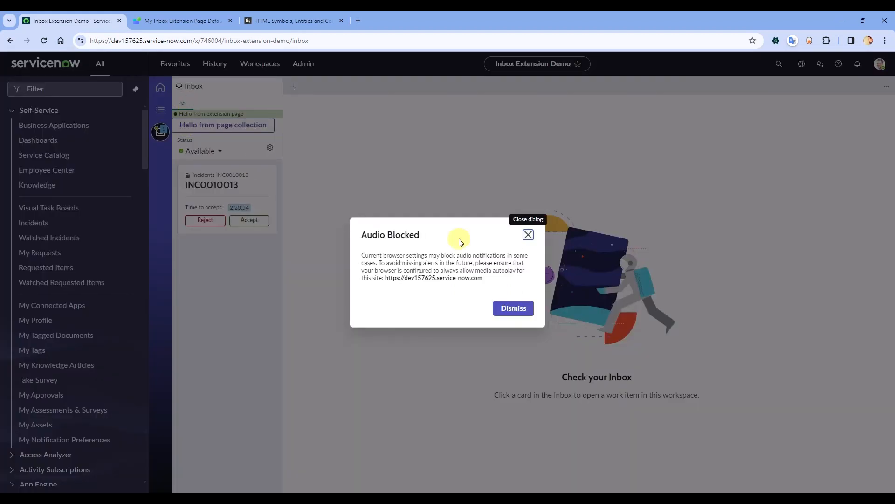
pyautogui.click(528, 235)
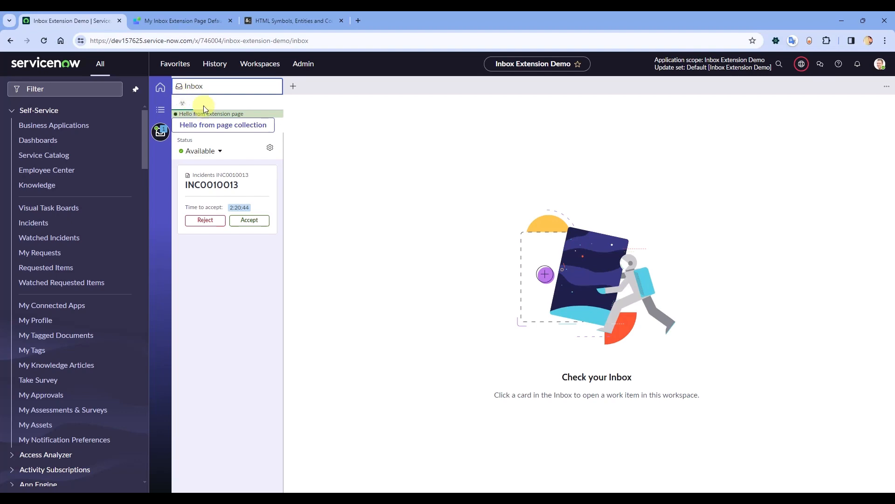
# Look through the florettes, snowflakes and asterisks on the Toptal symbols page for other possible tab icons
pyautogui.click(280, 19)
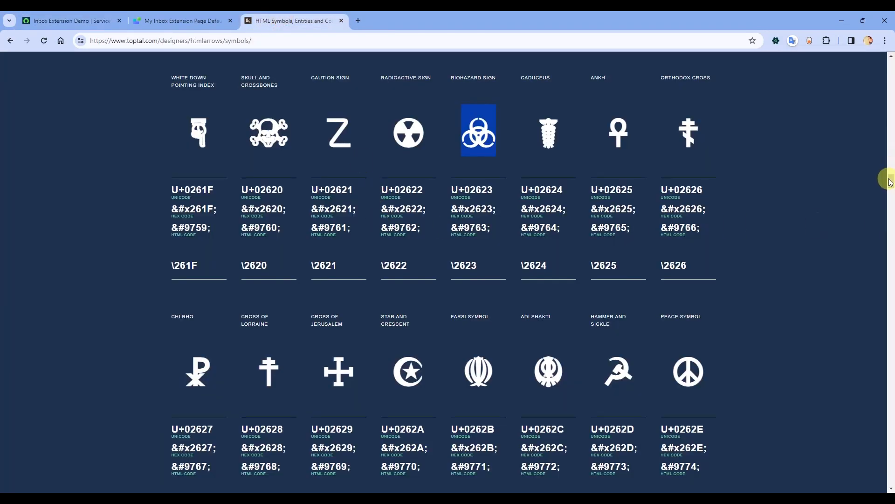
pyautogui.moveTo(891, 182)
pyautogui.mouseDown()
pyautogui.moveTo(891, 373)
pyautogui.moveTo(891, 360)
pyautogui.mouseUp()
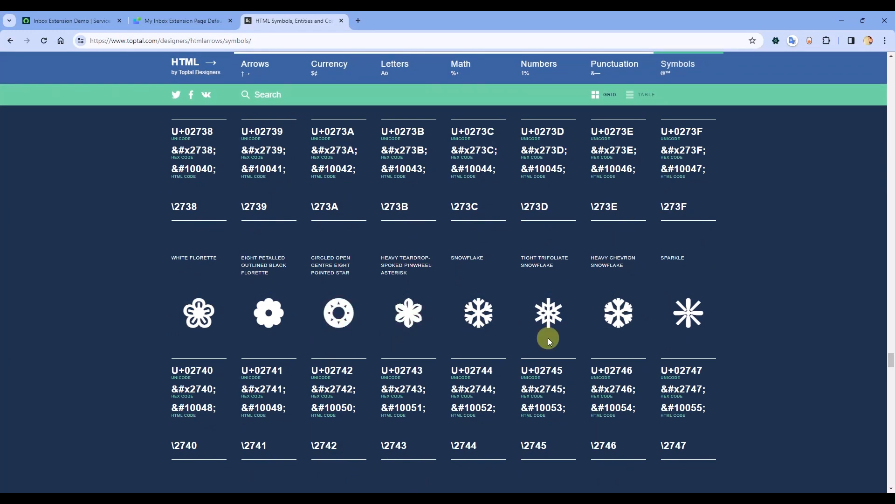
pyautogui.scroll(4, 642, 320)
pyautogui.scroll(-5, 232, 302)
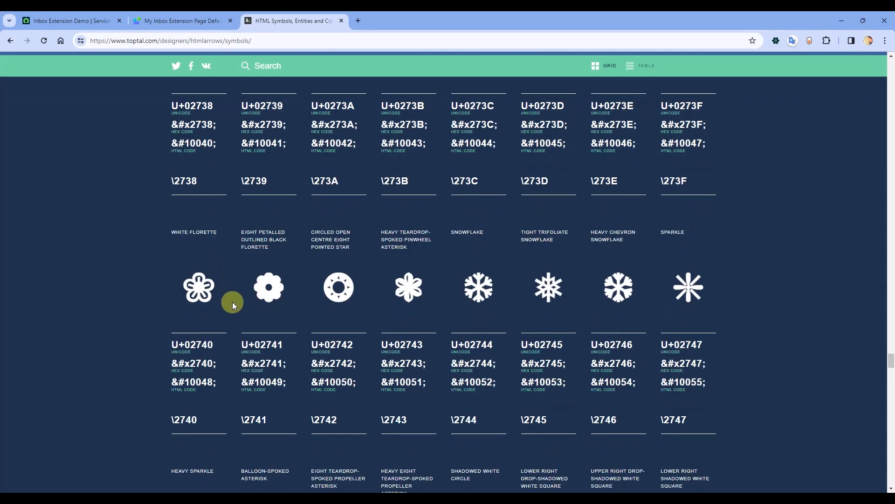
pyautogui.scroll(-4, 140, 201)
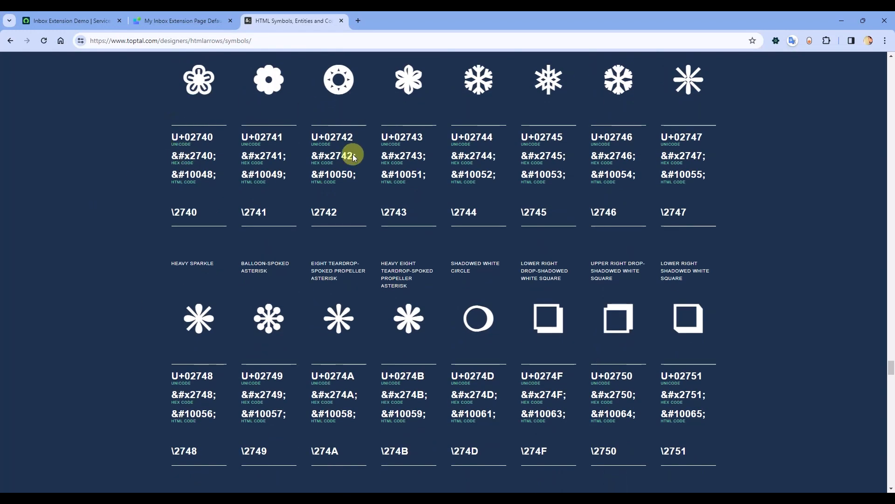
# Recheck the biohazard tab above the Inbox, then close the HTML symbols reference page and return to the workspace
pyautogui.click(174, 16)
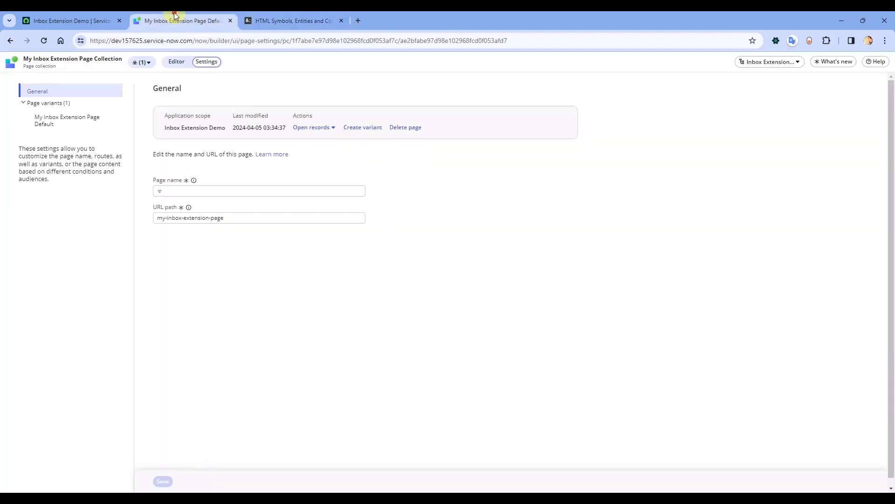
pyautogui.click(94, 18)
pyautogui.click(184, 105)
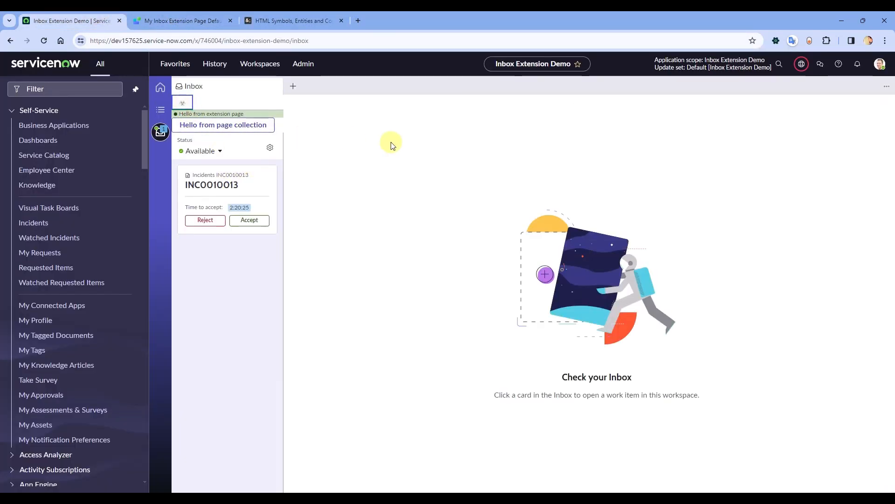
pyautogui.click(391, 141)
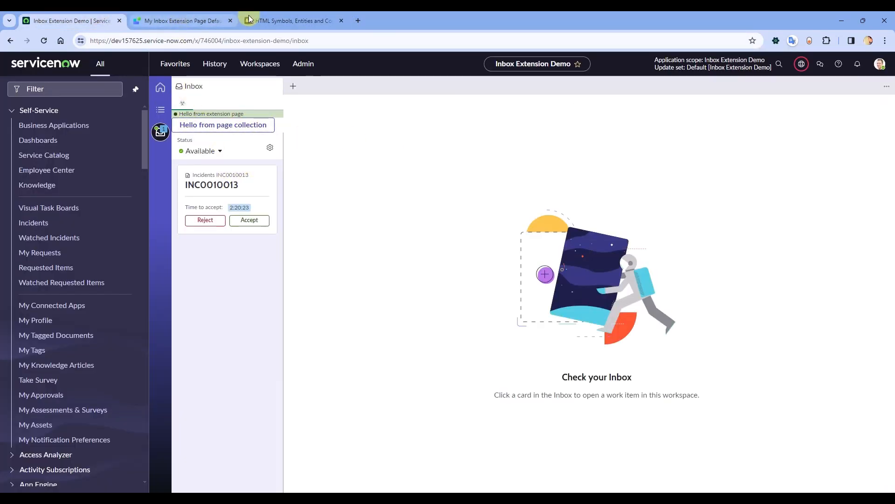
pyautogui.click(288, 20)
pyautogui.click(341, 20)
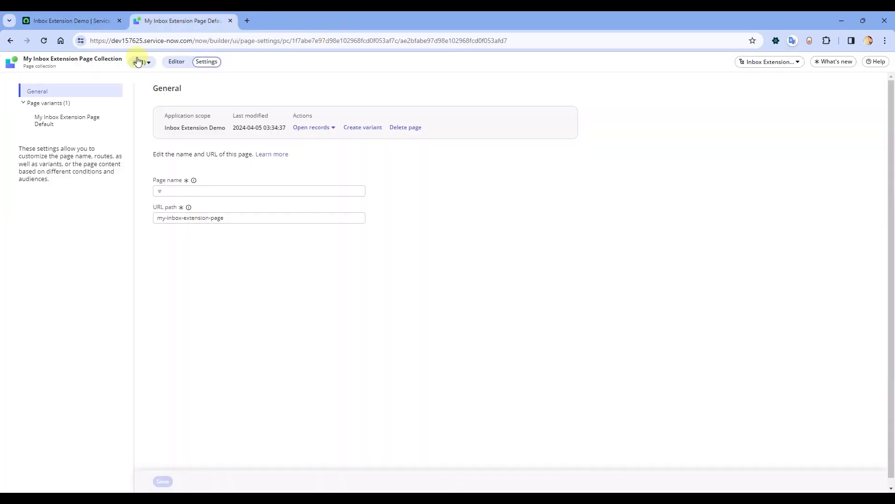
pyautogui.click(94, 19)
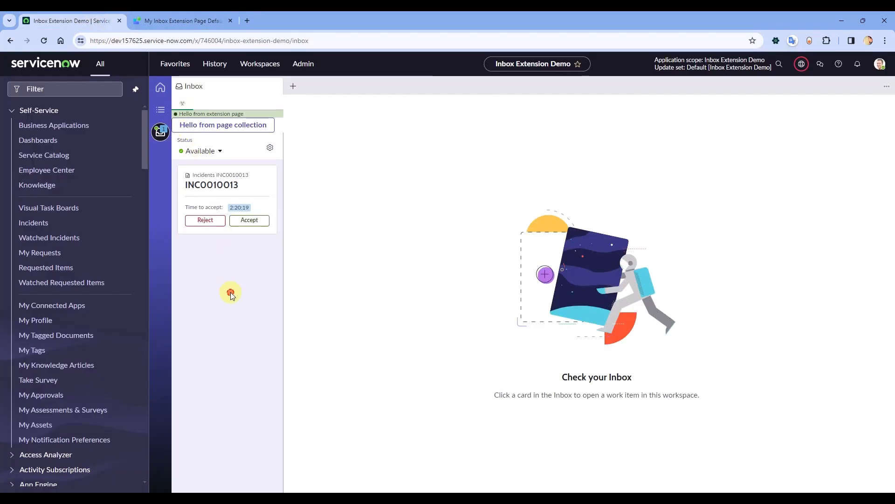
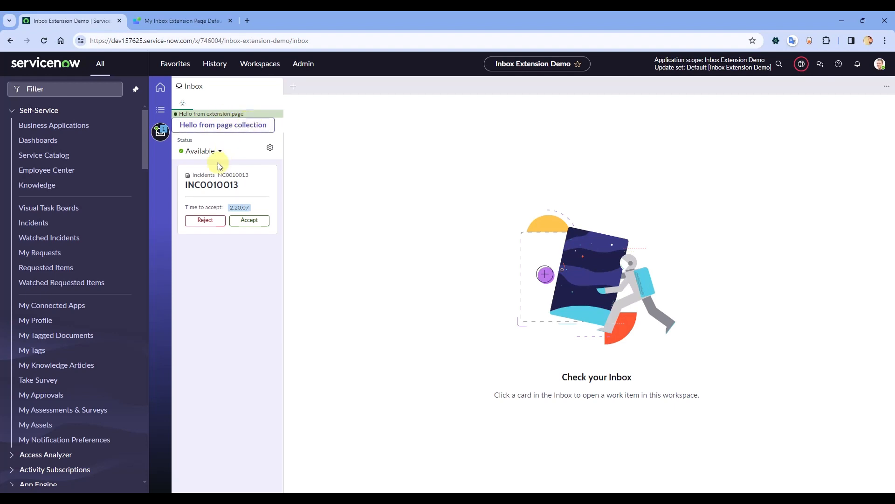
# Set the Inbox availability status to Meeting
pyautogui.click(204, 152)
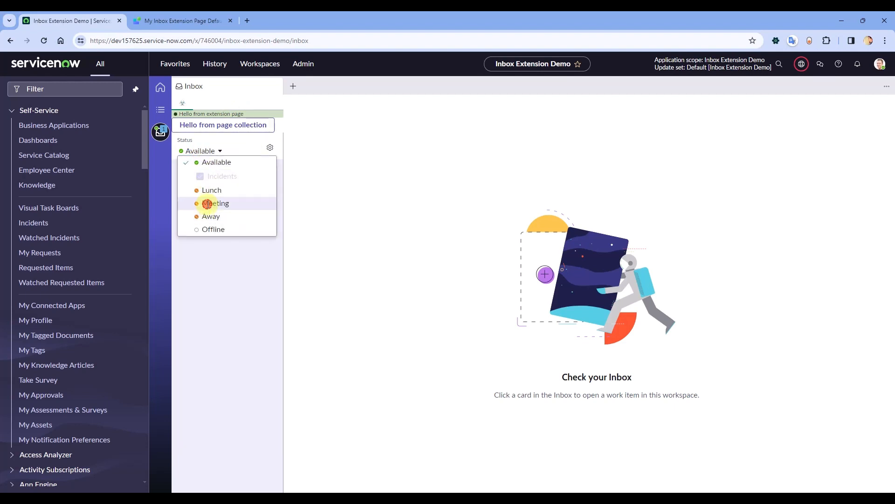
pyautogui.click(201, 202)
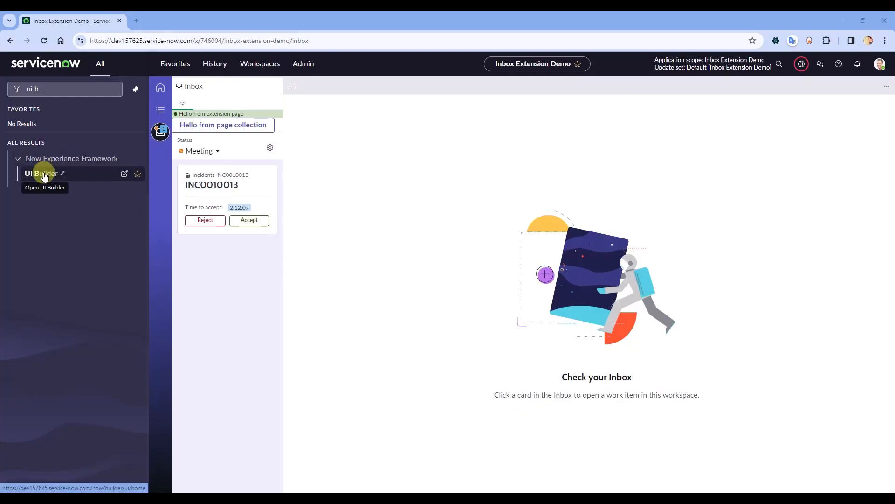
# Open My Inbox Extension Default from the Inbox Extension Demo experience in UI Builder and select My Inbox Extension Page Collection under Extension tabs
pyautogui.click(44, 174)
pyautogui.click(170, 21)
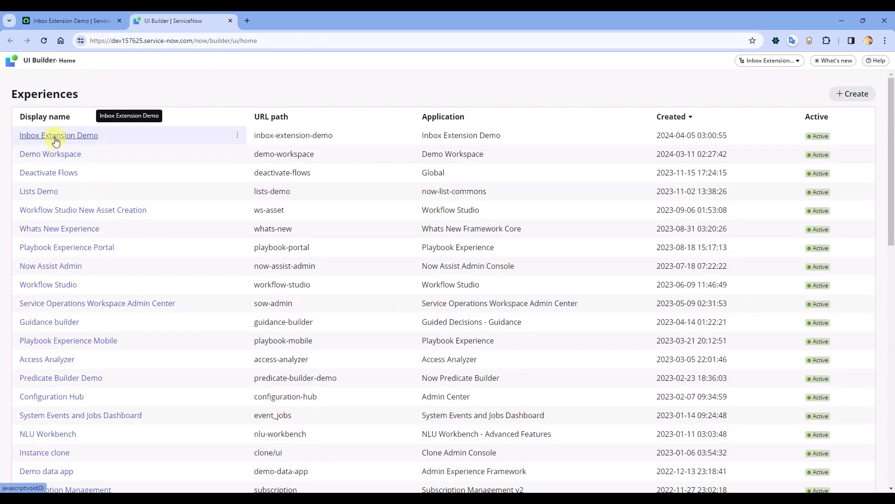
pyautogui.click(55, 136)
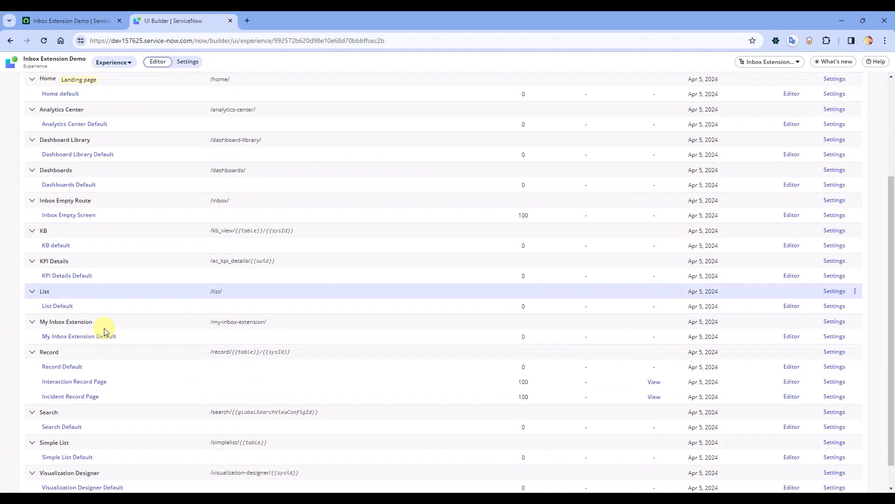
pyautogui.click(77, 337)
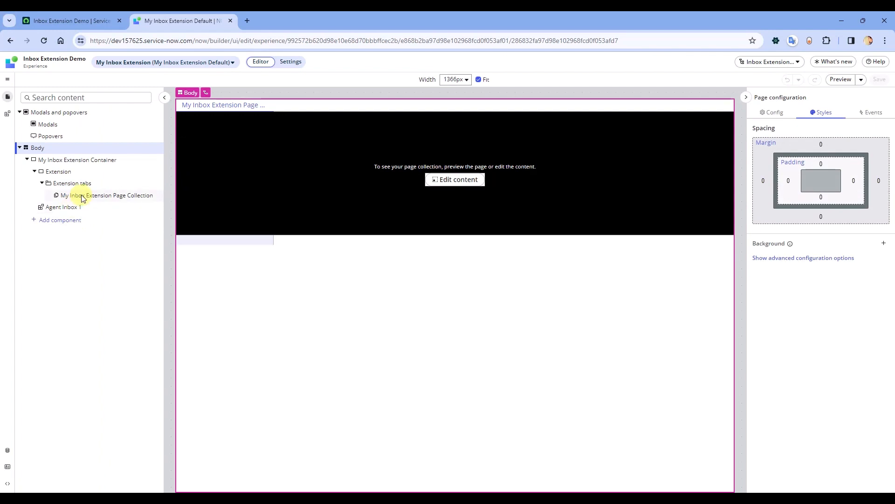
pyautogui.click(82, 196)
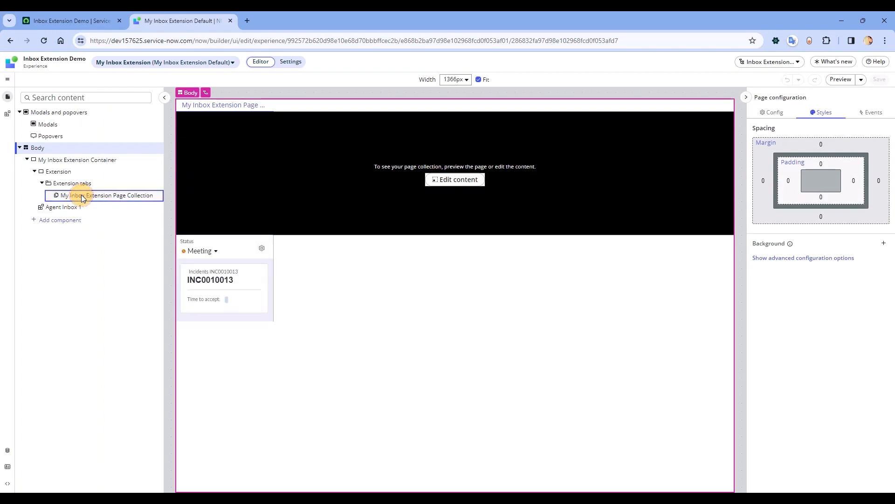
# Open the page collection behind Extension tabs, close the extension page's editor, and open My Inbox Extension Page Default for editing
pyautogui.click(76, 181)
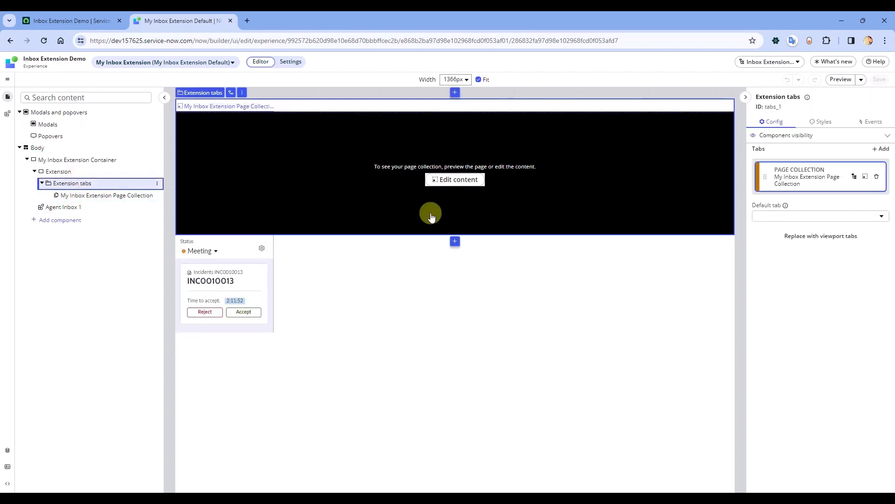
pyautogui.click(865, 180)
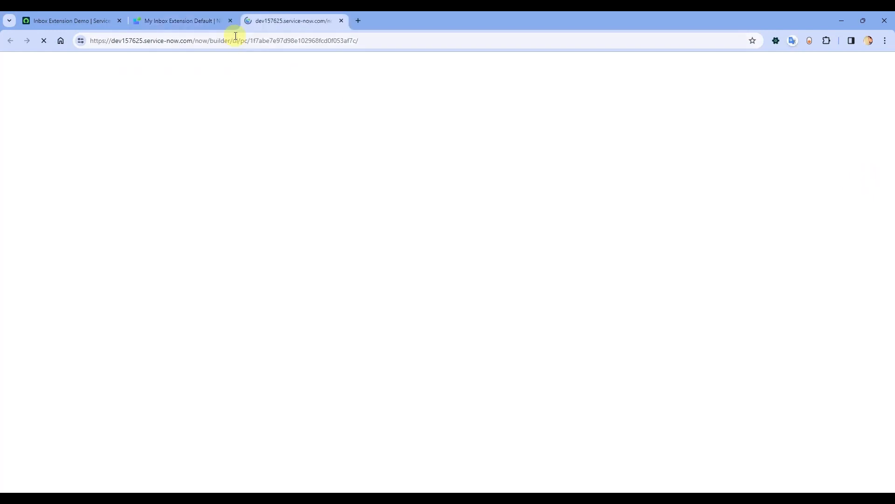
pyautogui.click(230, 21)
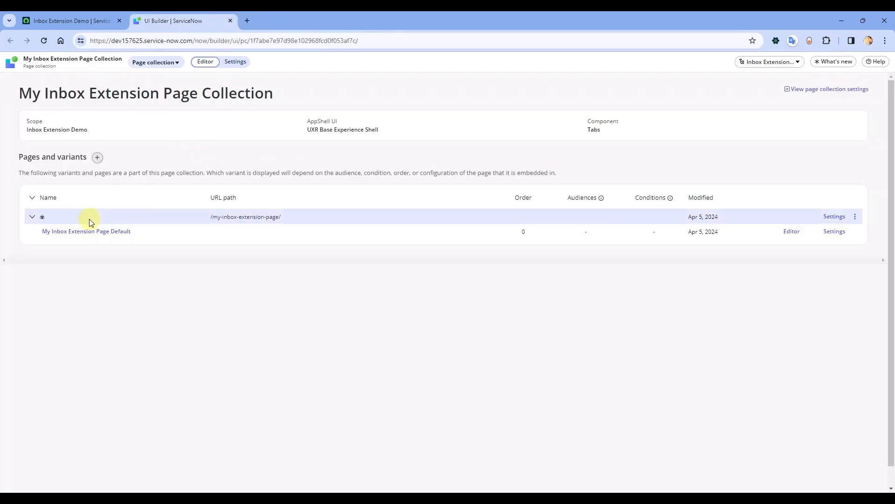
pyautogui.click(82, 232)
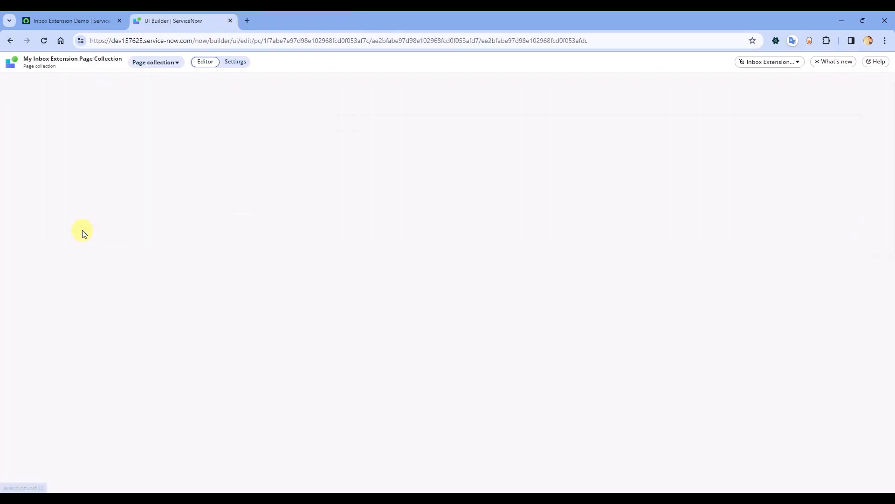
# Compare the extension content above the Inbox in the workspace with the page collection's components in UI Builder
pyautogui.click(78, 20)
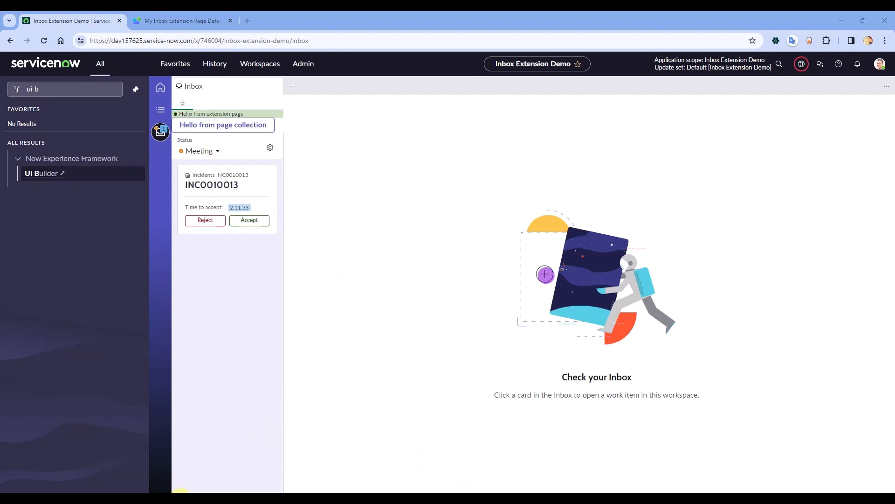
pyautogui.click(194, 19)
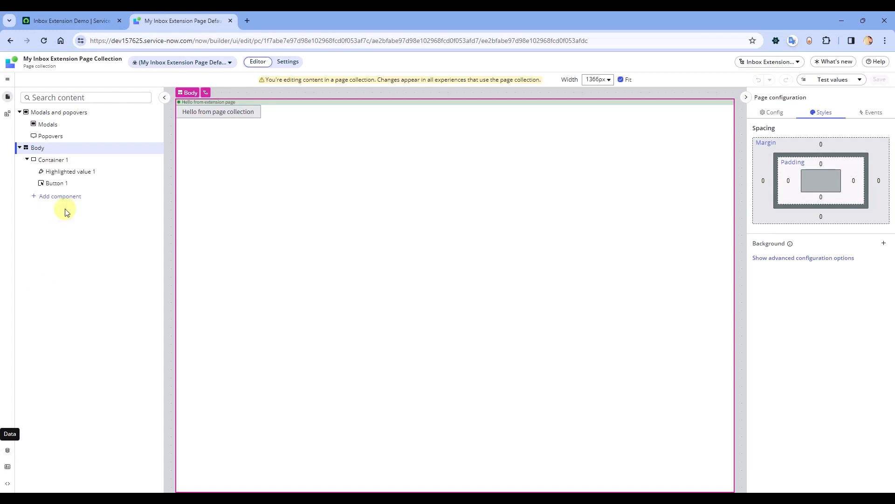
pyautogui.click(84, 20)
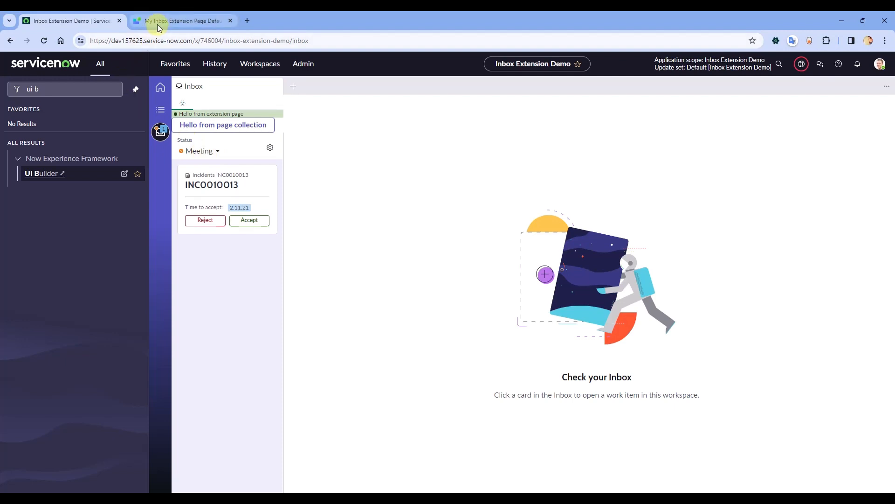
# Switch to the My Inbox Extension Page editor and delete the highlighted value and button components from Container 1
pyautogui.click(157, 22)
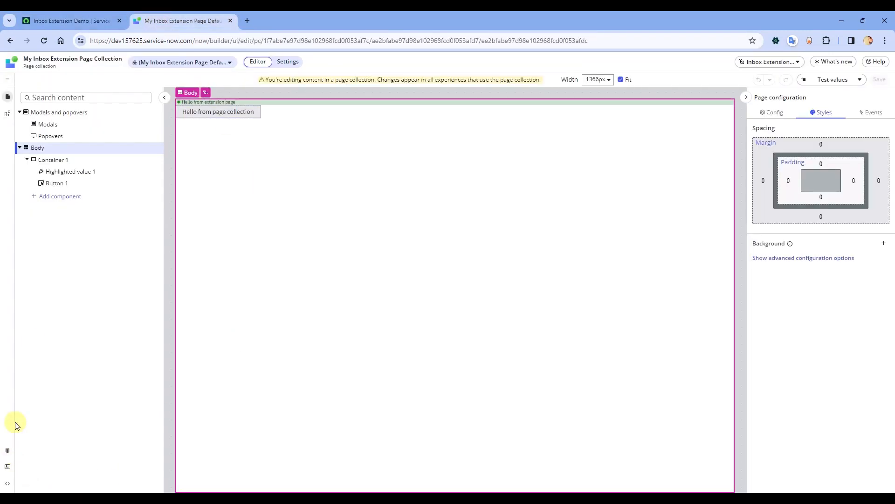
pyautogui.click(97, 161)
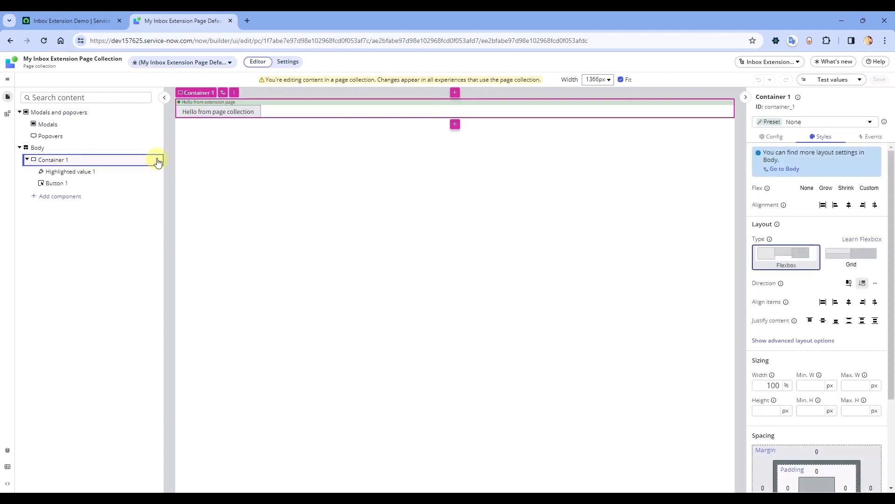
pyautogui.click(120, 171)
pyautogui.click(158, 172)
pyautogui.click(204, 235)
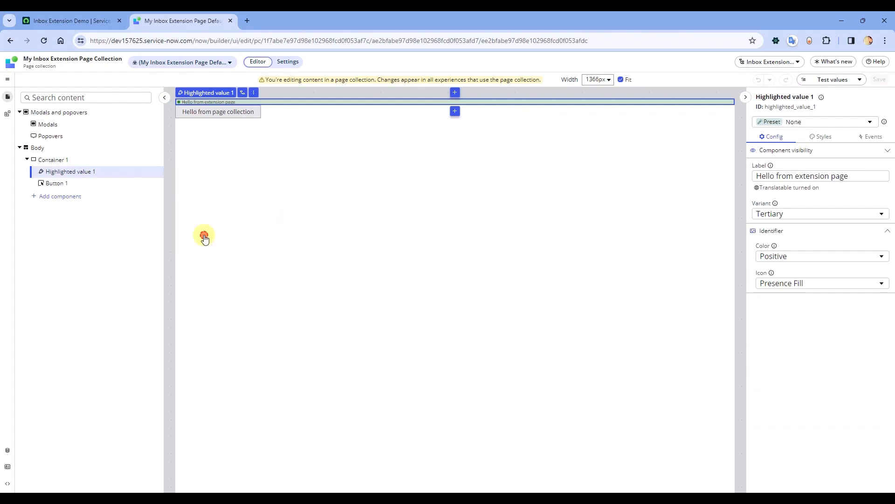
pyautogui.click(91, 171)
pyautogui.click(156, 172)
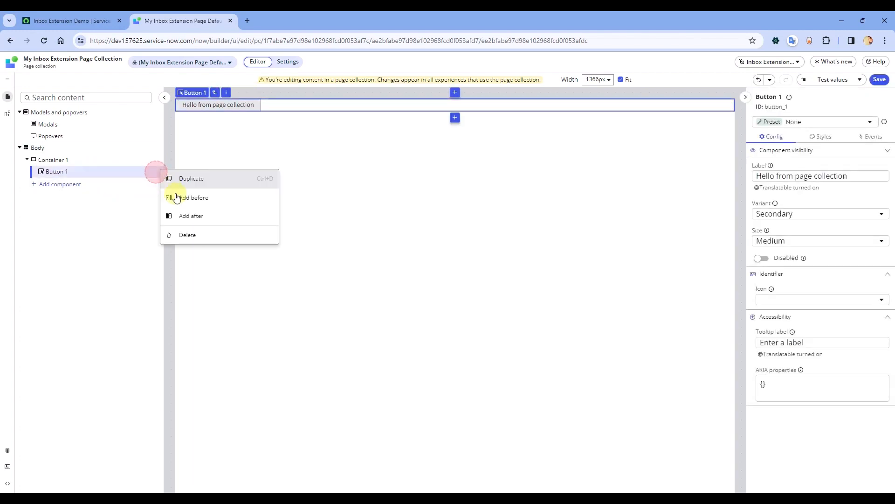
pyautogui.click(192, 235)
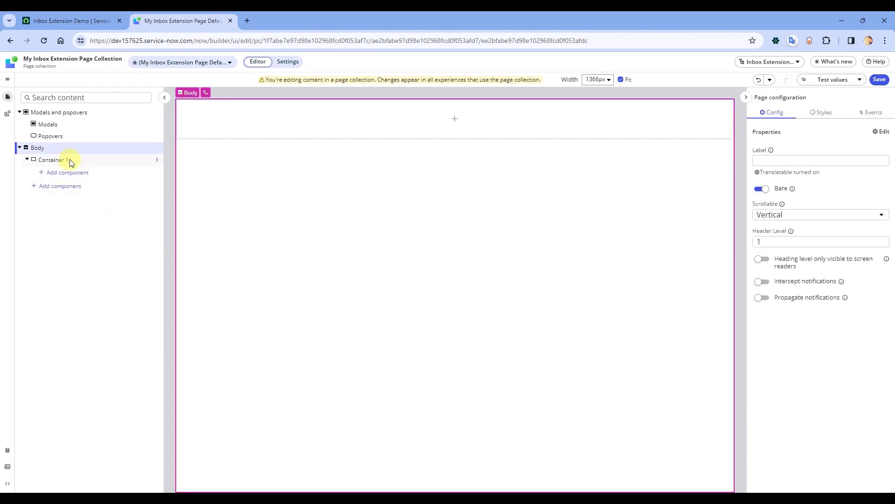
# Rename Container 1 as Presence State Counter with the component ID presence_state_counter
pyautogui.click(71, 162)
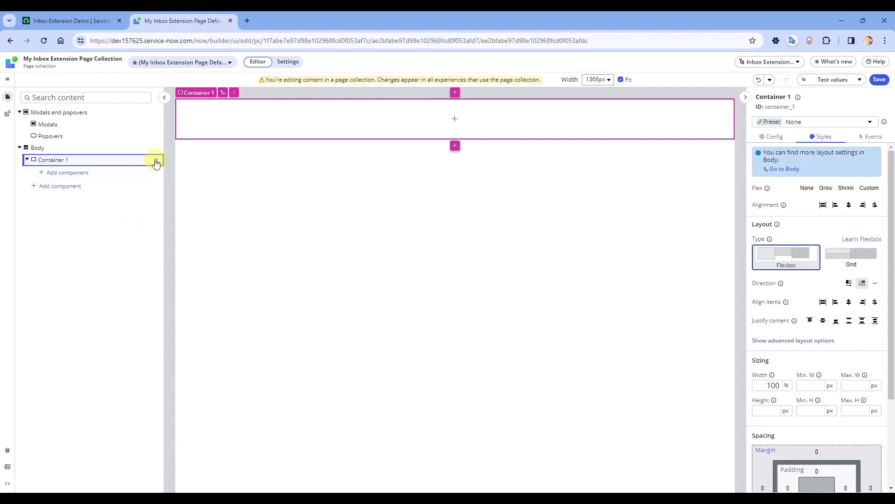
pyautogui.click(767, 97)
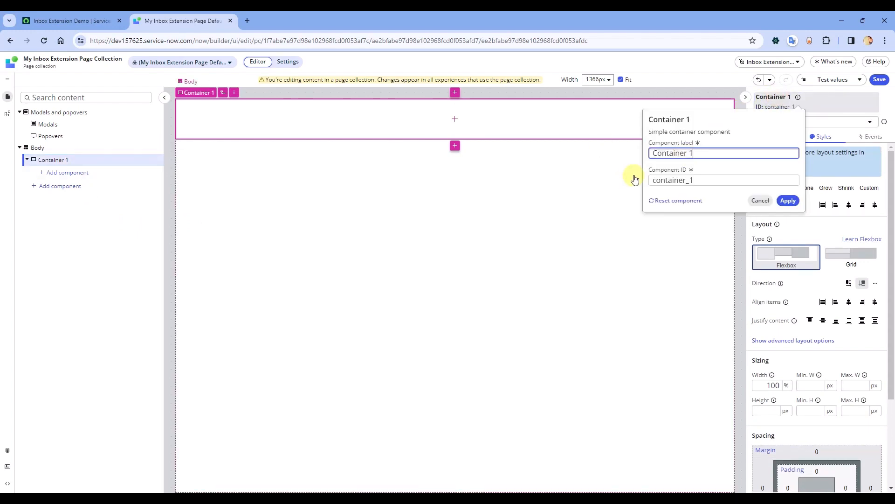
pyautogui.tripleClick(710, 152)
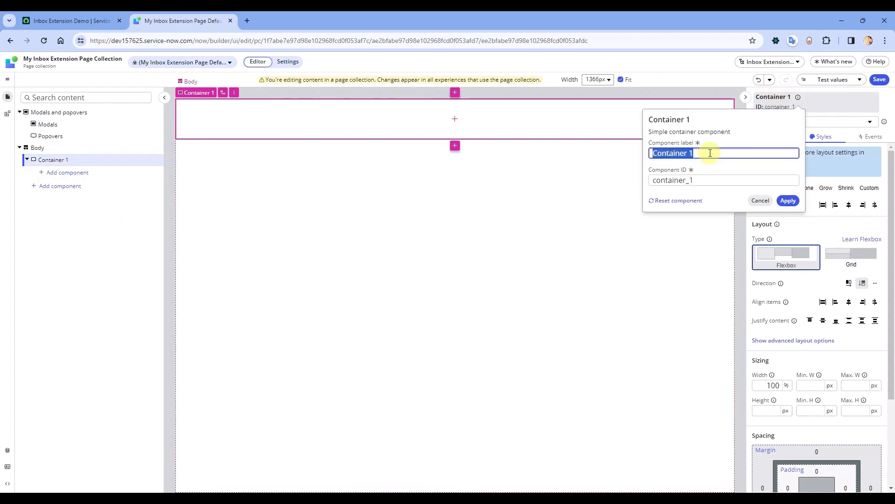
pyautogui.write('Presence States Cou')
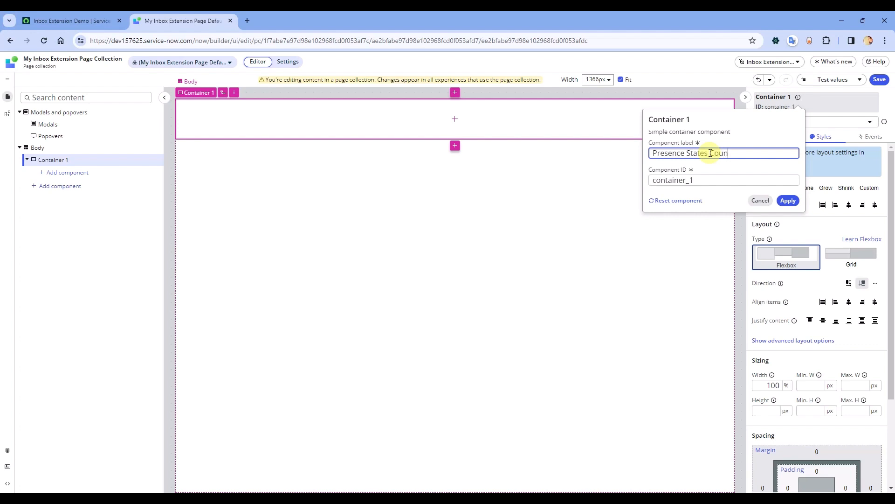
pyautogui.press('Tab')
pyautogui.write('pr')
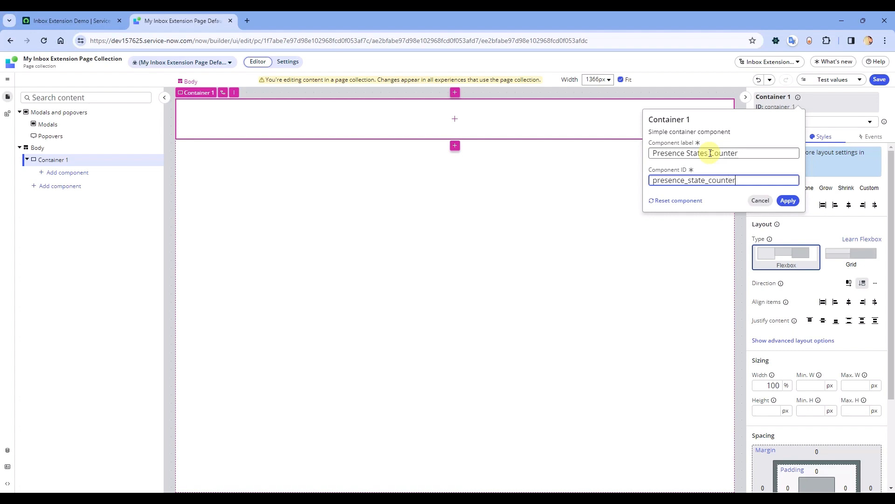
pyautogui.click(709, 153)
pyautogui.press('BackSpace')
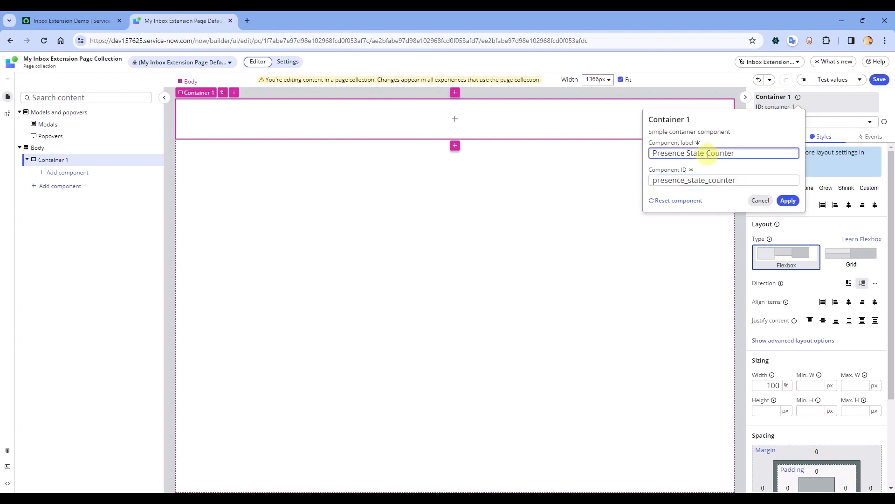
pyautogui.click(787, 204)
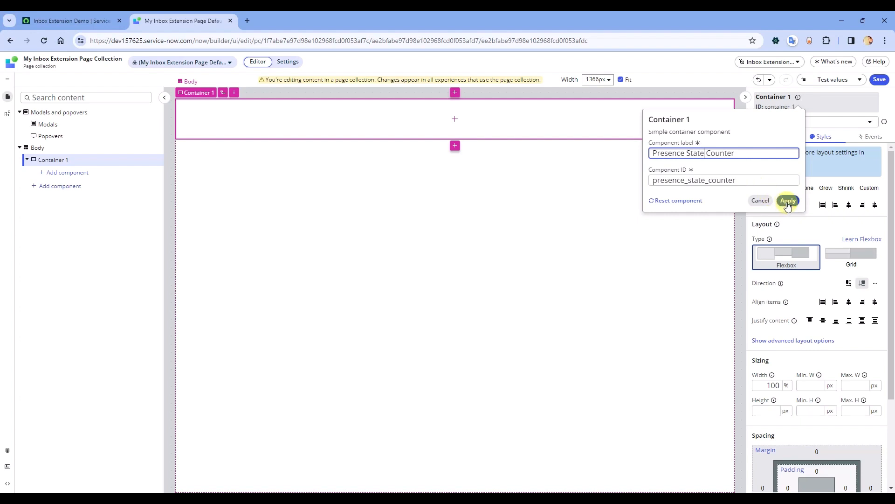
pyautogui.click(787, 202)
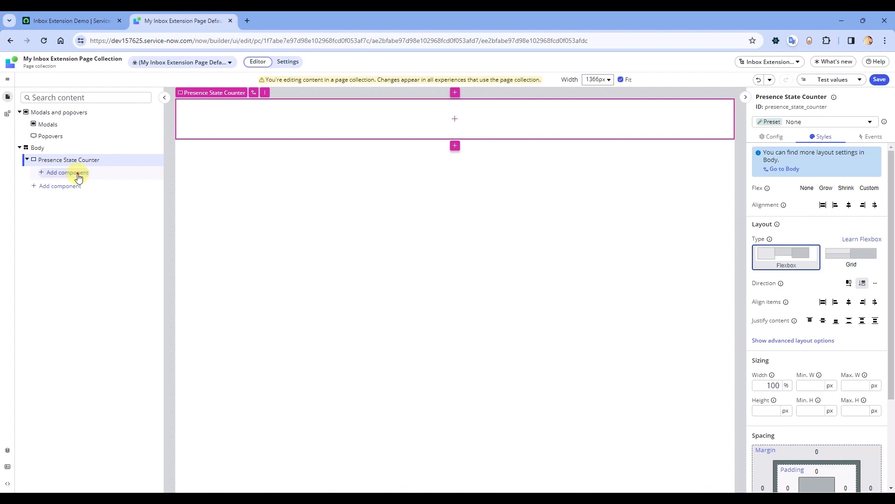
# Add a Highlighted value component inside the Presence State Counter container and set its color to Positive
pyautogui.click(77, 174)
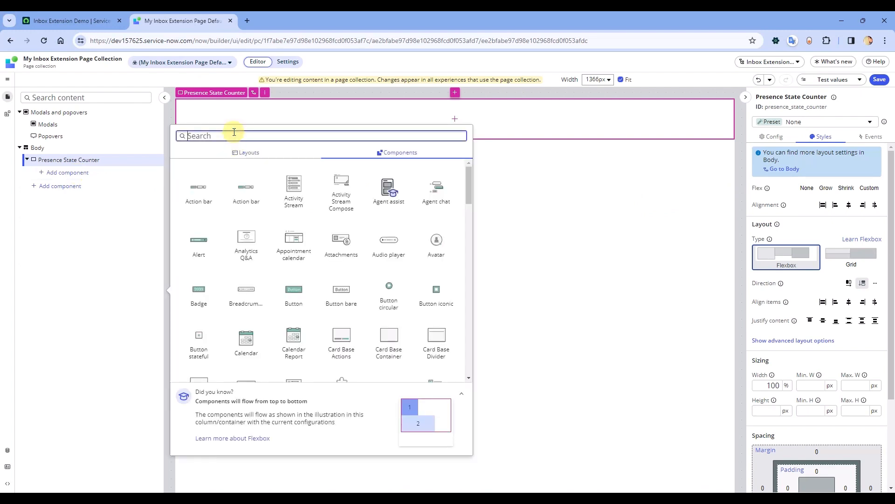
pyautogui.click(205, 191)
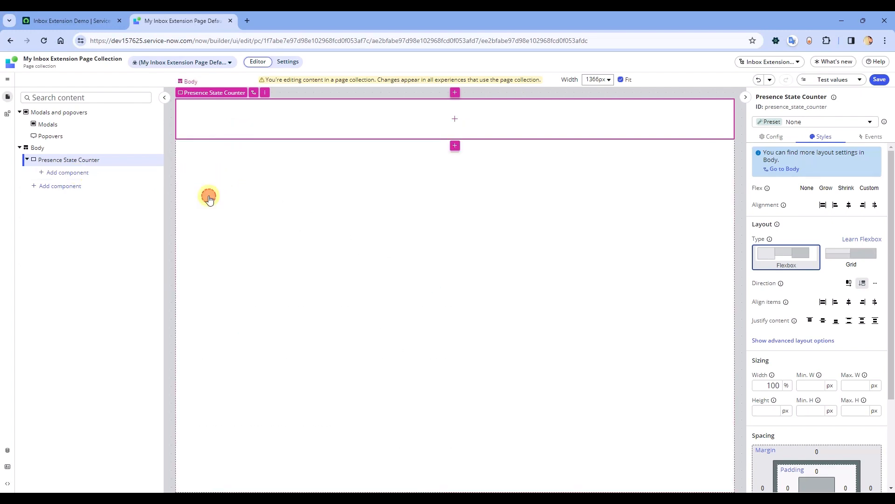
pyautogui.click(801, 276)
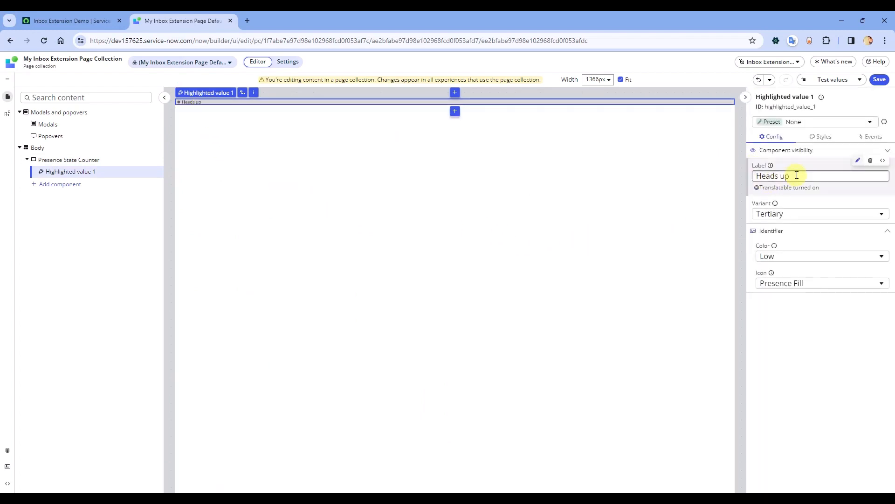
pyautogui.click(791, 256)
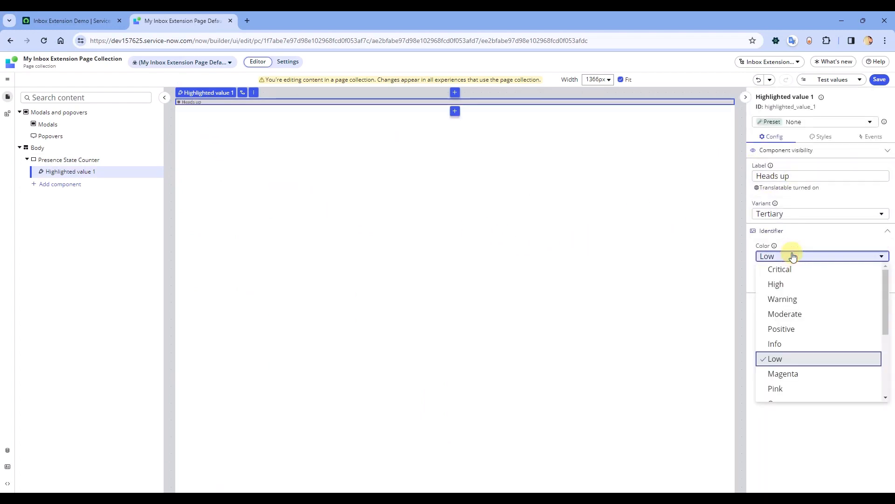
pyautogui.click(792, 330)
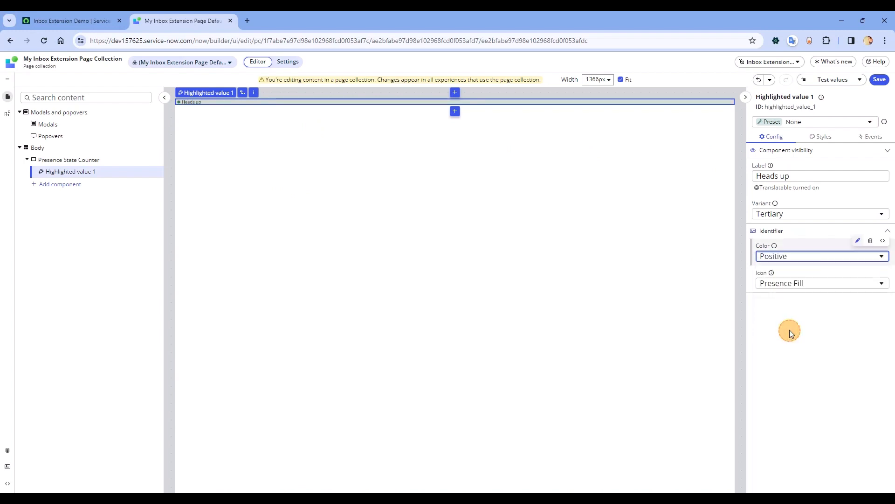
# Set the highlighted value's icon to Clock Outline and save the page
pyautogui.click(810, 284)
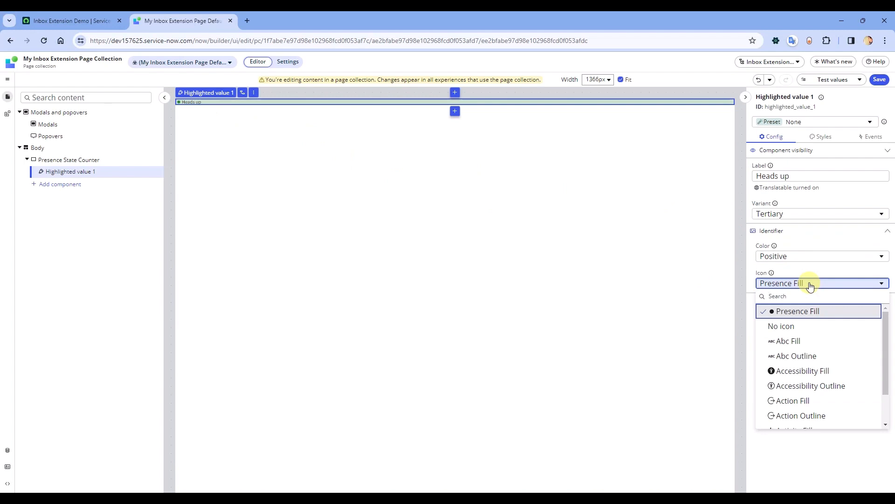
pyautogui.write('clock')
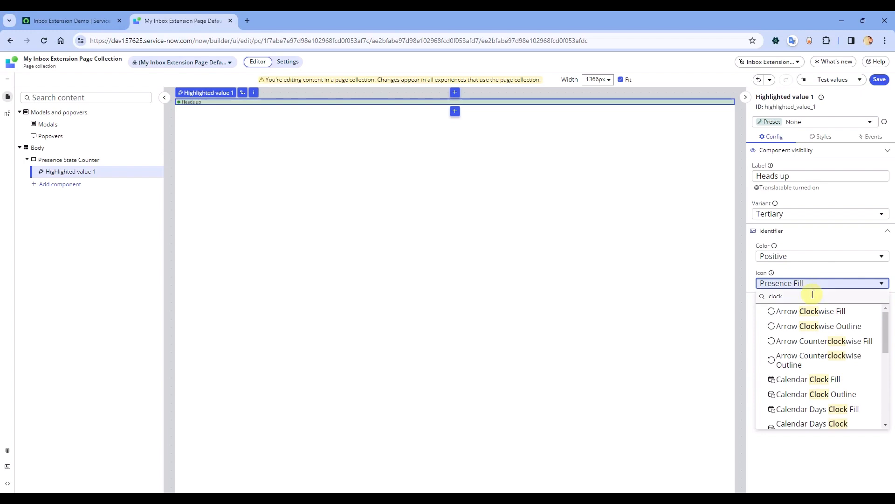
pyautogui.scroll(-2, 788, 375)
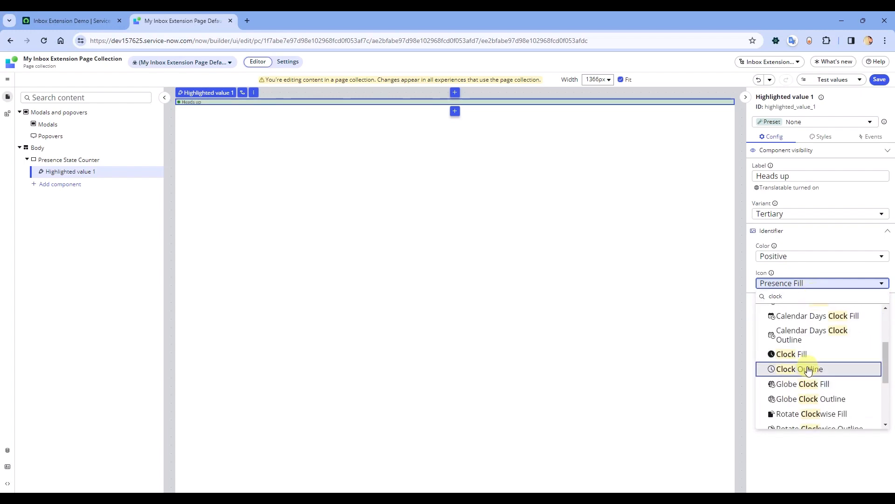
pyautogui.click(805, 369)
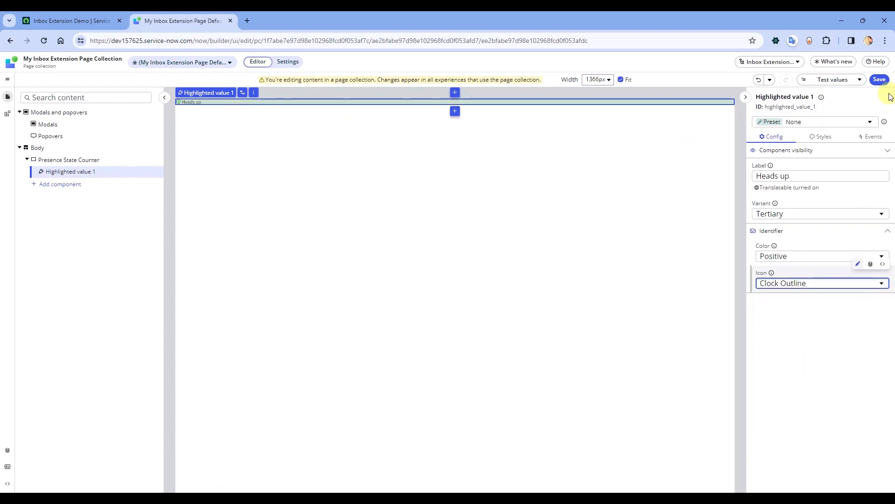
pyautogui.click(879, 79)
# Switch to the Inbox Extension Demo workspace and reload it to check the inbox header
pyautogui.click(56, 21)
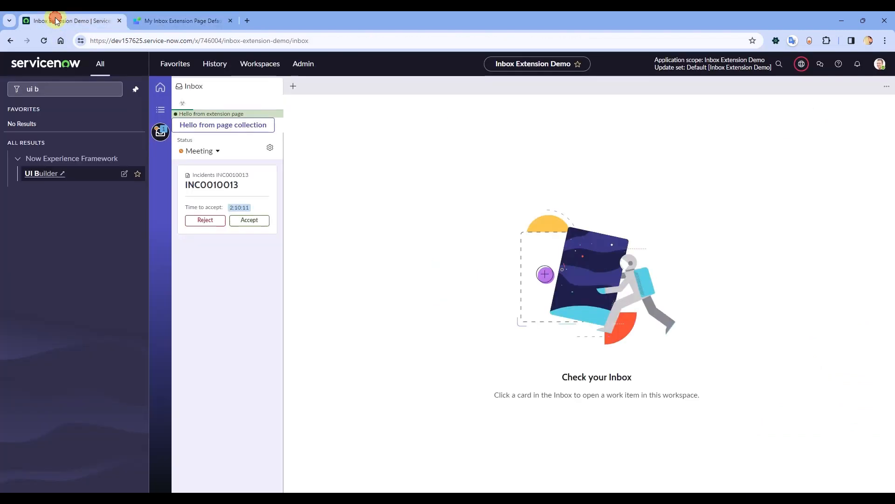
pyautogui.click(259, 44)
pyautogui.press('Return')
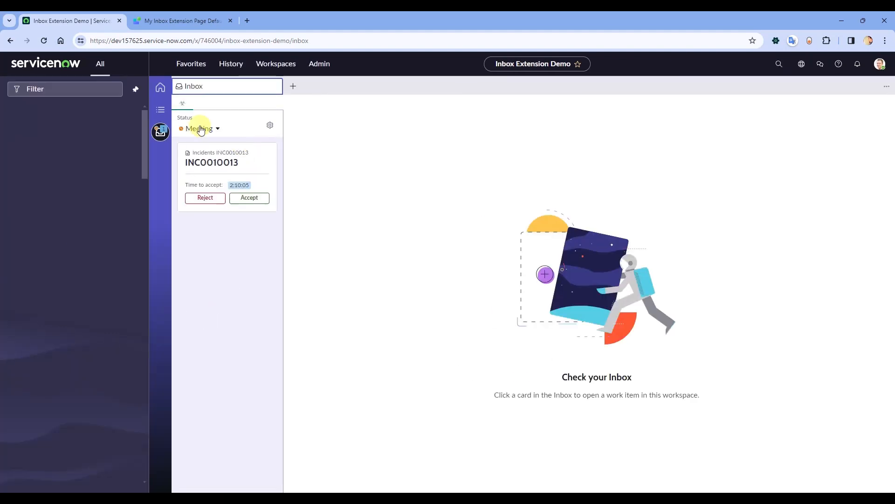
# Back in the page editor, rename the highlighted value component as Presence Counter with the ID presence_counter
pyautogui.click(170, 23)
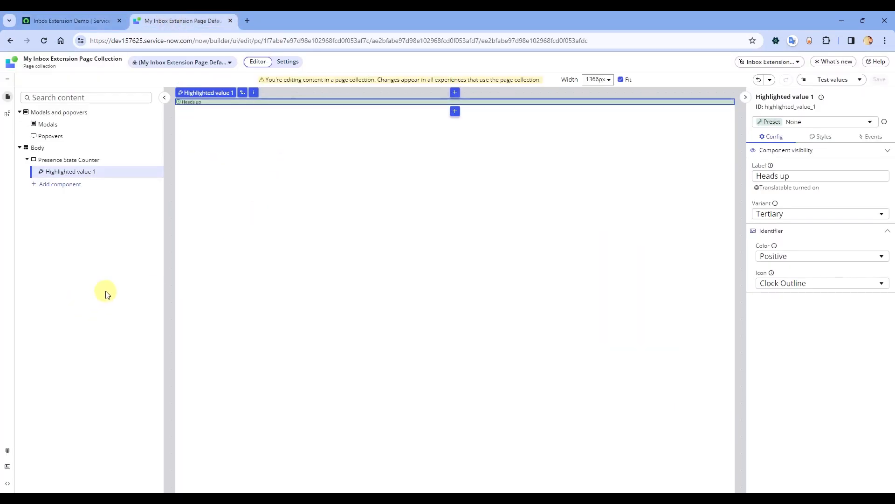
pyautogui.click(792, 96)
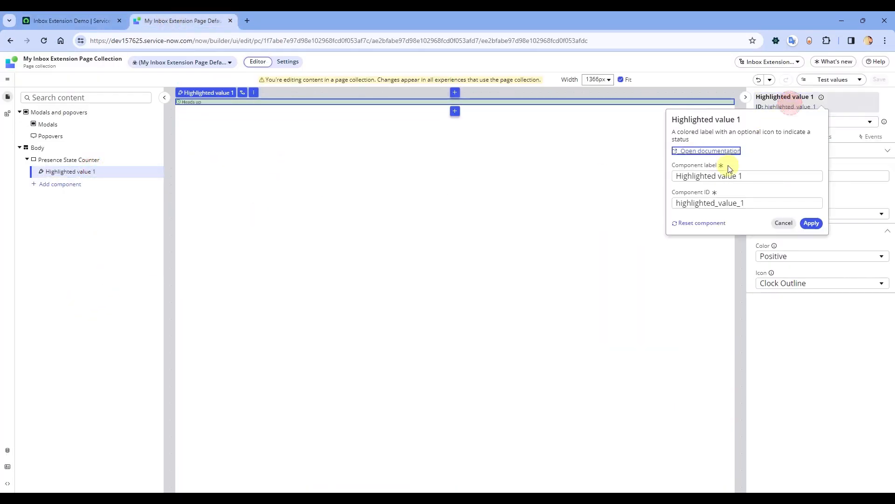
pyautogui.click(749, 175)
pyautogui.tripleClick(751, 176)
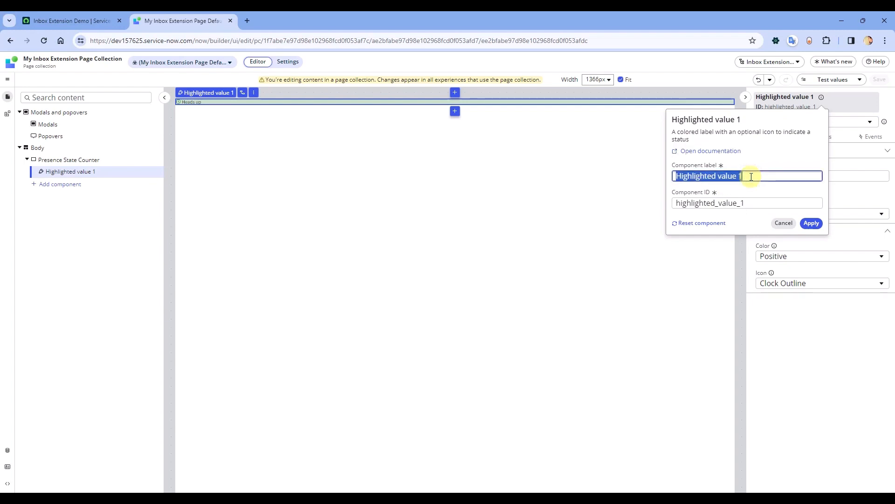
pyautogui.write('Presence Counter')
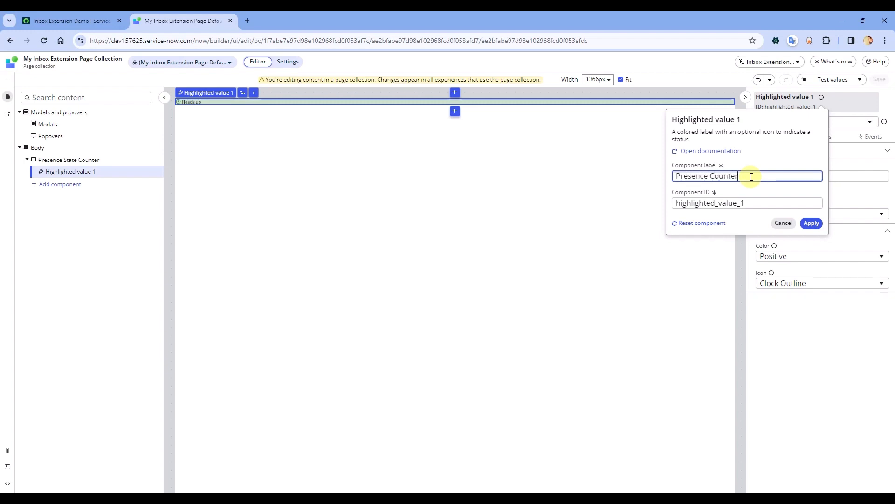
pyautogui.press('Tab')
pyautogui.write('pre')
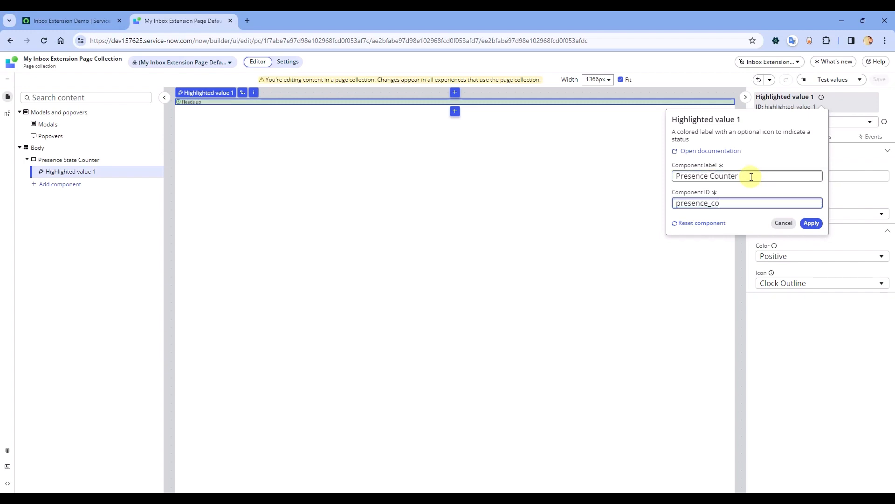
pyautogui.click(812, 223)
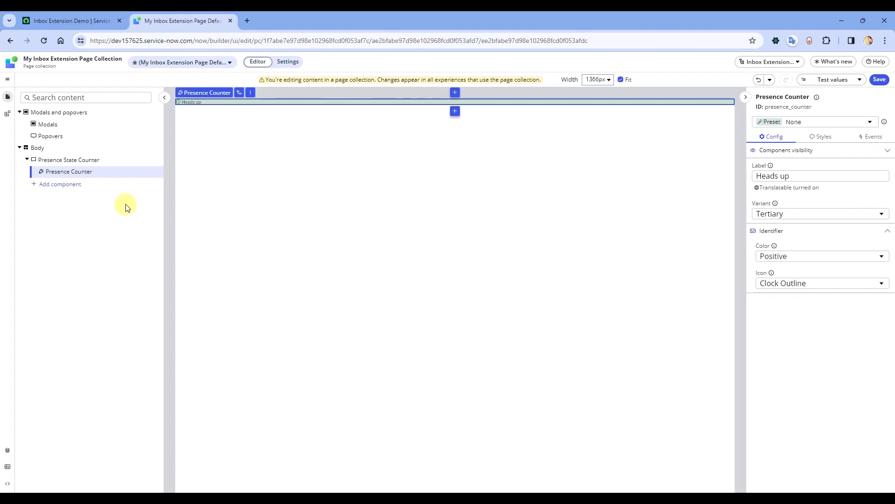
# Examine the extension label and the presence status selector in the Inbox Extension Demo workspace
pyautogui.click(68, 19)
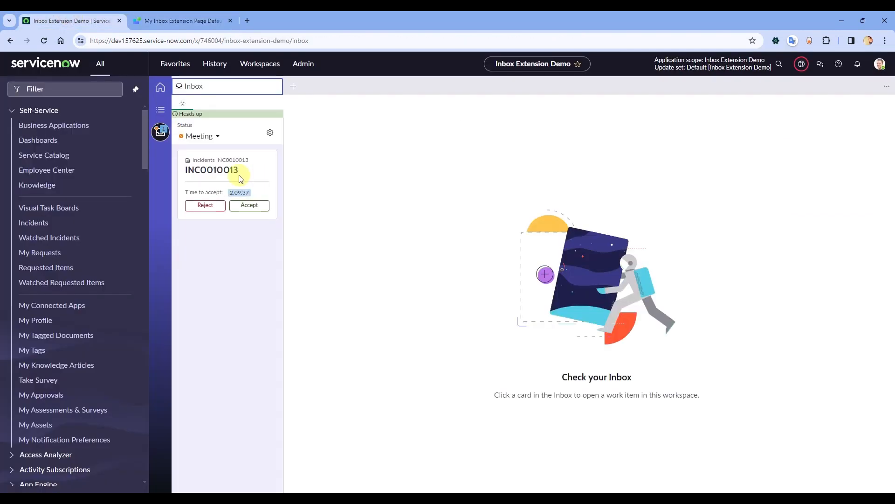
pyautogui.click(213, 142)
pyautogui.click(209, 136)
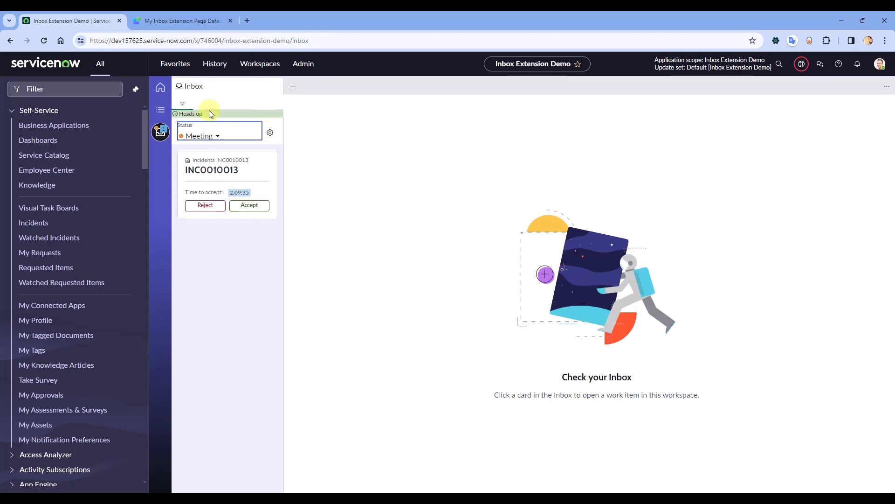
# Back in the page editor, add a Record Watcher data resource to the page
pyautogui.click(180, 21)
pyautogui.click(6, 449)
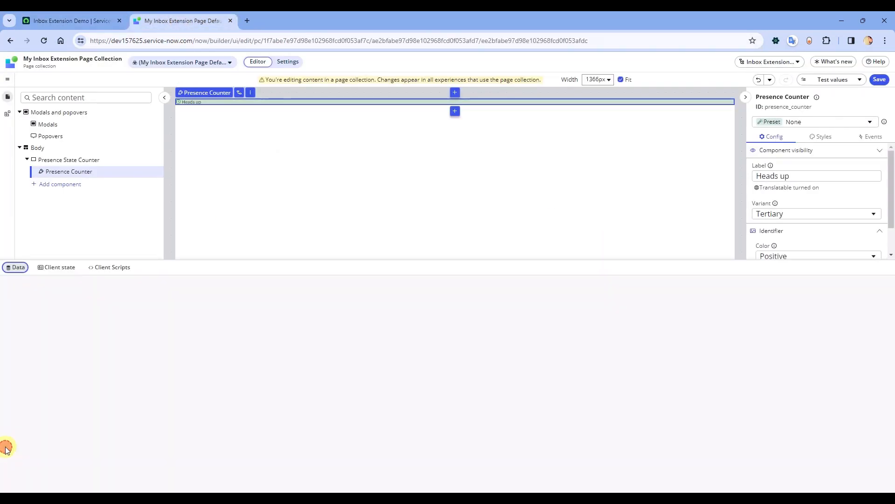
pyautogui.click(135, 289)
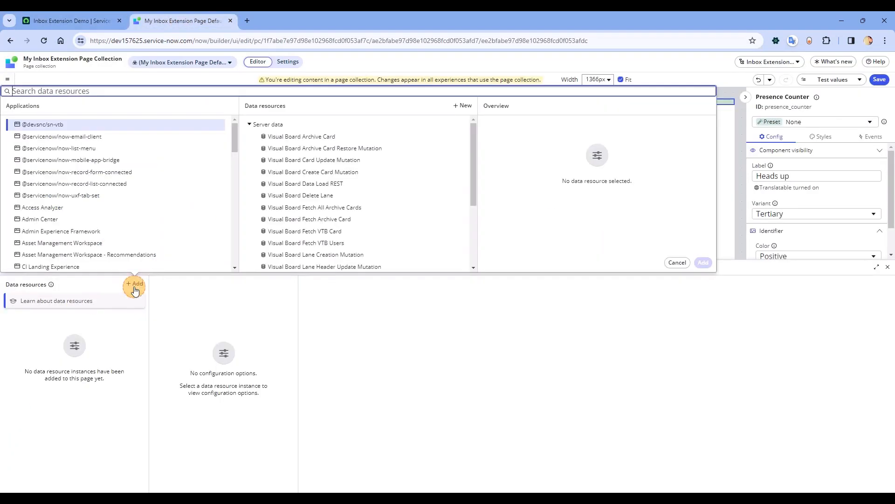
pyautogui.click(81, 89)
pyautogui.write('record wa')
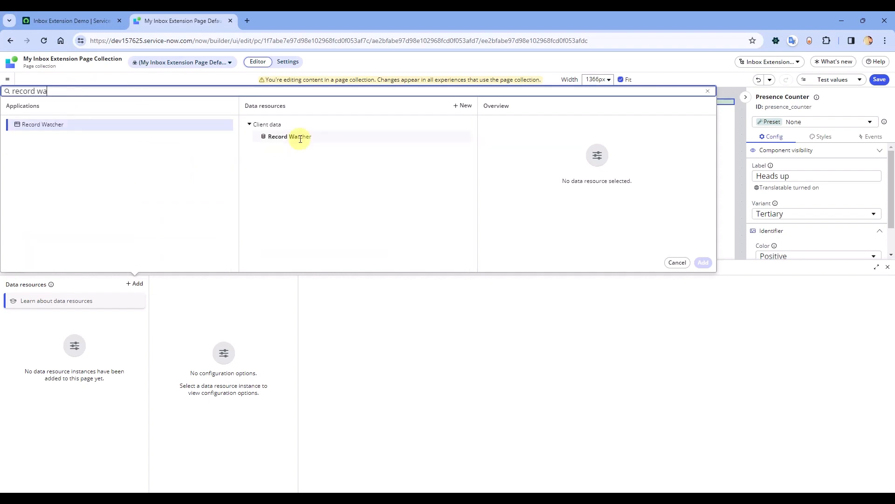
pyautogui.click(297, 130)
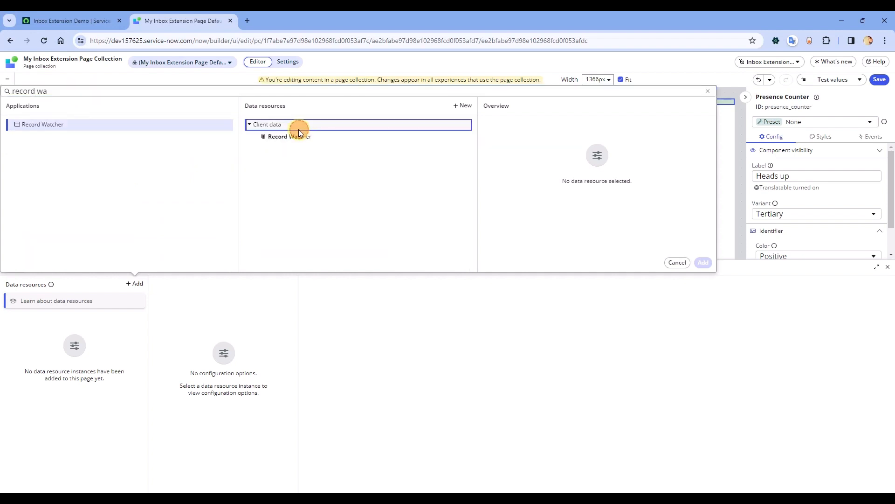
pyautogui.click(292, 136)
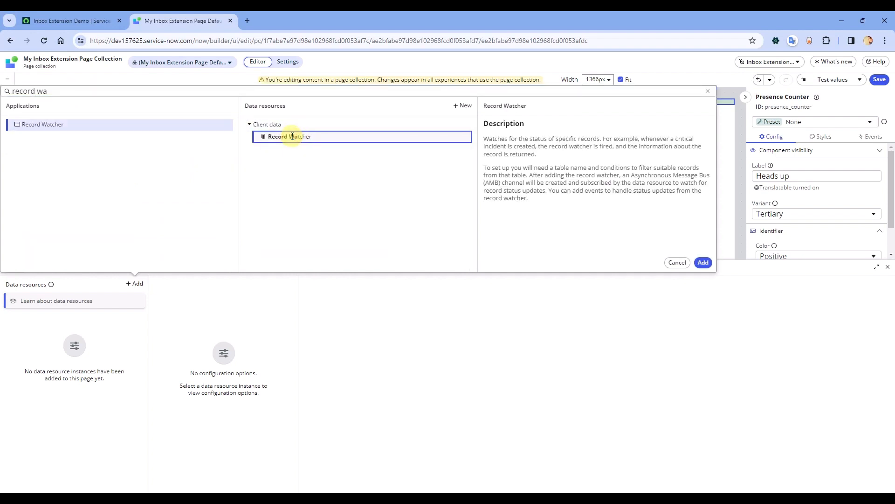
pyautogui.click(702, 263)
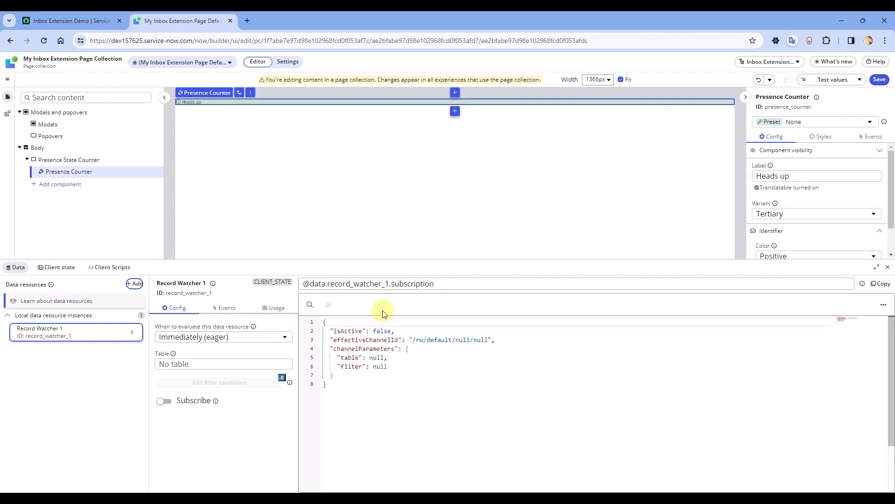
# Rename the record watcher as Presence State Record Watcher with the ID presence_state_record_watcher
pyautogui.click(184, 283)
pyautogui.tripleClick(171, 333)
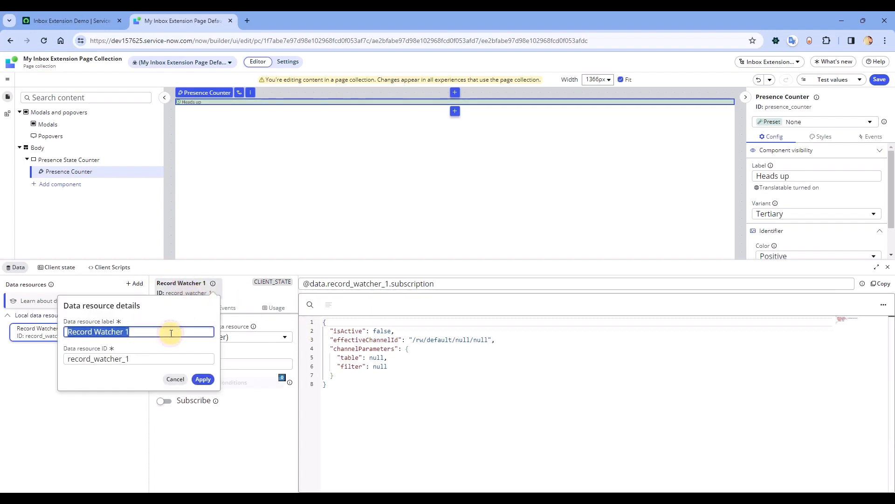
pyautogui.write('Pres')
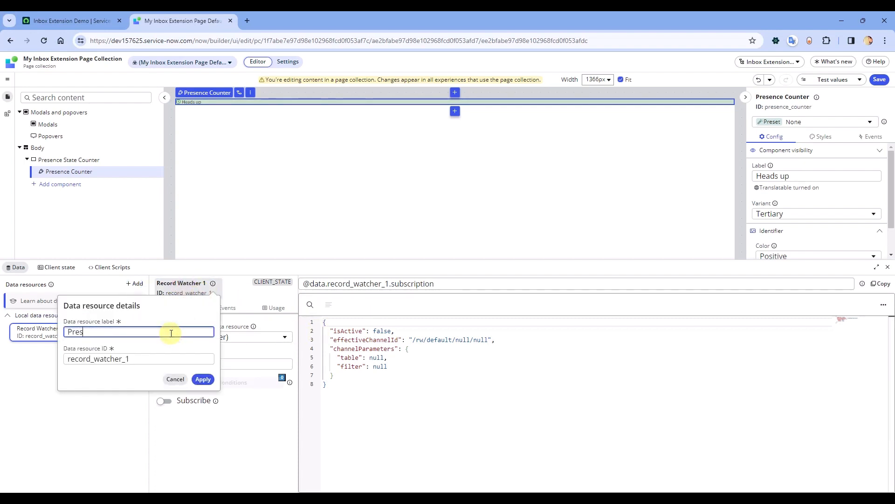
pyautogui.write('ence State Record Watcher')
pyautogui.press('Tab')
pyautogui.write('prese')
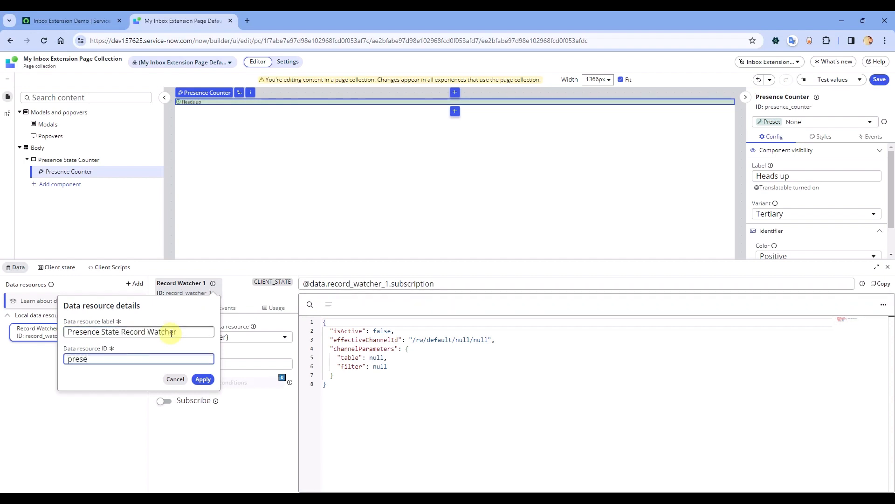
pyautogui.write('nce_state_record_watcher')
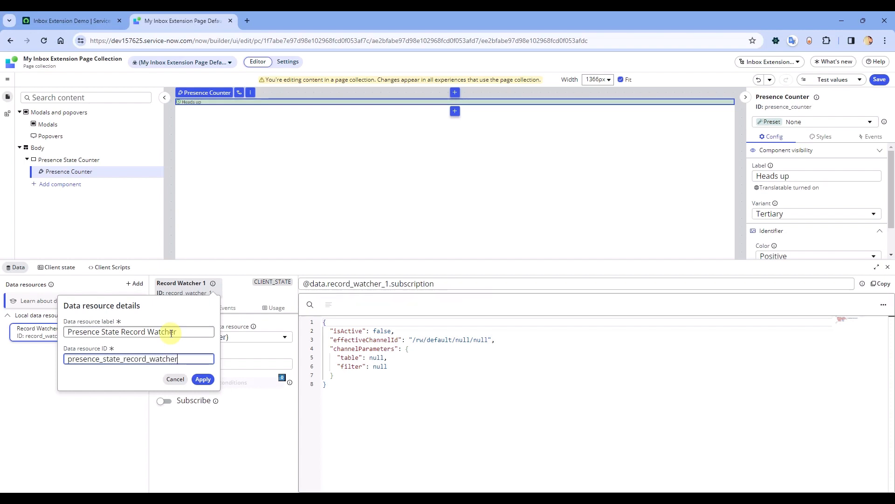
pyautogui.click(204, 379)
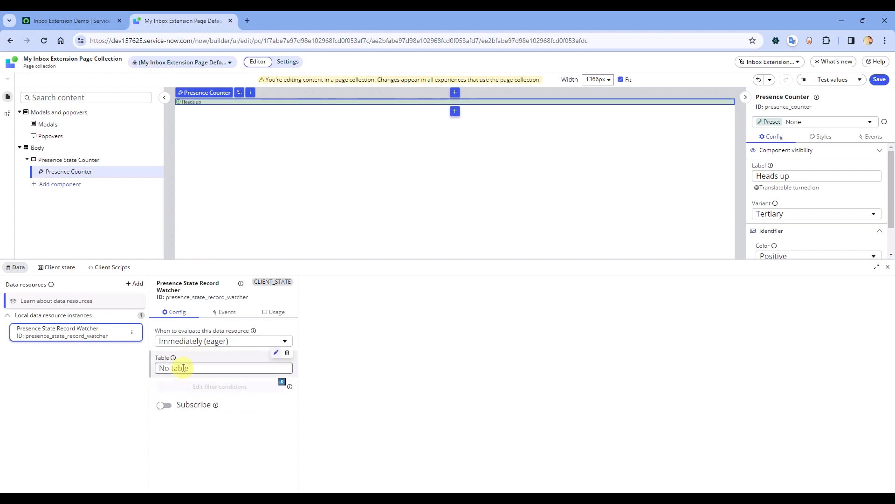
# In the ServiceNow platform tab, look up the presence tables, open the awa_agent_presence_history list and sort it by Created, newest first
pyautogui.click(82, 22)
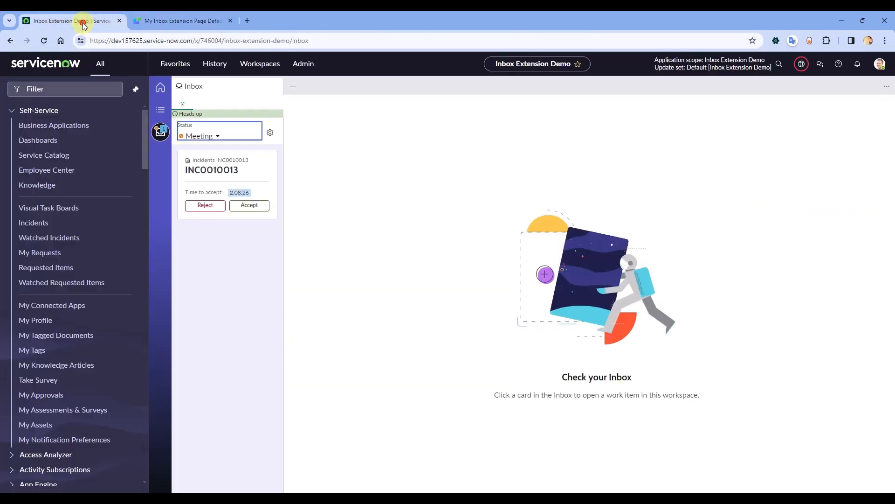
pyautogui.click(73, 87)
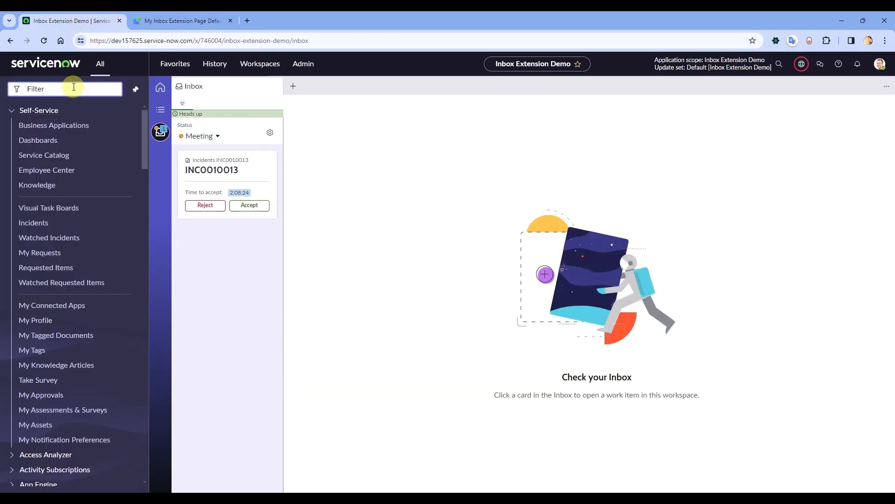
pyautogui.write('awa')
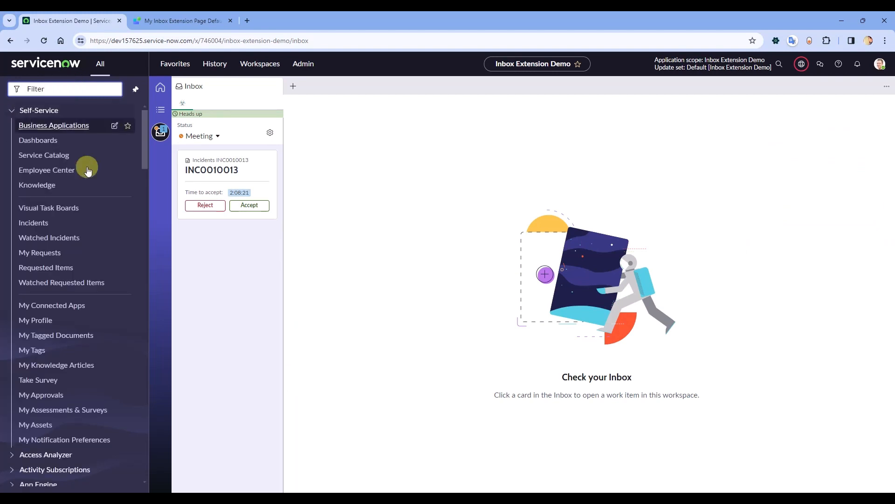
pyautogui.hotkey('ctrl', '/')
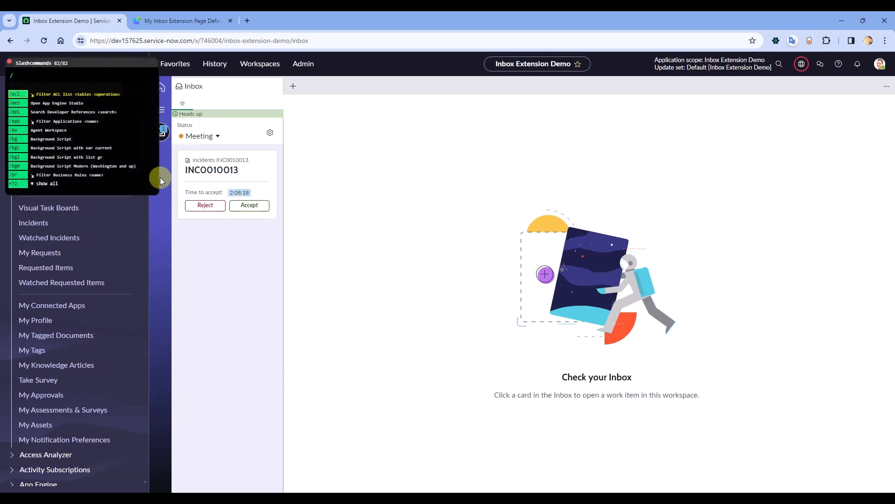
pyautogui.write('*presence')
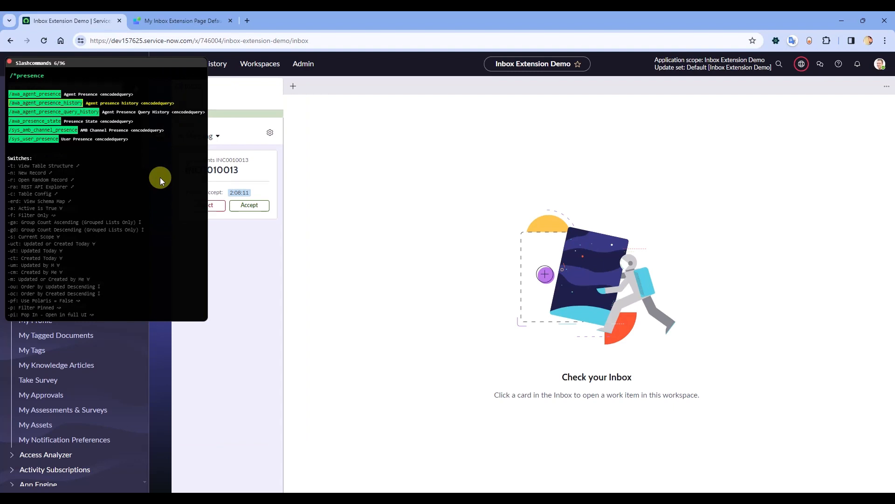
pyautogui.press('Return')
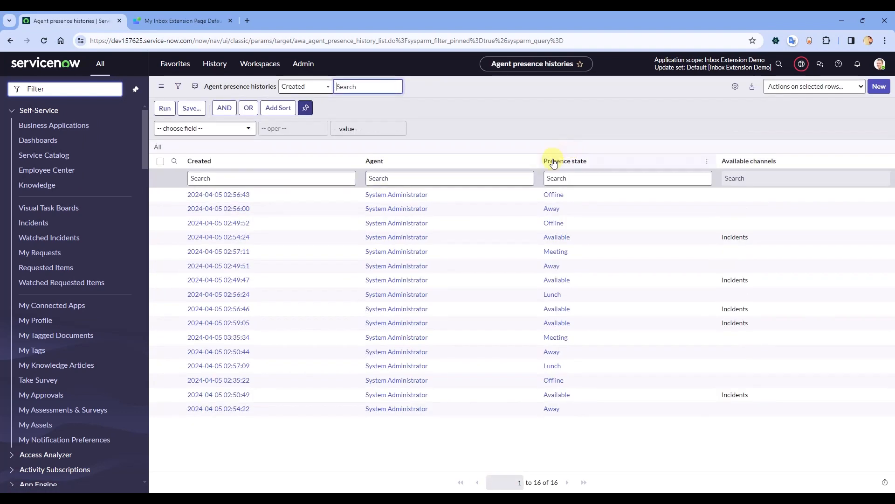
pyautogui.click(204, 161)
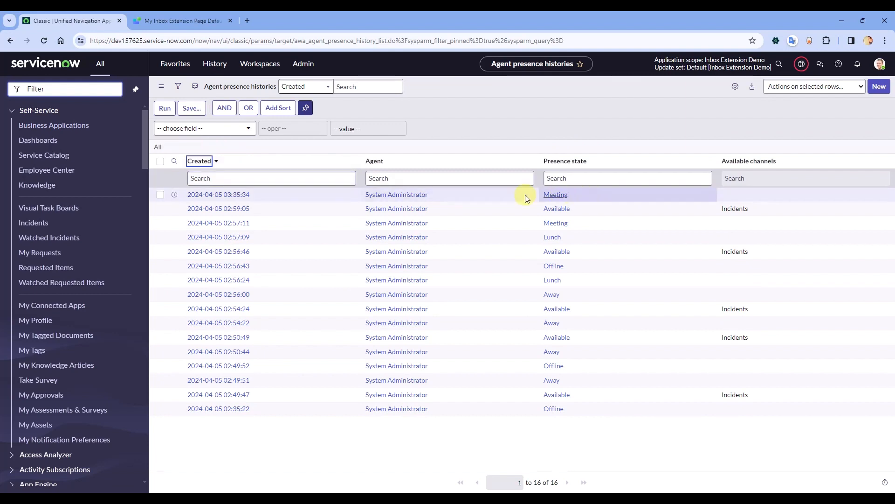
# Open the Inbox Extension Demo workspace in a separate tab and change the agent's inbox status to Lunch
pyautogui.click(171, 20)
pyautogui.click(70, 20)
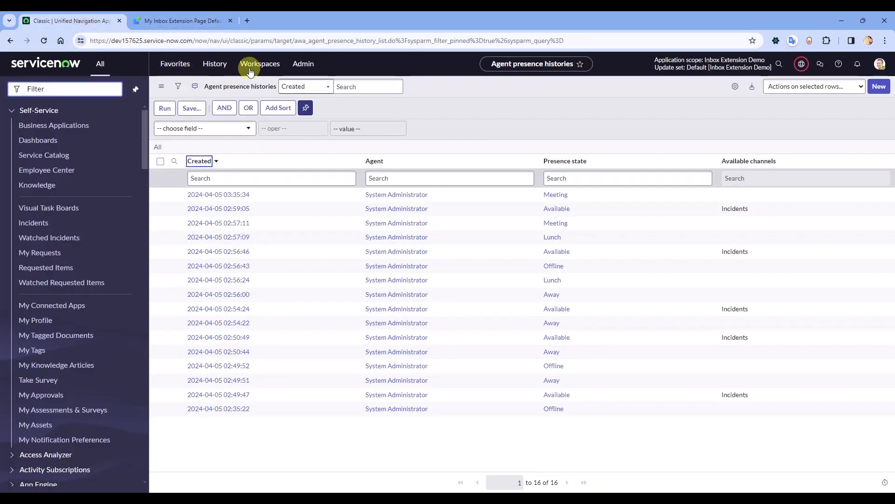
pyautogui.click(260, 64)
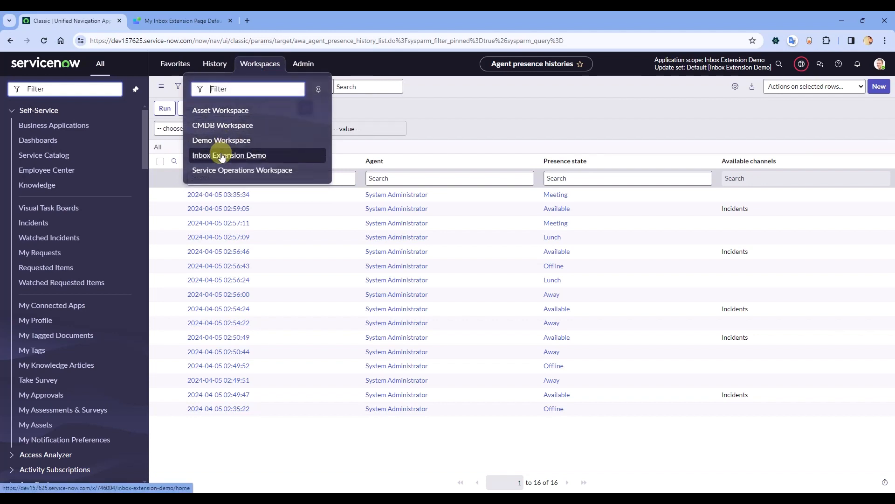
pyautogui.middleClick(230, 155)
pyautogui.moveTo(202, 21); pyautogui.dragTo(90, 21)
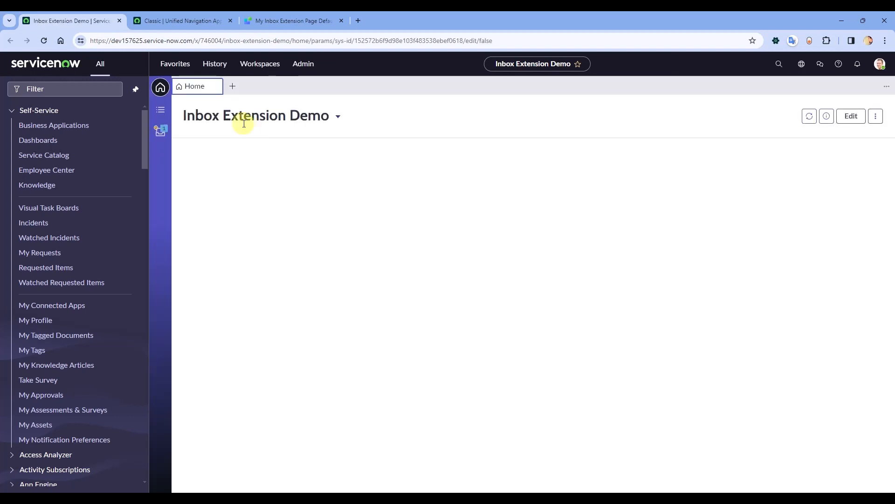
pyautogui.click(161, 131)
pyautogui.click(210, 136)
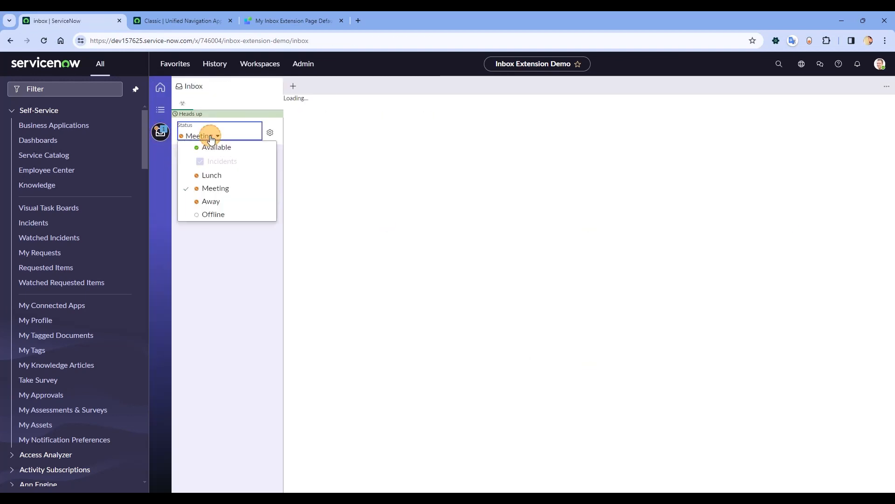
pyautogui.click(212, 176)
# Return to the Agent presence histories list and refresh it to check for the status change
pyautogui.click(180, 20)
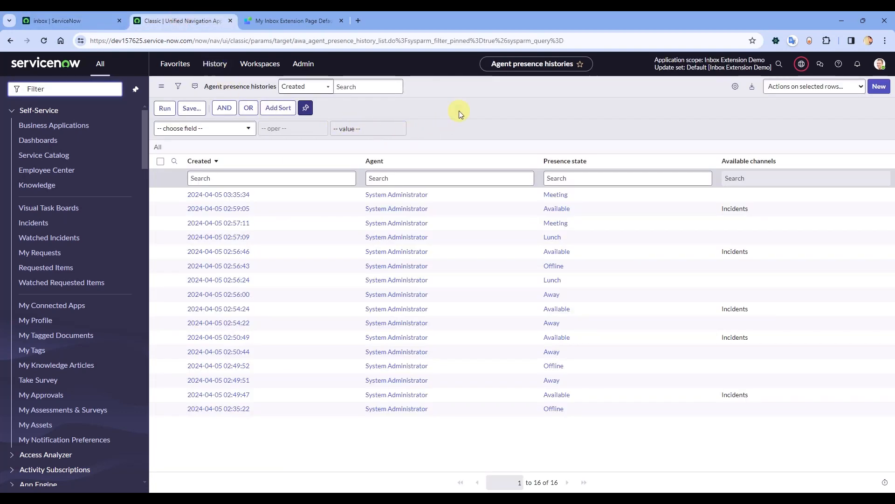
pyautogui.rightClick(454, 88)
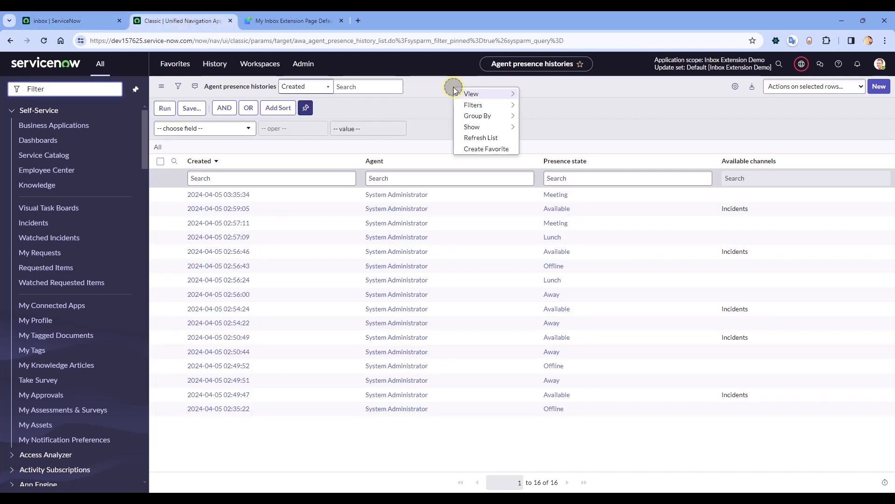
pyautogui.click(474, 139)
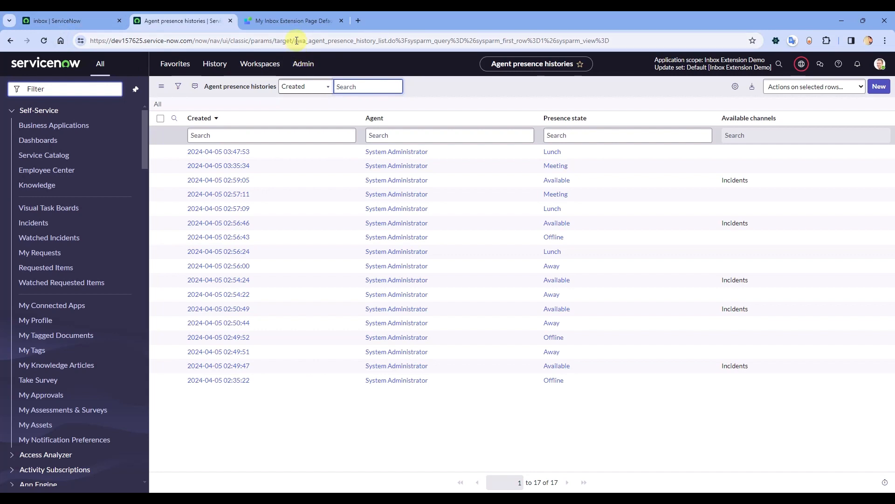
# Copy the table name awa_agent_presence_history from the list's URL and set Agent presence history as the record watcher's table in the page editor
pyautogui.moveTo(295, 41); pyautogui.dragTo(377, 39)
pyautogui.hotkey('ctrl', 'c')
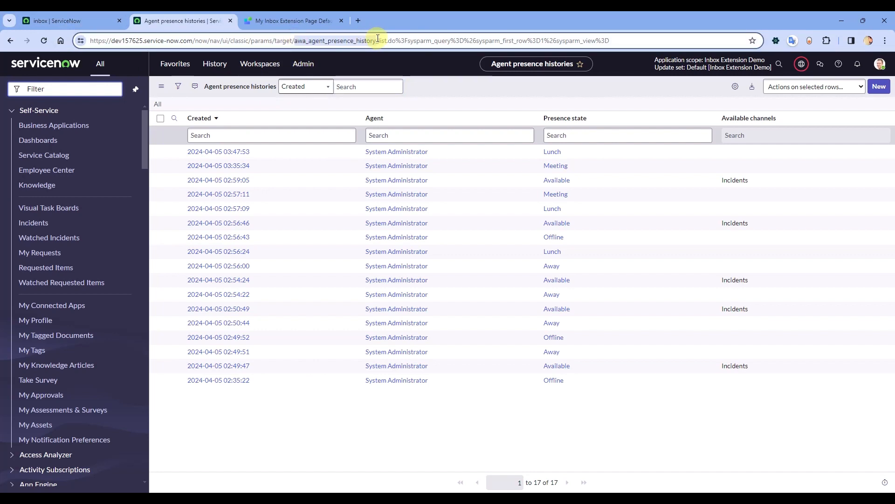
pyautogui.click(70, 20)
pyautogui.click(188, 21)
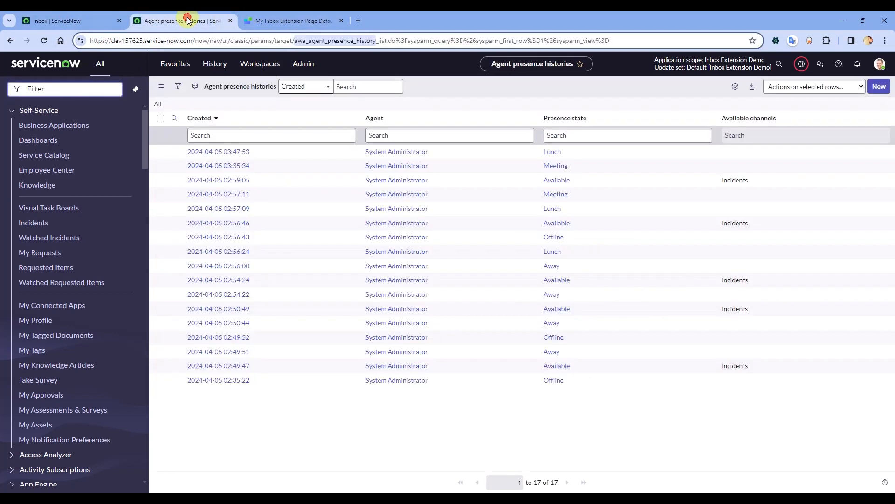
pyautogui.click(282, 22)
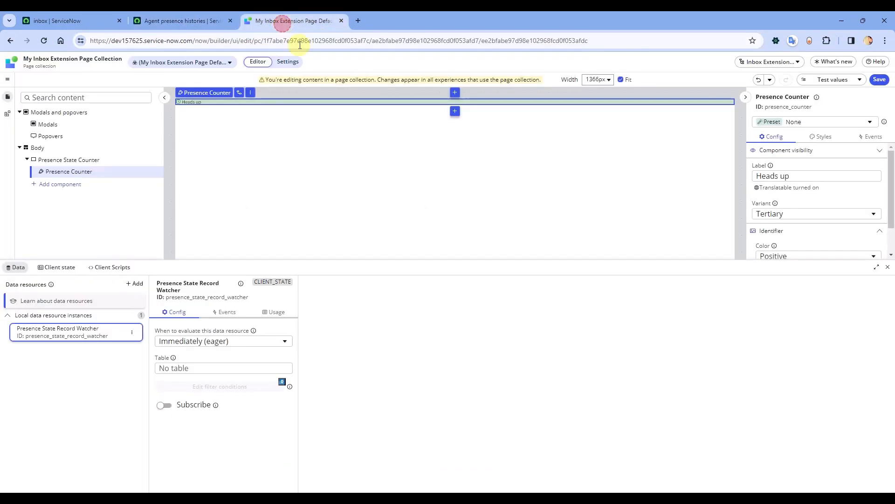
pyautogui.click(185, 368)
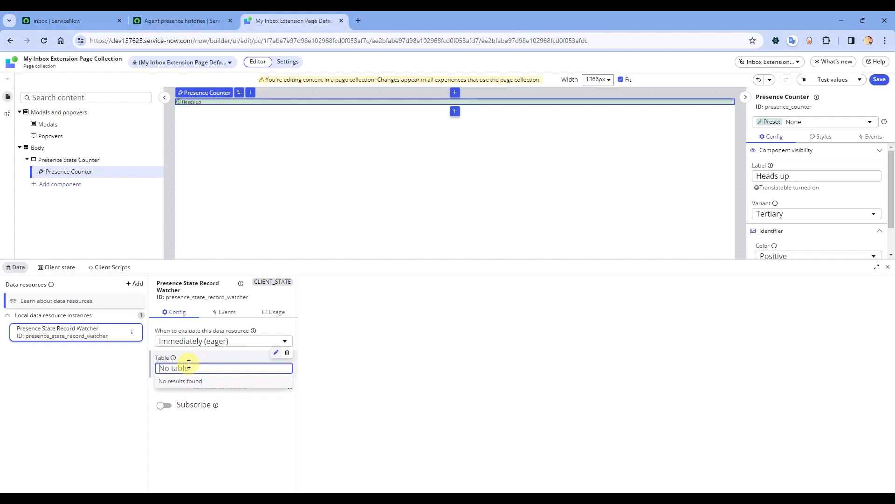
pyautogui.hotkey('ctrl', 'v')
pyautogui.click(196, 385)
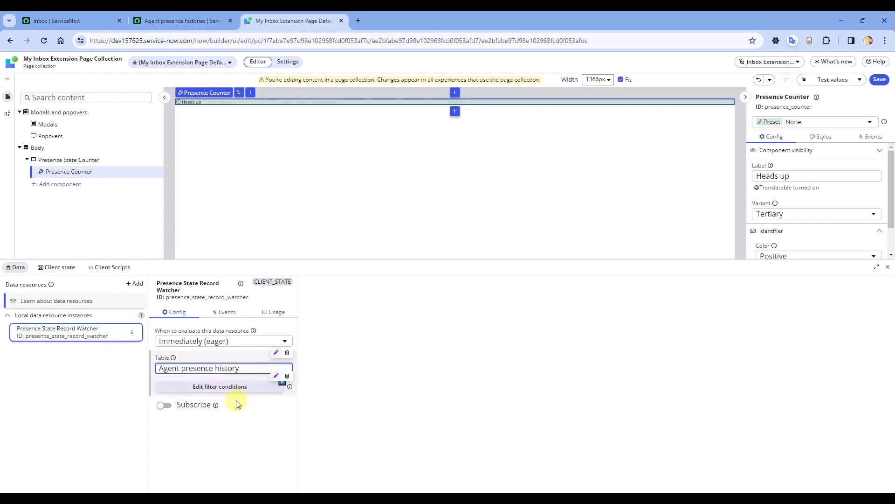
# Start a filter condition for the record watcher on the Agent field with the operator is, and switch its value to a data binding
pyautogui.click(218, 392)
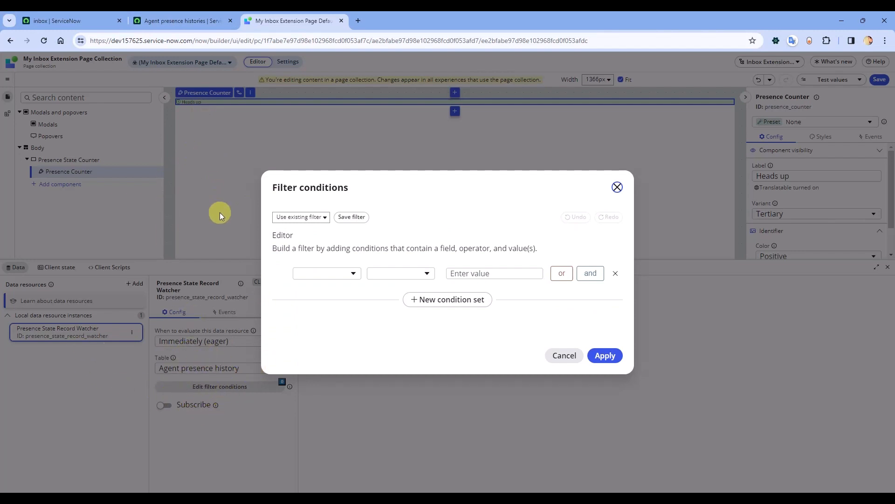
pyautogui.click(170, 20)
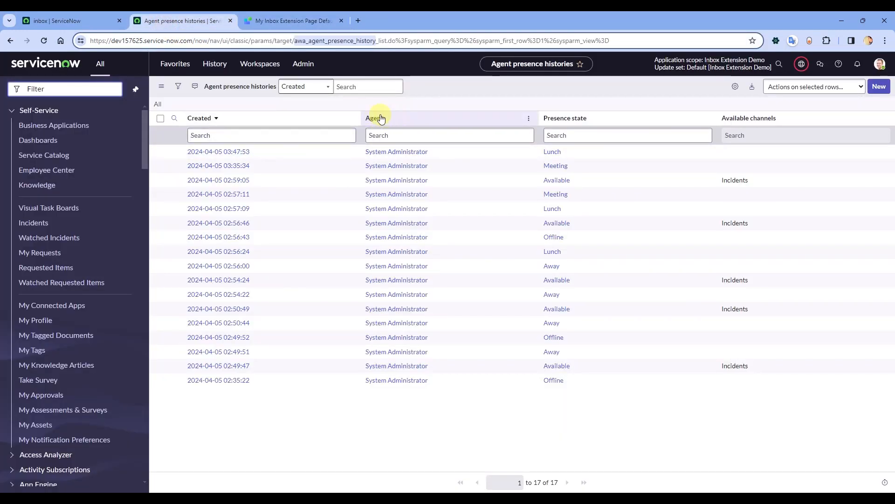
pyautogui.click(275, 21)
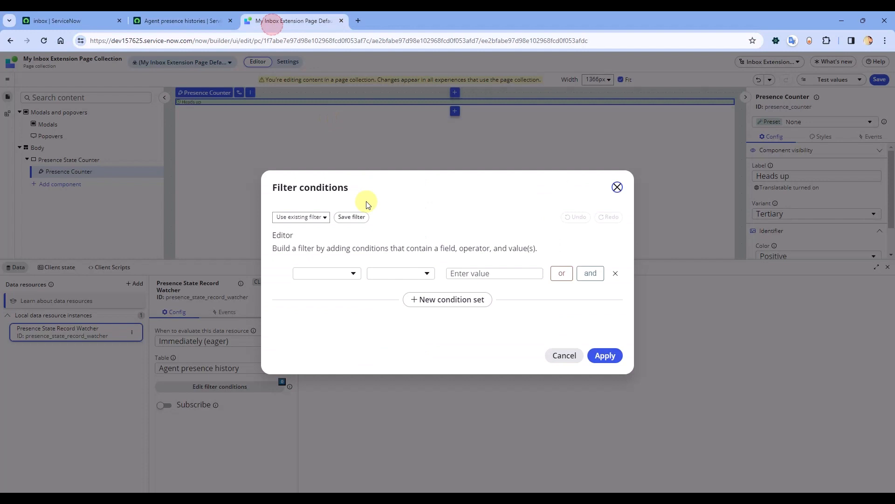
pyautogui.click(319, 275)
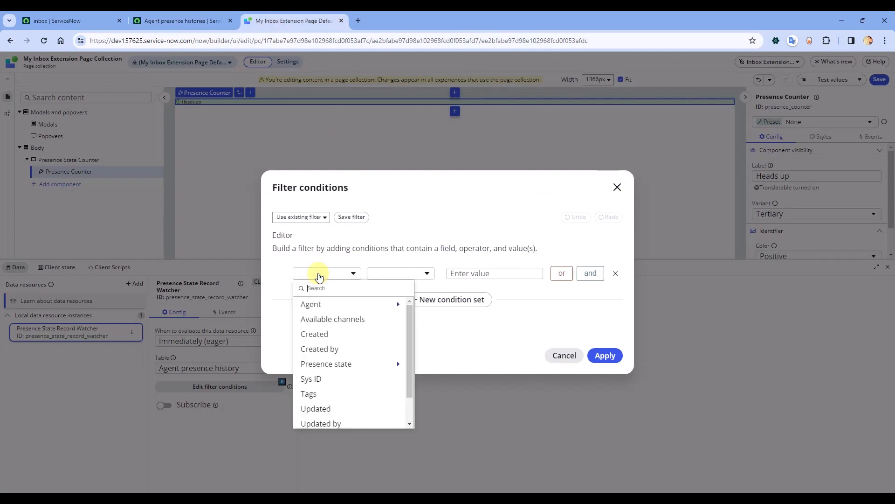
pyautogui.click(320, 304)
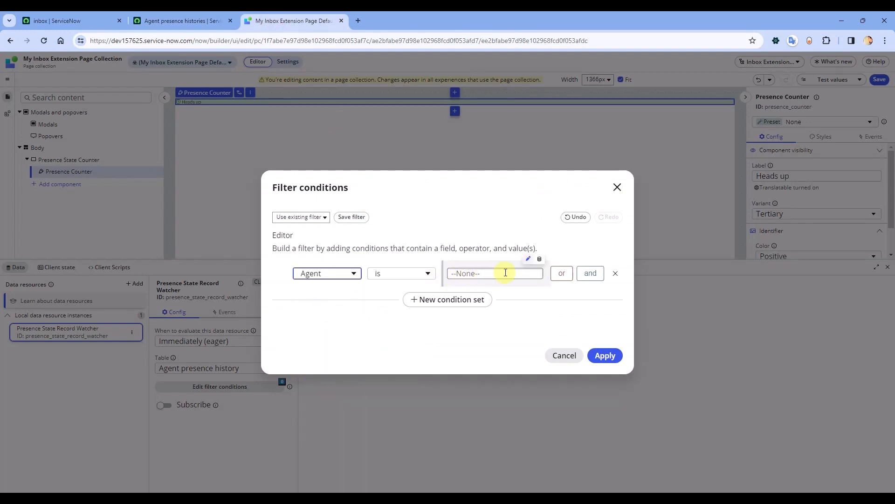
pyautogui.click(528, 259)
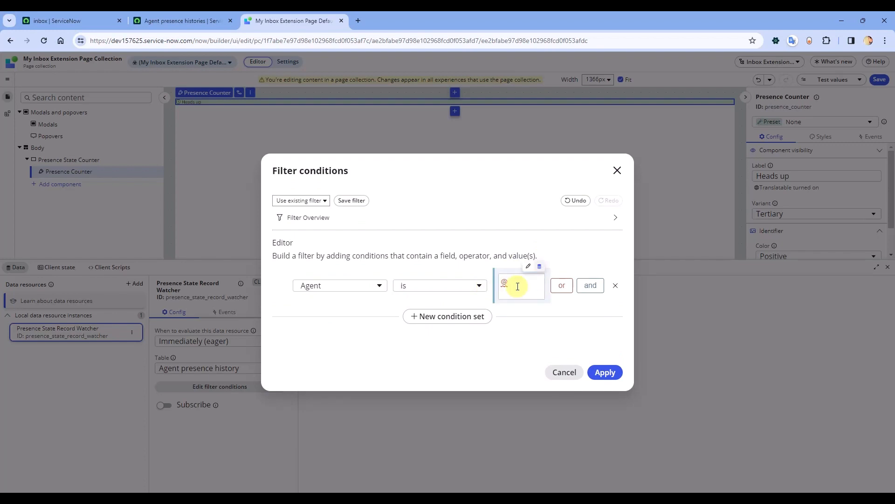
pyautogui.write('con')
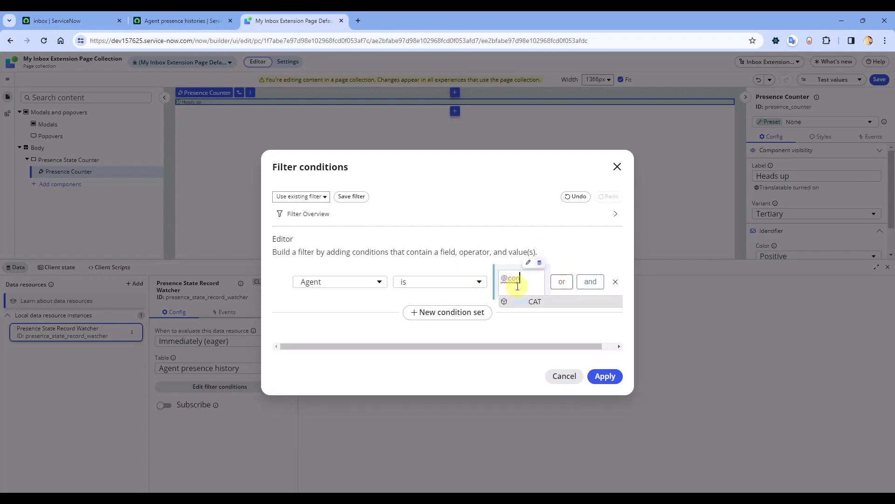
pyautogui.write('text.')
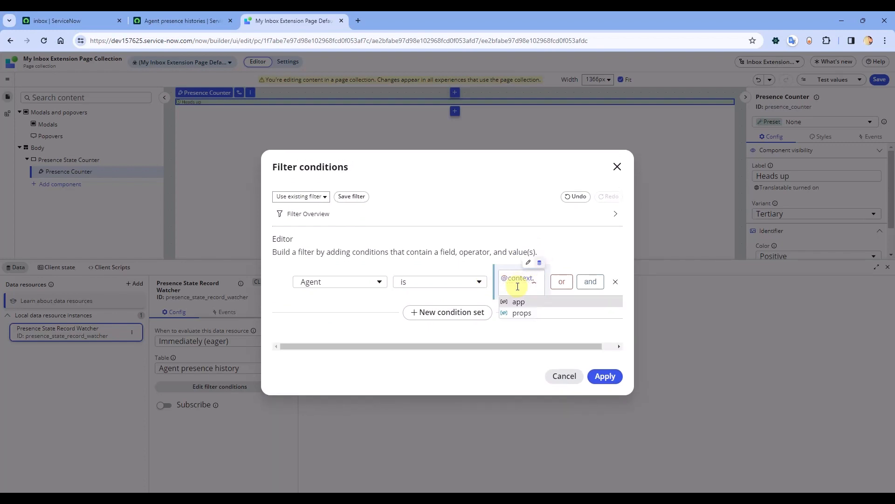
pyautogui.press('Down')
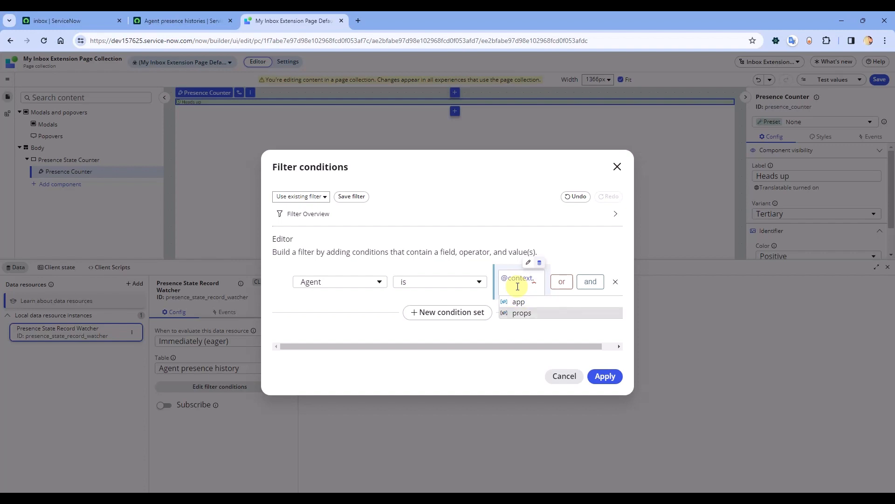
pyautogui.press('Return')
pyautogui.write('.s')
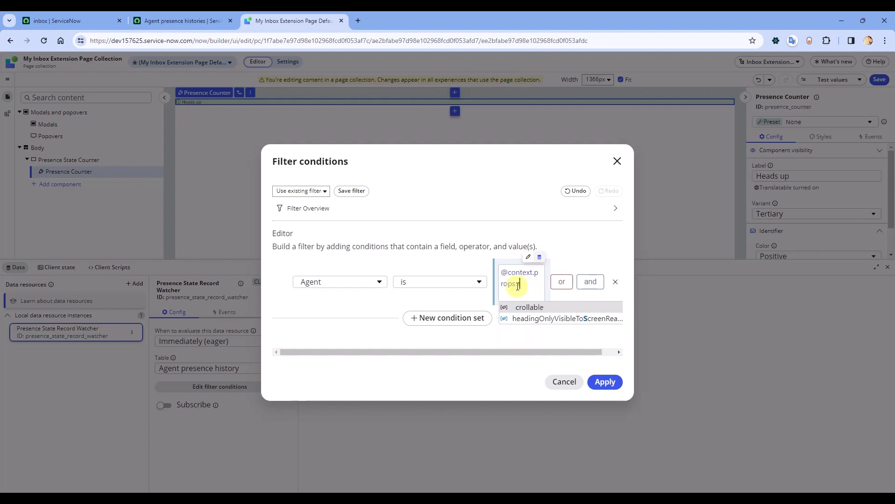
pyautogui.press('BackSpace')
pyautogui.press('BackSpace')
pyautogui.press('BackSpace')
pyautogui.press('BackSpace')
pyautogui.press('BackSpace')
pyautogui.press('BackSpace')
pyautogui.press('BackSpace')
pyautogui.press('BackSpace')
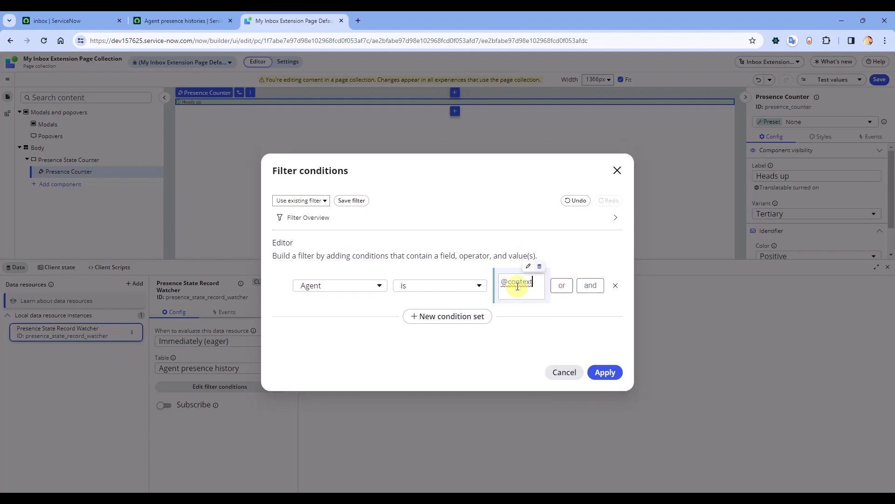
pyautogui.write('.a')
pyautogui.press('BackSpace')
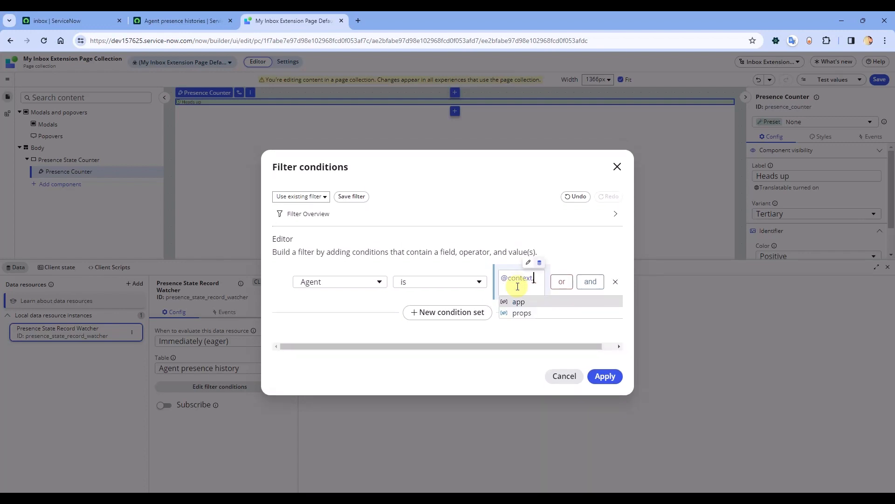
pyautogui.write('app.')
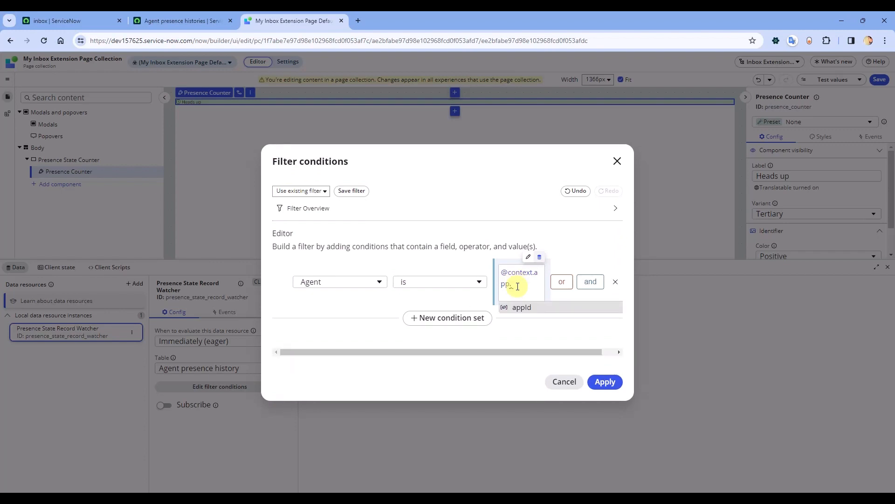
pyautogui.press('BackSpace')
pyautogui.press('BackSpace')
pyautogui.press('BackSpace')
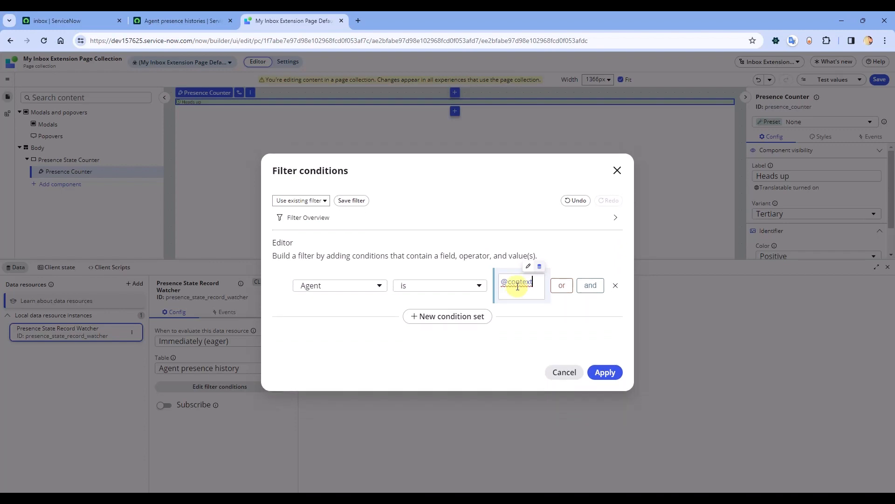
pyautogui.write('props.s')
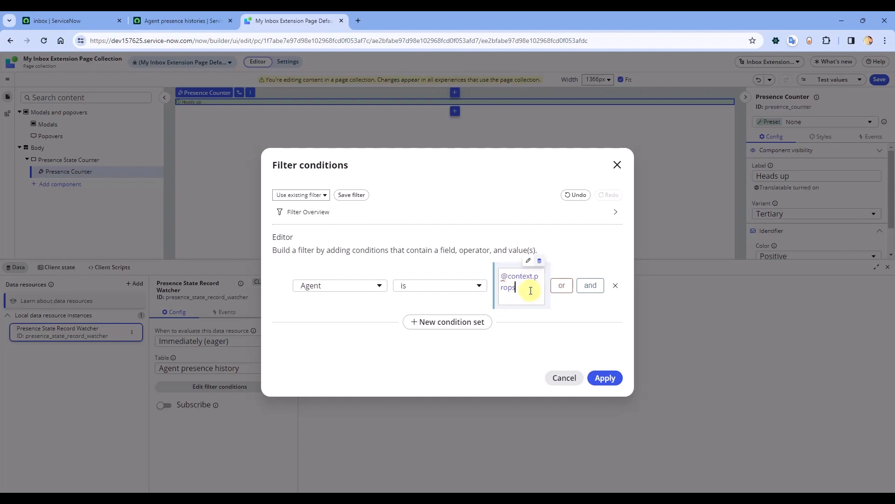
pyautogui.press('BackSpace')
pyautogui.press('BackSpace')
pyautogui.press('BackSpace')
pyautogui.press('BackSpace')
pyautogui.press('BackSpace')
pyautogui.press('BackSpace')
pyautogui.press('BackSpace')
pyautogui.press('BackSpace')
pyautogui.press('BackSpace')
pyautogui.press('BackSpace')
pyautogui.press('BackSpace')
pyautogui.press('BackSpace')
pyautogui.write('conte')
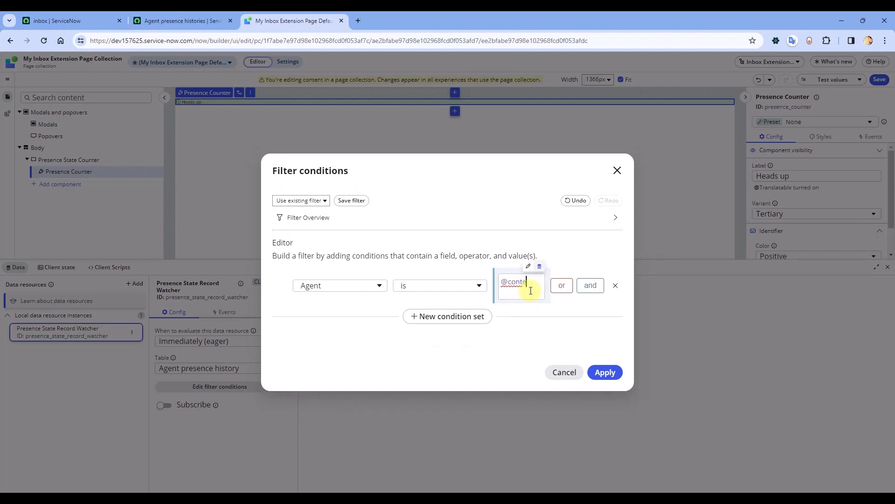
pyautogui.write('xt.session')
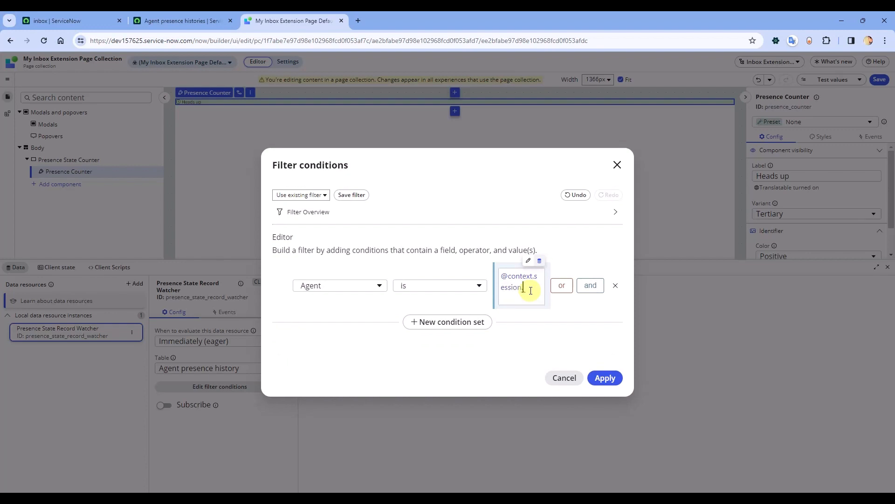
pyautogui.write('.user.sys_id')
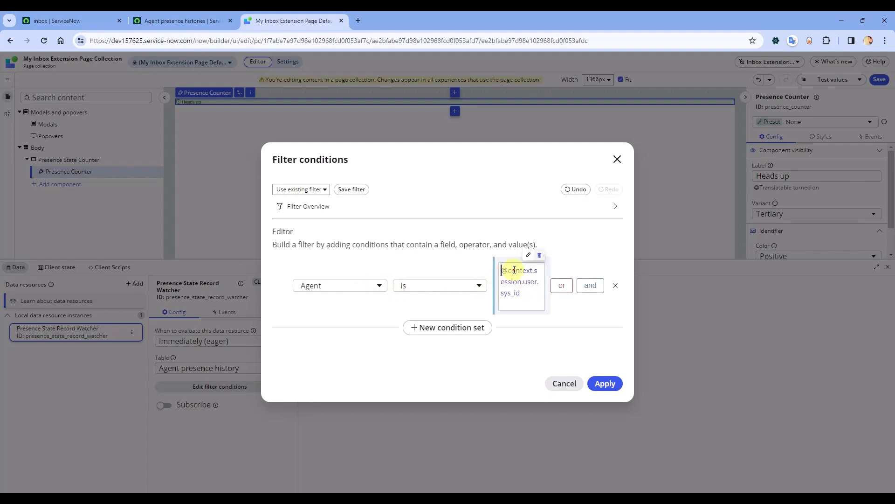
pyautogui.doubleClick(530, 282)
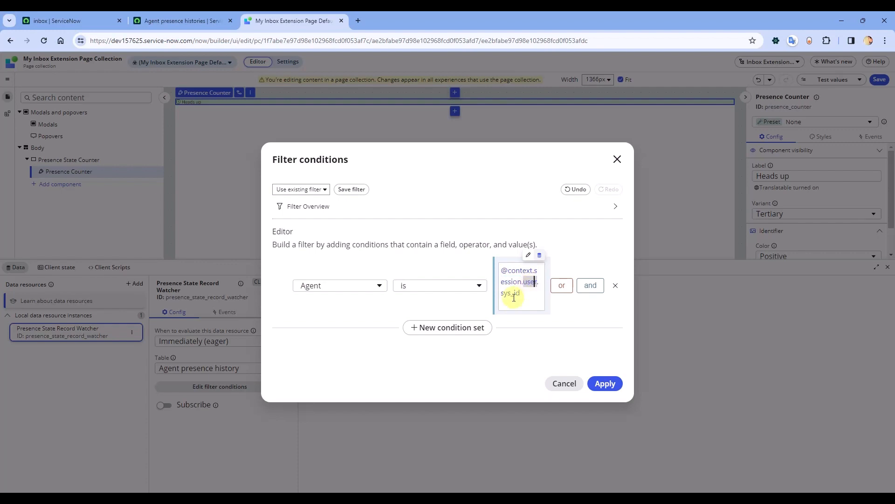
pyautogui.click(606, 383)
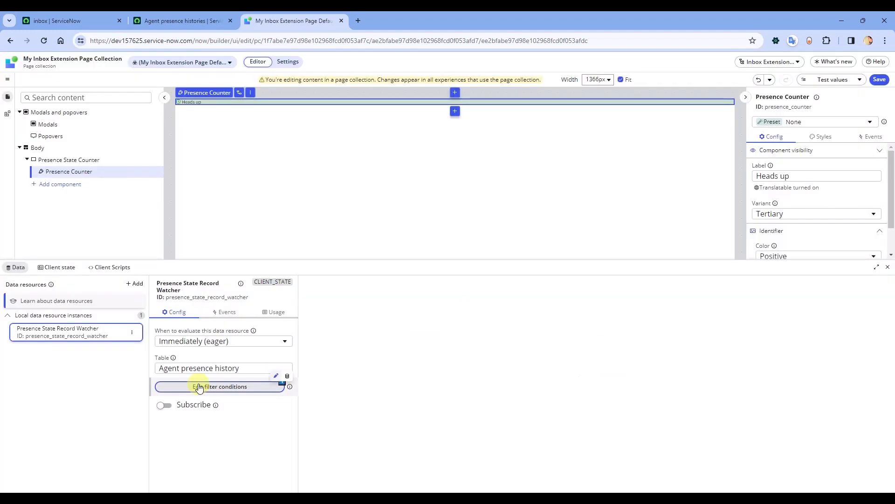
pyautogui.click(163, 406)
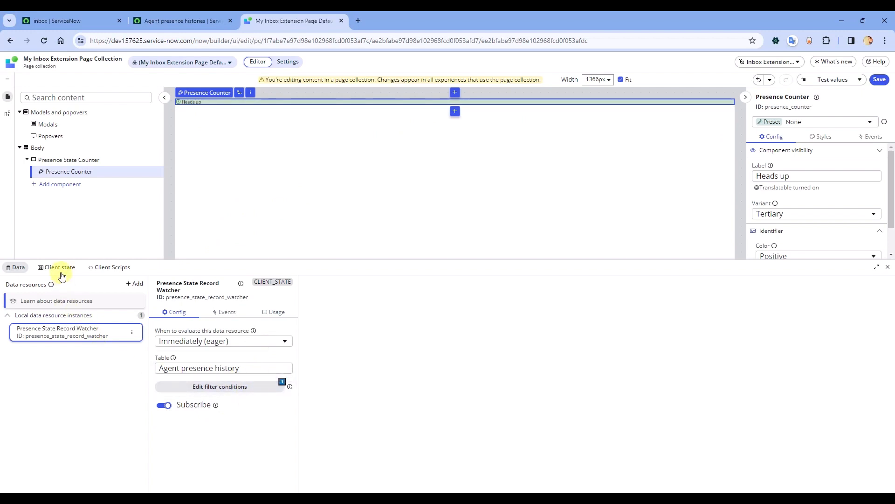
# Add a page client script named cLog whose handler runs console.log(event);
pyautogui.click(110, 267)
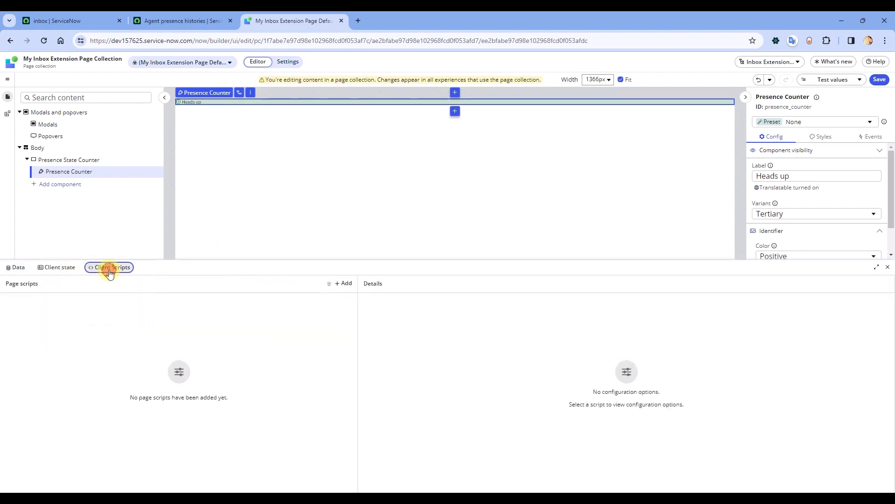
pyautogui.click(347, 283)
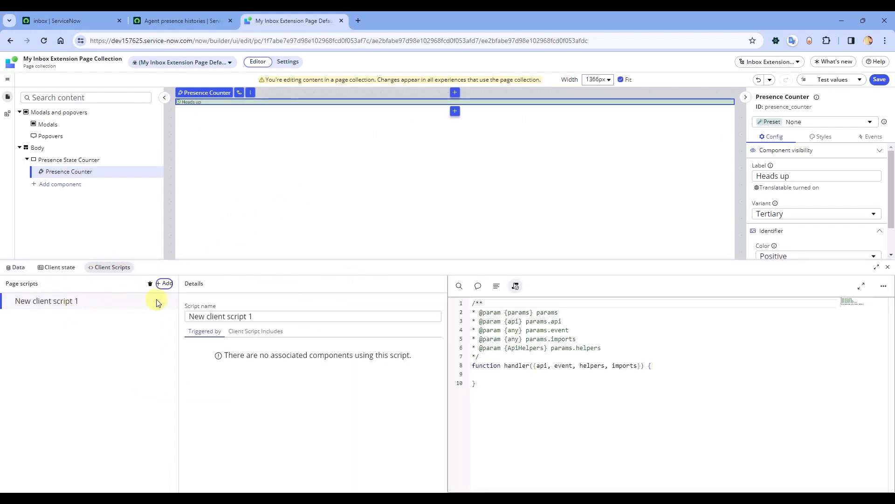
pyautogui.tripleClick(261, 314)
pyautogui.write('c')
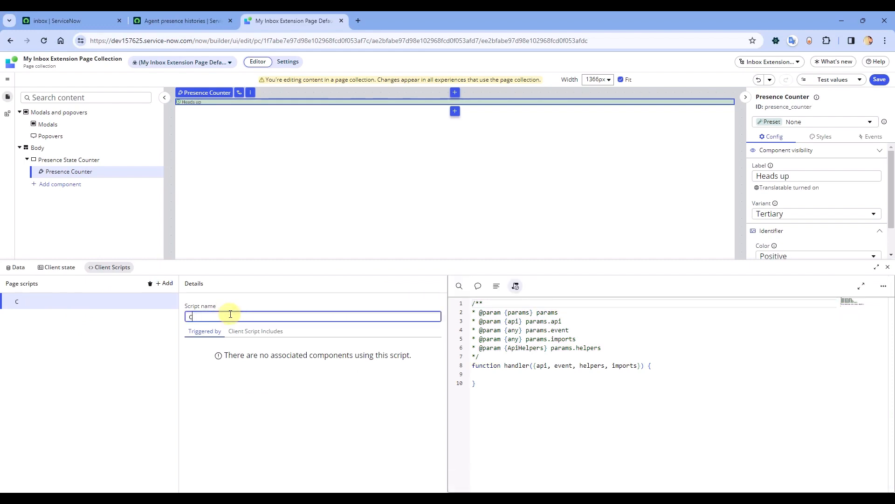
pyautogui.write('ogl')
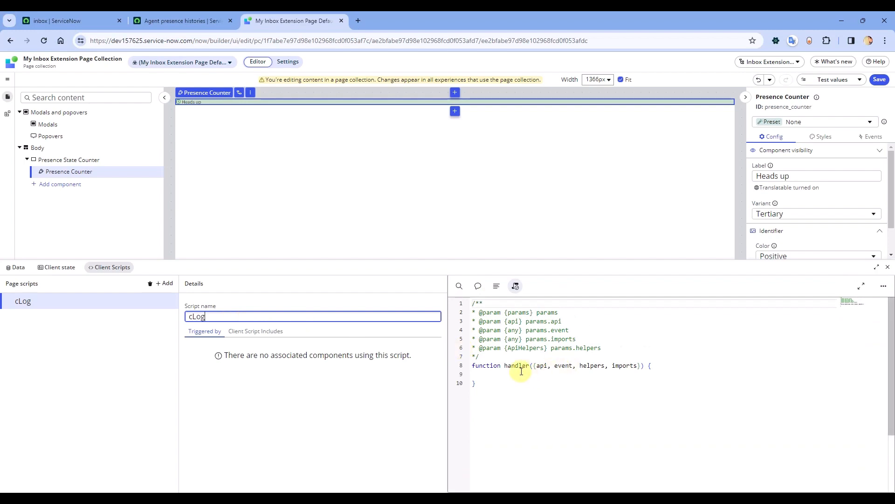
pyautogui.click(497, 375)
pyautogui.write('consol')
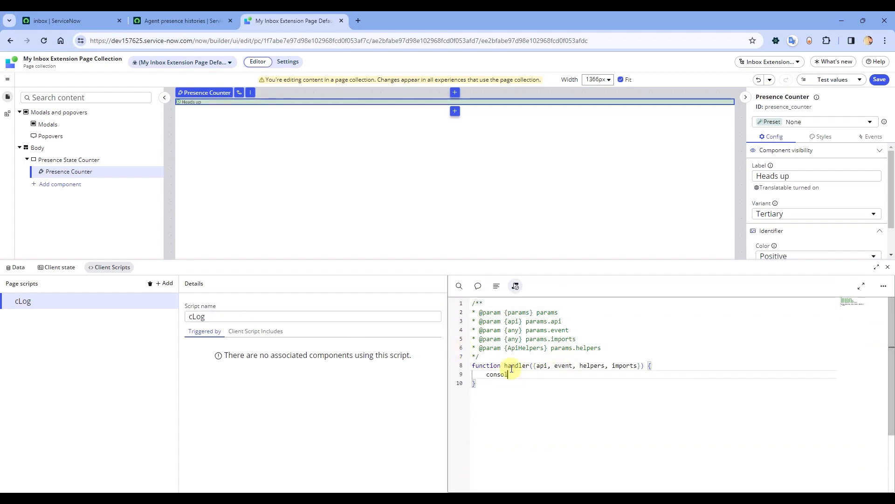
pyautogui.write('e.log(event);')
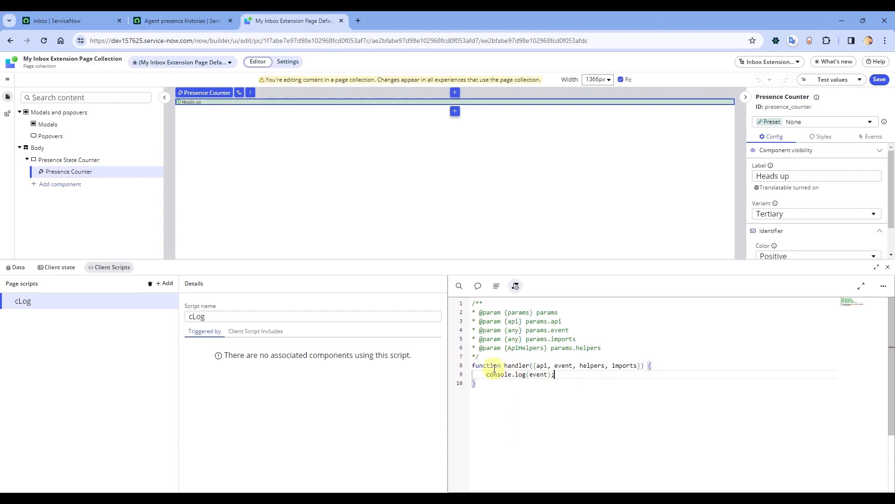
# Map the Presence State Record Watcher's Message received event to the cLog client script and save the page
pyautogui.click(19, 267)
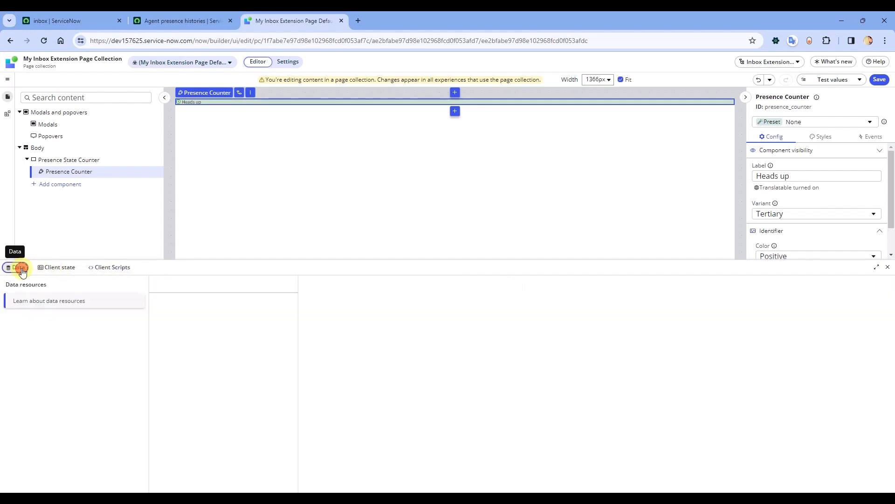
pyautogui.click(57, 334)
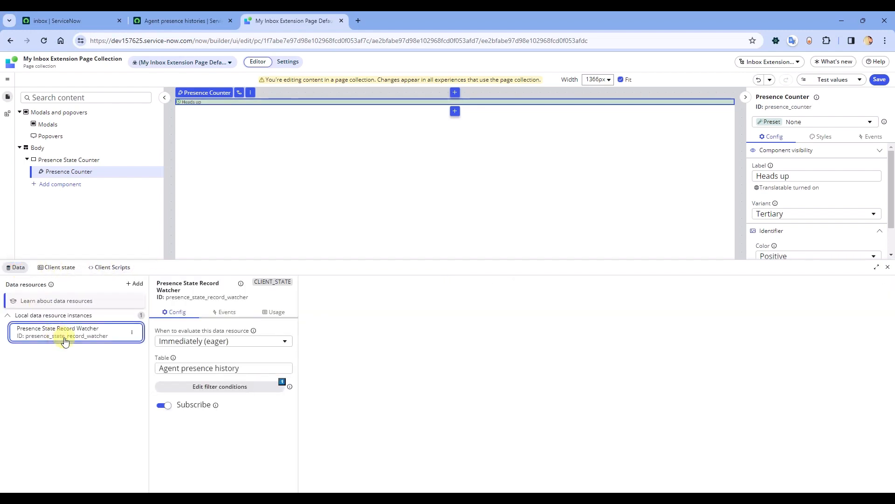
pyautogui.click(226, 312)
pyautogui.click(194, 332)
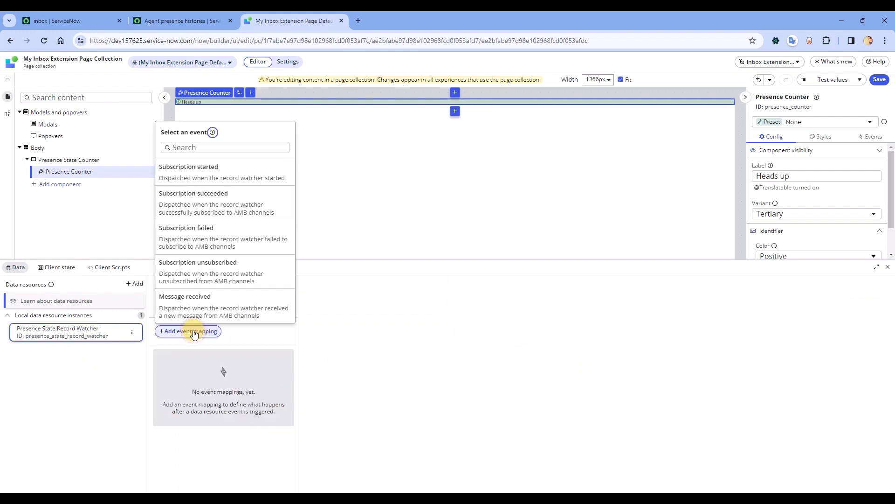
pyautogui.click(200, 304)
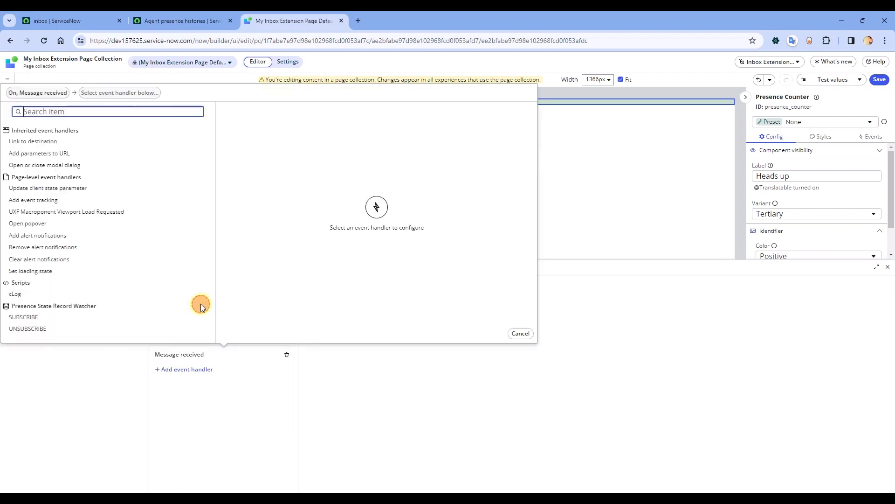
pyautogui.click(26, 297)
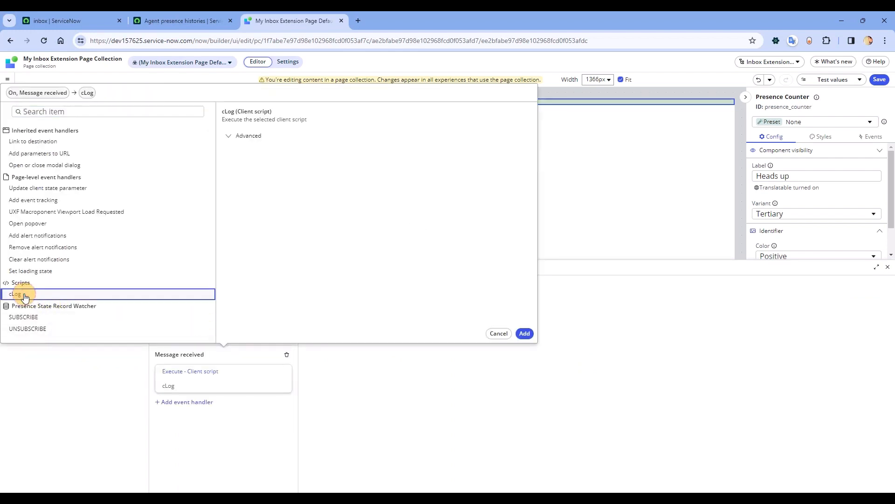
pyautogui.click(525, 334)
pyautogui.click(879, 80)
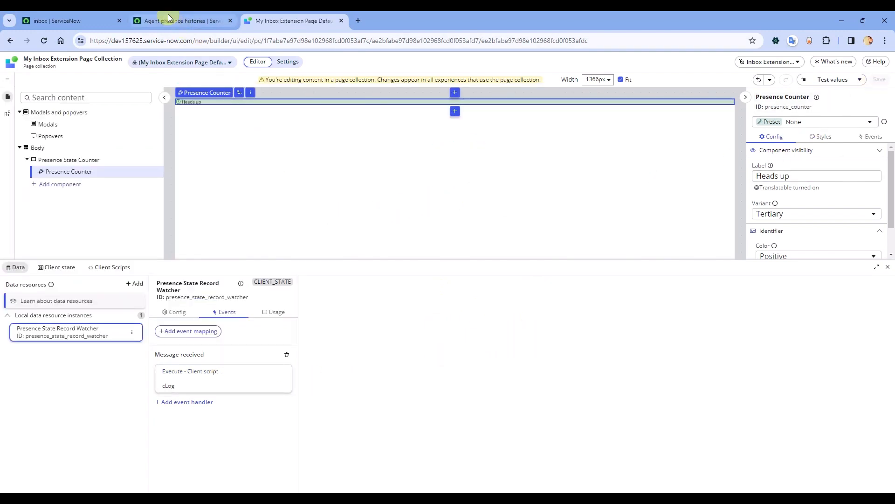
# Switch to the Inbox Extension Demo workspace, open the browser's developer console beside the inbox, and reload the page
pyautogui.click(89, 21)
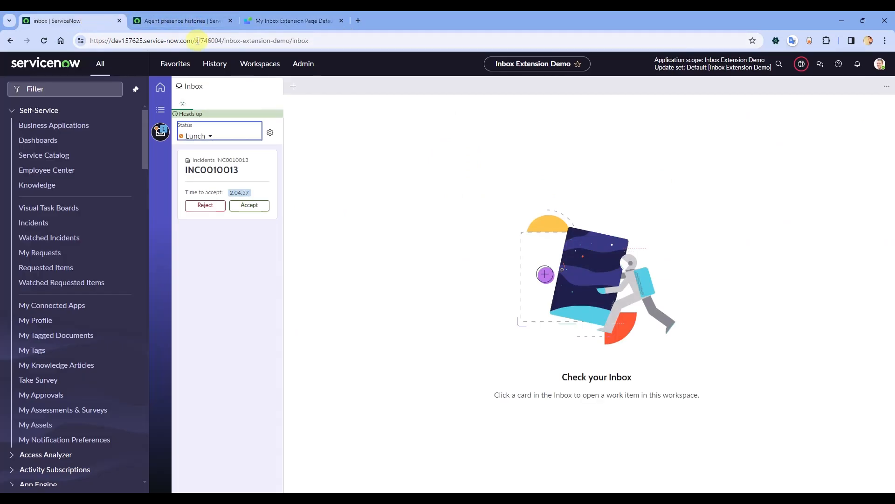
pyautogui.rightClick(211, 292)
pyautogui.click(248, 280)
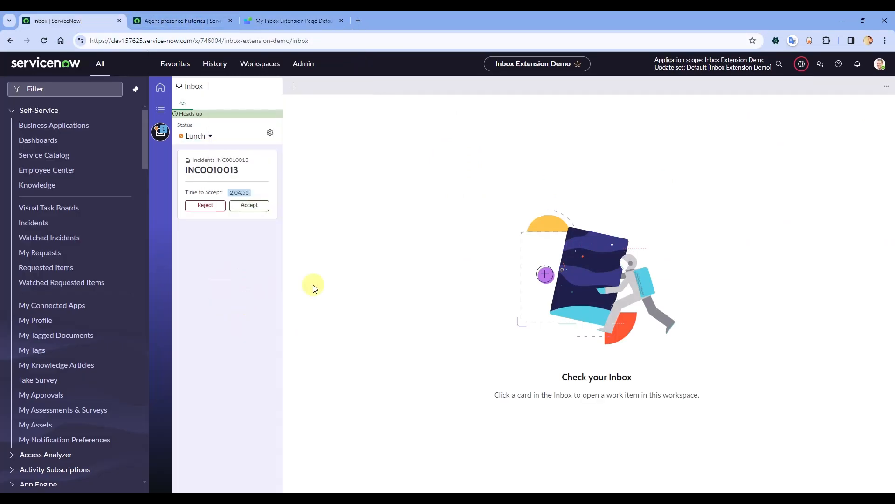
pyautogui.click(586, 58)
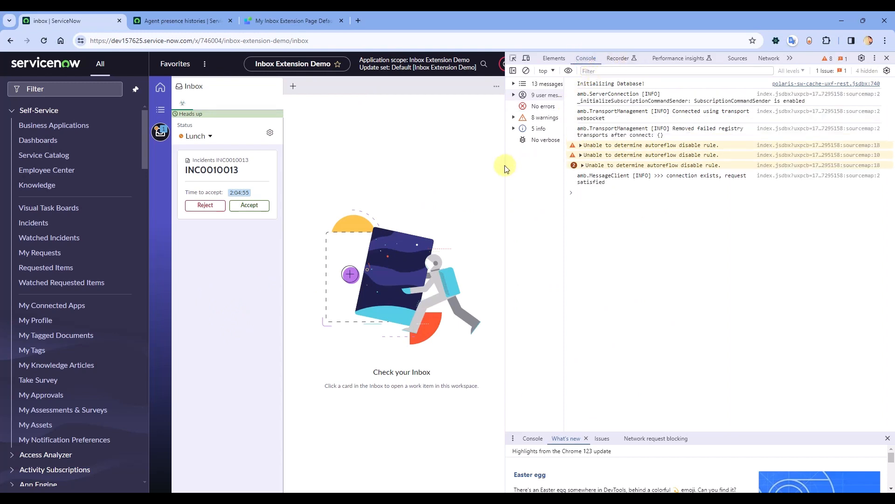
pyautogui.click(584, 60)
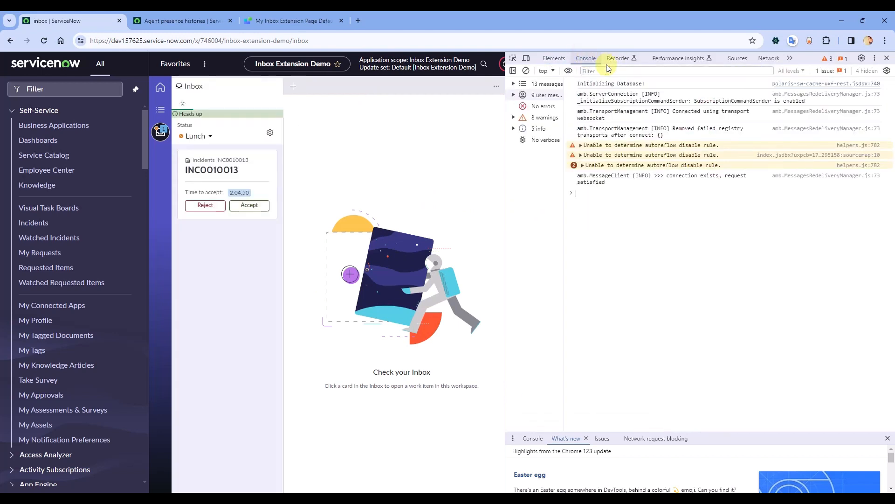
pyautogui.click(262, 45)
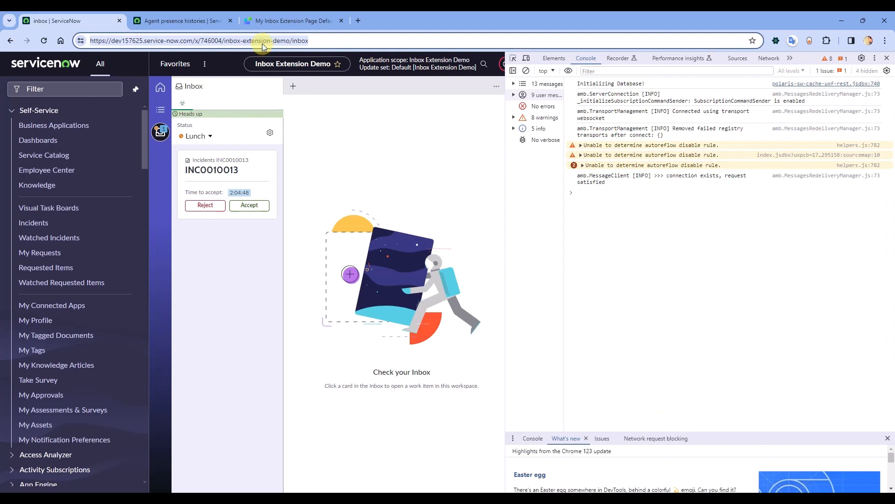
pyautogui.press('Return')
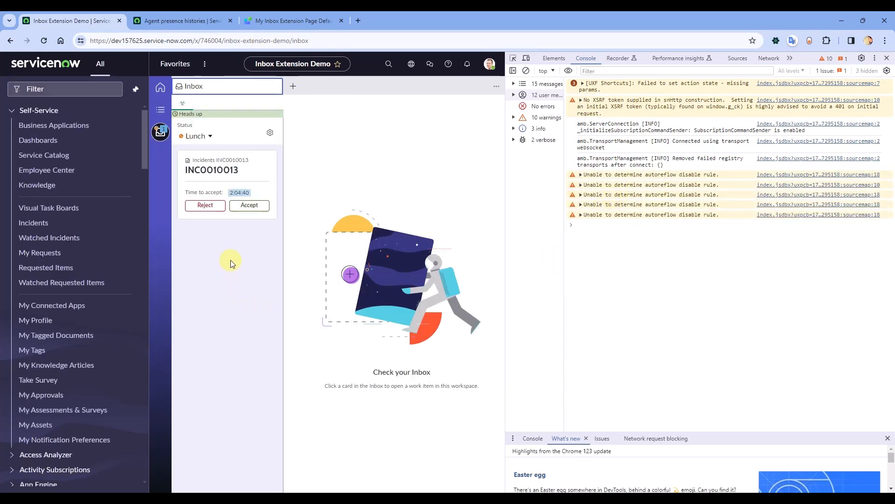
# Test the record watcher by changing the inbox status to Meeting, Away, and back to Lunch with the console open
pyautogui.click(206, 136)
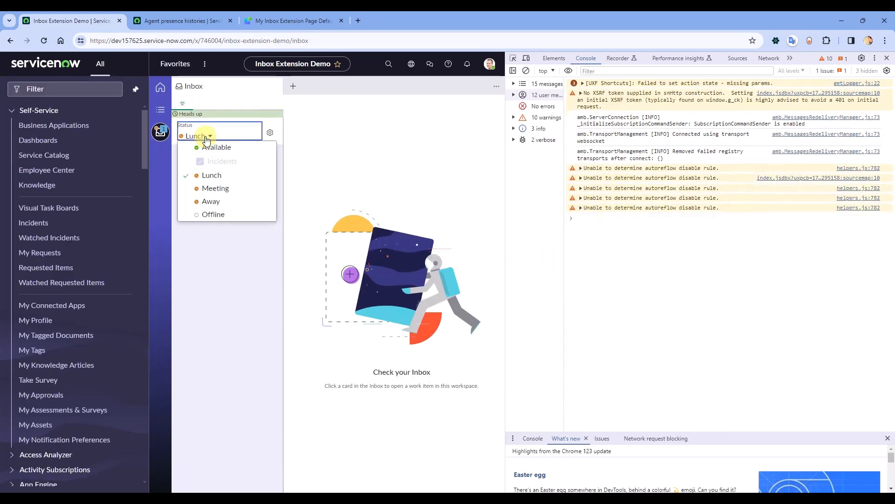
pyautogui.click(210, 186)
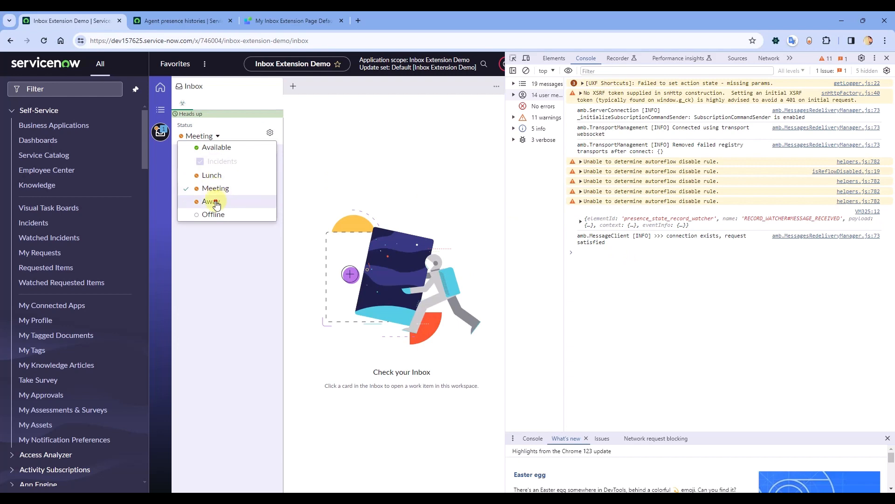
pyautogui.click(211, 202)
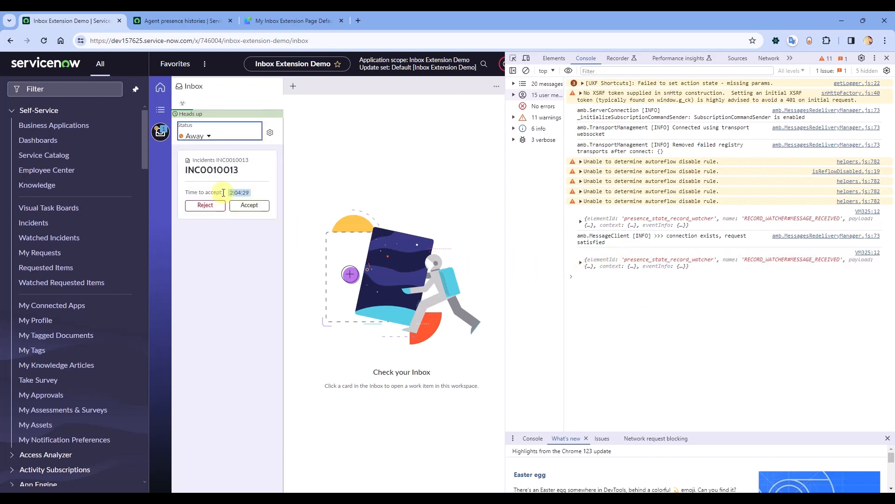
pyautogui.click(207, 135)
pyautogui.click(216, 177)
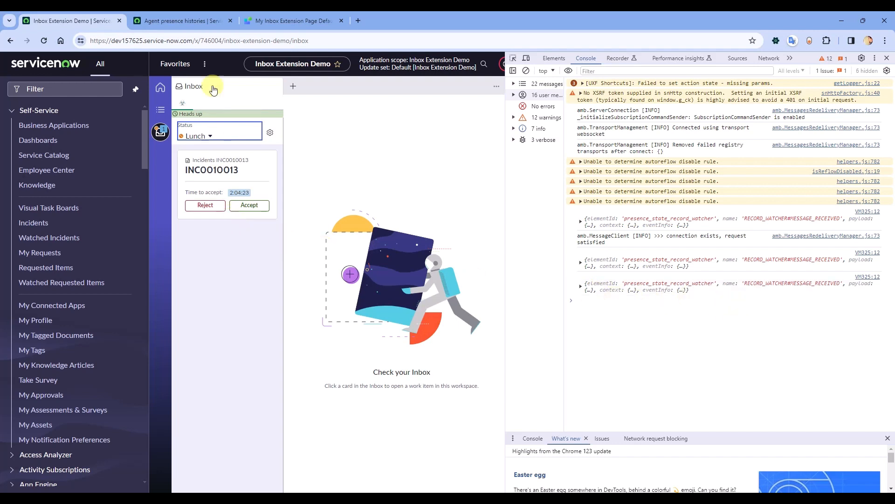
# Return to the page editor and add a String client state parameter named startTime with an empty initial value
pyautogui.click(287, 21)
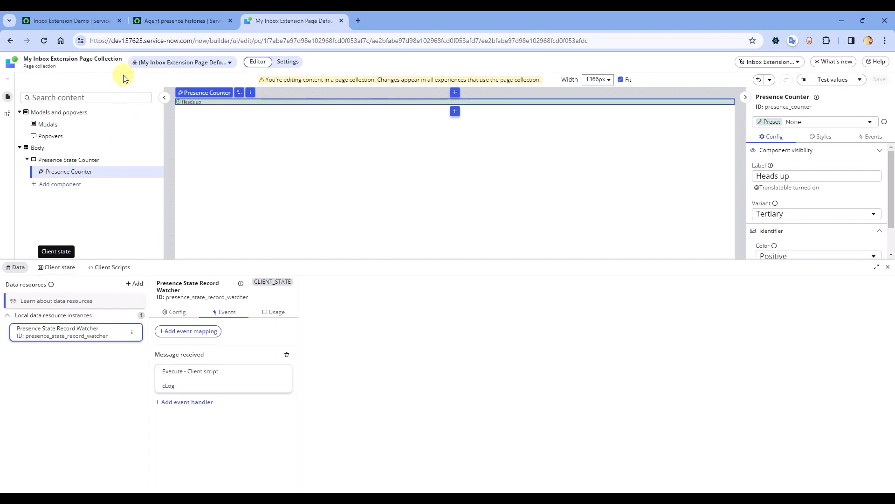
pyautogui.click(63, 267)
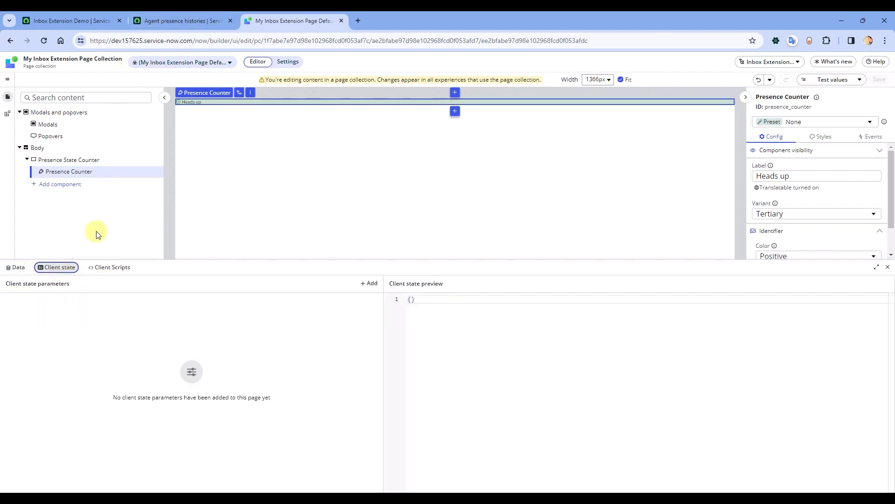
pyautogui.click(369, 282)
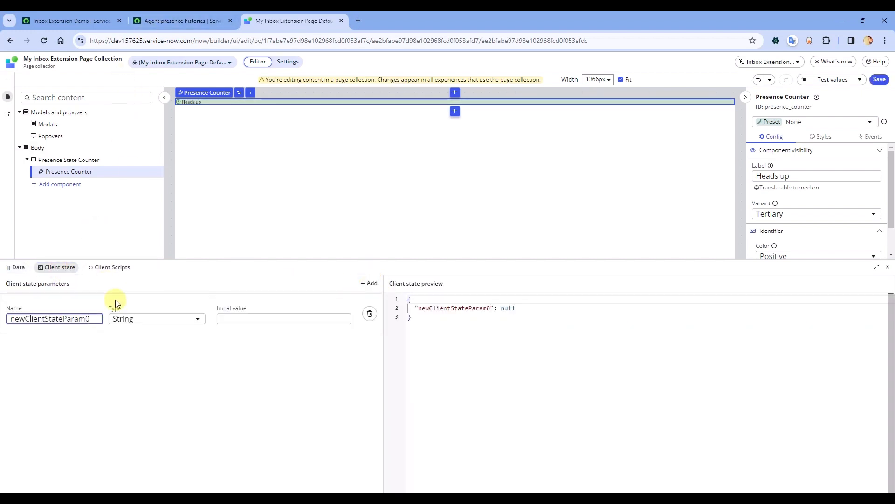
pyautogui.doubleClick(33, 315)
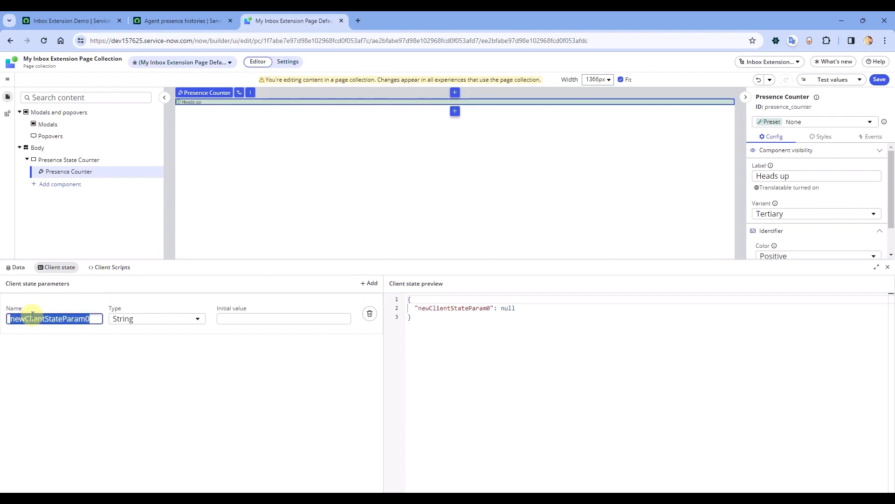
pyautogui.write('startTime')
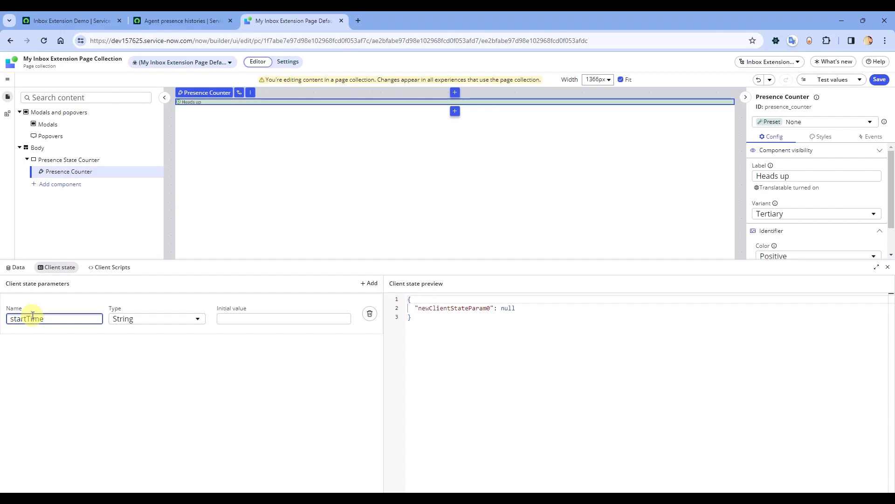
pyautogui.click(234, 321)
pyautogui.click(240, 385)
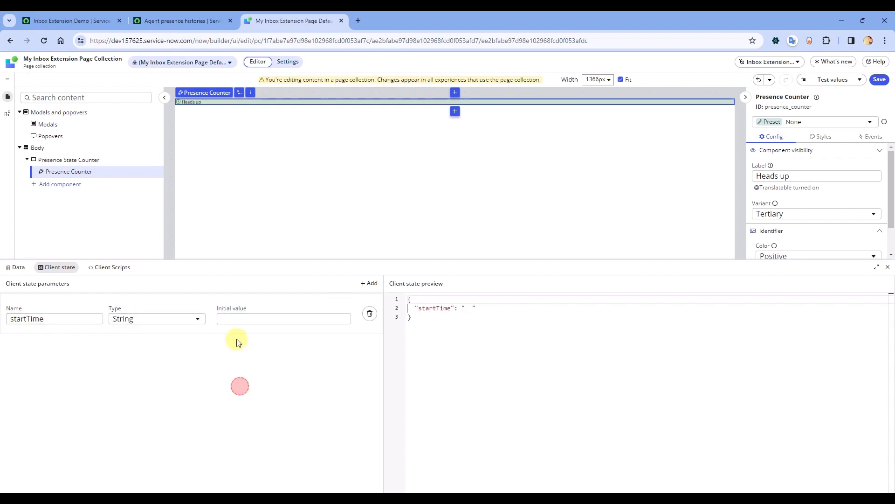
pyautogui.click(234, 320)
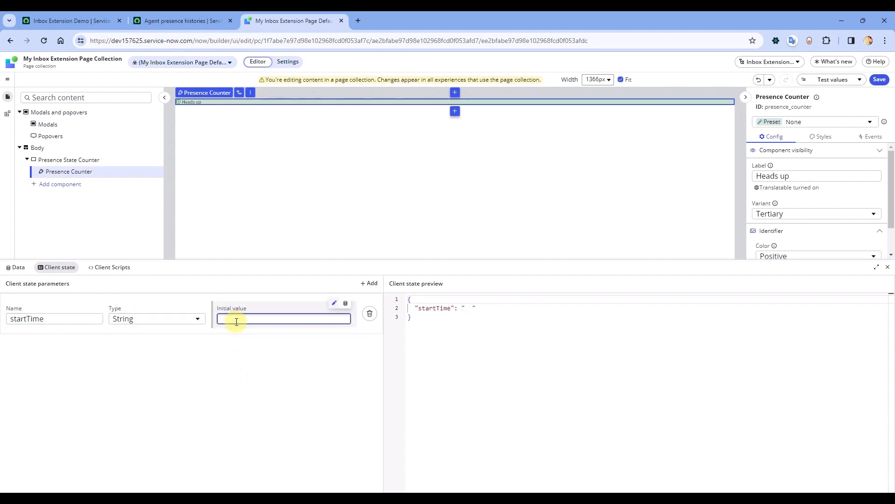
pyautogui.click(233, 381)
# Add a second client state parameter named intervalID with type Number and initial value 0
pyautogui.click(369, 283)
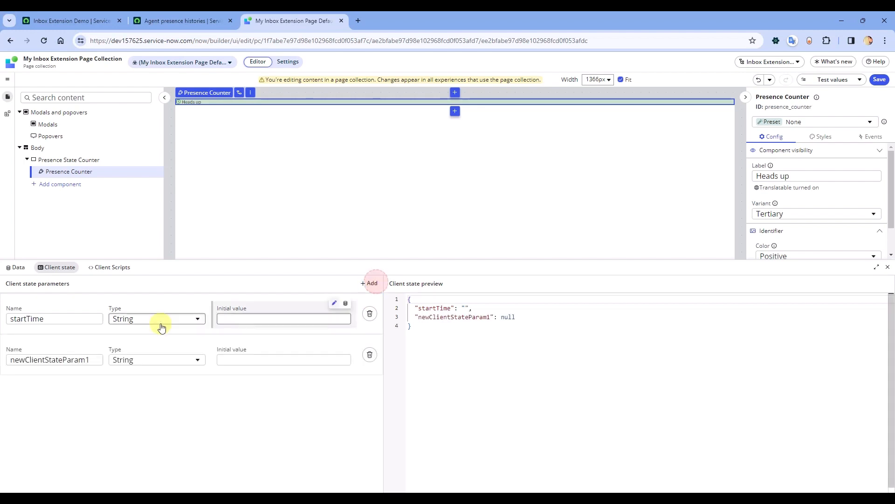
pyautogui.doubleClick(87, 358)
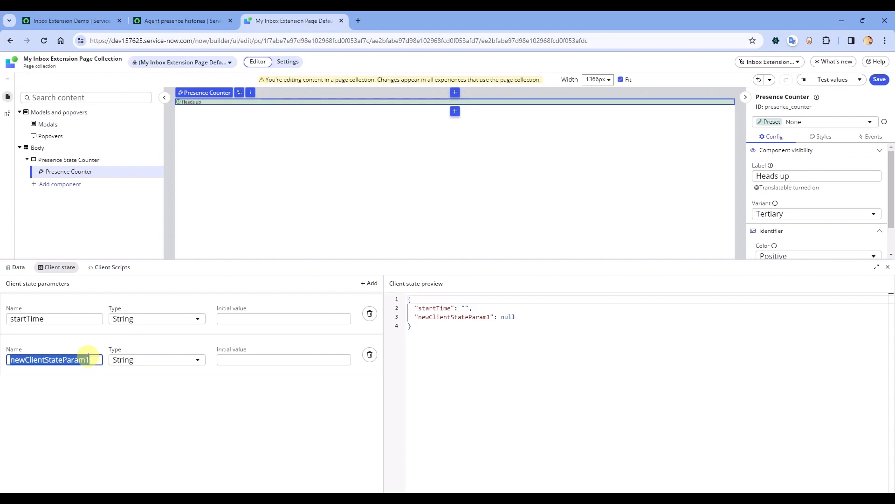
pyautogui.write('interva')
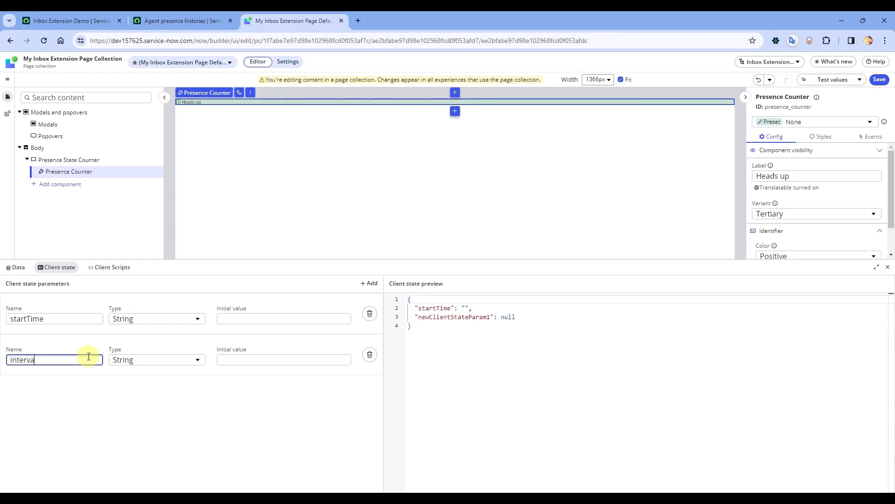
pyautogui.write('lID')
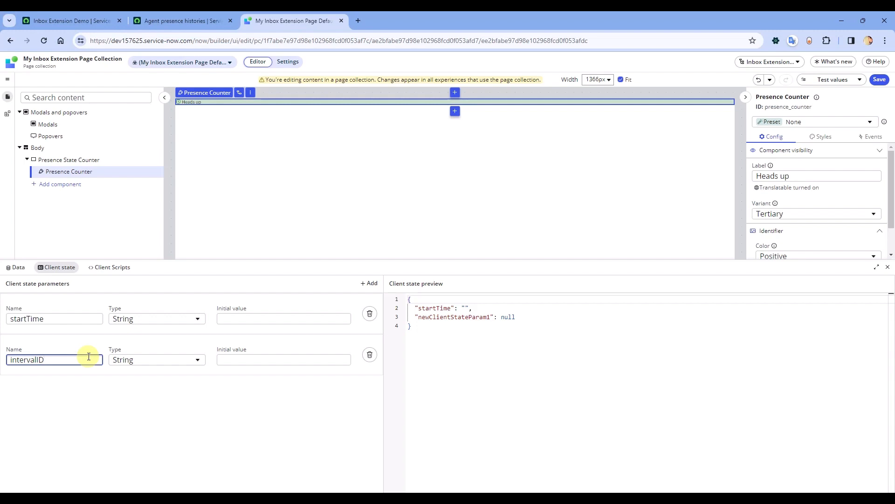
pyautogui.click(179, 359)
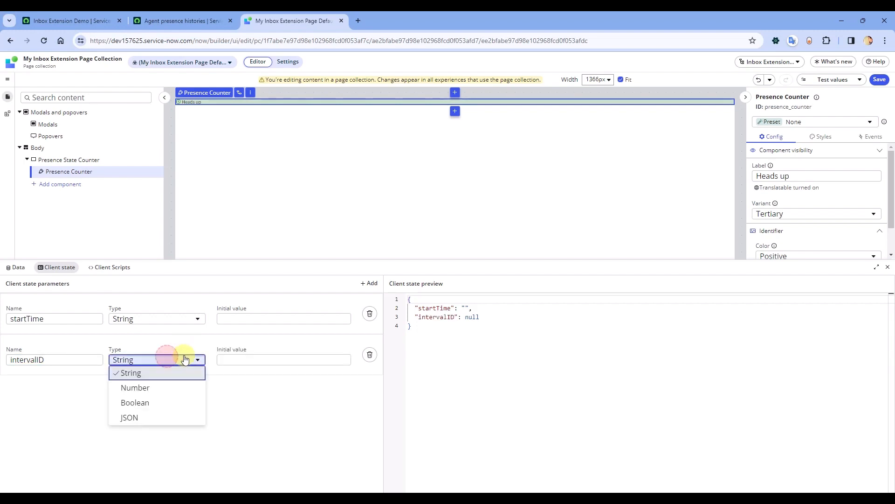
pyautogui.click(157, 387)
pyautogui.click(318, 358)
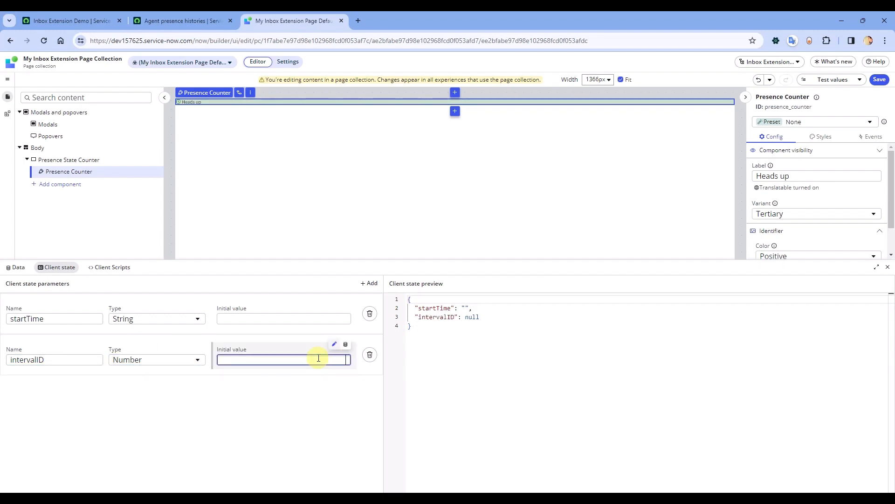
pyautogui.write('0')
pyautogui.click(271, 386)
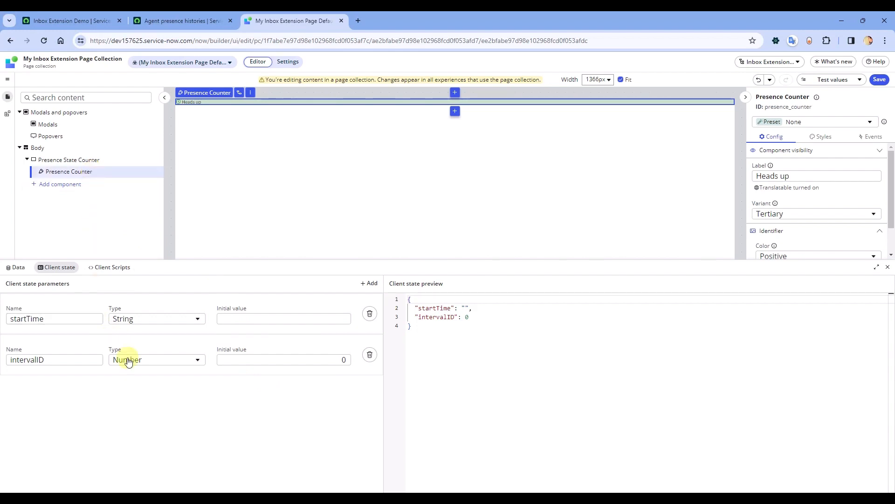
pyautogui.click(70, 359)
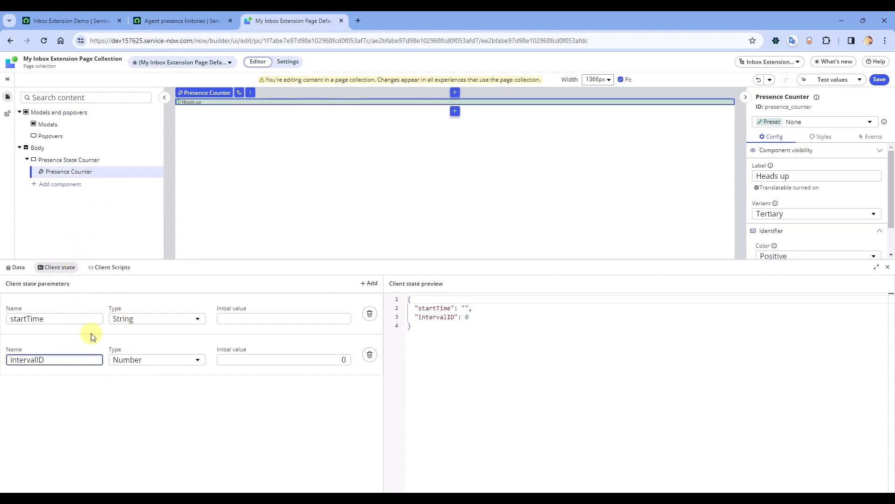
pyautogui.moveTo(50, 319); pyautogui.dragTo(8, 322)
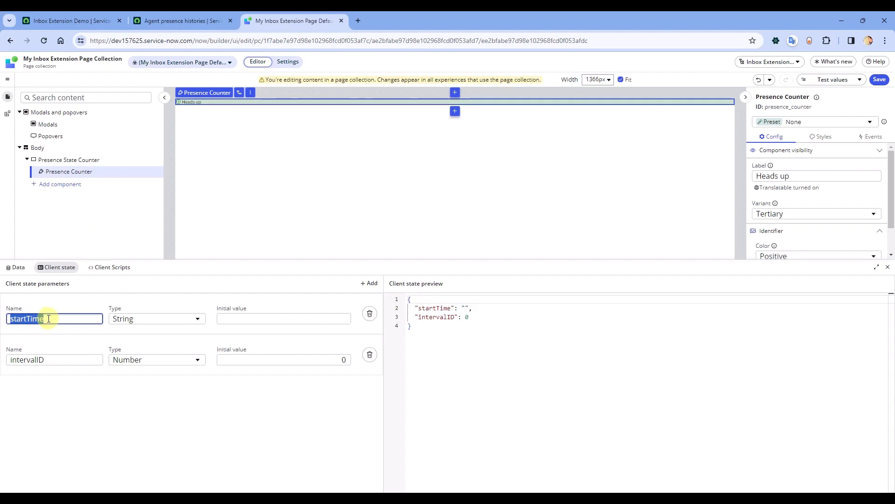
# Start an Update client state parameter handler on the Presence State Record Watcher's Message received event and switch its mode to Script
pyautogui.click(19, 267)
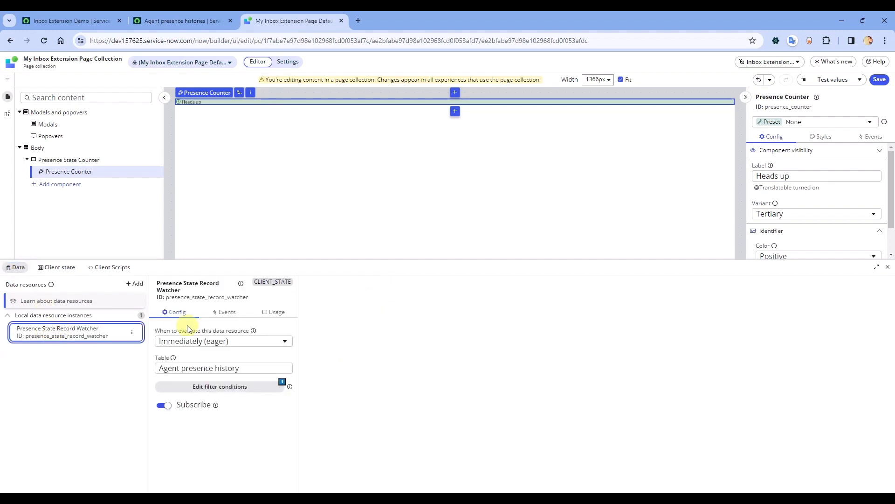
pyautogui.click(57, 330)
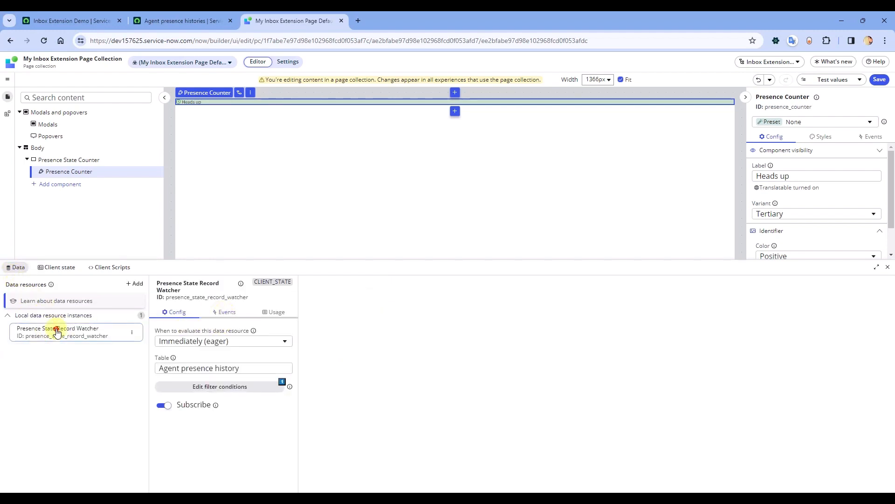
pyautogui.click(225, 311)
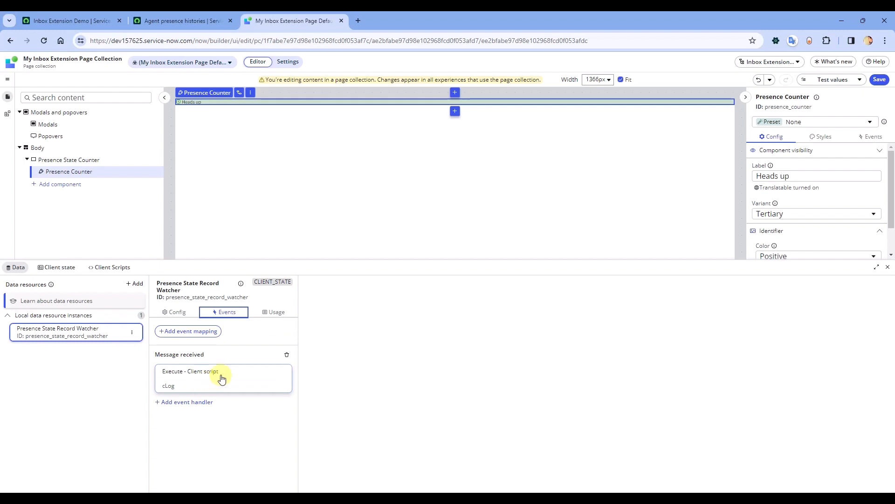
pyautogui.click(194, 404)
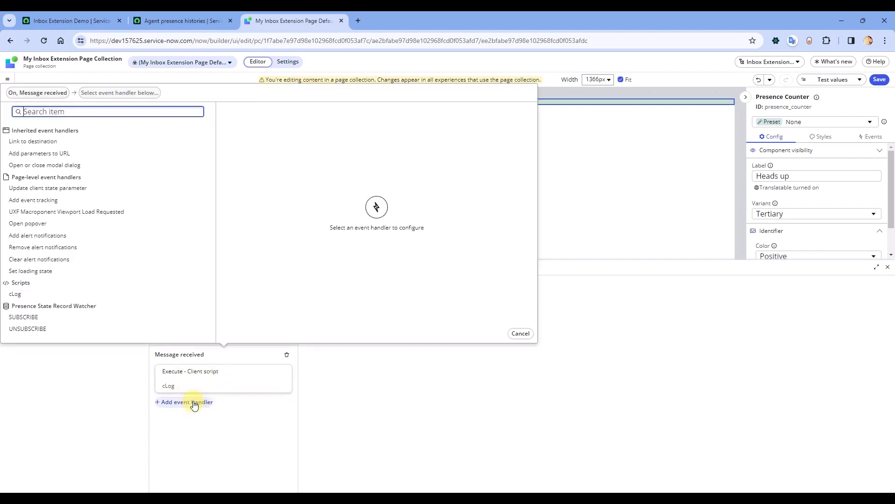
pyautogui.click(42, 188)
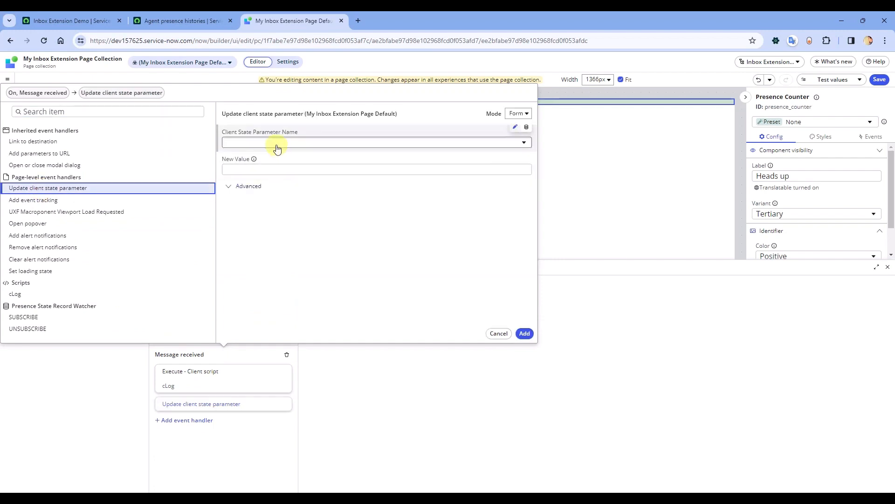
pyautogui.click(277, 142)
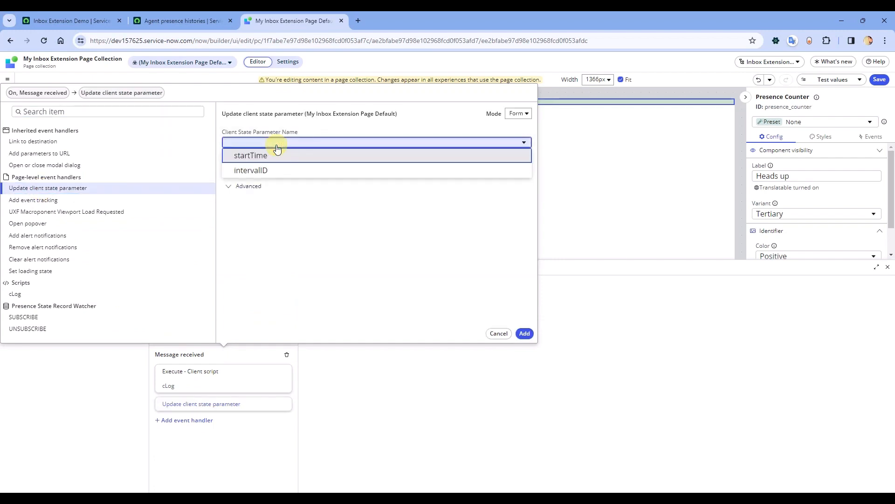
pyautogui.click(518, 114)
pyautogui.click(520, 134)
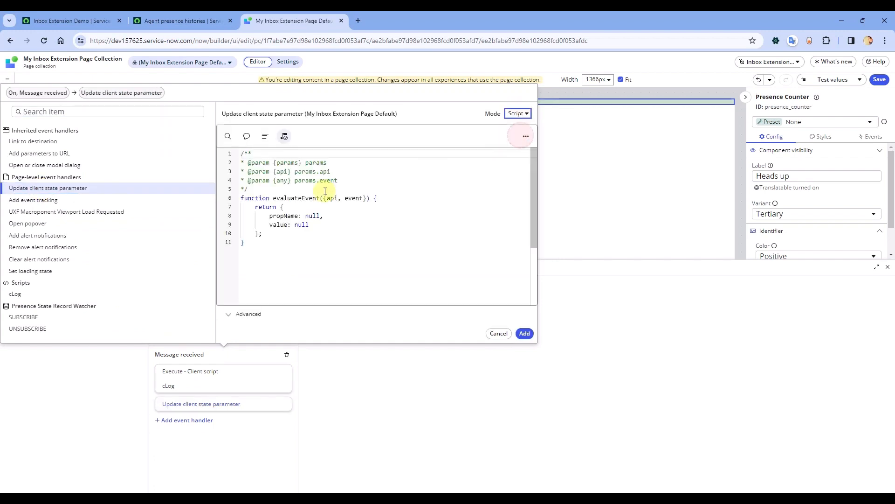
# Make the handler script return propName "startTime" with value new Date().getTime(), and add the handler to the Message received event
pyautogui.doubleClick(314, 215)
pyautogui.write('"startTime')
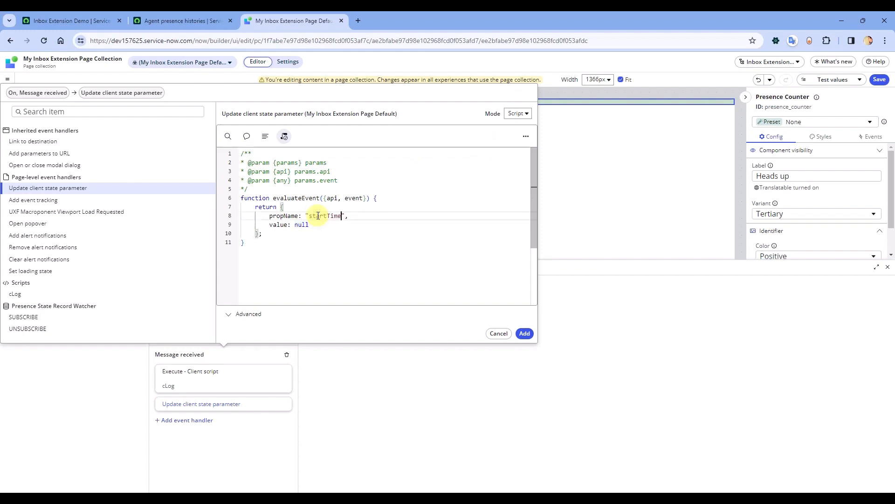
pyautogui.doubleClick(301, 225)
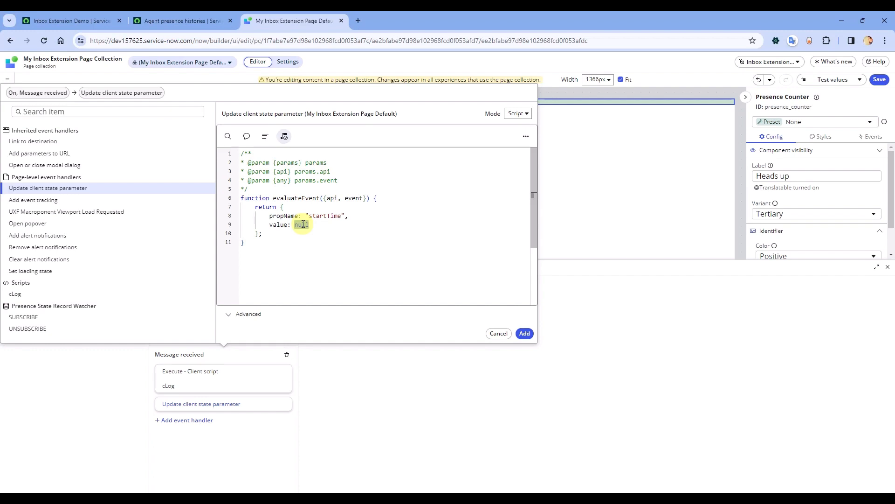
pyautogui.write('new Date')
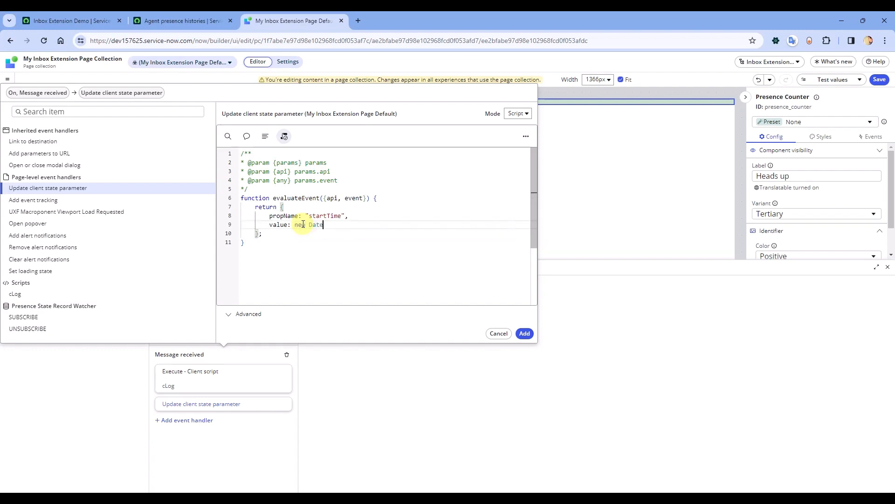
pyautogui.write('().getTime(')
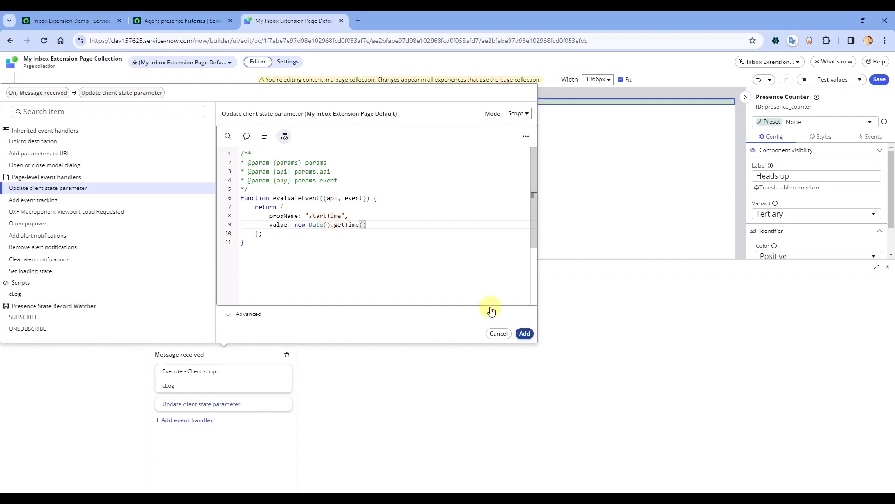
pyautogui.doubleClick(322, 216)
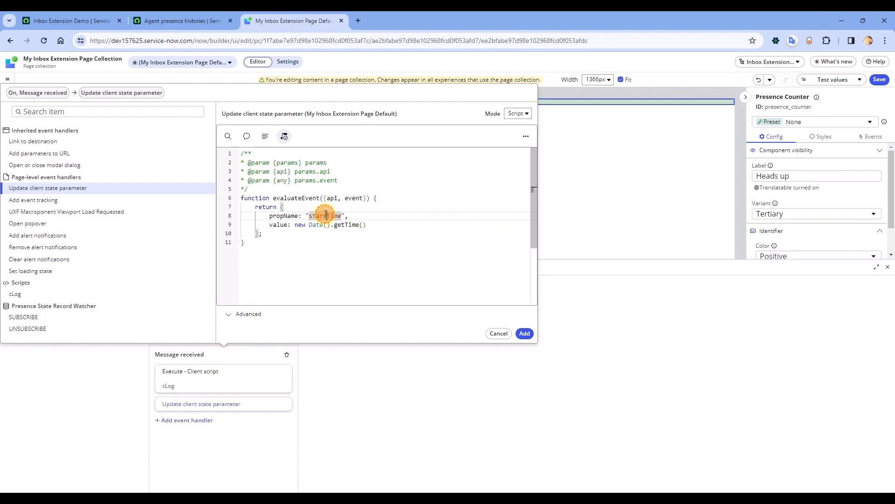
pyautogui.click(525, 333)
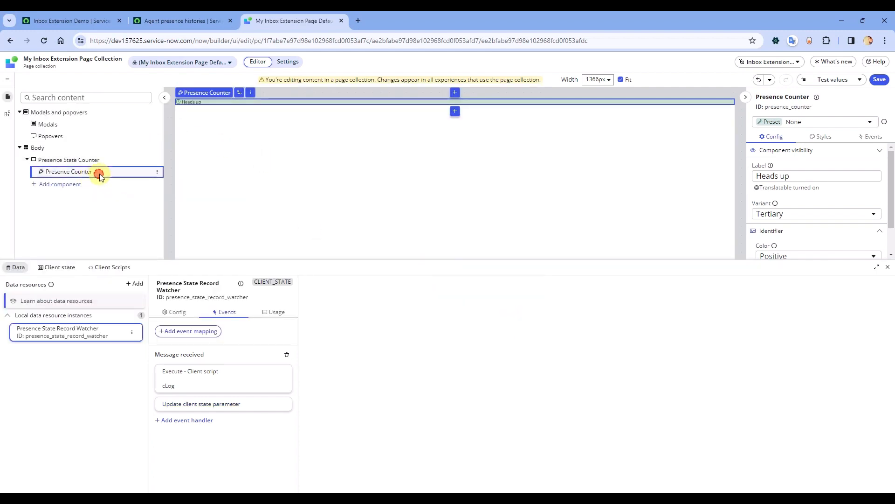
# Add an Input component after Presence Counter and set its preset to None for manual configuration
pyautogui.click(157, 172)
pyautogui.click(207, 216)
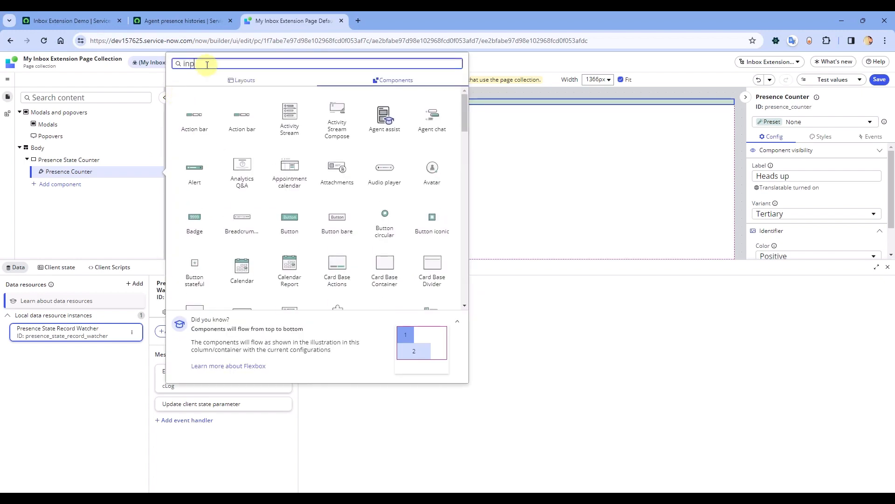
pyautogui.write('input')
pyautogui.click(198, 116)
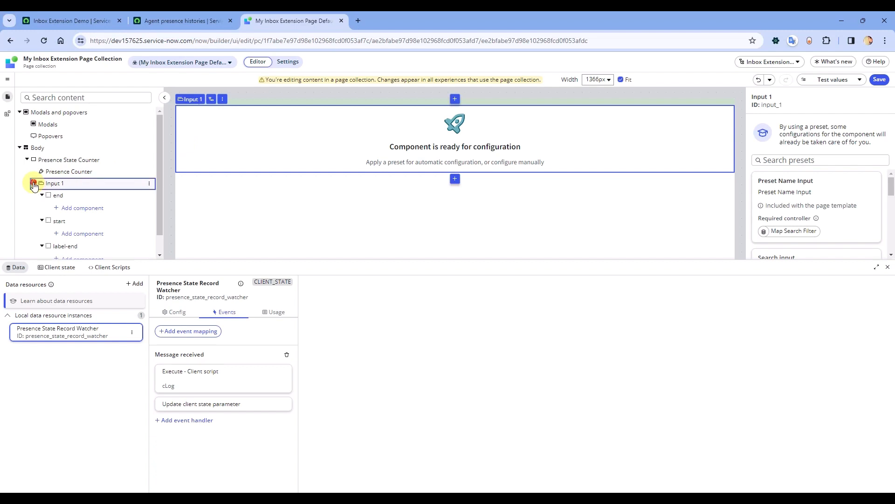
pyautogui.click(34, 183)
pyautogui.scroll(-3, 821, 205)
pyautogui.scroll(-3, 888, 227)
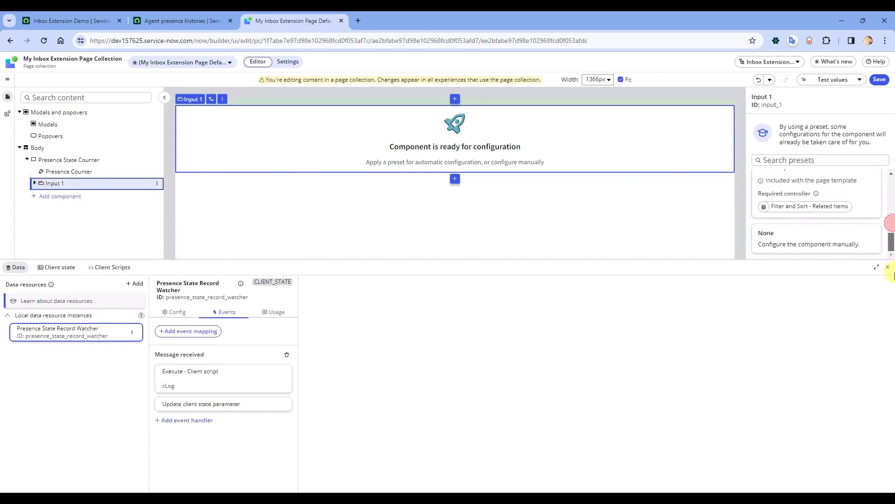
pyautogui.click(821, 245)
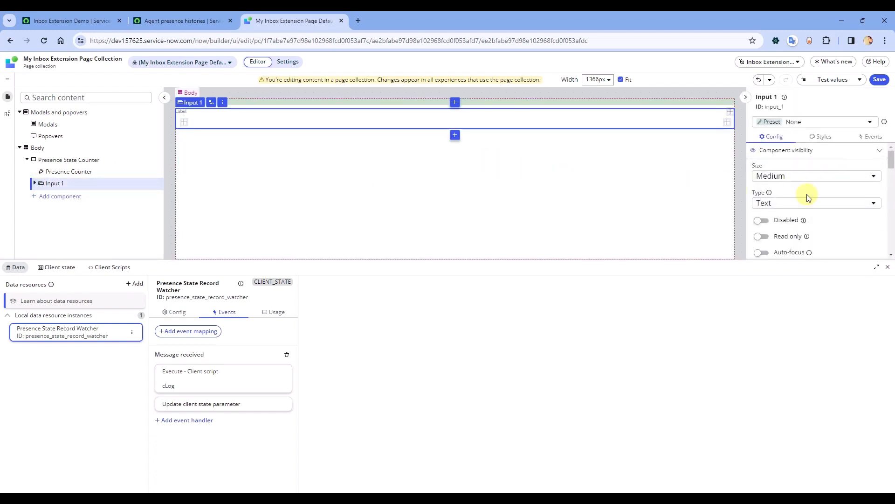
# Check the startTime parameter's name in the page's client state and close the client state view
pyautogui.scroll(-5, 795, 182)
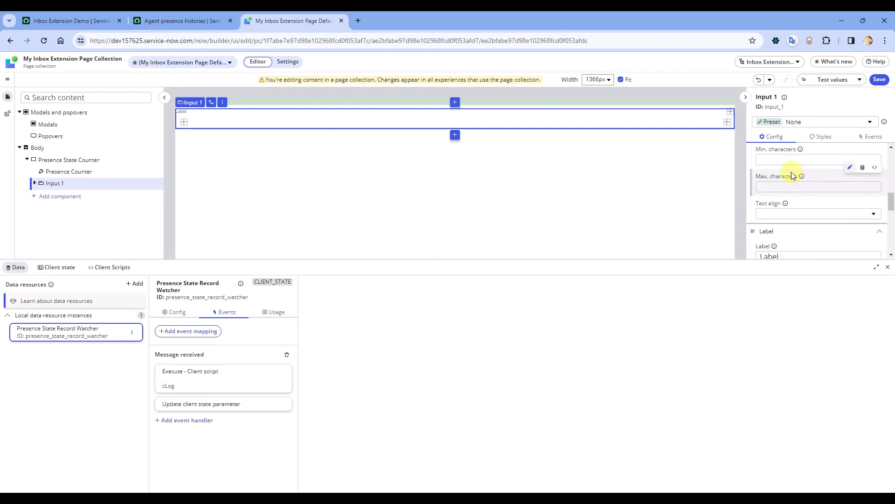
pyautogui.click(64, 272)
pyautogui.doubleClick(52, 319)
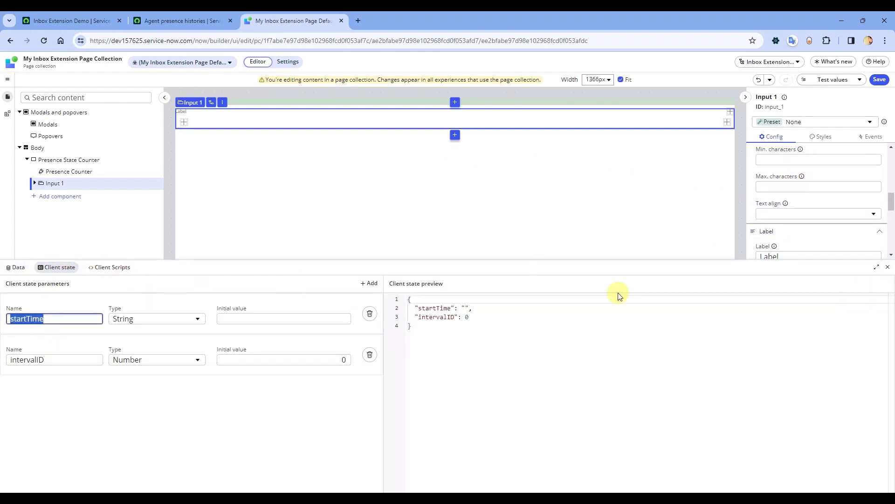
pyautogui.click(887, 267)
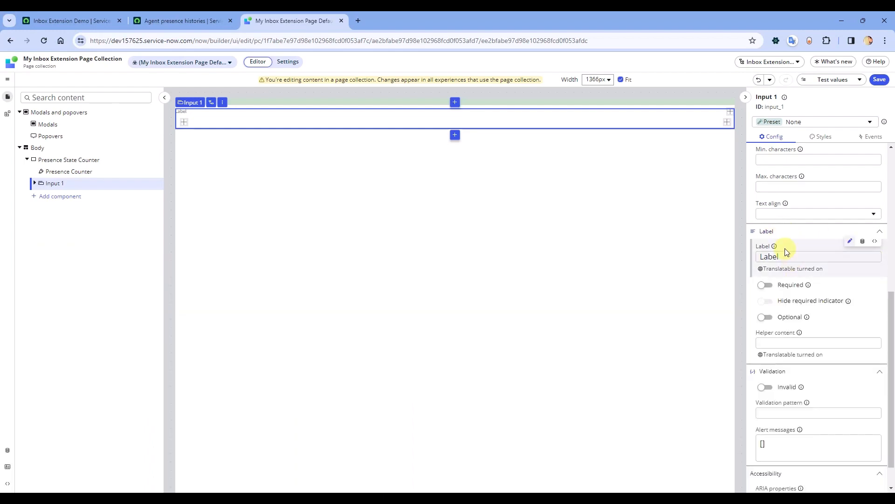
pyautogui.scroll(-1, 790, 373)
pyautogui.scroll(2, 791, 374)
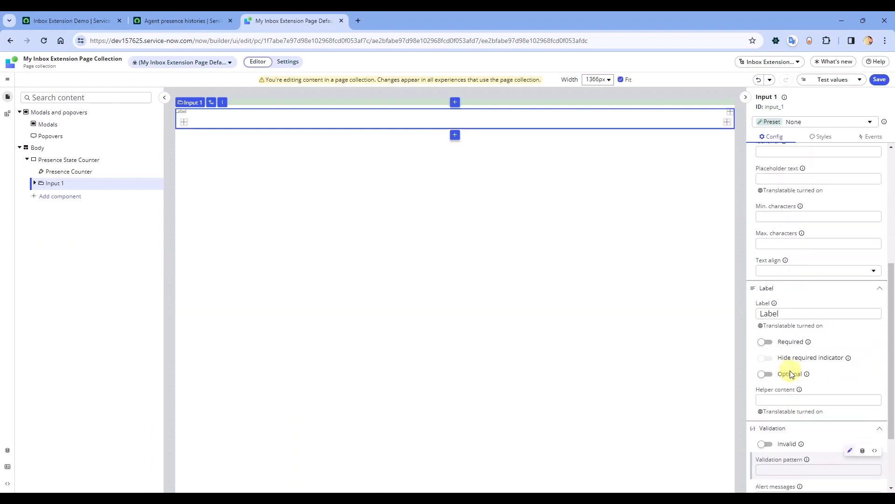
pyautogui.scroll(3, 792, 374)
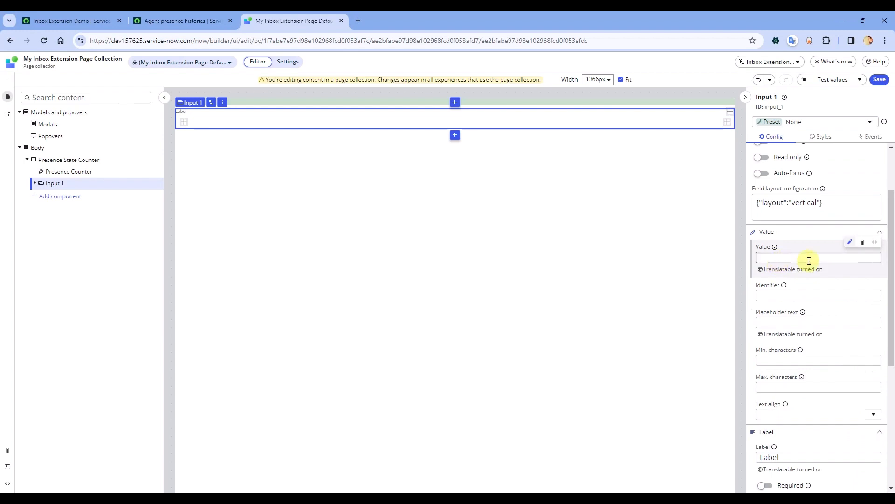
pyautogui.click(862, 241)
pyautogui.click(811, 256)
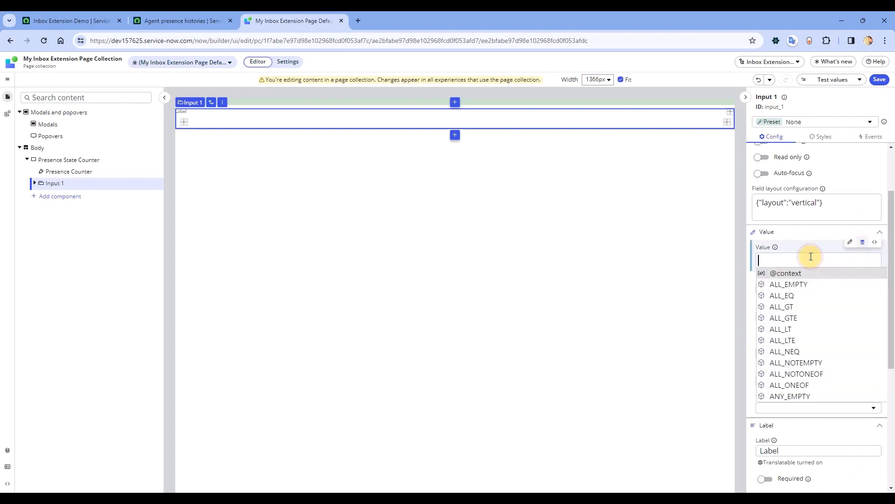
pyautogui.write('@')
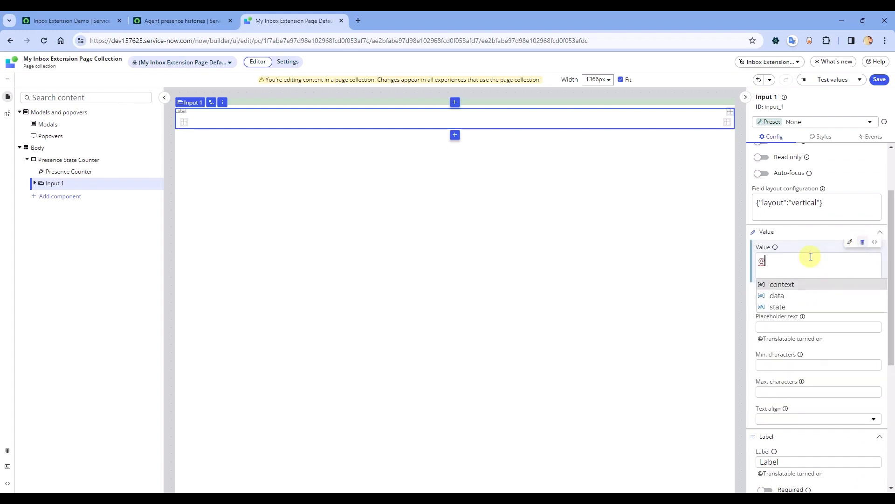
pyautogui.press('Down')
pyautogui.press('Down')
pyautogui.press('Return')
pyautogui.write('.s')
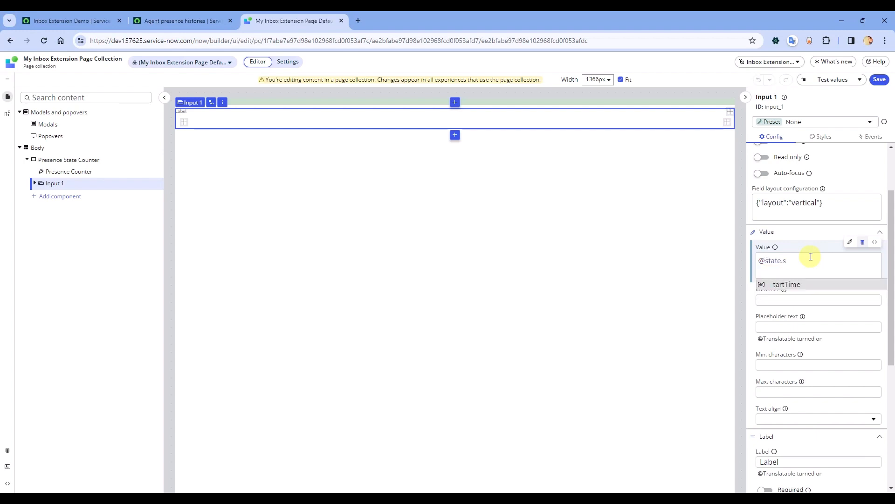
pyautogui.press('Return')
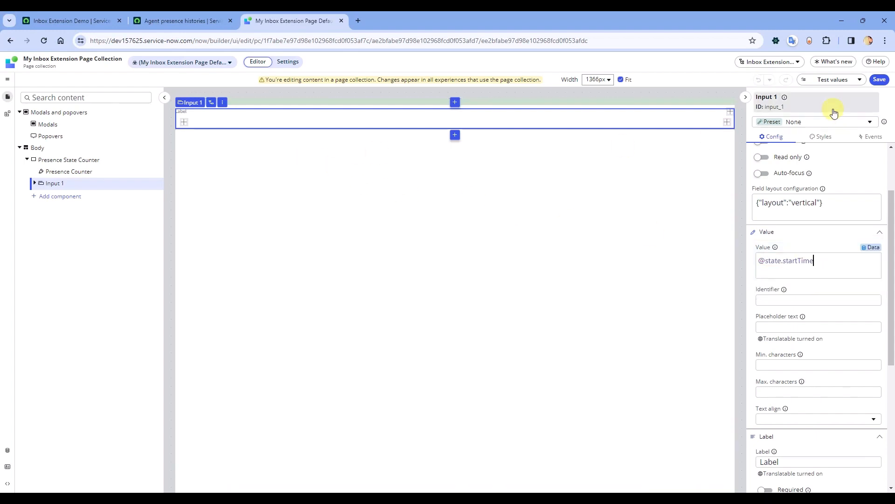
# Clear the Input 1 component's label text and save the page
pyautogui.scroll(-2, 796, 414)
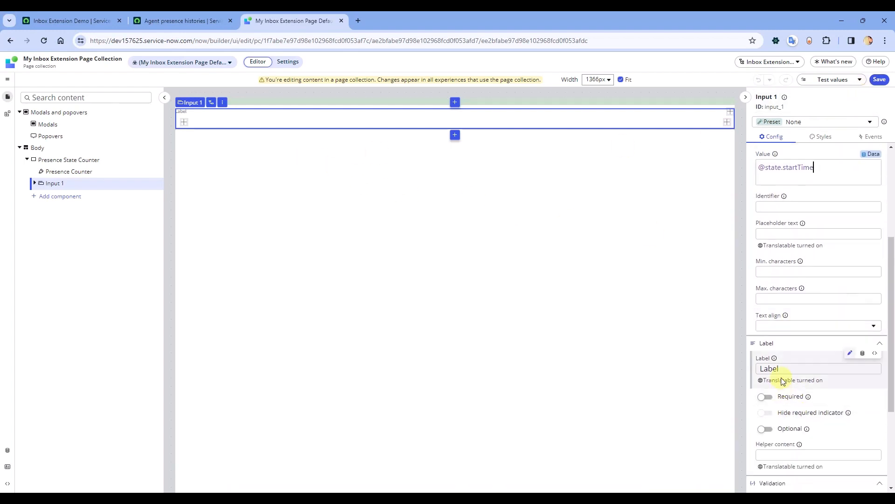
pyautogui.click(785, 371)
pyautogui.hotkey('ctrl', 'a')
pyautogui.press('BackSpace')
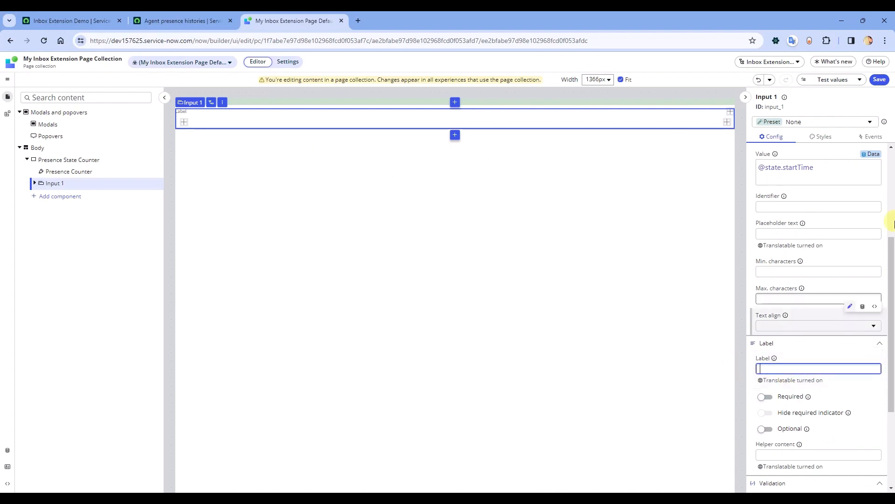
pyautogui.click(882, 79)
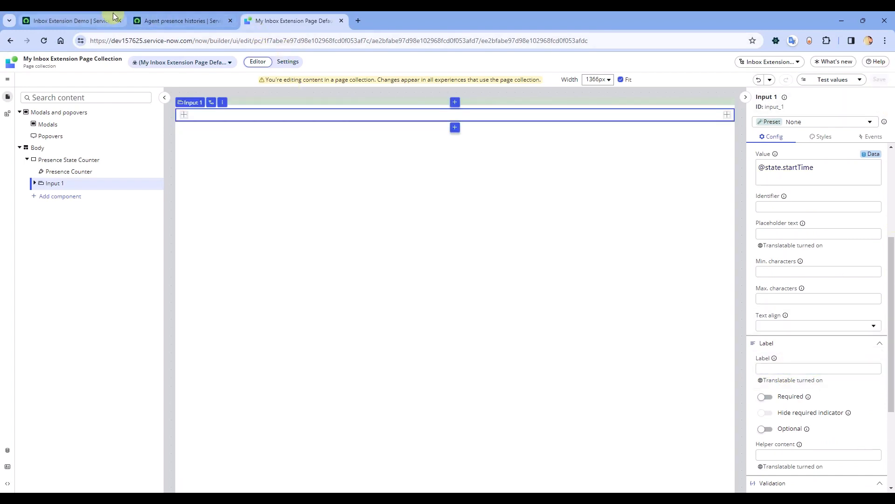
# Reload the Inbox Extension Demo page and test the input by changing the status to Meeting, Away, Available and Offline
pyautogui.click(103, 19)
pyautogui.click(128, 40)
pyautogui.press('Return')
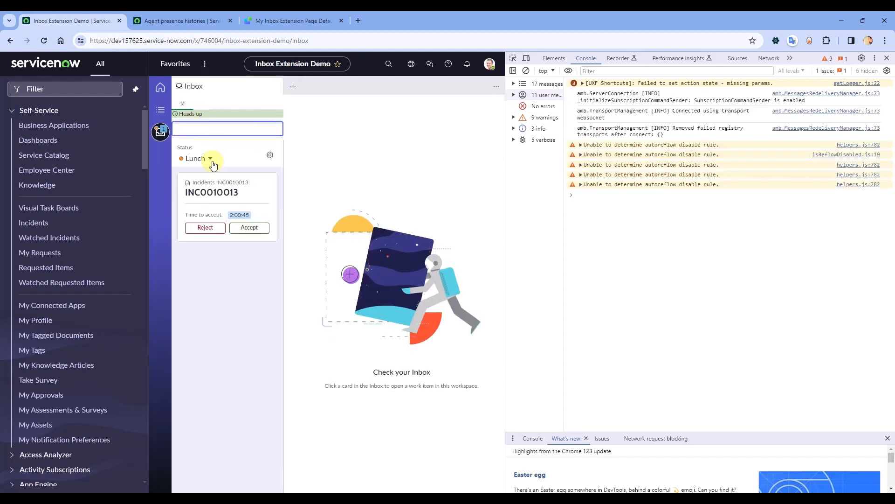
pyautogui.click(213, 164)
pyautogui.click(211, 212)
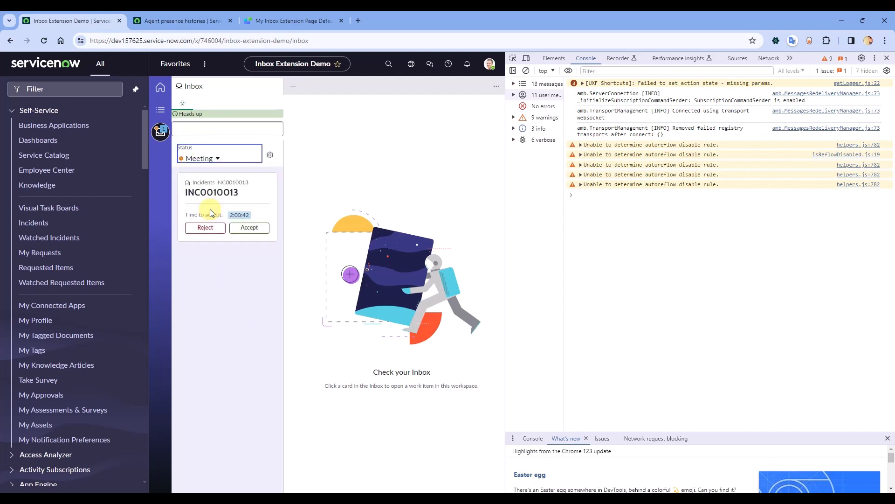
pyautogui.click(215, 161)
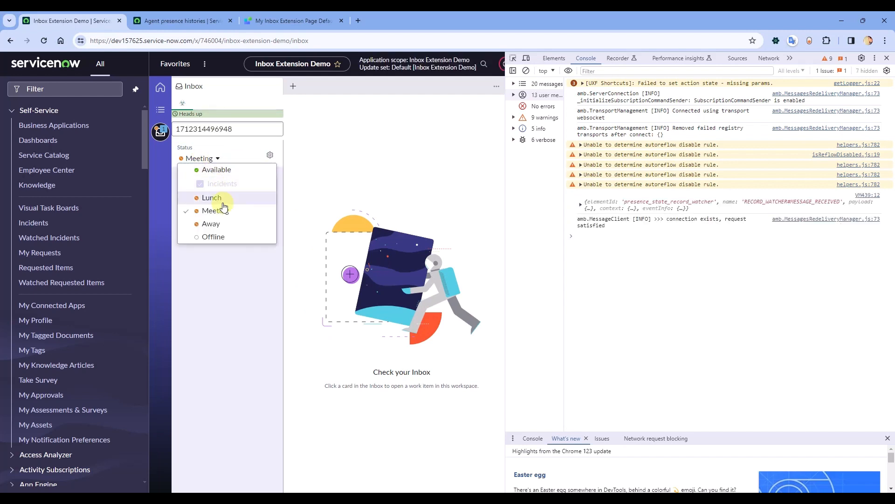
pyautogui.click(219, 222)
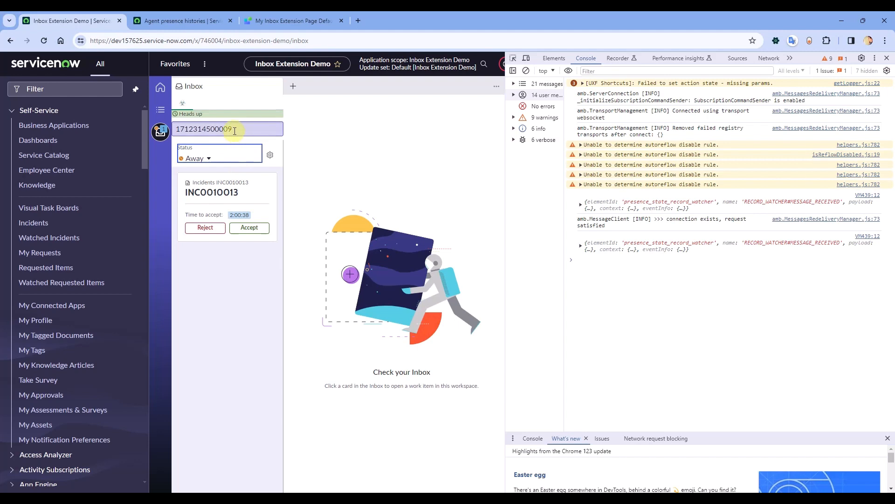
pyautogui.click(209, 160)
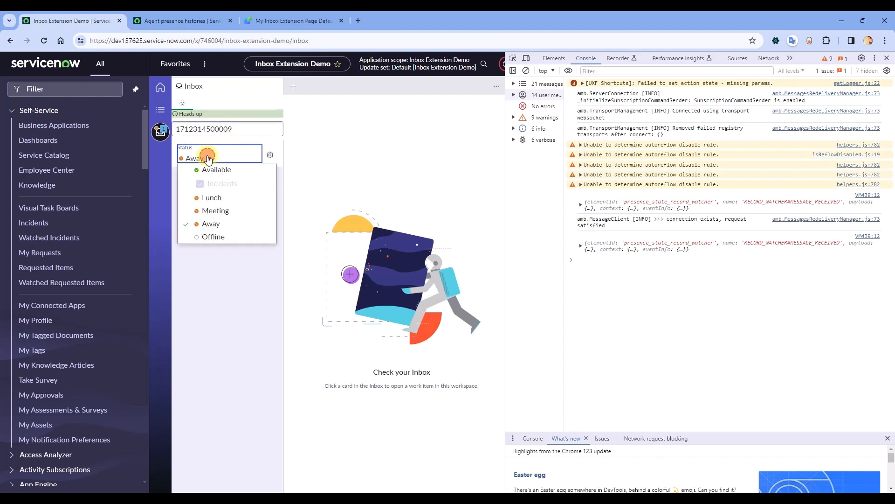
pyautogui.click(214, 171)
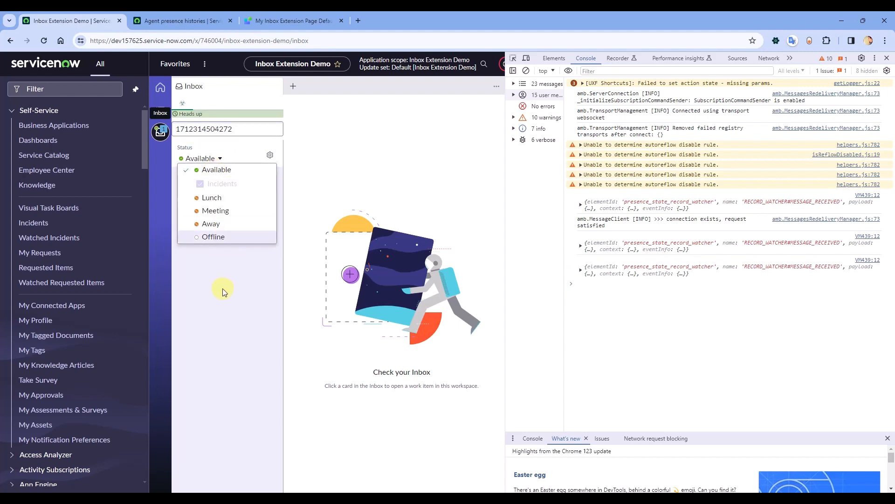
pyautogui.click(211, 161)
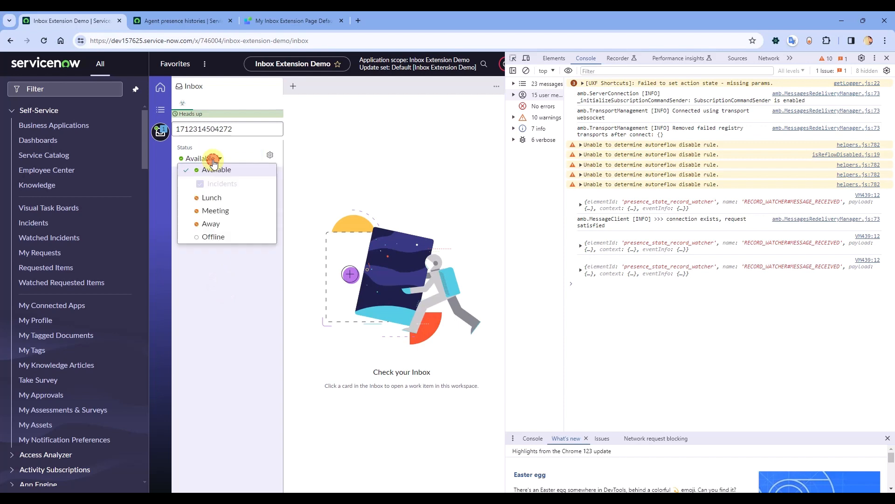
pyautogui.click(210, 236)
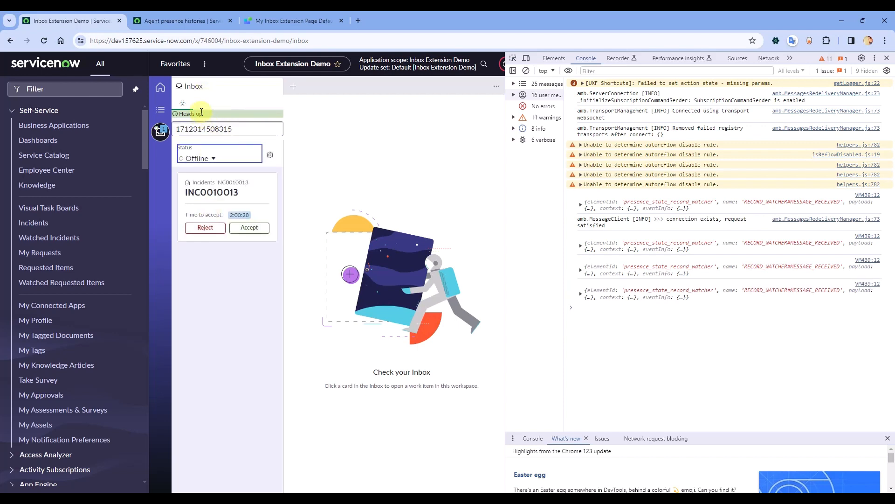
# Examine the Heads up label and the start time value displayed above the inbox status
pyautogui.moveTo(202, 114); pyautogui.dragTo(180, 114)
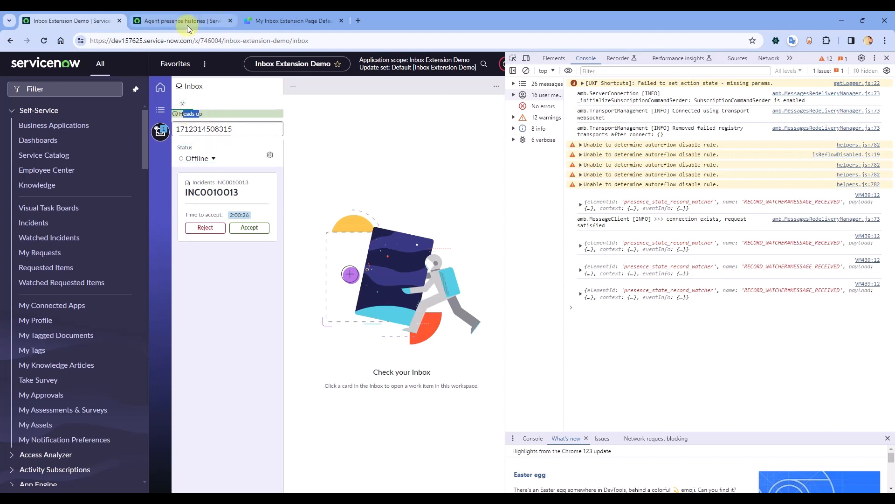
pyautogui.click(207, 114)
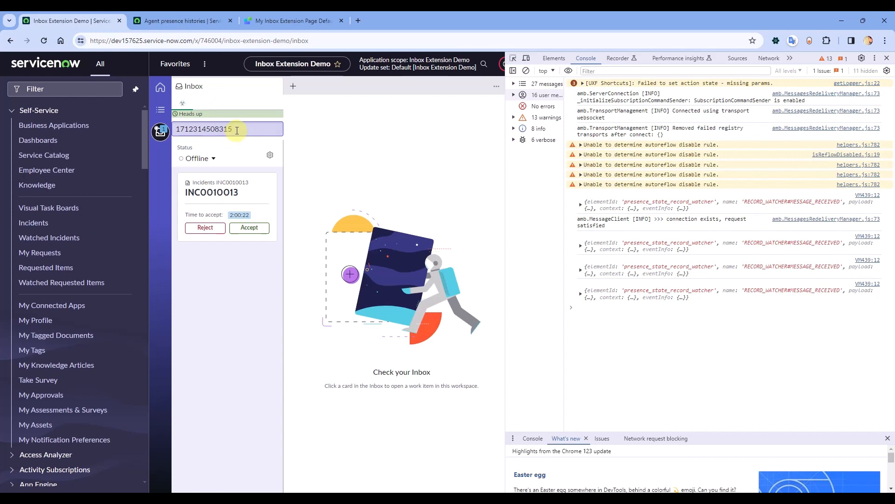
pyautogui.moveTo(236, 129); pyautogui.dragTo(196, 210)
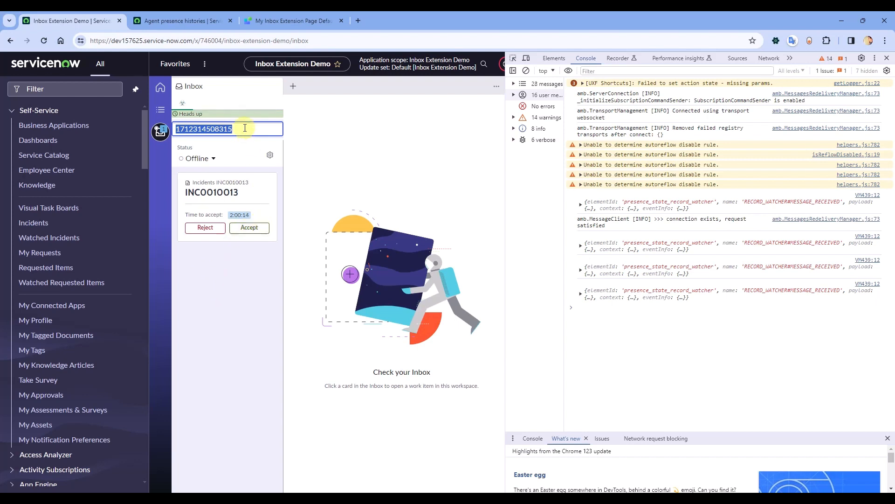
# Return to the inbox extension page in UI Builder and delete the Input 1 component
pyautogui.click(274, 21)
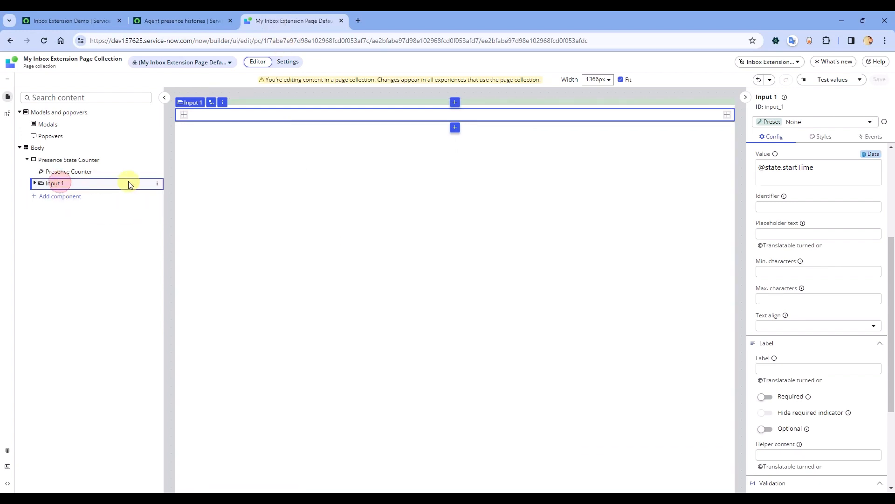
pyautogui.click(157, 183)
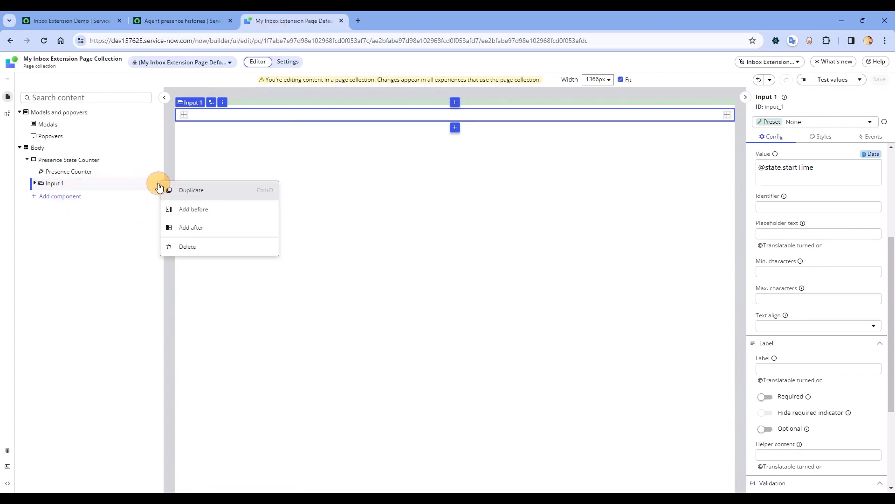
pyautogui.click(205, 246)
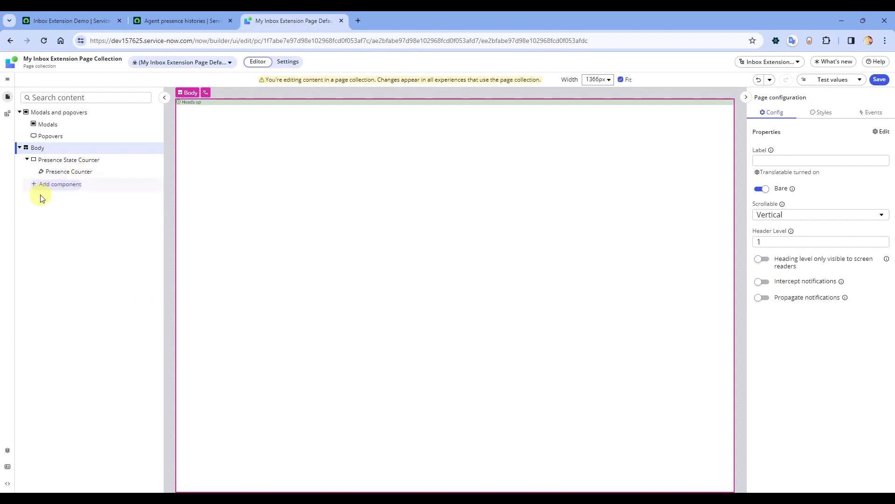
# Add a Page ready event mapping to the page body, leaving it without an event handler
pyautogui.click(52, 148)
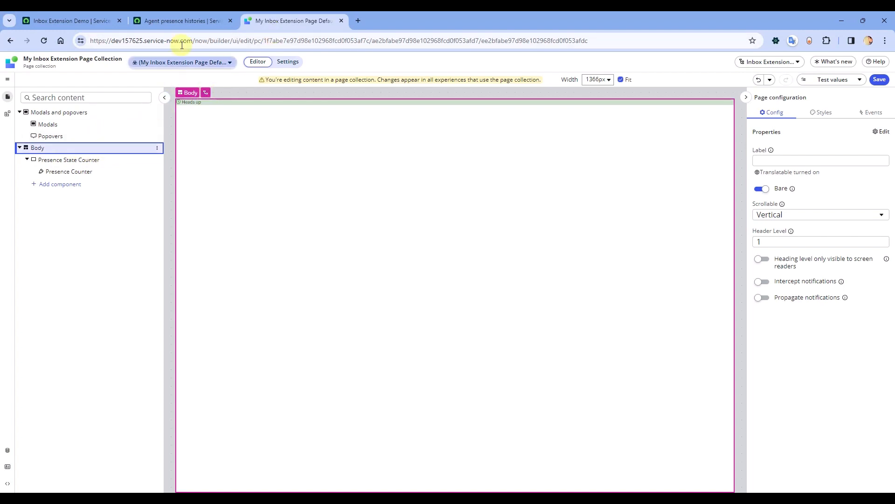
pyautogui.click(182, 20)
pyautogui.click(75, 21)
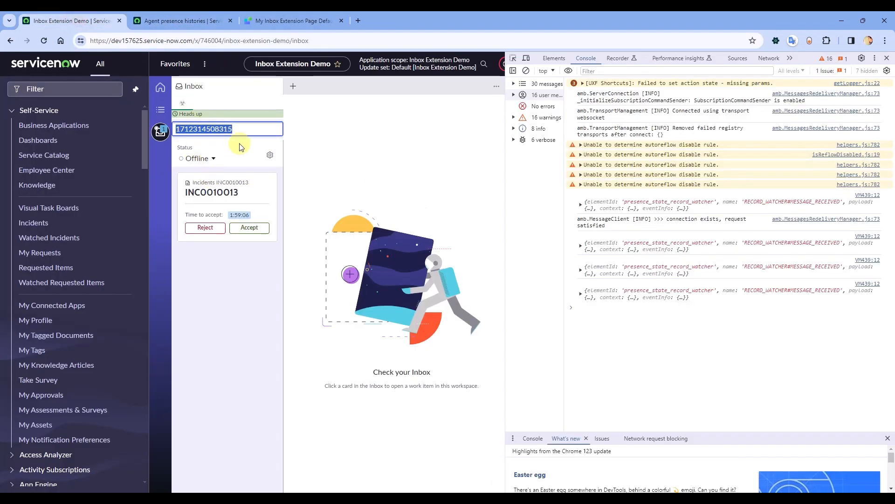
pyautogui.click(280, 23)
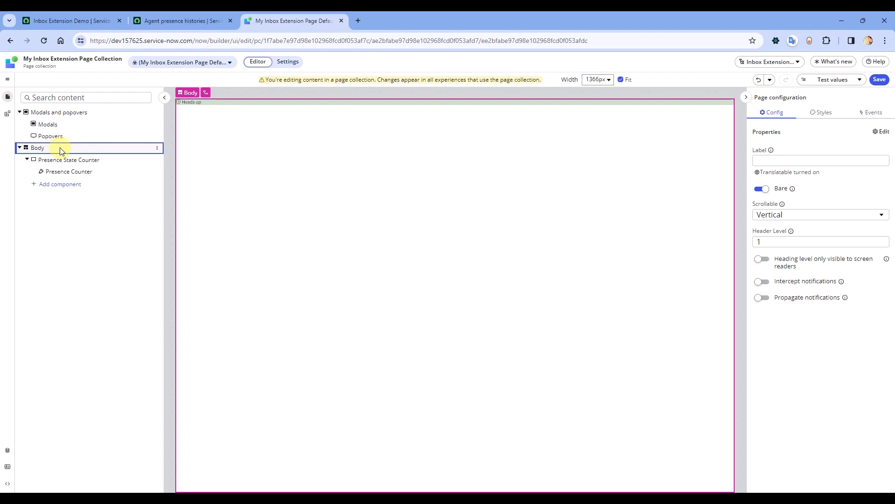
pyautogui.click(868, 113)
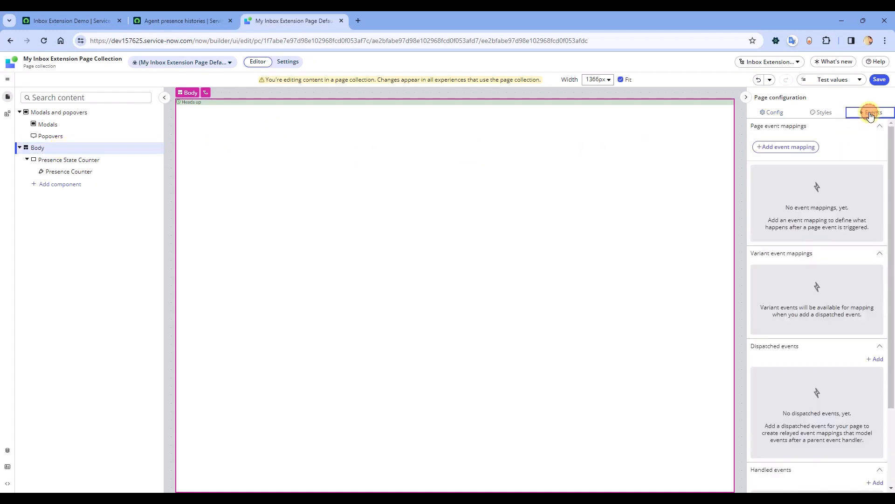
pyautogui.click(791, 147)
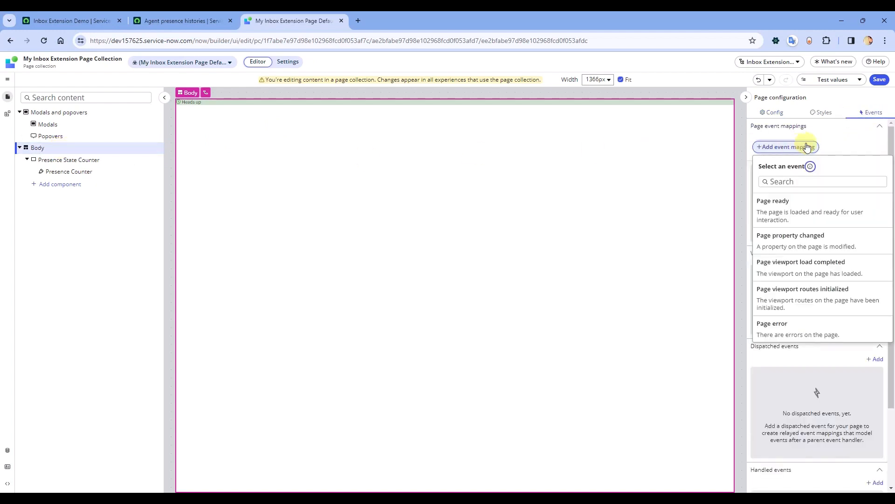
pyautogui.click(804, 202)
pyautogui.click(785, 189)
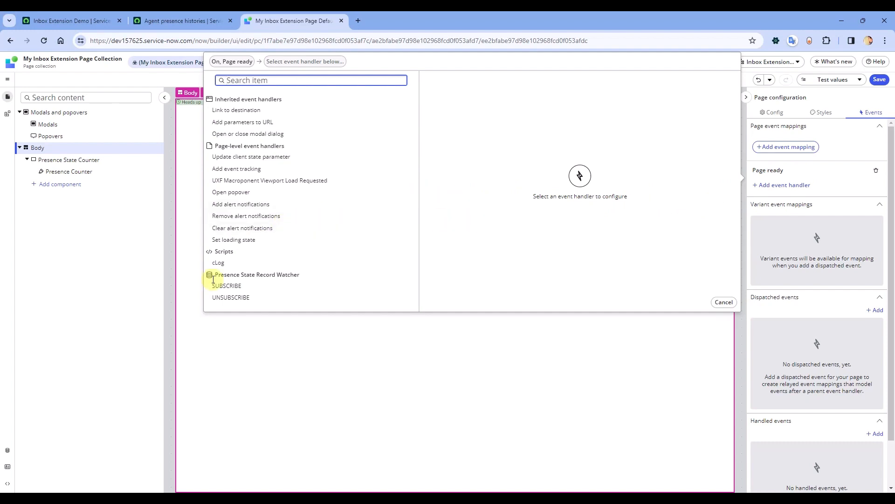
pyautogui.click(8, 412)
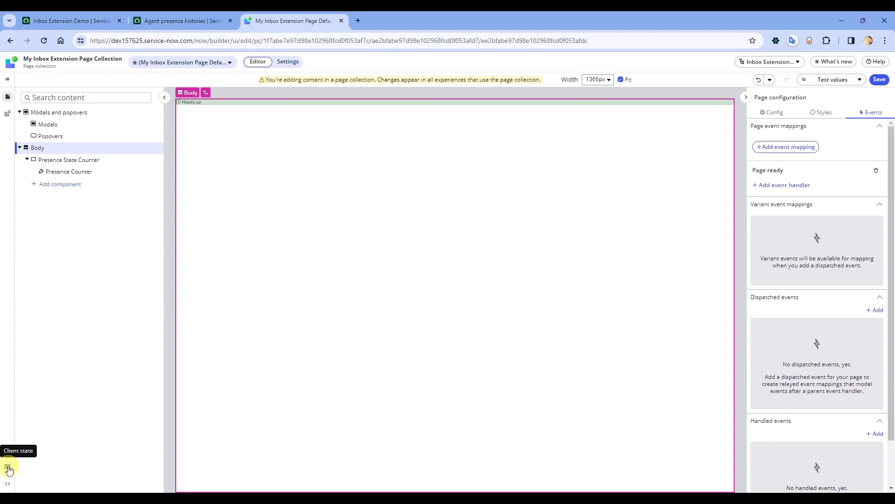
# Add a new client script to the page and name it Handle counting
pyautogui.click(8, 486)
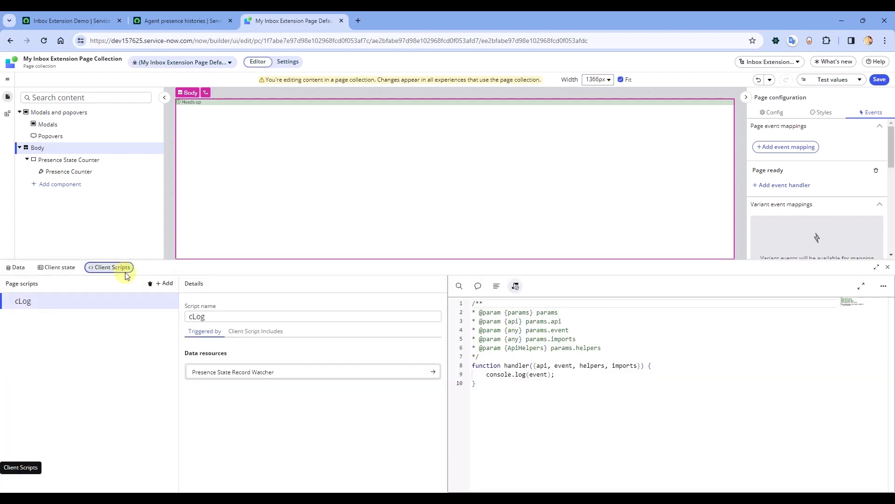
pyautogui.click(167, 284)
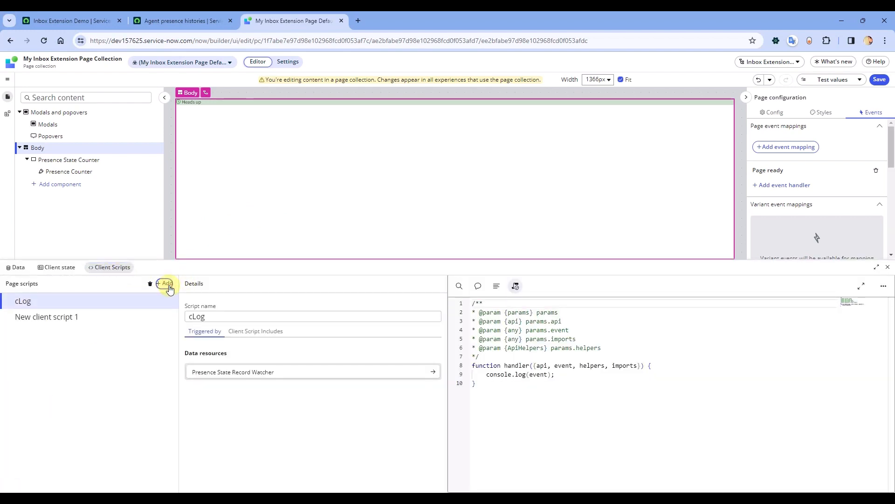
pyautogui.click(70, 322)
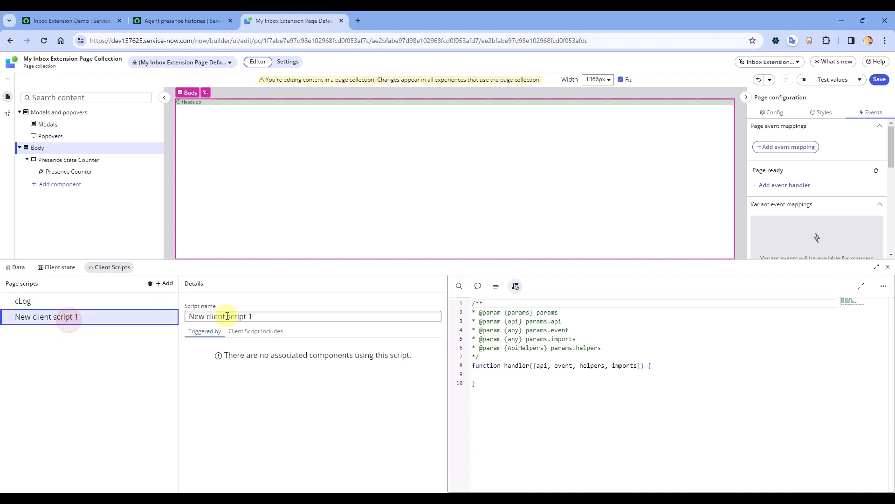
pyautogui.tripleClick(276, 315)
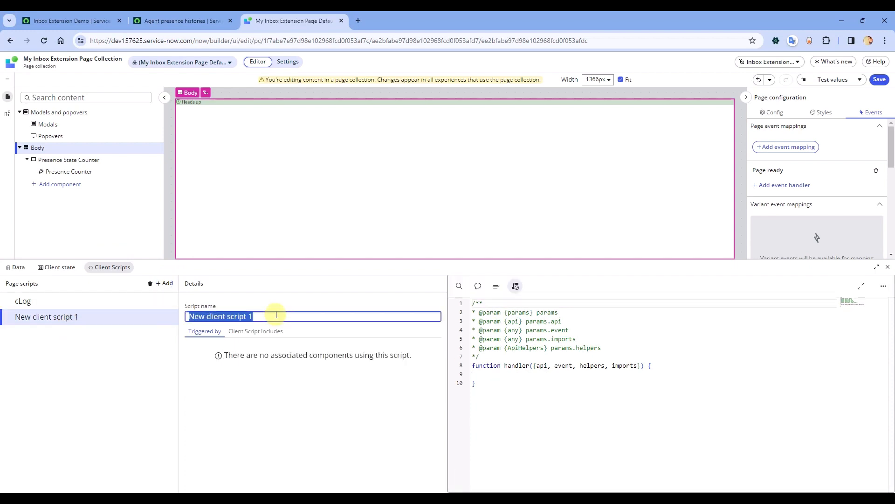
pyautogui.write('Handl')
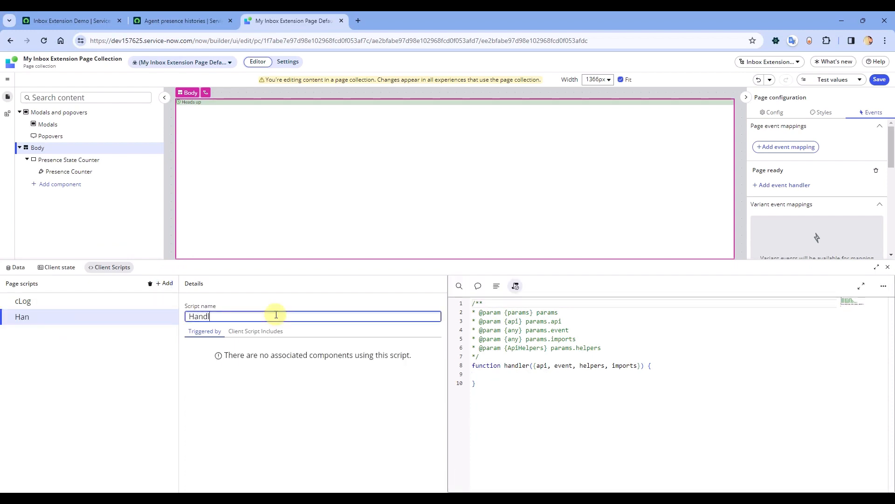
pyautogui.write('e counting')
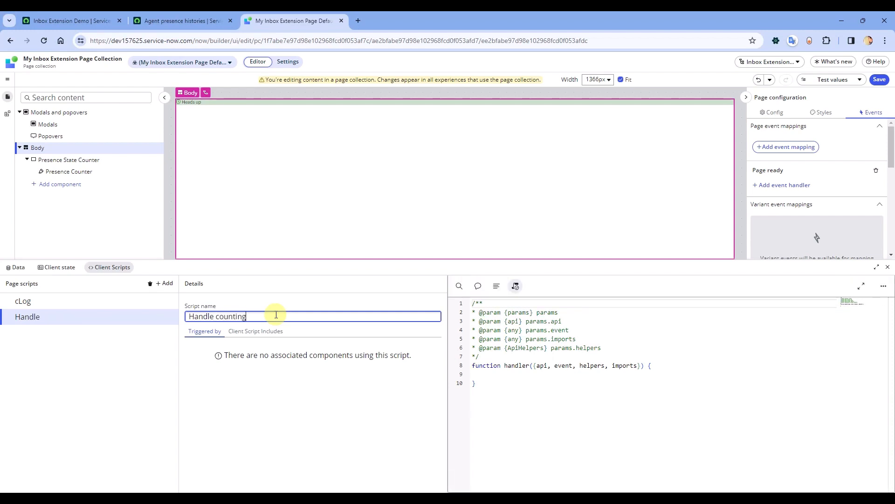
# Try to replace the entire Handle counting script template with the copied counting code
pyautogui.click(543, 374)
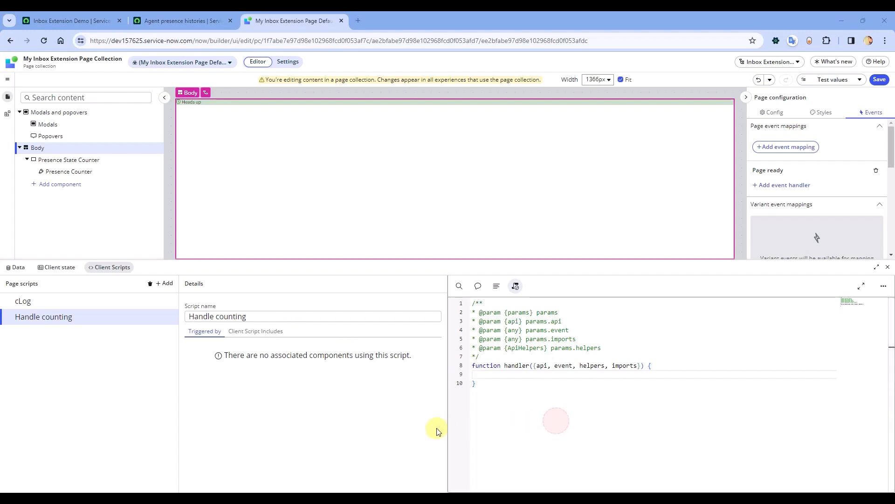
pyautogui.click(487, 381)
pyautogui.hotkey('ctrl', 'a')
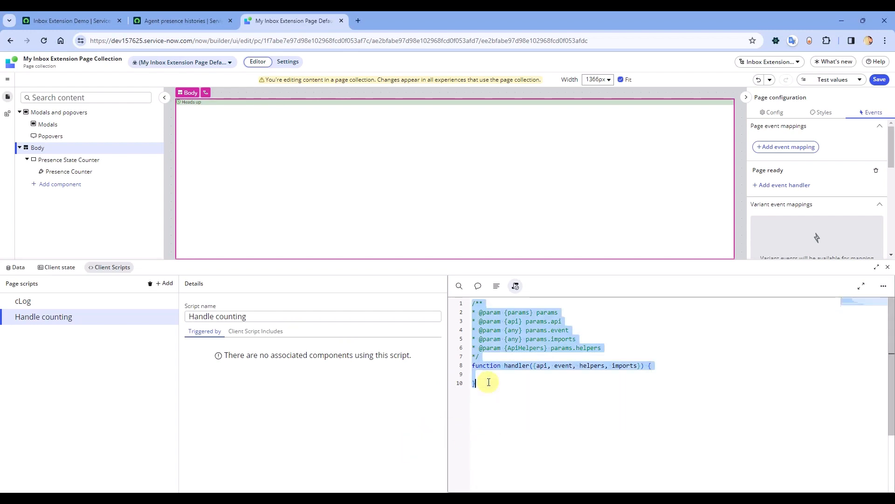
pyautogui.hotkey('ctrl', 'v')
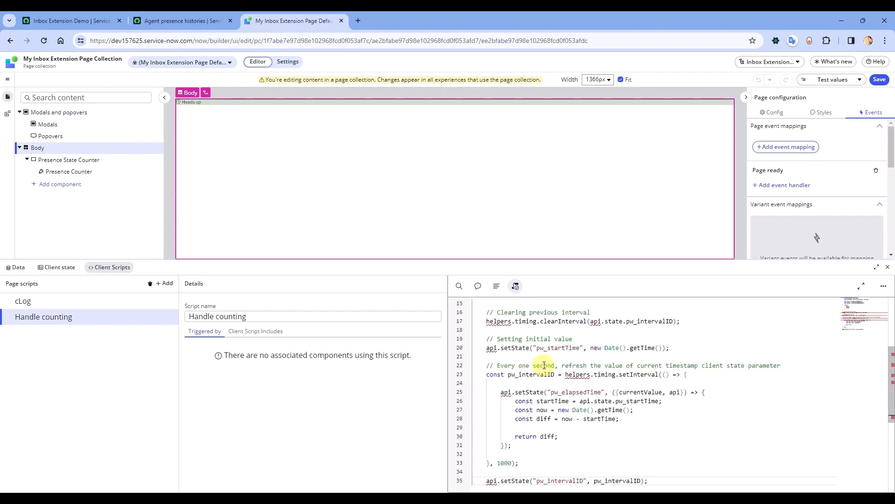
pyautogui.scroll(3, 548, 358)
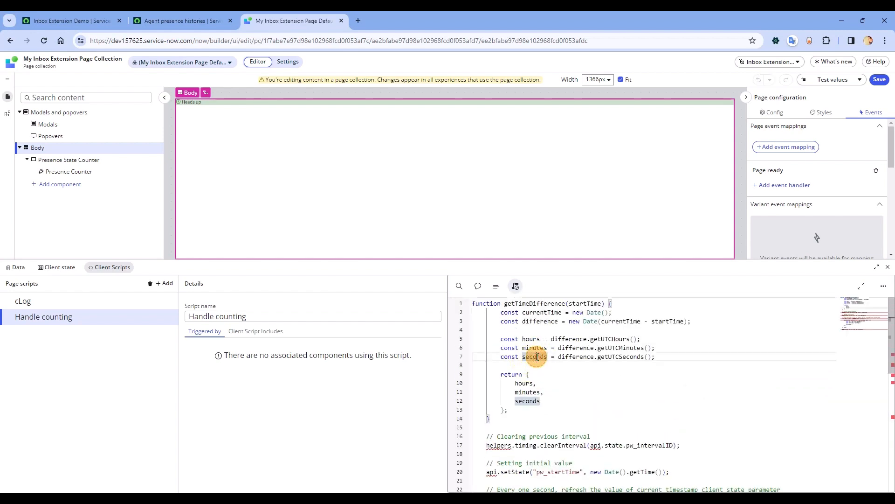
pyautogui.hotkey('ctrl', 'z')
pyautogui.click(532, 389)
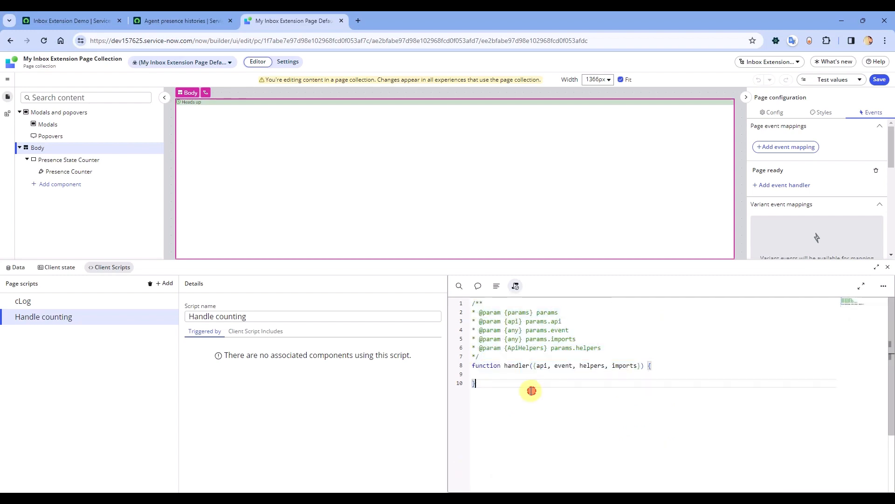
# Paste the copied counting code into the body of the Handle counting script's handler function
pyautogui.click(473, 373)
pyautogui.hotkey('ctrl', 'v')
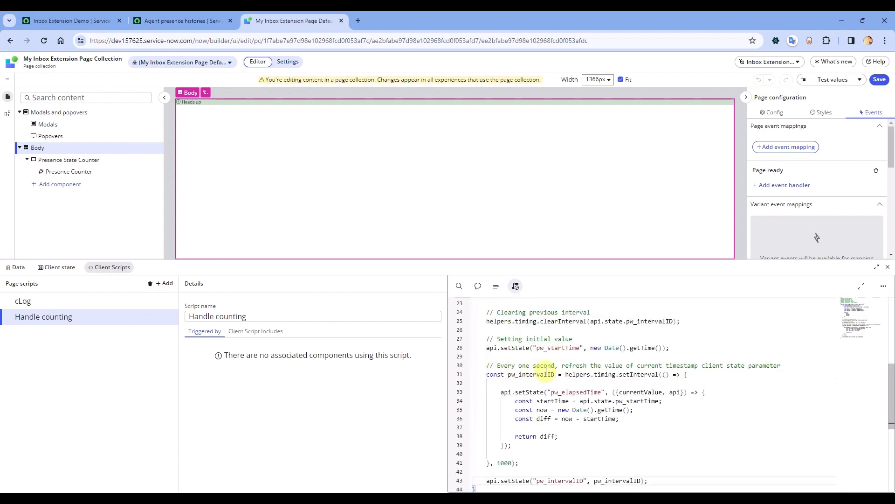
pyautogui.scroll(5, 546, 371)
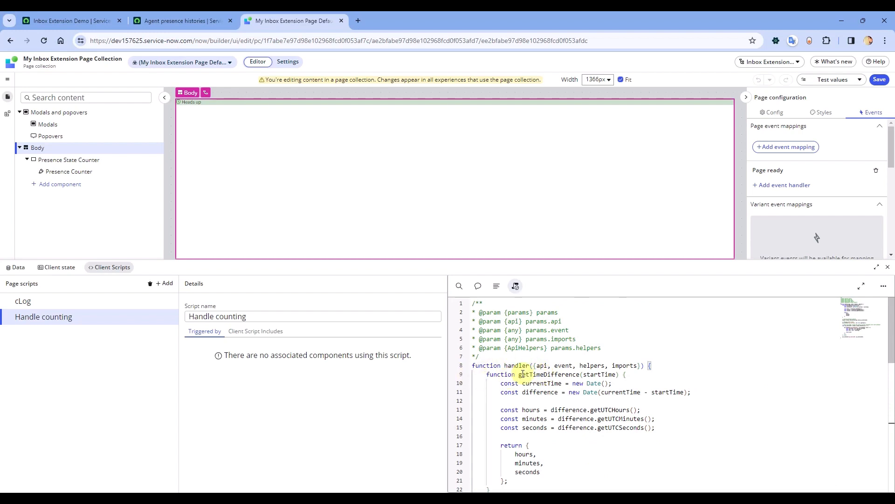
pyautogui.scroll(-2, 523, 374)
pyautogui.doubleClick(562, 327)
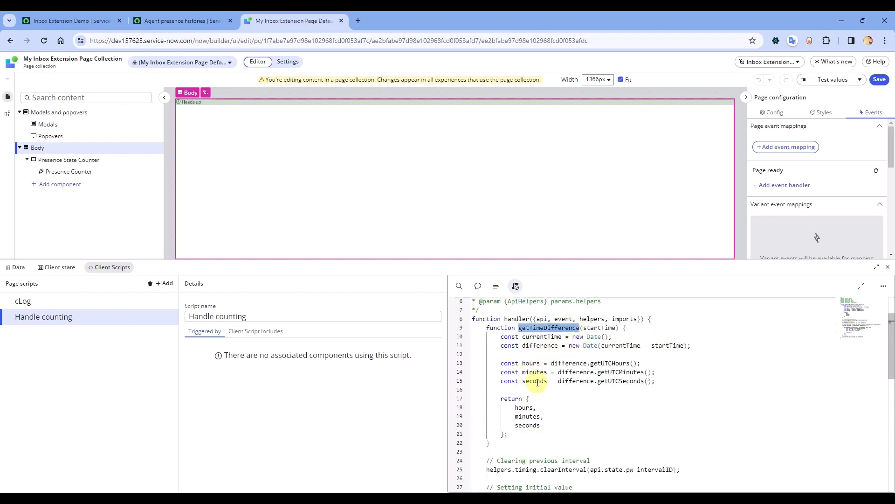
# Expand the client script editor and insert a blank line above the getTimeDifference function
pyautogui.click(877, 267)
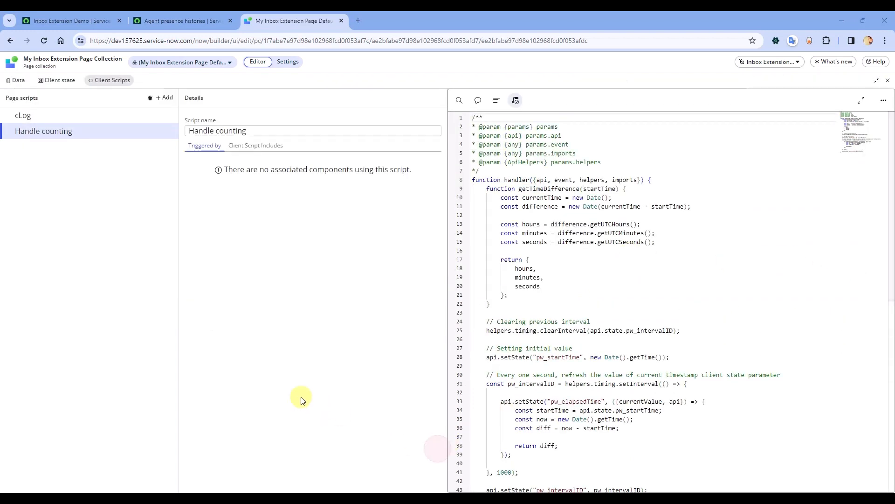
pyautogui.scroll(-3, 646, 281)
pyautogui.scroll(2, 646, 282)
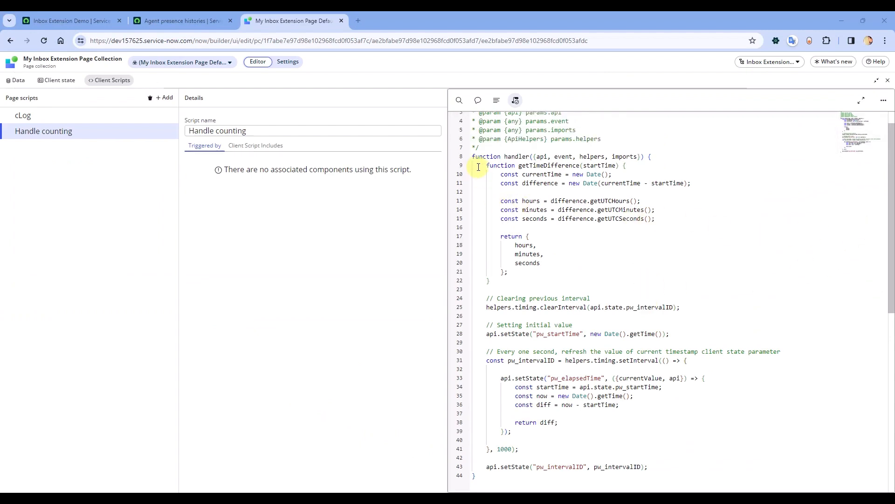
pyautogui.click(487, 166)
pyautogui.press('Return')
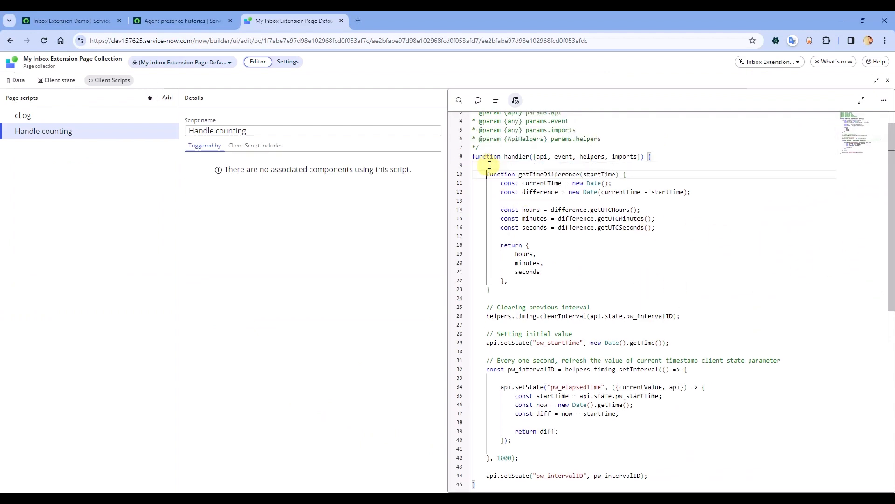
pyautogui.click(738, 249)
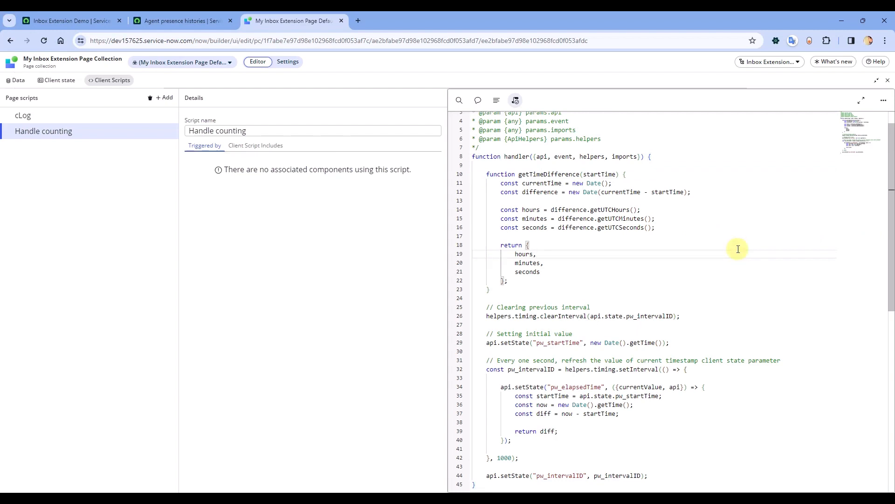
# Rename the state parameter in the initial-value setState call to startTime by removing its pw_ prefix
pyautogui.doubleClick(557, 343)
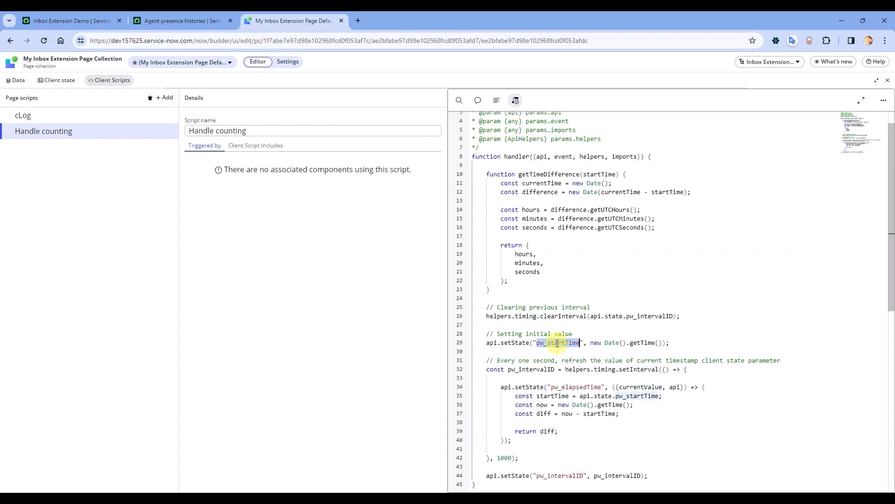
pyautogui.click(557, 343)
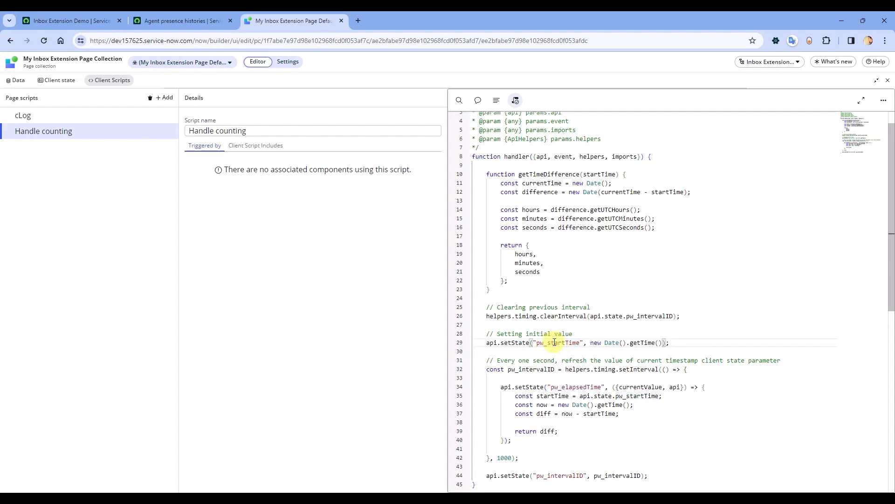
pyautogui.press('BackSpace')
pyautogui.press('BackSpace')
pyautogui.press('BackSpace')
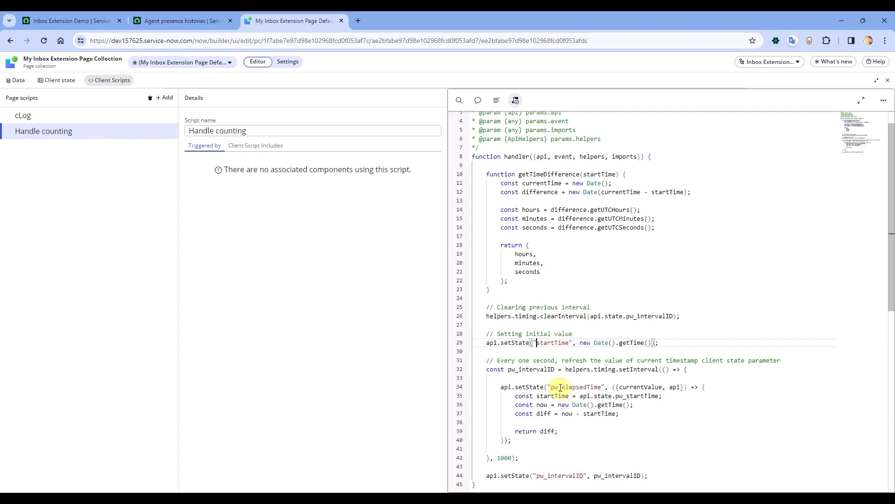
# Remove the pw_ prefix from the quoted names in the remaining setState calls, making them elapsedTime and intervalID
pyautogui.click(561, 387)
pyautogui.press('BackSpace')
pyautogui.press('BackSpace')
pyautogui.press('BackSpace')
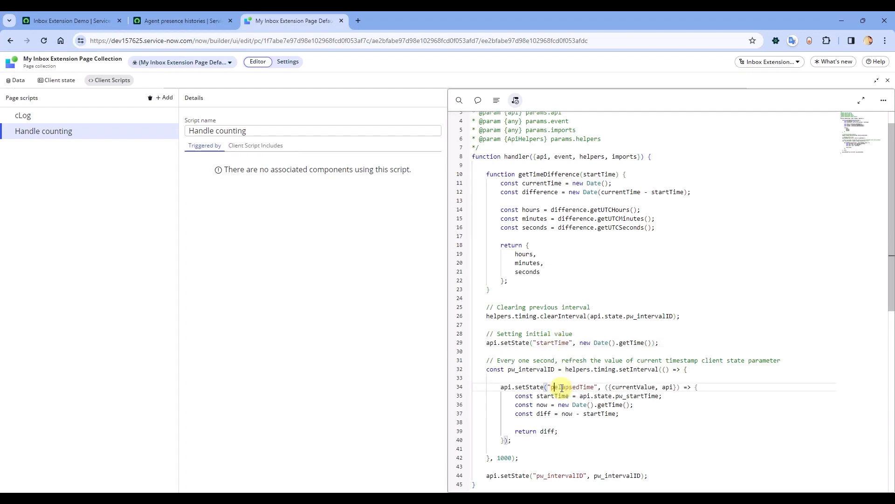
pyautogui.click(549, 474)
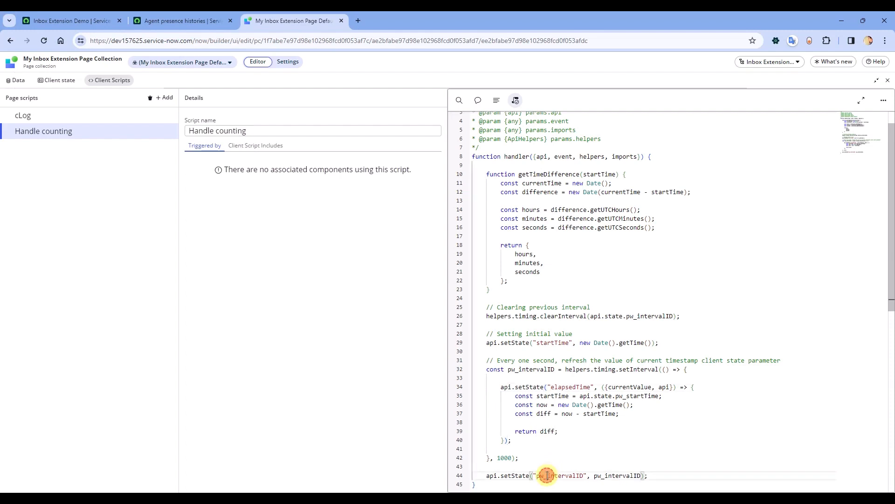
pyautogui.press('BackSpace')
pyautogui.press('BackSpace')
pyautogui.press('BackSpace')
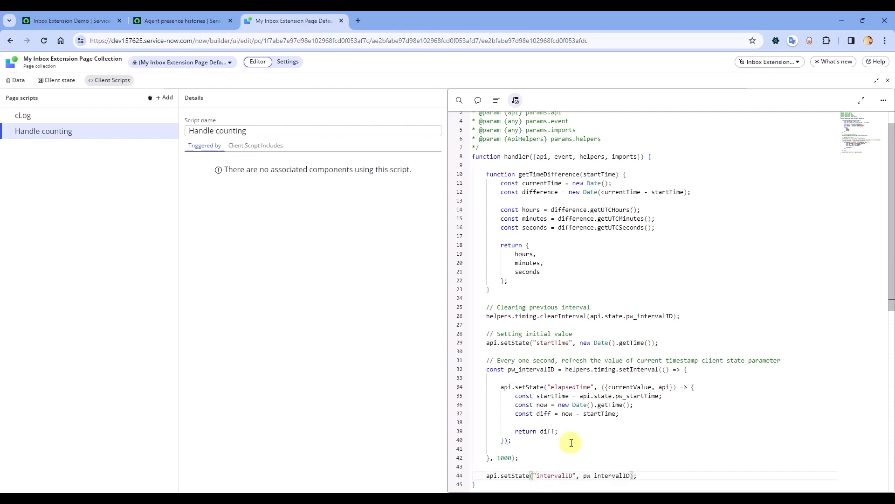
pyautogui.doubleClick(570, 387)
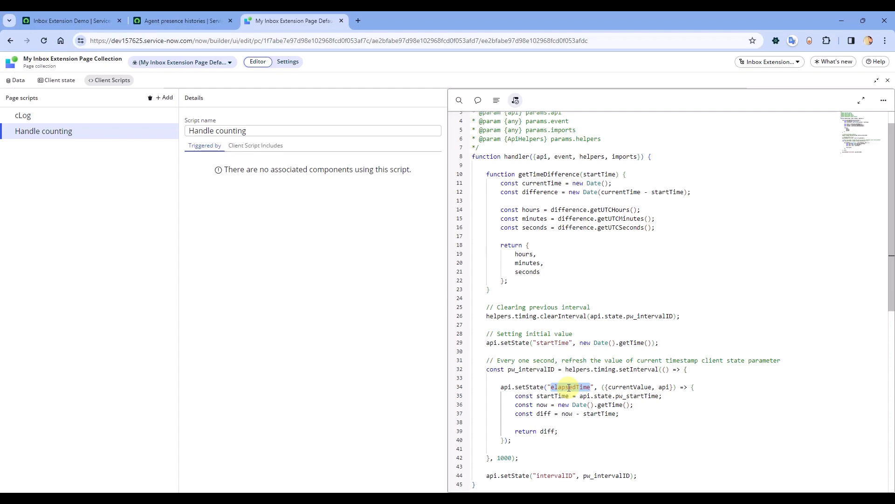
# Check the startTime, intervalID and elapsedTime names in the setState calls, and restore the reduced script panel below the page canvas
pyautogui.doubleClick(558, 343)
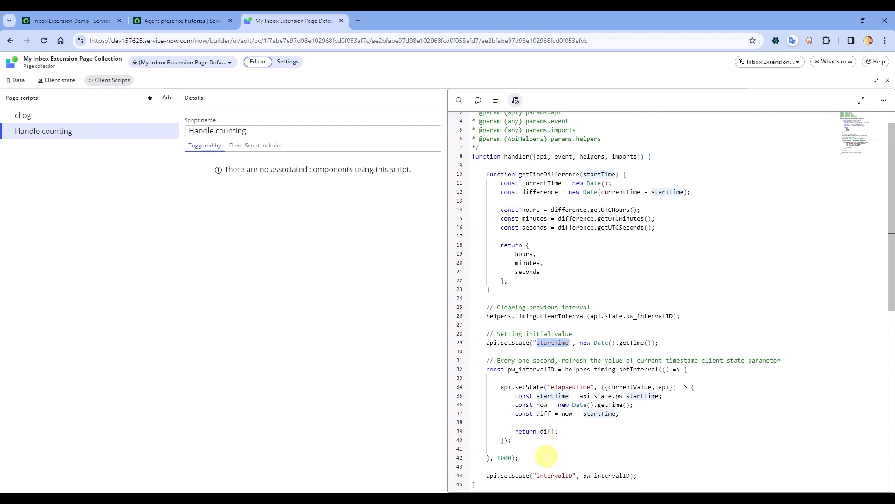
pyautogui.doubleClick(543, 476)
pyautogui.doubleClick(561, 386)
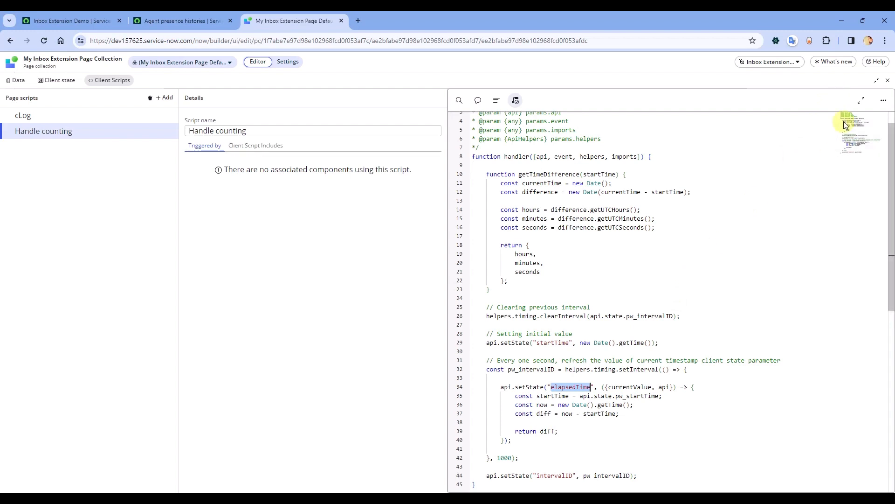
pyautogui.click(861, 103)
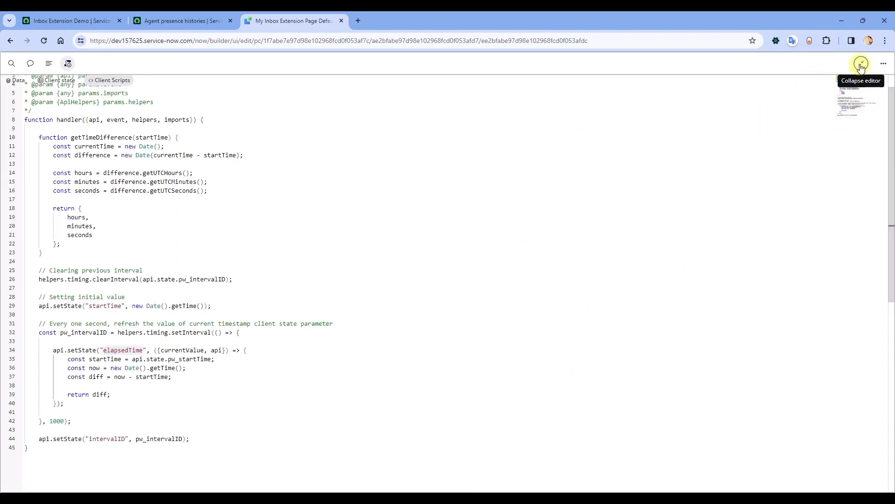
pyautogui.click(860, 62)
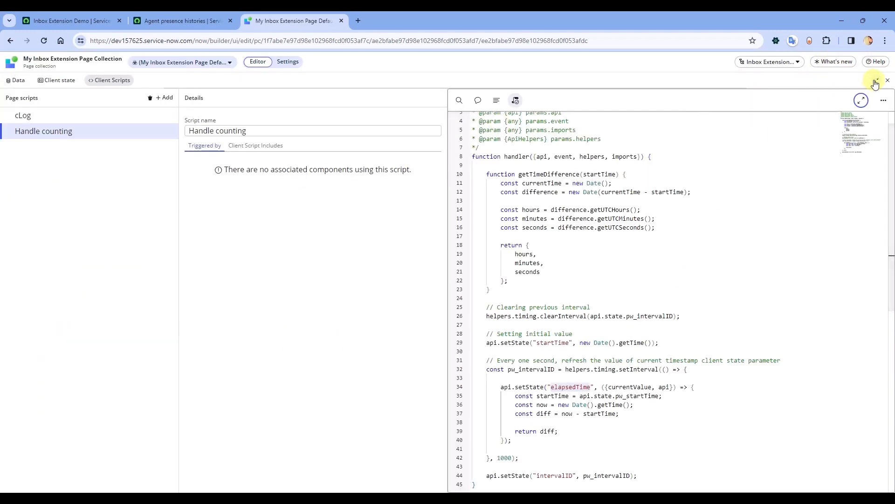
pyautogui.click(876, 81)
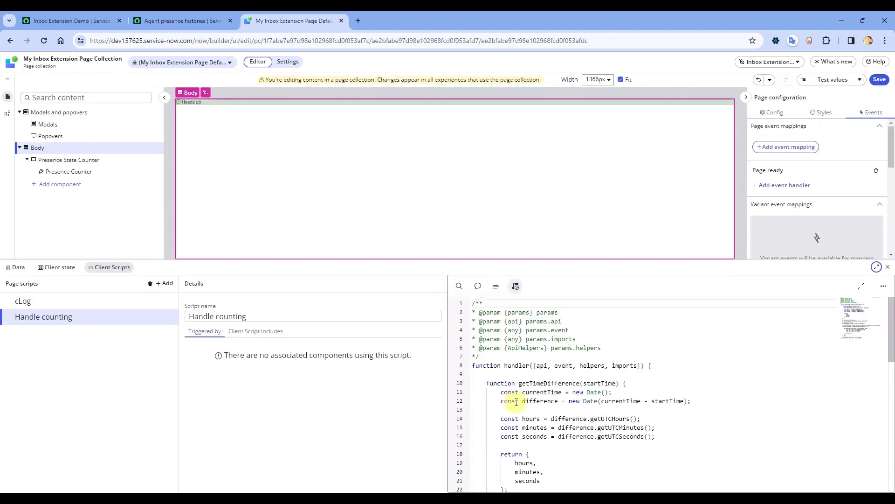
# Add a client state parameter named elapsedTime to the page
pyautogui.click(63, 268)
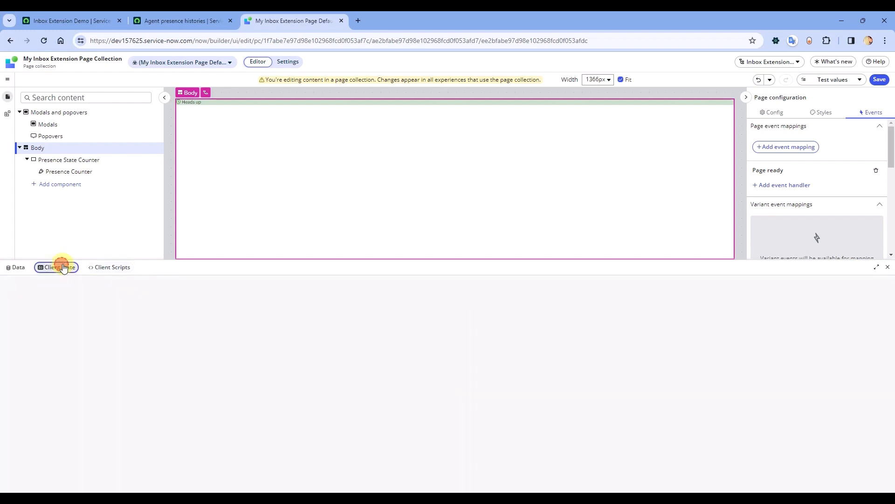
pyautogui.click(372, 284)
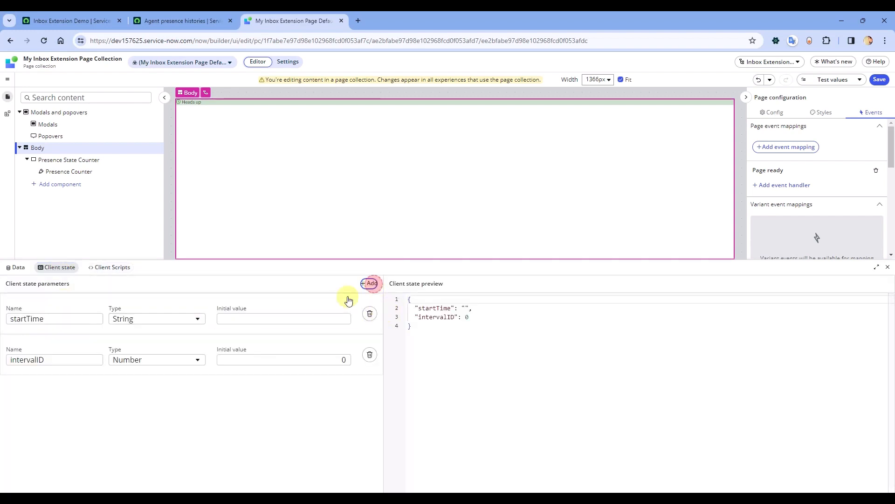
pyautogui.doubleClick(36, 400)
pyautogui.write('elapsedTime')
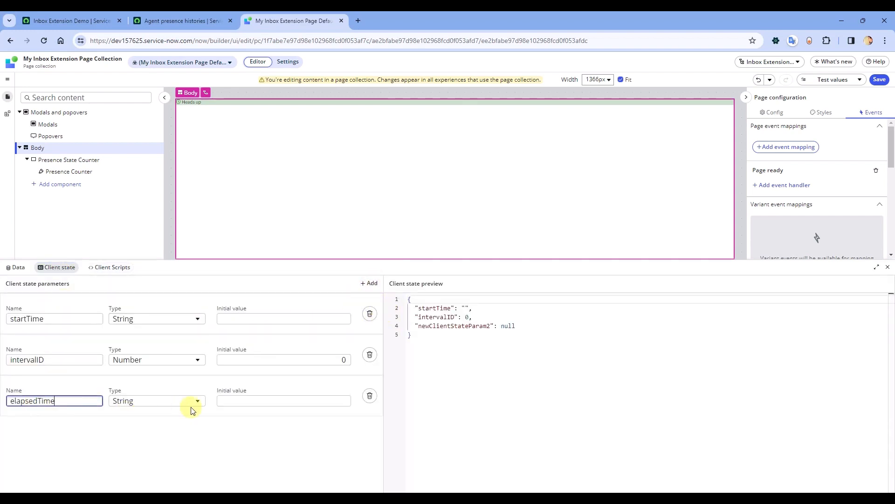
pyautogui.click(269, 437)
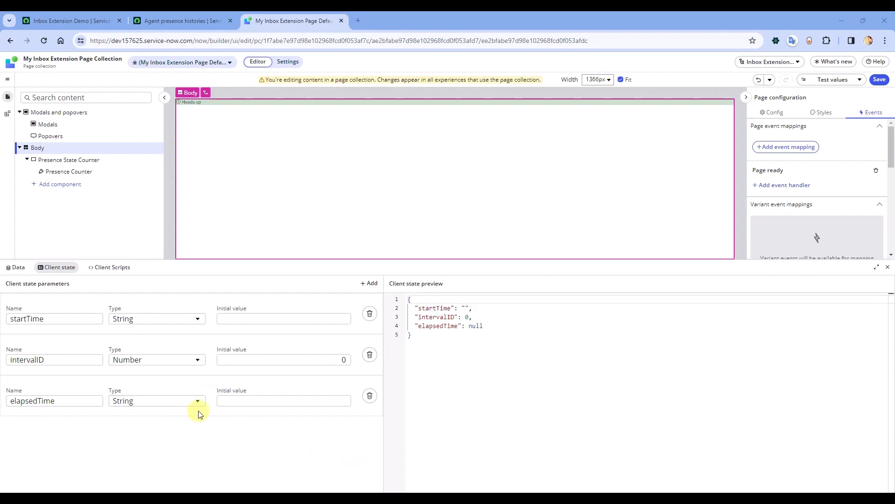
# Set the startTime and elapsedTime client state parameters to type Number with an initial value of 0
pyautogui.click(145, 321)
pyautogui.click(142, 345)
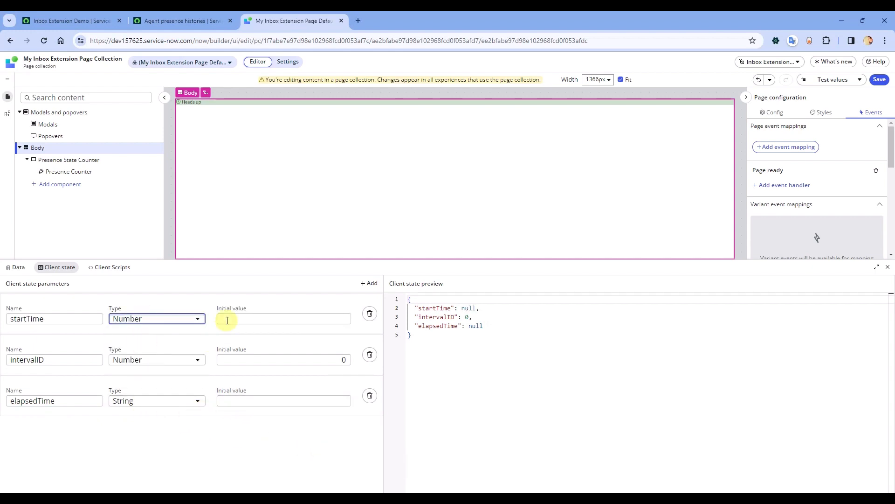
pyautogui.click(252, 316)
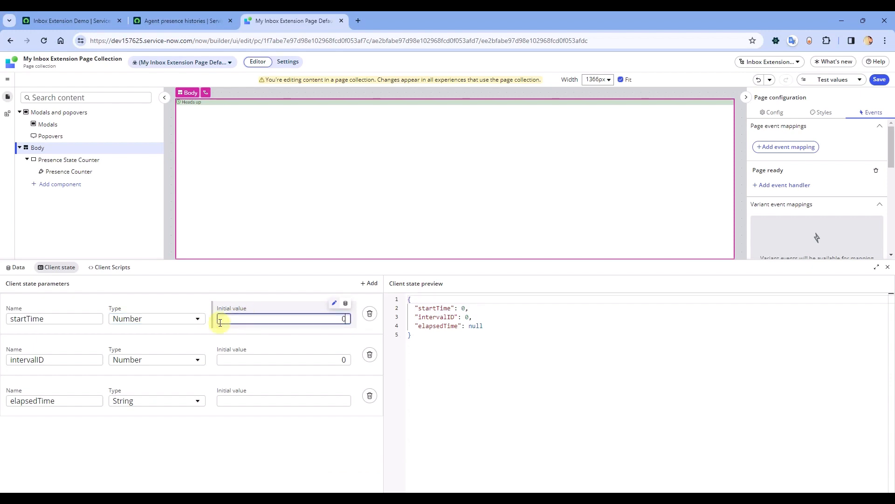
pyautogui.click(144, 399)
pyautogui.click(144, 427)
pyautogui.click(281, 403)
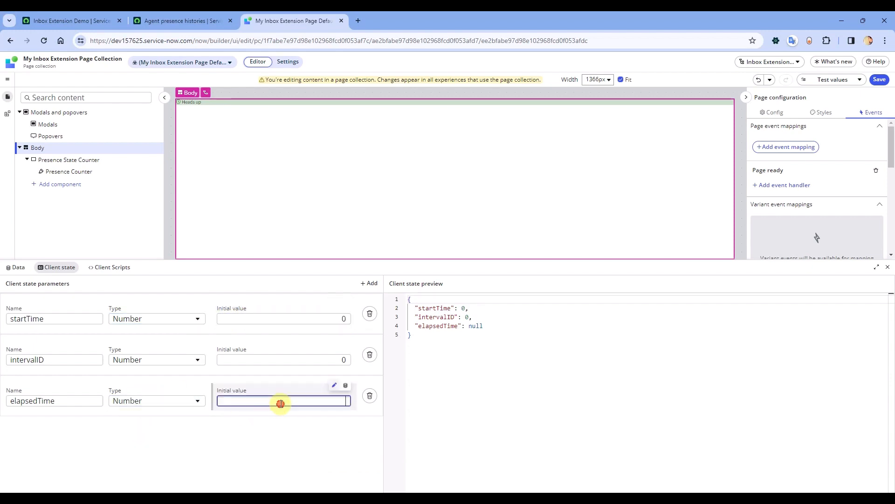
pyautogui.click(226, 421)
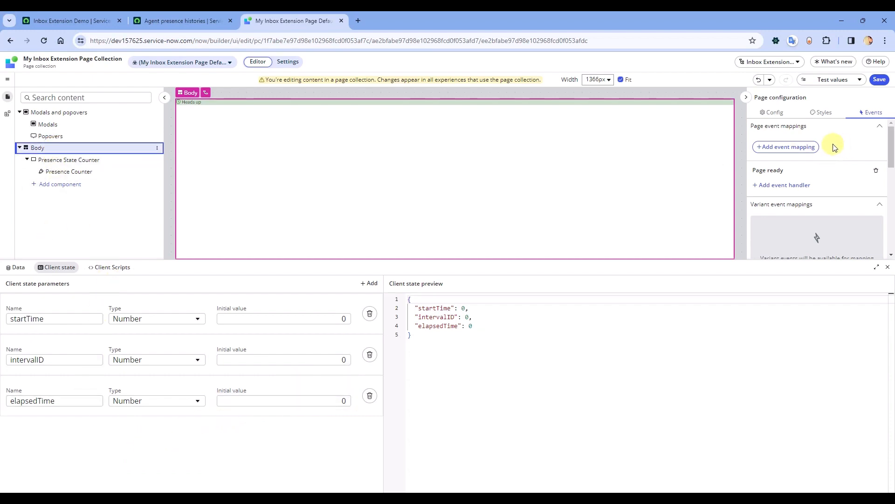
# Add the Handle counting client script as an event handler for the Page ready event
pyautogui.click(786, 186)
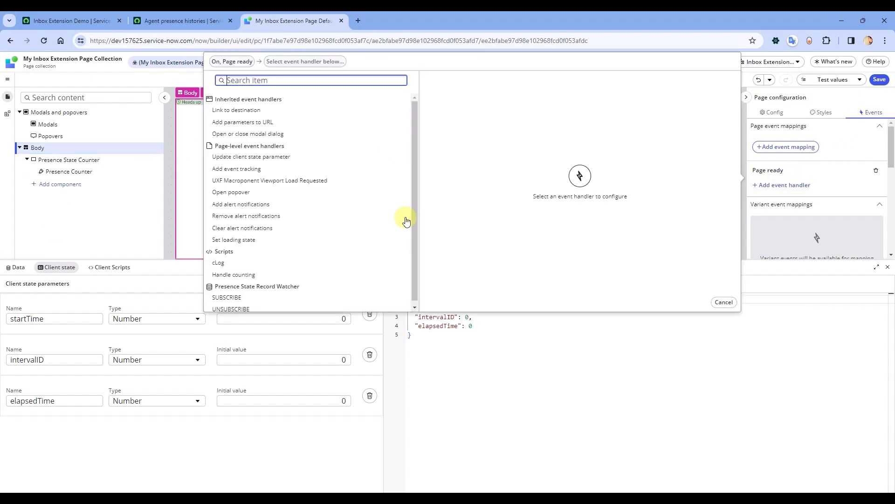
pyautogui.click(234, 270)
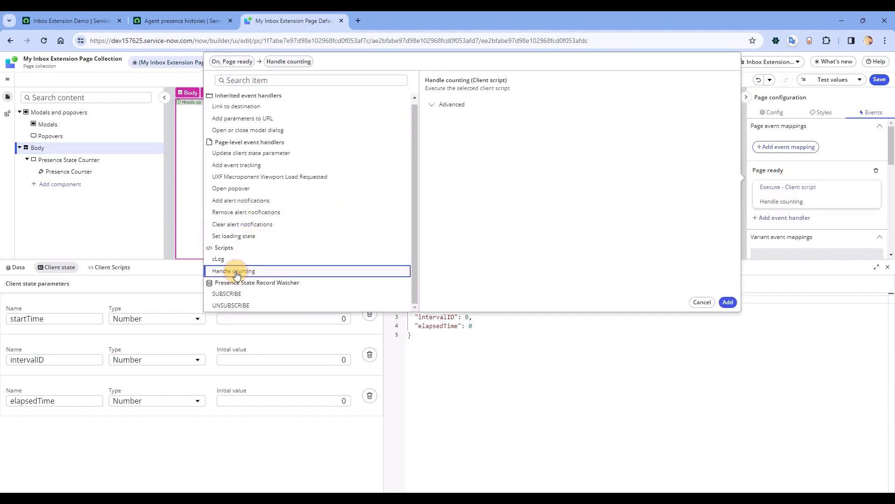
pyautogui.click(728, 302)
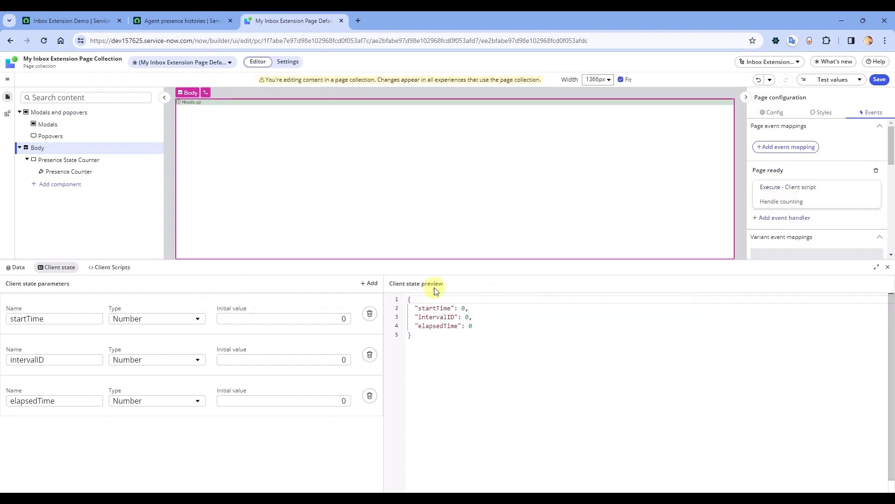
# Review the Handle counting script with getTimeDifference folded, checking the initial startTime value and the setInterval delay
pyautogui.click(113, 270)
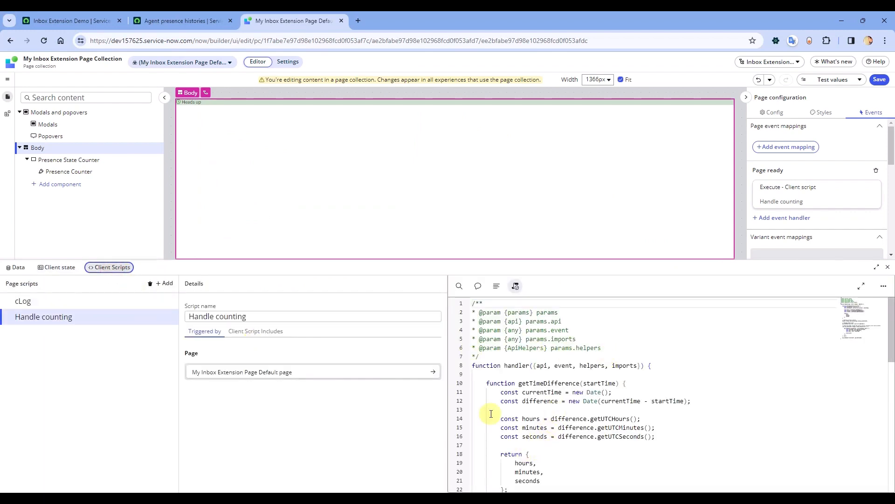
pyautogui.click(466, 383)
pyautogui.scroll(-2, 579, 385)
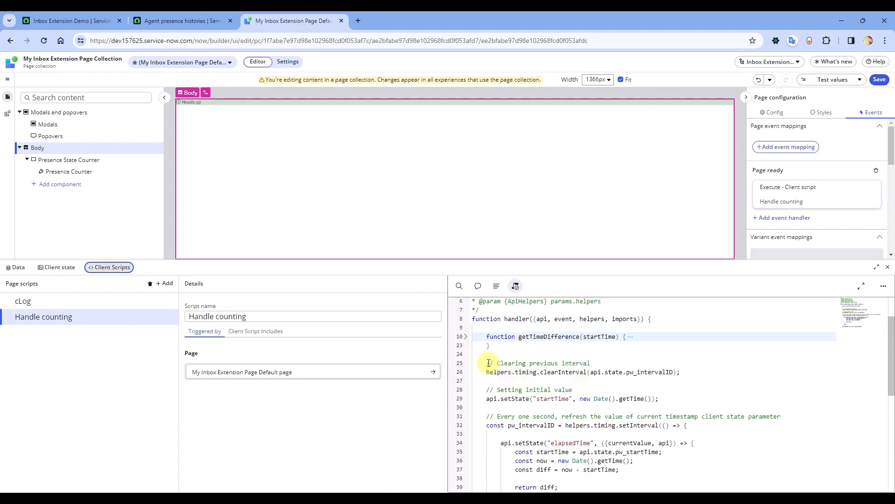
pyautogui.scroll(-1, 597, 383)
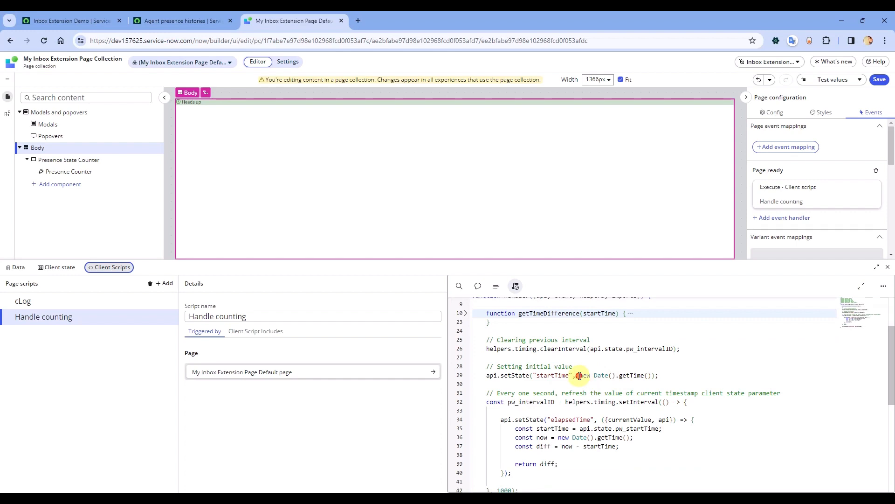
pyautogui.moveTo(580, 376); pyautogui.dragTo(649, 375)
pyautogui.scroll(-3, 662, 363)
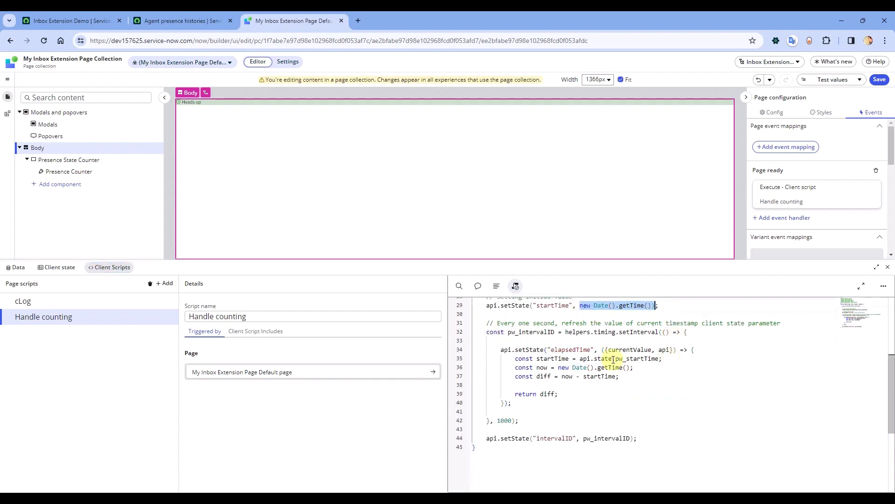
pyautogui.click(503, 421)
pyautogui.doubleClick(503, 422)
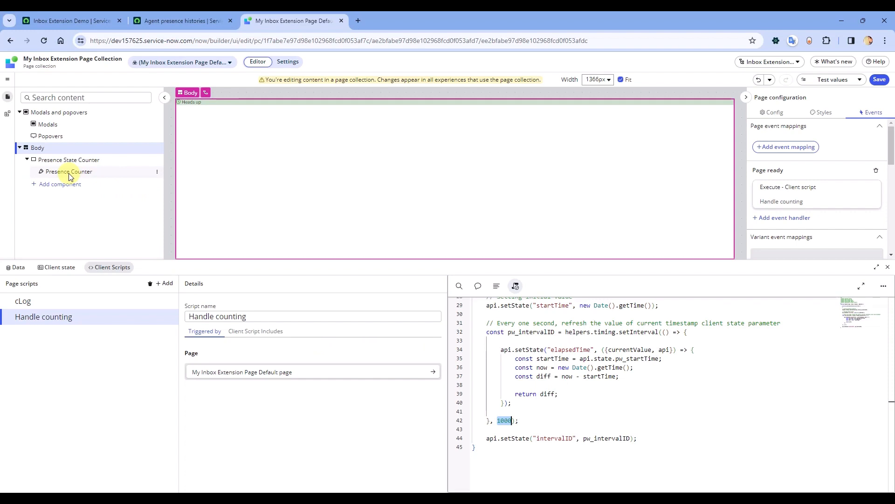
# Add an Input component after Presence Counter without a preset, and close the client scripts panel
pyautogui.click(157, 174)
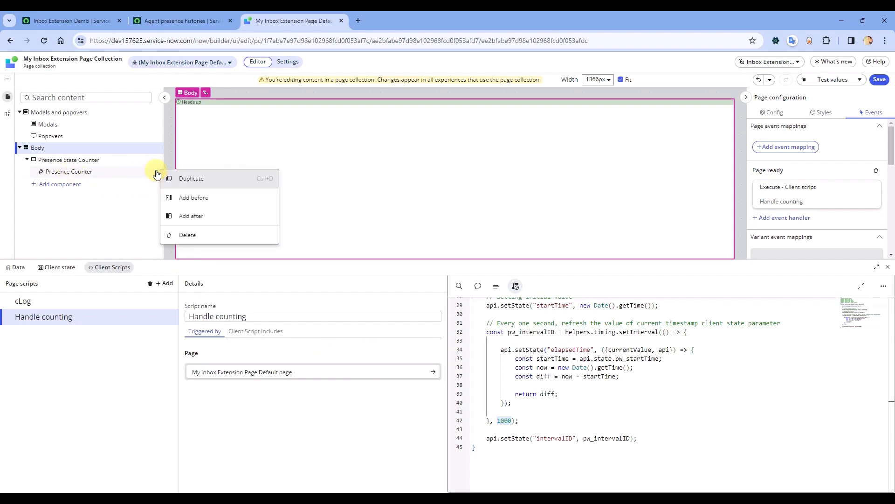
pyautogui.click(195, 216)
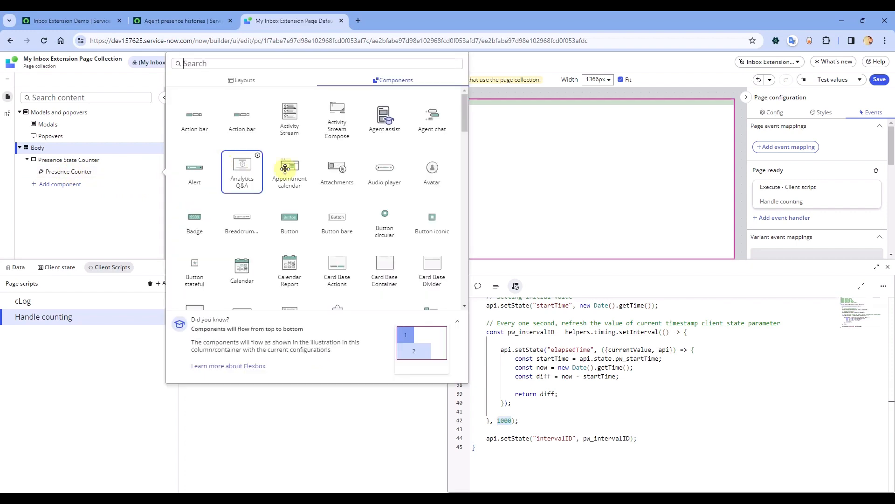
pyautogui.write('input')
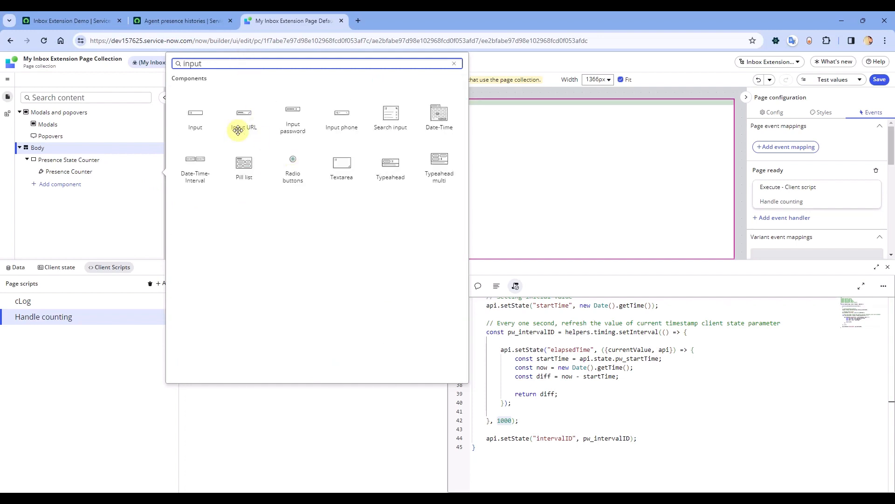
pyautogui.click(198, 119)
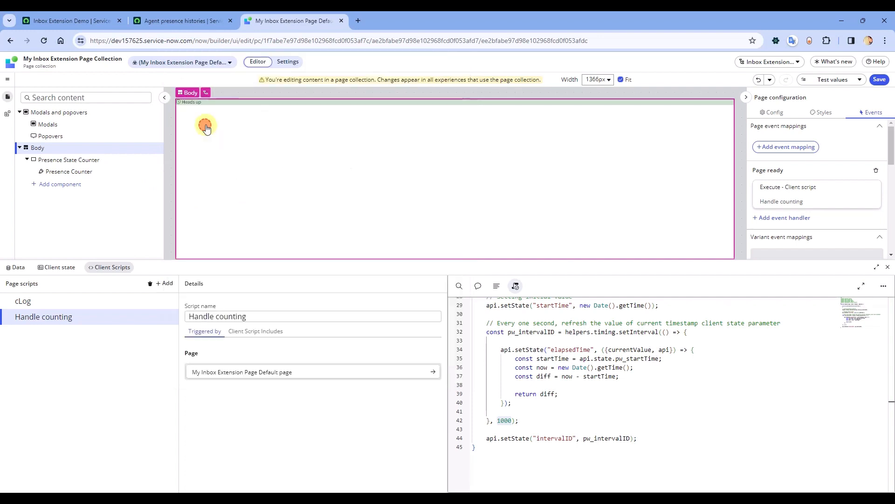
pyautogui.click(60, 185)
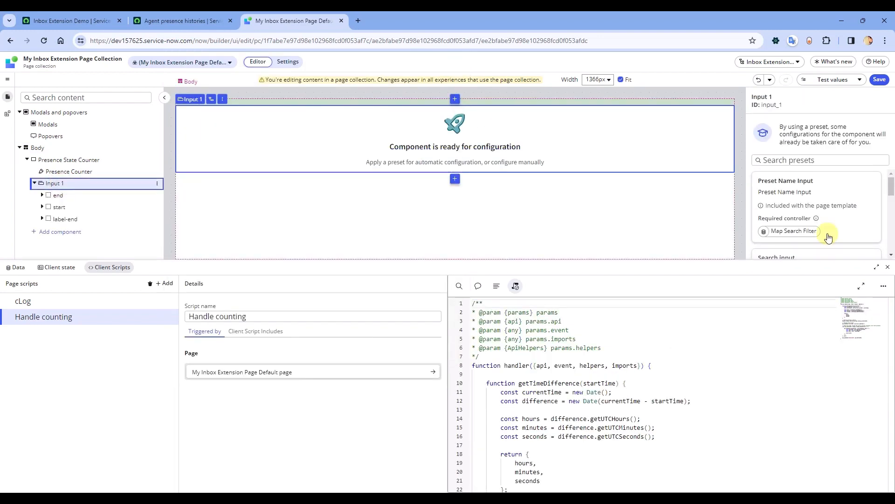
pyautogui.scroll(-1, 881, 214)
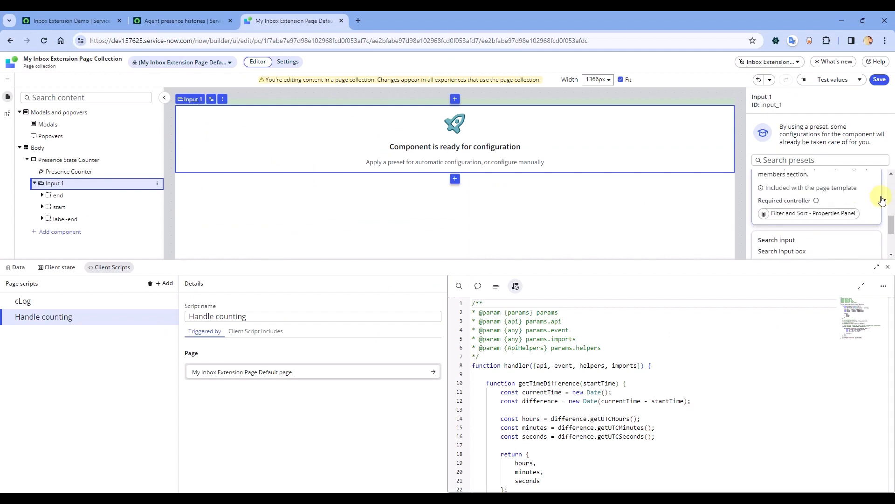
pyautogui.click(887, 266)
pyautogui.click(803, 475)
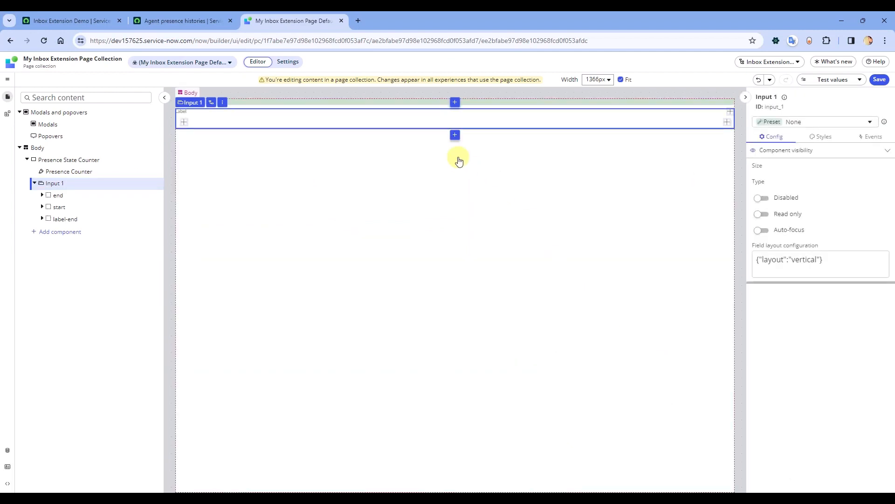
pyautogui.scroll(-2, 815, 380)
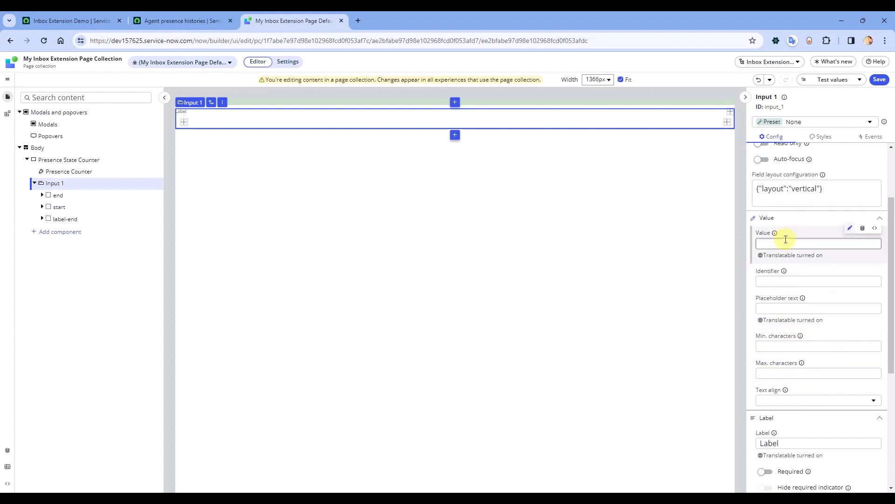
pyautogui.click(862, 227)
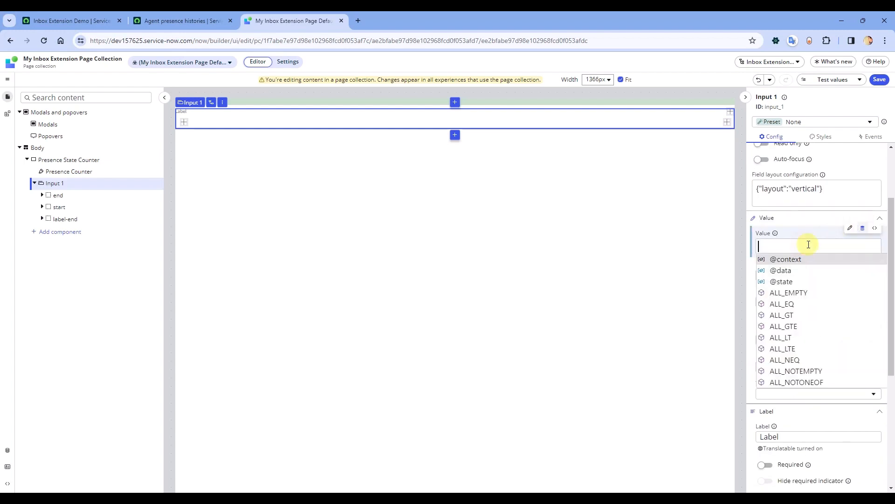
pyautogui.press('Down')
pyautogui.press('Down')
pyautogui.press('Return')
pyautogui.write('.elapsedTime')
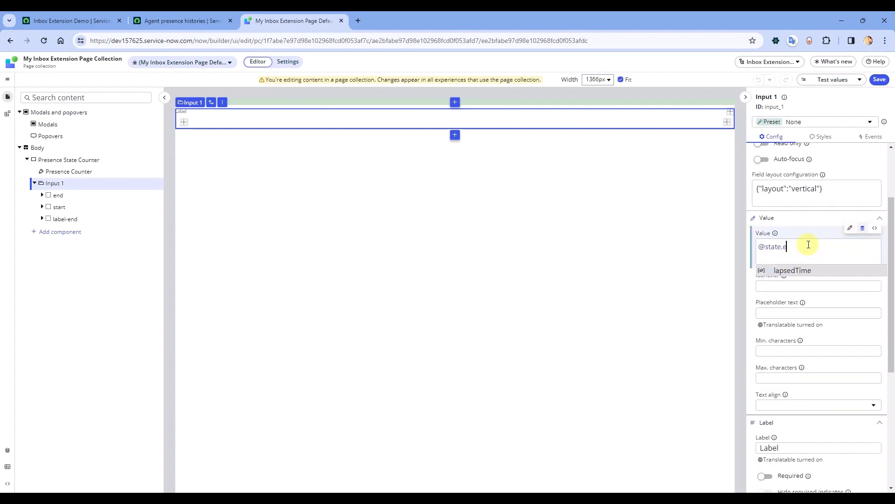
pyautogui.press('Return')
# Clear the new Input component's label text and save the page
pyautogui.moveTo(790, 449); pyautogui.dragTo(752, 449)
pyautogui.press('BackSpace')
pyautogui.click(879, 79)
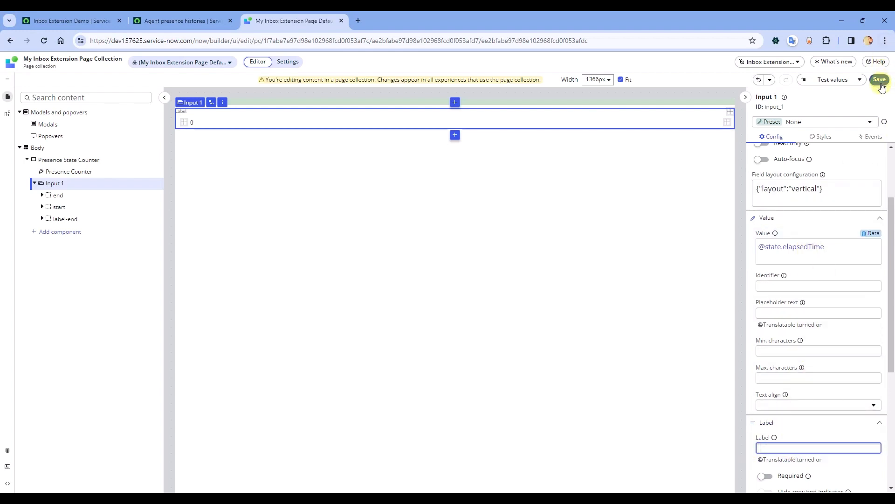
# Switch to the Inbox Extension Demo workspace and reload it to test the elapsed time counter
pyautogui.click(171, 22)
pyautogui.click(90, 21)
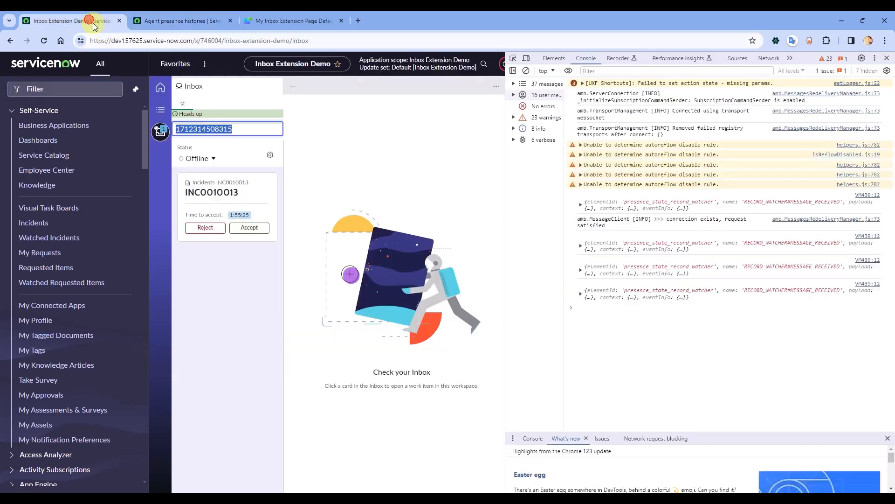
pyautogui.click(150, 40)
pyautogui.press('Return')
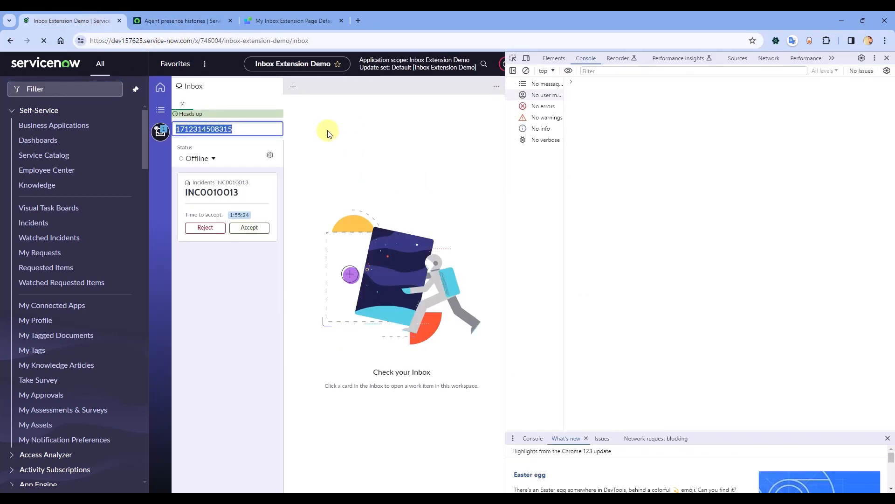
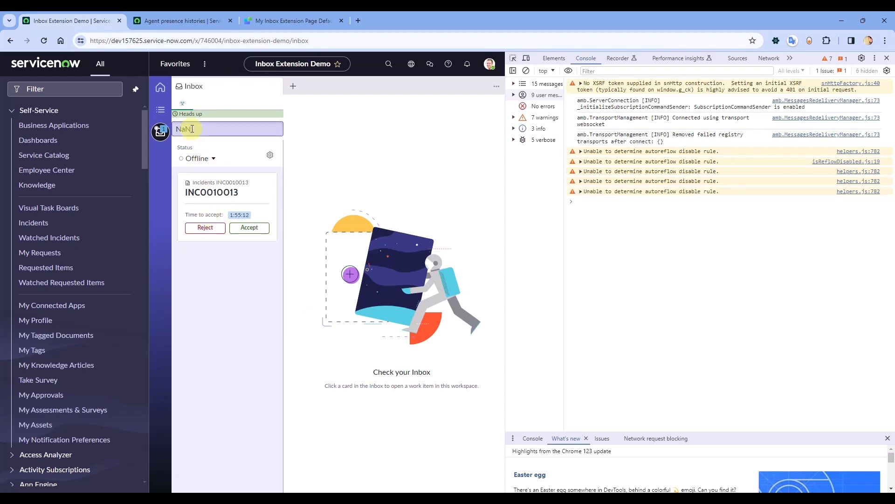
# Set the agent status to Away in the inbox to test the elapsed time counter
pyautogui.click(213, 159)
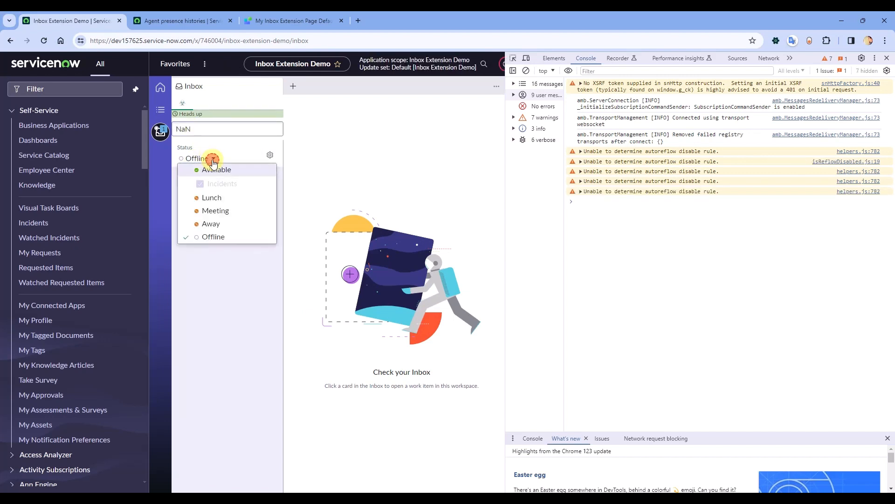
pyautogui.click(211, 223)
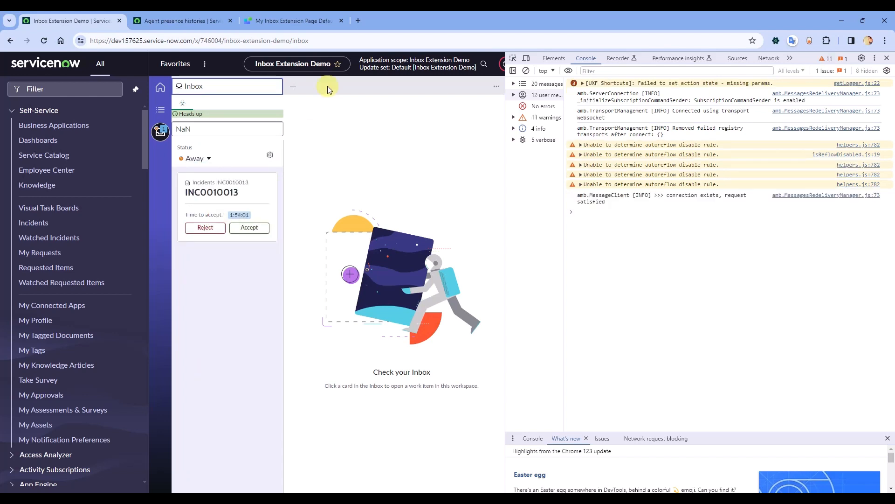
# In the page builder's Handle counting script, read api.state.startTime for startTime and pass intervalID to the final setState call
pyautogui.click(280, 19)
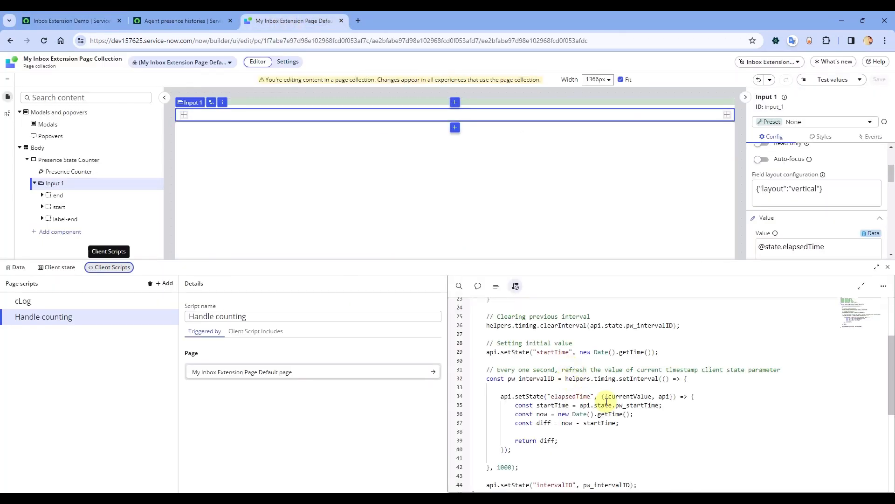
pyautogui.click(632, 409)
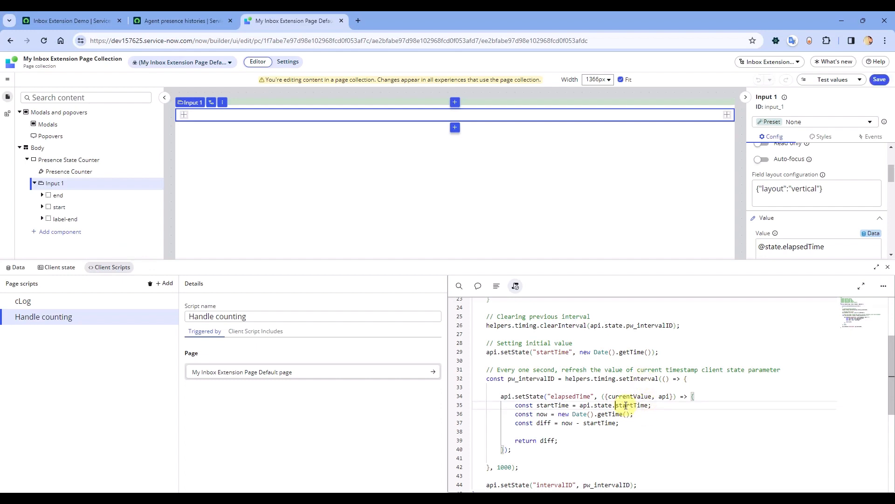
pyautogui.scroll(-3, 626, 405)
pyautogui.click(595, 415)
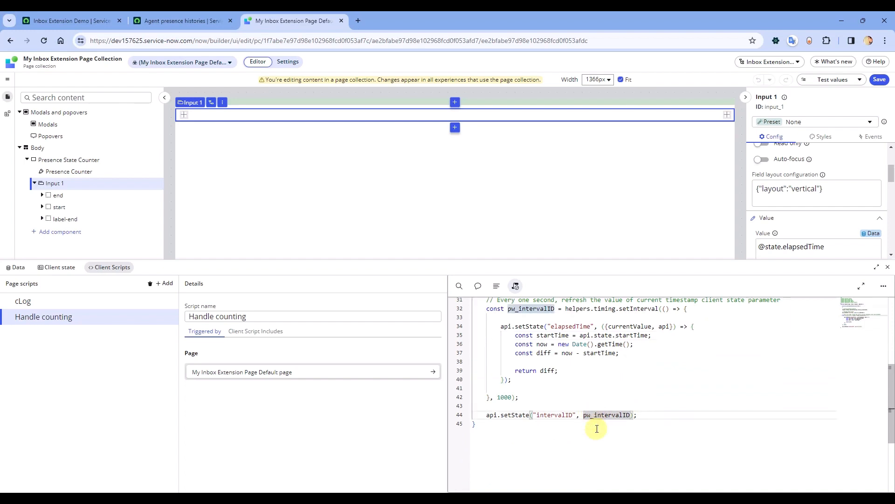
pyautogui.press('BackSpace')
pyautogui.press('BackSpace')
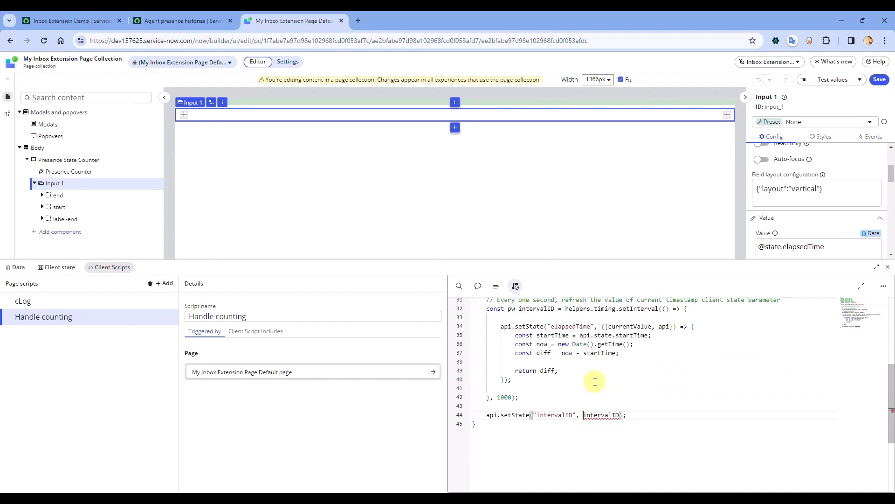
# Rename the constant that stores the setInterval result to intervalID in the Handle counting script
pyautogui.scroll(1, 596, 385)
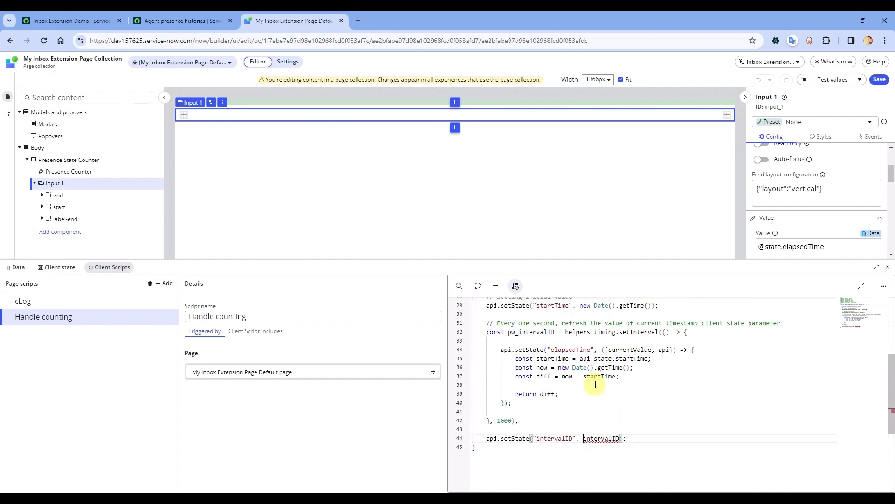
pyautogui.scroll(1, 583, 380)
pyautogui.click(524, 364)
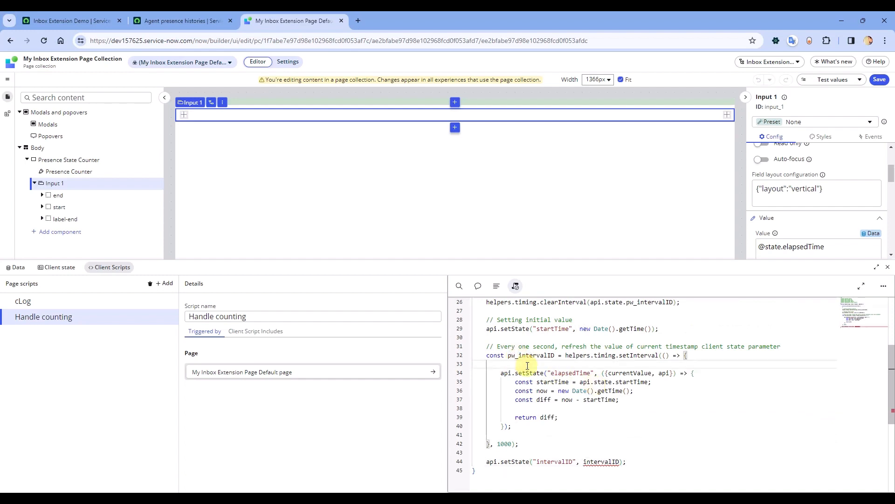
pyautogui.doubleClick(521, 355)
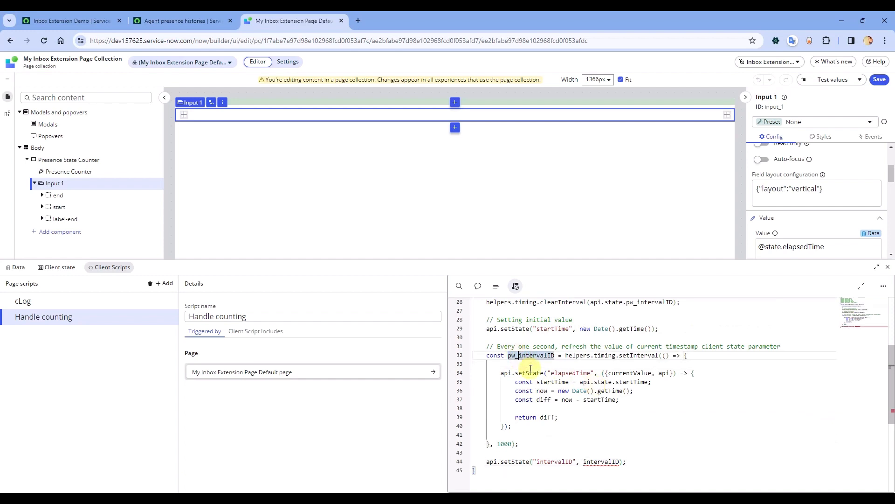
pyautogui.press('BackSpace')
pyautogui.press('BackSpace')
pyautogui.press('BackSpace')
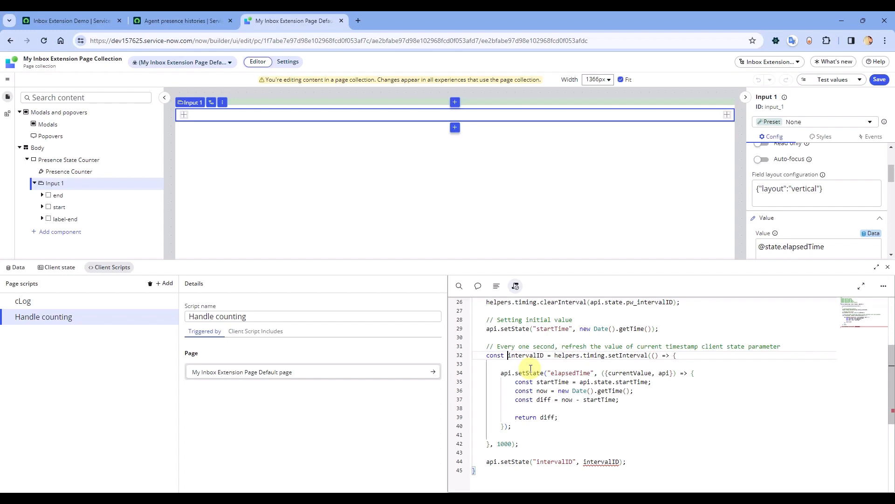
# Change the clearInterval argument to api.state.intervalID in the Handle counting script and save the page
pyautogui.scroll(1, 569, 333)
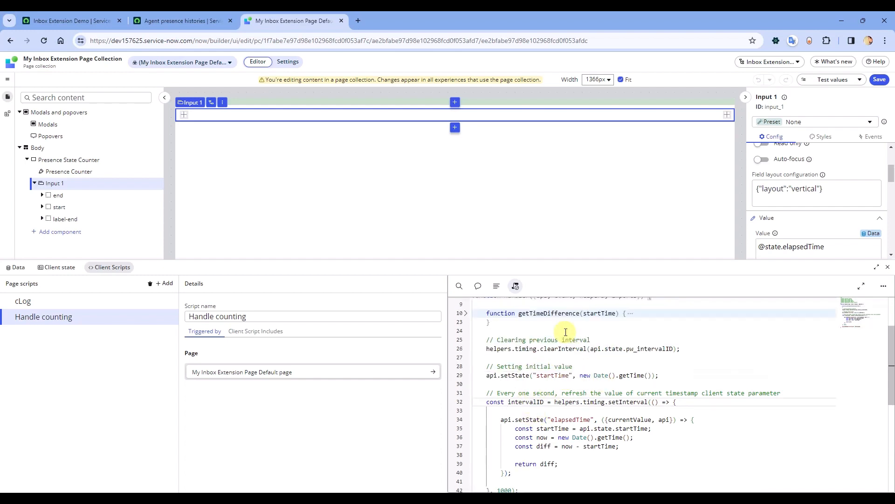
pyautogui.click(640, 349)
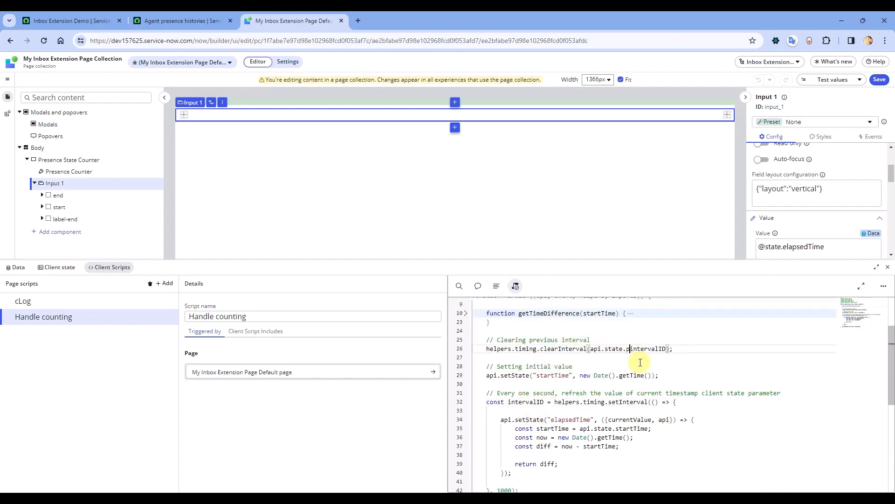
pyautogui.scroll(1, 639, 363)
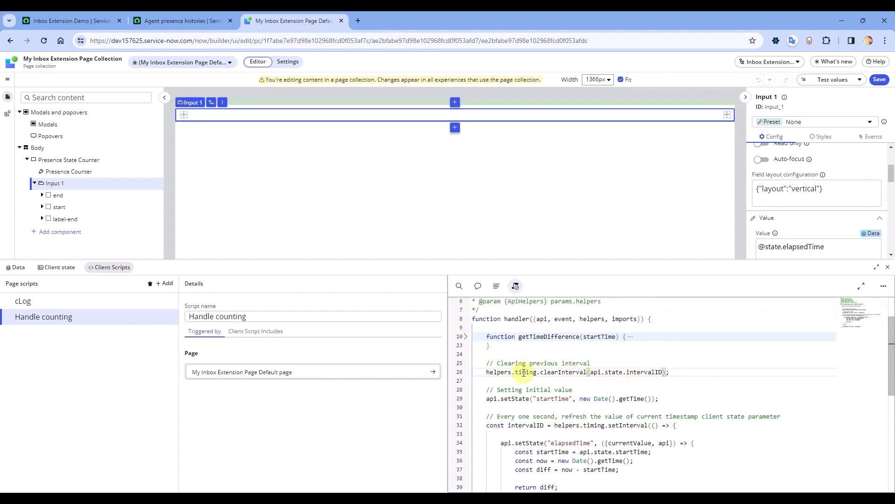
pyautogui.scroll(-1, 578, 376)
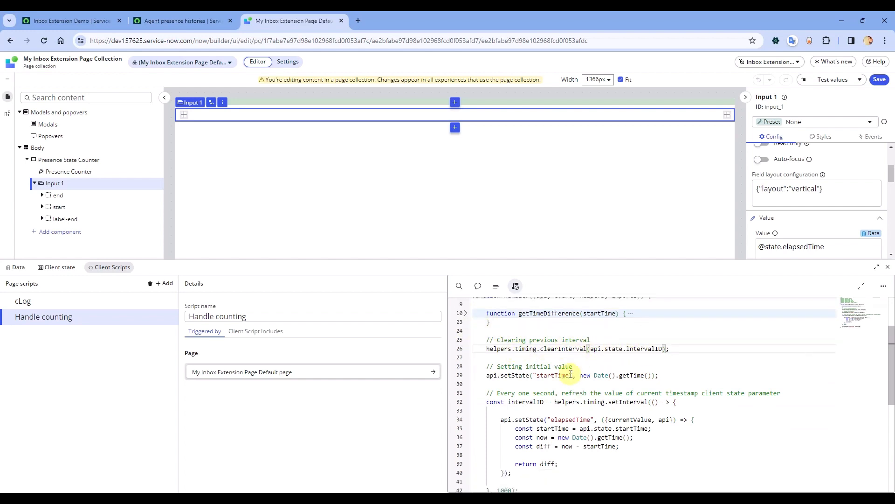
pyautogui.scroll(-2, 571, 372)
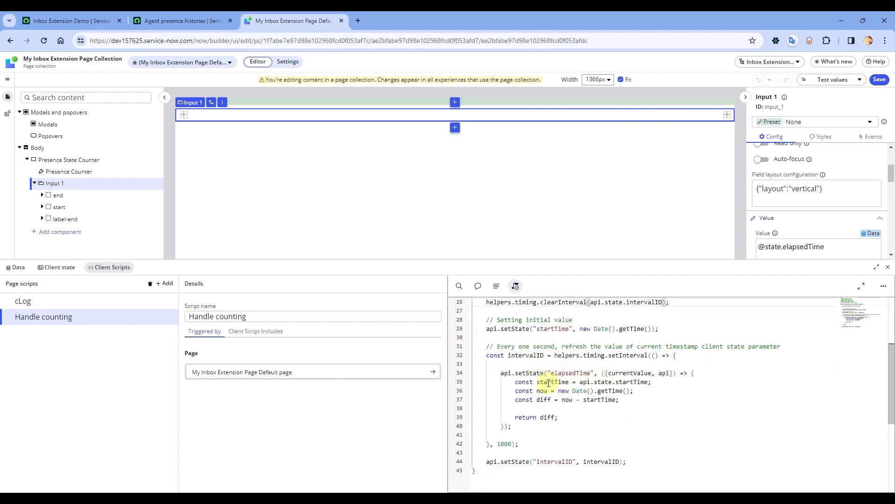
pyautogui.scroll(-2, 541, 396)
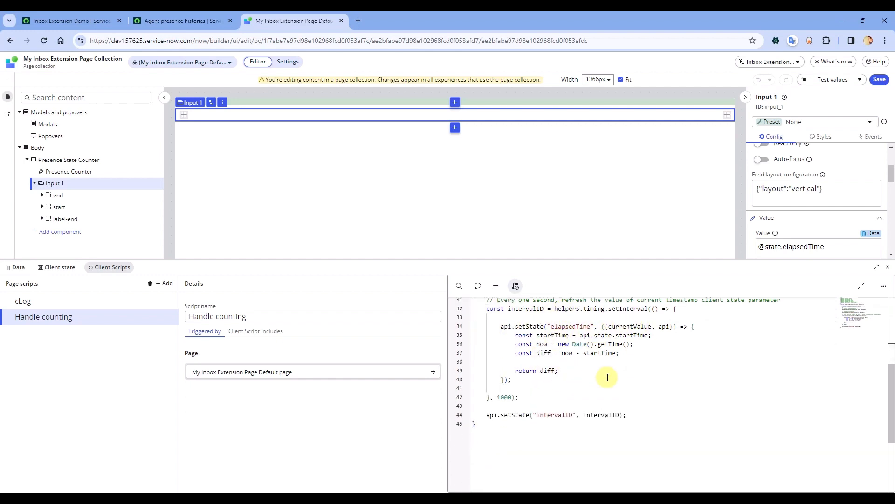
pyautogui.click(537, 387)
pyautogui.click(878, 80)
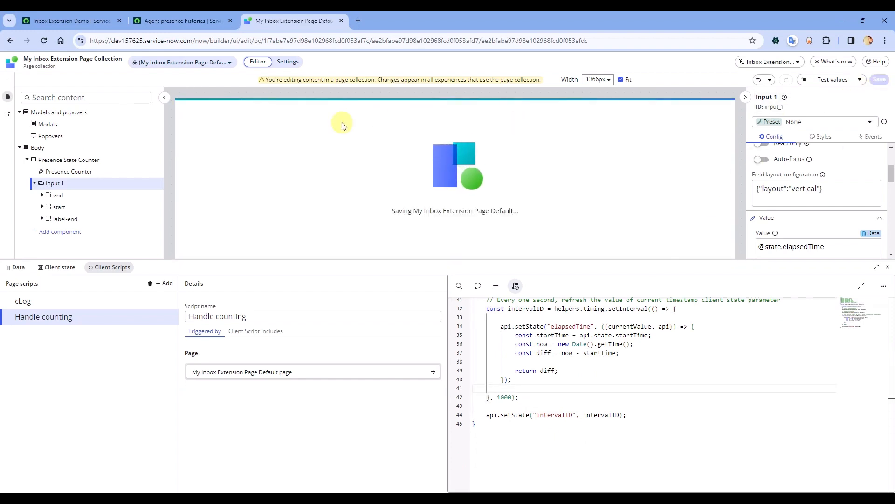
# Reload the Inbox Extension Demo workspace and set the agent status to Meeting to test the counter reset
pyautogui.click(74, 21)
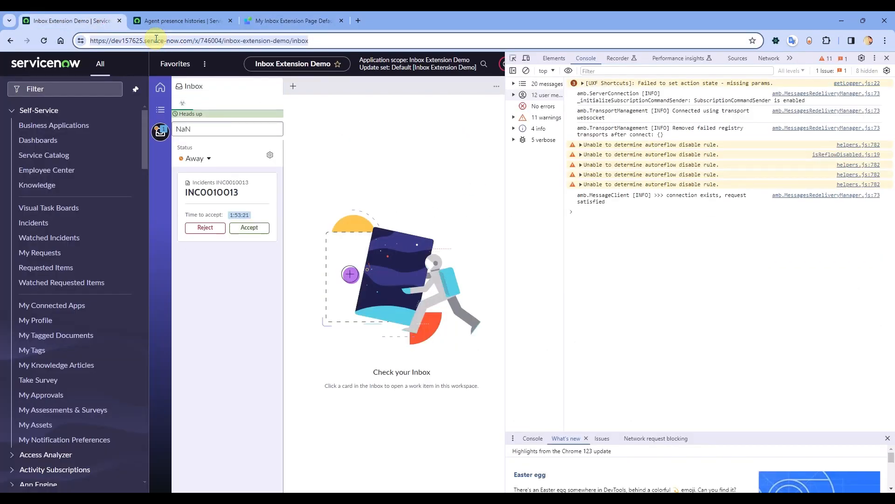
pyautogui.press('Return')
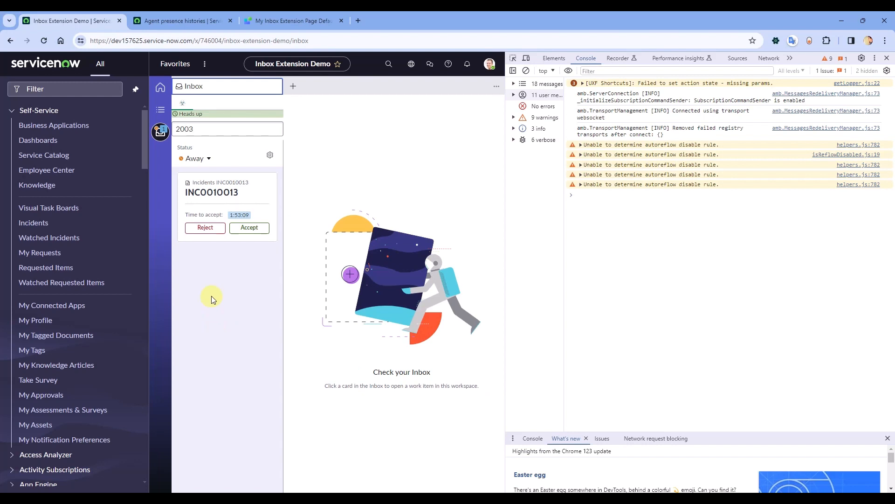
pyautogui.click(212, 160)
pyautogui.click(219, 208)
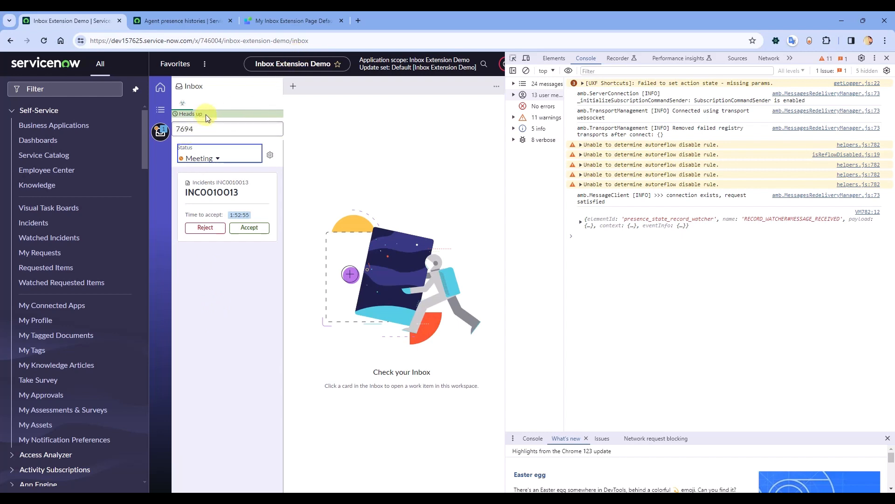
pyautogui.moveTo(206, 114); pyautogui.dragTo(181, 114)
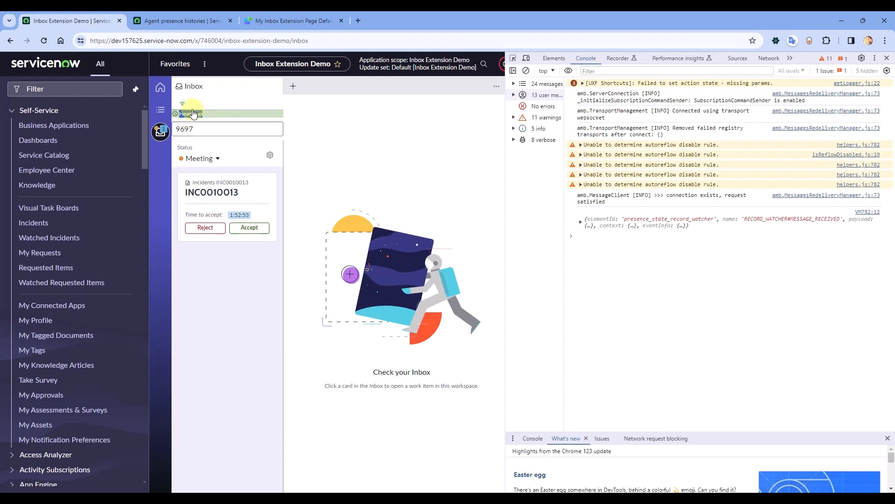
# Return to the page builder and delete the Input 1 component
pyautogui.click(289, 22)
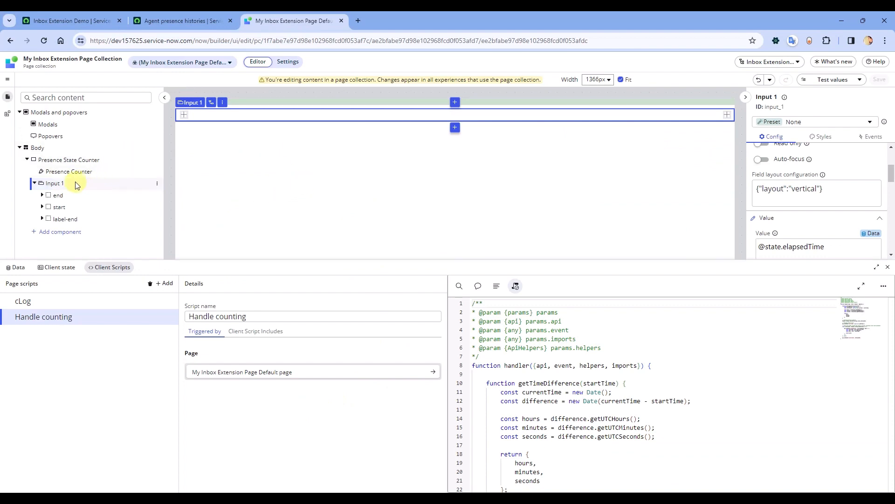
pyautogui.click(158, 185)
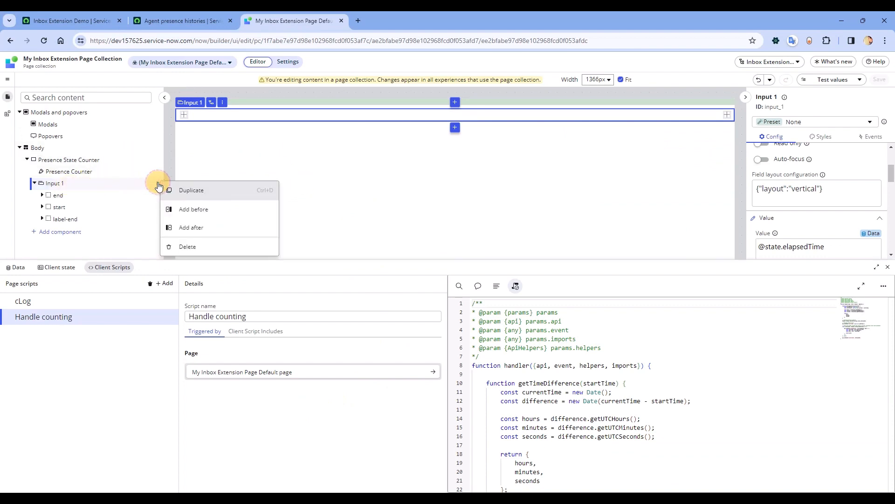
pyautogui.click(186, 247)
# Give the Presence Counter label a script that converts api.state.elapsedTime to `${hours}h ${minutes}m ${seconds}s`, and save the page
pyautogui.click(77, 173)
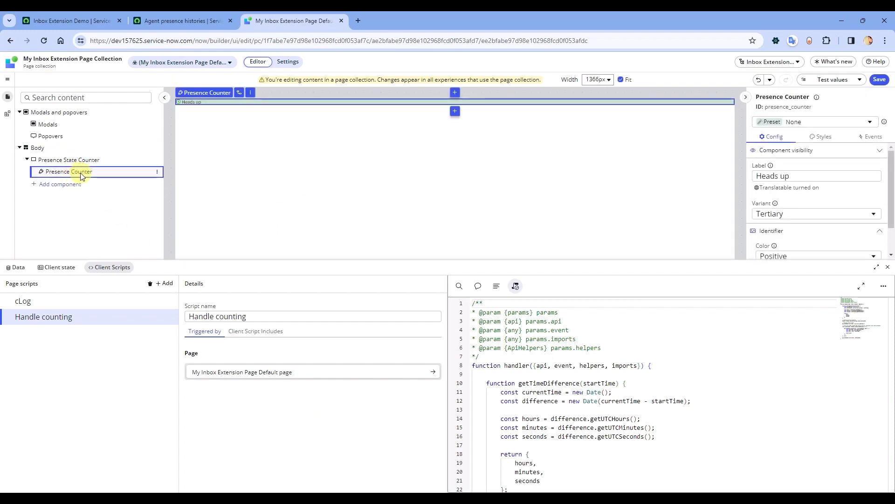
pyautogui.moveTo(798, 193)
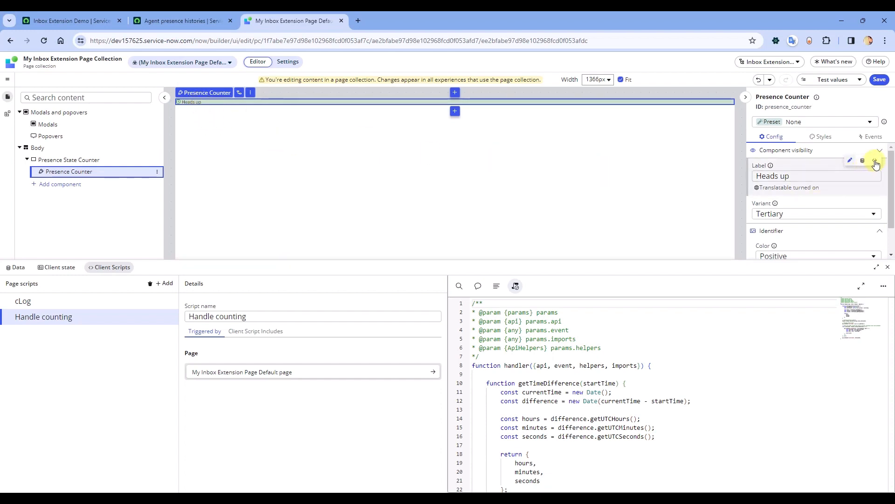
pyautogui.click(876, 162)
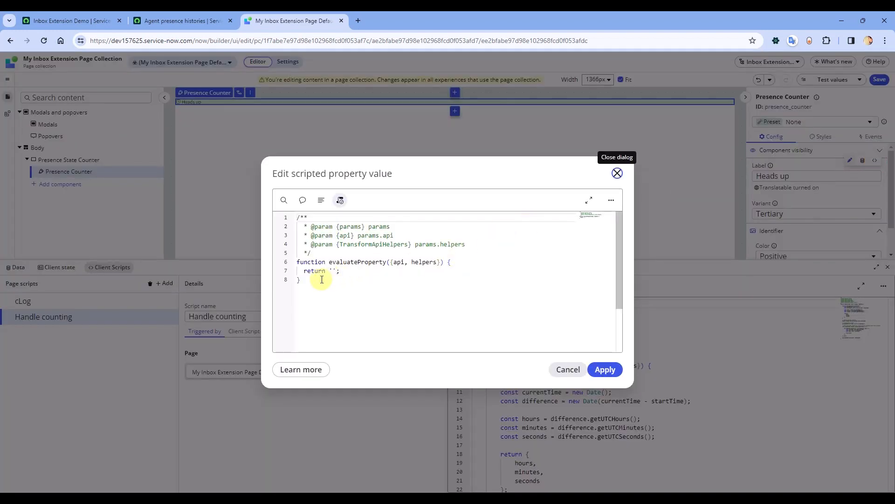
pyautogui.click(358, 268)
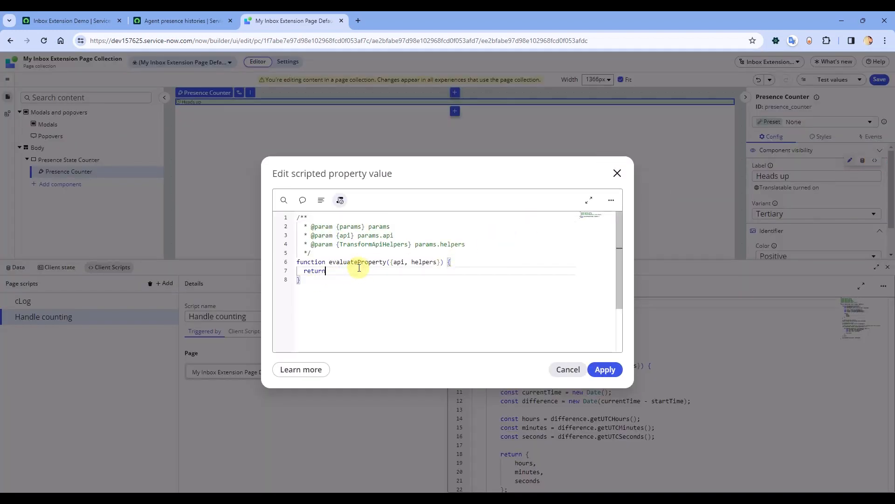
pyautogui.hotkey('ctrl', 'v')
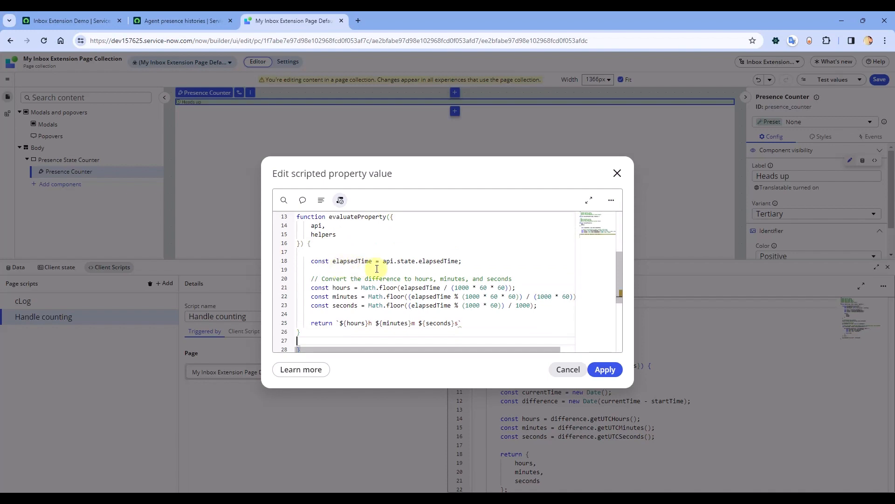
pyautogui.click(345, 260)
pyautogui.doubleClick(344, 260)
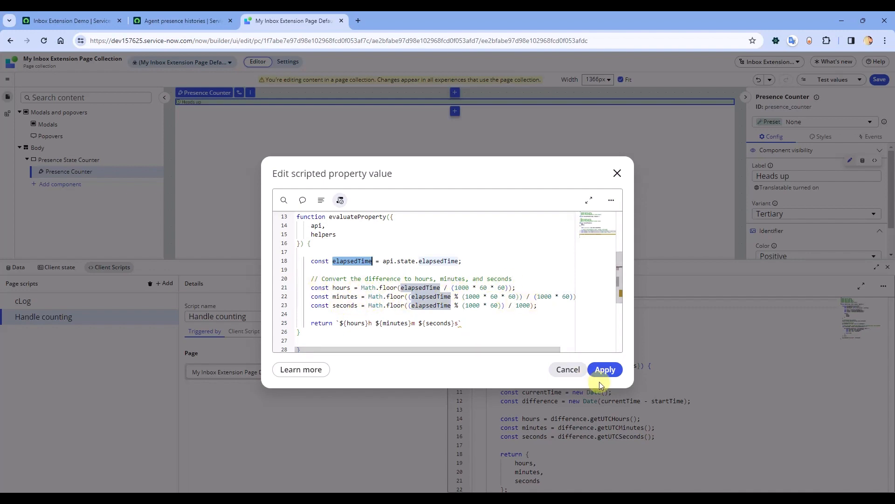
pyautogui.click(604, 370)
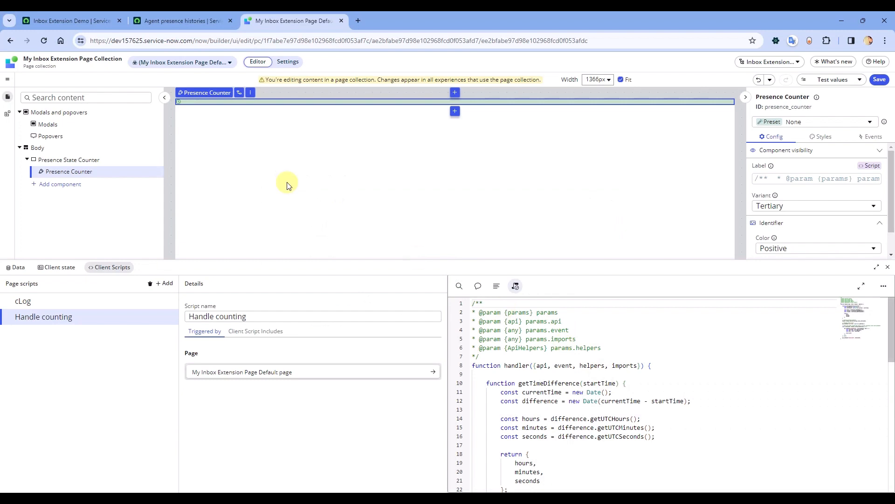
pyautogui.click(879, 79)
# Reload the Inbox Extension Demo workspace and set the agent status to Lunch to test the scripted counter label
pyautogui.click(99, 24)
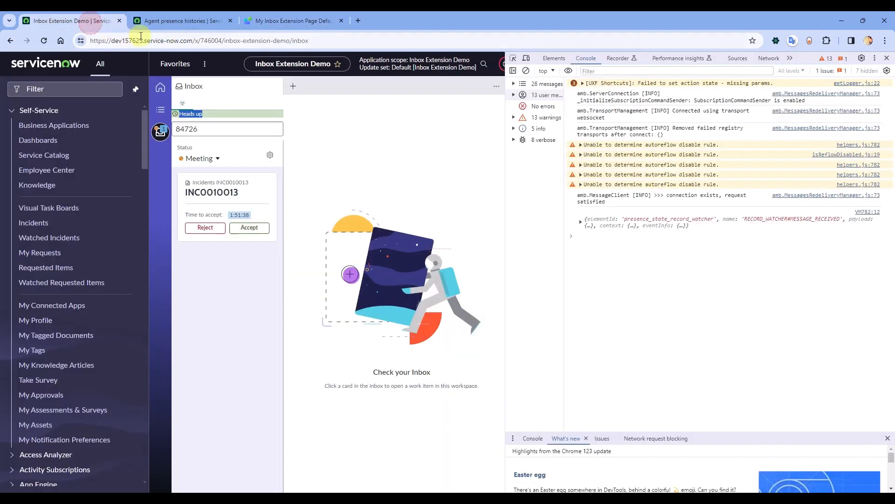
pyautogui.click(145, 41)
pyautogui.press('Return')
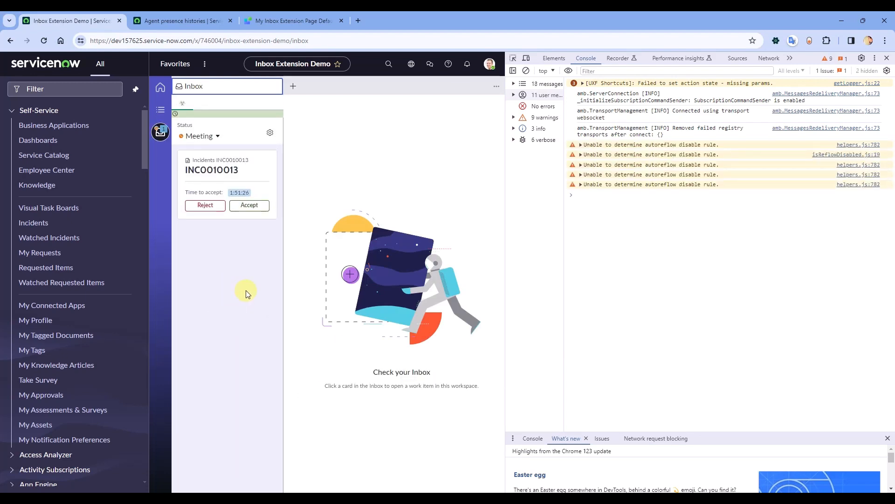
pyautogui.click(209, 136)
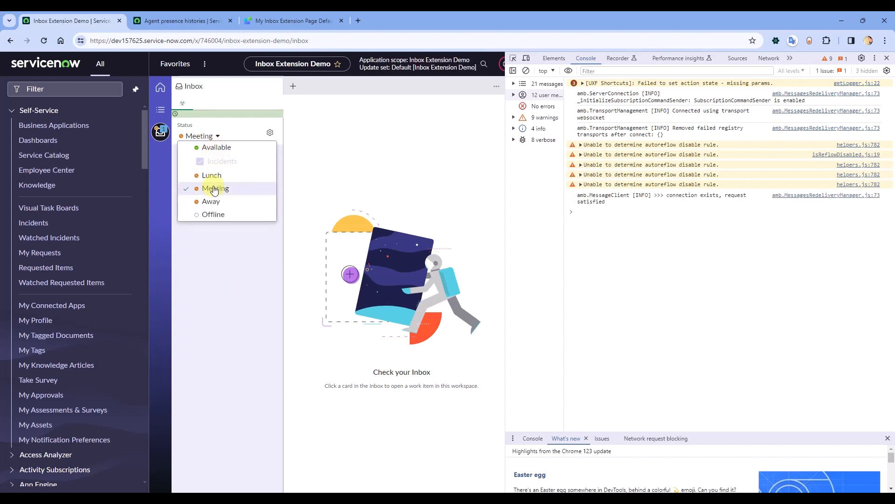
pyautogui.click(215, 171)
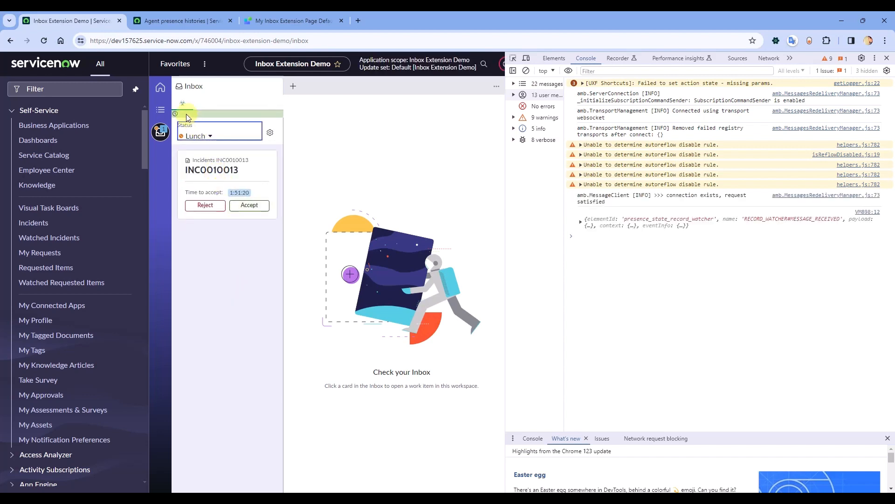
# Review how the Presence Counter label script in the page builder uses elapsedTime to compute hours, minutes and seconds
pyautogui.click(260, 21)
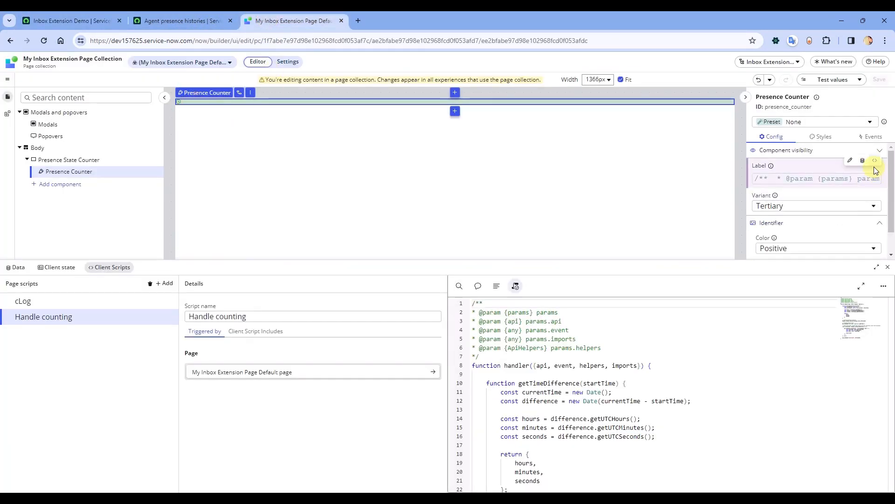
pyautogui.click(877, 160)
pyautogui.scroll(-5, 362, 326)
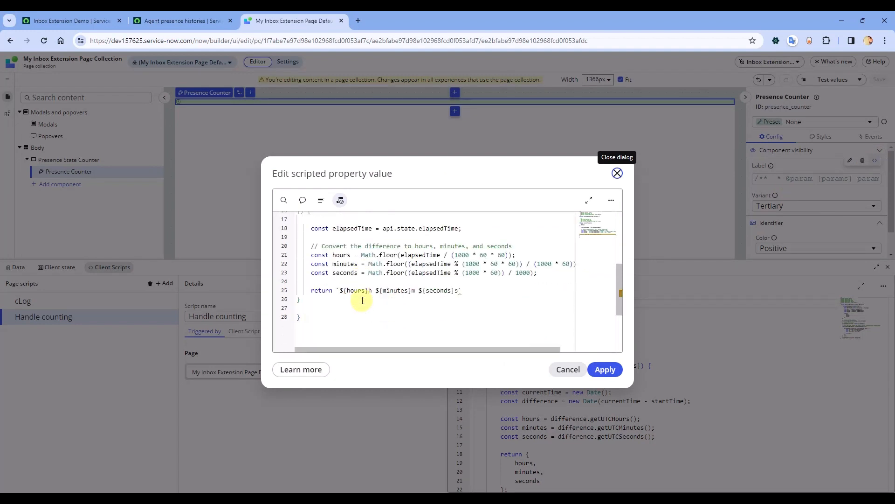
pyautogui.doubleClick(413, 254)
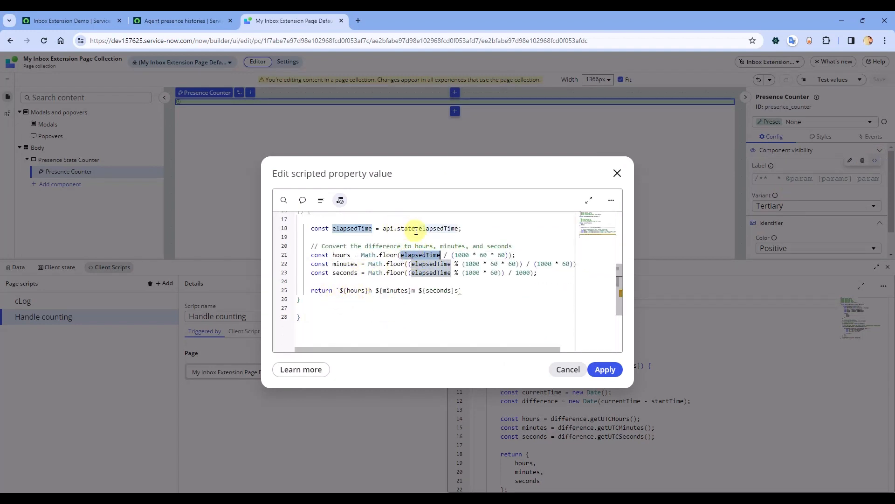
pyautogui.click(617, 174)
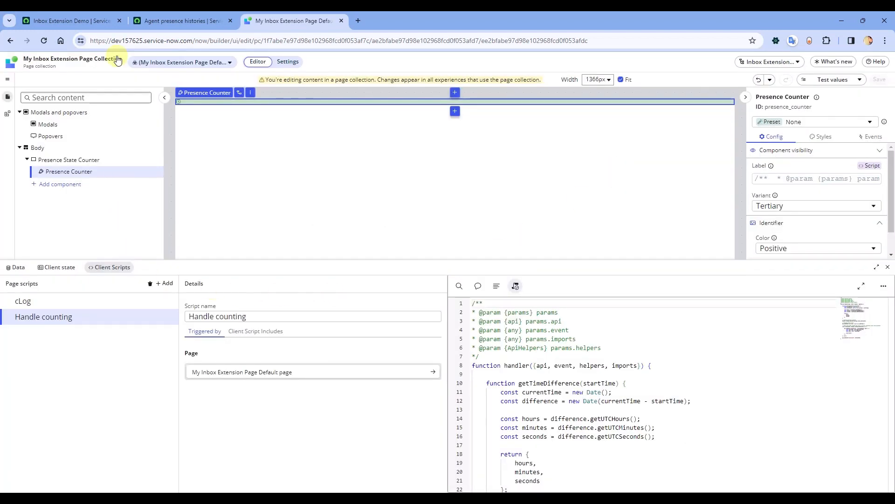
# Check the event handlers mapped to the Presence State Record Watcher's Message received event
pyautogui.click(100, 21)
pyautogui.click(280, 20)
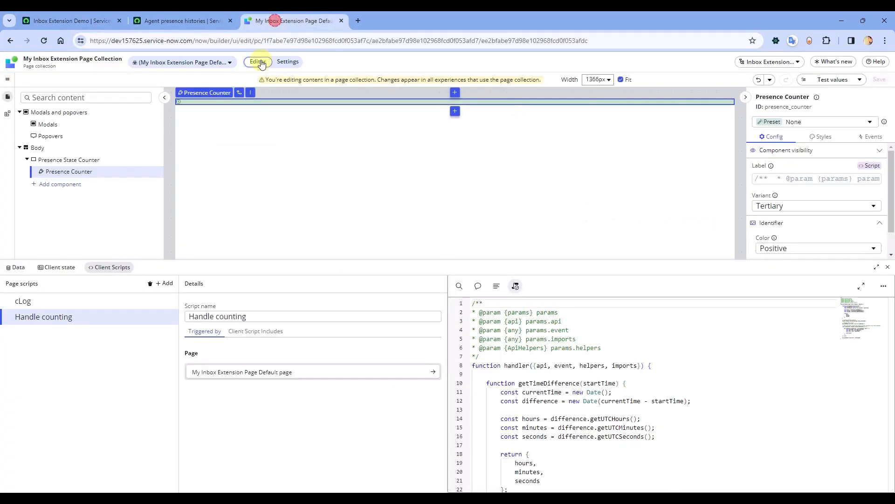
pyautogui.click(17, 269)
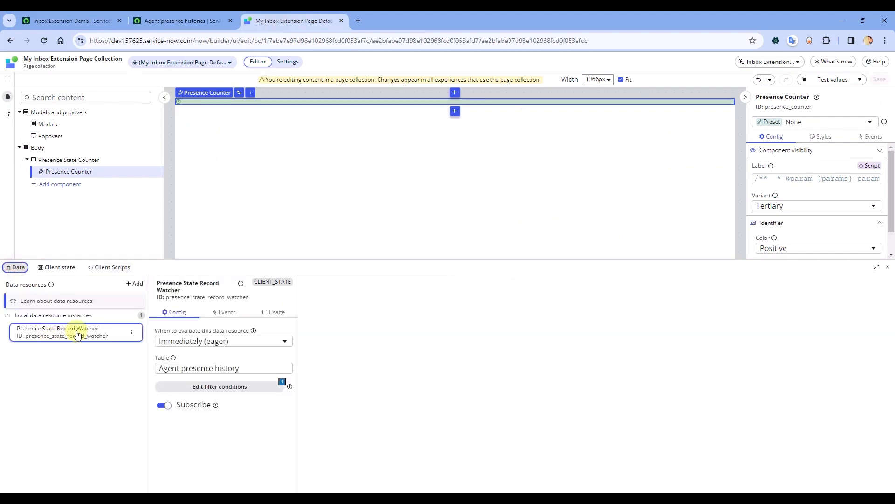
pyautogui.click(223, 319)
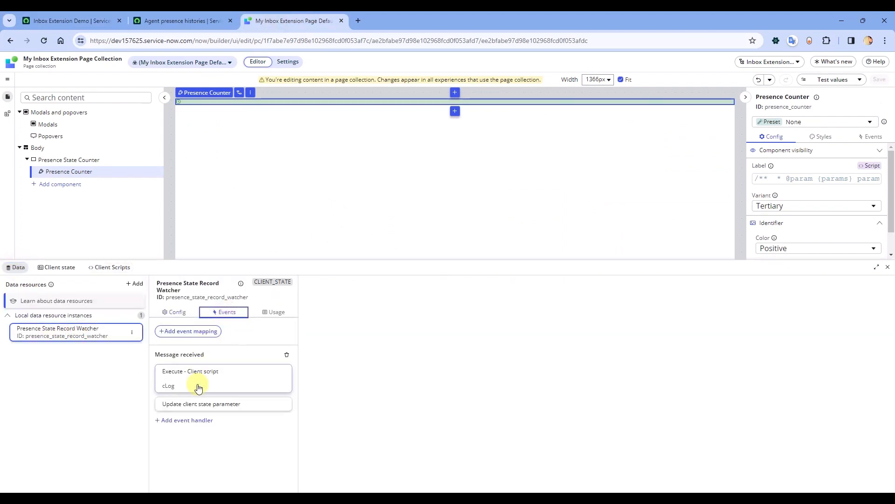
# Set the agent status to Meeting in the Inbox Extension Demo workspace to test the record watcher
pyautogui.click(70, 20)
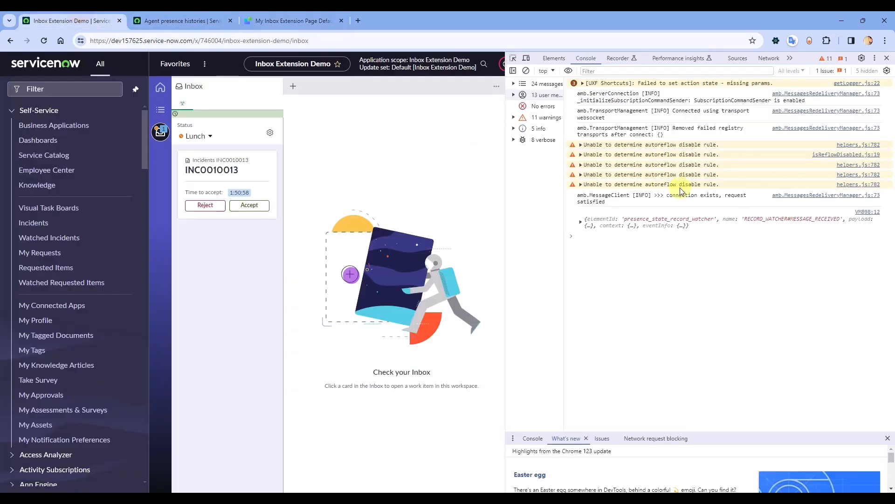
pyautogui.click(195, 135)
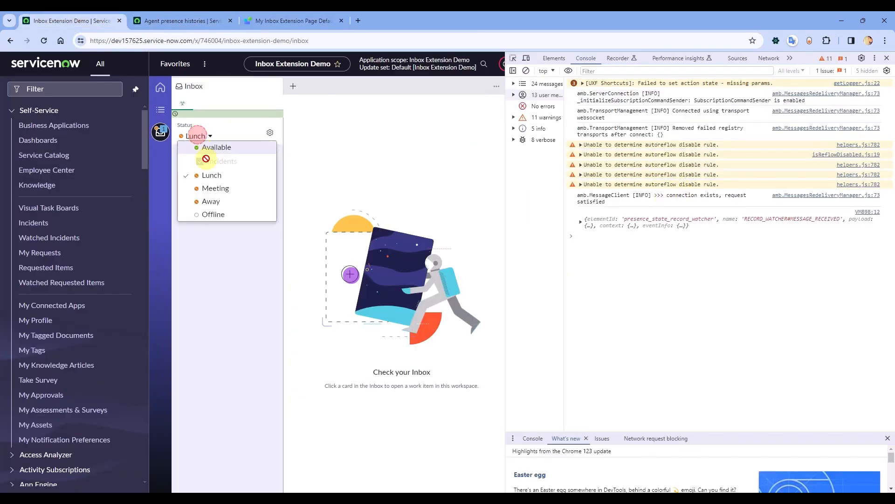
pyautogui.click(201, 186)
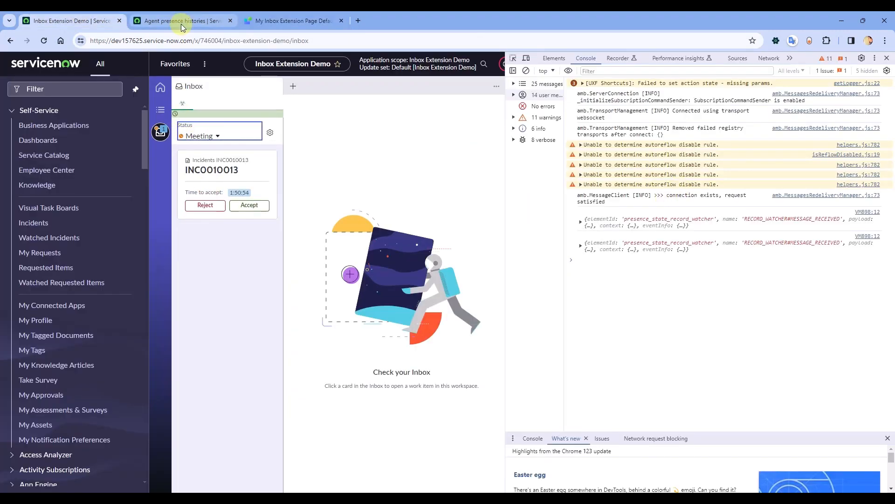
# Return to the page builder and check how the Handle counting client script sets the elapsedTime state
pyautogui.click(181, 22)
pyautogui.click(268, 20)
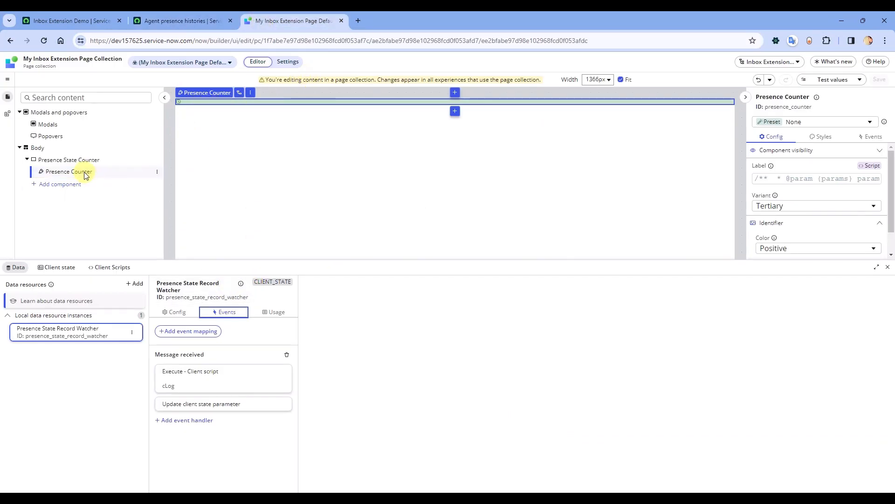
pyautogui.click(104, 267)
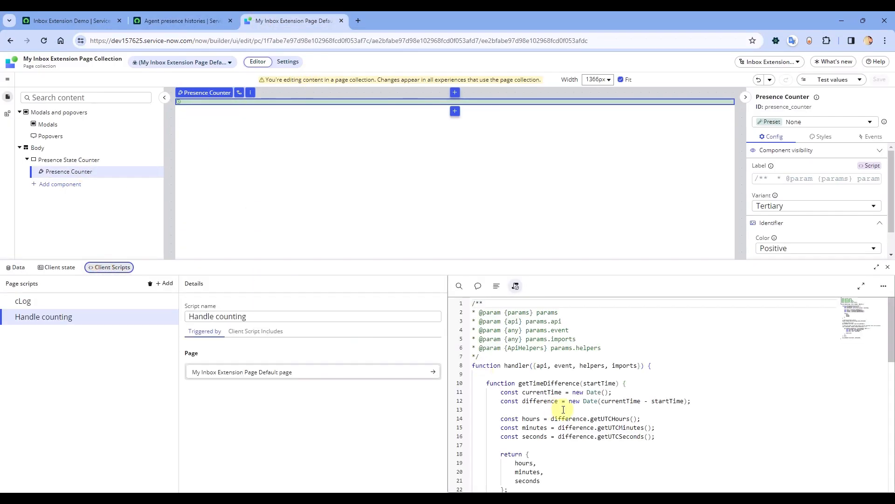
pyautogui.scroll(-7, 562, 406)
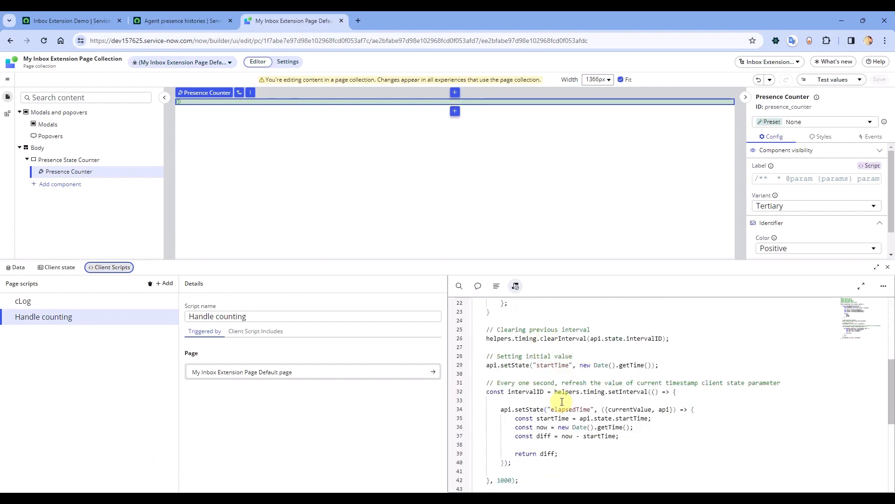
pyautogui.doubleClick(564, 409)
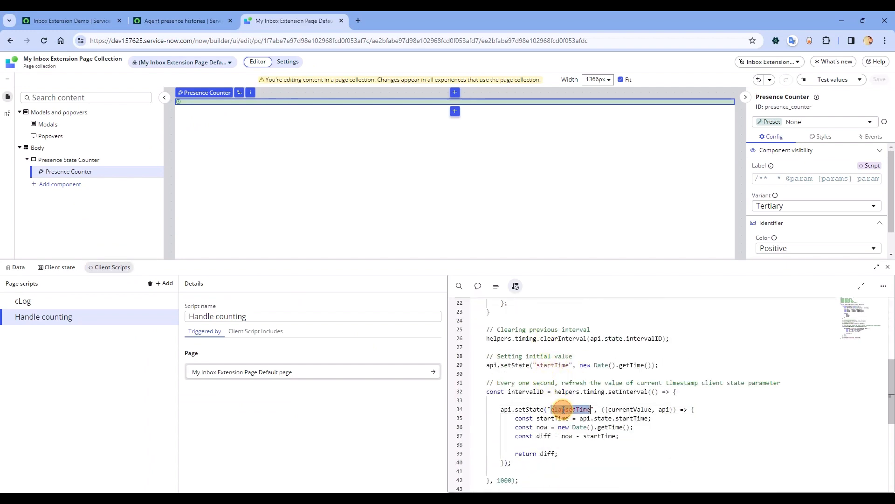
# Replace the Presence Counter label script with only its inner evaluateProperty function, removing the duplicated outer wrapper
pyautogui.click(101, 170)
pyautogui.click(874, 161)
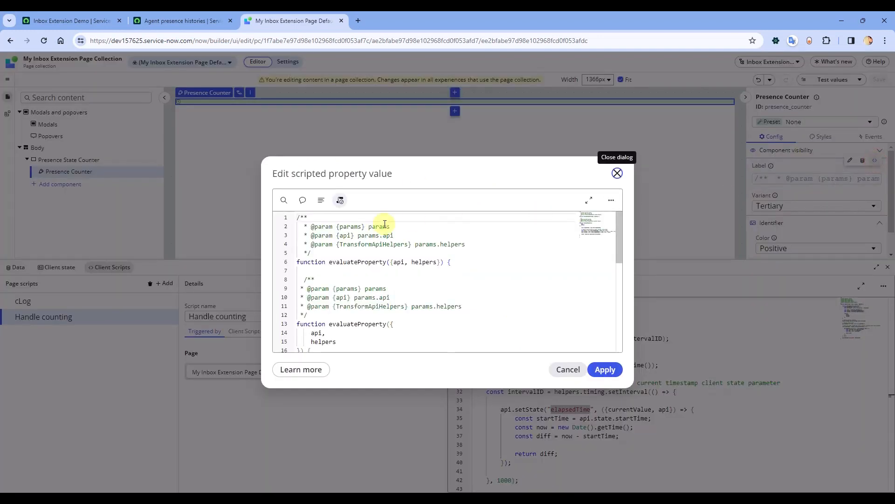
pyautogui.scroll(-3, 365, 294)
pyautogui.scroll(3, 359, 284)
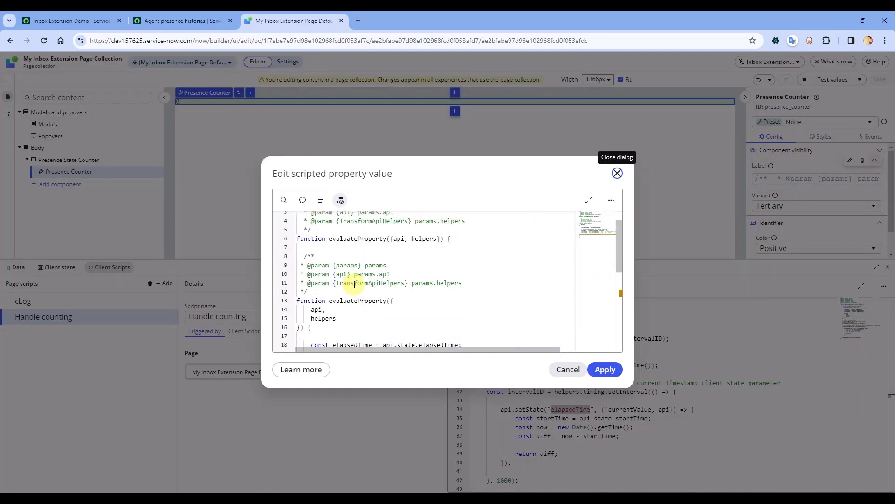
pyautogui.scroll(-1, 311, 270)
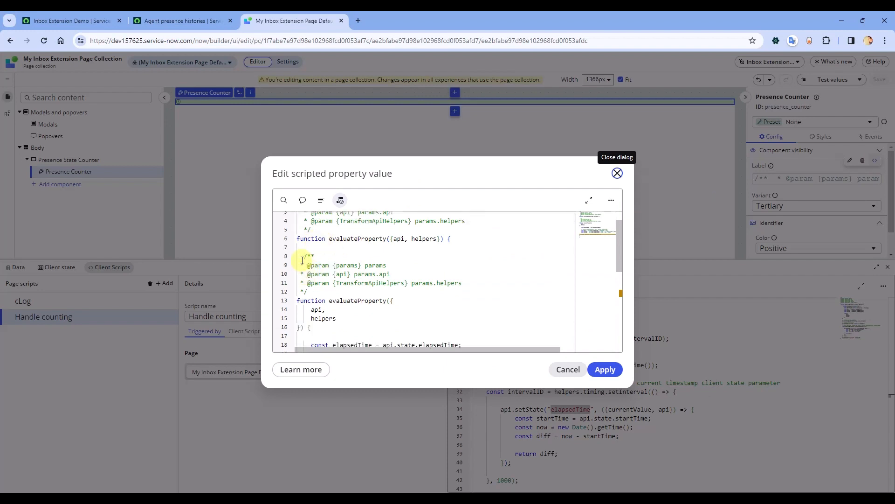
pyautogui.scroll(-5, 312, 268)
pyautogui.keyDown('shift'); pyautogui.click(315, 254); pyautogui.keyUp('shift')
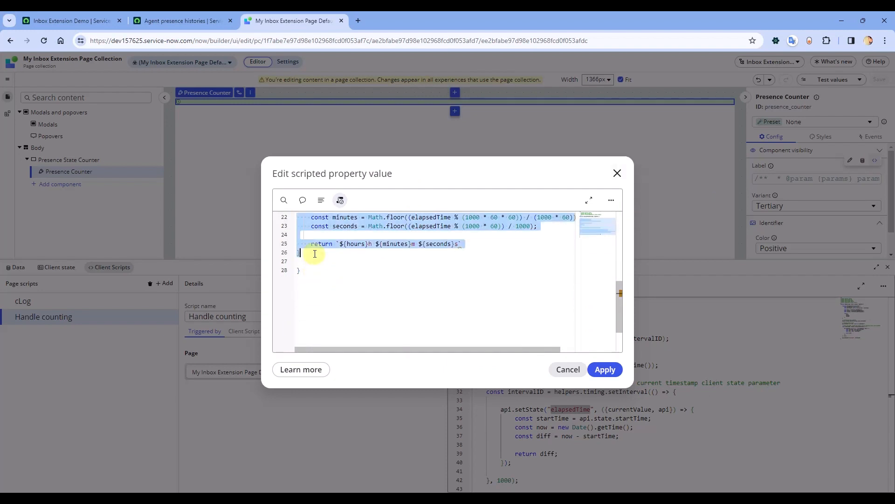
pyautogui.hotkey('ctrl', 'a')
pyautogui.write('/**  * @param {params} params  * @param {api} params.api  * @param {TransformApiHelpers} params.helpers  */ function evaluateProperty({     api,     helpers }) {      const elapsedTime = api.state.elapsedTime;      // Convert the difference to hours, minutes, and seconds     const hours = Math.floor(elapsedTime / (1000 * 60 * 60));     const minutes = Math.floor((elapsedTime % (1000 * 60 * 60)) / (1000 * 60));     const seconds = Math.floor((elapsedTime % (1000 * 60)) / 1000);      return `${hours}h ${minutes}m ${seconds}s` }')
pyautogui.scroll(4, 334, 262)
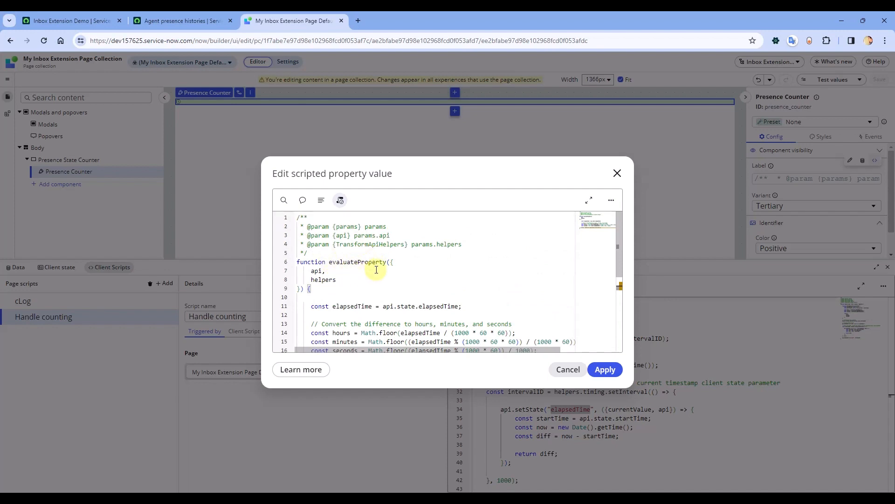
# Check the cleaned-up label script, apply it to the Presence Counter, and save the page
pyautogui.doubleClick(314, 262)
pyautogui.scroll(-1, 320, 284)
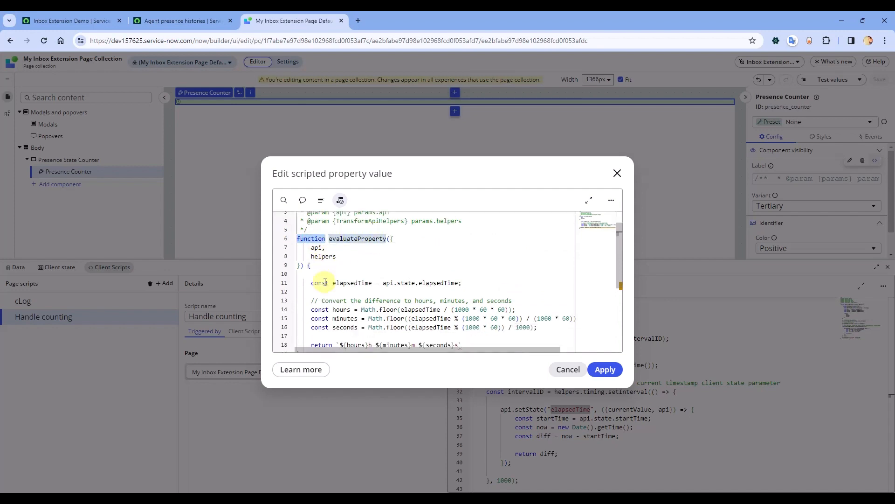
pyautogui.scroll(-2, 360, 263)
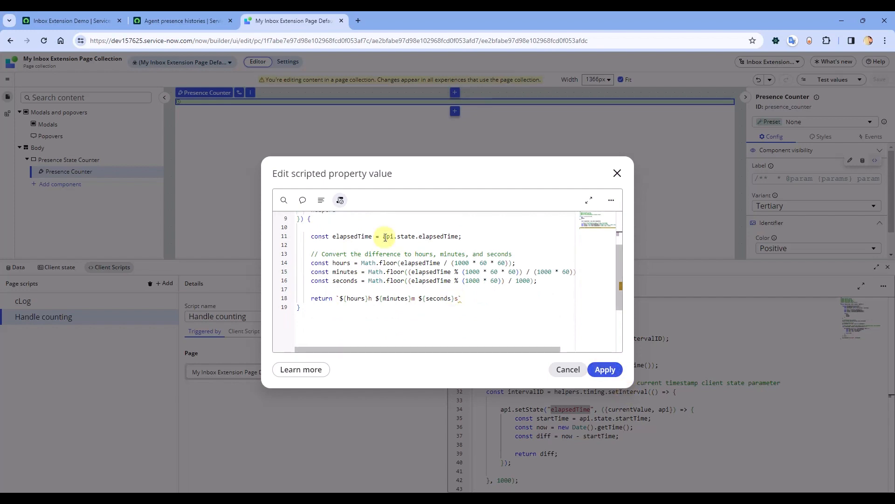
pyautogui.click(605, 369)
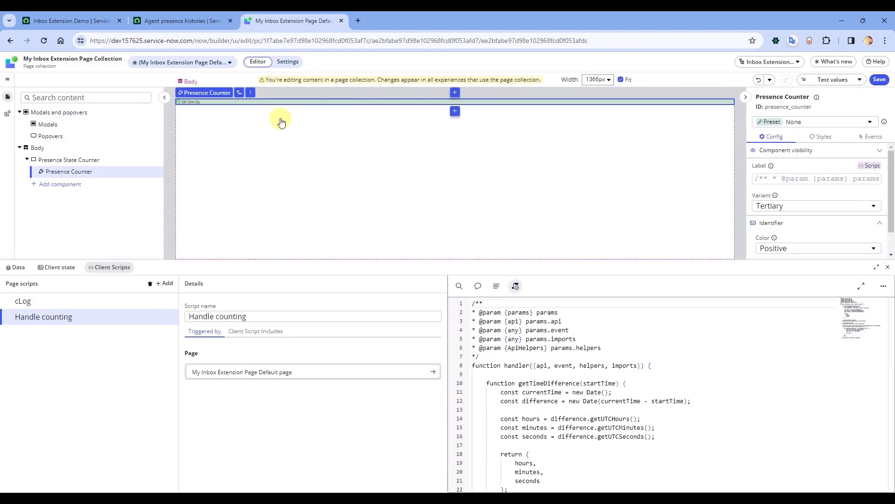
pyautogui.click(879, 79)
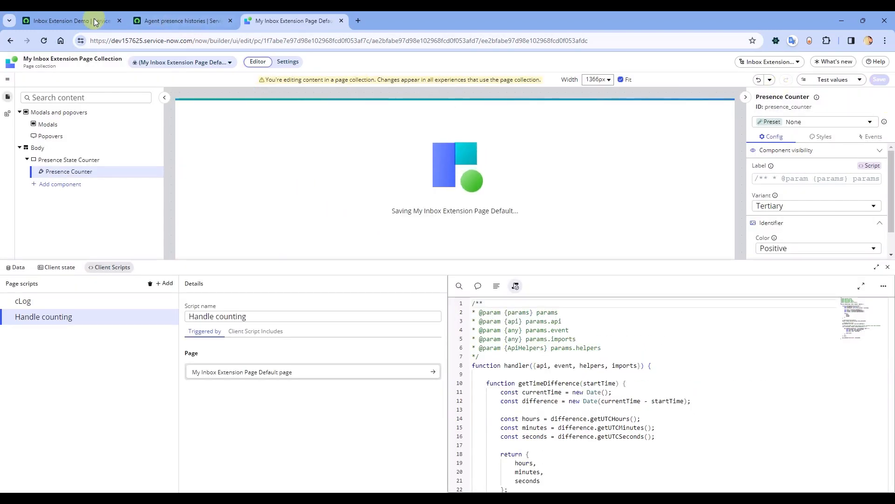
# Reload the Inbox Extension Demo workspace, set the agent status to Lunch, and reload again to test the counter label
pyautogui.click(72, 20)
pyautogui.click(150, 41)
pyautogui.press('Return')
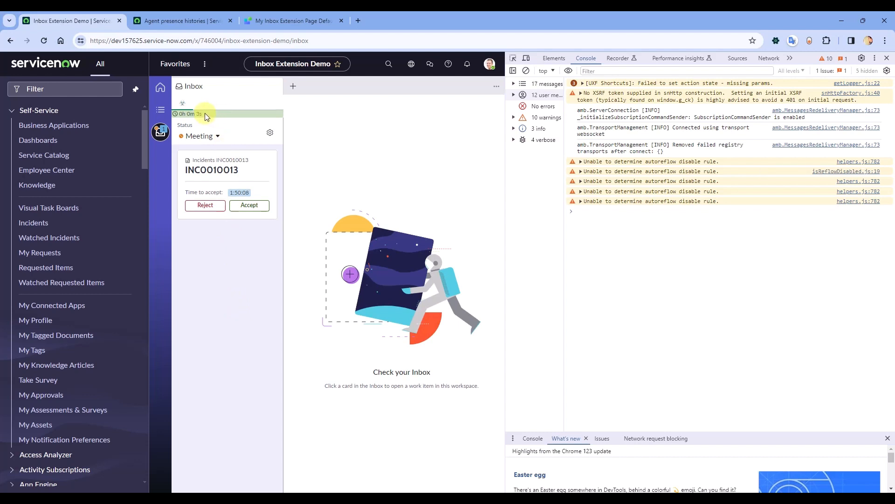
pyautogui.click(202, 139)
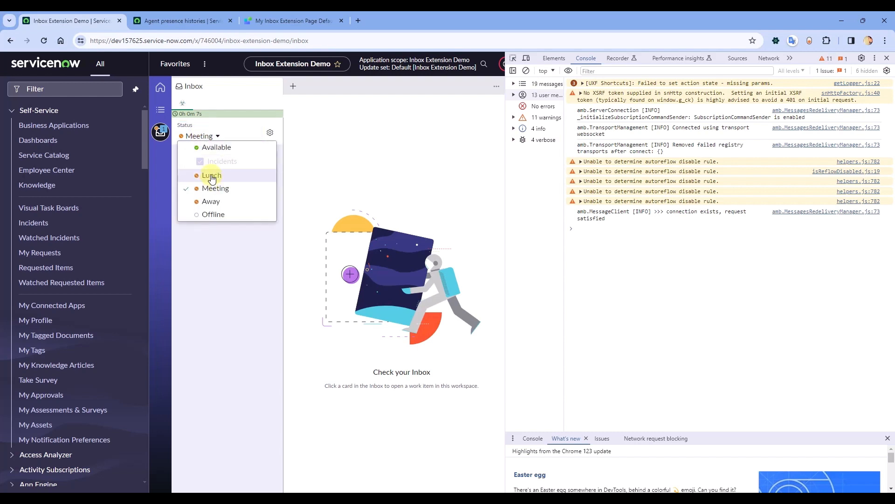
pyautogui.click(207, 173)
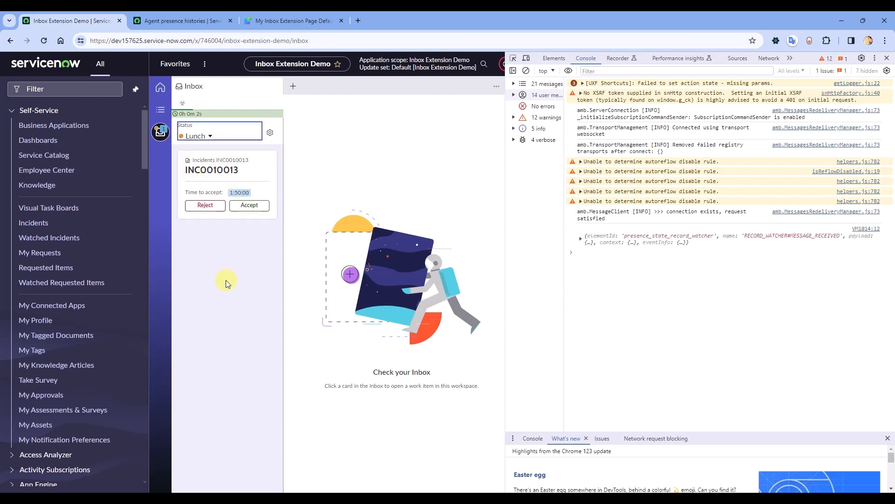
pyautogui.click(207, 41)
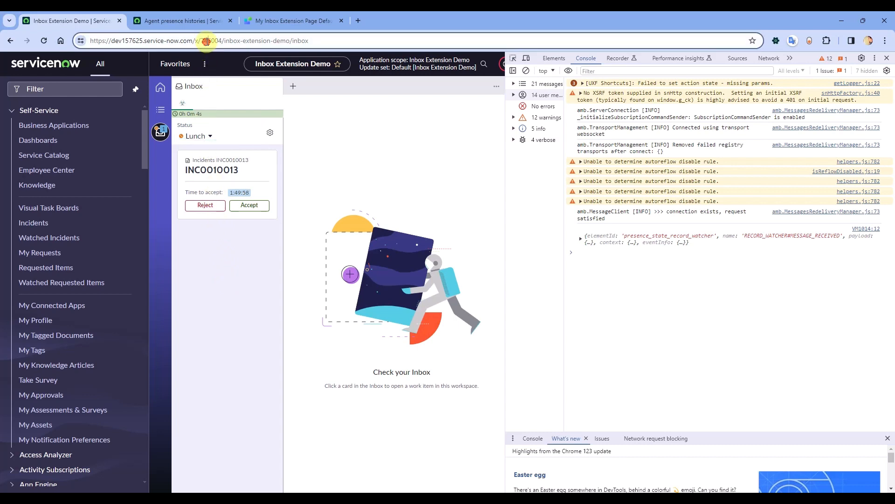
pyautogui.press('Return')
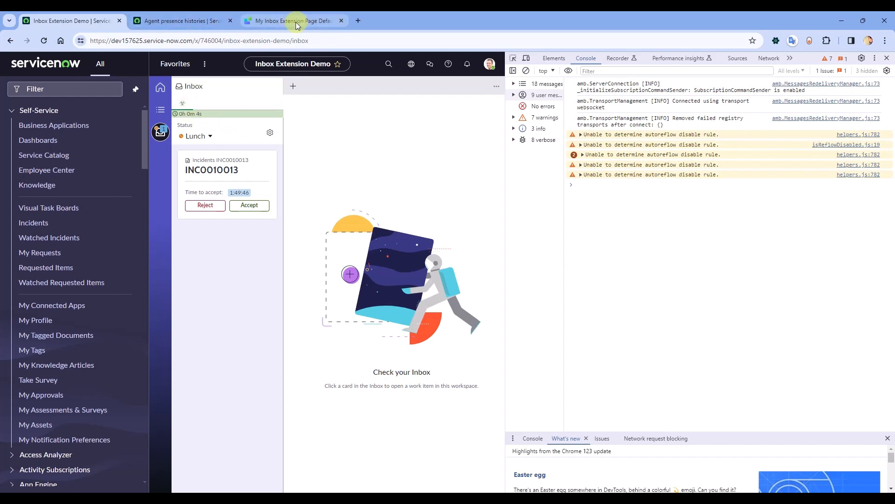
# Return to the page builder and review the getTimeDifference function in the Handle counting client script
pyautogui.moveTo(297, 23)
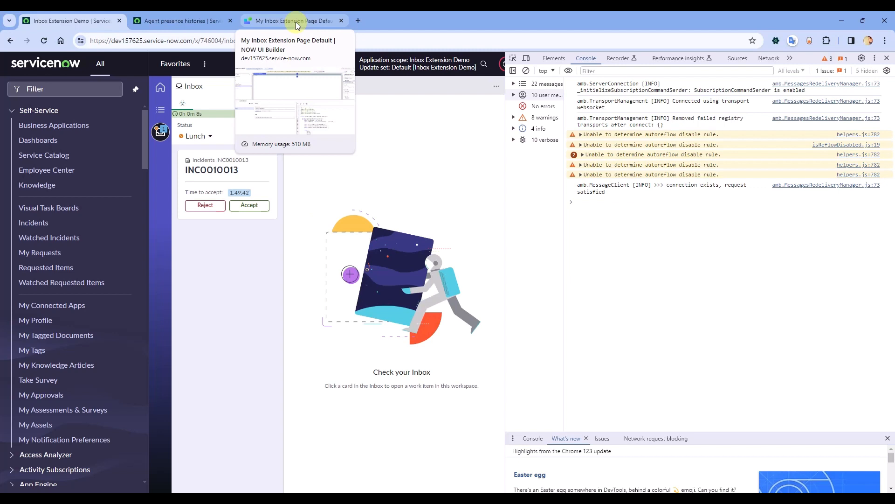
pyautogui.click(296, 22)
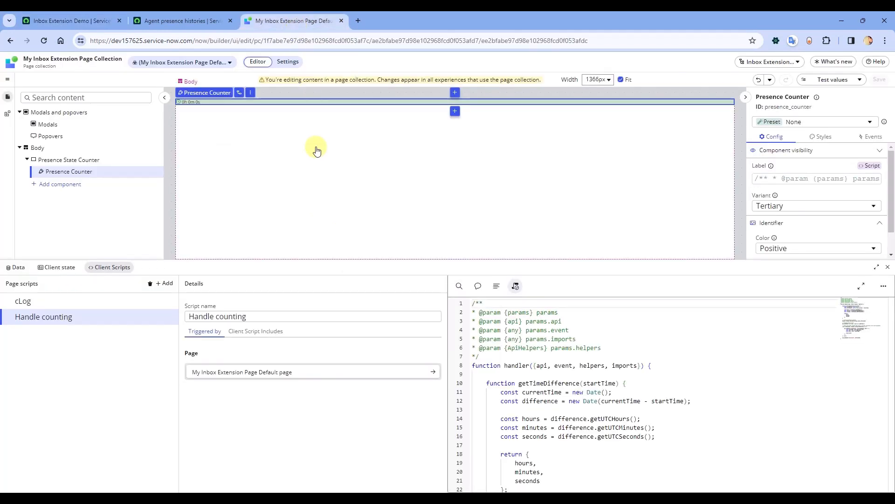
pyautogui.click(69, 173)
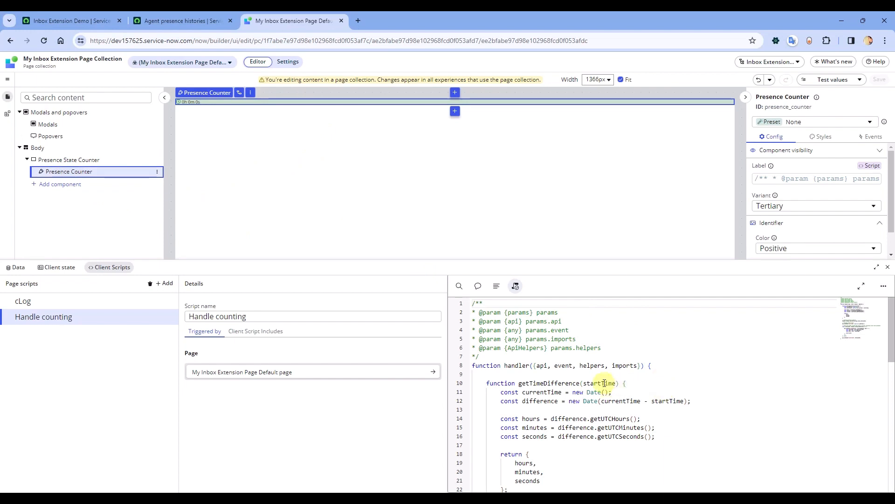
pyautogui.scroll(-2, 606, 383)
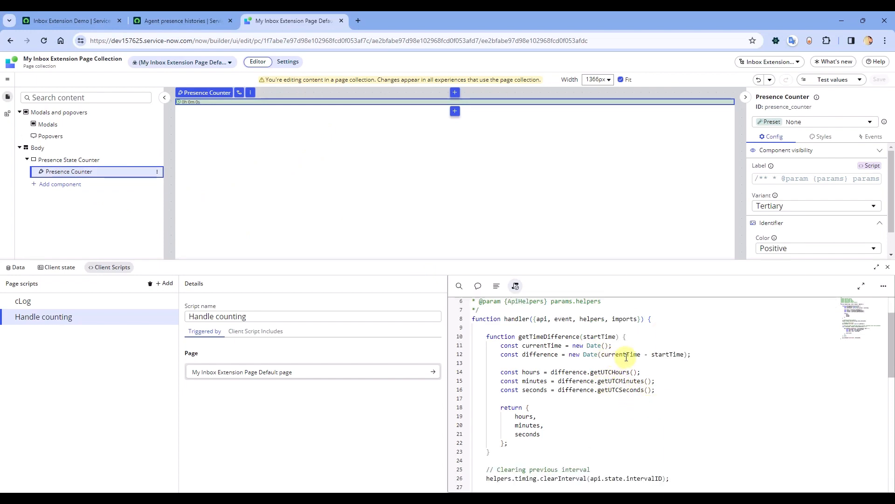
# Set the agent status to Away in the Inbox Extension Demo workspace and check the formatted counter label
pyautogui.click(83, 25)
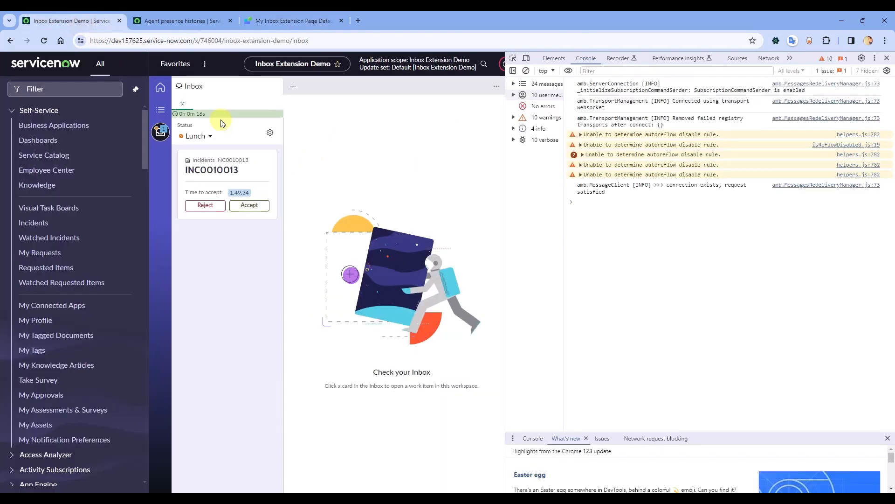
pyautogui.click(202, 136)
pyautogui.click(211, 201)
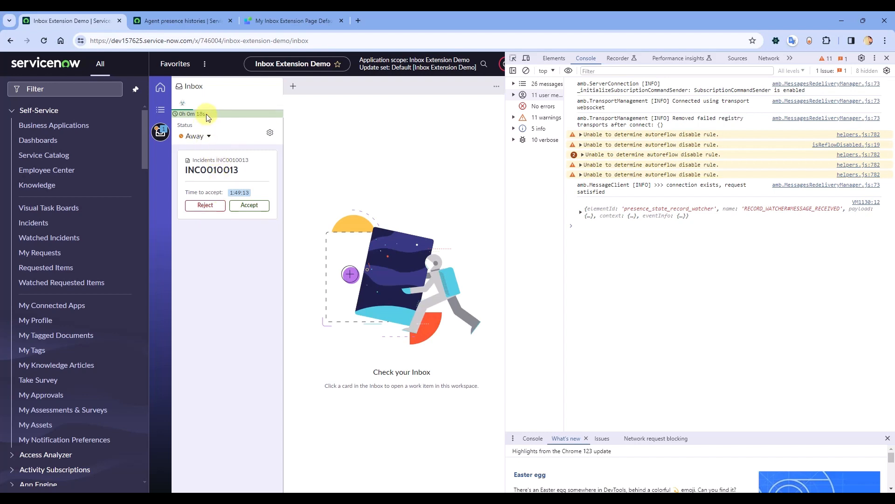
pyautogui.moveTo(227, 113); pyautogui.dragTo(204, 136)
pyautogui.click(212, 115)
pyautogui.click(194, 114)
# Set the agent status to Available to test the counter reset, leaving the status list closed
pyautogui.click(208, 136)
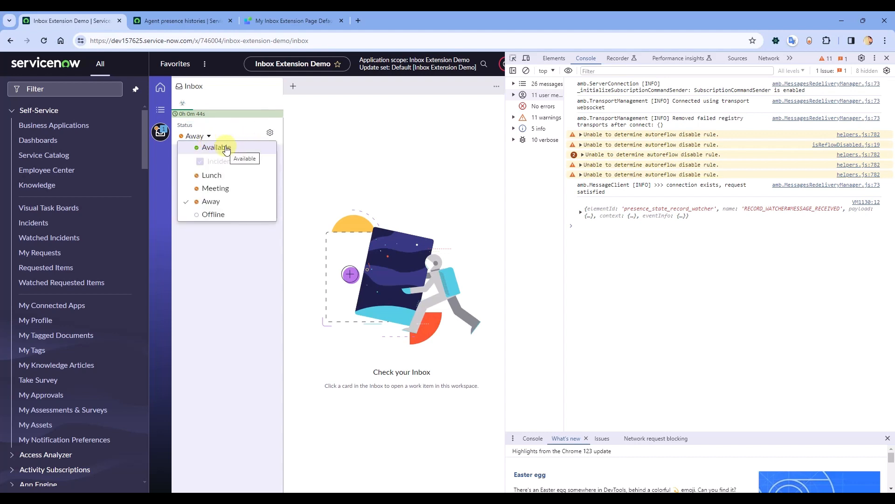
pyautogui.click(226, 150)
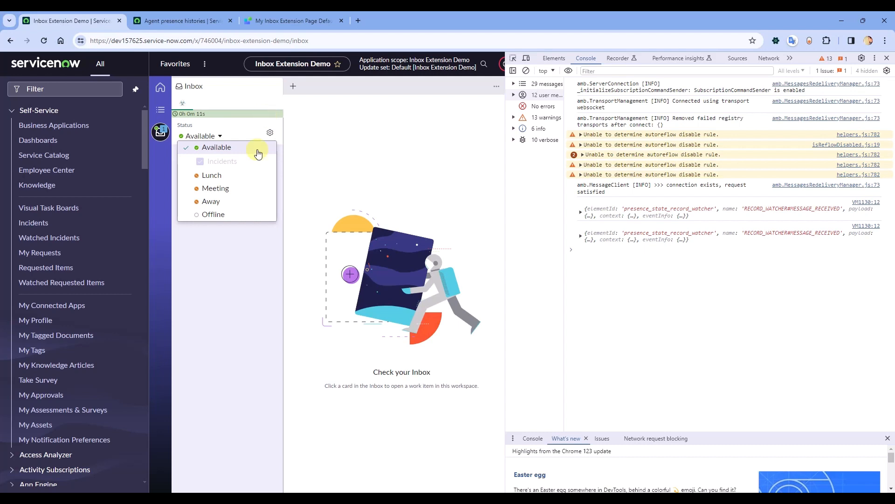
pyautogui.click(240, 303)
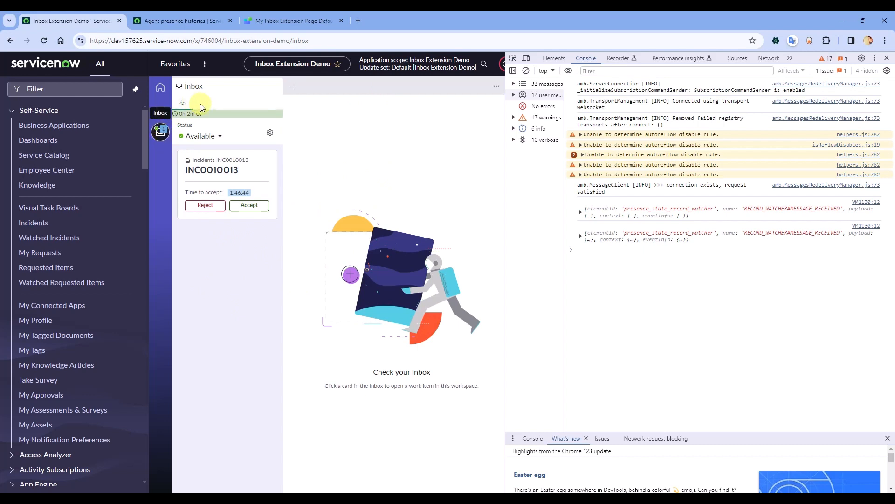
pyautogui.moveTo(183, 114); pyautogui.dragTo(204, 121)
pyautogui.click(209, 116)
pyautogui.click(286, 20)
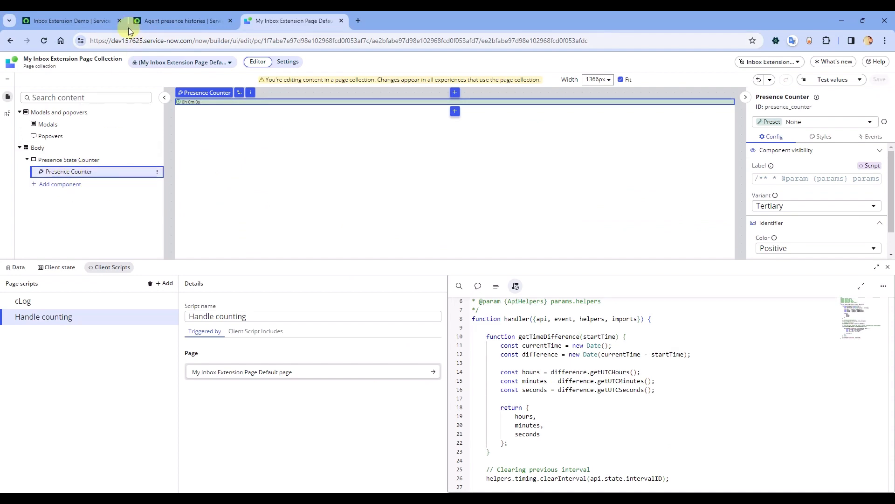
pyautogui.click(75, 21)
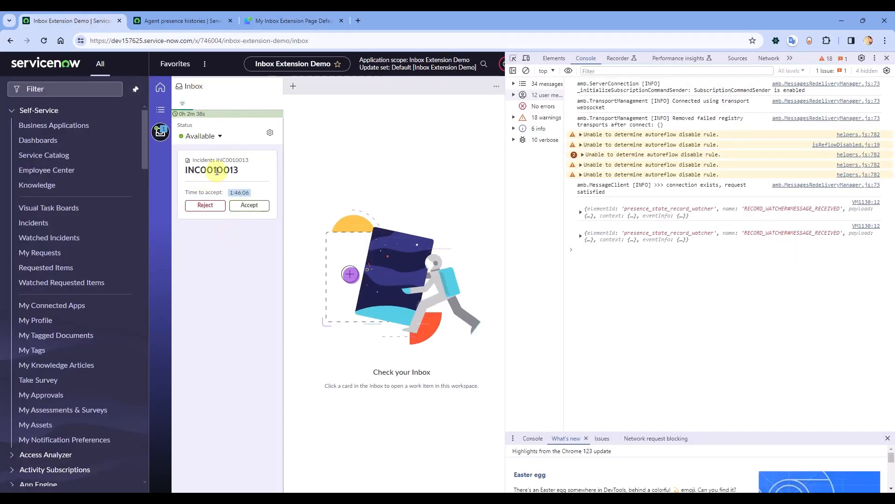